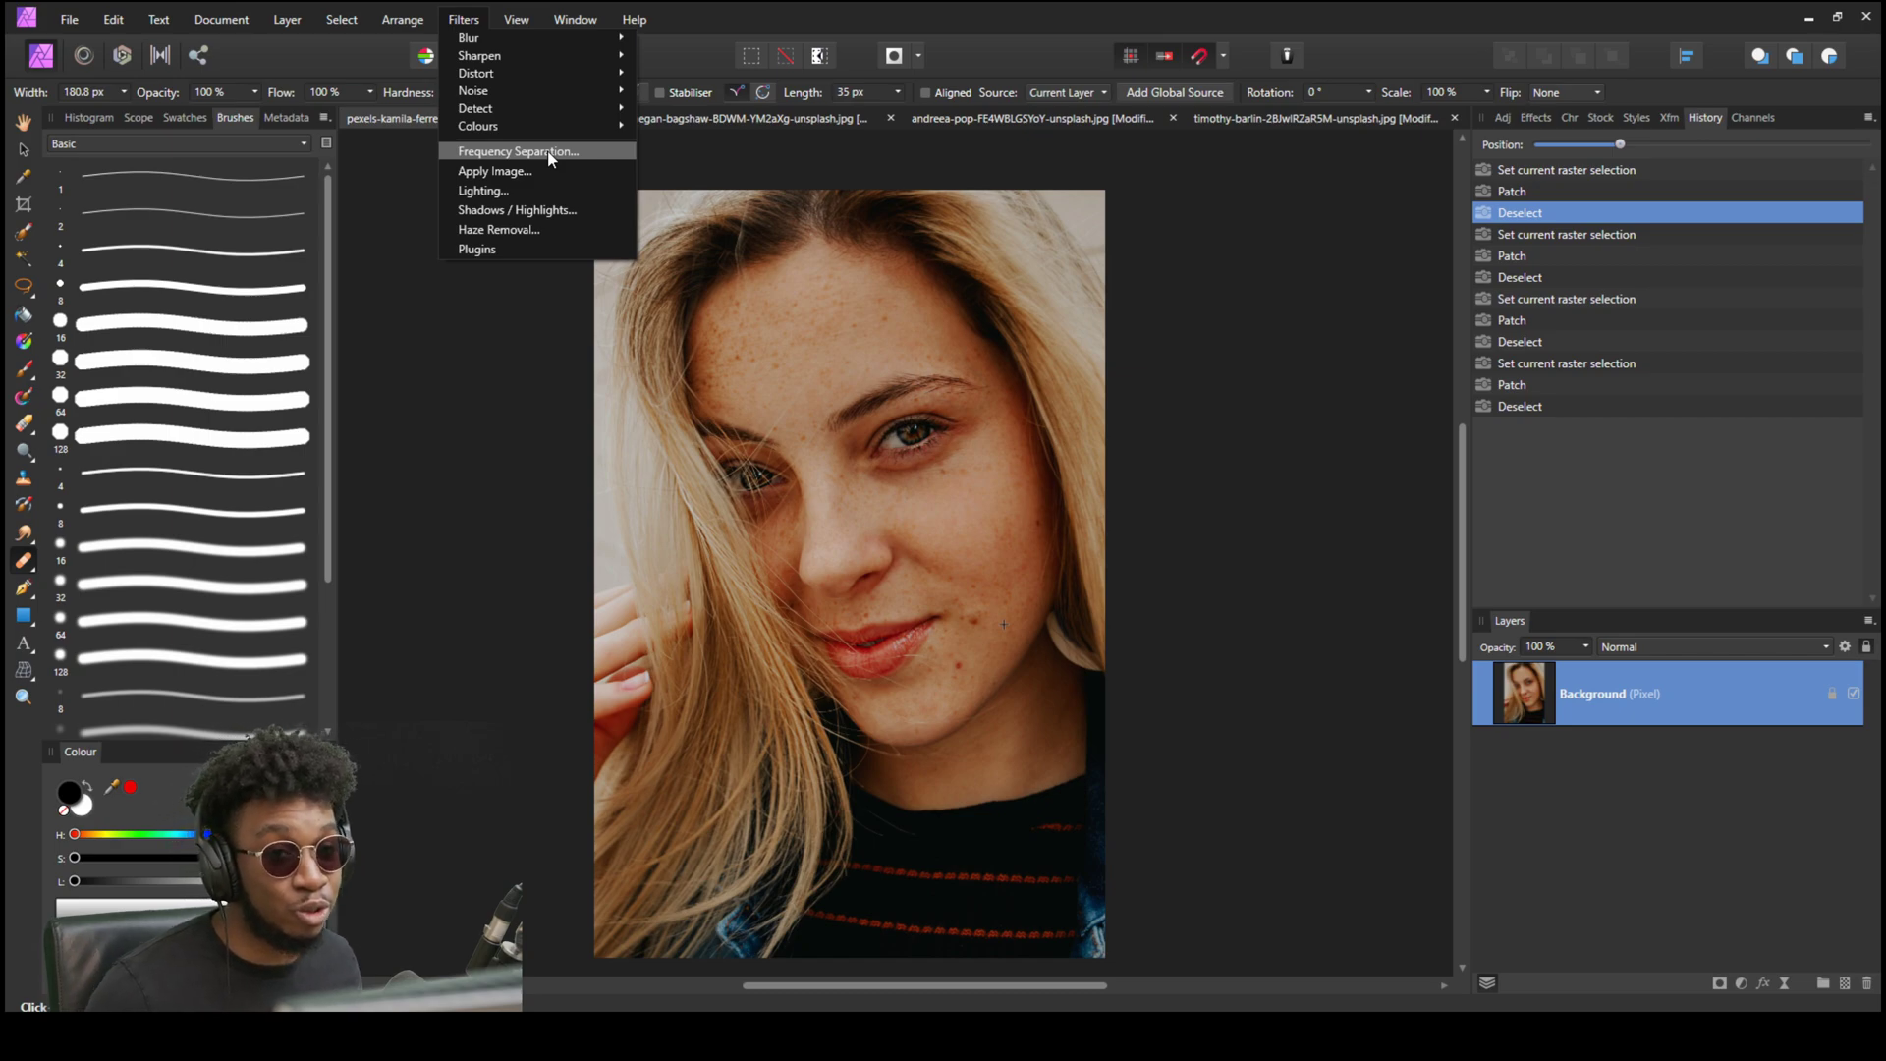
Heal the dark mole beside the mouth corner with the Healing Brush, sampling clear skin from the cheek.
{"action": "left_click", "coordinate": [542, 356]}
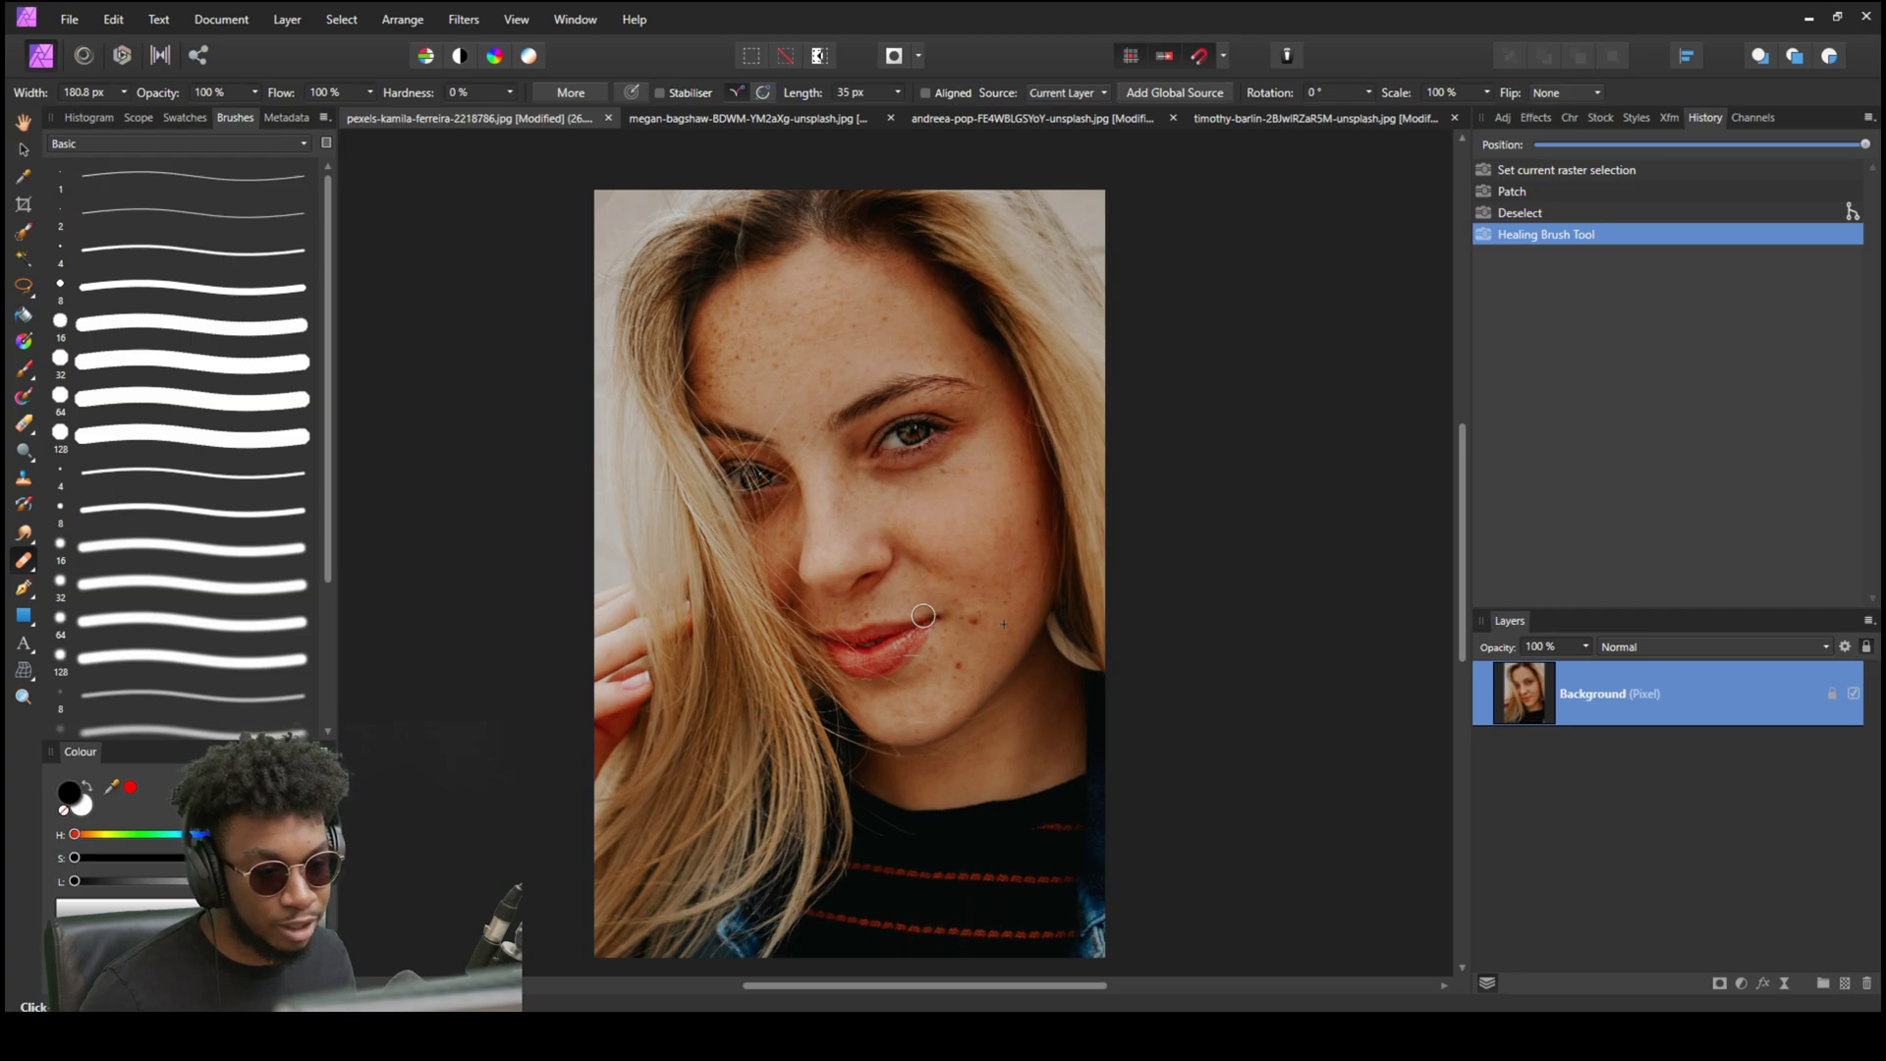
{"action": "left_click", "coordinate": [25, 562]}
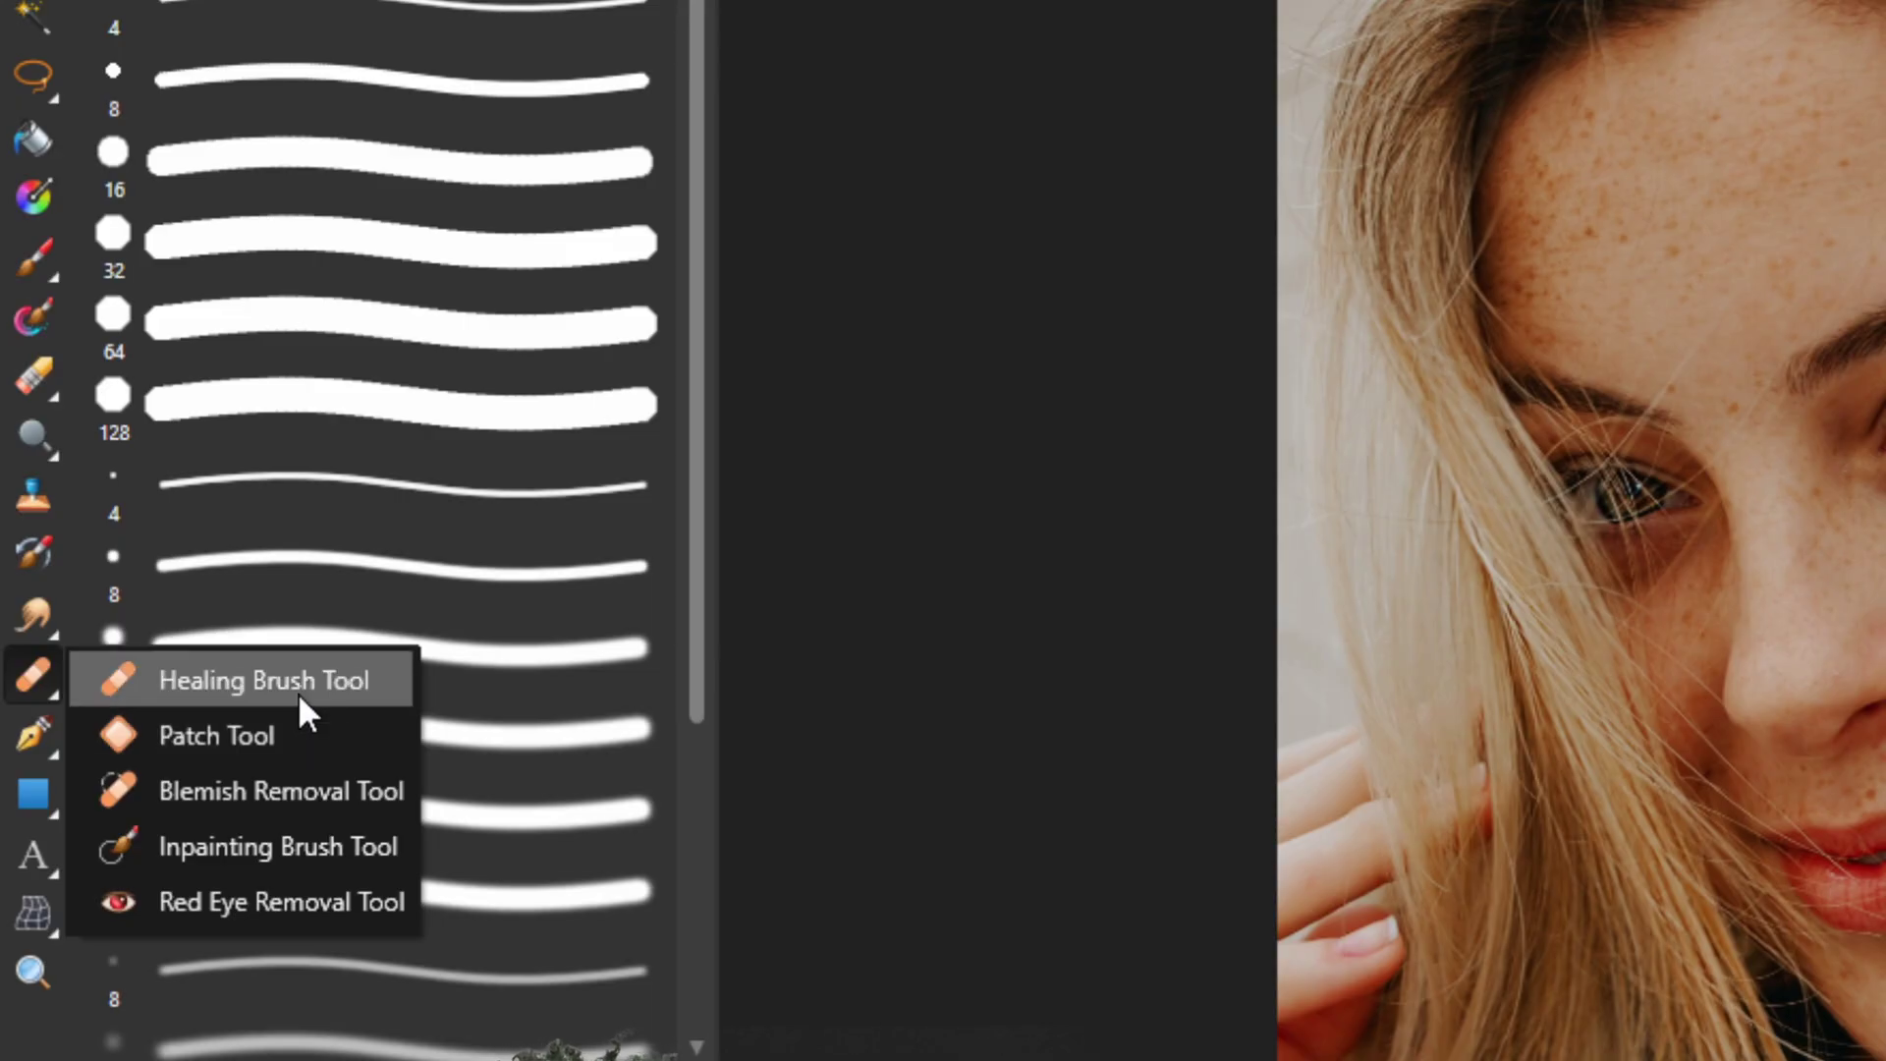
{"action": "left_click", "coordinate": [298, 693]}
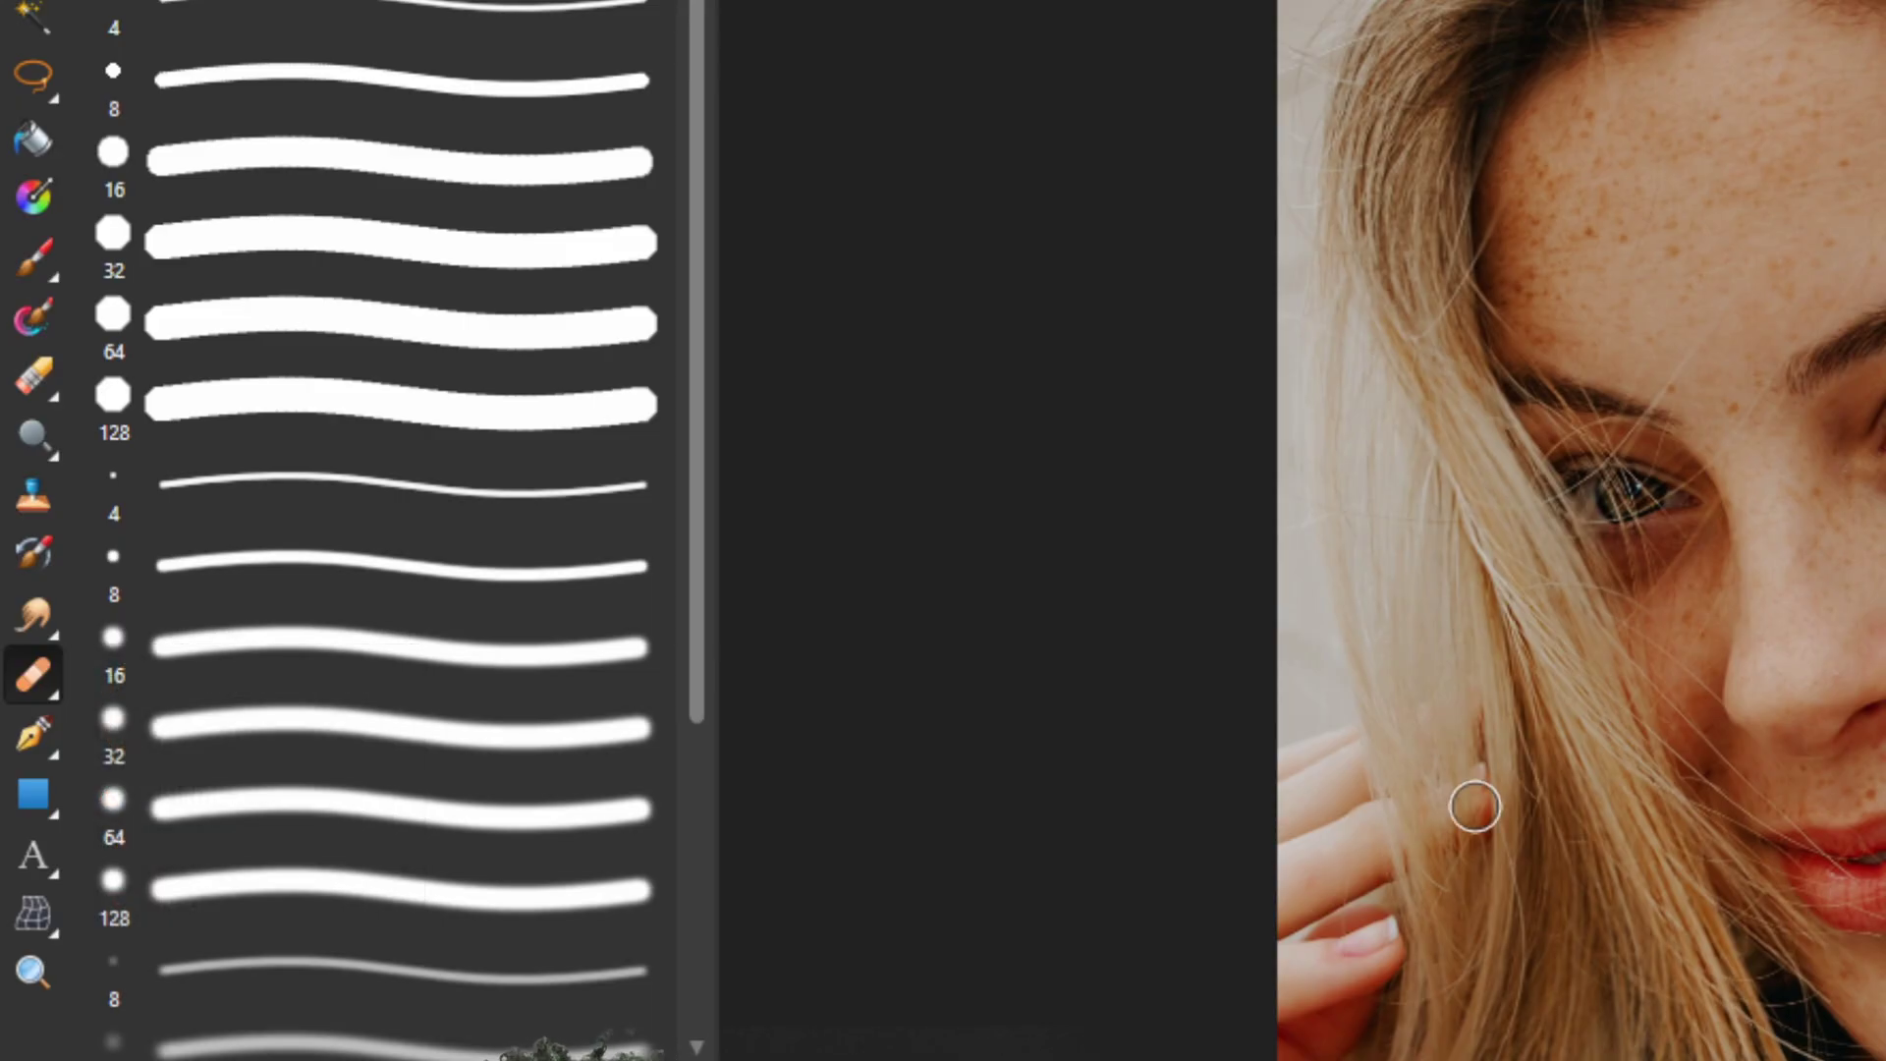
{"action": "scroll", "coordinate": [1002, 640], "scroll_direction": "up", "scroll_amount": 4}
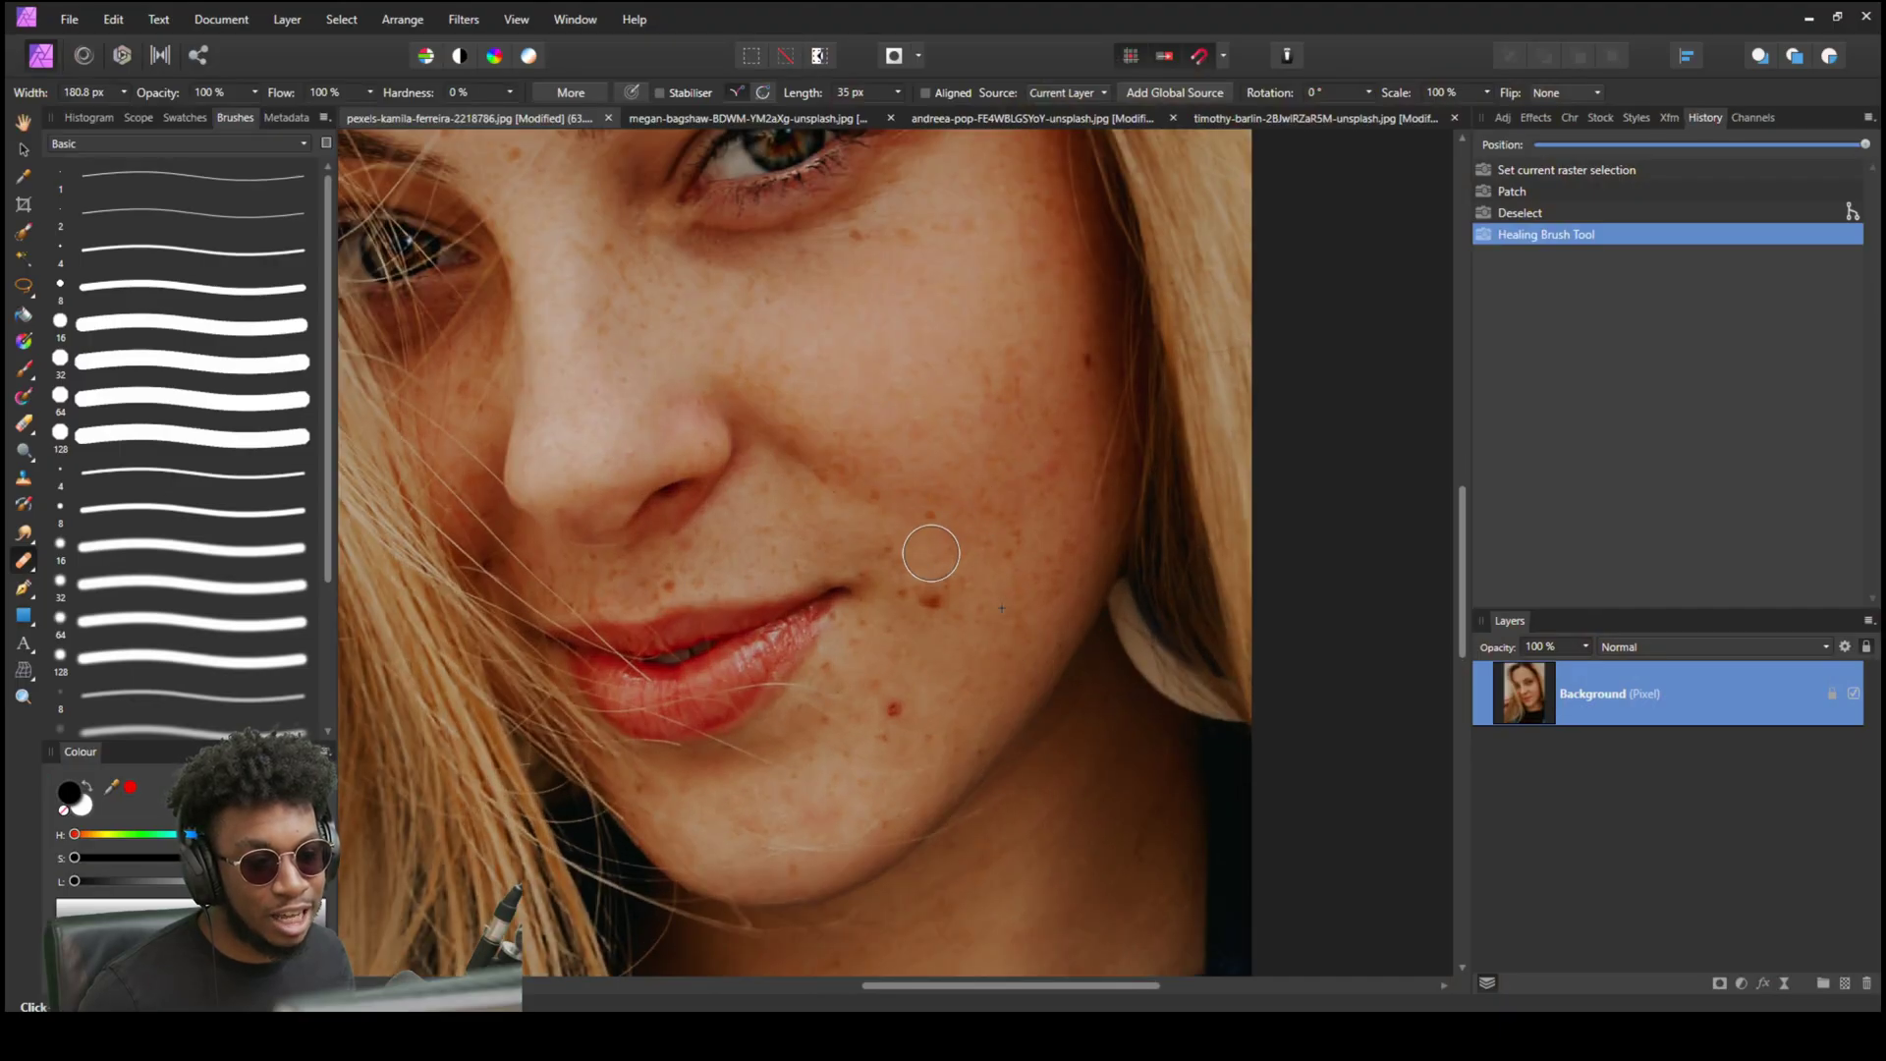
{"action": "left_click", "coordinate": [1002, 608], "text": "alt"}
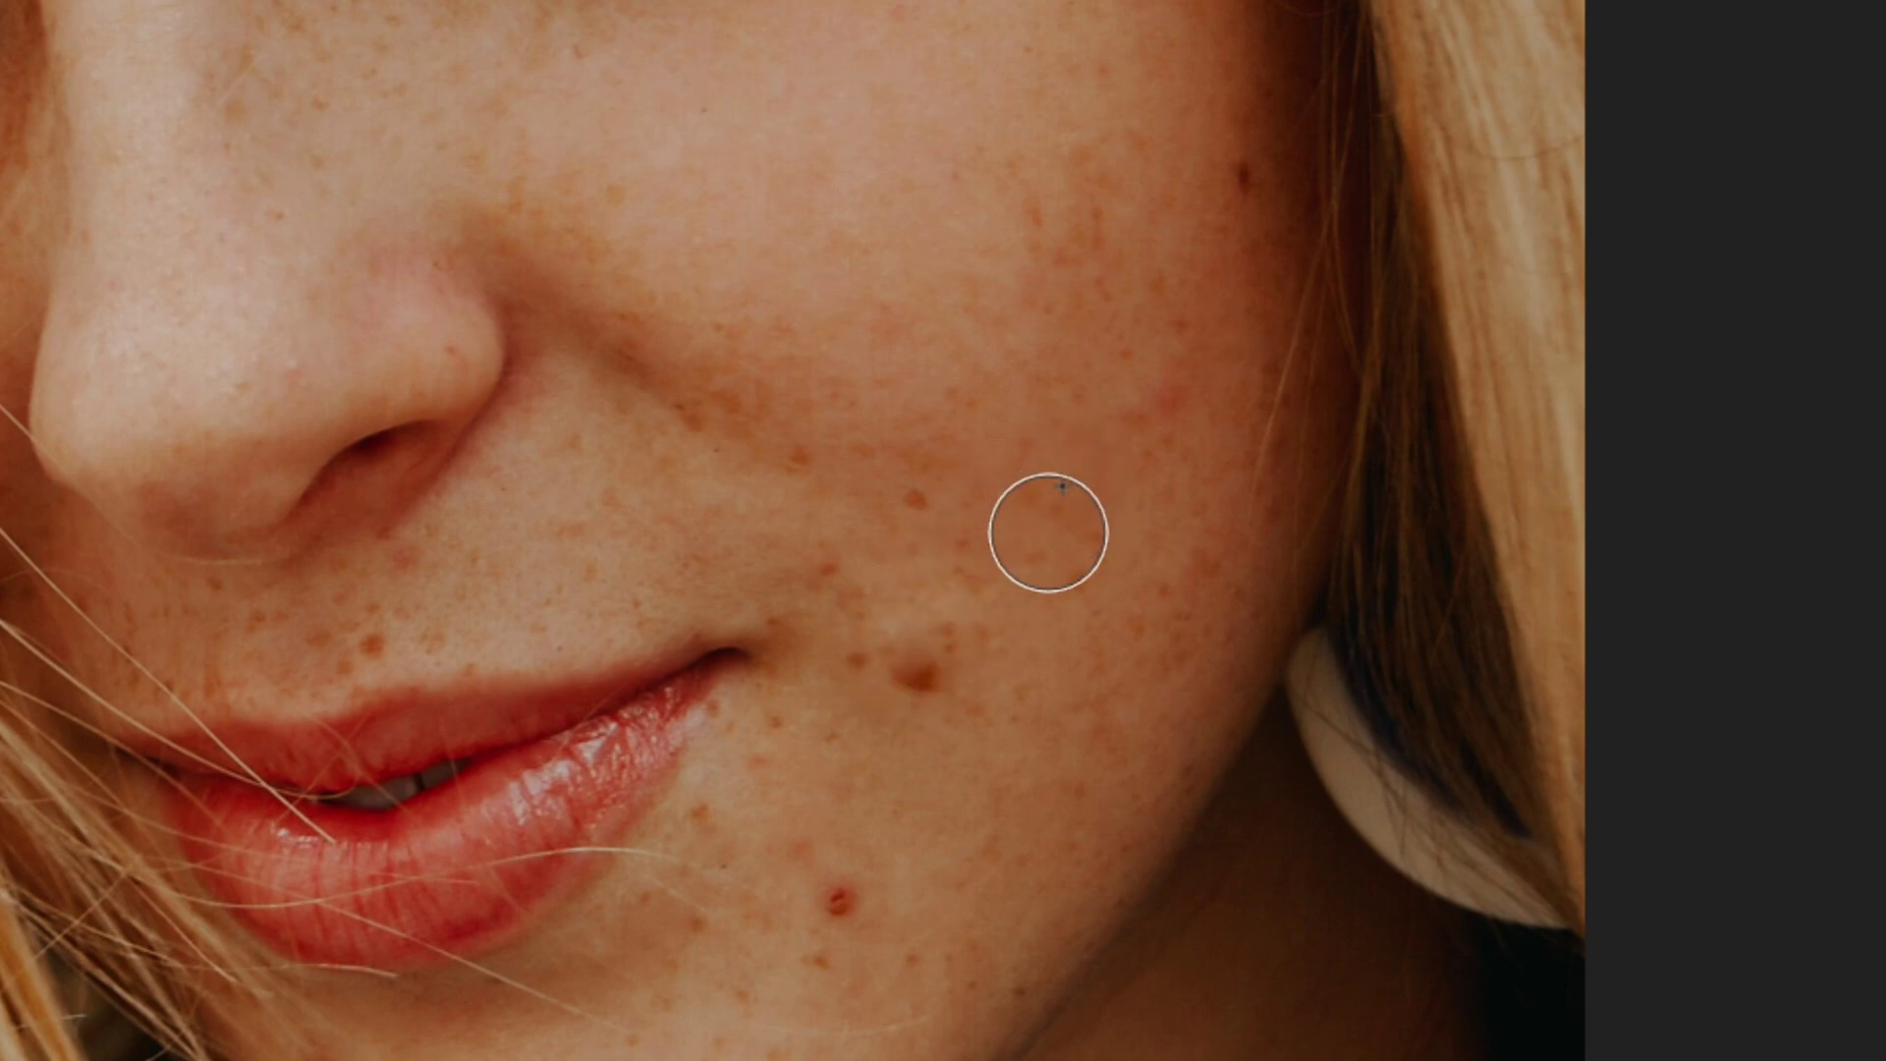
{"action": "left_click", "coordinate": [921, 660]}
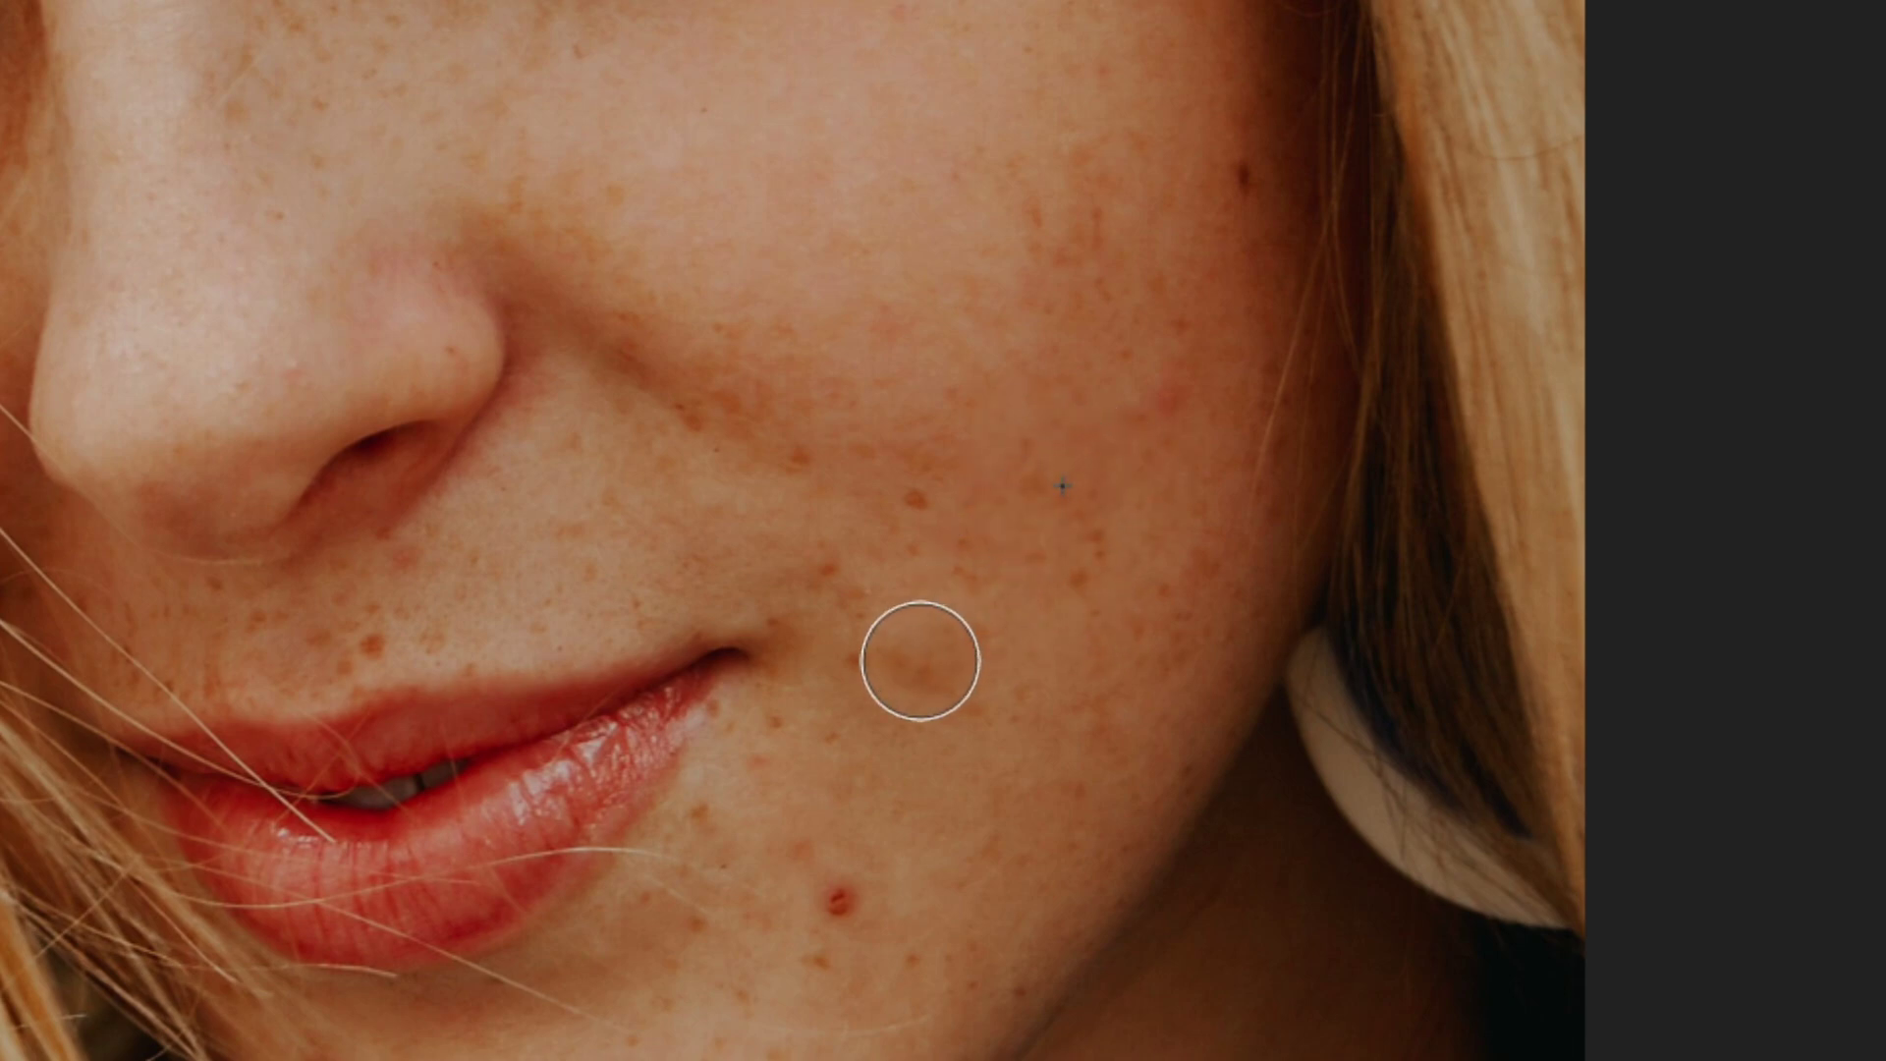
Heal the remaining blemishes around the mouth corner and chin and the dark spot under the eye.
{"action": "mouse_move", "coordinate": [920, 661]}
{"action": "left_mouse_down"}
{"action": "mouse_move", "coordinate": [921, 683]}
{"action": "mouse_move", "coordinate": [888, 681]}
{"action": "left_mouse_up"}
{"action": "mouse_move", "coordinate": [963, 616]}
{"action": "left_mouse_down"}
{"action": "mouse_move", "coordinate": [921, 688]}
{"action": "mouse_move", "coordinate": [980, 623]}
{"action": "left_mouse_up"}
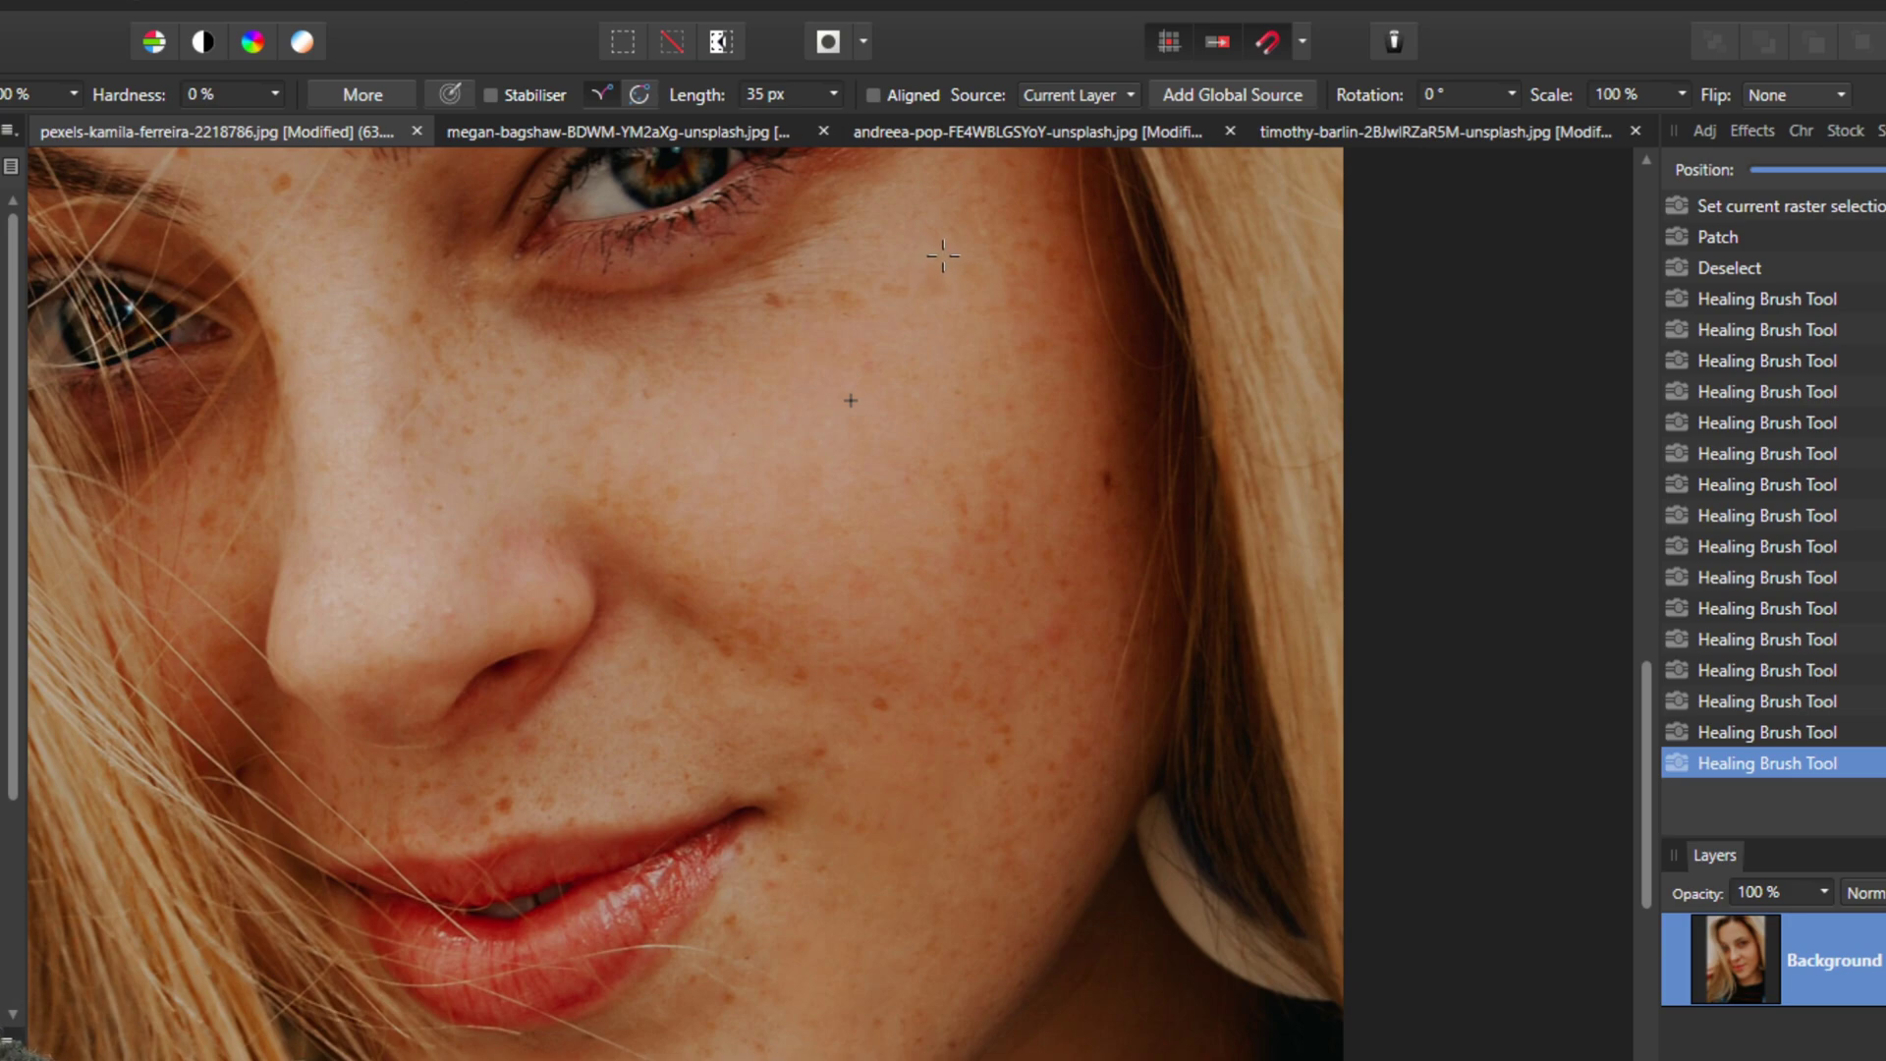
{"action": "left_click", "coordinate": [774, 300]}
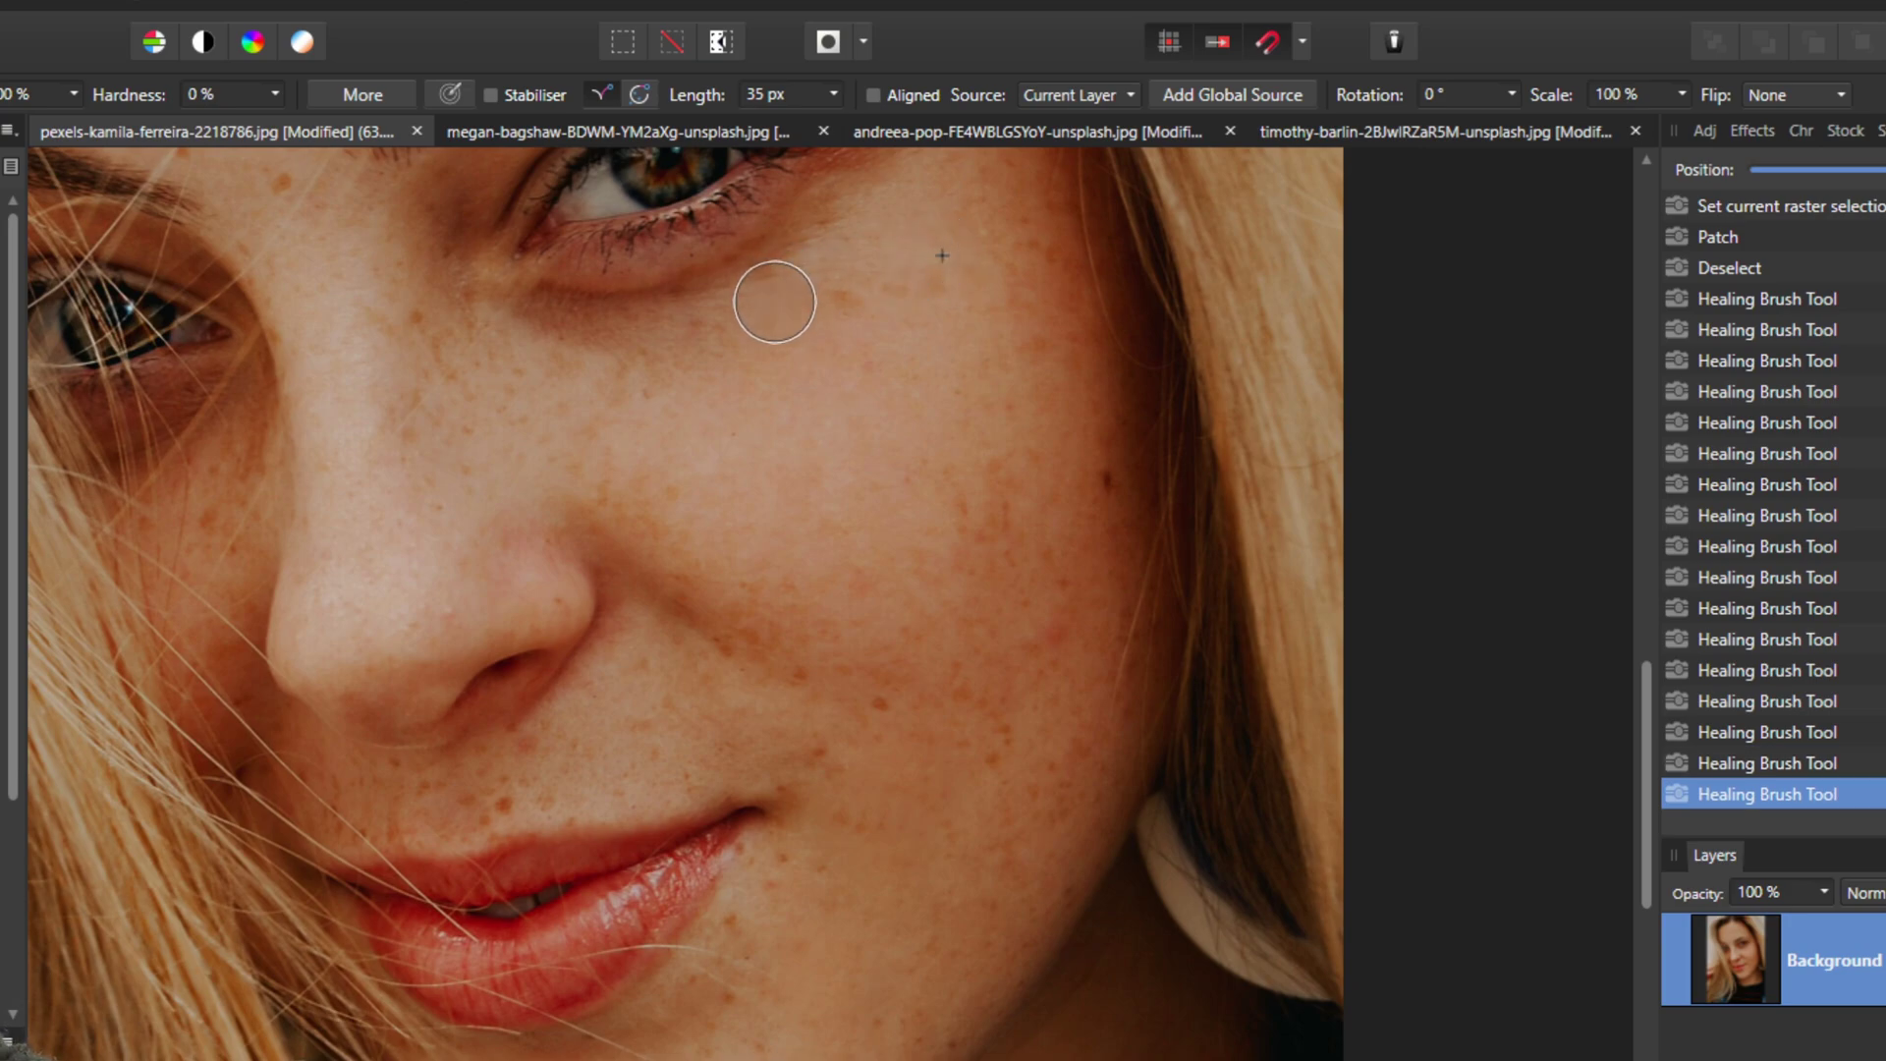
Compare the healed face with its state before the healing strokes by rewinding the history, and restore all strokes.
{"action": "scroll", "coordinate": [919, 510], "scroll_direction": "down", "scroll_amount": 5}
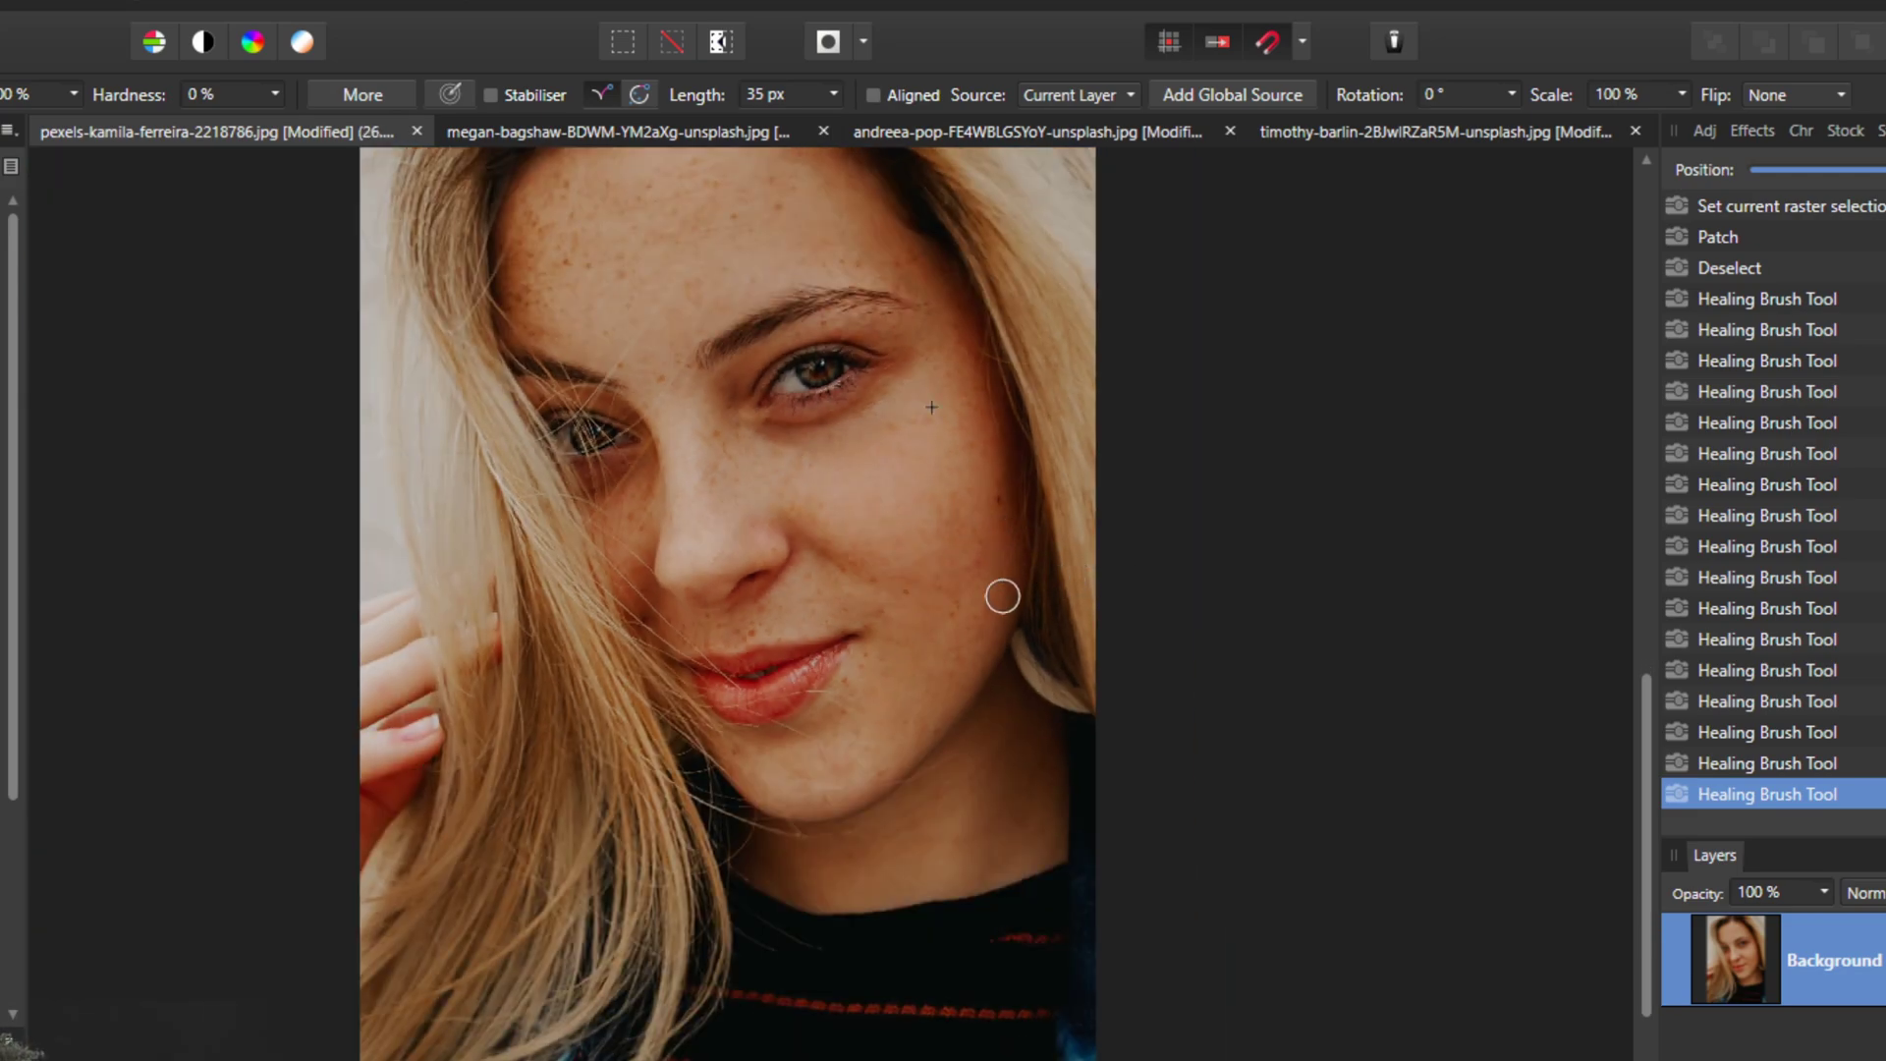
{"action": "scroll", "coordinate": [1002, 595], "scroll_direction": "down", "scroll_amount": 2}
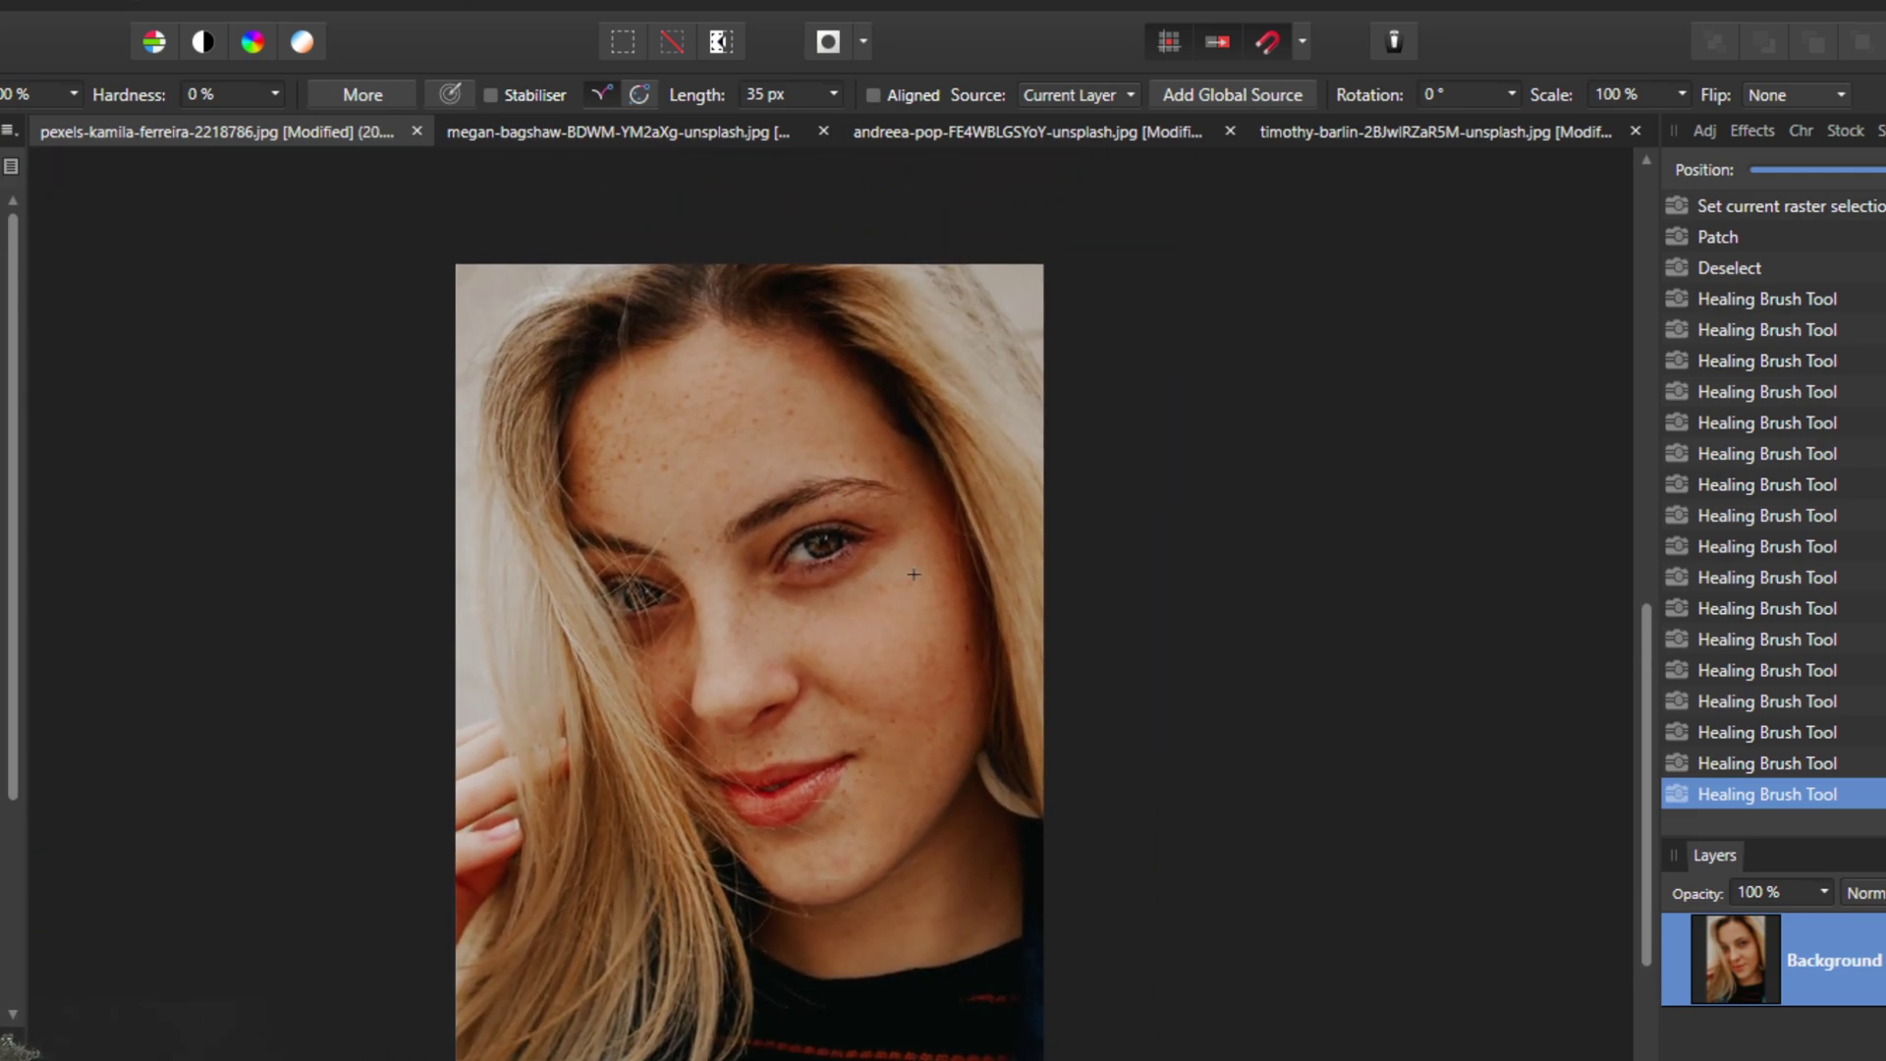
{"action": "left_click_drag", "start_coordinate": [1878, 169], "coordinate": [1817, 167]}
{"action": "scroll", "coordinate": [1086, 543], "scroll_direction": "up", "scroll_amount": 3}
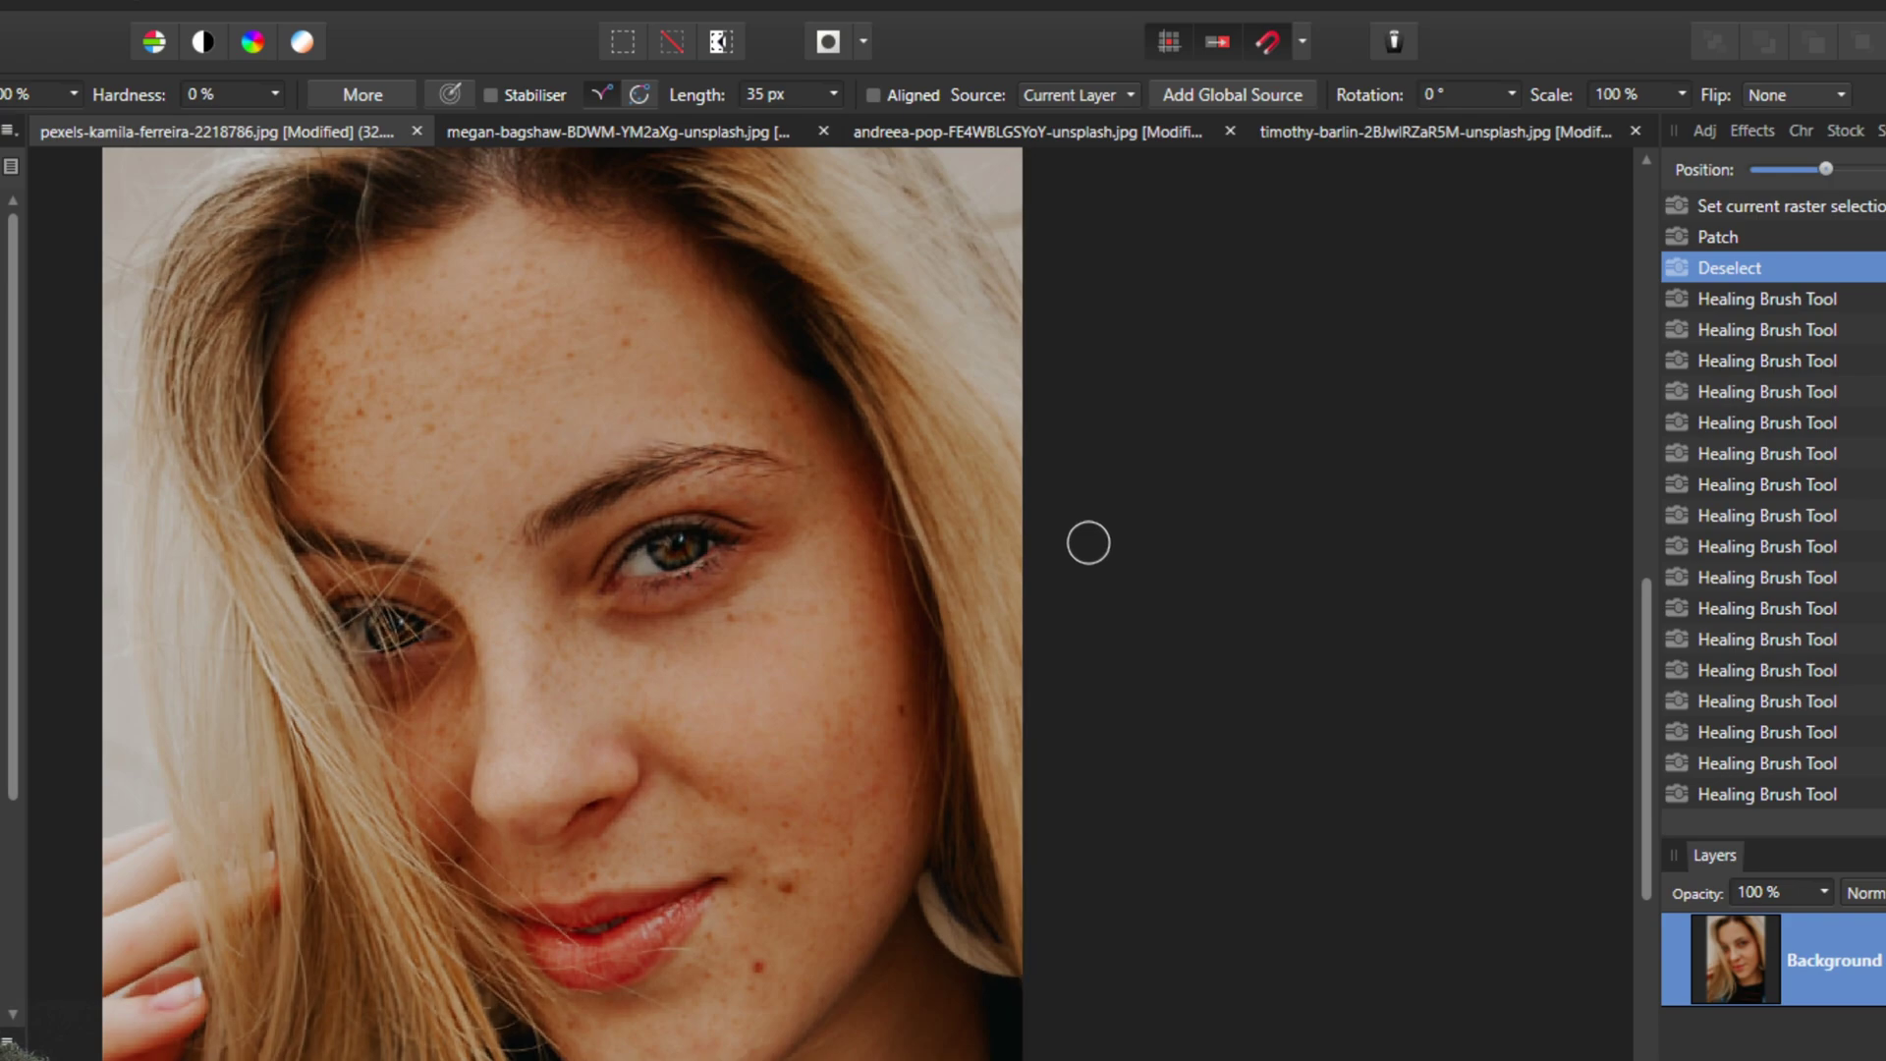
{"action": "mouse_move", "coordinate": [1825, 169]}
{"action": "left_mouse_down"}
{"action": "mouse_move", "coordinate": [1882, 169]}
{"action": "mouse_move", "coordinate": [1431, 163]}
{"action": "mouse_move", "coordinate": [1884, 169]}
{"action": "mouse_move", "coordinate": [1048, 221]}
{"action": "mouse_move", "coordinate": [1884, 169]}
{"action": "mouse_move", "coordinate": [1139, 278]}
{"action": "mouse_move", "coordinate": [1884, 169]}
{"action": "mouse_move", "coordinate": [1473, 303]}
{"action": "mouse_move", "coordinate": [1884, 169]}
{"action": "mouse_move", "coordinate": [1339, 320]}
{"action": "mouse_move", "coordinate": [1884, 169]}
{"action": "mouse_move", "coordinate": [1673, 322]}
{"action": "left_mouse_up"}
{"action": "key", "text": "ctrl+shift+z"}
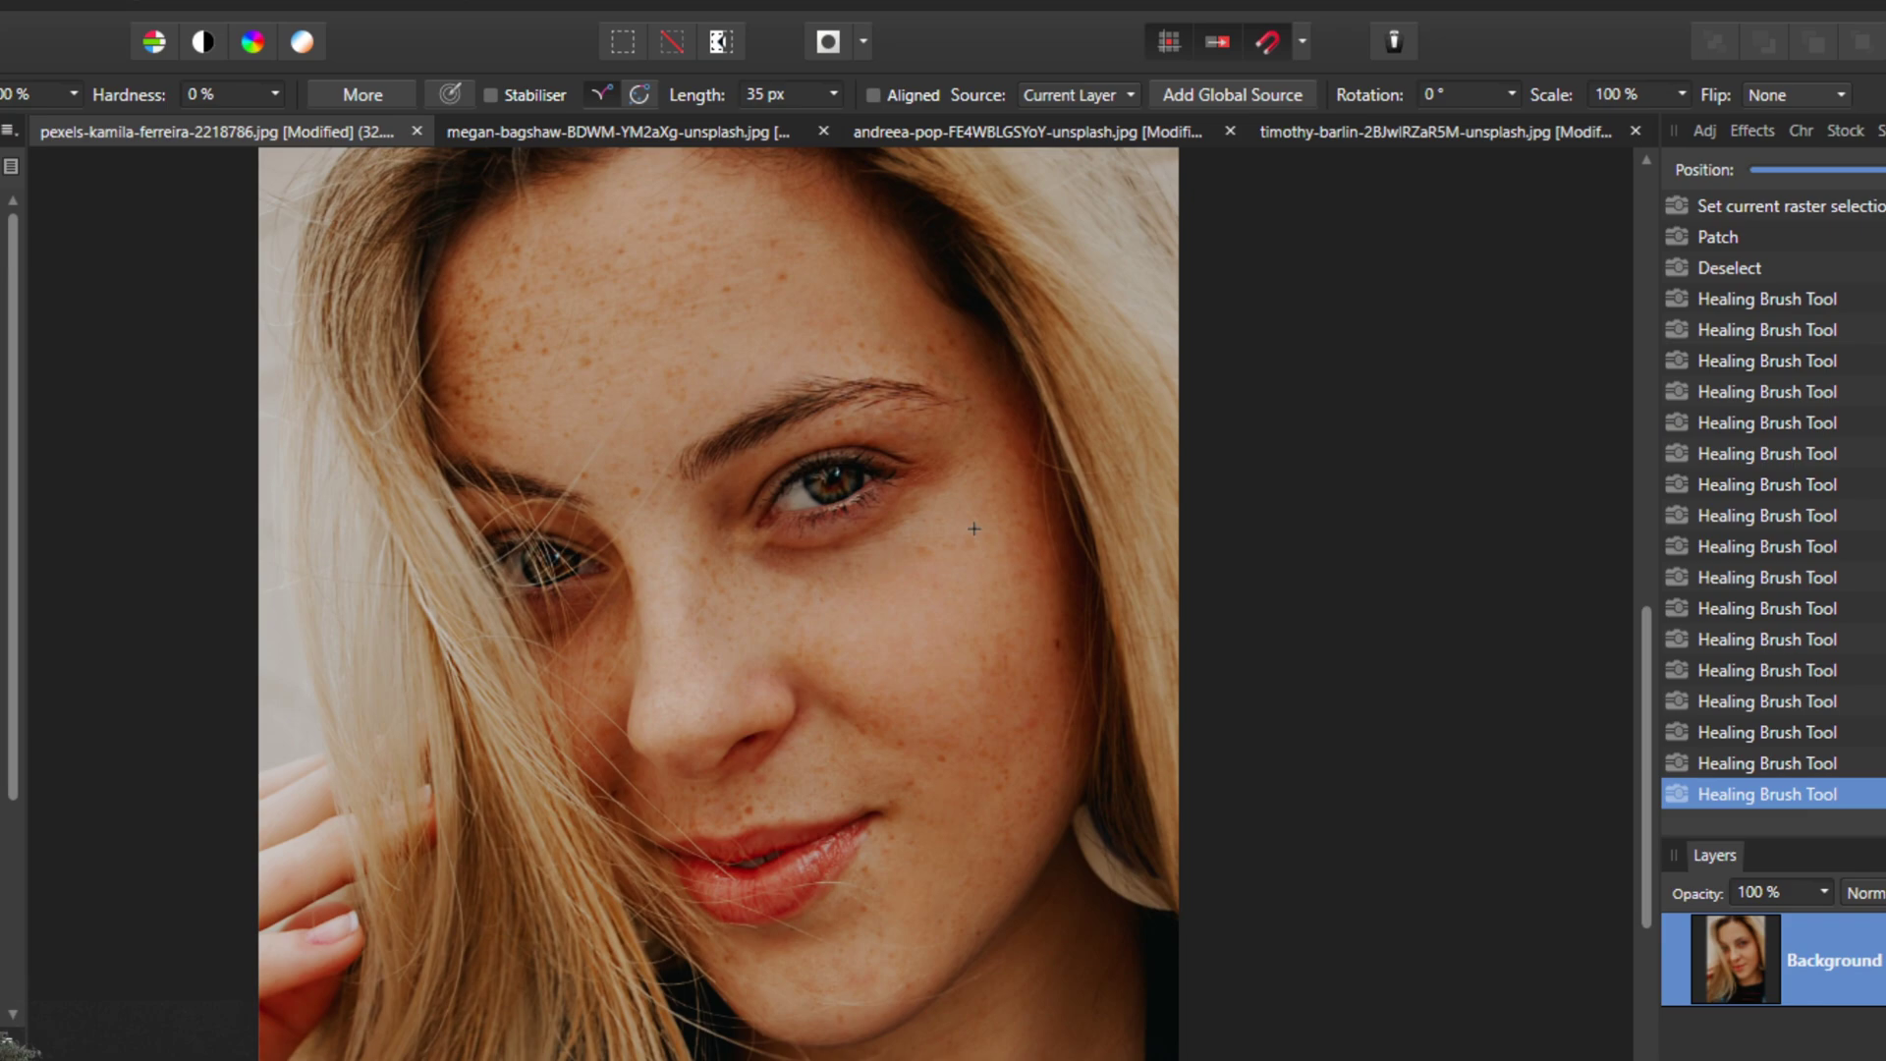
Heal the freckles on the middle of the cheek and the dark mole near the hairline with sampled skin.
{"action": "scroll", "coordinate": [1023, 764], "scroll_direction": "up", "scroll_amount": 3}
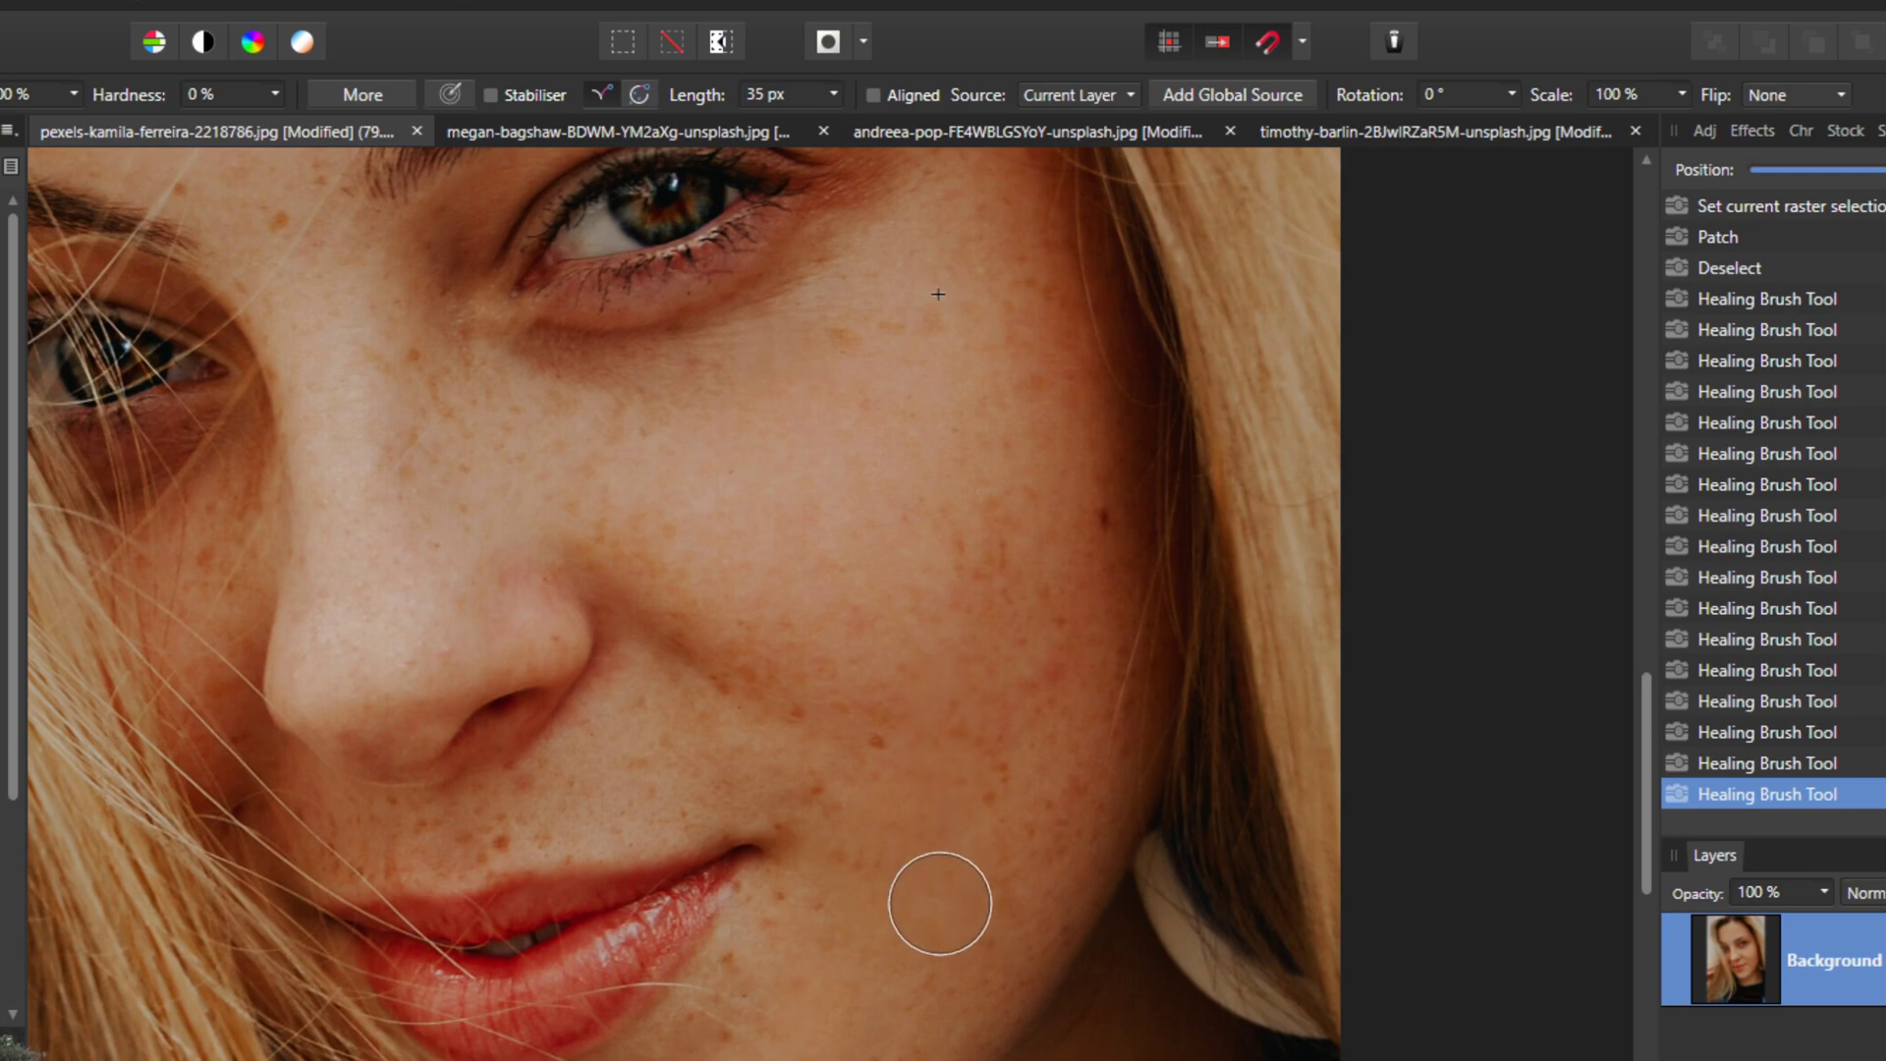
{"action": "scroll", "coordinate": [973, 904], "scroll_direction": "up", "scroll_amount": 2}
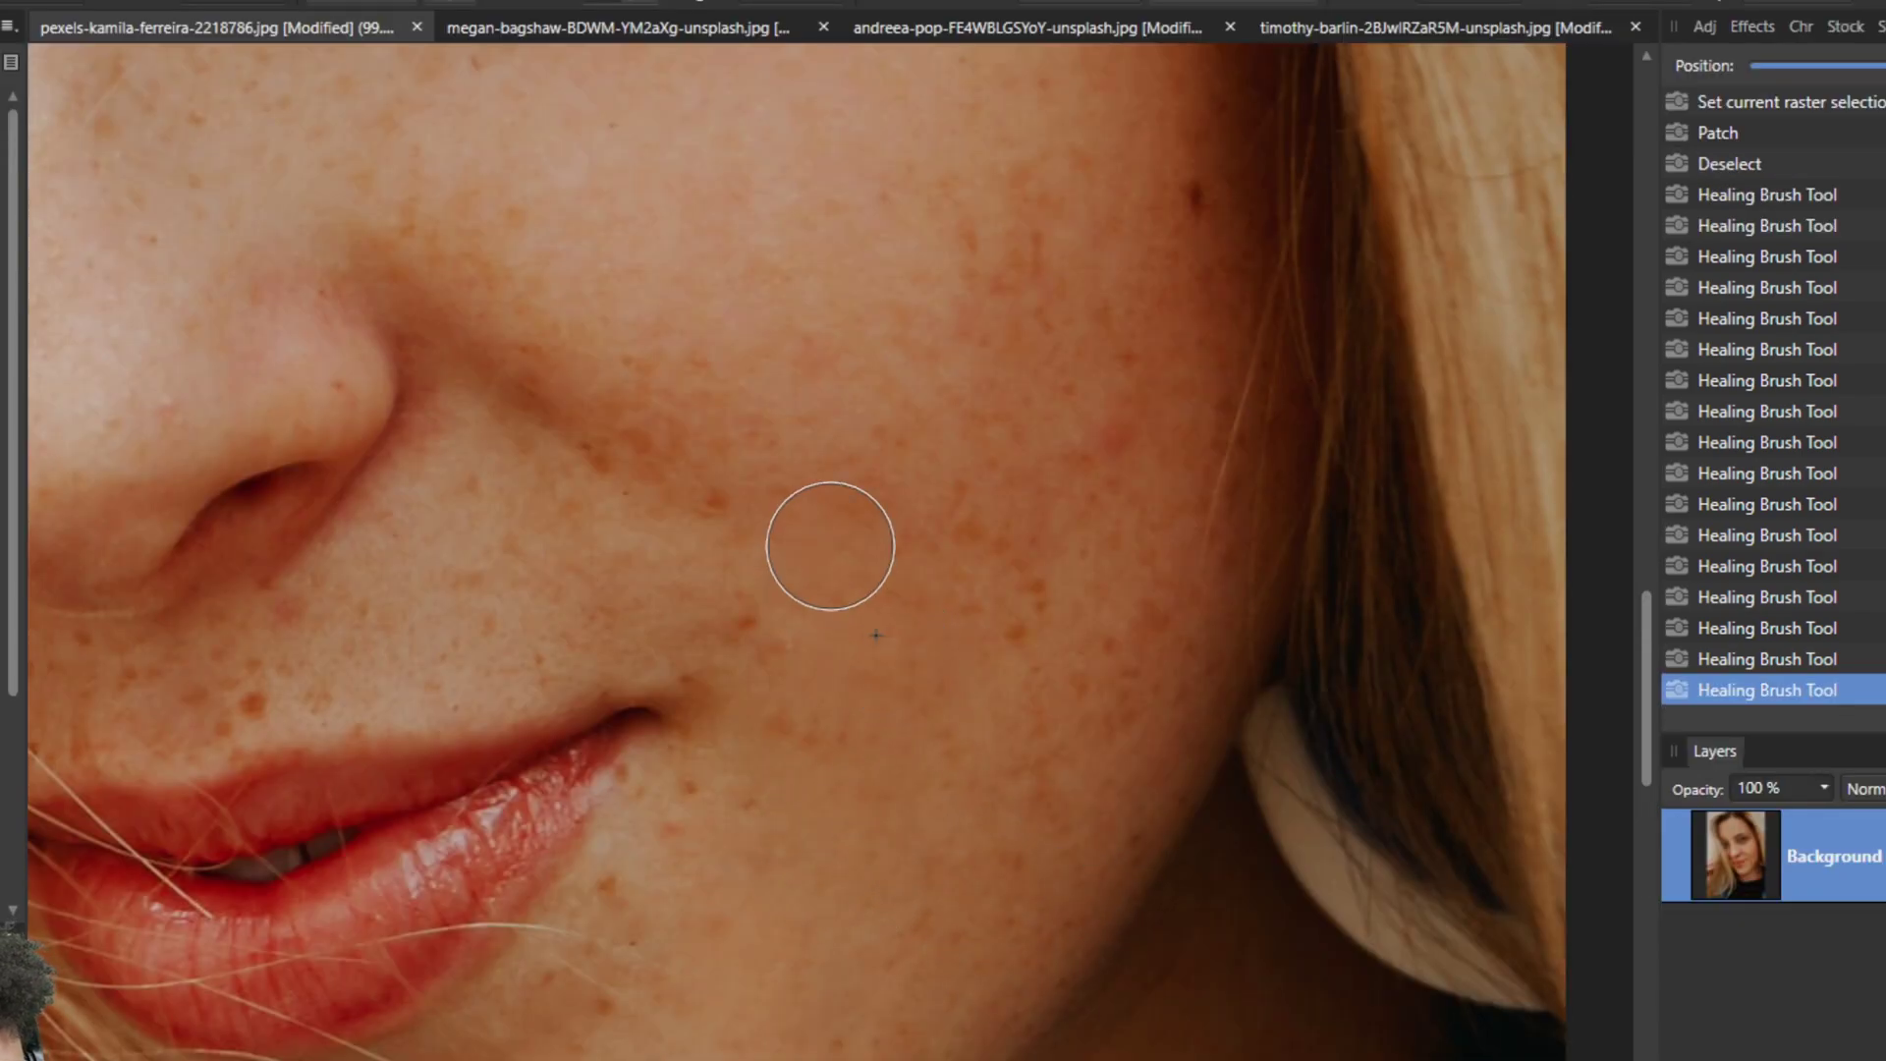
{"action": "left_click_drag", "start_coordinate": [830, 546], "coordinate": [849, 546]}
{"action": "left_click", "coordinate": [1190, 198]}
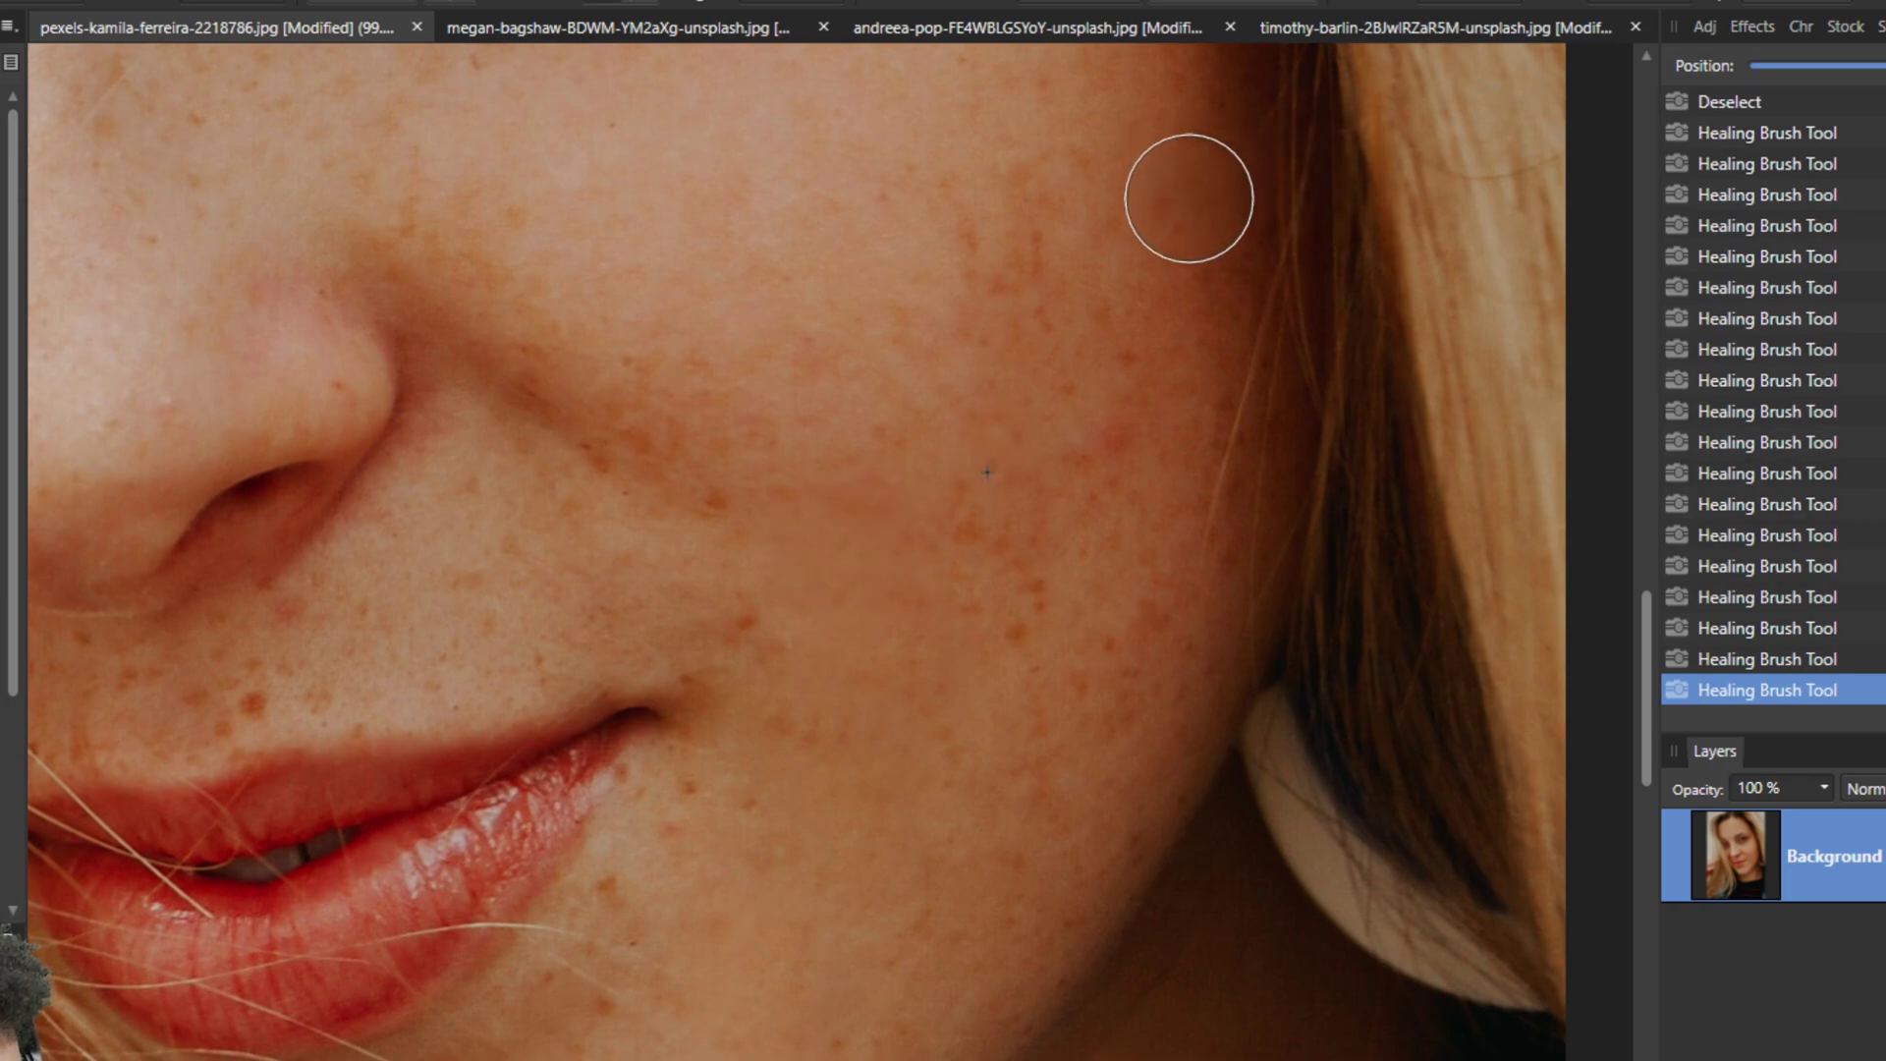
Heal the freckles on the lower cheek, beside the mouth and above the upper lip.
{"action": "left_click", "coordinate": [1014, 576]}
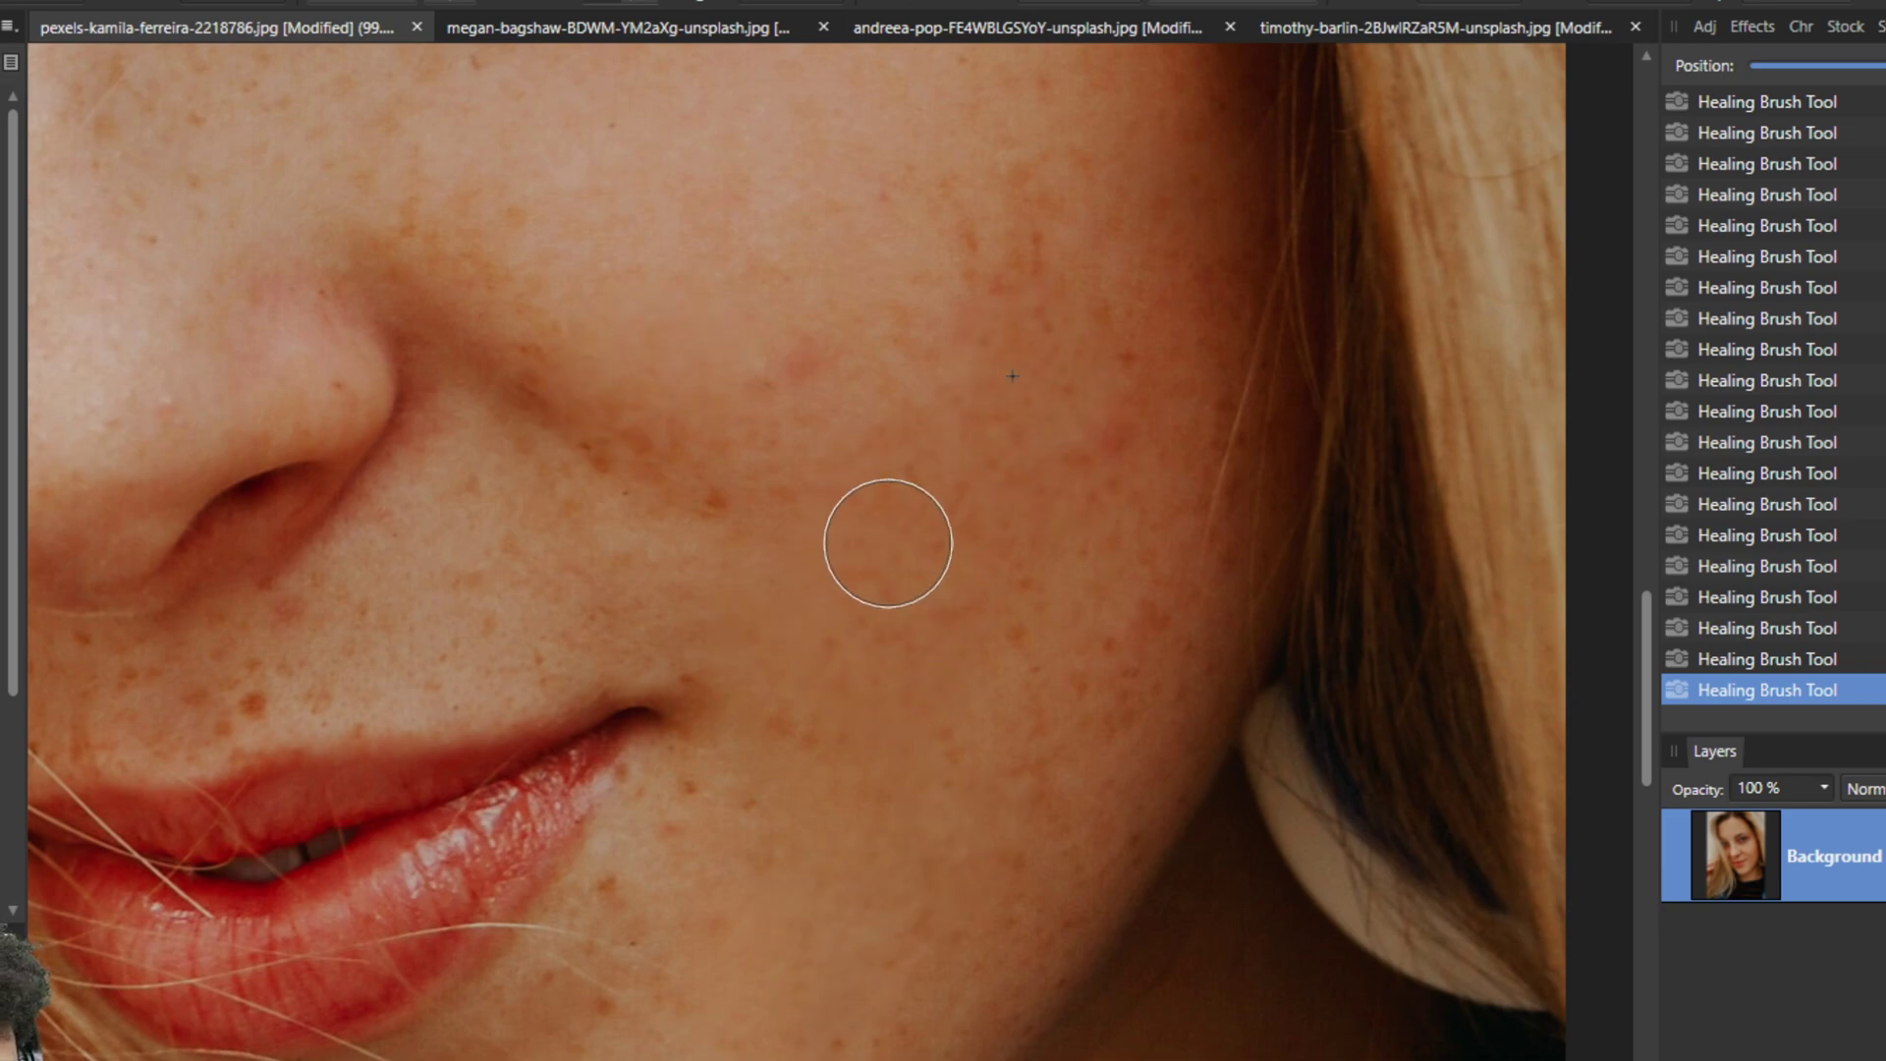
{"action": "mouse_move", "coordinate": [905, 678]}
{"action": "left_mouse_down"}
{"action": "mouse_move", "coordinate": [944, 759]}
{"action": "mouse_move", "coordinate": [942, 728]}
{"action": "mouse_move", "coordinate": [901, 751]}
{"action": "mouse_move", "coordinate": [788, 879]}
{"action": "left_mouse_up"}
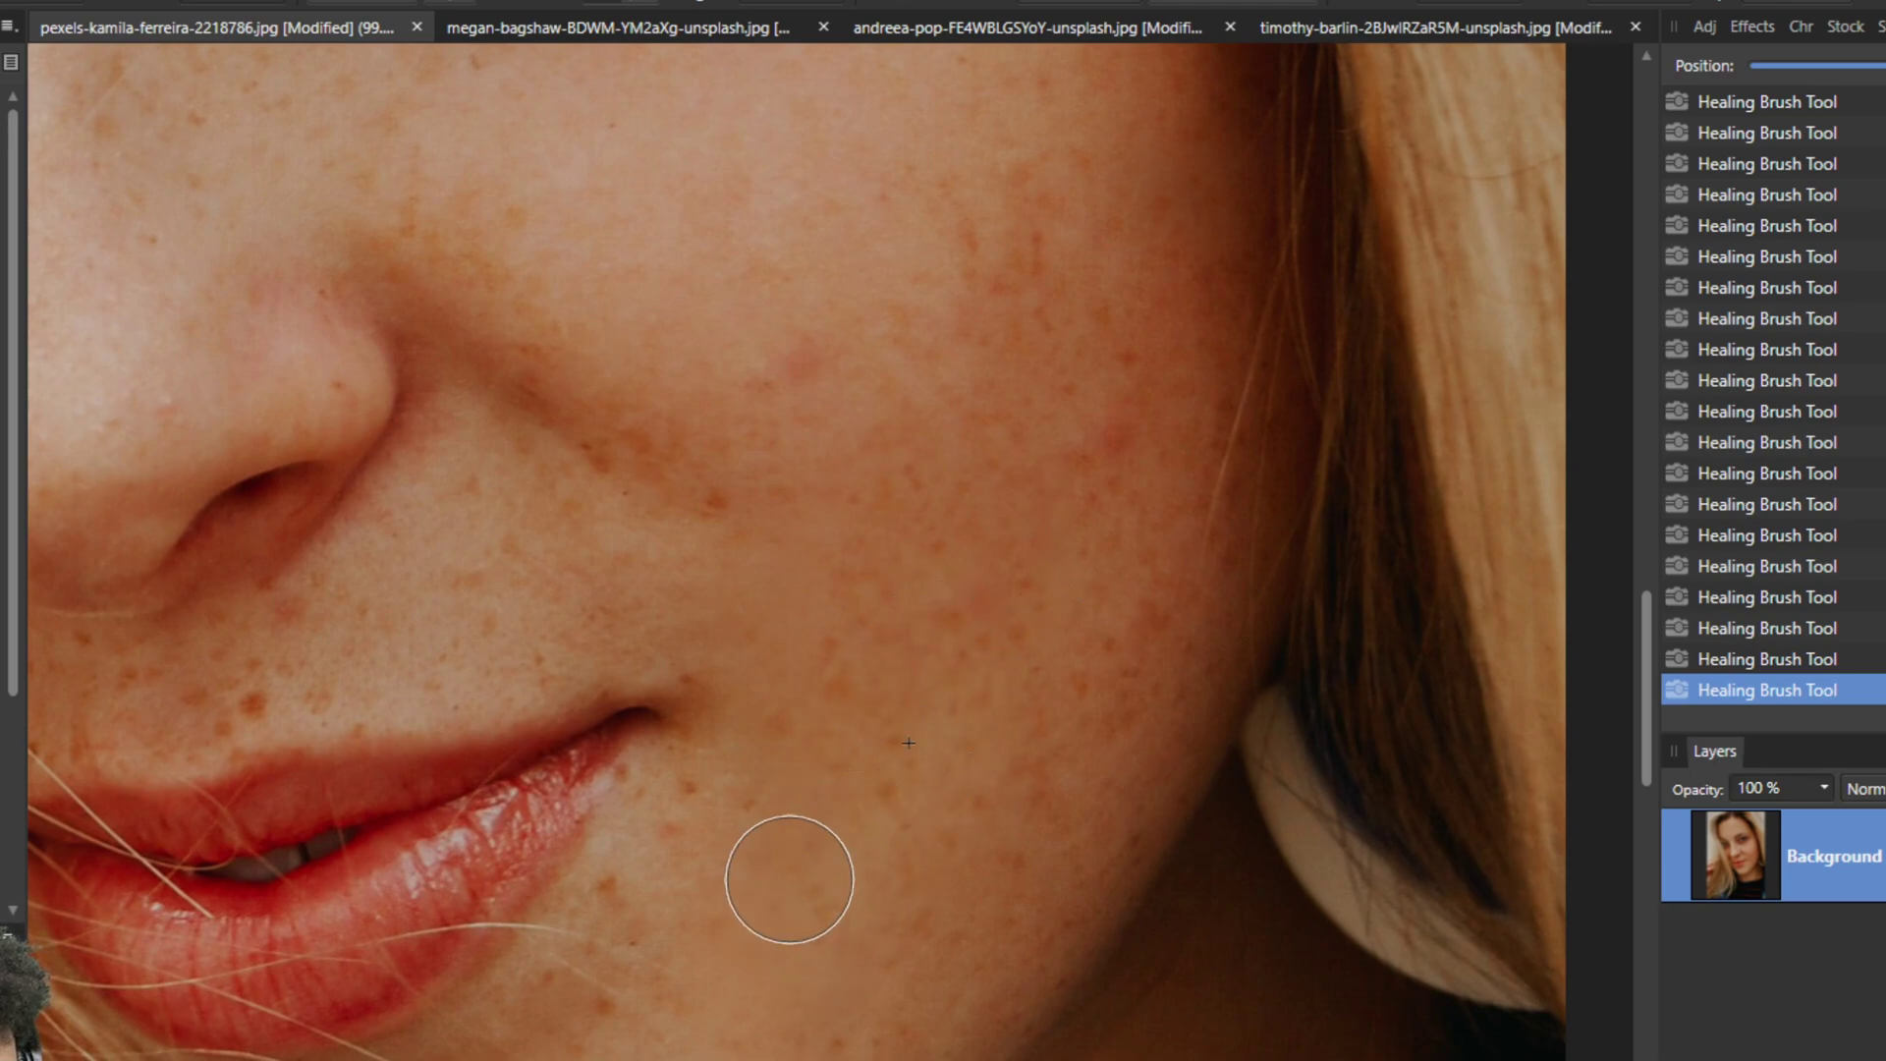
{"action": "mouse_move", "coordinate": [455, 591]}
{"action": "left_mouse_down"}
{"action": "mouse_move", "coordinate": [294, 671]}
{"action": "mouse_move", "coordinate": [453, 616]}
{"action": "mouse_move", "coordinate": [526, 562]}
{"action": "mouse_move", "coordinate": [457, 563]}
{"action": "mouse_move", "coordinate": [459, 594]}
{"action": "mouse_move", "coordinate": [499, 592]}
{"action": "left_mouse_up"}
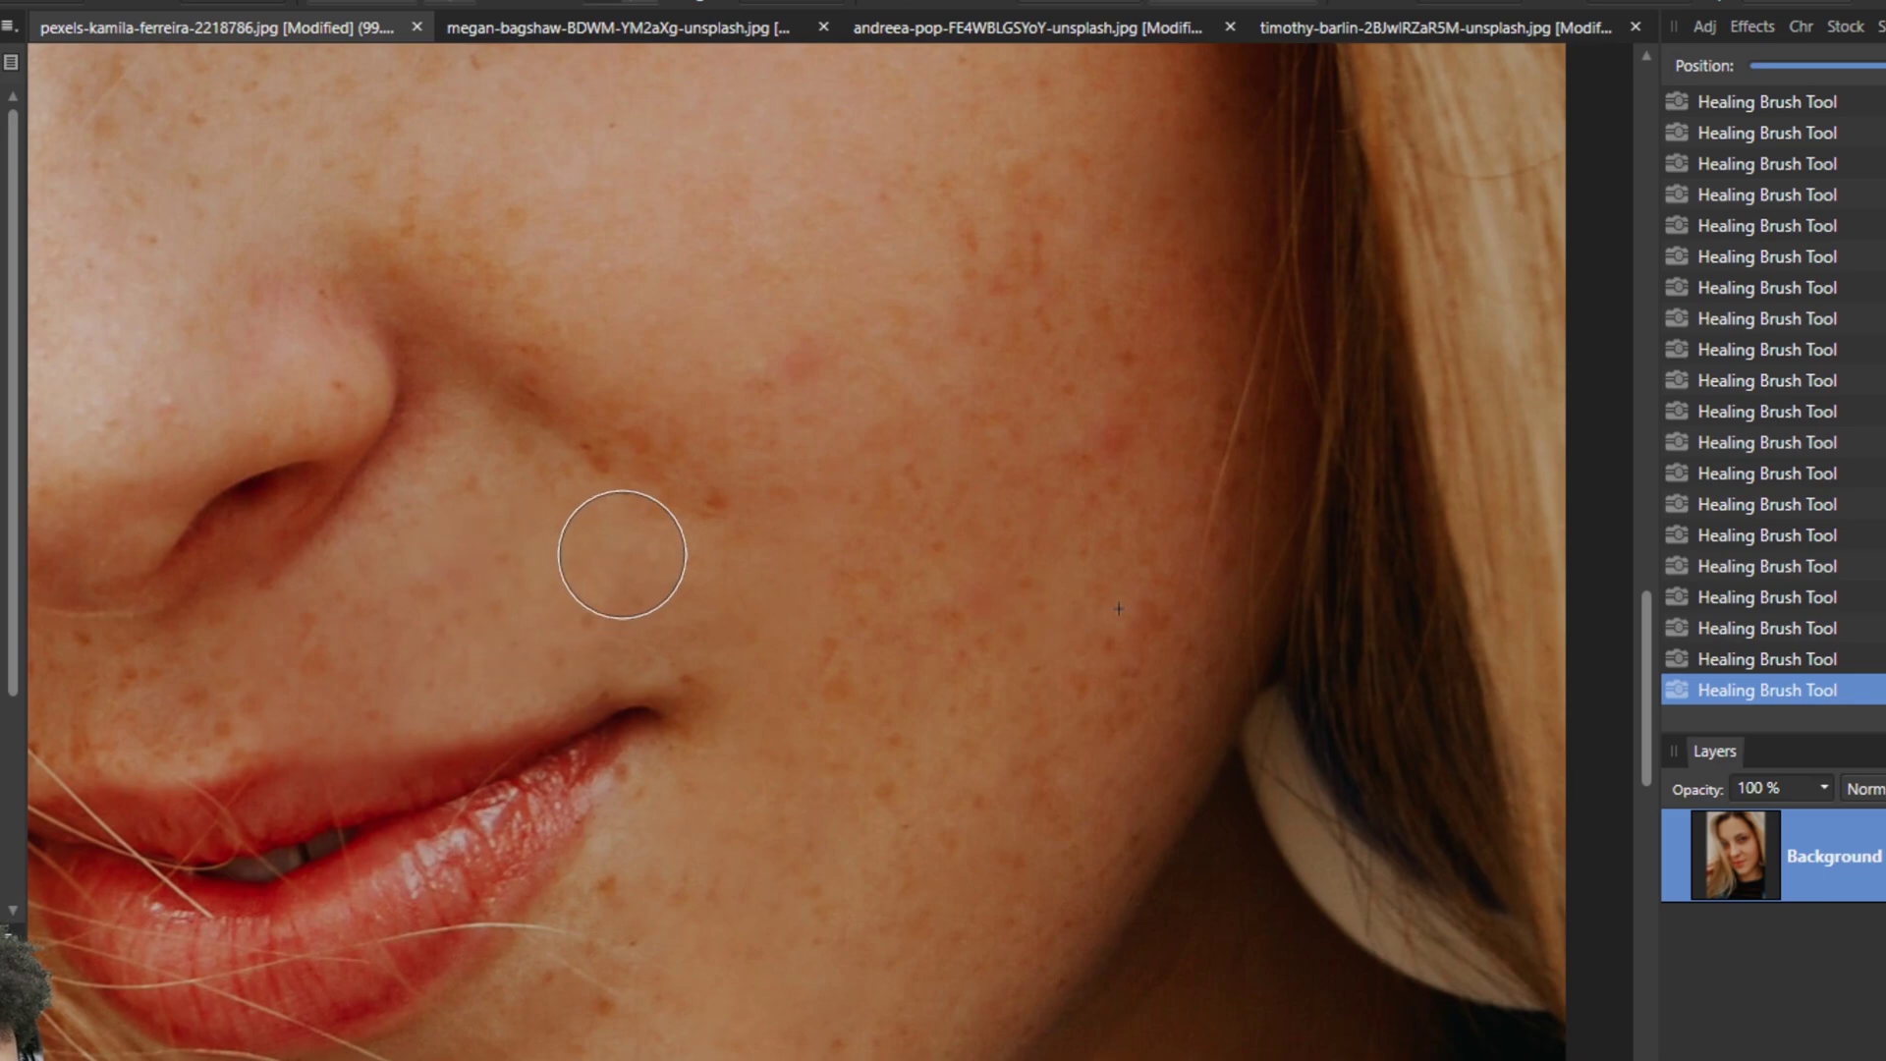
{"action": "scroll", "coordinate": [931, 536], "scroll_direction": "down", "scroll_amount": 5}
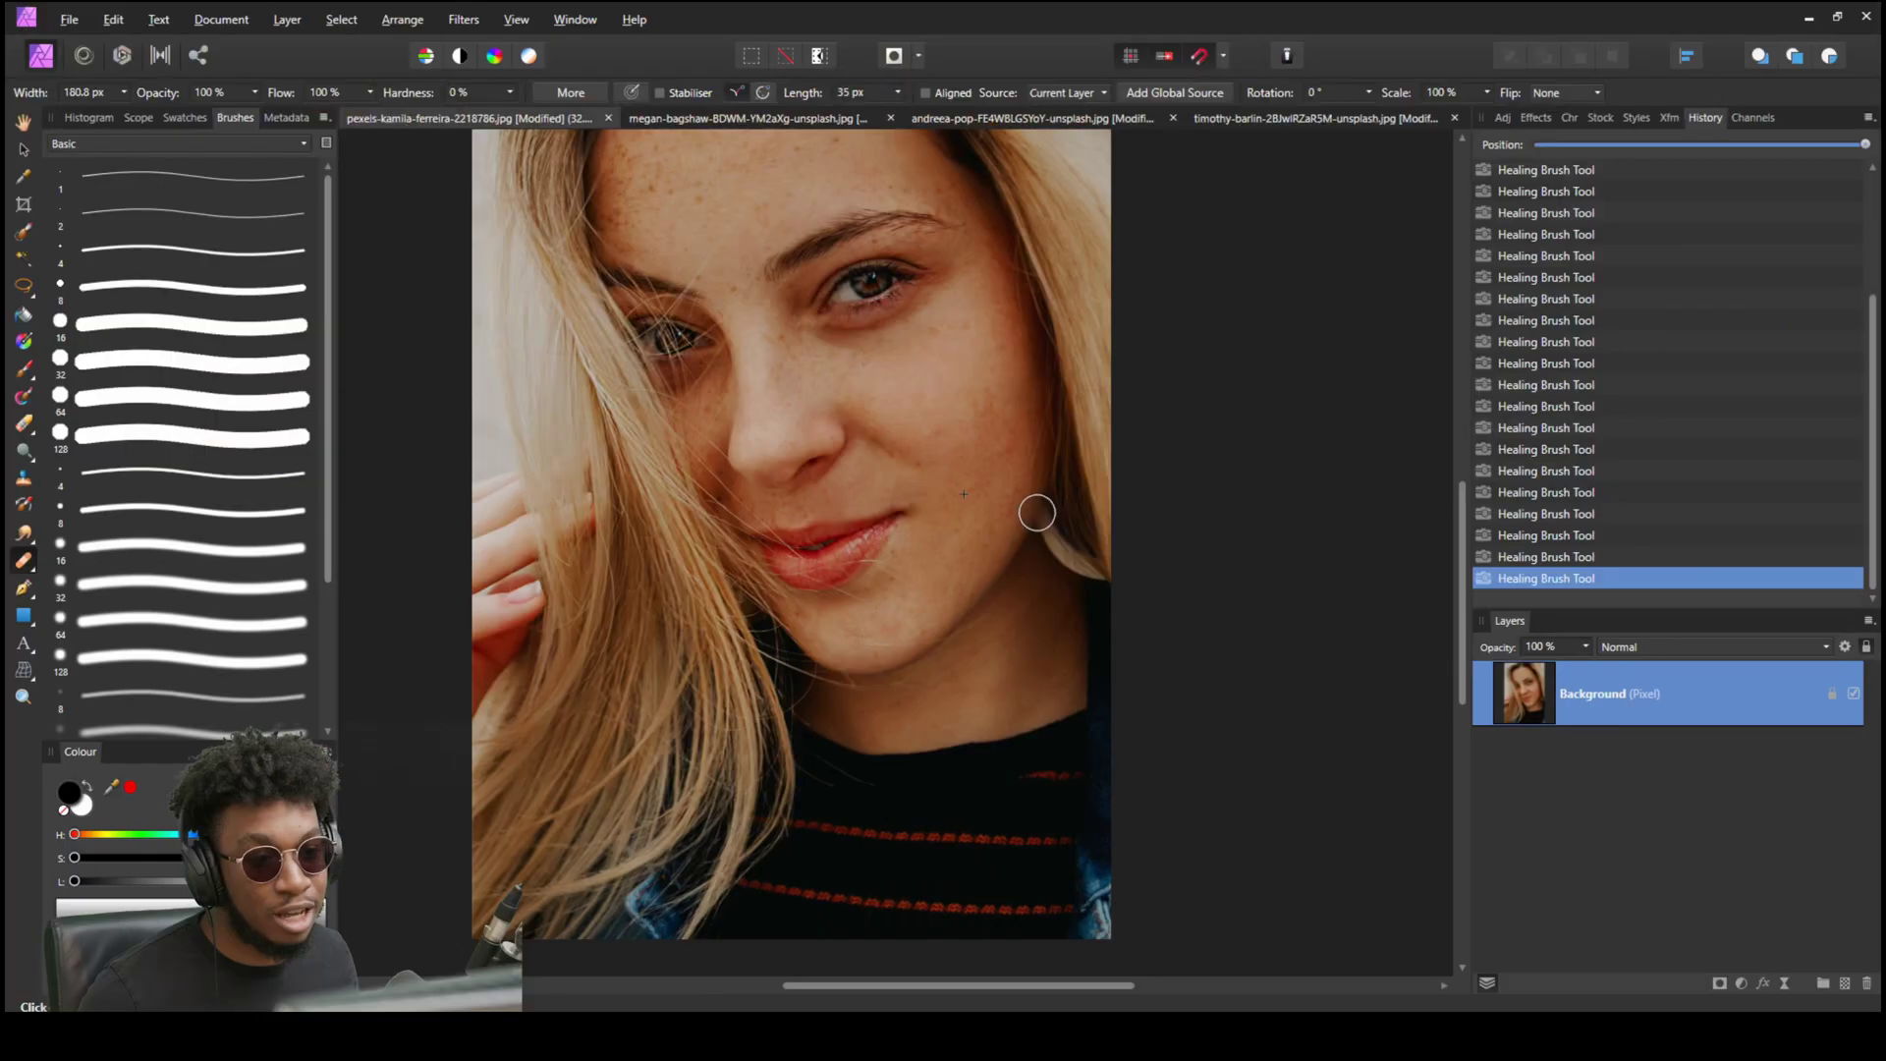
{"action": "scroll", "coordinate": [1027, 597], "scroll_direction": "up", "scroll_amount": 3}
{"action": "scroll", "coordinate": [1030, 505], "scroll_direction": "down", "scroll_amount": 2}
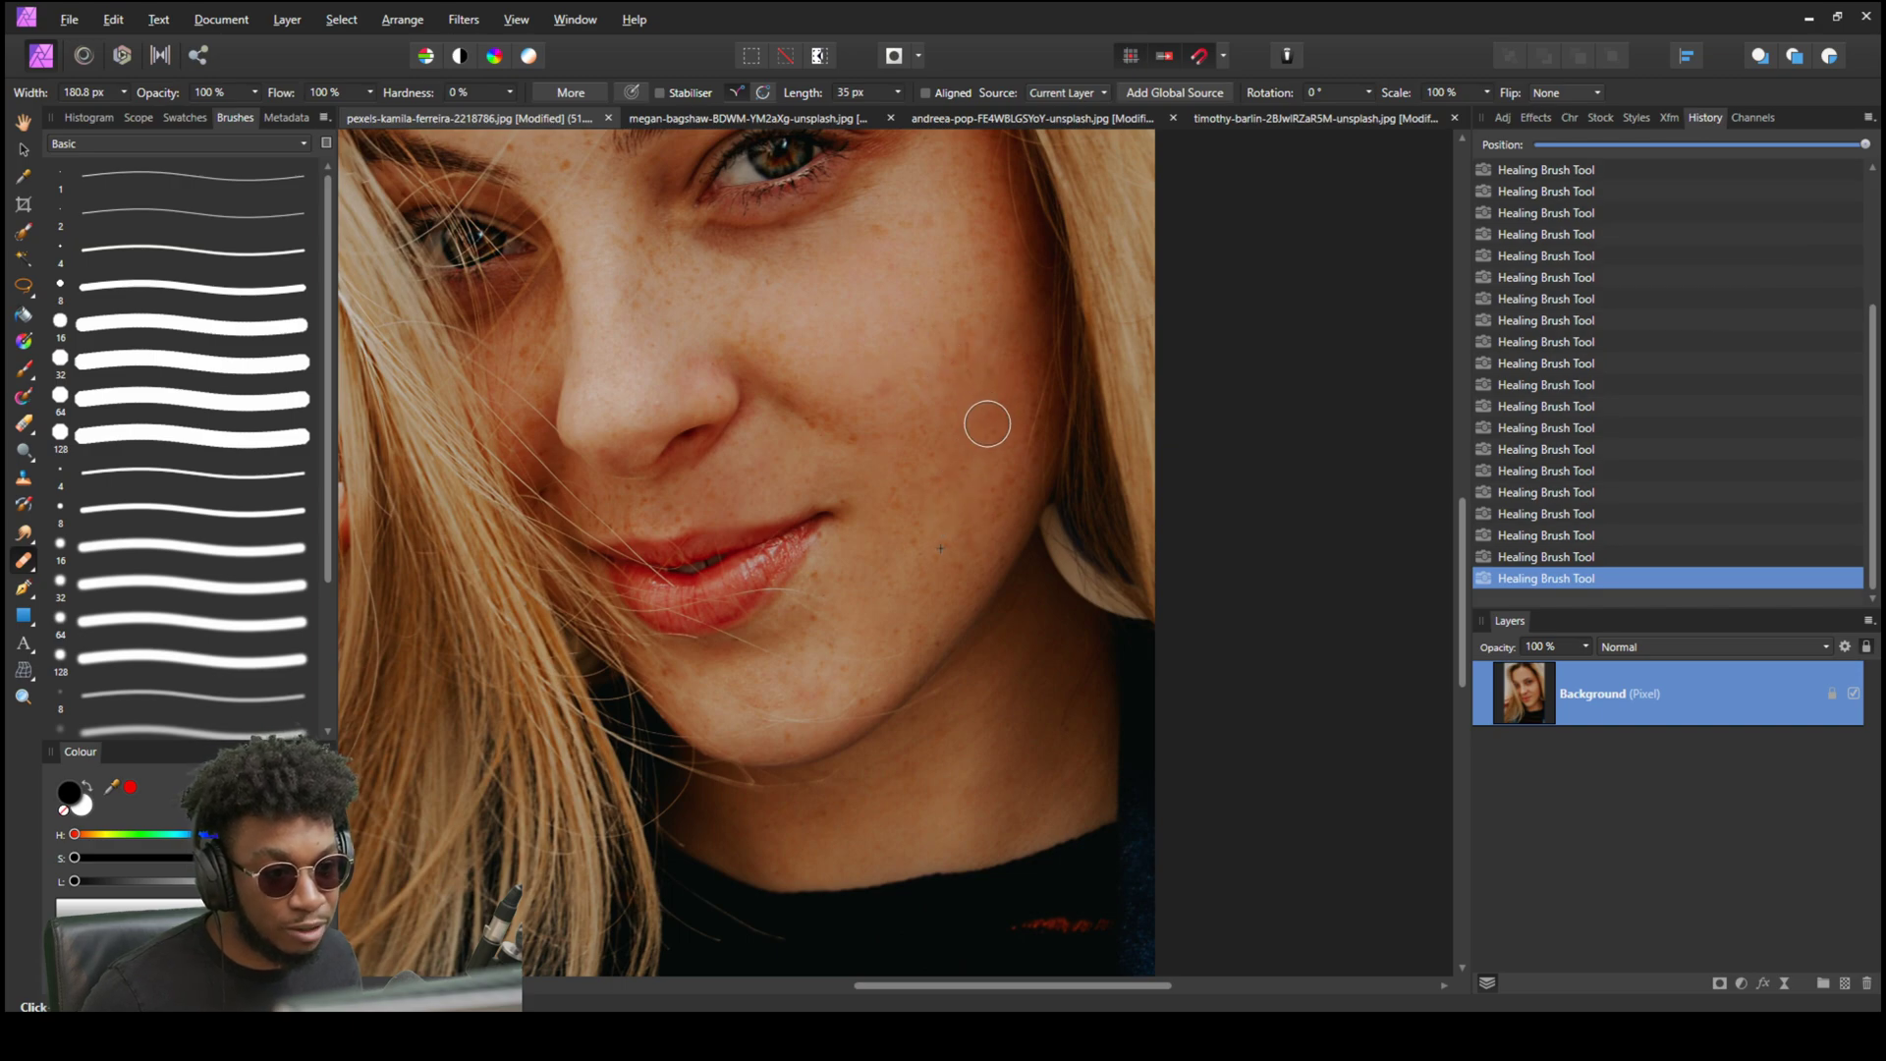
Switch to the andreea-pop portrait with the glitter stars on the cheeks.
{"action": "left_click", "coordinate": [1246, 119]}
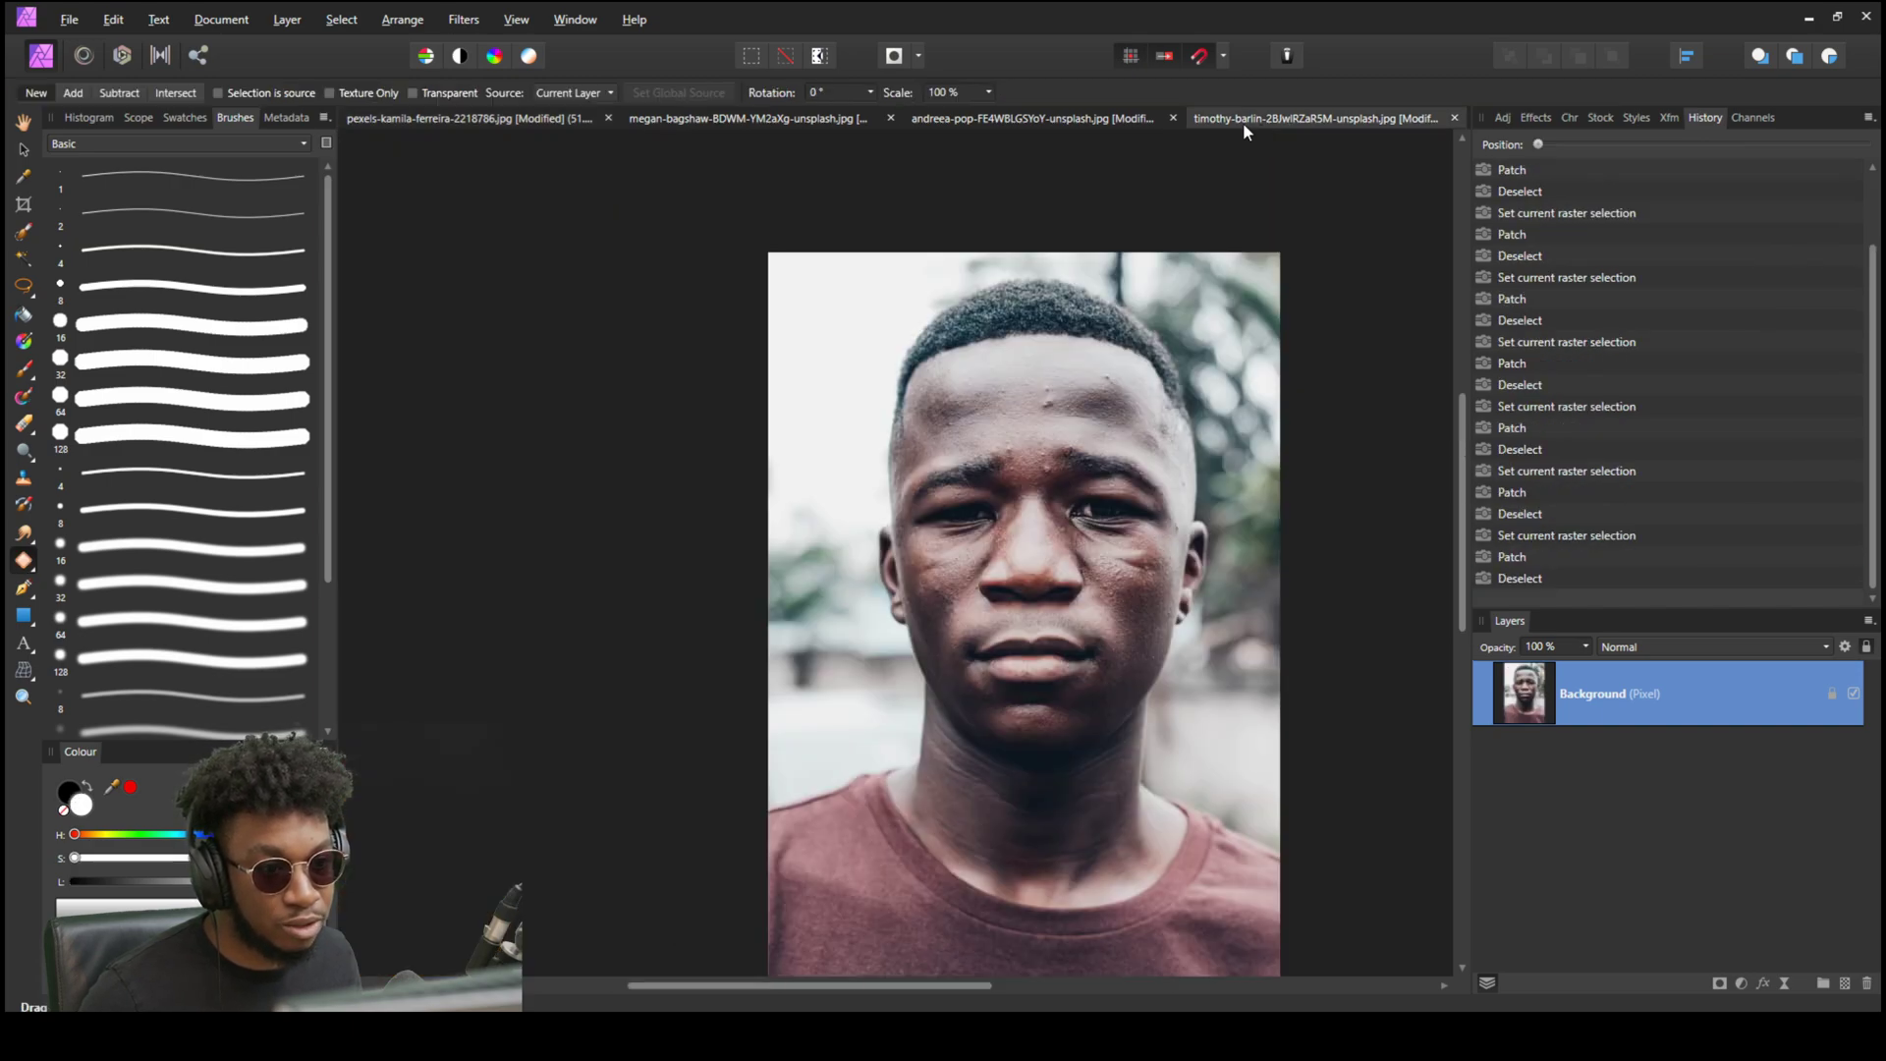
{"action": "left_click", "coordinate": [994, 119]}
{"action": "scroll", "coordinate": [743, 411], "scroll_direction": "up", "scroll_amount": 5}
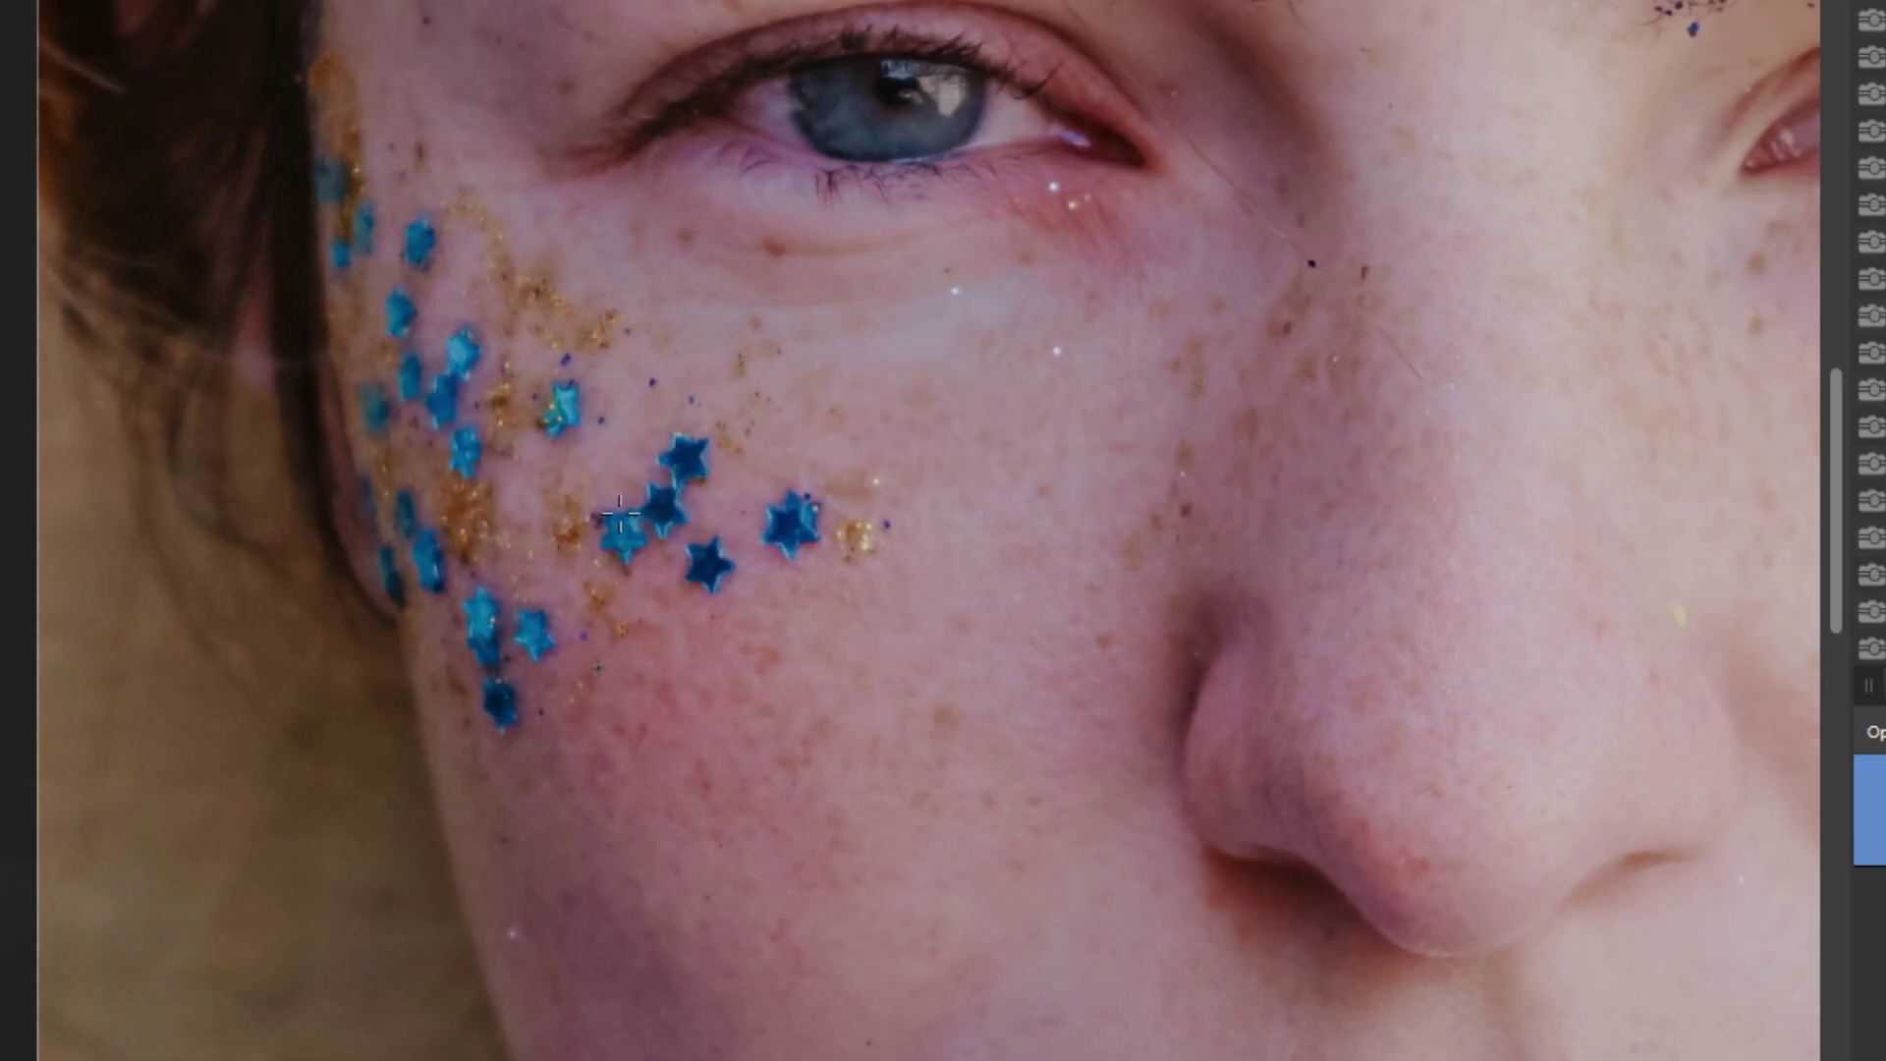
Try to heal the blue stars under the eye with an enlarged Healing Brush, and undo the strokes.
{"action": "left_click", "coordinate": [695, 448]}
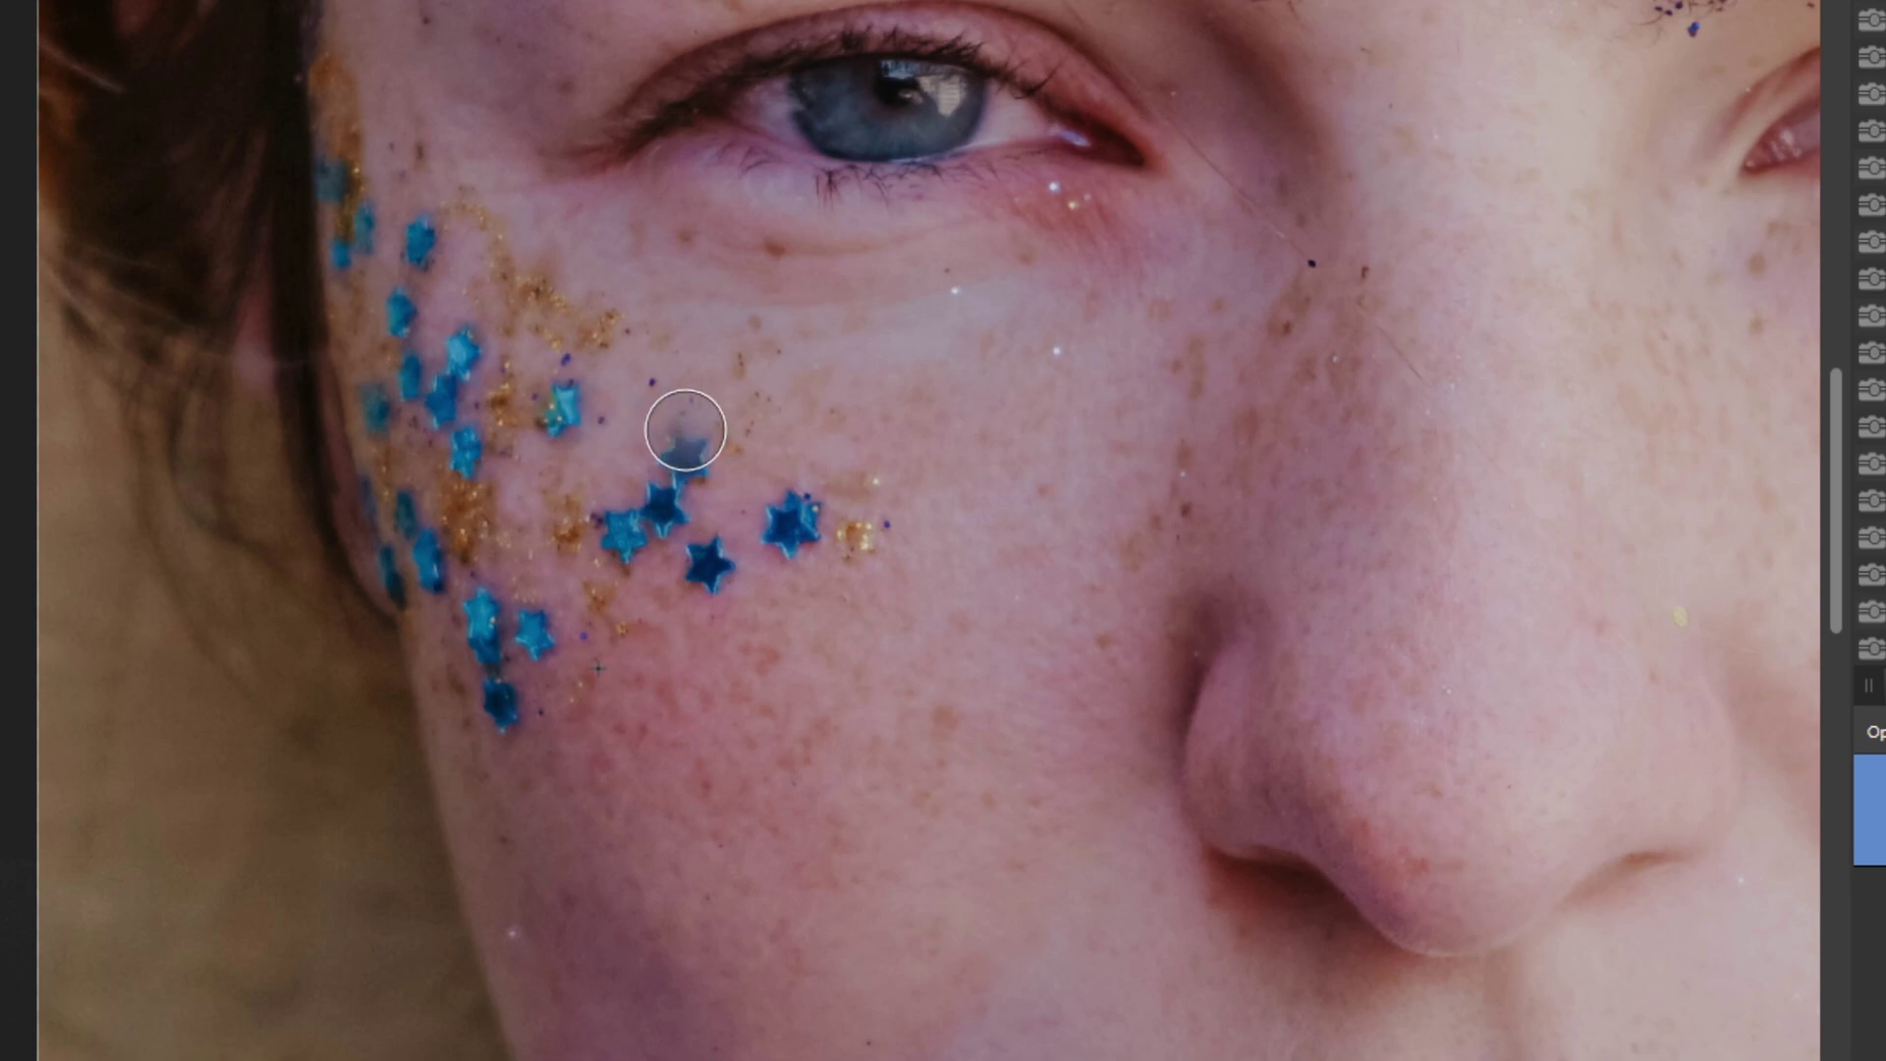
{"action": "key", "text": "]"}
{"action": "mouse_move", "coordinate": [696, 448]}
{"action": "left_mouse_down"}
{"action": "mouse_move", "coordinate": [657, 459]}
{"action": "mouse_move", "coordinate": [630, 402]}
{"action": "mouse_move", "coordinate": [589, 460]}
{"action": "mouse_move", "coordinate": [627, 444]}
{"action": "mouse_move", "coordinate": [574, 431]}
{"action": "mouse_move", "coordinate": [682, 448]}
{"action": "left_mouse_up"}
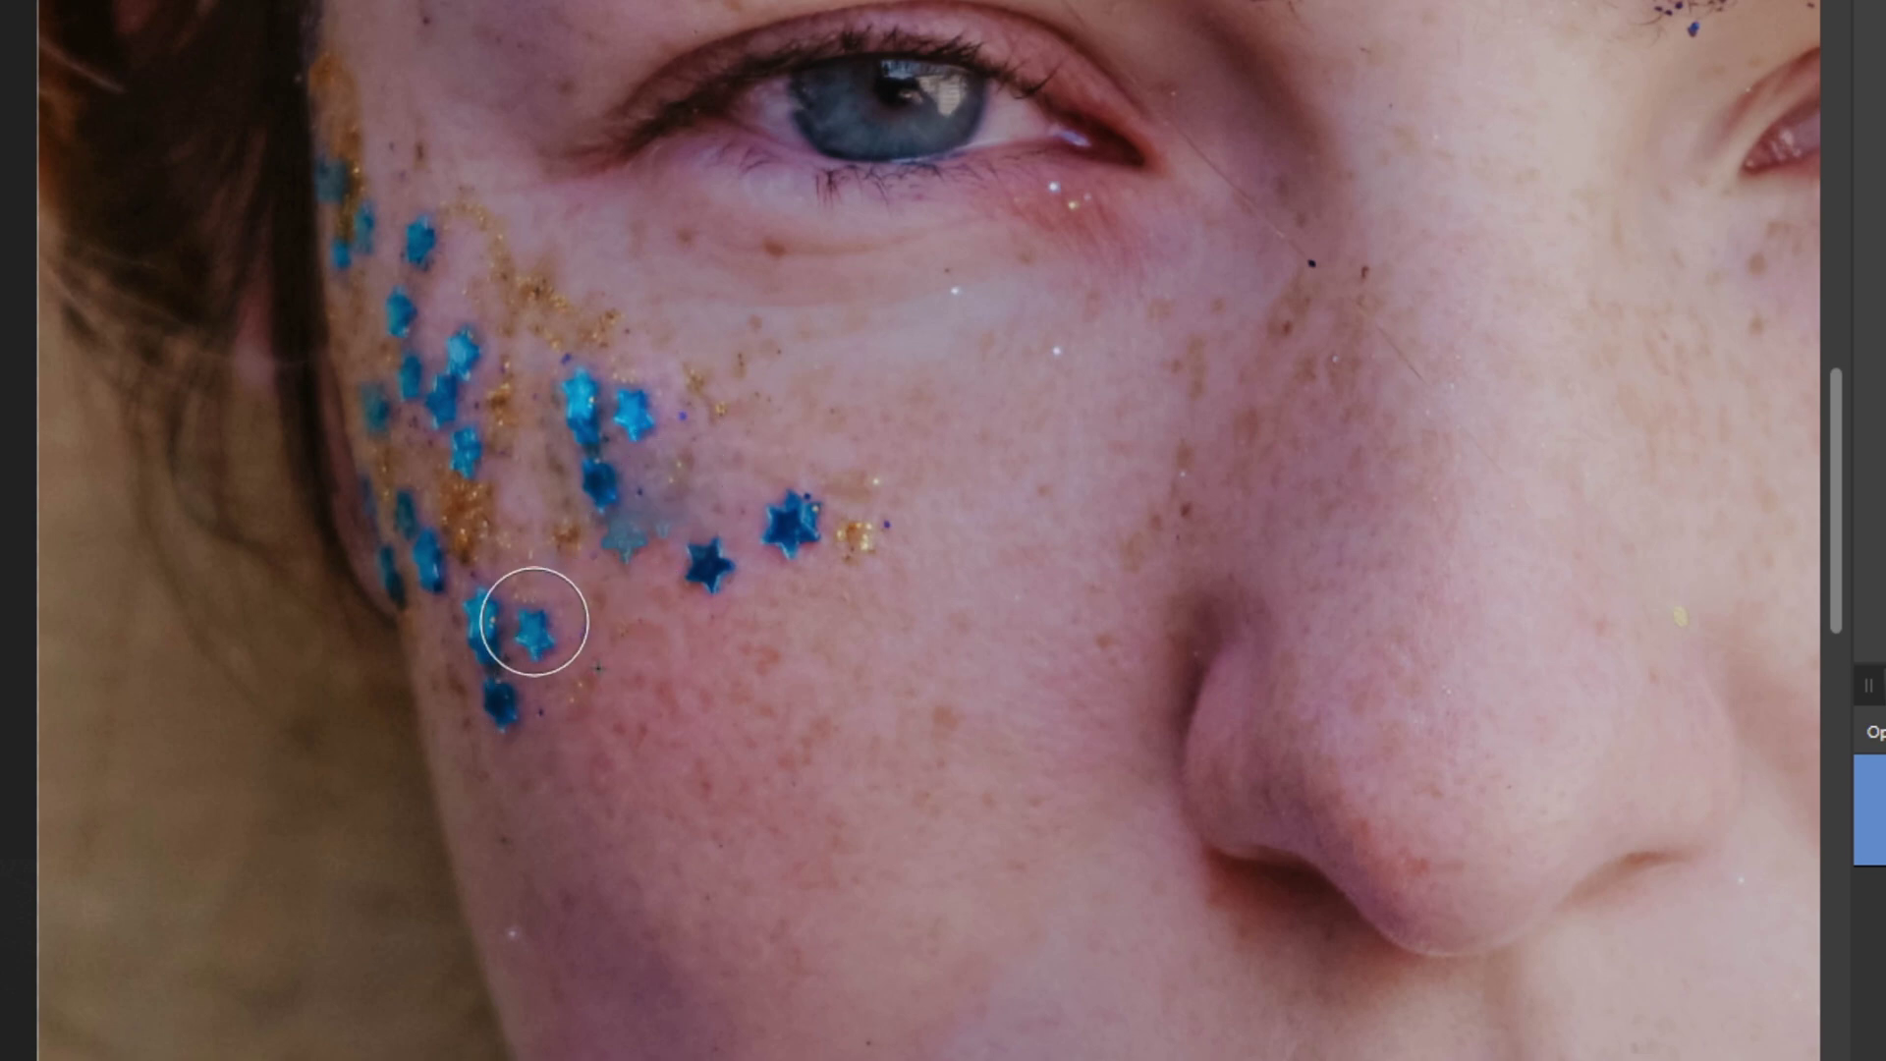
{"action": "mouse_move", "coordinate": [780, 508]}
{"action": "left_mouse_down"}
{"action": "mouse_move", "coordinate": [843, 475]}
{"action": "mouse_move", "coordinate": [793, 408]}
{"action": "mouse_move", "coordinate": [627, 382]}
{"action": "mouse_move", "coordinate": [551, 301]}
{"action": "mouse_move", "coordinate": [574, 321]}
{"action": "mouse_move", "coordinate": [541, 203]}
{"action": "mouse_move", "coordinate": [497, 183]}
{"action": "mouse_move", "coordinate": [457, 101]}
{"action": "mouse_move", "coordinate": [476, 46]}
{"action": "left_mouse_up"}
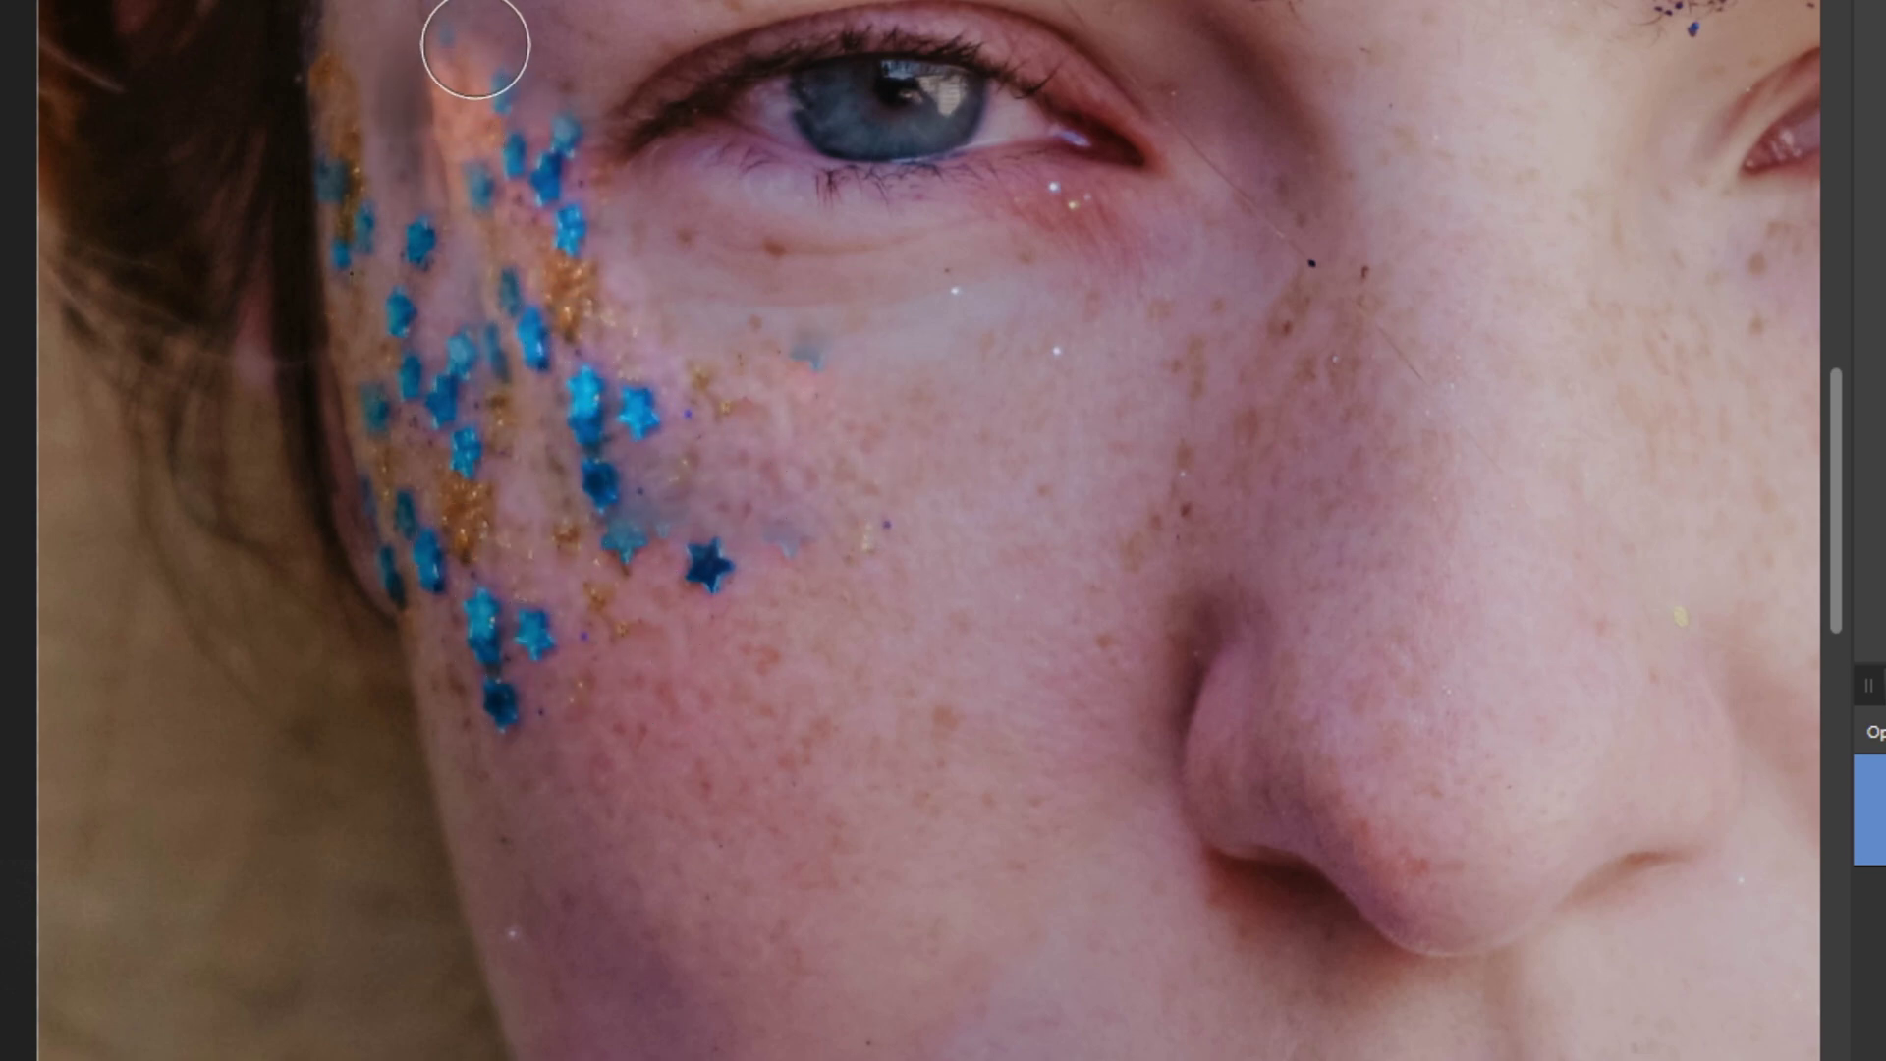
{"action": "key", "text": "ctrl+z"}
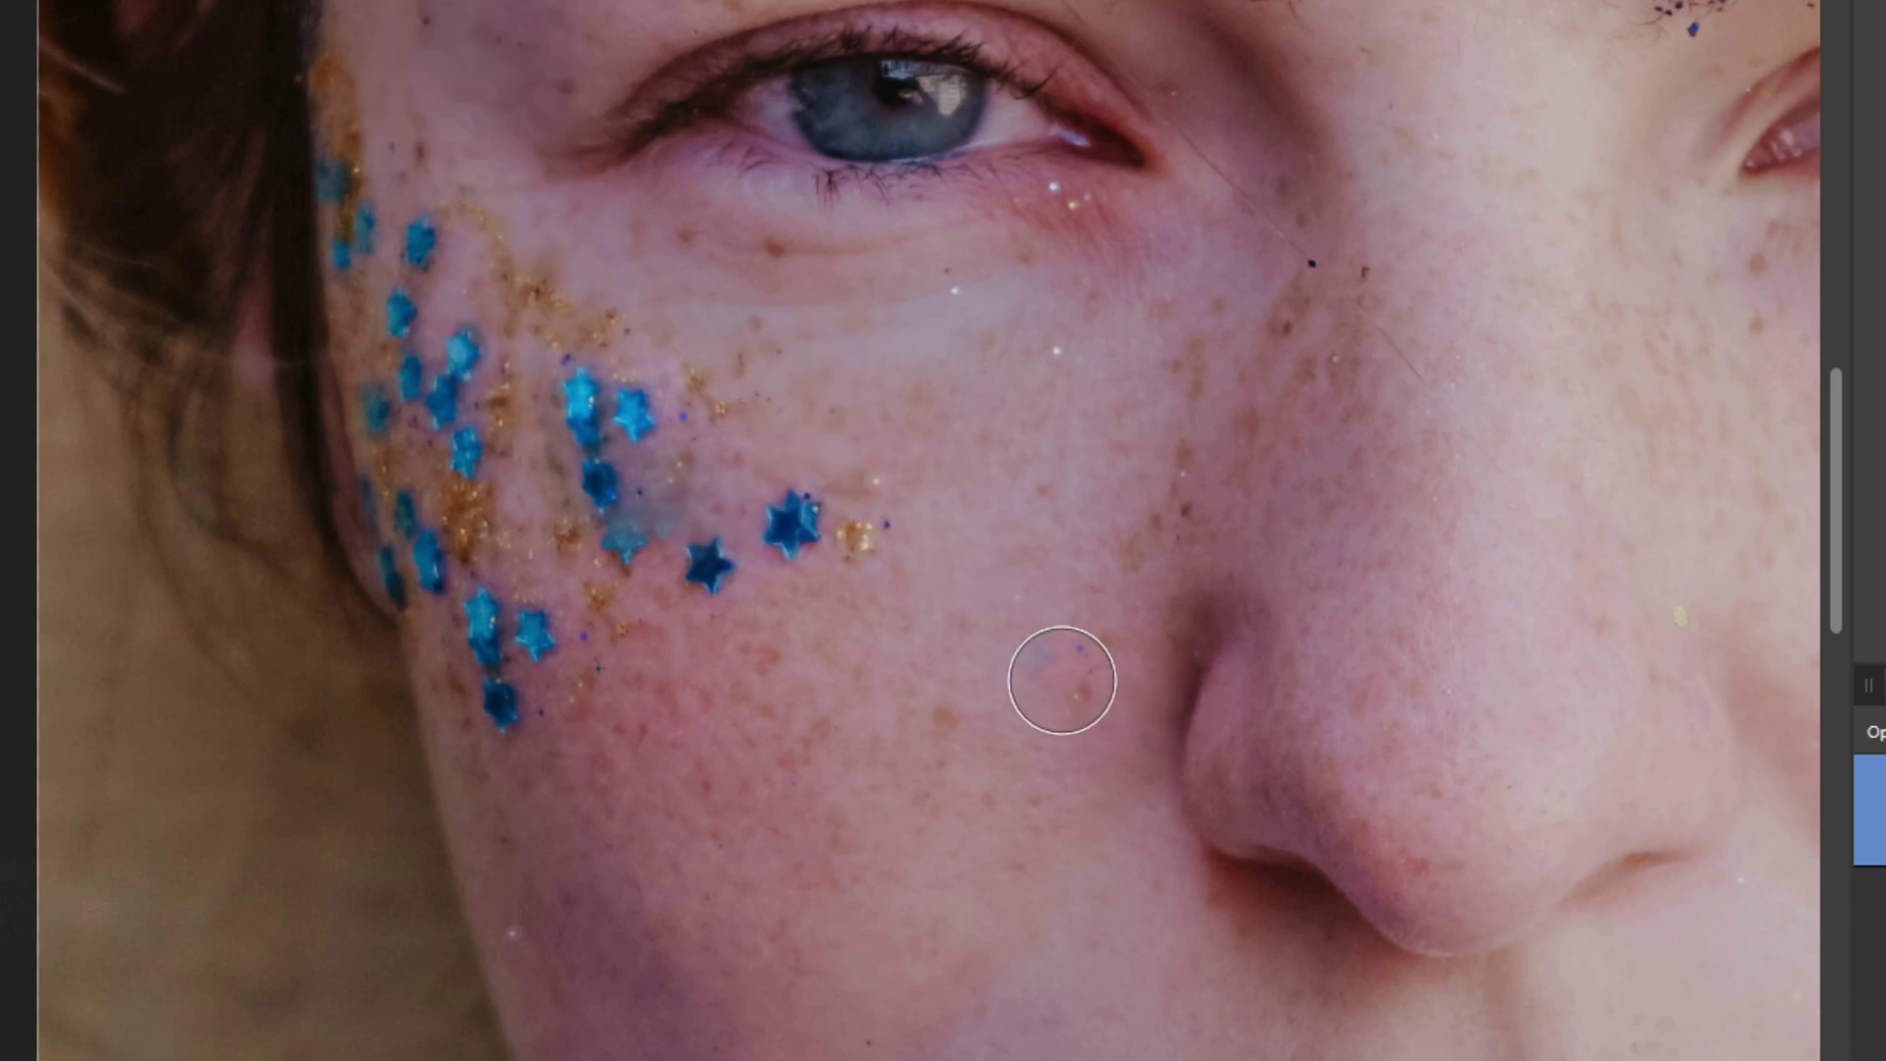
{"action": "key", "text": "ctrl+z"}
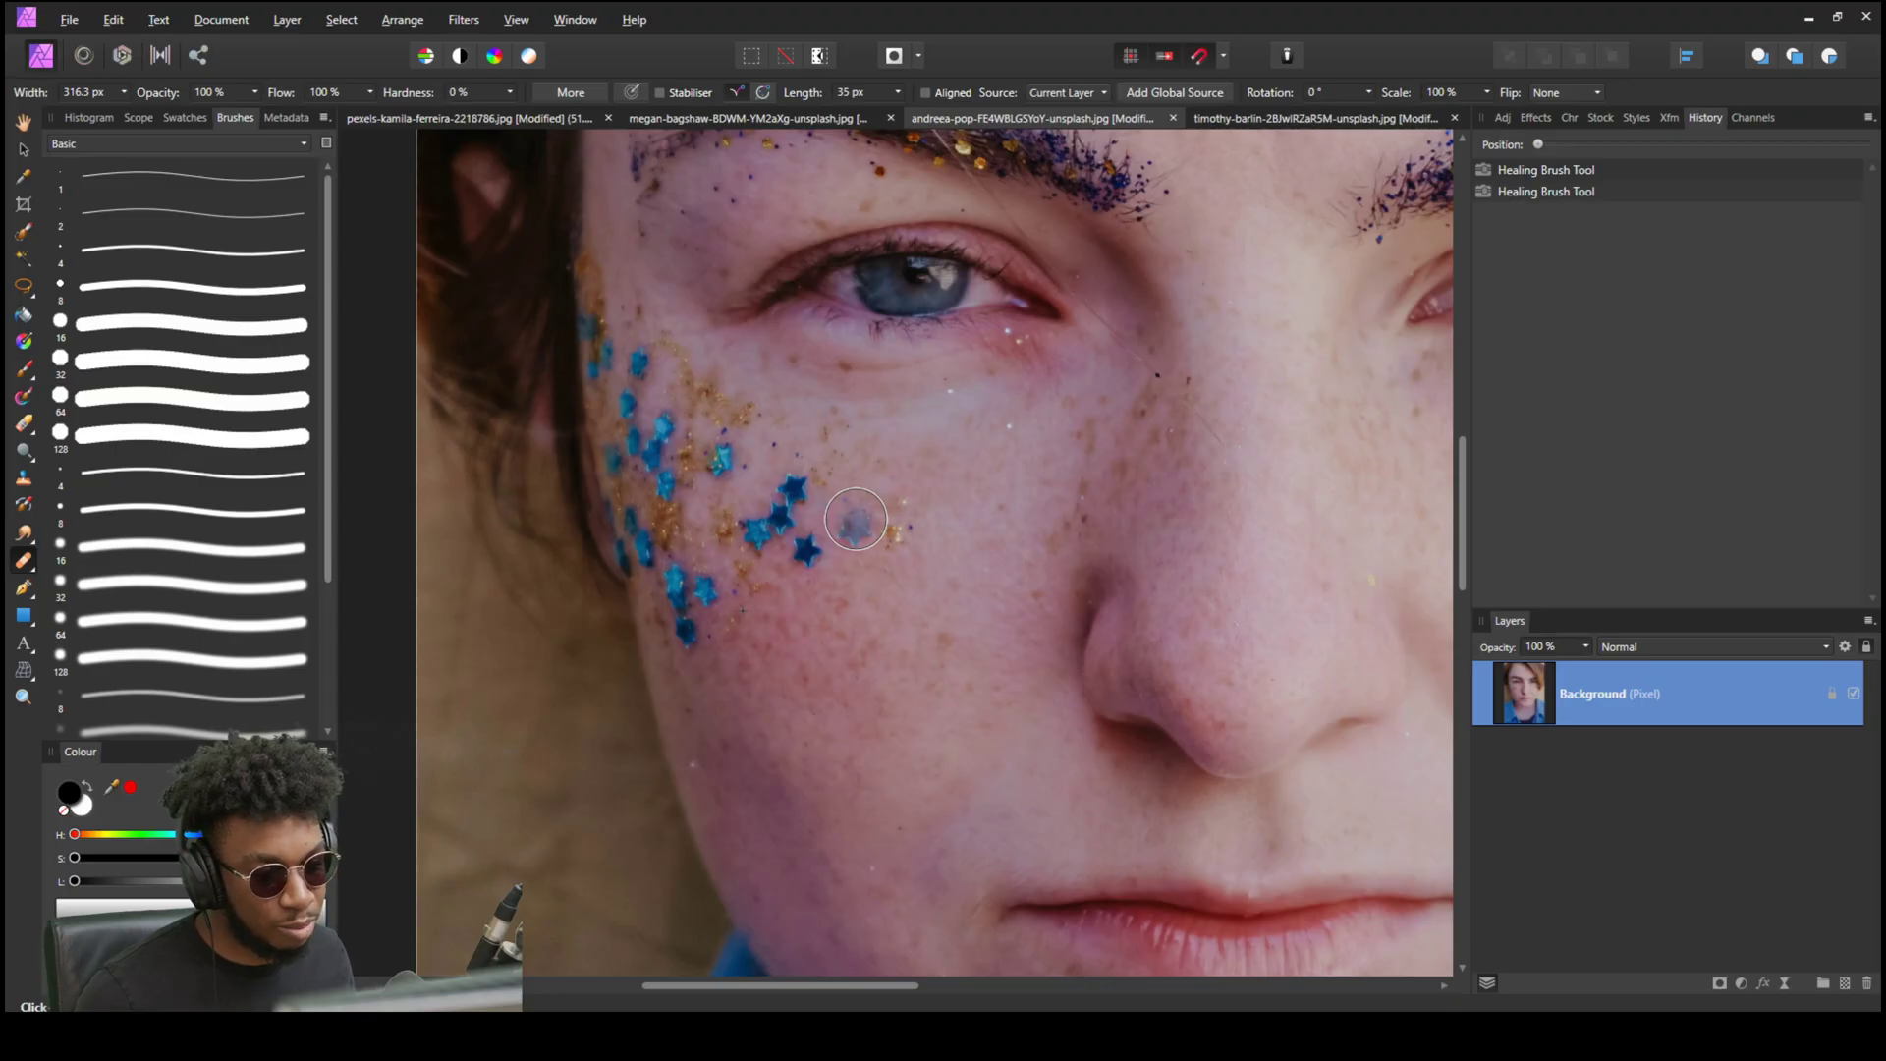
Heal away the dark blue stars on the inner part of the glittered cheek using clear skin as the source.
{"action": "scroll", "coordinate": [786, 513], "scroll_direction": "down", "scroll_amount": 6}
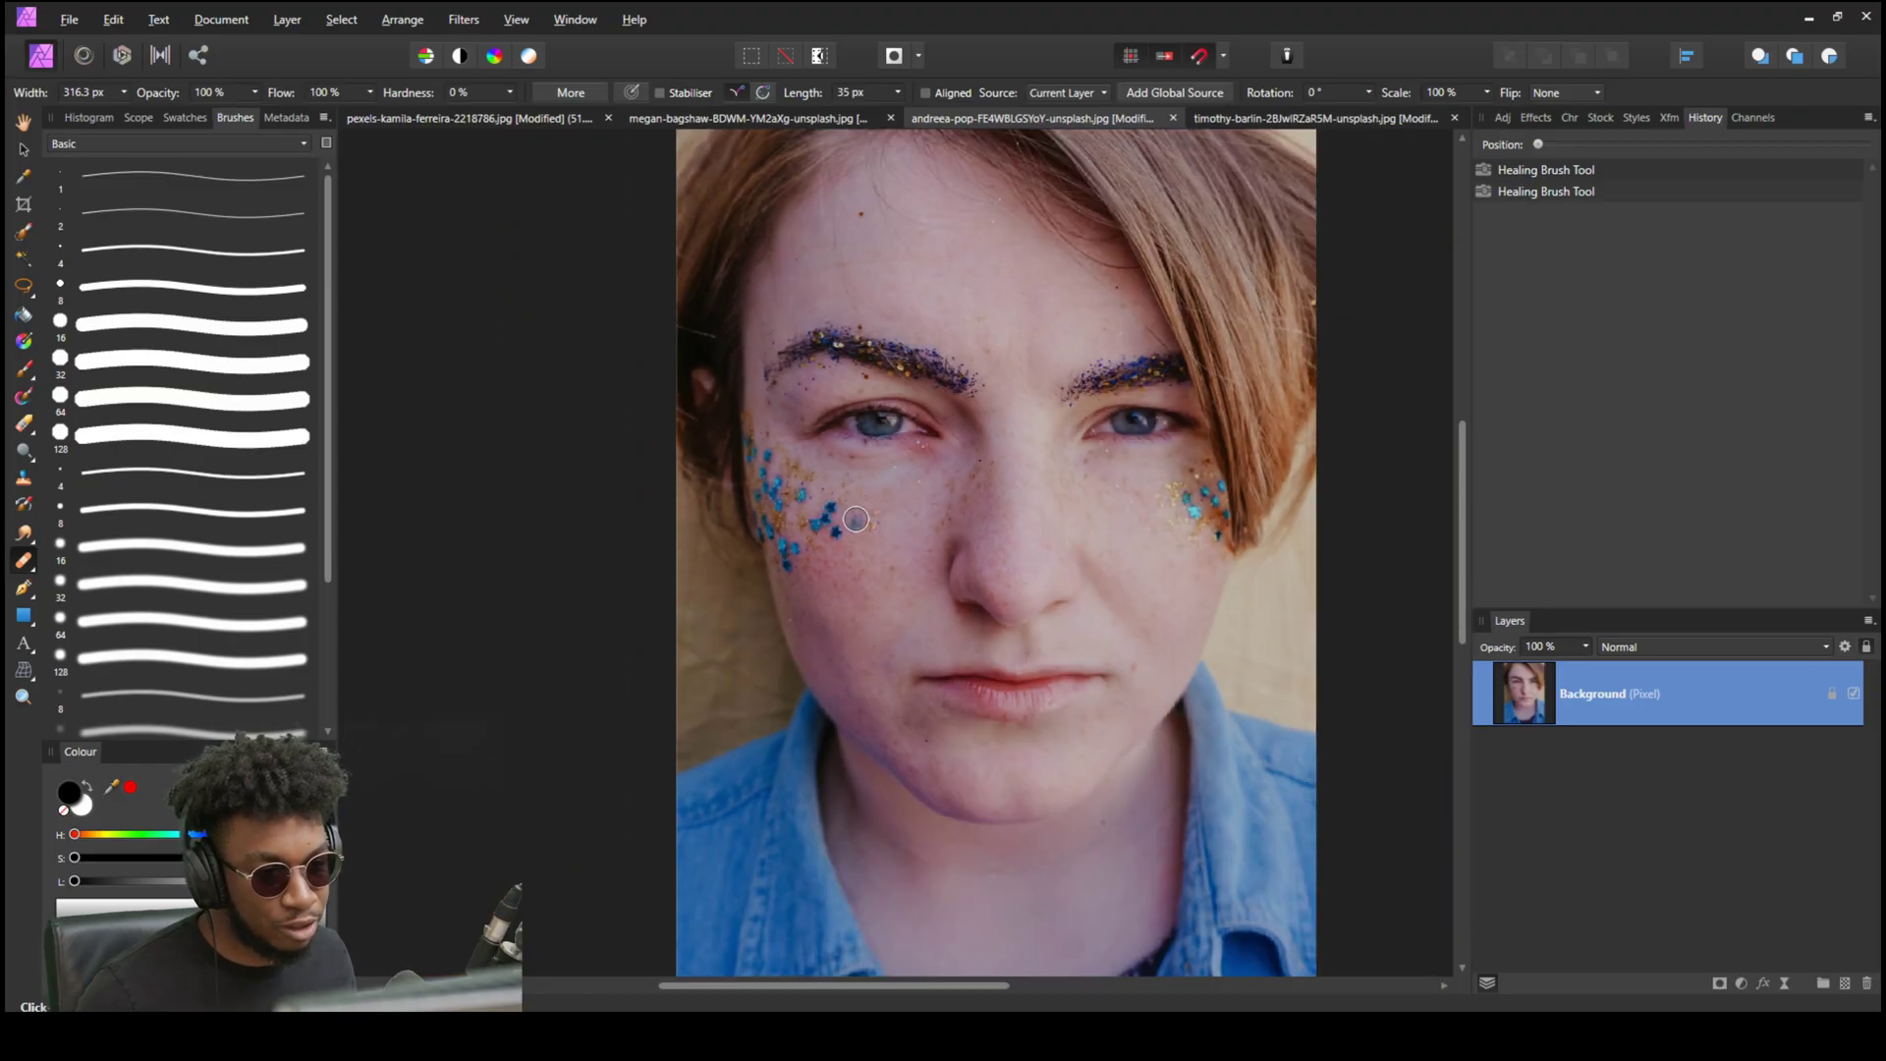
{"action": "scroll", "coordinate": [786, 512], "scroll_direction": "up", "scroll_amount": 5}
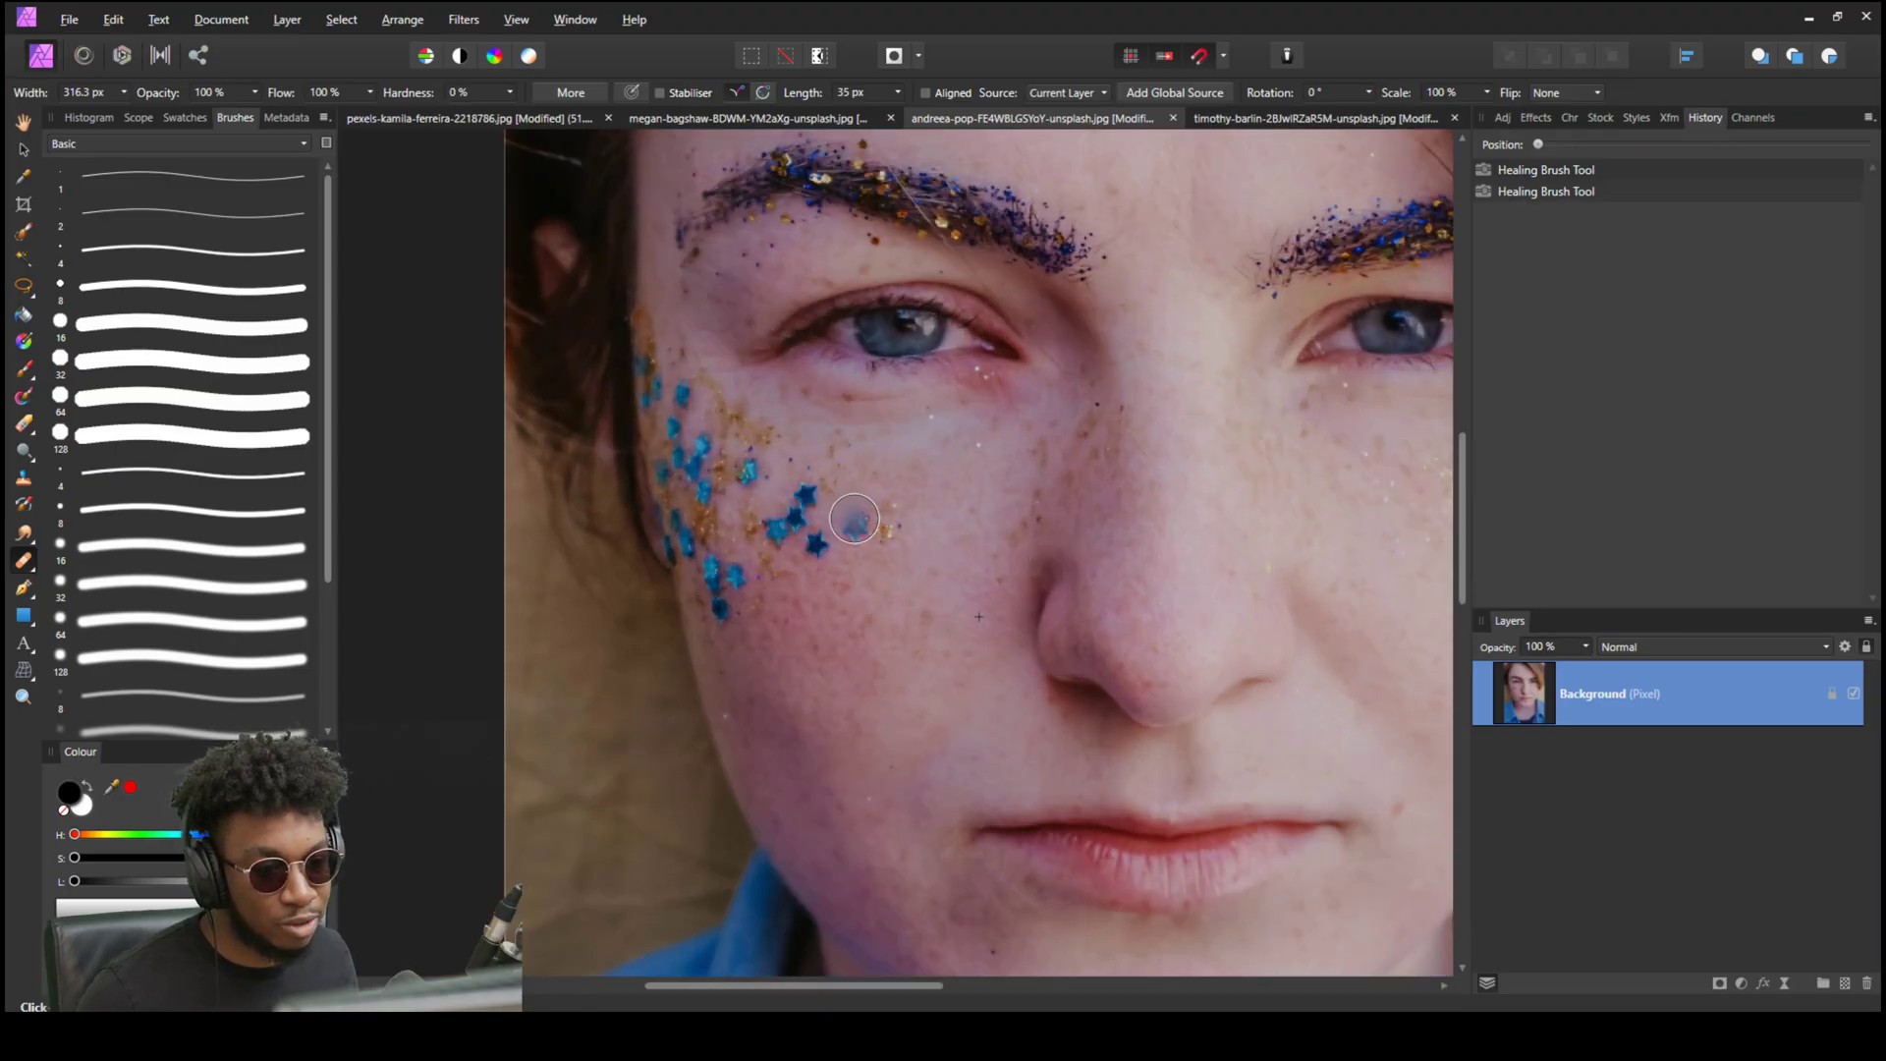
{"action": "left_click", "coordinate": [852, 521]}
{"action": "left_click", "coordinate": [810, 538]}
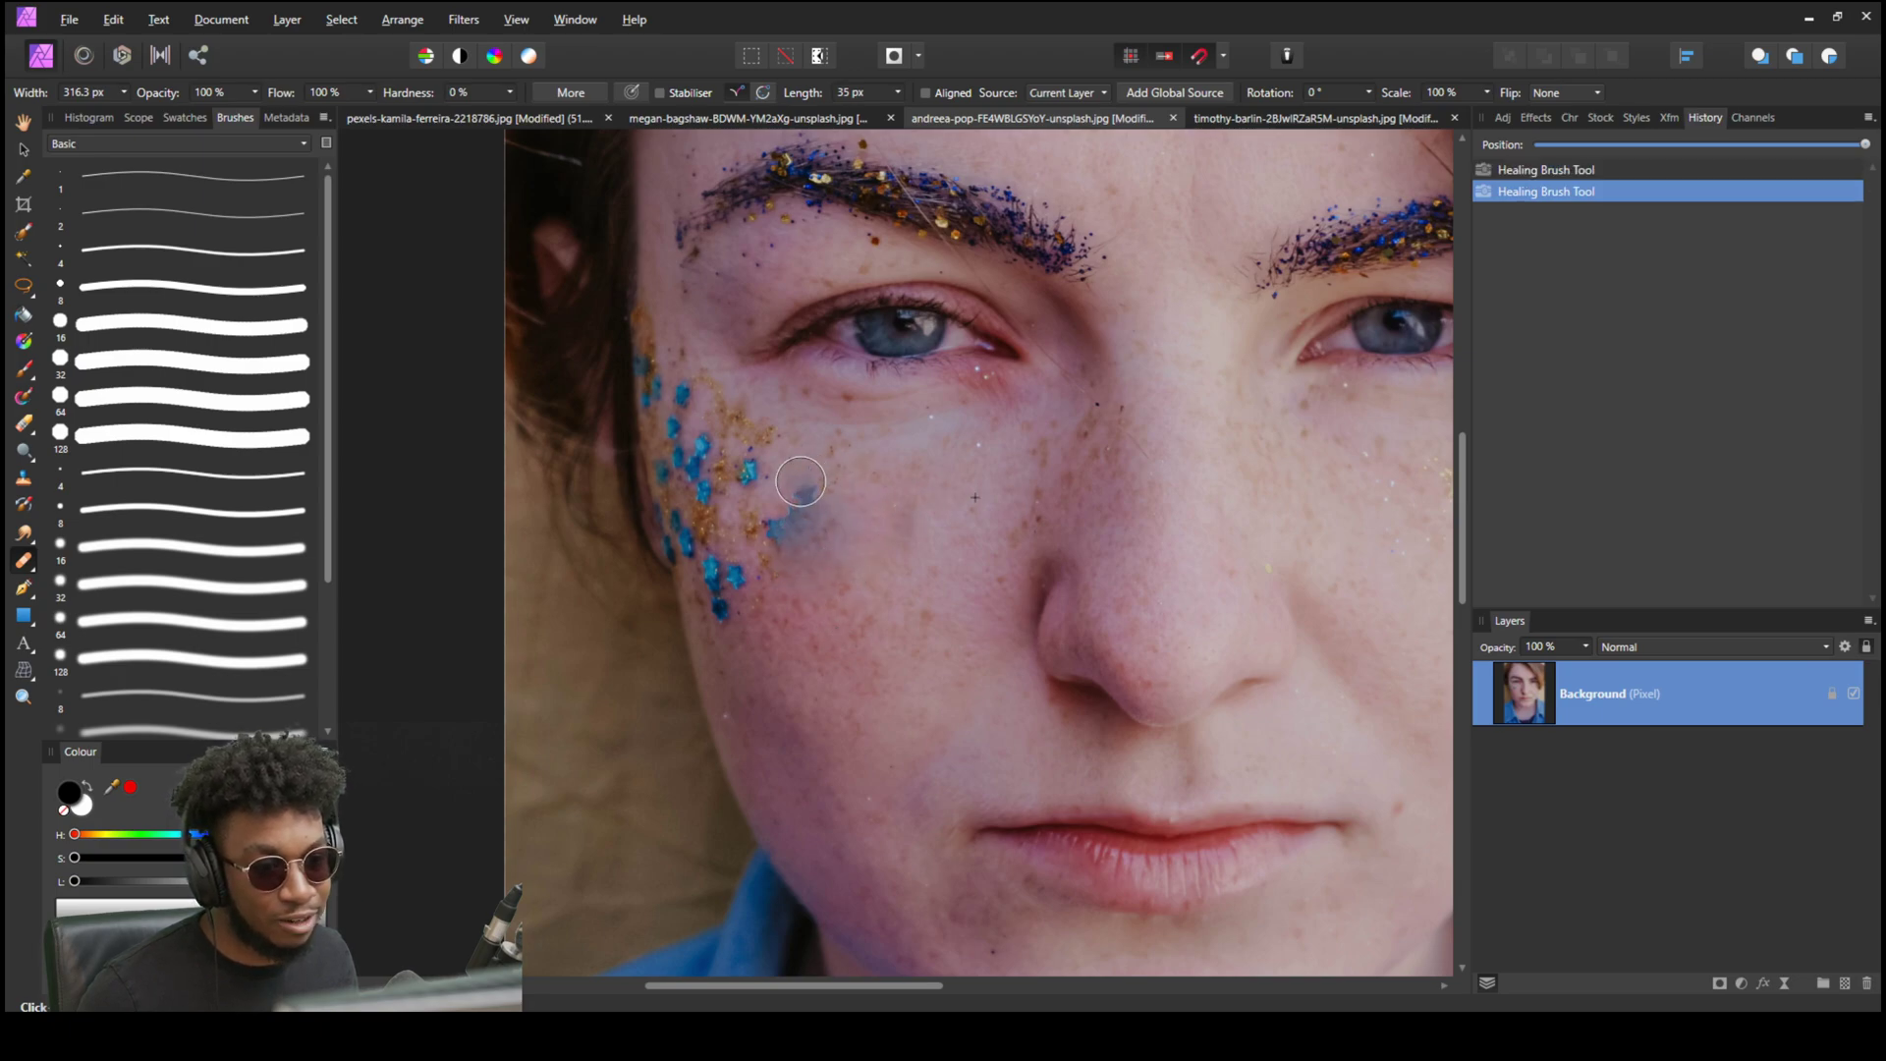
{"action": "left_click", "coordinate": [801, 496]}
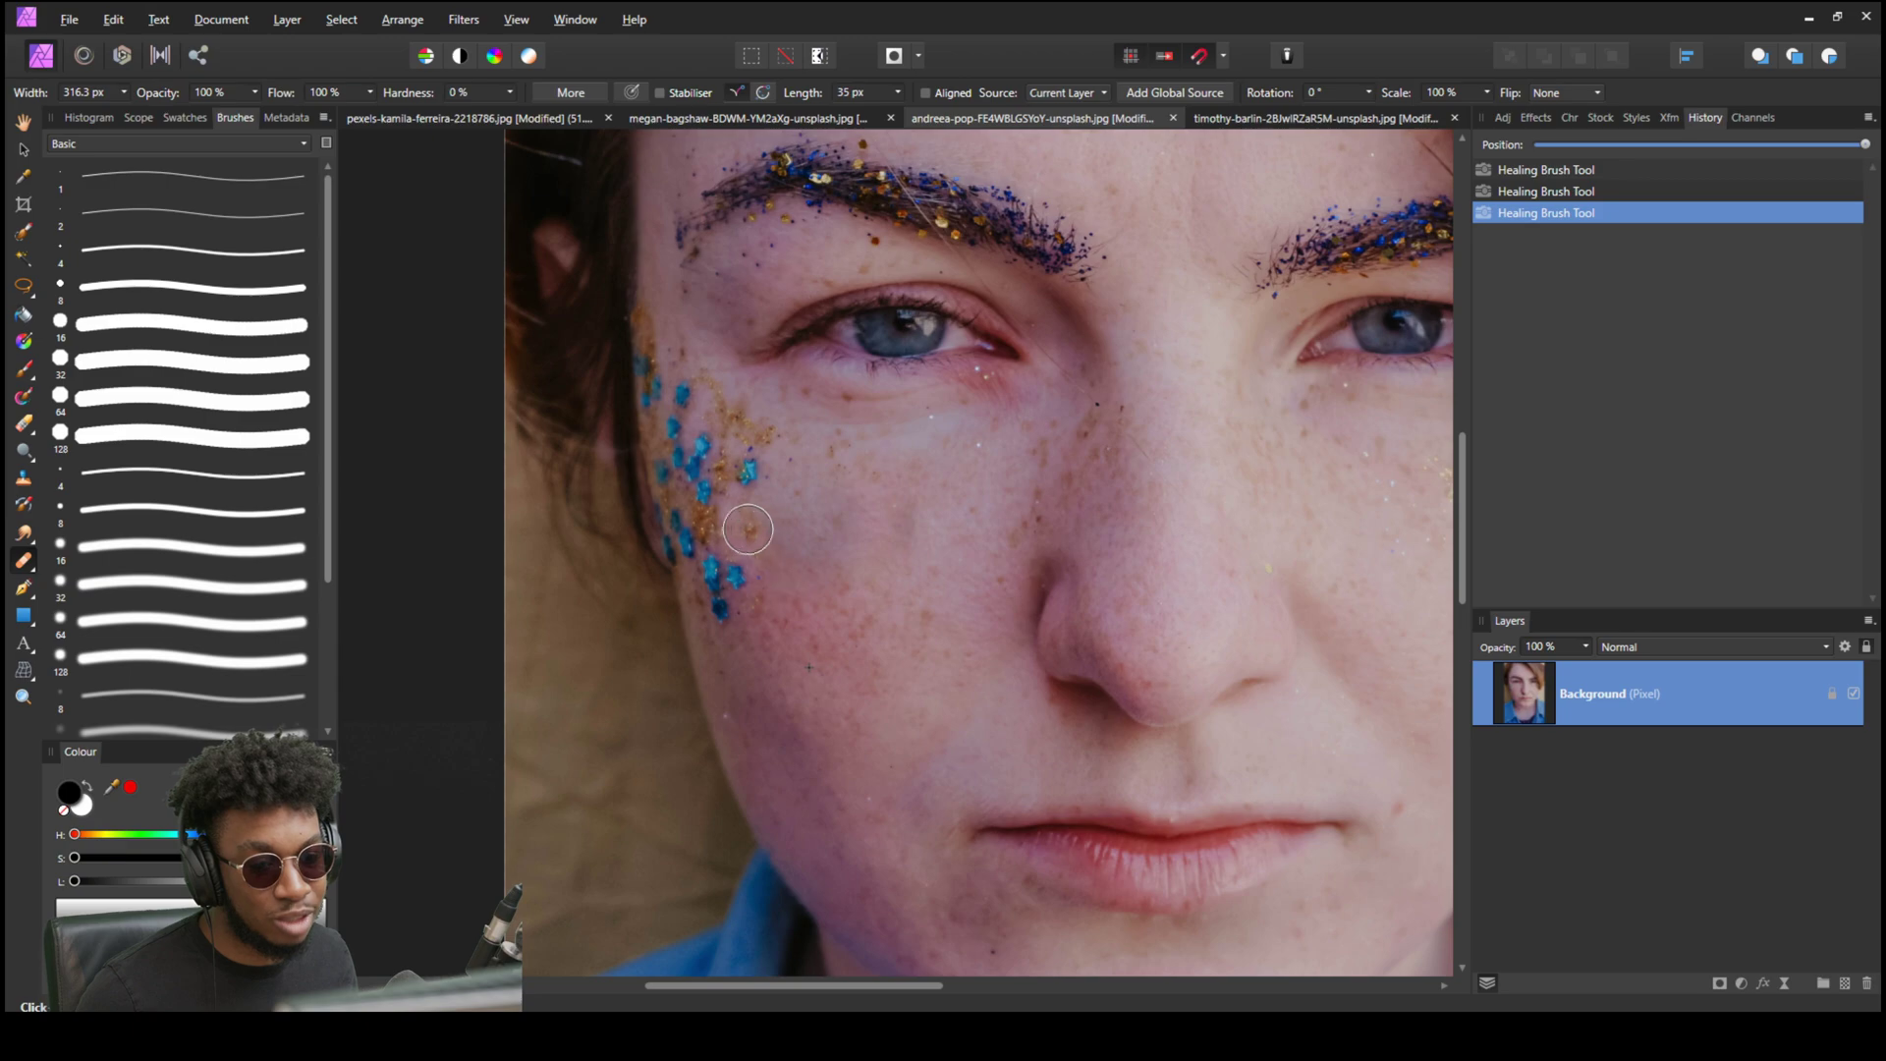
Heal away the adjoining stars and gold glitter further out toward the edge of the same cheek.
{"action": "left_click", "coordinate": [745, 553]}
{"action": "left_click", "coordinate": [757, 466]}
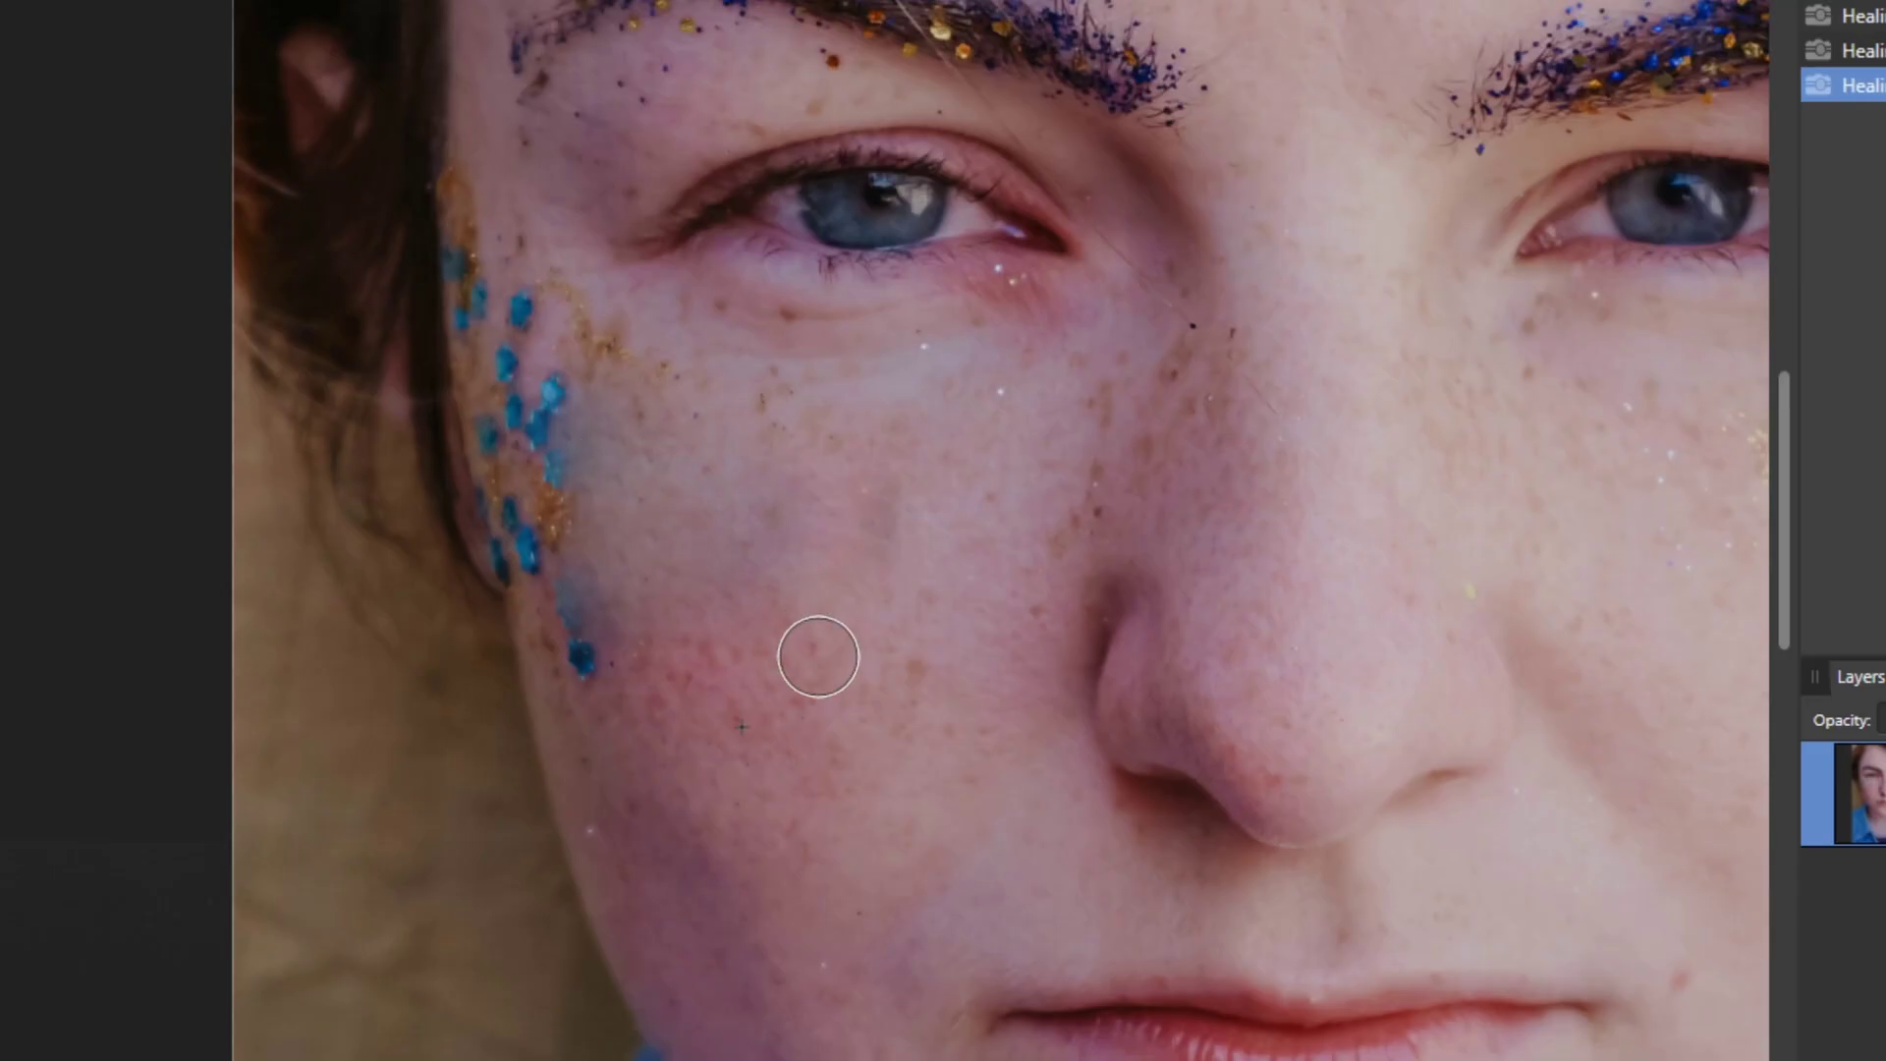
{"action": "scroll", "coordinate": [850, 665], "scroll_direction": "up", "scroll_amount": 1}
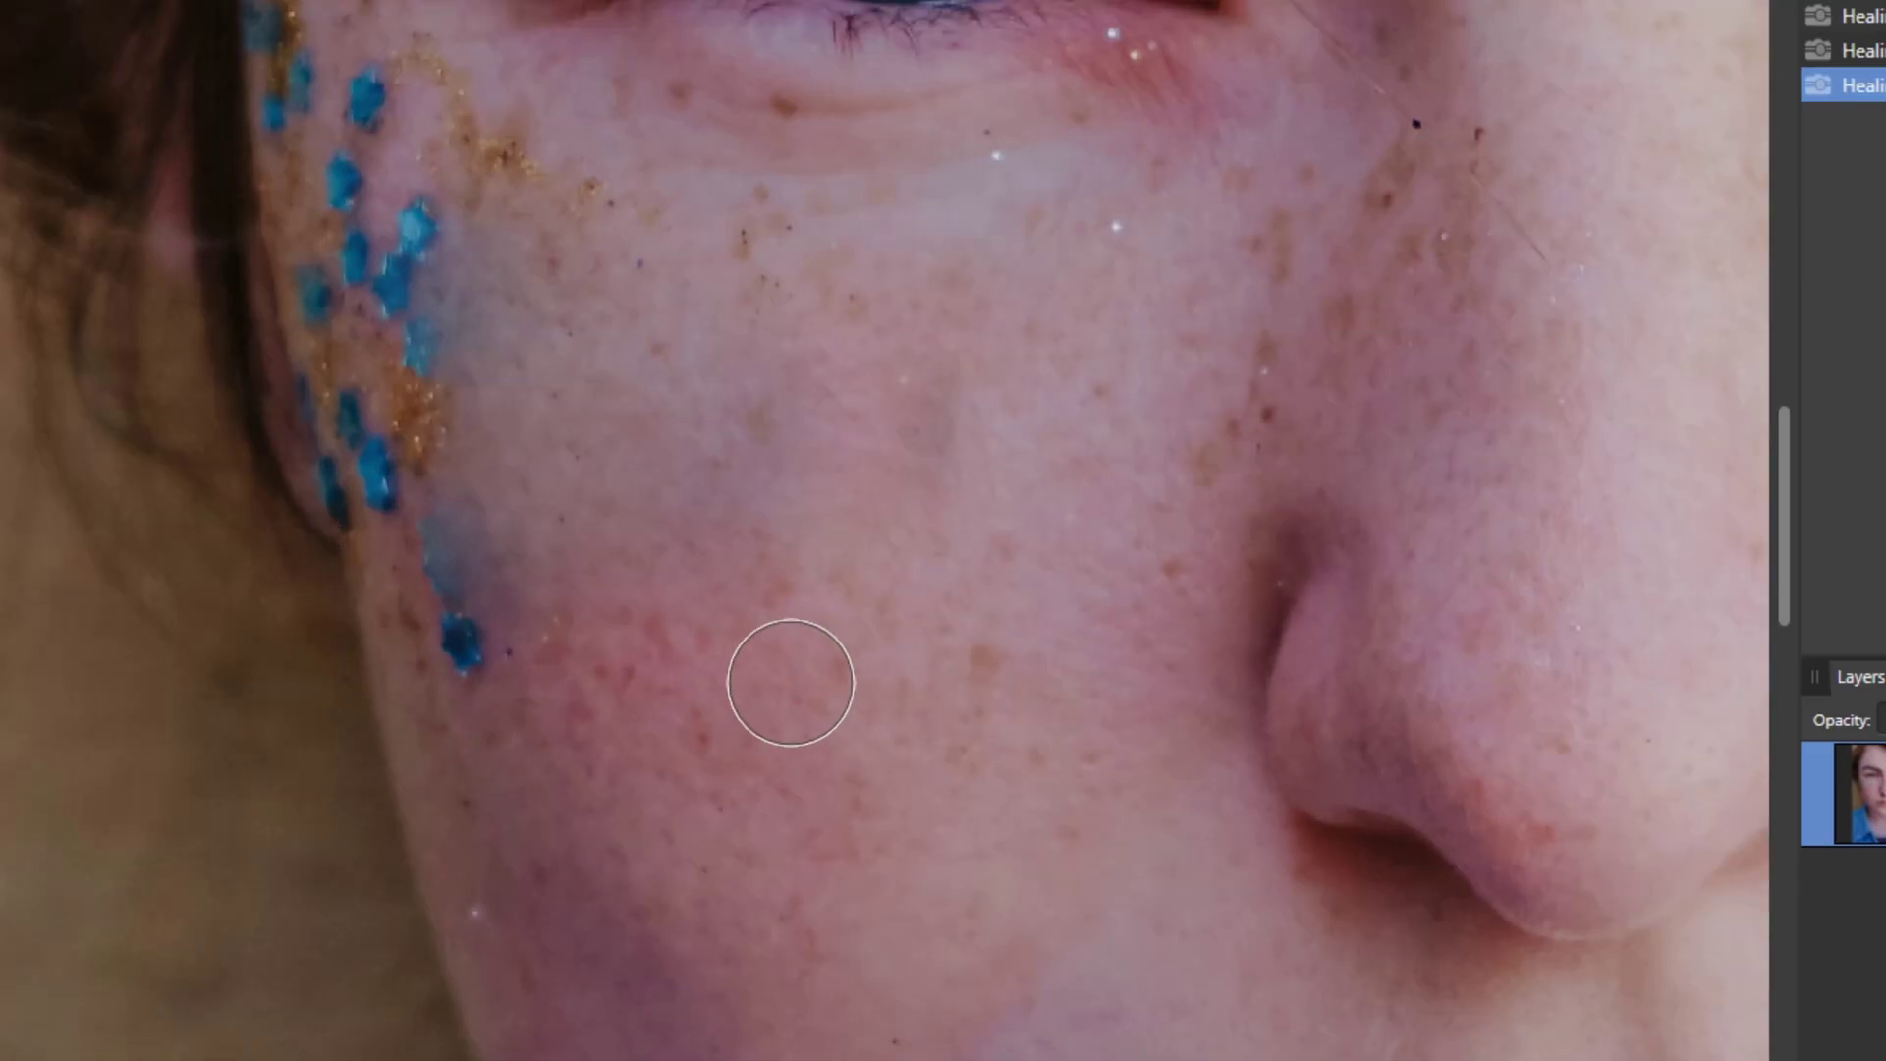
{"action": "scroll", "coordinate": [811, 602], "scroll_direction": "down", "scroll_amount": 3}
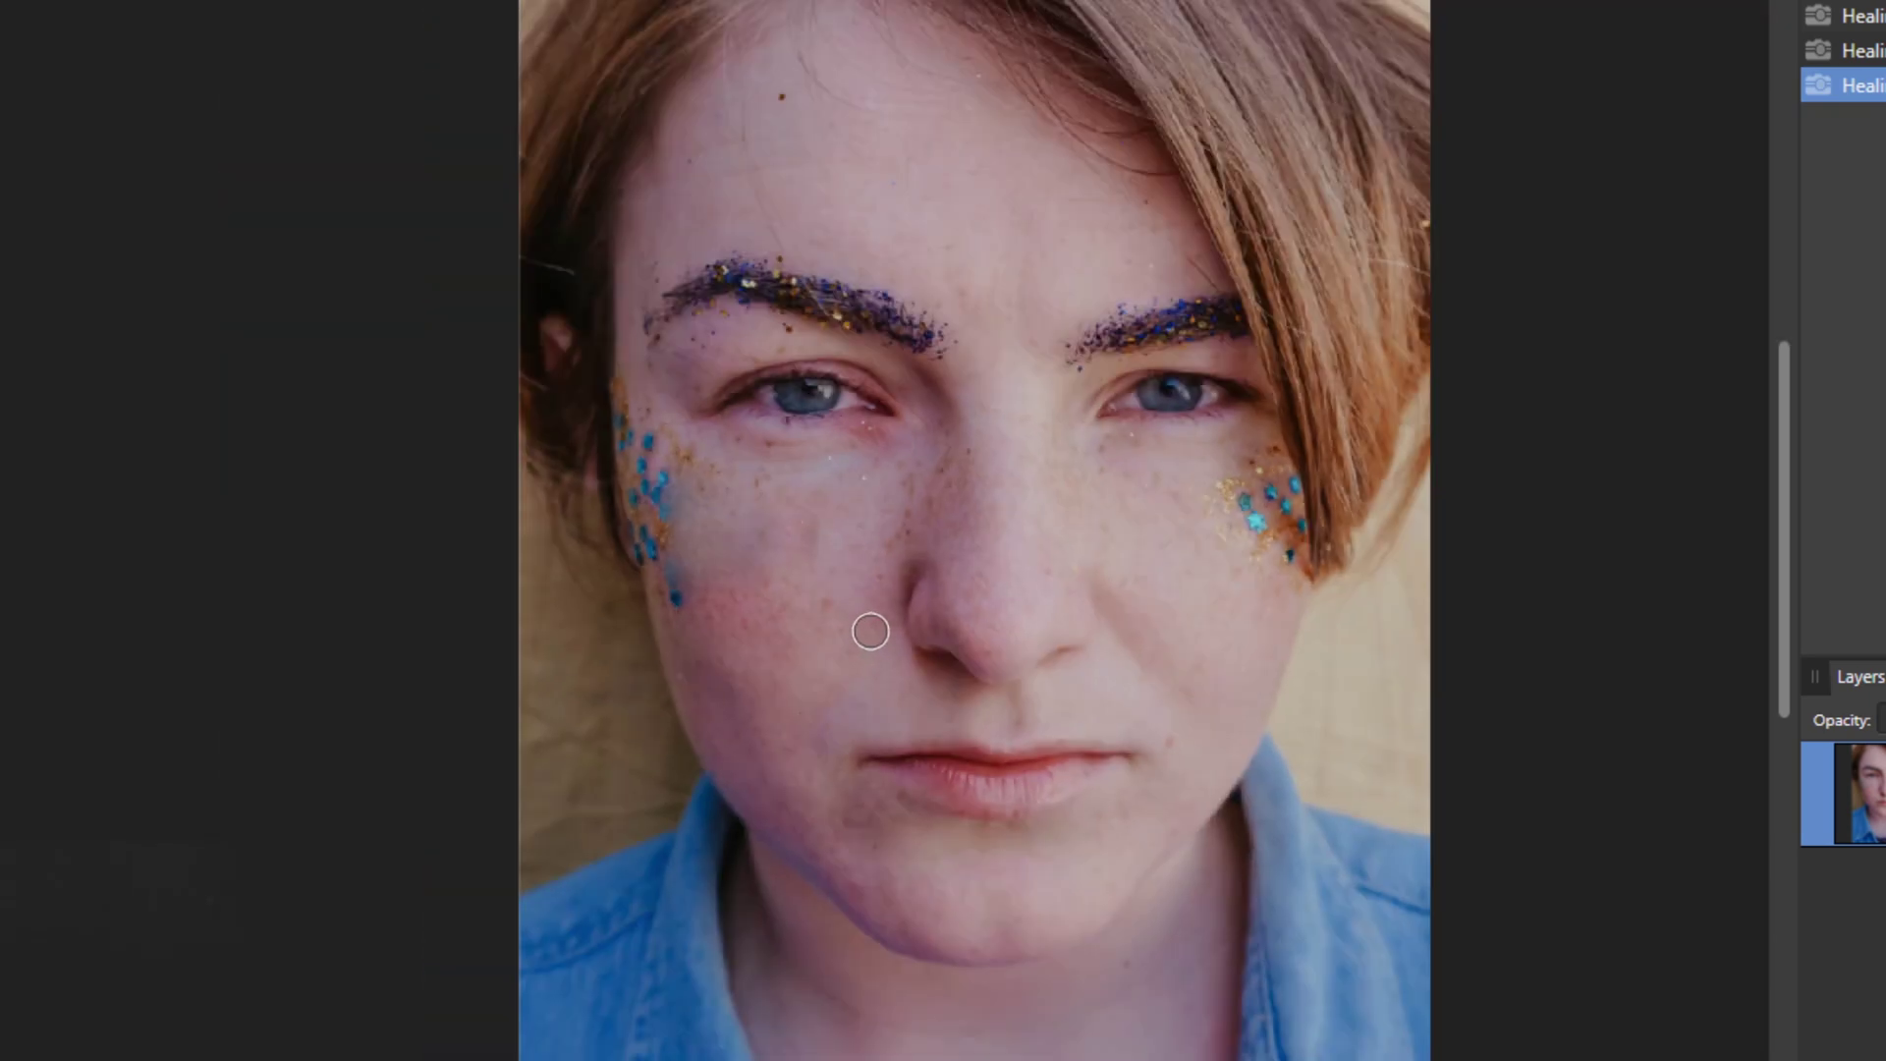
{"action": "scroll", "coordinate": [804, 589], "scroll_direction": "up", "scroll_amount": 1}
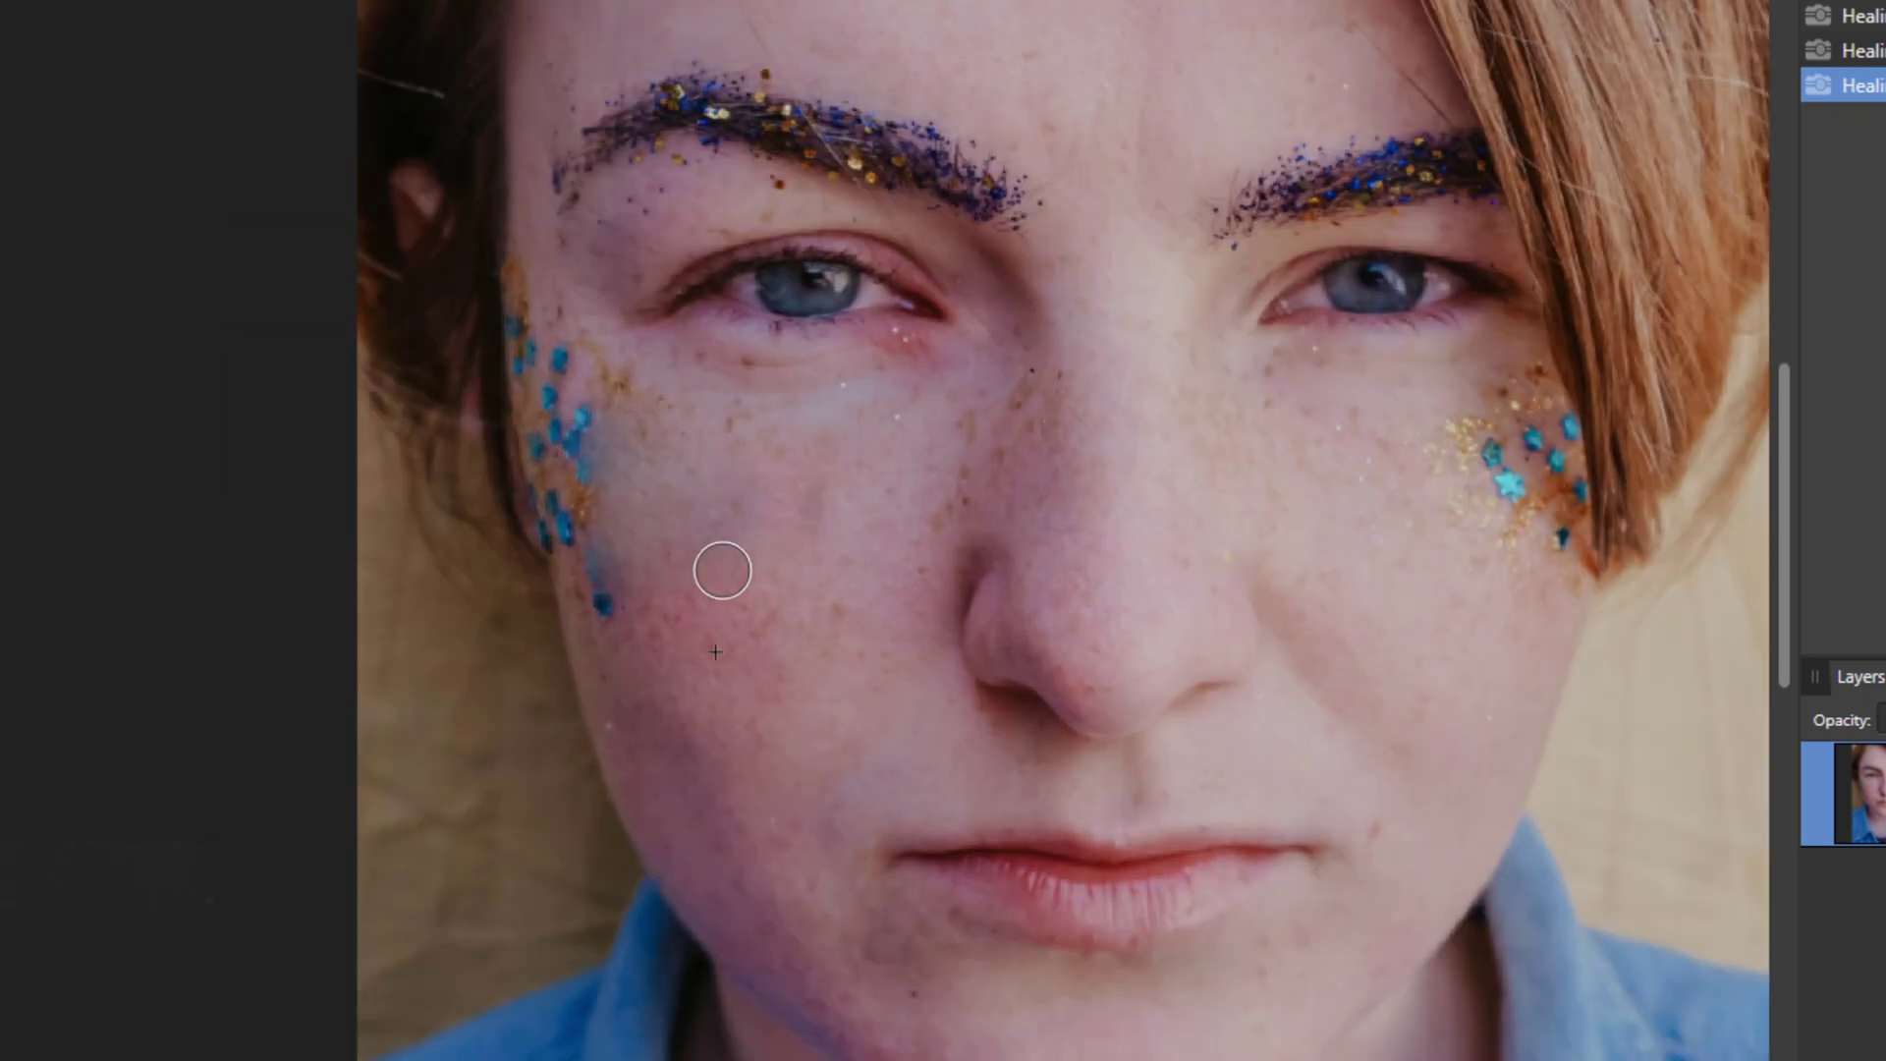
Undo all healing strokes on the glitter portrait, and also on the pexels-kamila-ferreira portrait after switching to it.
{"action": "scroll", "coordinate": [697, 541], "scroll_direction": "up", "scroll_amount": 1}
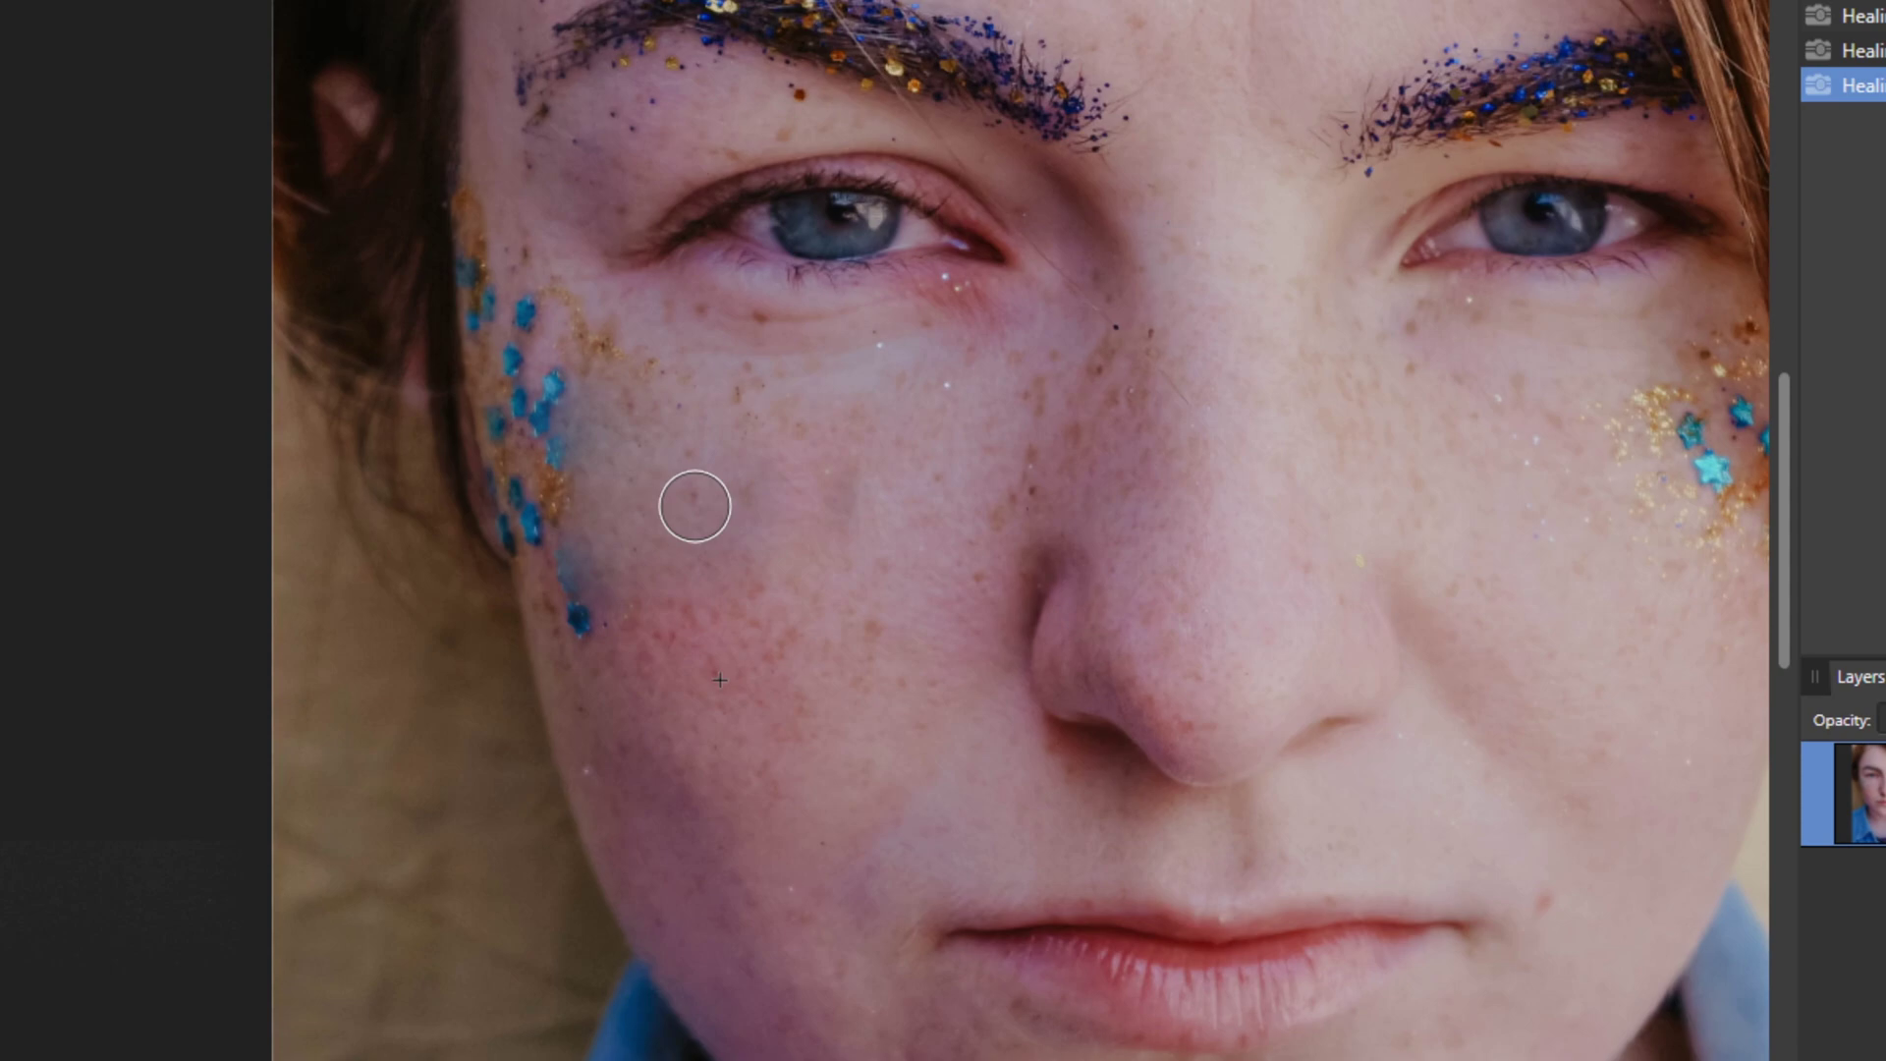
{"action": "scroll", "coordinate": [648, 466], "scroll_direction": "down", "scroll_amount": 1}
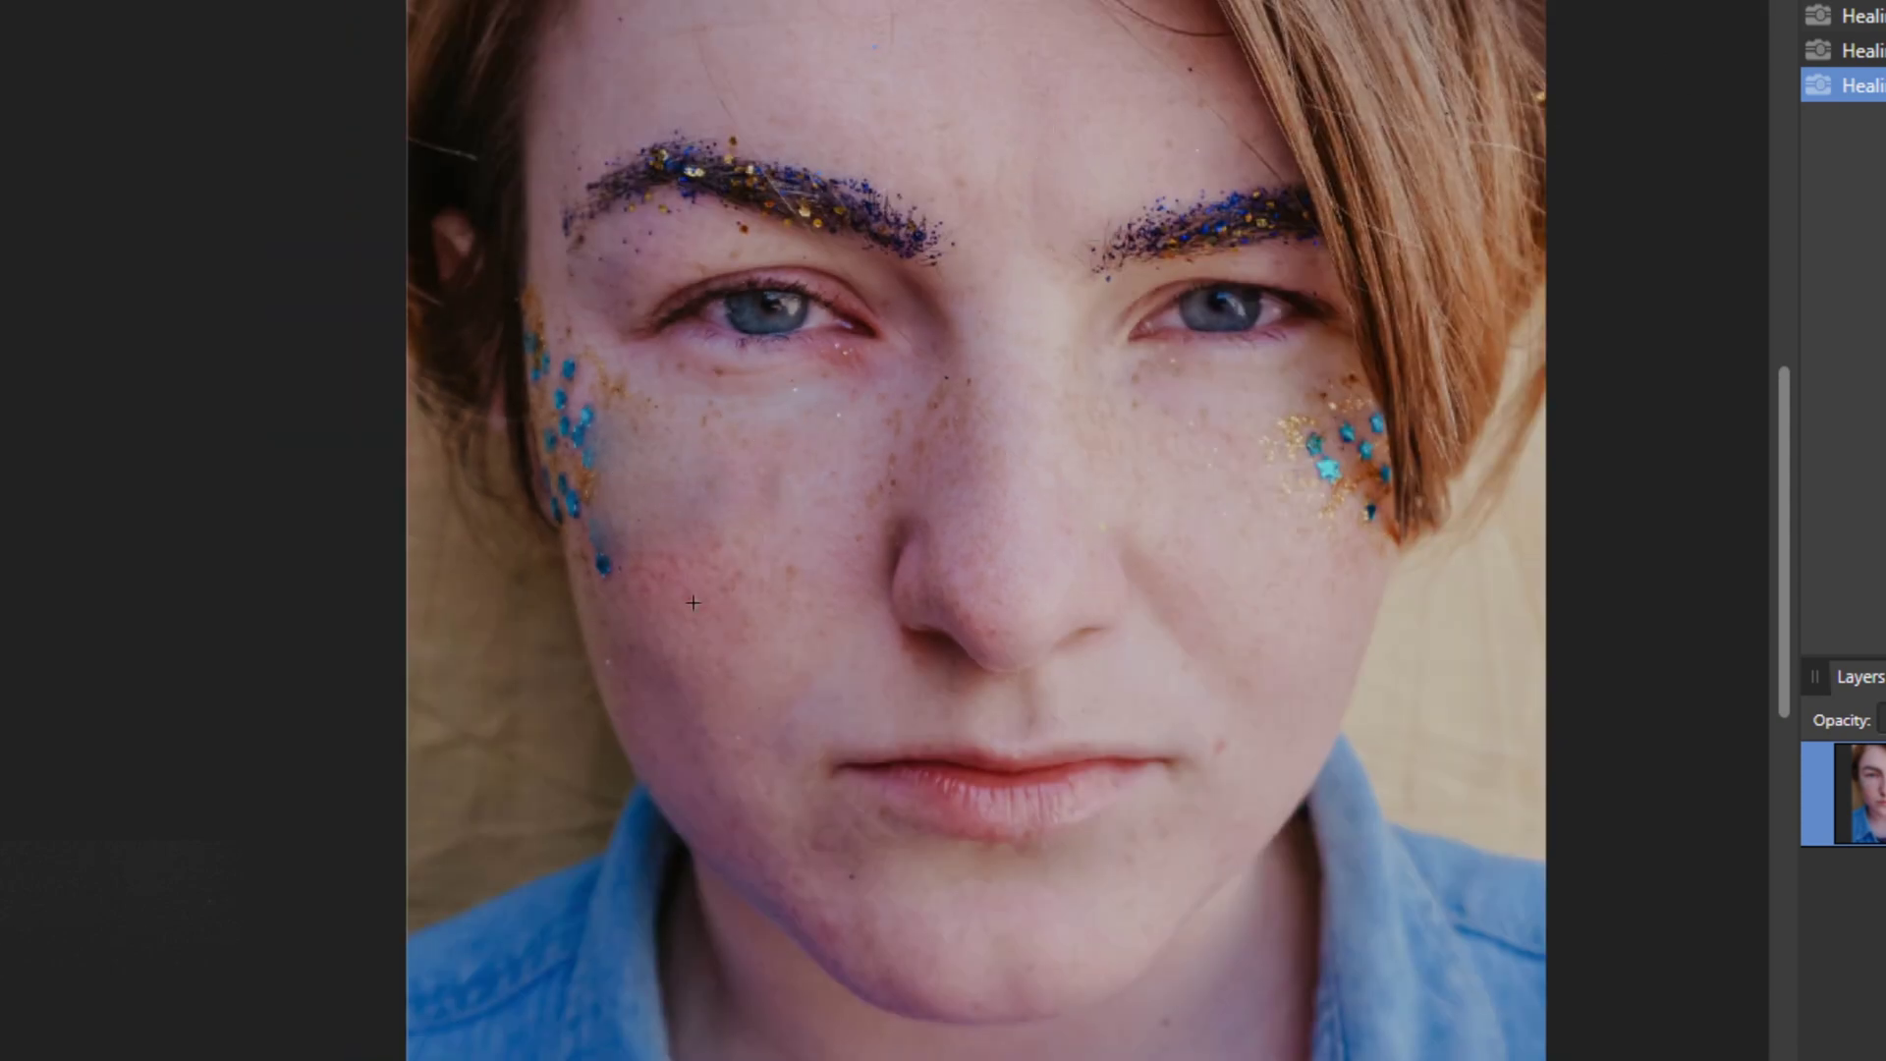
{"action": "key", "text": "ctrl+z"}
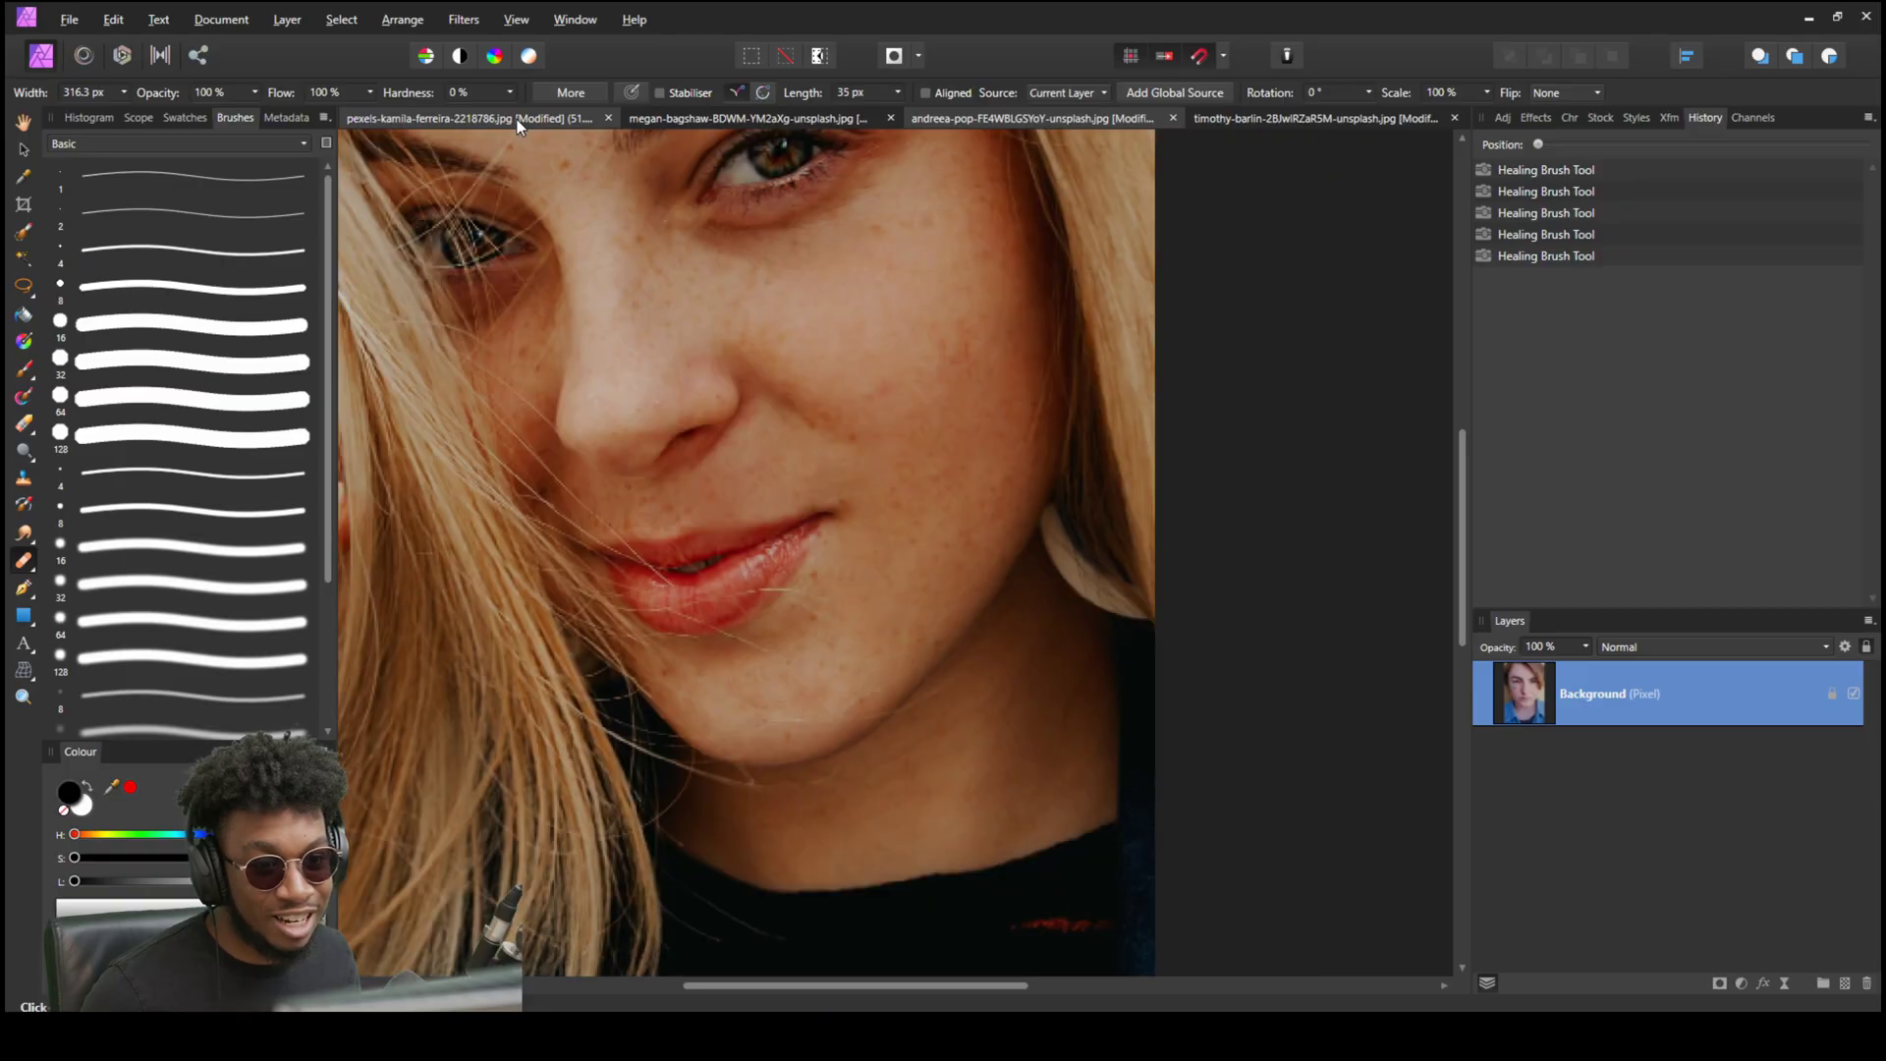
{"action": "key", "text": "ctrl+z"}
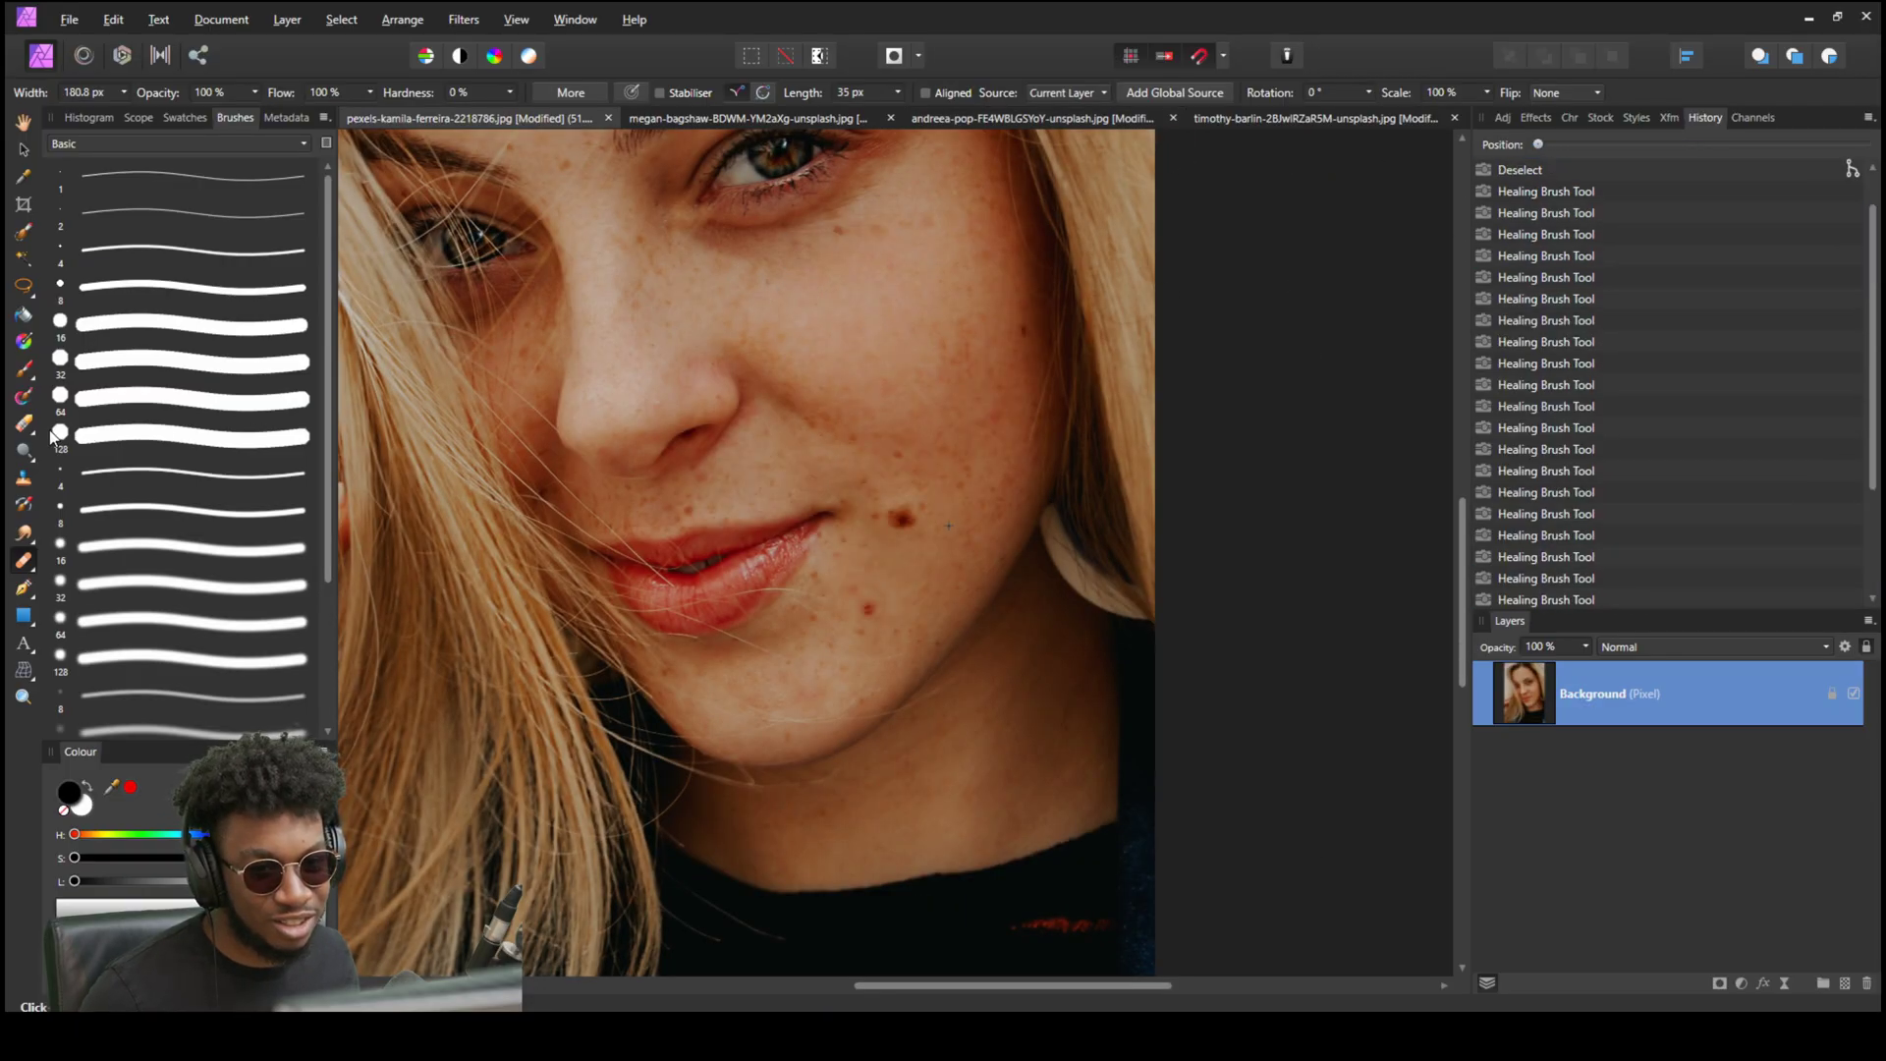
Activate the Patch Tool and patch out the mole beside the mouth and the red spot on the chin with clear skin.
{"action": "left_click", "coordinate": [32, 568]}
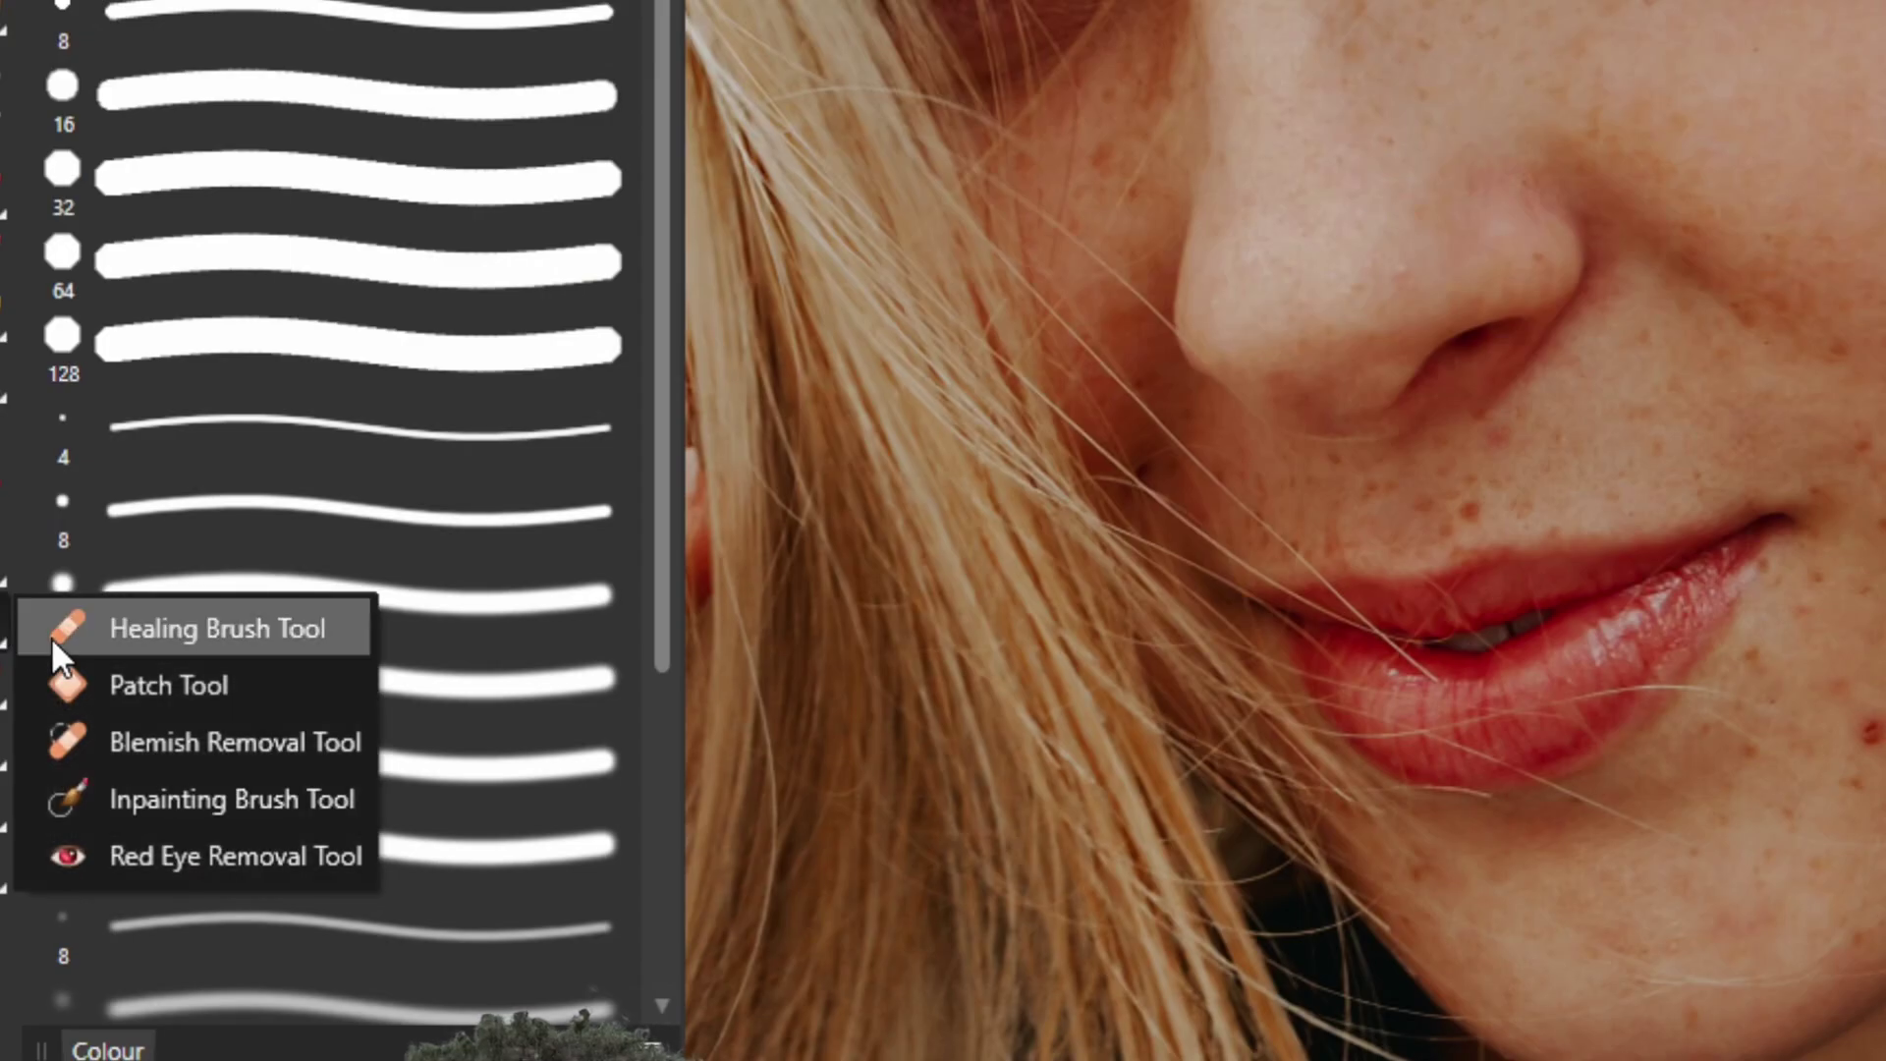
{"action": "left_click", "coordinate": [74, 694]}
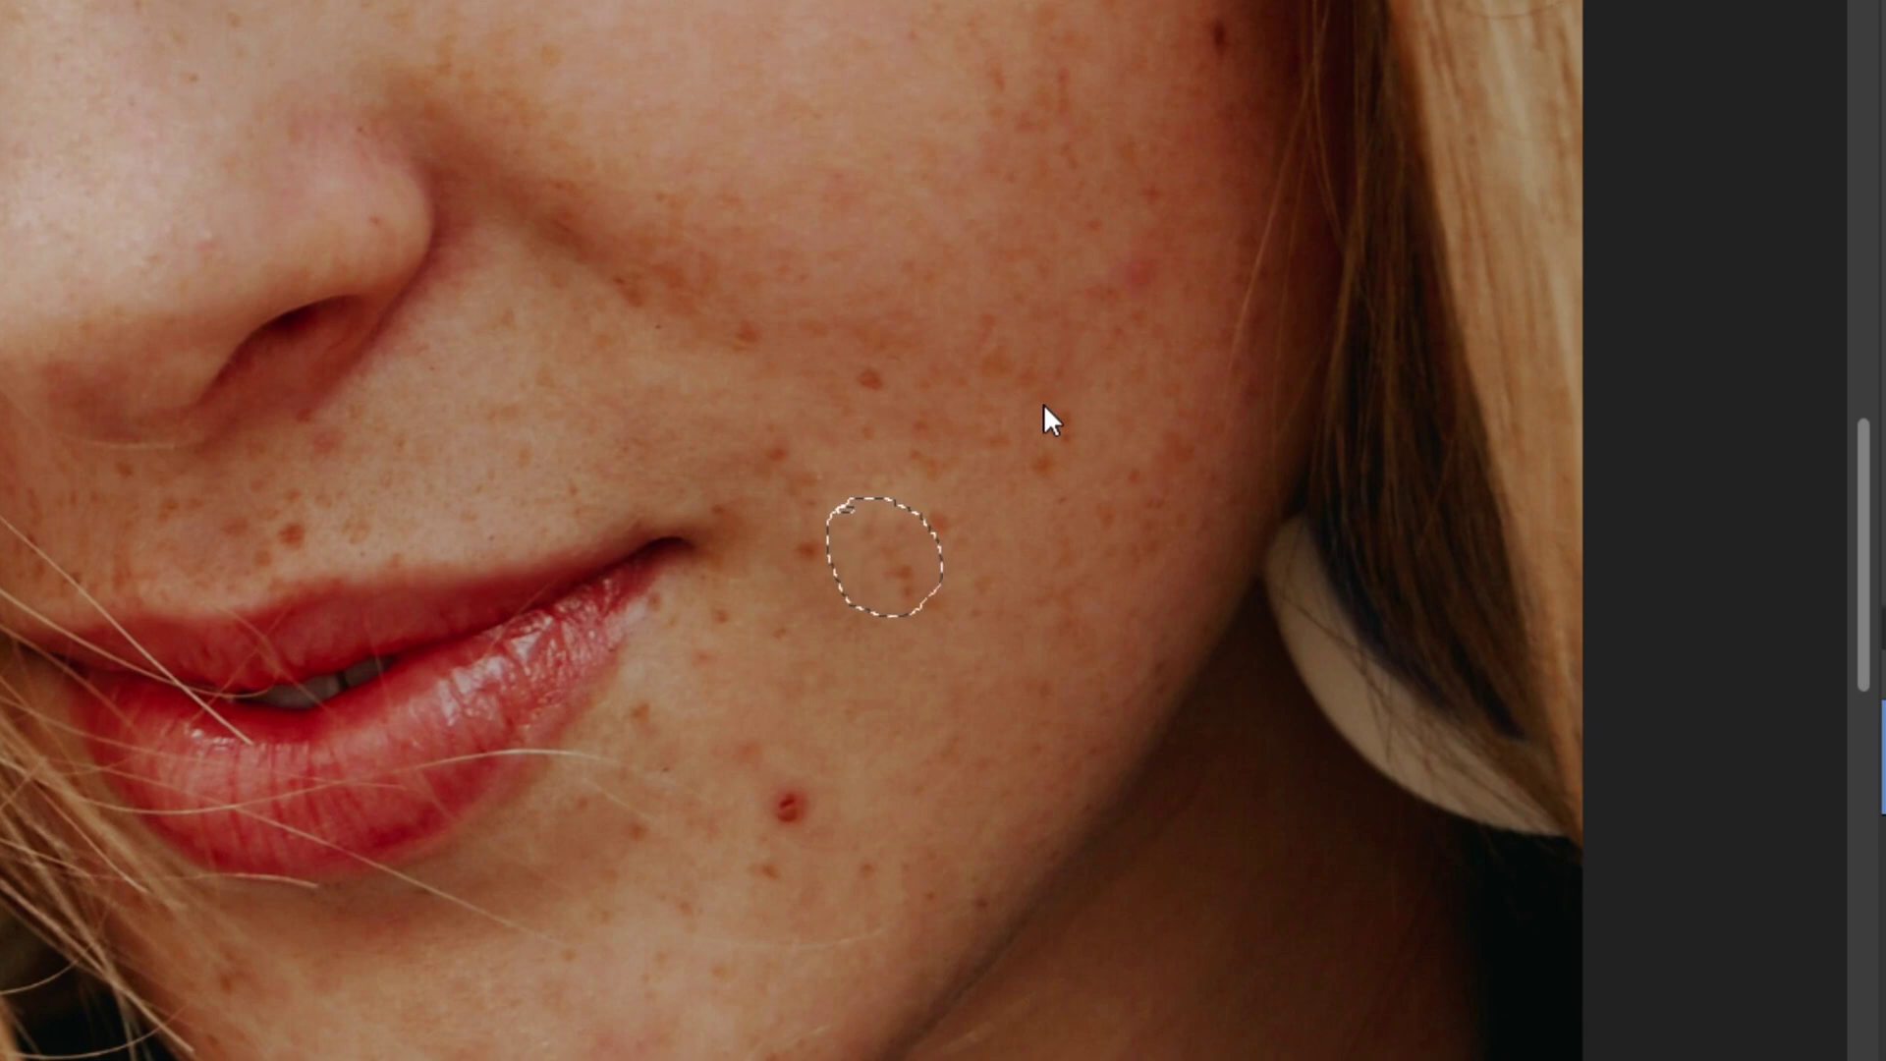
{"action": "left_click_drag", "start_coordinate": [778, 764], "coordinate": [780, 767]}
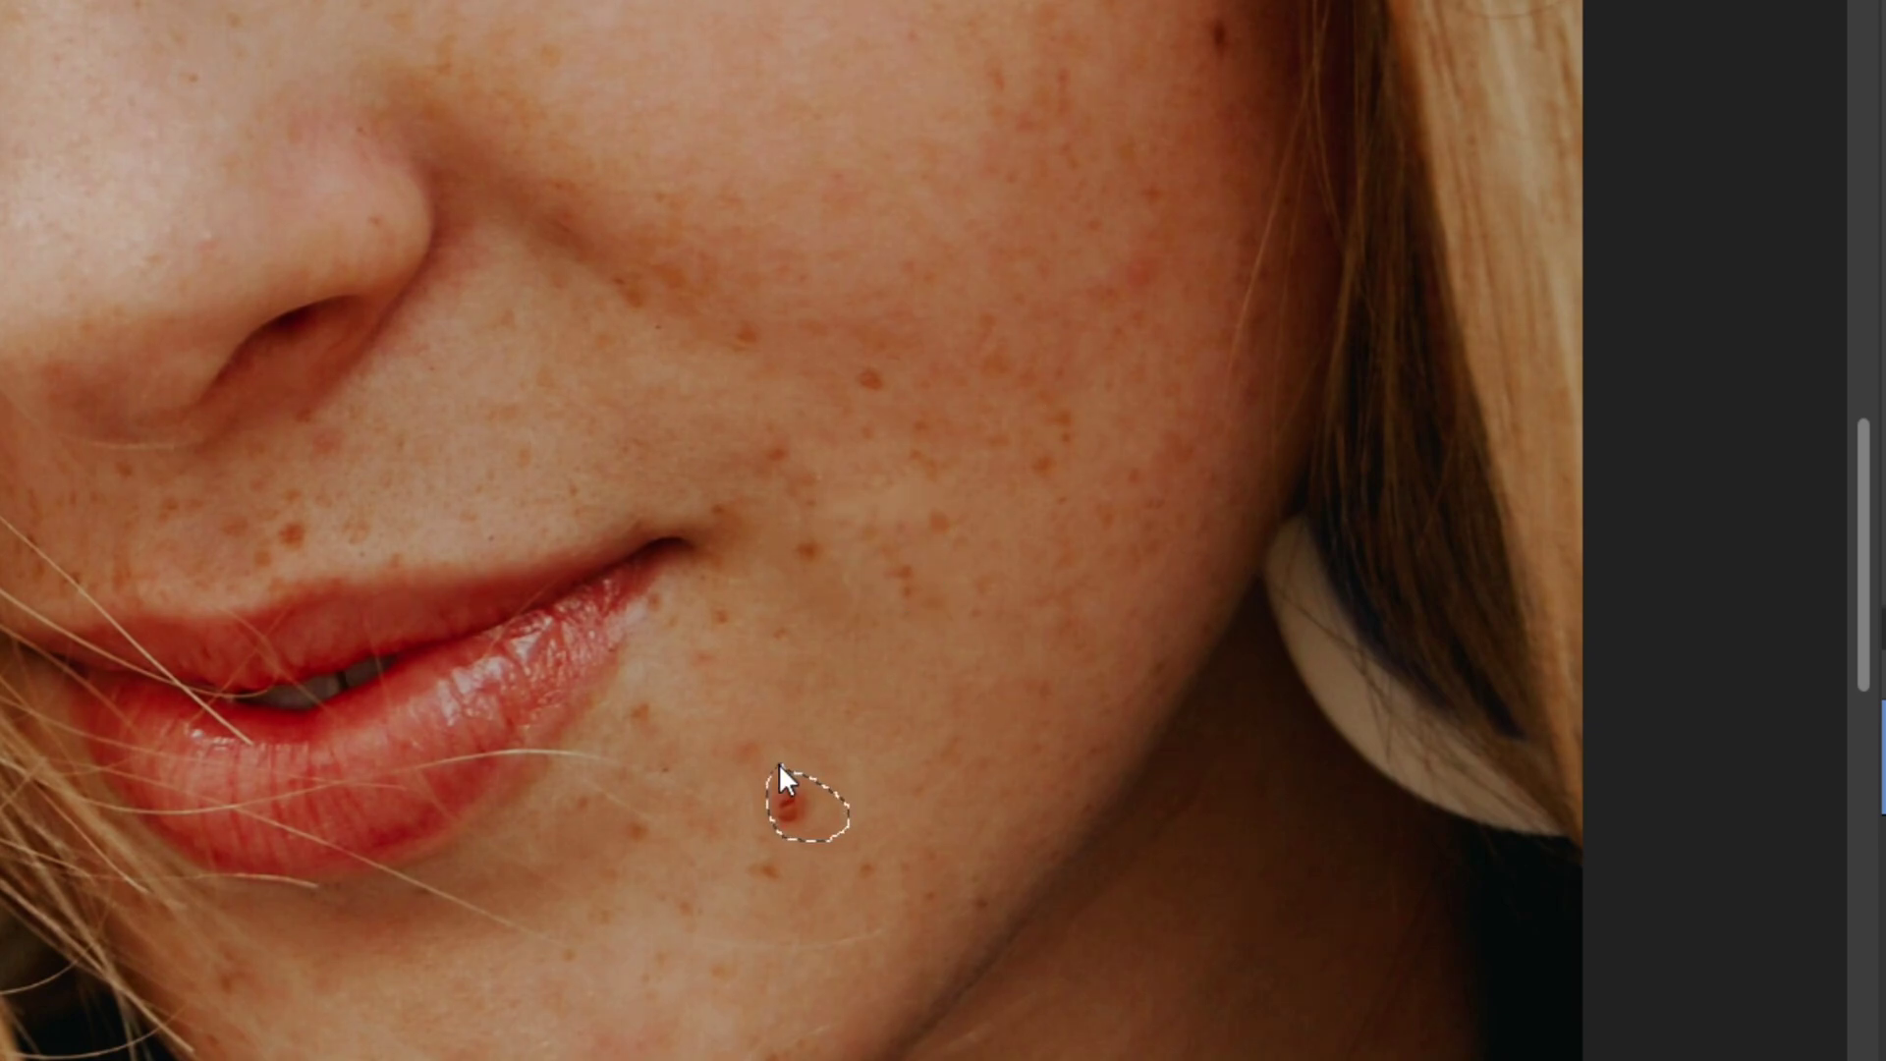
{"action": "key", "text": "shift+Delete"}
{"action": "key", "text": "ctrl+d"}
{"action": "scroll", "coordinate": [938, 759], "scroll_direction": "down", "scroll_amount": 5}
{"action": "scroll", "coordinate": [930, 782], "scroll_direction": "up", "scroll_amount": 5}
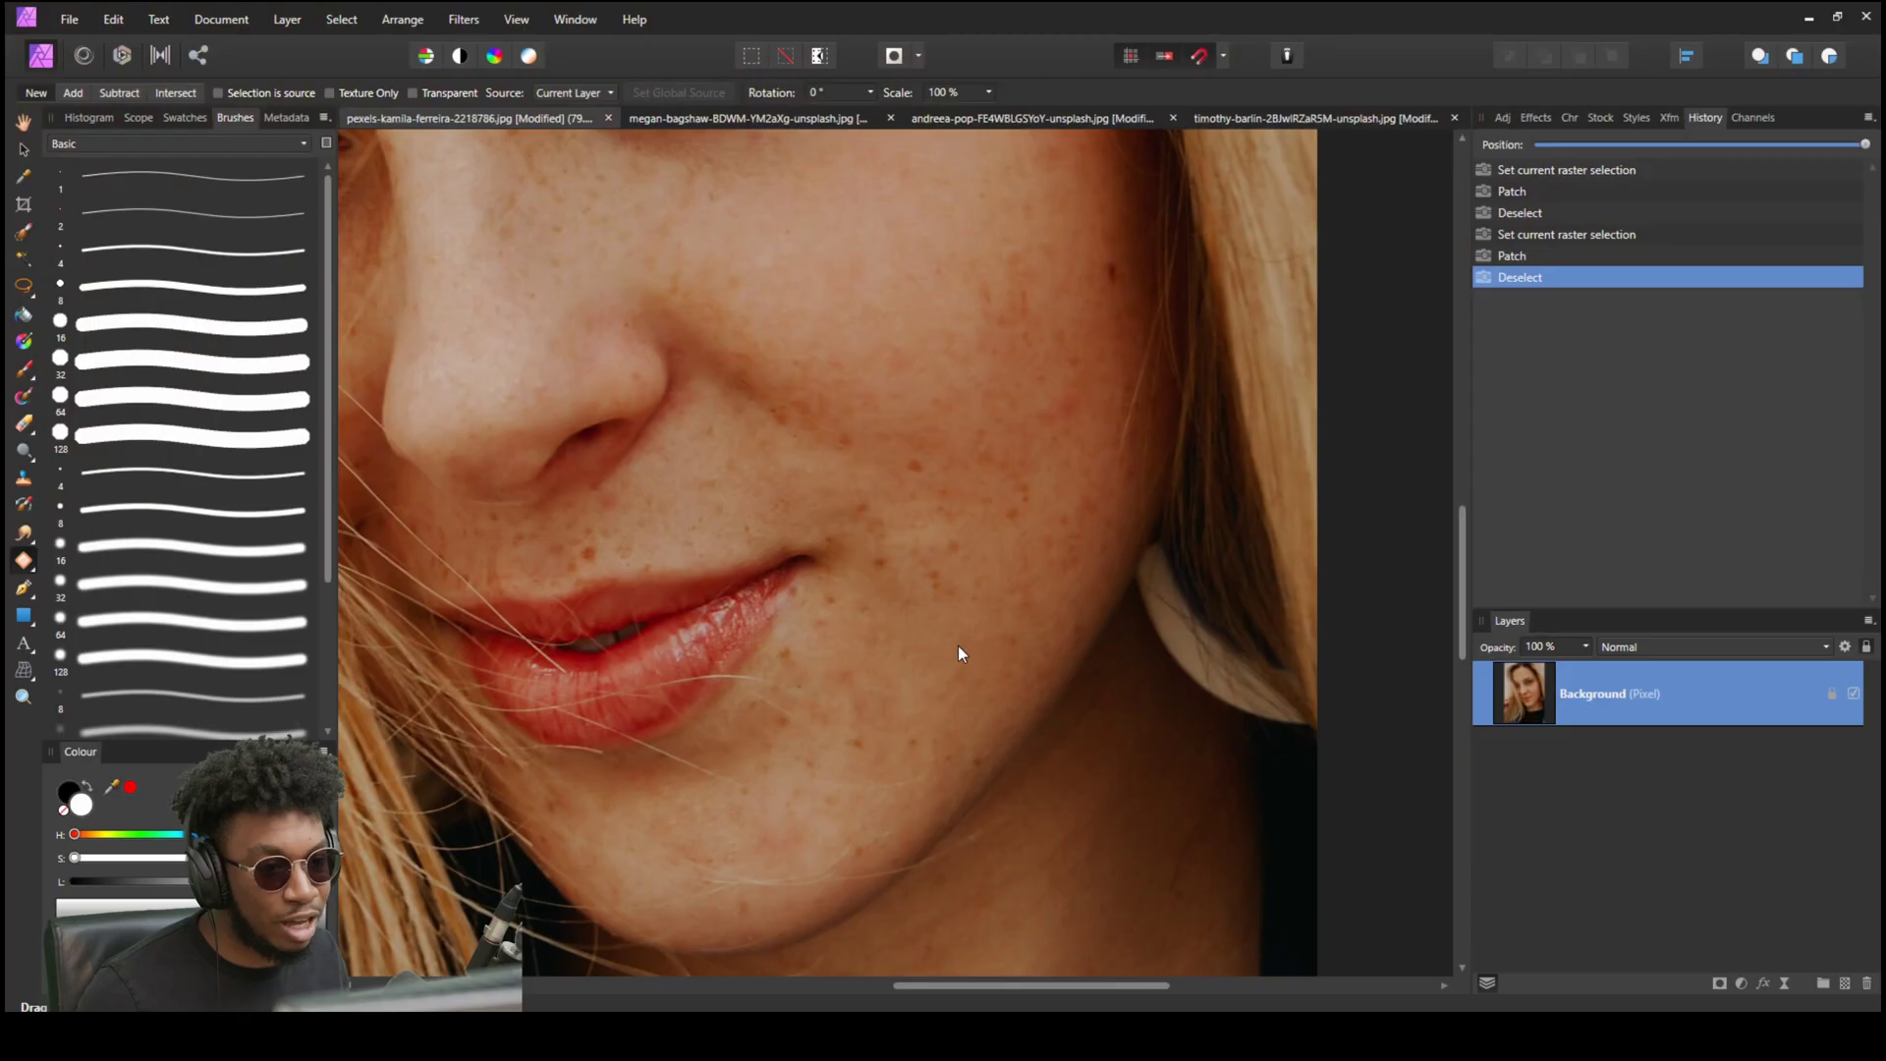
Patch out the brown spot under the outer corner of the eye with clean neighbouring skin and deselect.
{"action": "scroll", "coordinate": [958, 645], "scroll_direction": "down", "scroll_amount": 3}
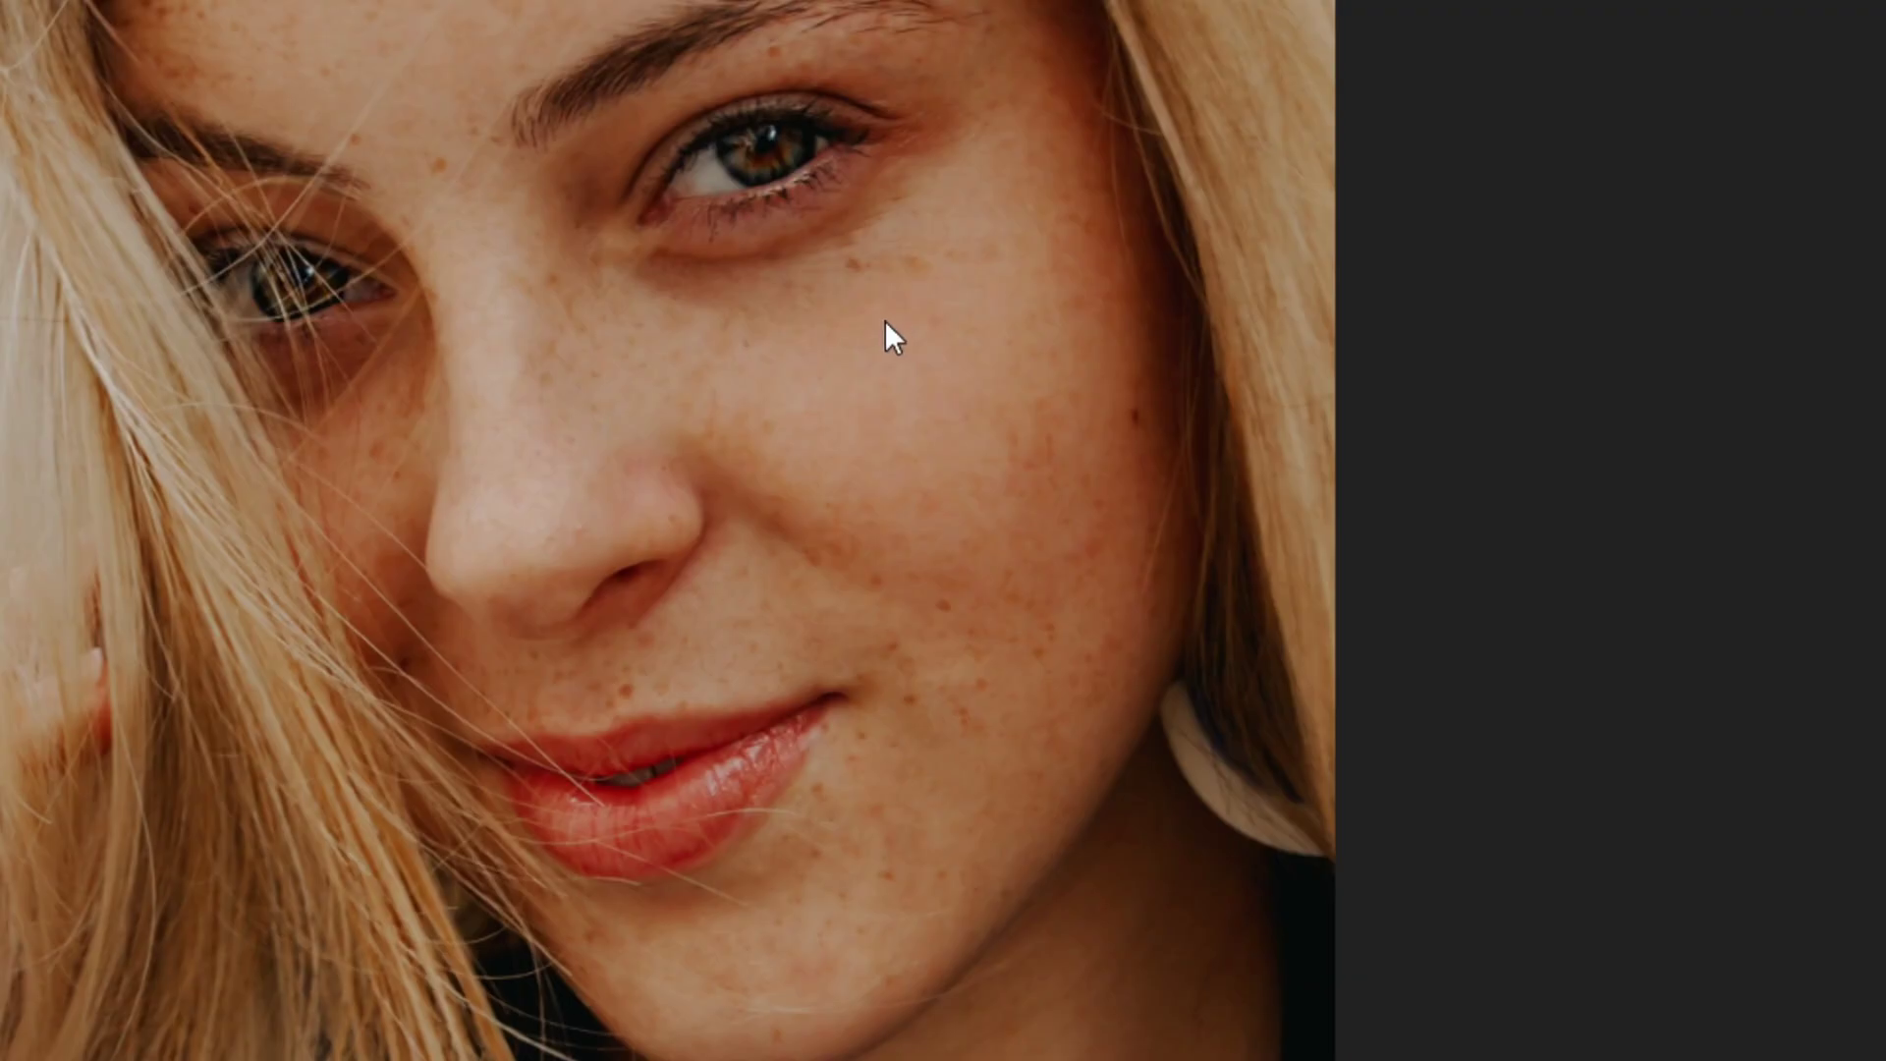
{"action": "scroll", "coordinate": [851, 269], "scroll_direction": "up", "scroll_amount": 6}
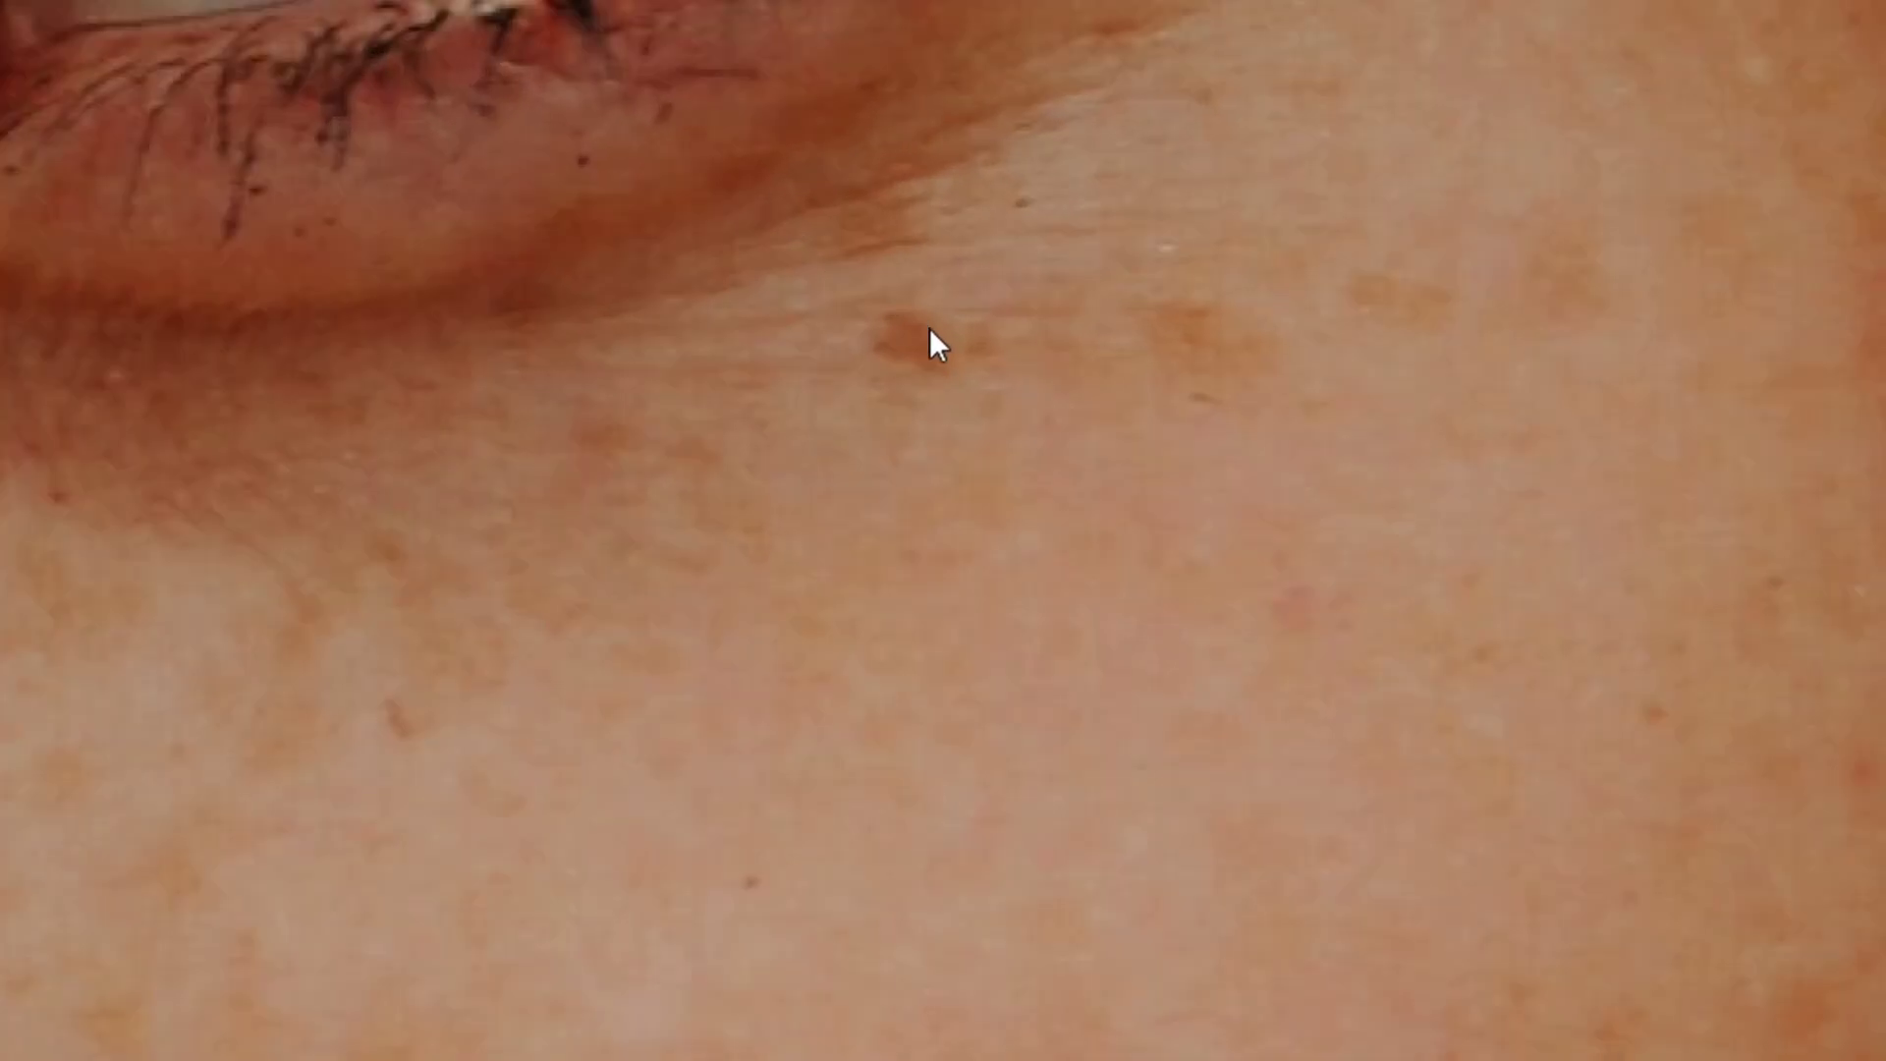
{"action": "left_click_drag", "start_coordinate": [951, 415], "coordinate": [914, 282]}
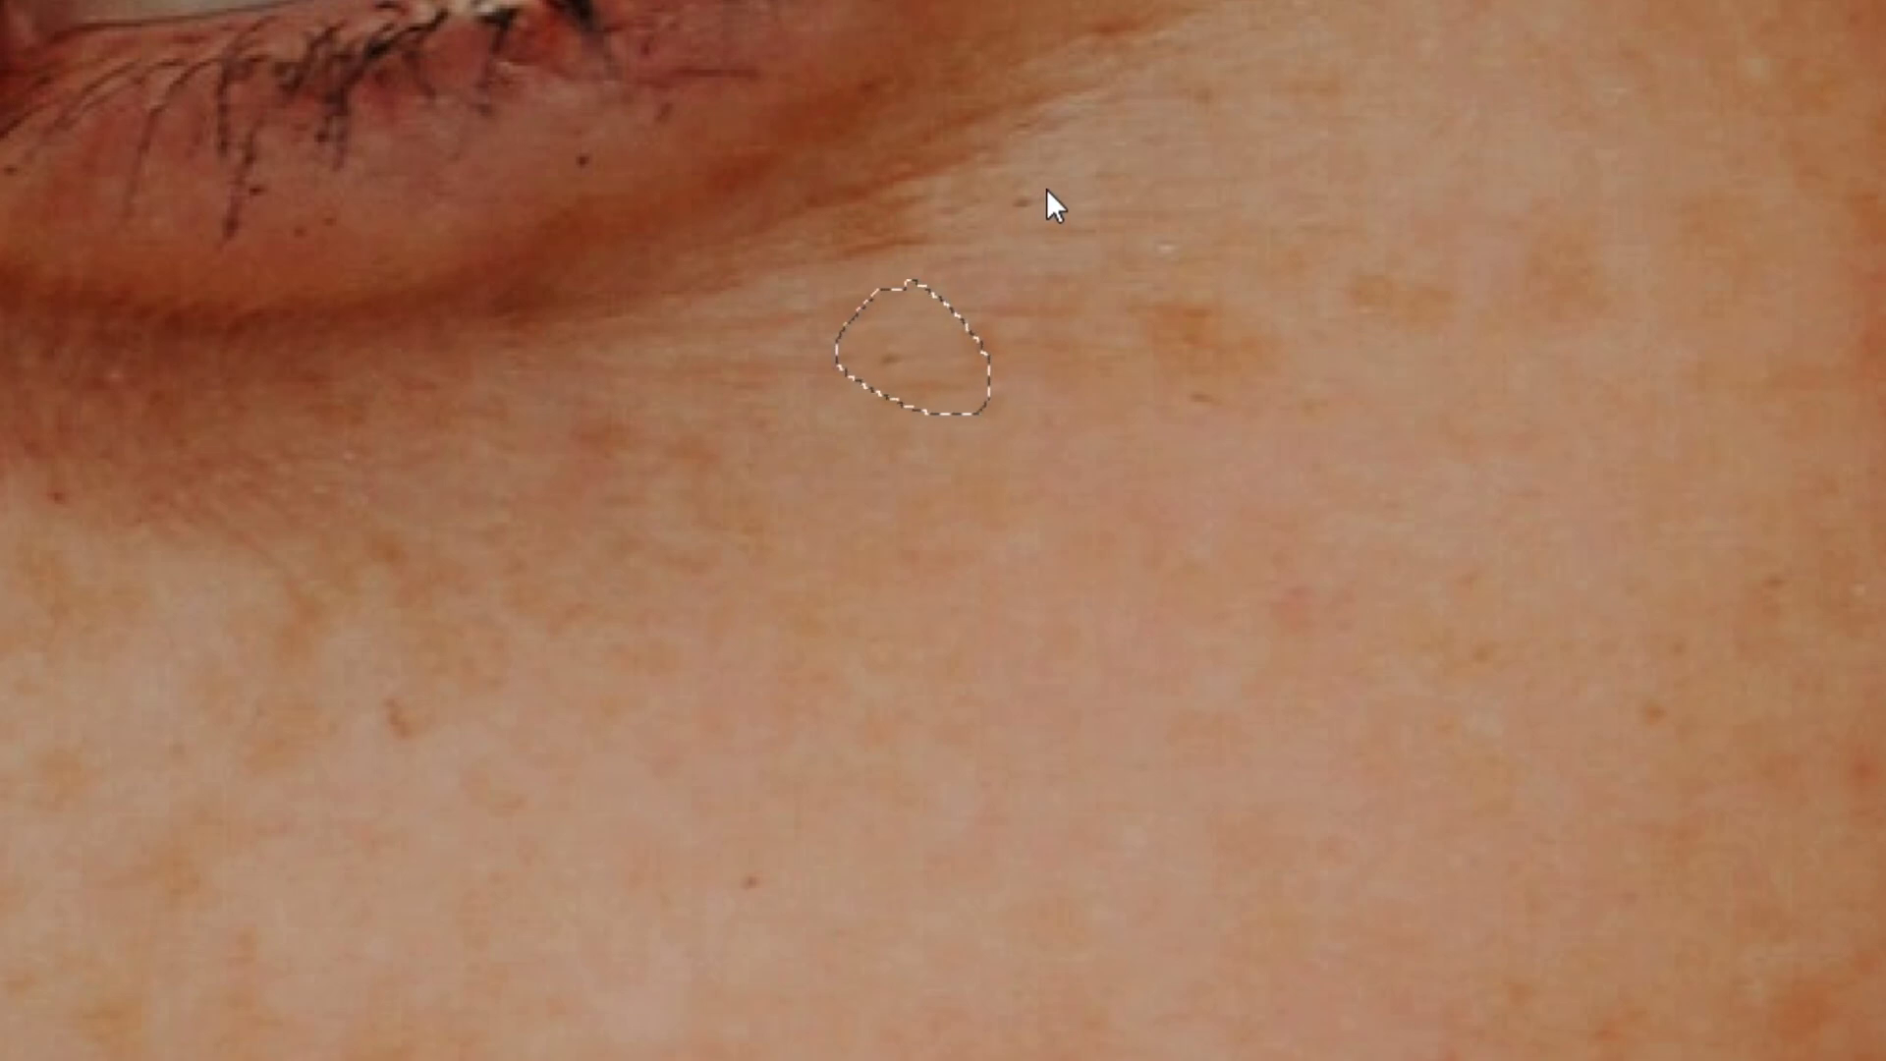
{"action": "key", "text": "v"}
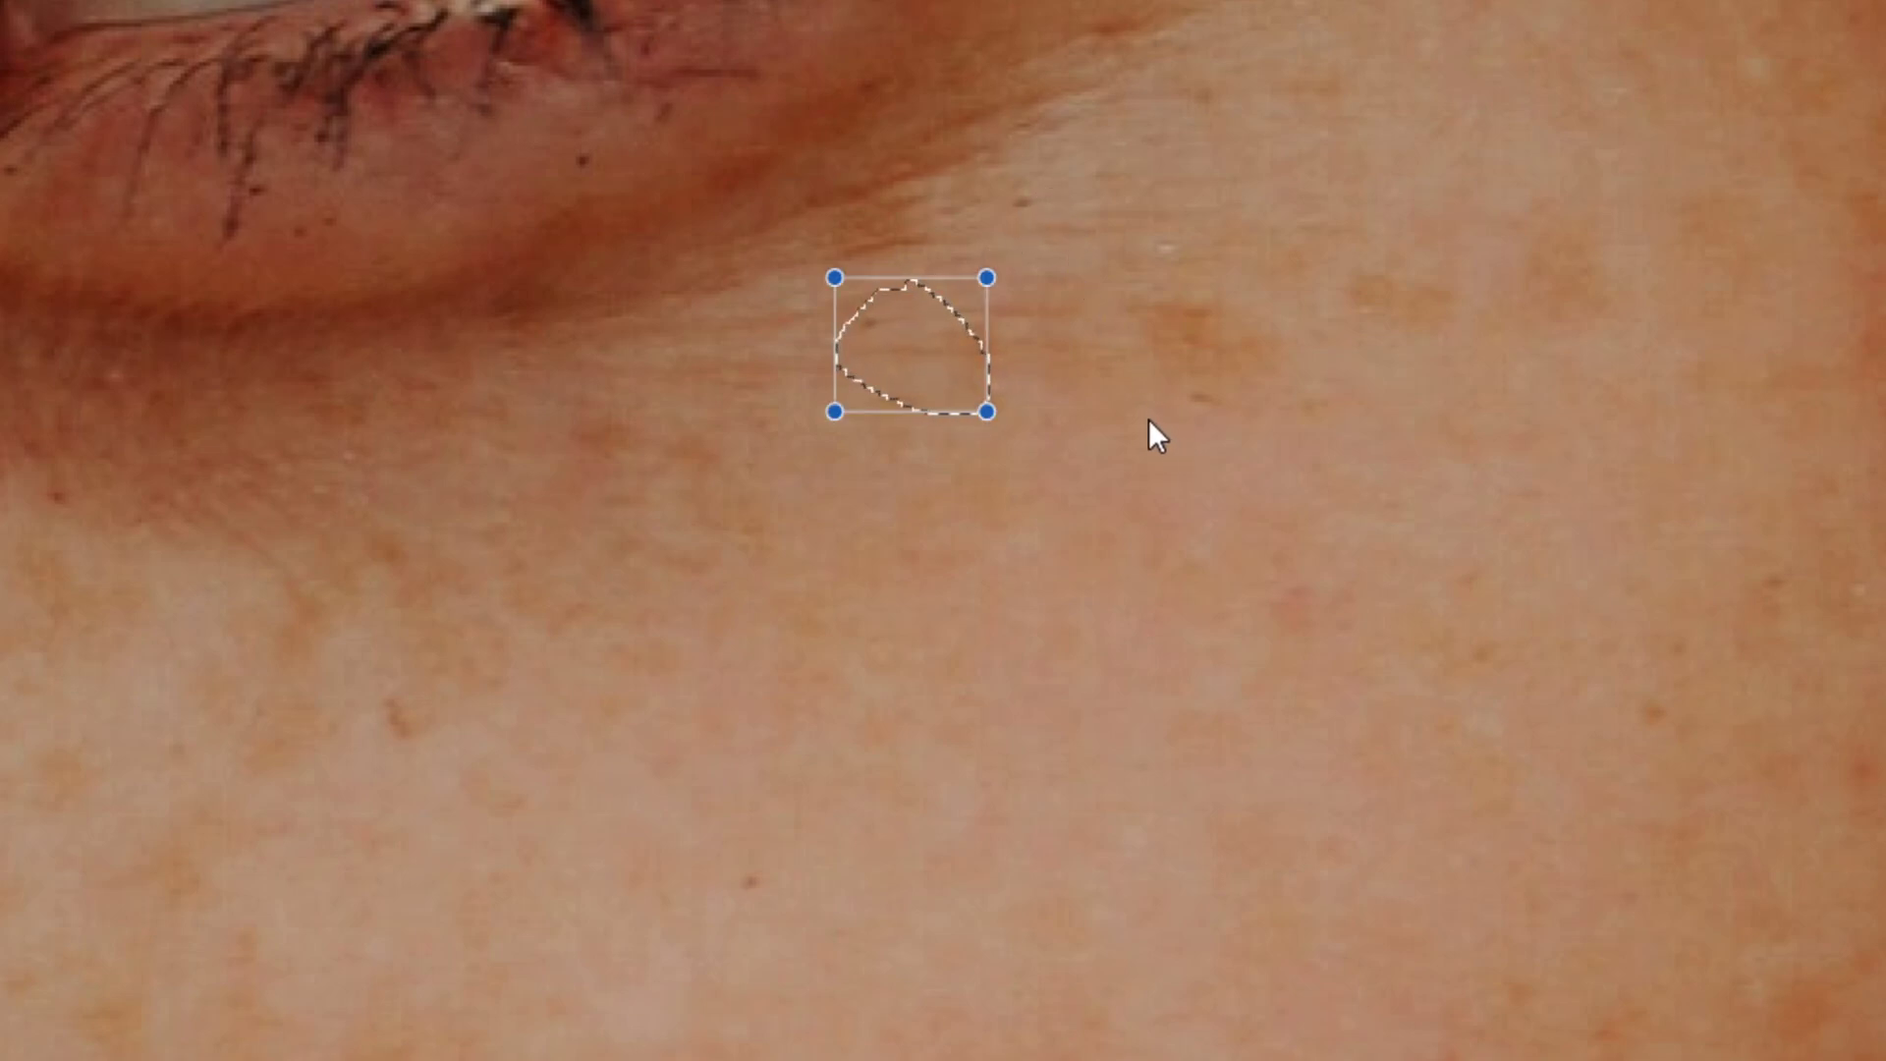
{"action": "key", "text": "ctrl+d"}
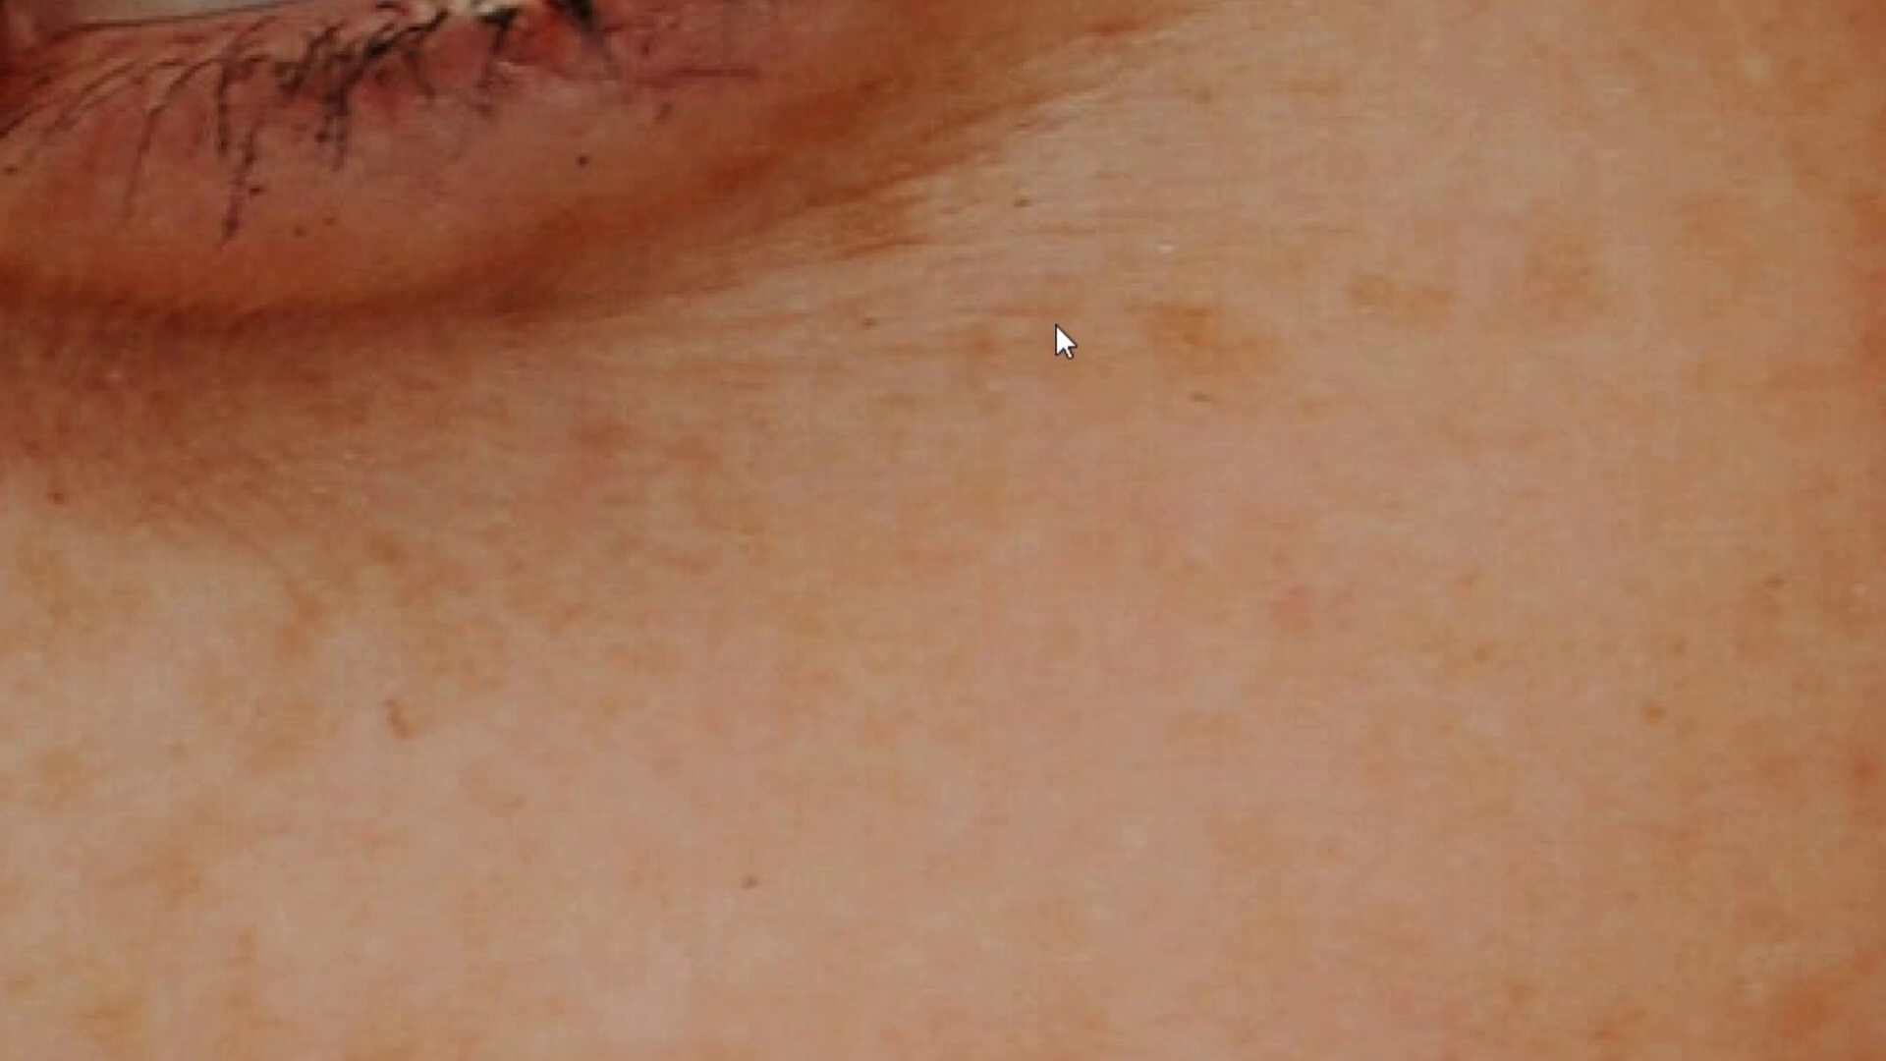
{"action": "scroll", "coordinate": [1147, 304], "scroll_direction": "down", "scroll_amount": 9}
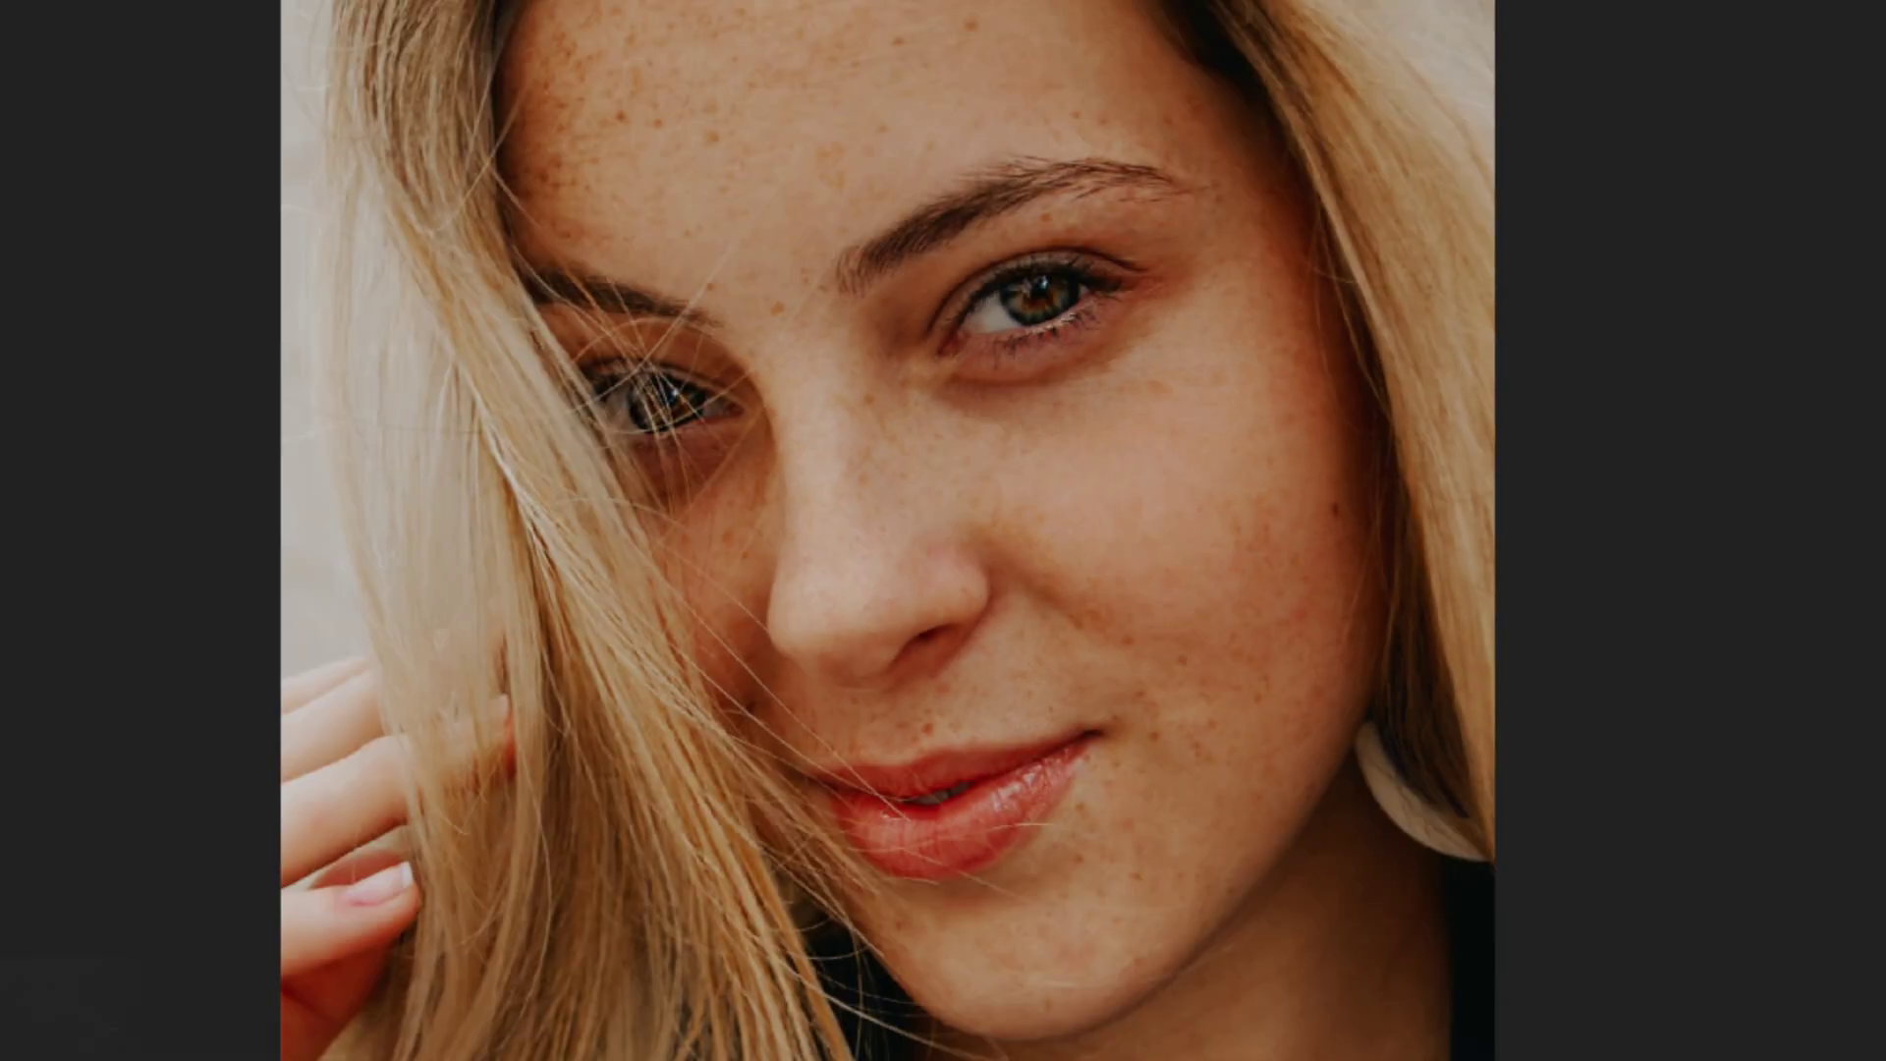
Step back through the patch edits to compare the face before and after retouching.
{"action": "key", "text": "ctrl+z"}
{"action": "key", "text": "ctrl+z"}
{"action": "key", "text": "ctrl+z"}
{"action": "key", "text": "ctrl+z"}
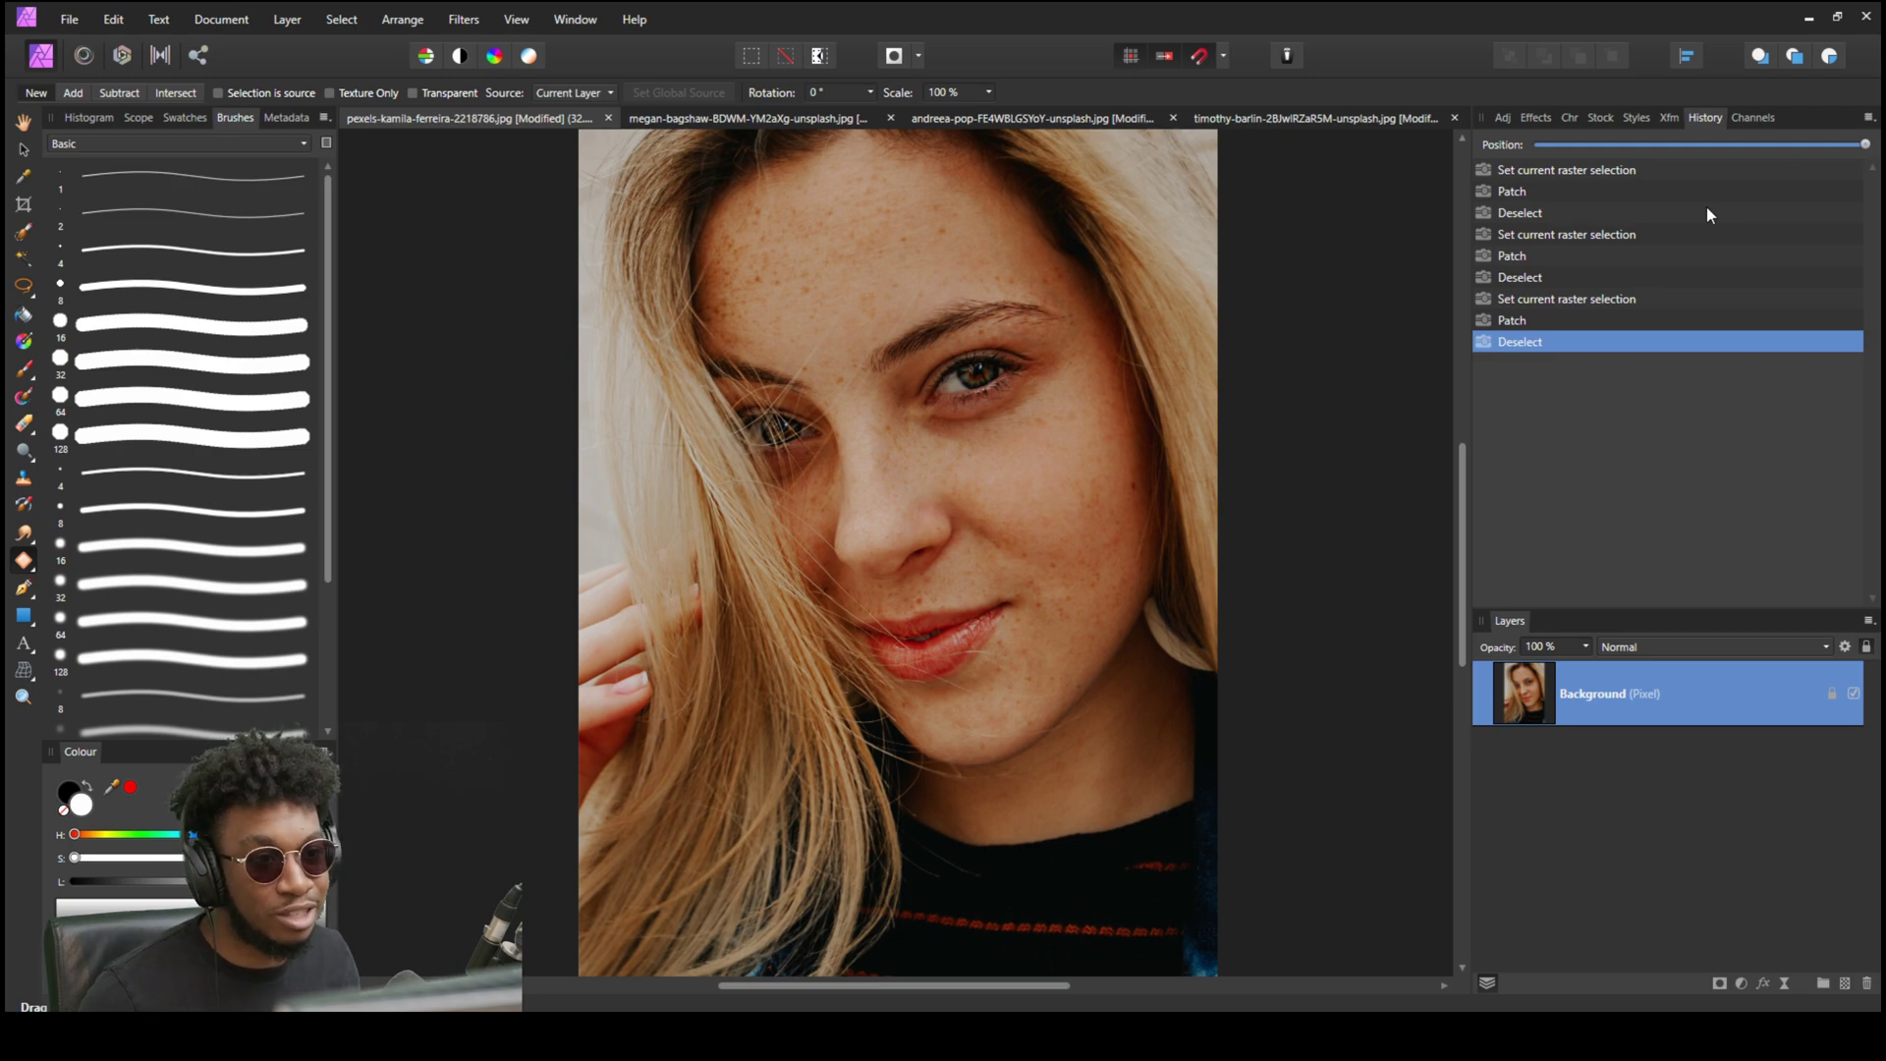
Switch to the andreea-pop portrait and activate the Patch Tool for the glittered cheek.
{"action": "left_click", "coordinate": [1031, 118]}
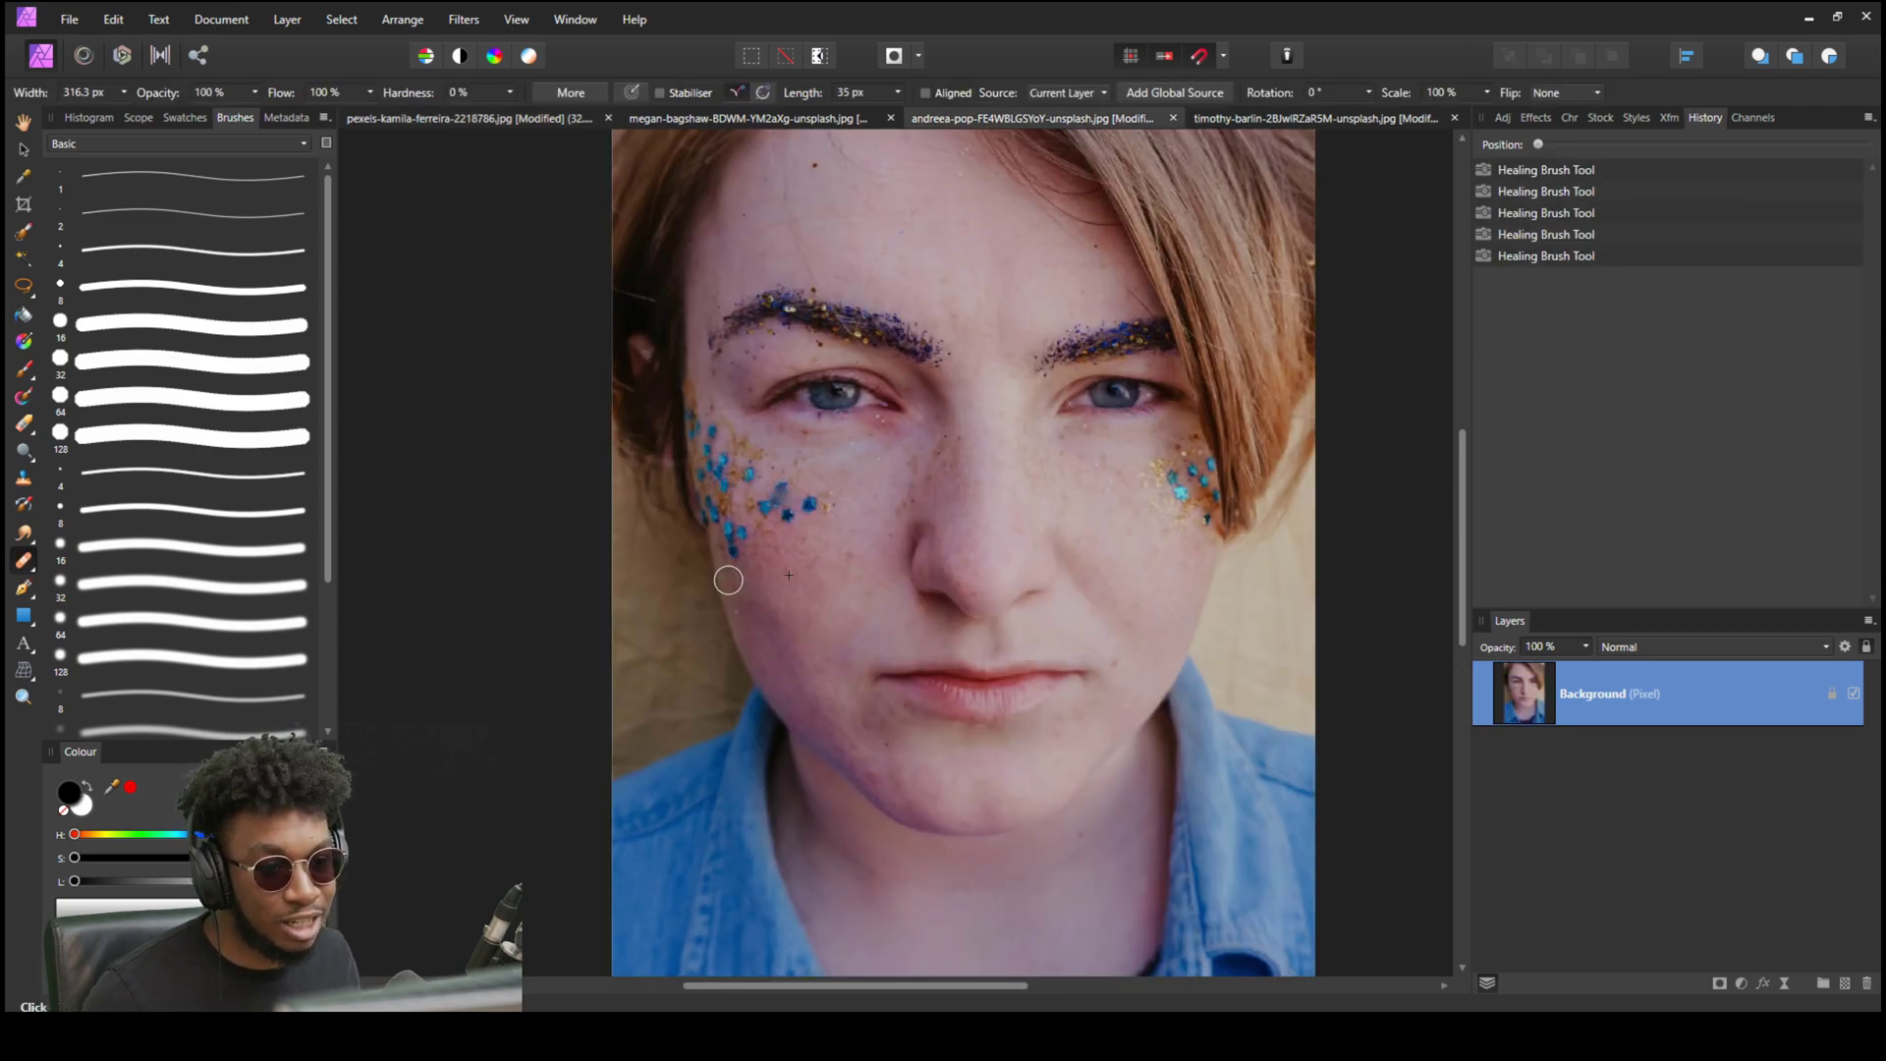
{"action": "left_click", "coordinate": [33, 568]}
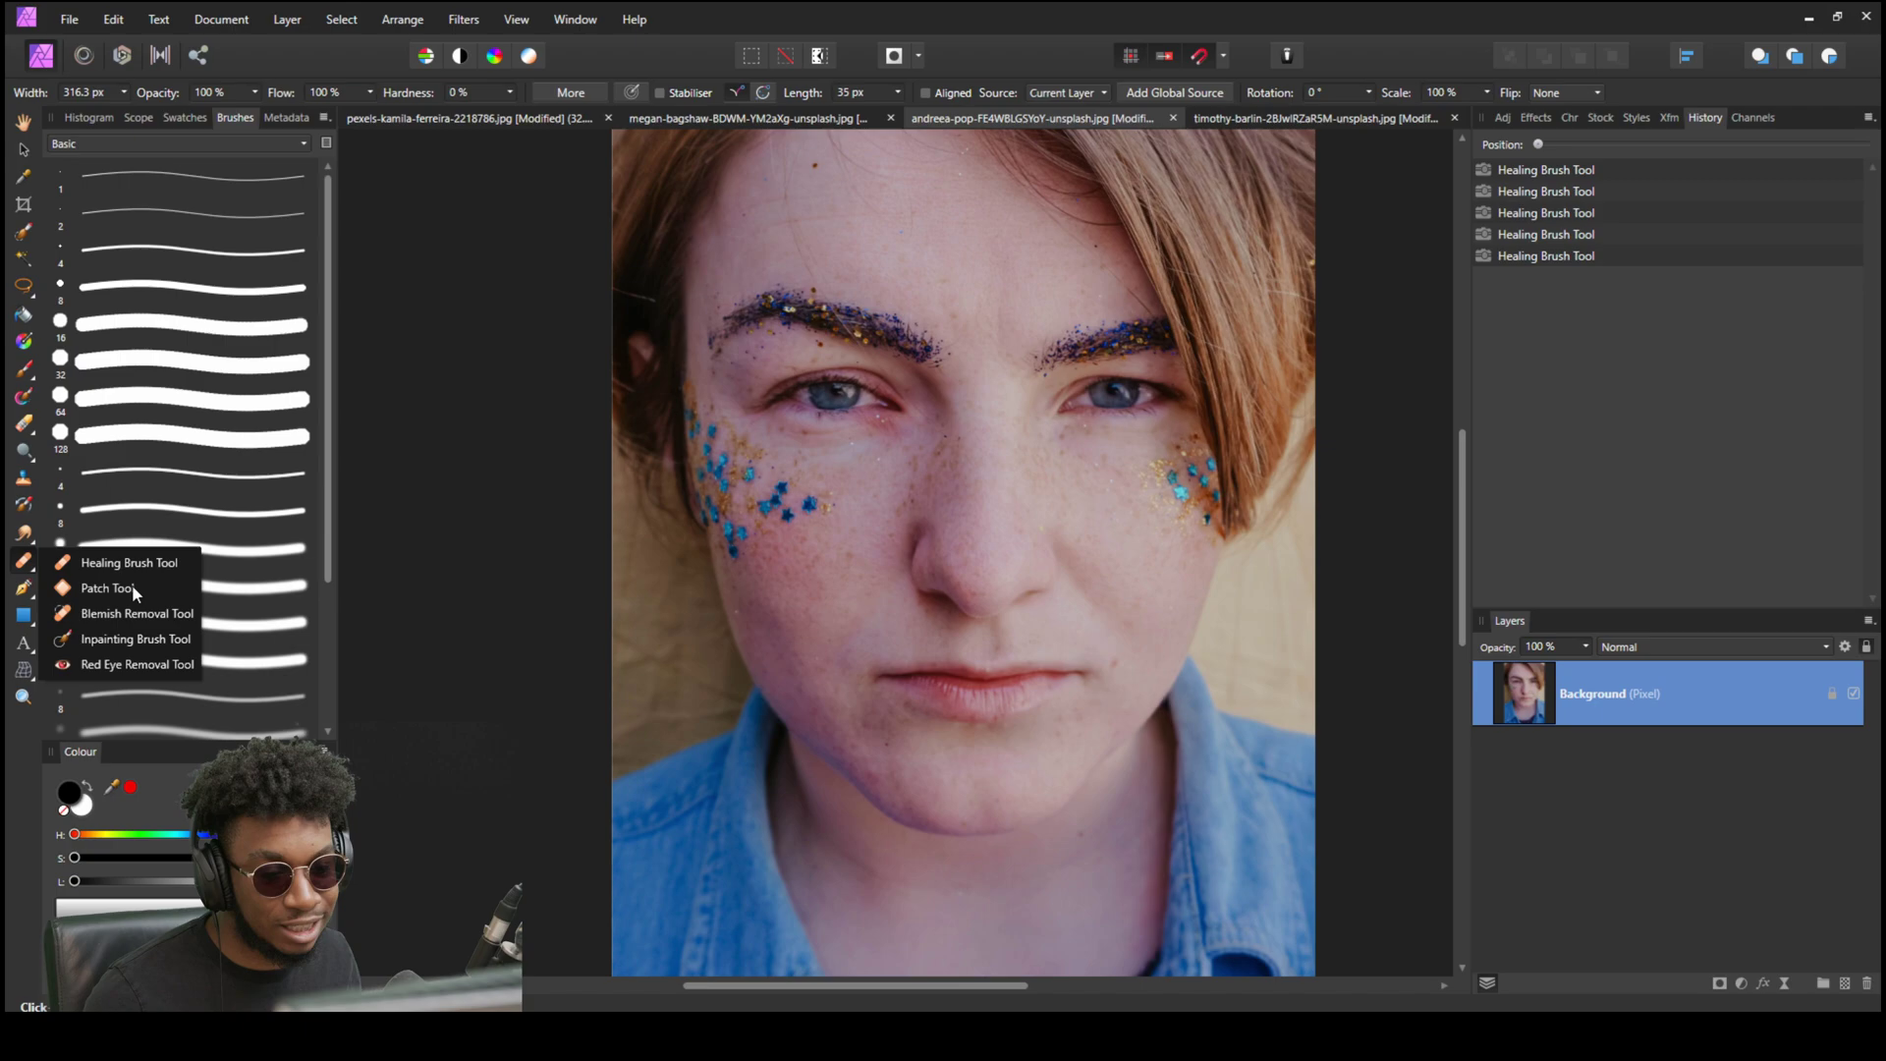
{"action": "left_click", "coordinate": [135, 589]}
{"action": "scroll", "coordinate": [722, 550], "scroll_direction": "up", "scroll_amount": 3}
{"action": "scroll", "coordinate": [725, 540], "scroll_direction": "up", "scroll_amount": 1}
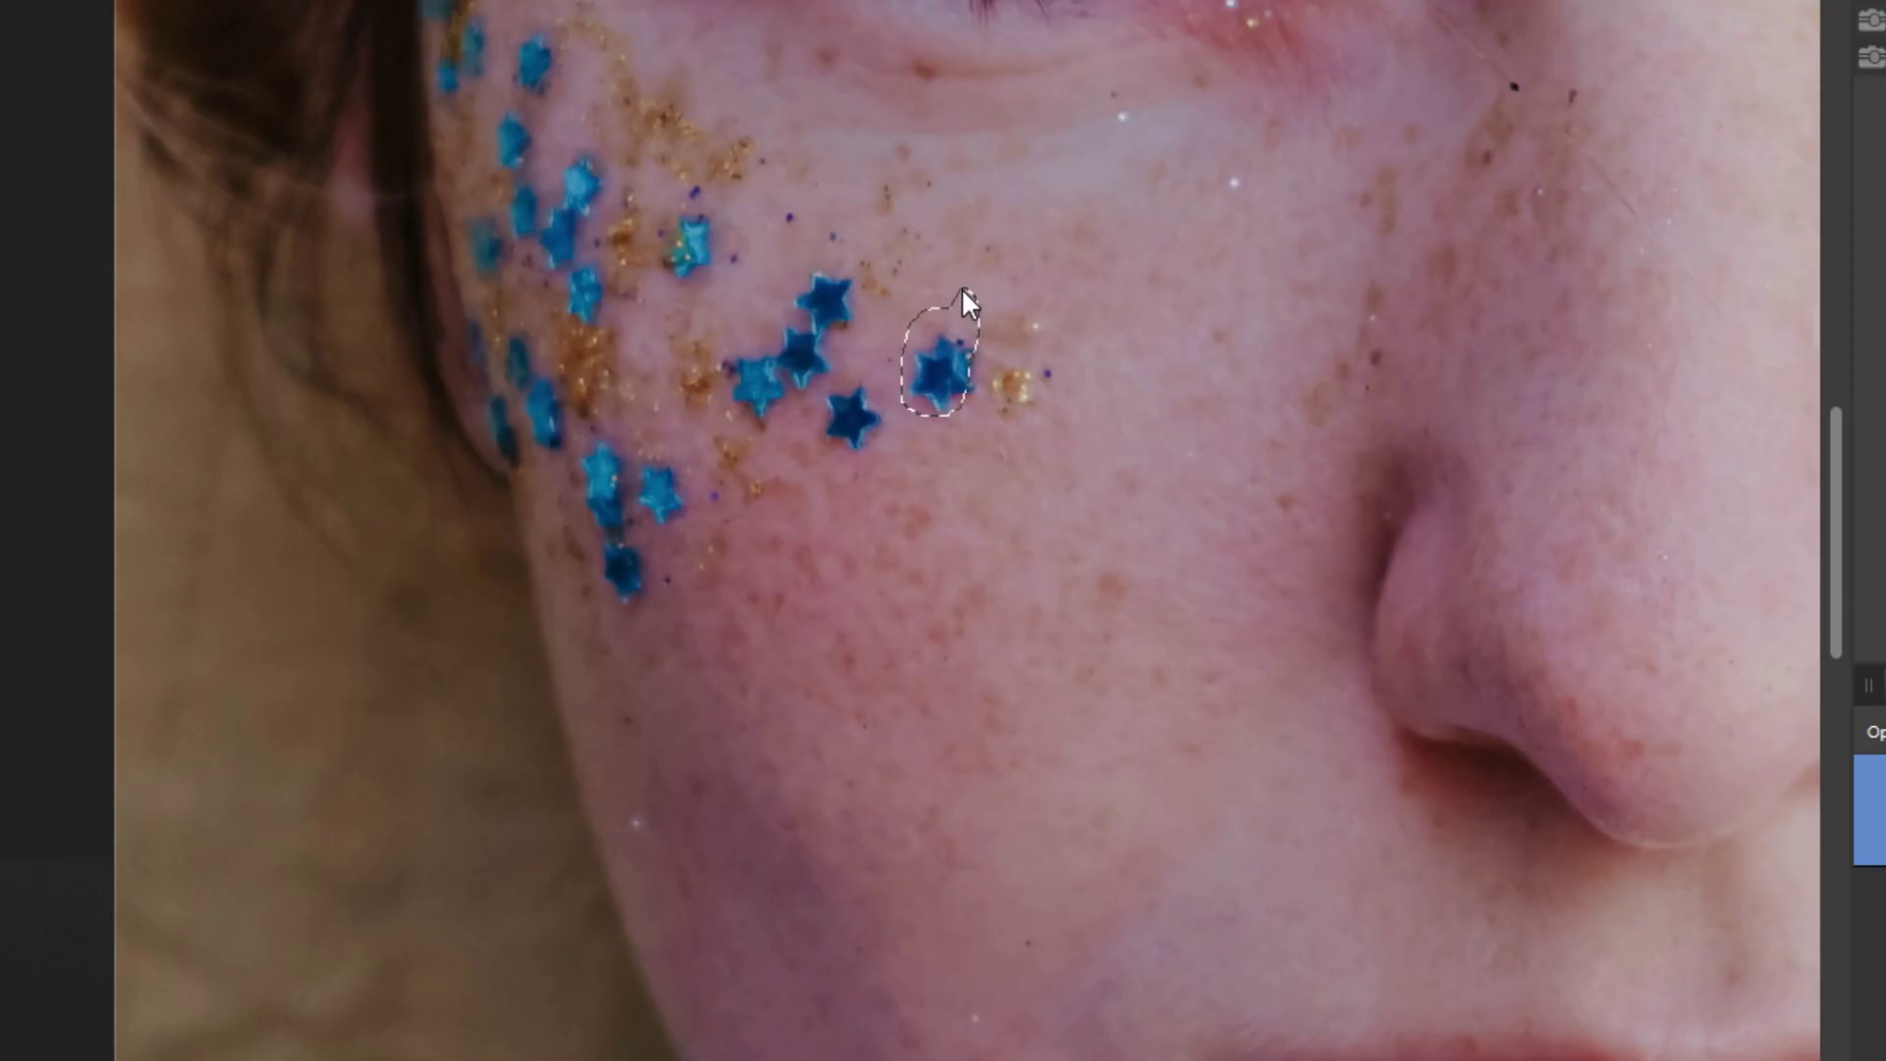
Patch out the blue star nearest the nose, the gold fleck beside it and their residue with clear cheek skin.
{"action": "mouse_move", "coordinate": [954, 391]}
{"action": "left_mouse_down"}
{"action": "mouse_move", "coordinate": [966, 523]}
{"action": "mouse_move", "coordinate": [904, 599]}
{"action": "left_mouse_up"}
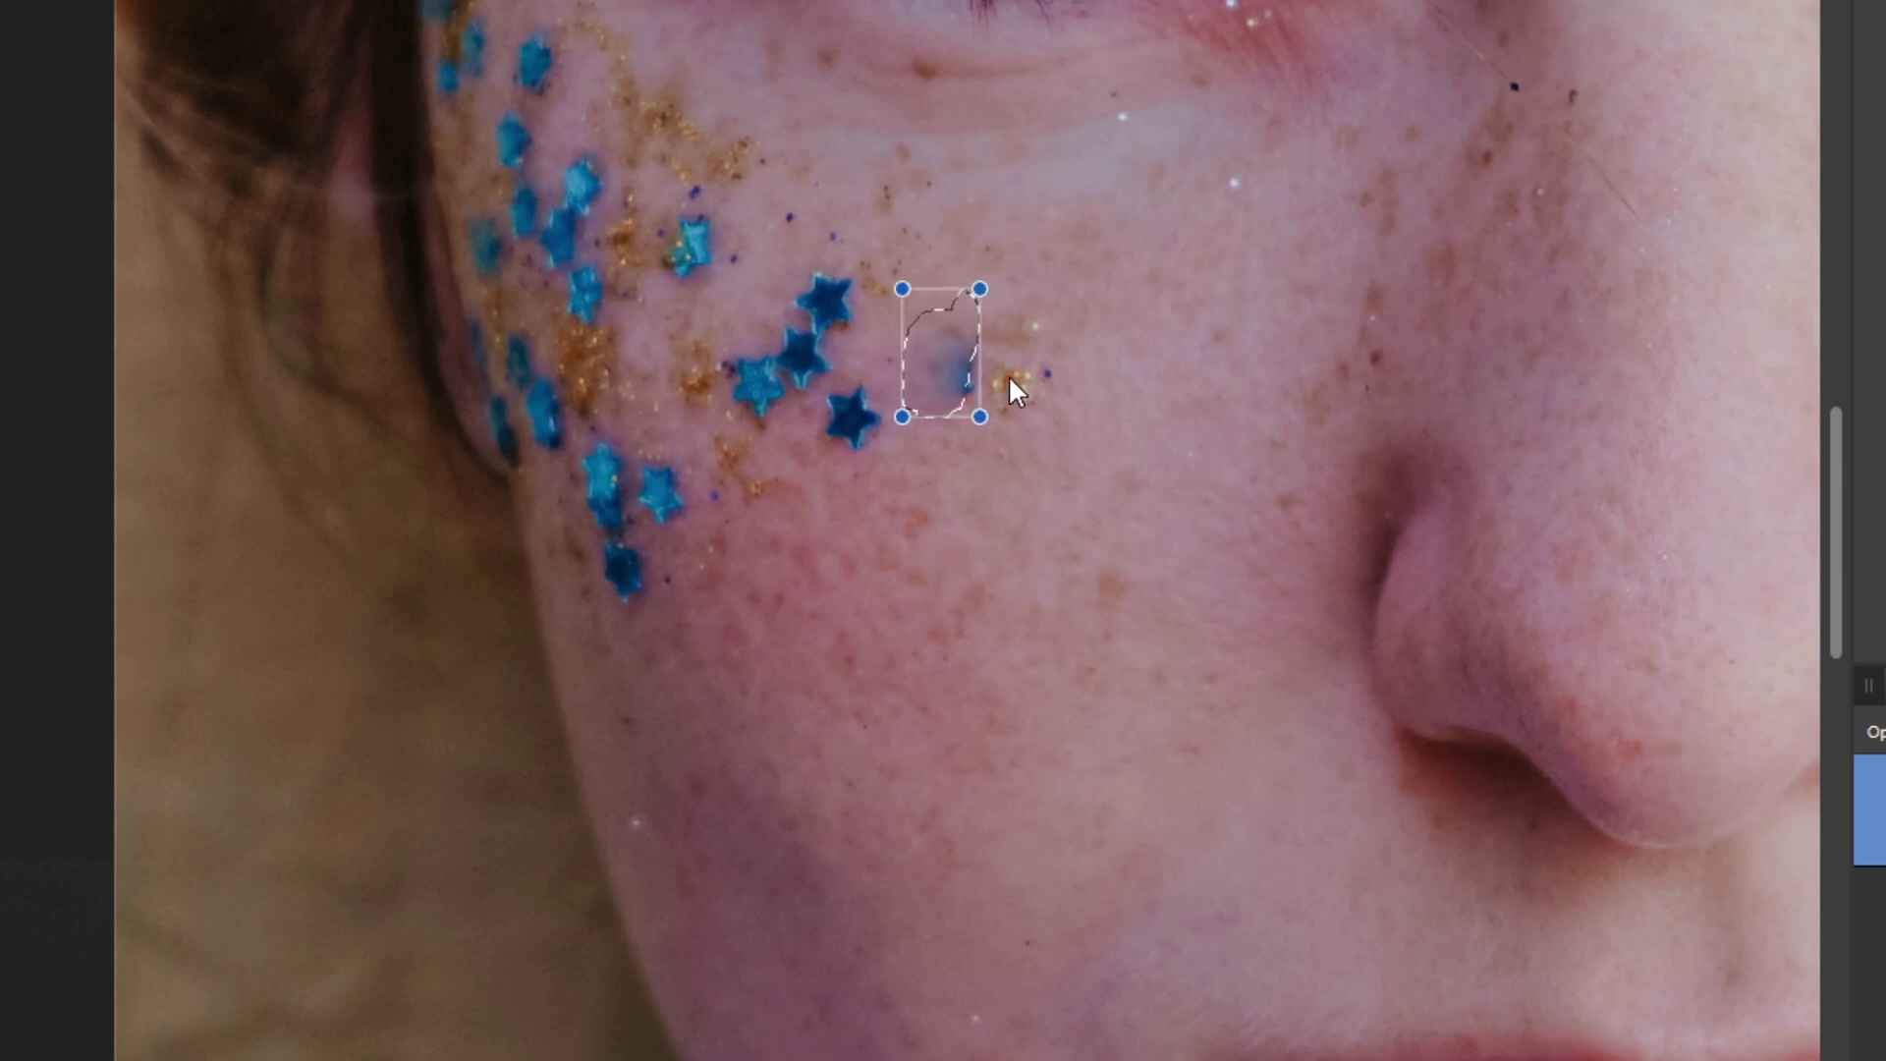
{"action": "mouse_move", "coordinate": [1029, 308]}
{"action": "left_mouse_down"}
{"action": "mouse_move", "coordinate": [987, 364]}
{"action": "mouse_move", "coordinate": [1031, 431]}
{"action": "mouse_move", "coordinate": [1065, 329]}
{"action": "mouse_move", "coordinate": [970, 416]}
{"action": "left_mouse_up"}
{"action": "left_click", "coordinate": [927, 529]}
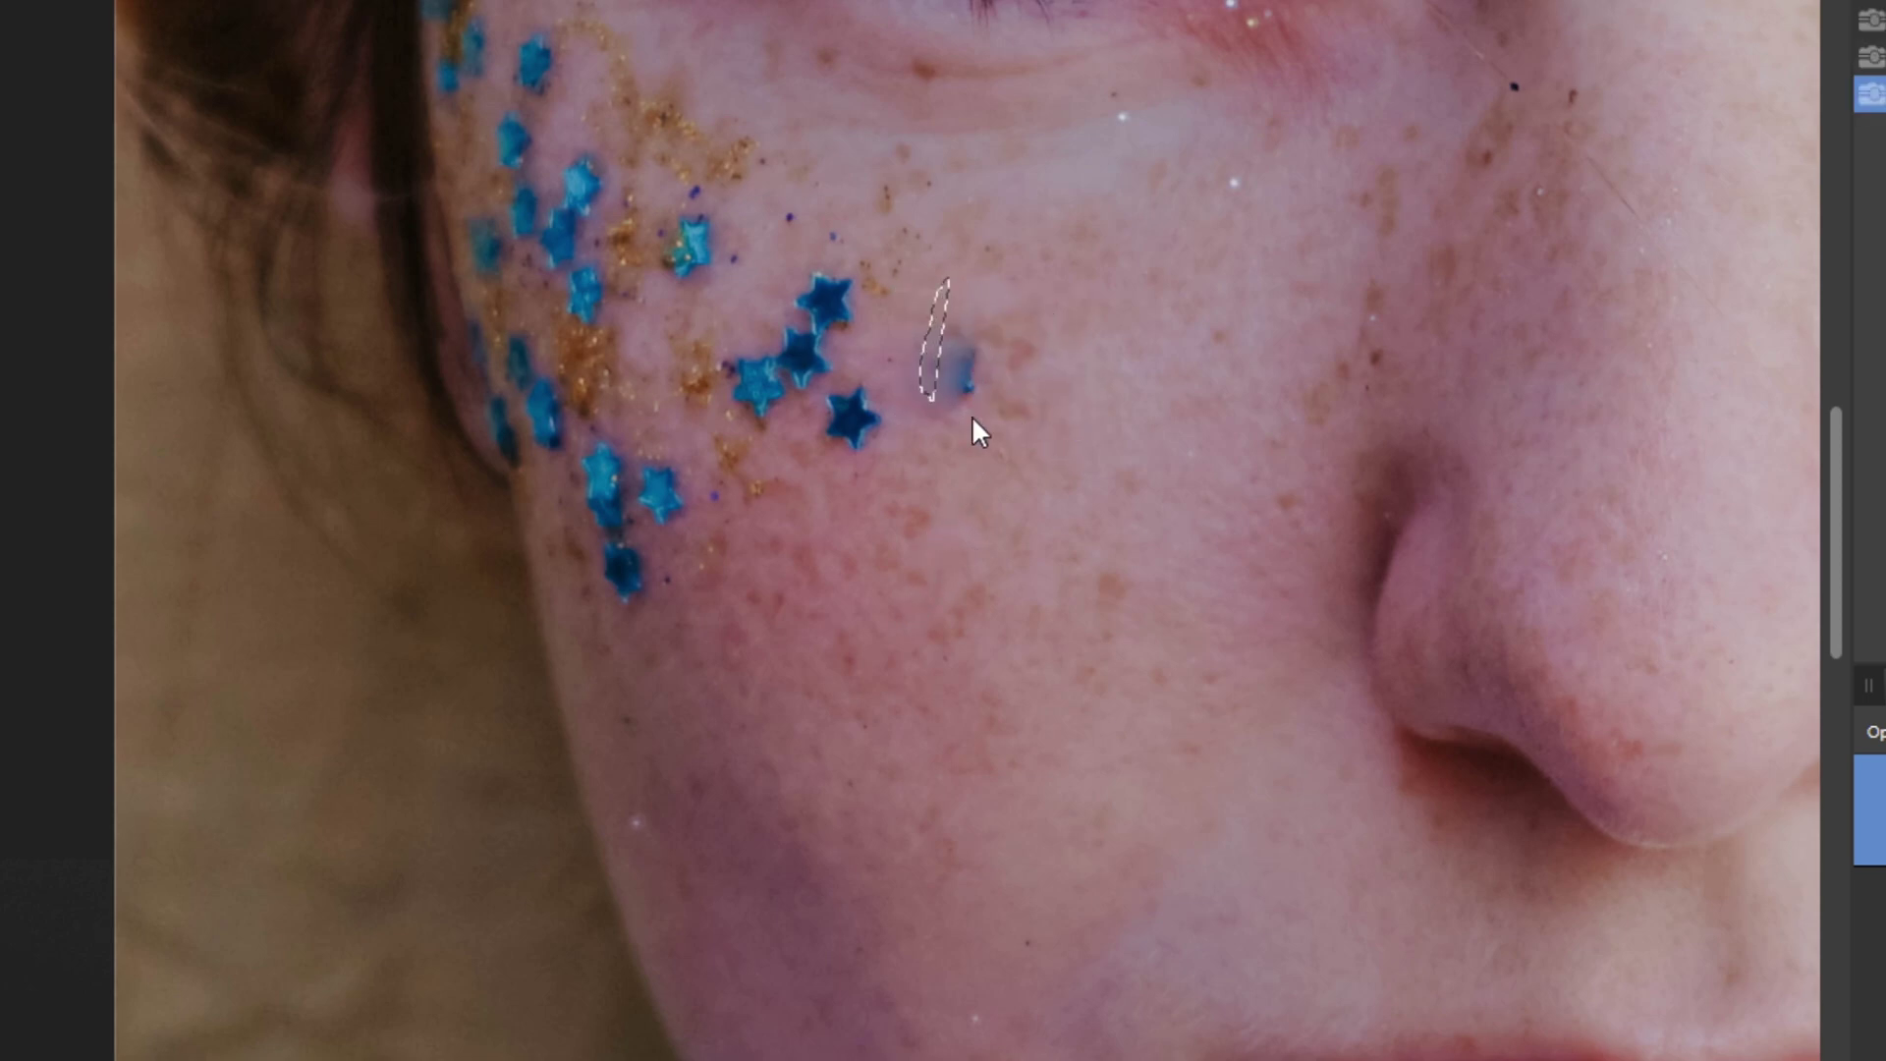
{"action": "left_click", "coordinate": [924, 525]}
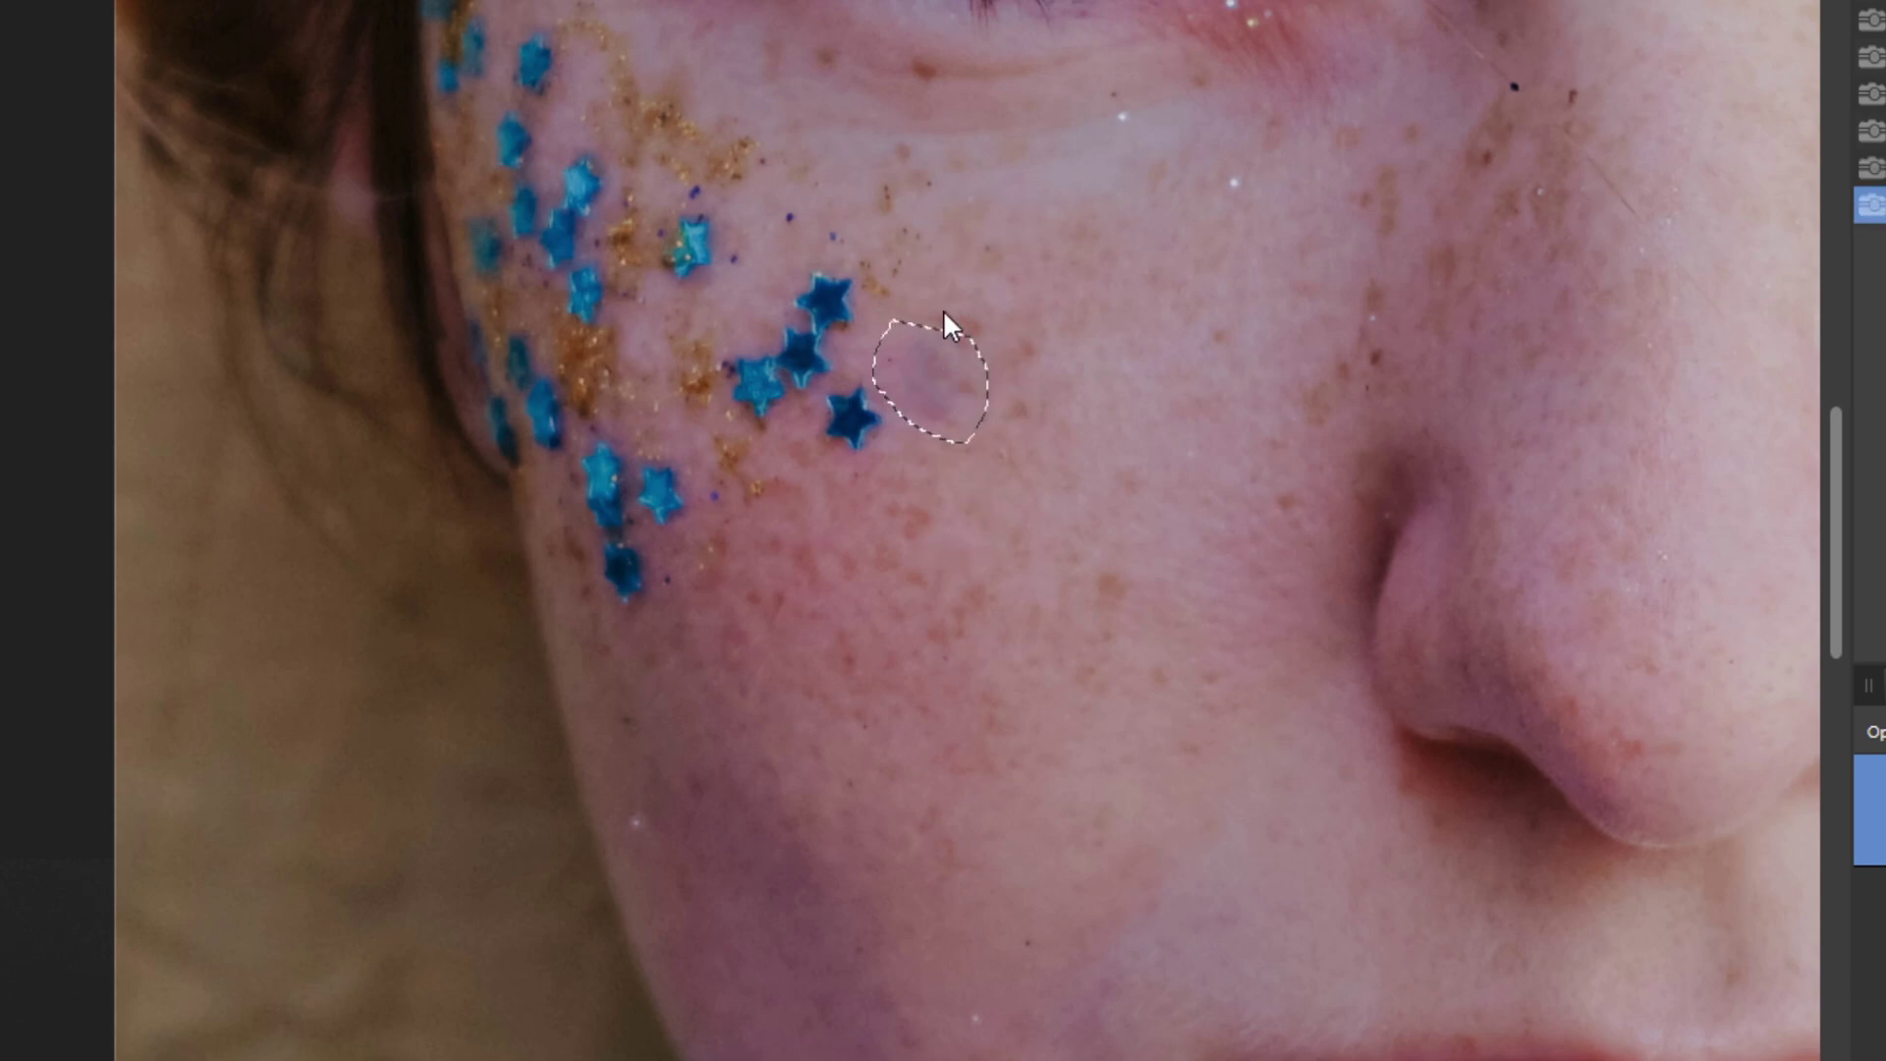
{"action": "left_click_drag", "start_coordinate": [943, 312], "coordinate": [892, 562]}
Patch out the next two dark blue stars, one below and one above the touching pair, using clear skin.
{"action": "left_click", "coordinate": [816, 403]}
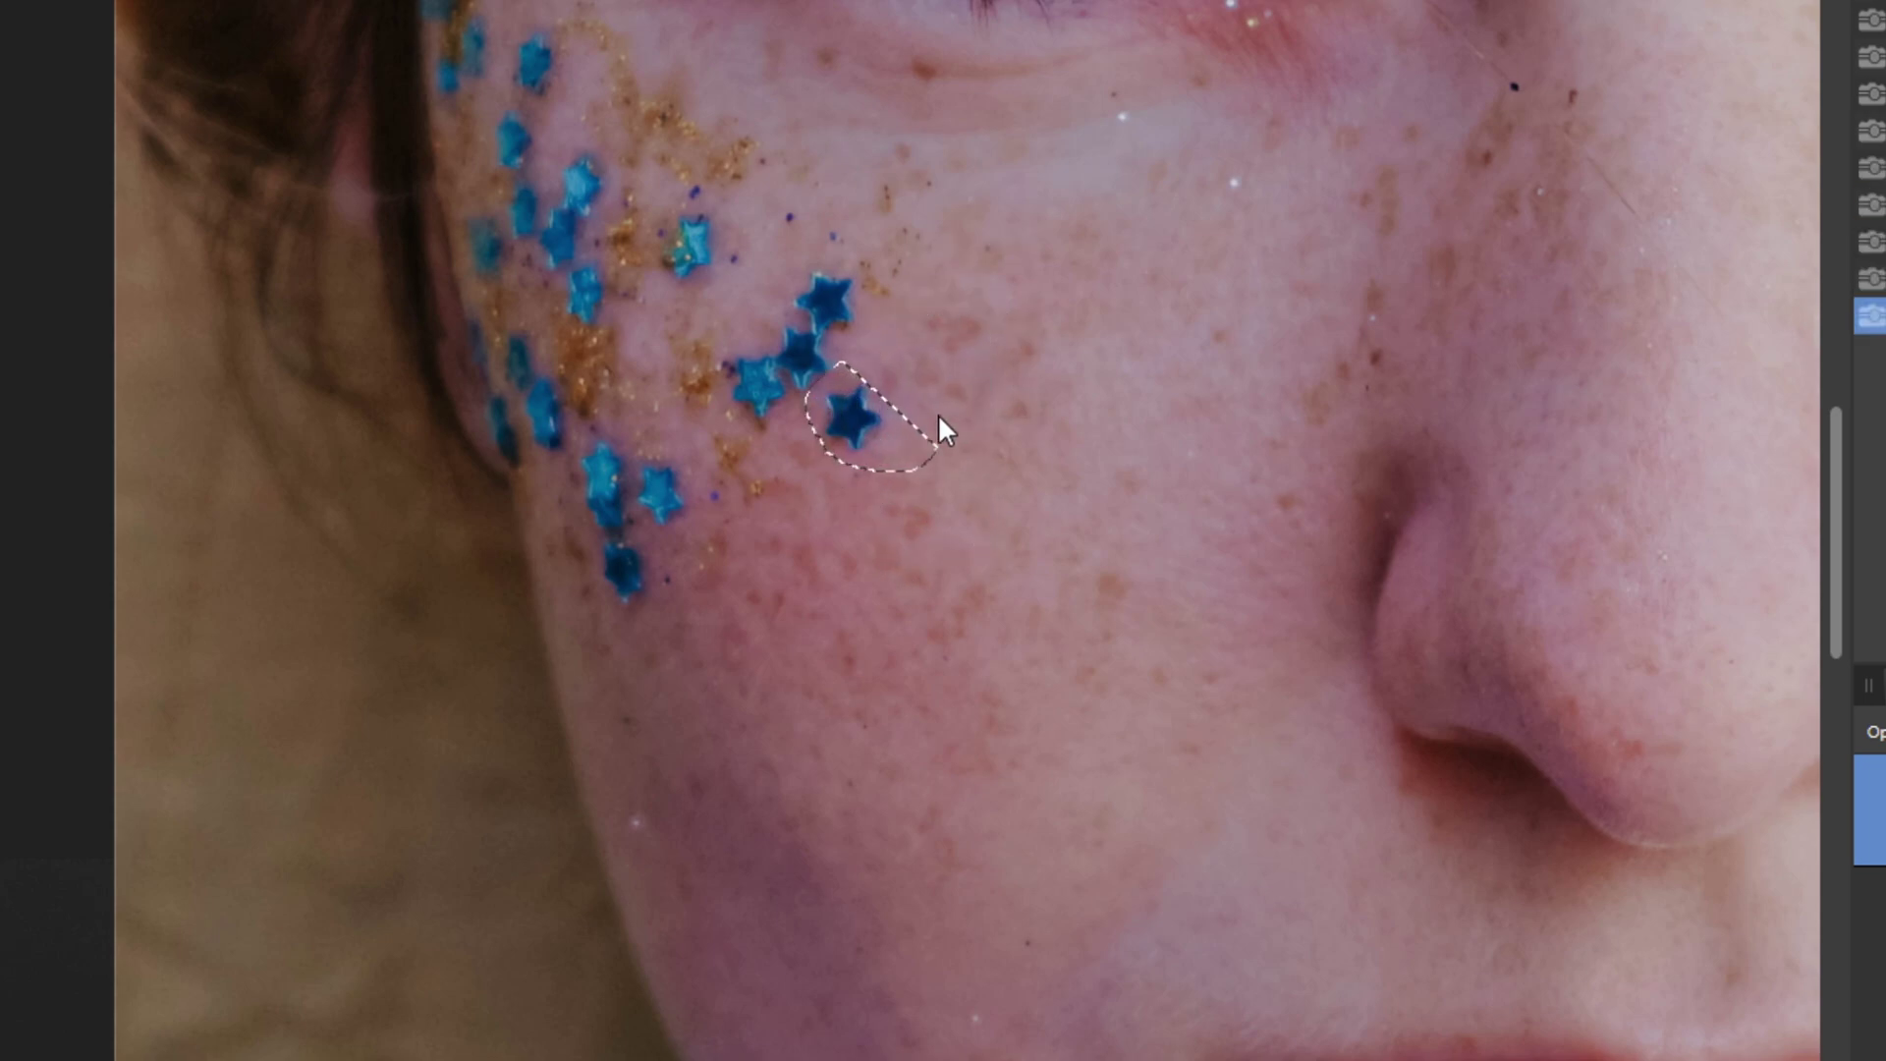
{"action": "left_click_drag", "start_coordinate": [939, 417], "coordinate": [935, 425]}
{"action": "left_click_drag", "start_coordinate": [817, 397], "coordinate": [828, 540]}
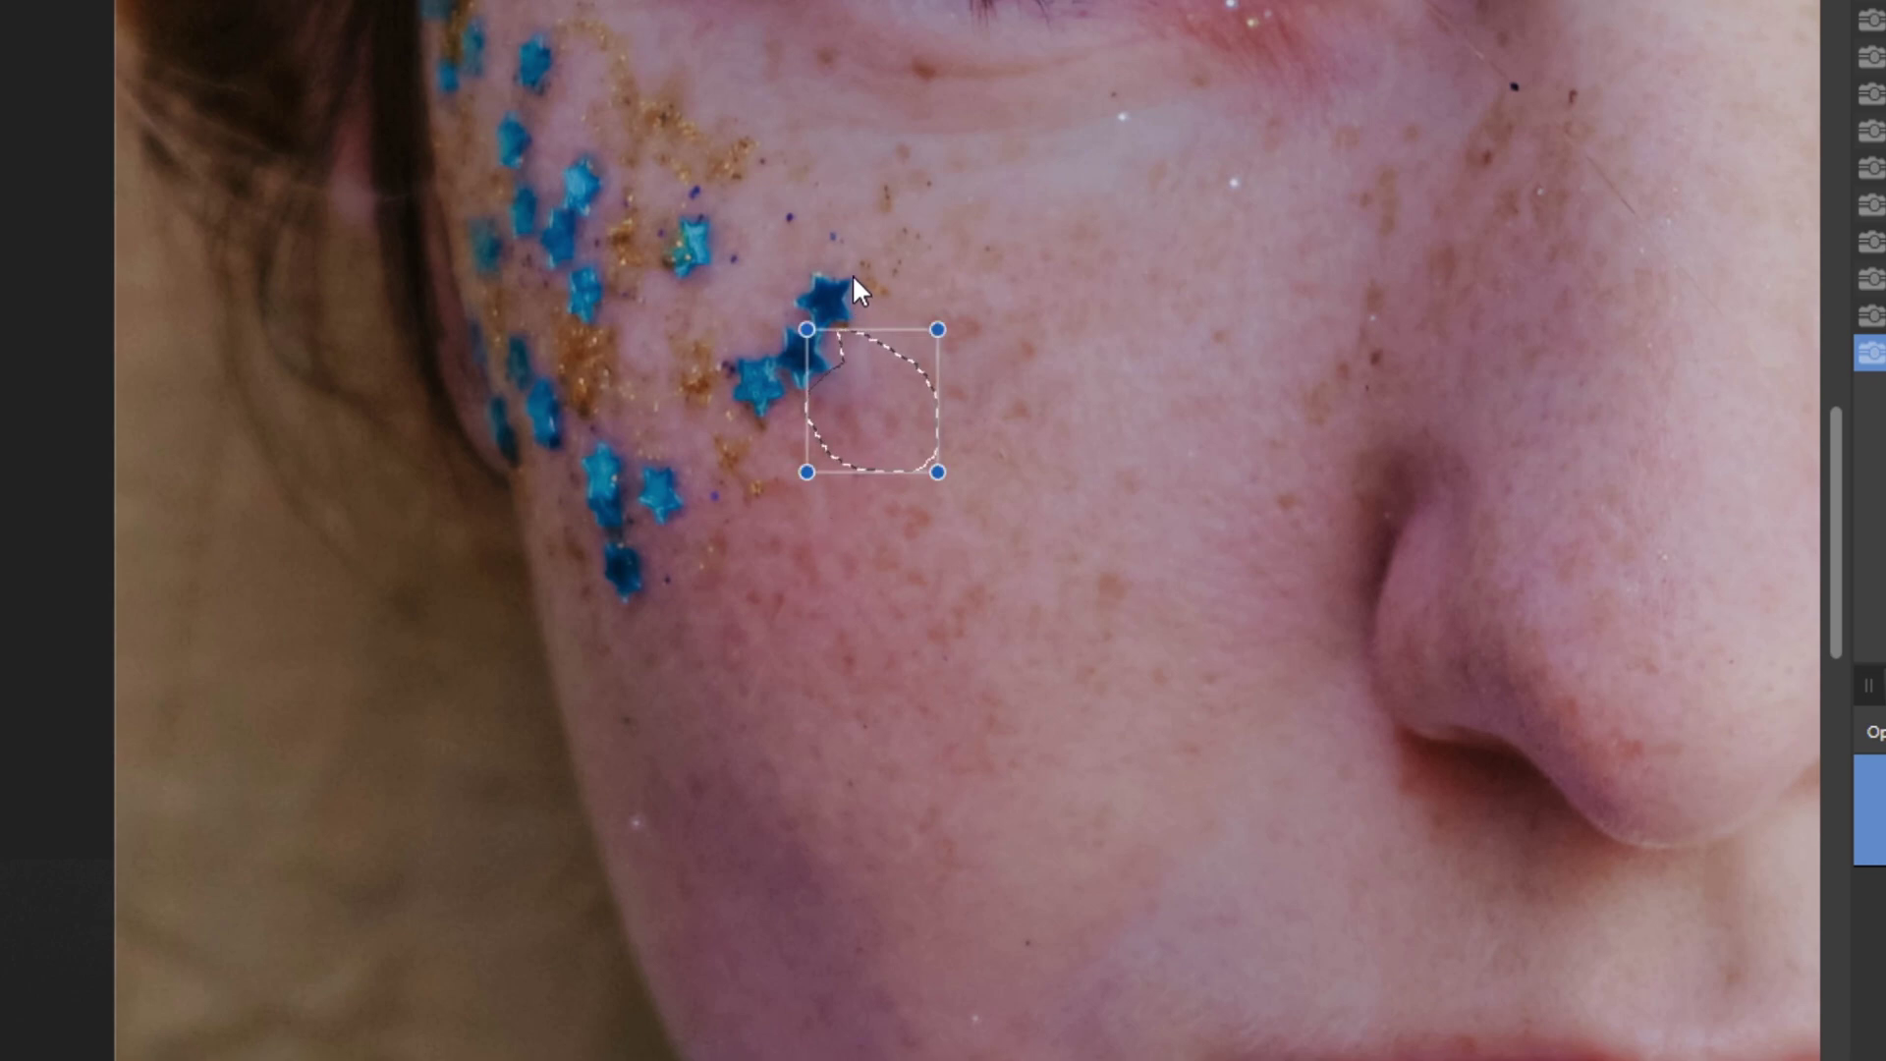
{"action": "mouse_move", "coordinate": [821, 235]}
{"action": "left_mouse_down"}
{"action": "mouse_move", "coordinate": [794, 280]}
{"action": "mouse_move", "coordinate": [830, 349]}
{"action": "left_mouse_up"}
{"action": "mouse_move", "coordinate": [825, 208]}
{"action": "left_mouse_down"}
{"action": "mouse_move", "coordinate": [963, 326]}
{"action": "mouse_move", "coordinate": [988, 414]}
{"action": "mouse_move", "coordinate": [971, 422]}
{"action": "left_mouse_up"}
{"action": "key", "text": "ctrl+d"}
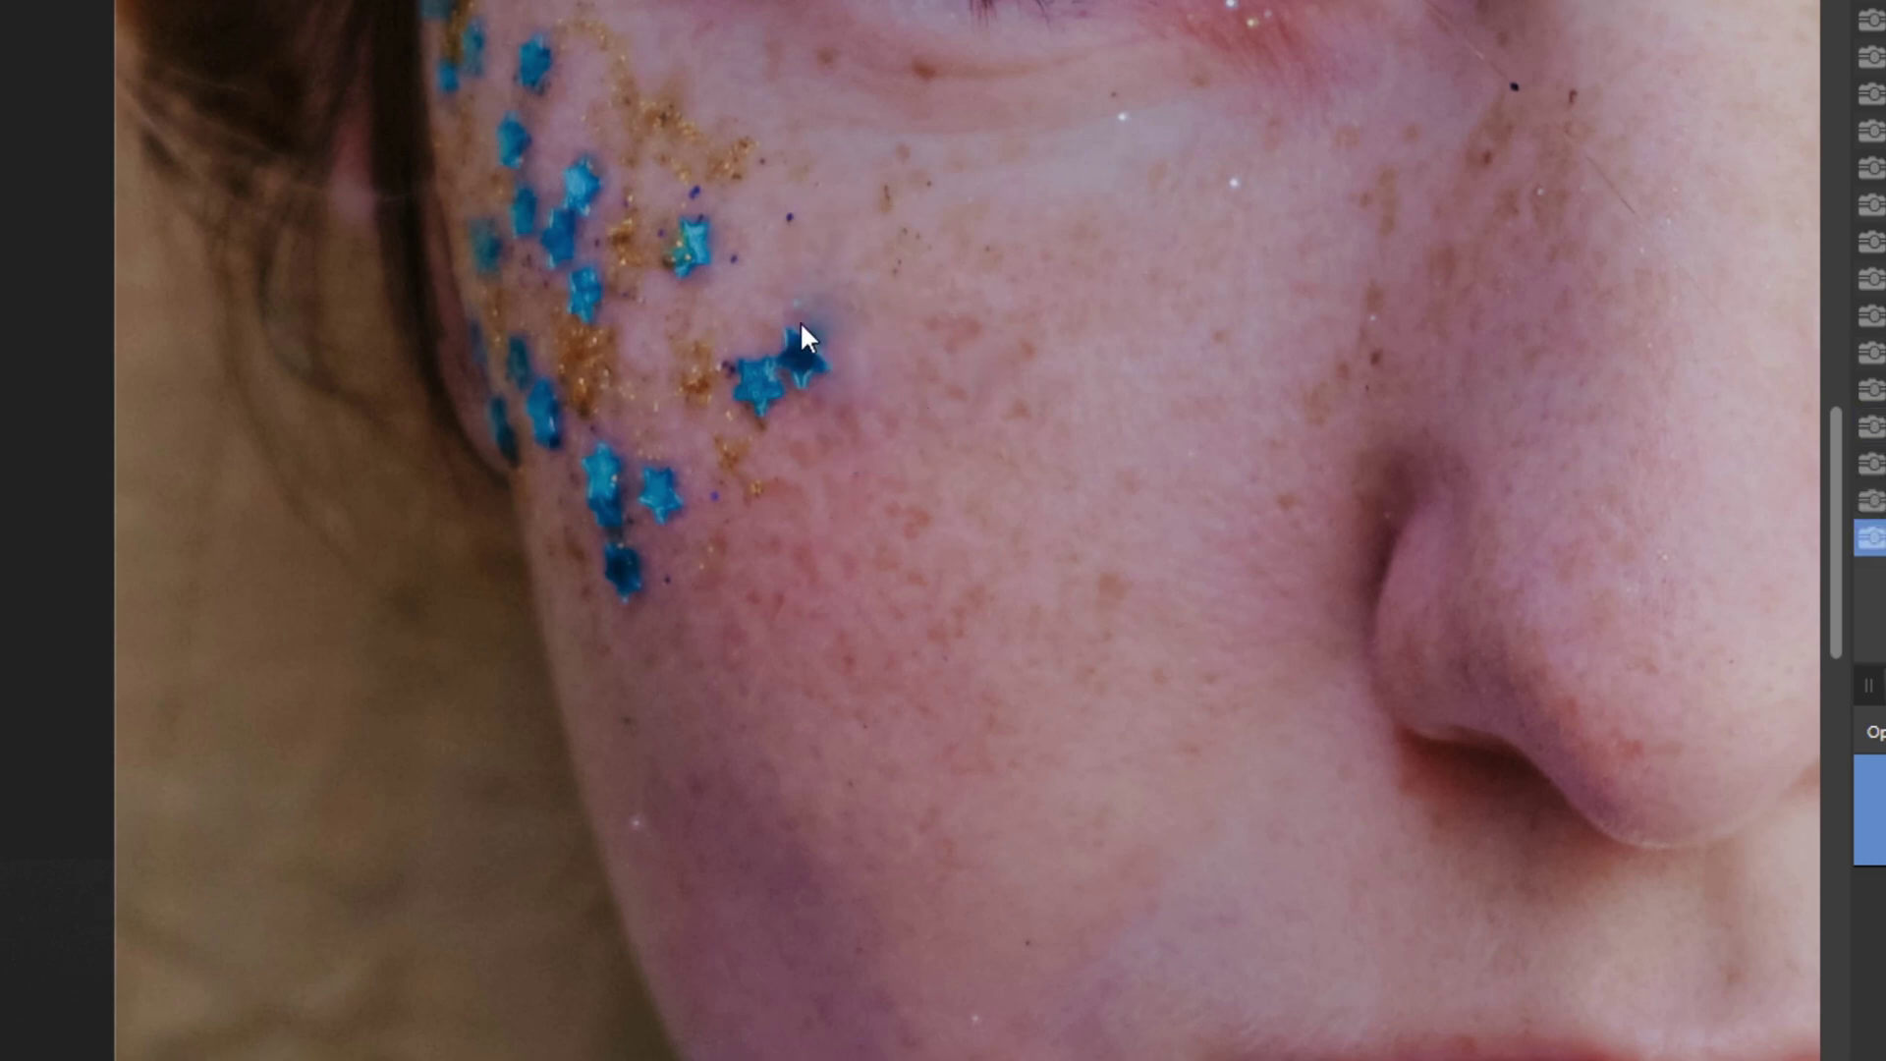
Patch out the two touching blue stars in the middle of the cheek and the dark traces around them.
{"action": "left_click_drag", "start_coordinate": [799, 285], "coordinate": [769, 521]}
{"action": "left_click", "coordinate": [852, 476]}
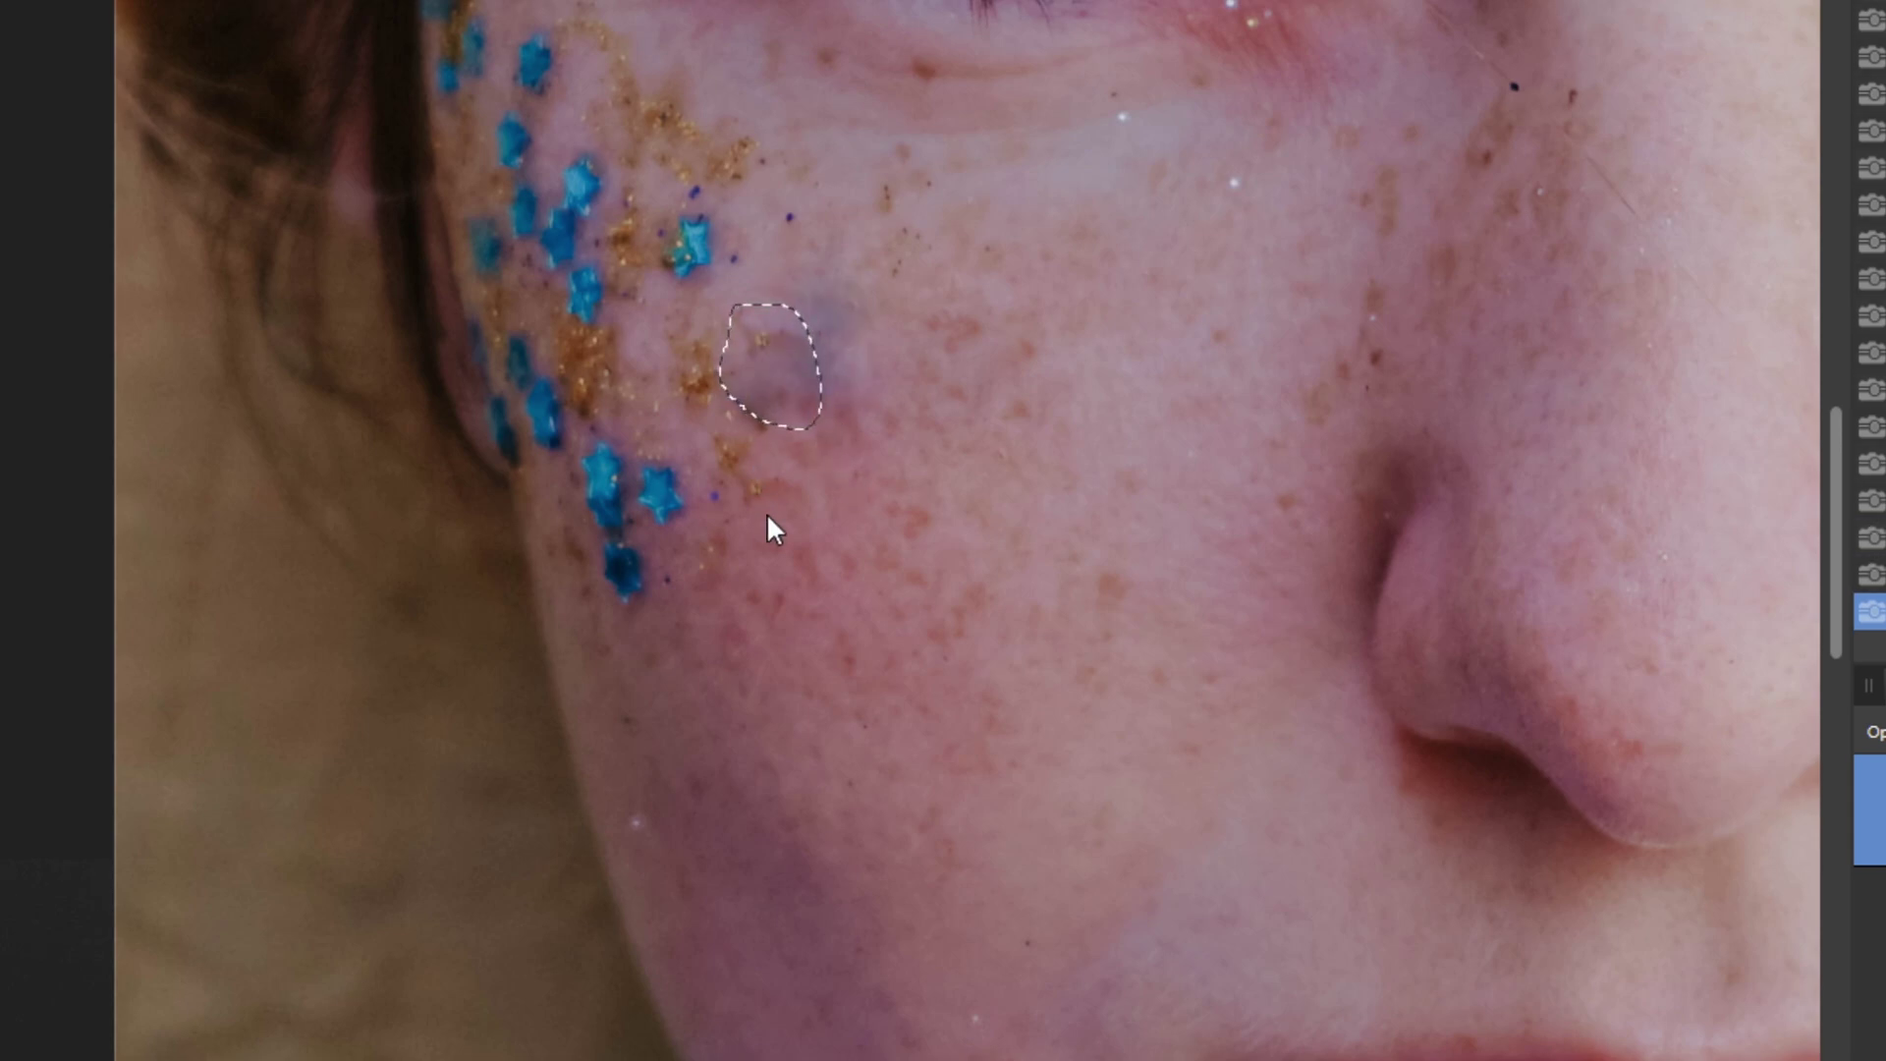
{"action": "key", "text": "ctrl+d"}
{"action": "left_click_drag", "start_coordinate": [824, 250], "coordinate": [822, 440]}
{"action": "left_click_drag", "start_coordinate": [720, 321], "coordinate": [815, 516]}
Patch out the gold flecks below the removed stars and the small dark trace above them.
{"action": "left_click_drag", "start_coordinate": [711, 426], "coordinate": [719, 491]}
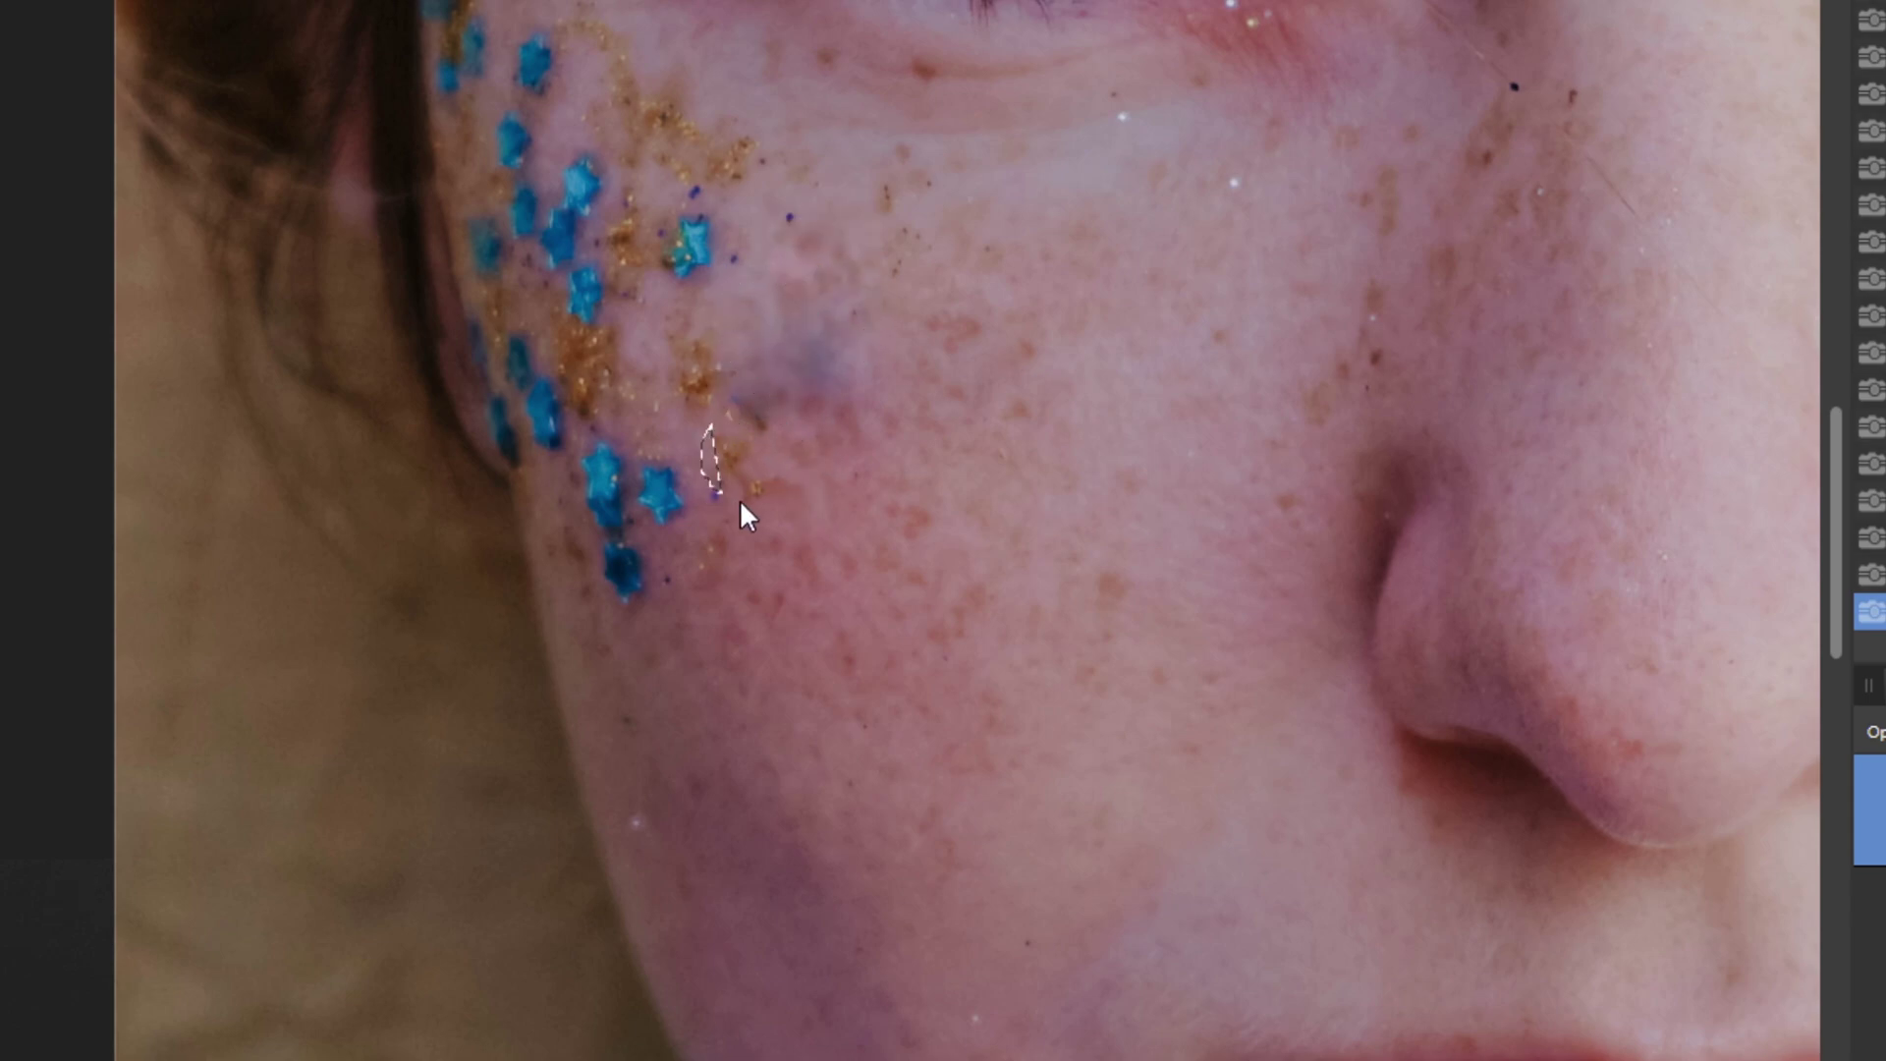
{"action": "left_click", "coordinate": [804, 528]}
{"action": "key", "text": "ctrl+d"}
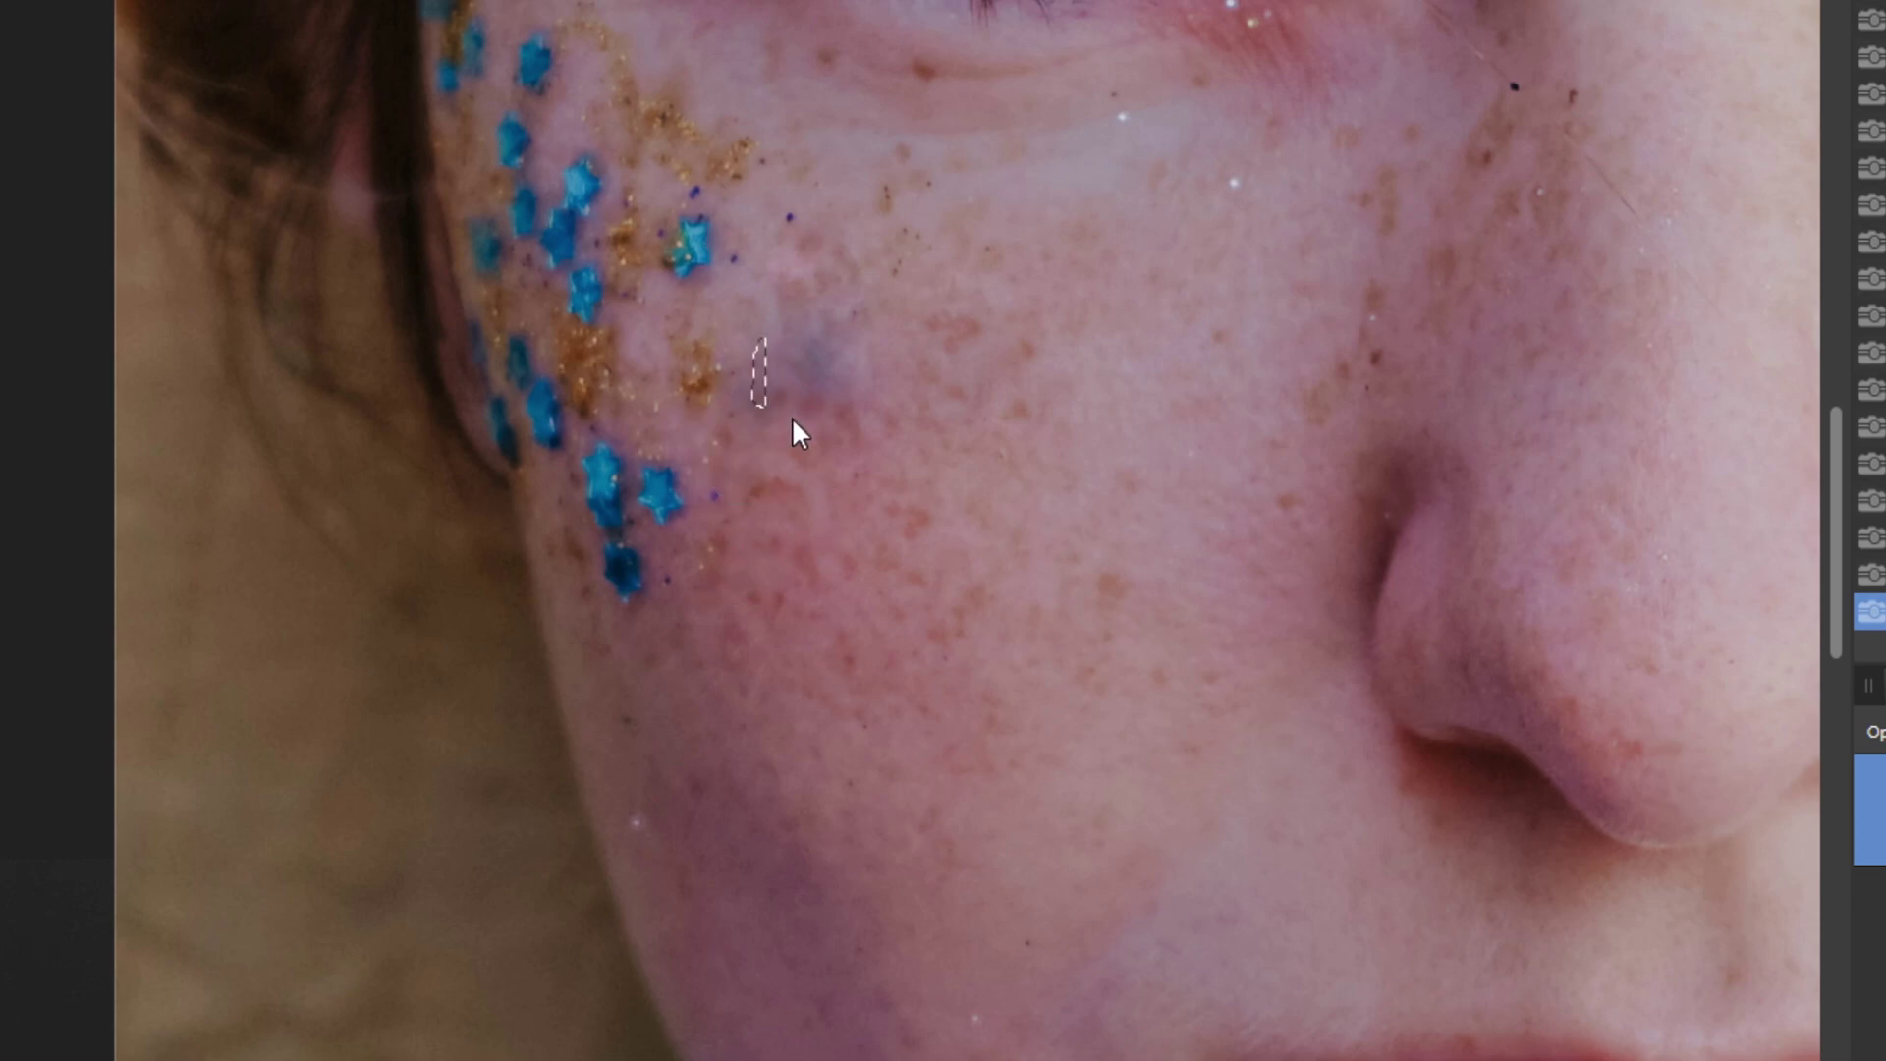
{"action": "key", "text": "ctrl+d"}
Even out the bluish discoloration where the touching stars were with repeated small patches from the reddish skin below.
{"action": "left_click_drag", "start_coordinate": [786, 295], "coordinate": [775, 297]}
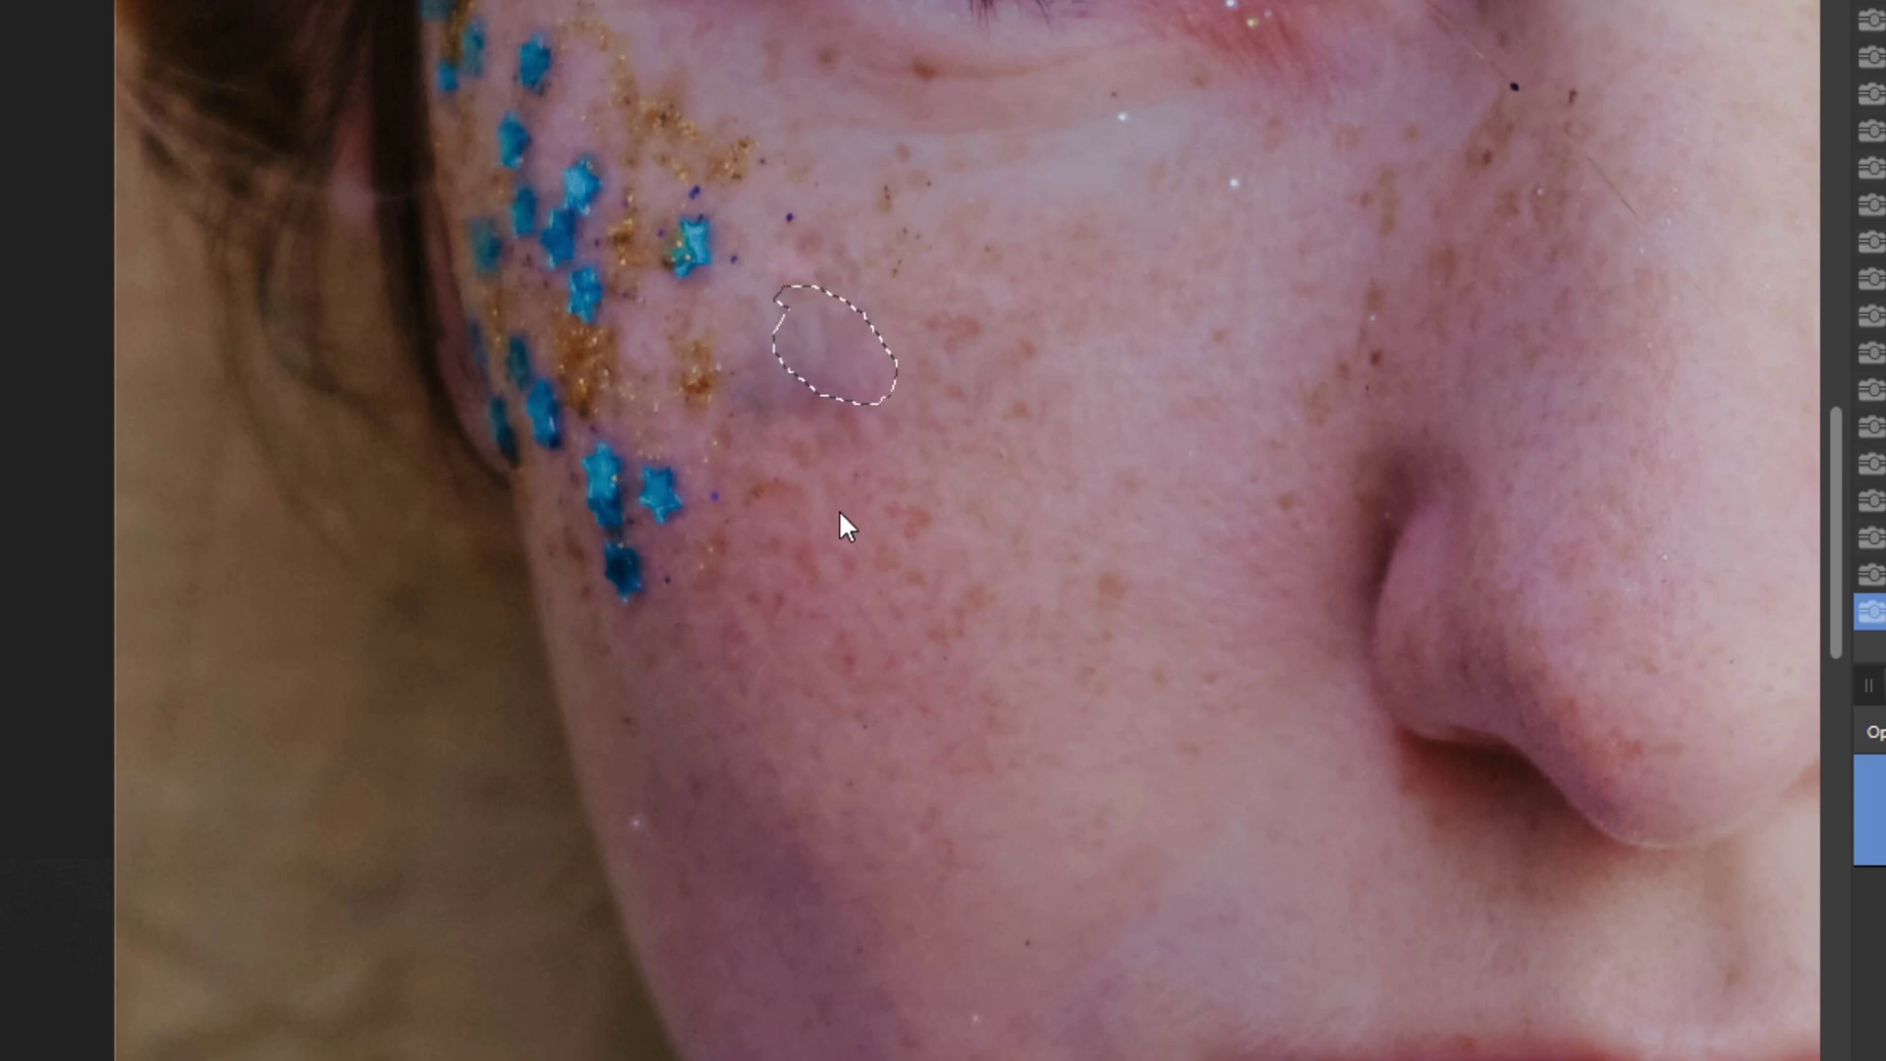
{"action": "left_click", "coordinate": [797, 527]}
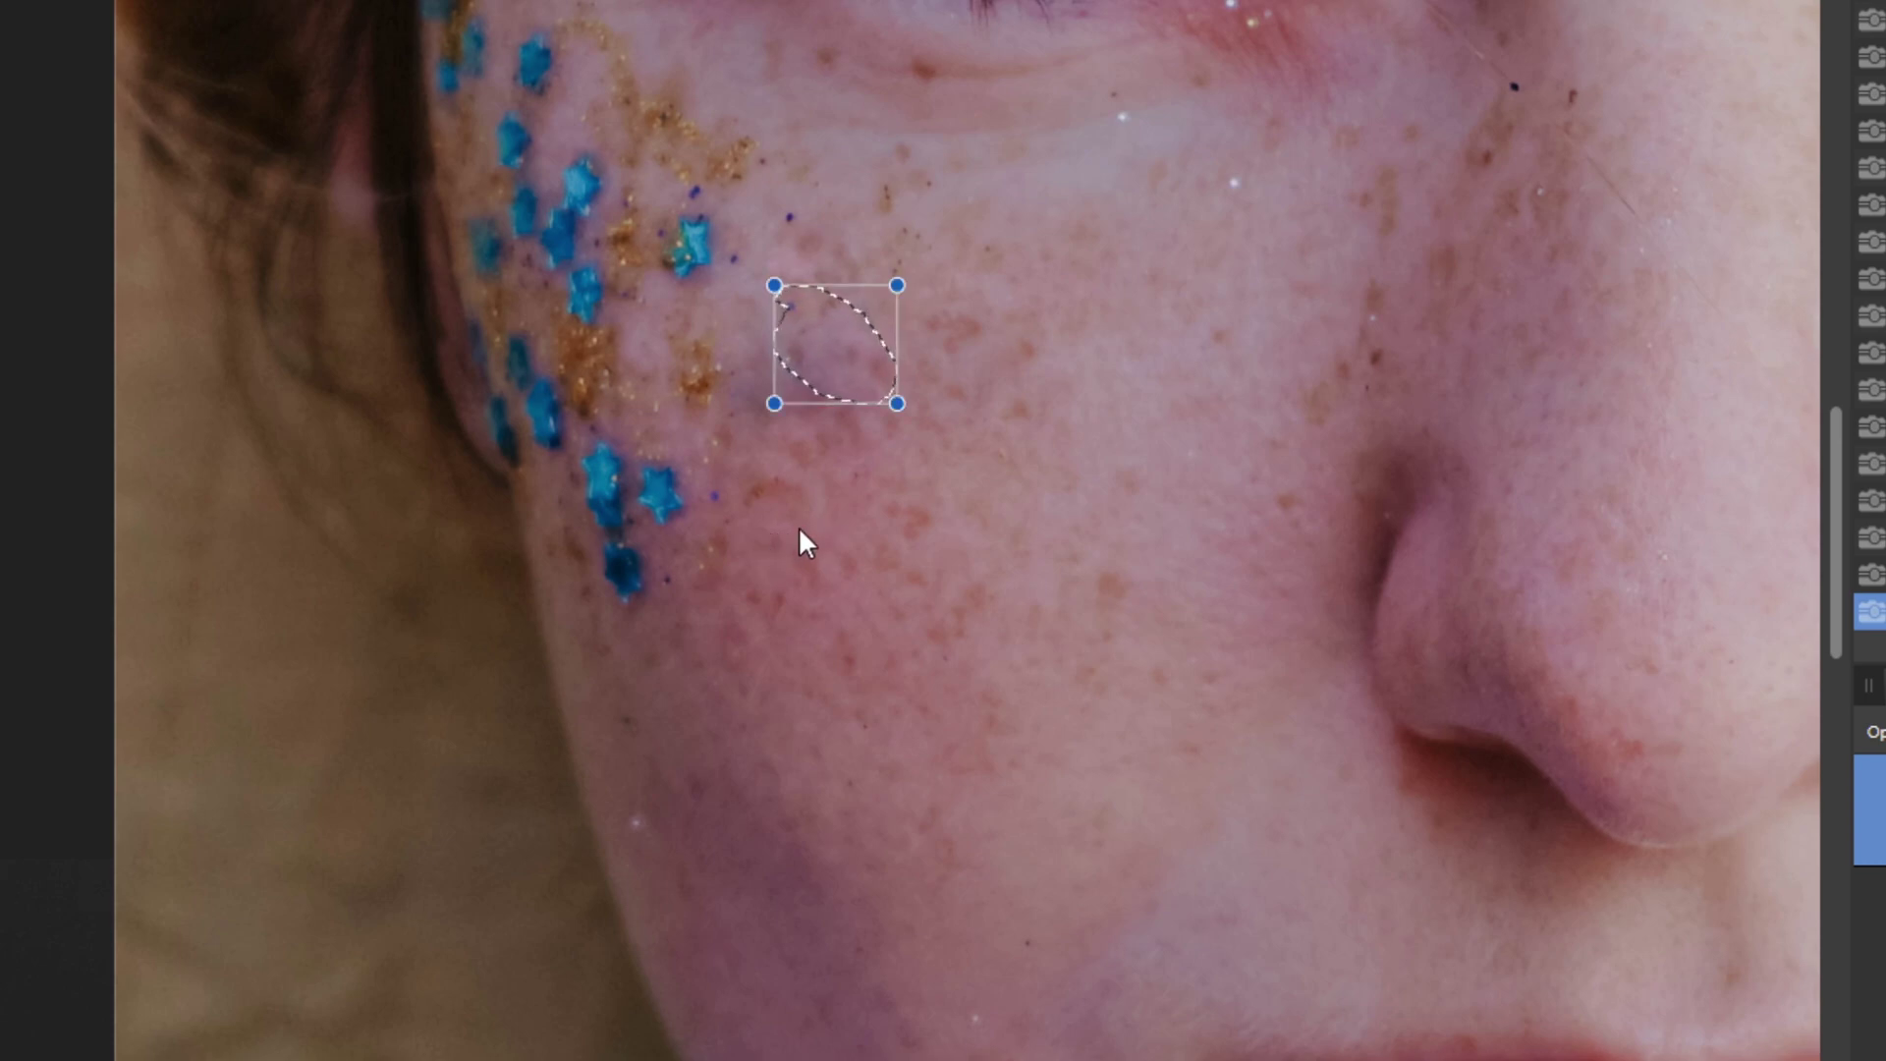
{"action": "key", "text": "ctrl+d"}
{"action": "left_click_drag", "start_coordinate": [816, 352], "coordinate": [762, 330]}
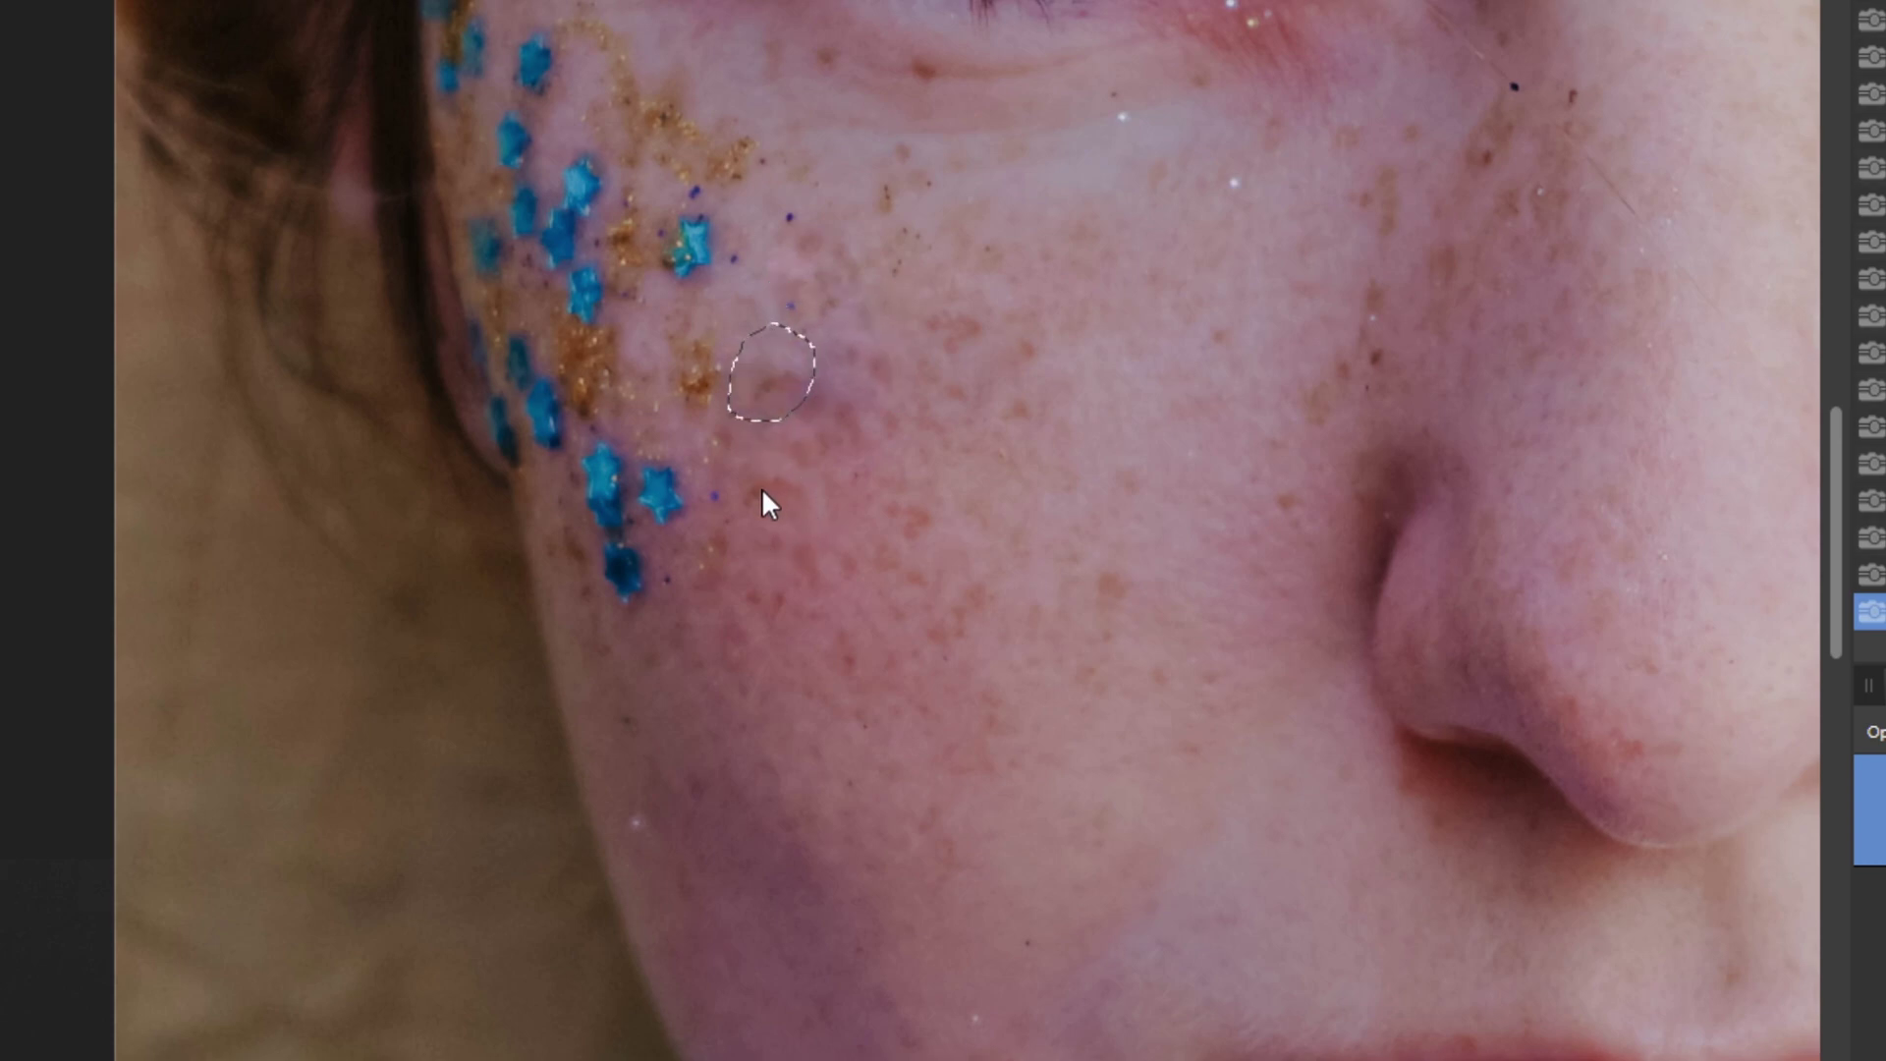
{"action": "left_click", "coordinate": [796, 526]}
{"action": "key", "text": "ctrl+d"}
{"action": "left_click", "coordinate": [823, 468]}
{"action": "key", "text": "ctrl+d"}
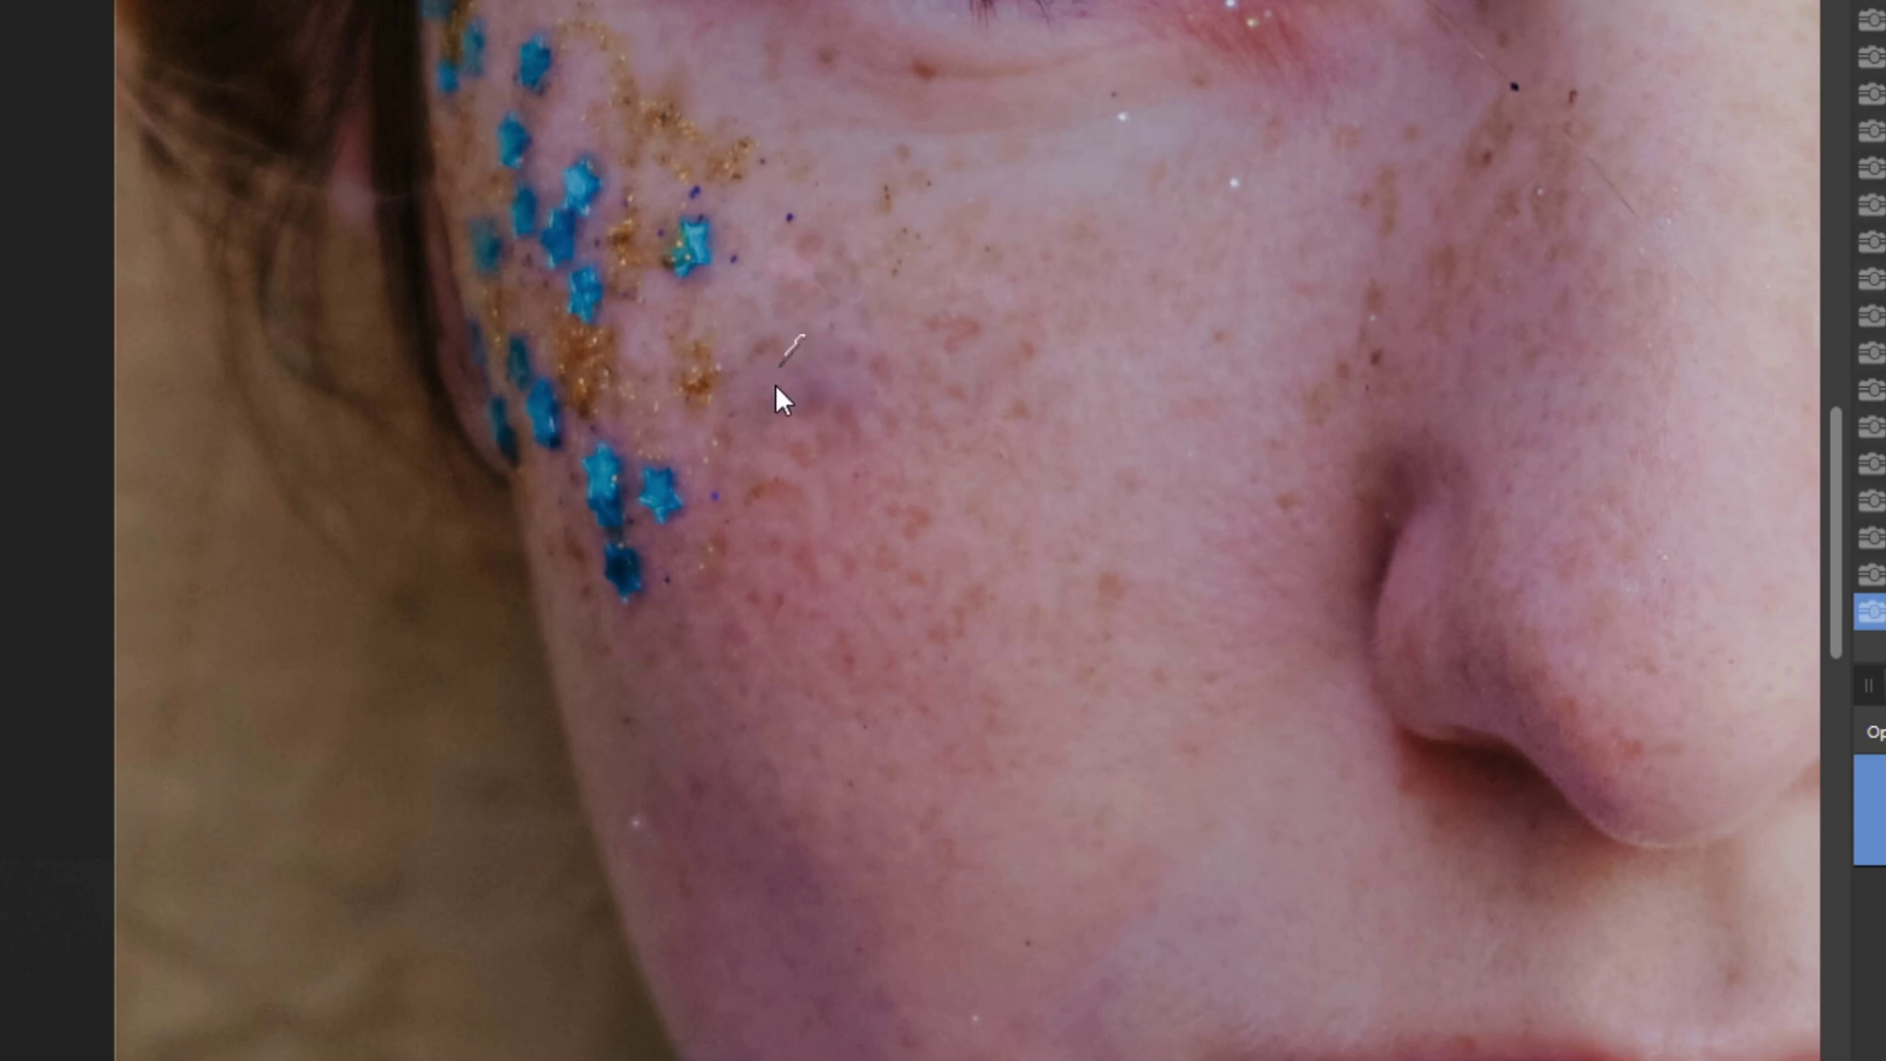
{"action": "left_click", "coordinate": [827, 440]}
{"action": "key", "text": "ctrl+d"}
Patch out the gold glitter clump and the small flecks beside the lower blue stars with clear skin.
{"action": "left_click_drag", "start_coordinate": [685, 327], "coordinate": [689, 400]}
{"action": "left_click", "coordinate": [787, 497]}
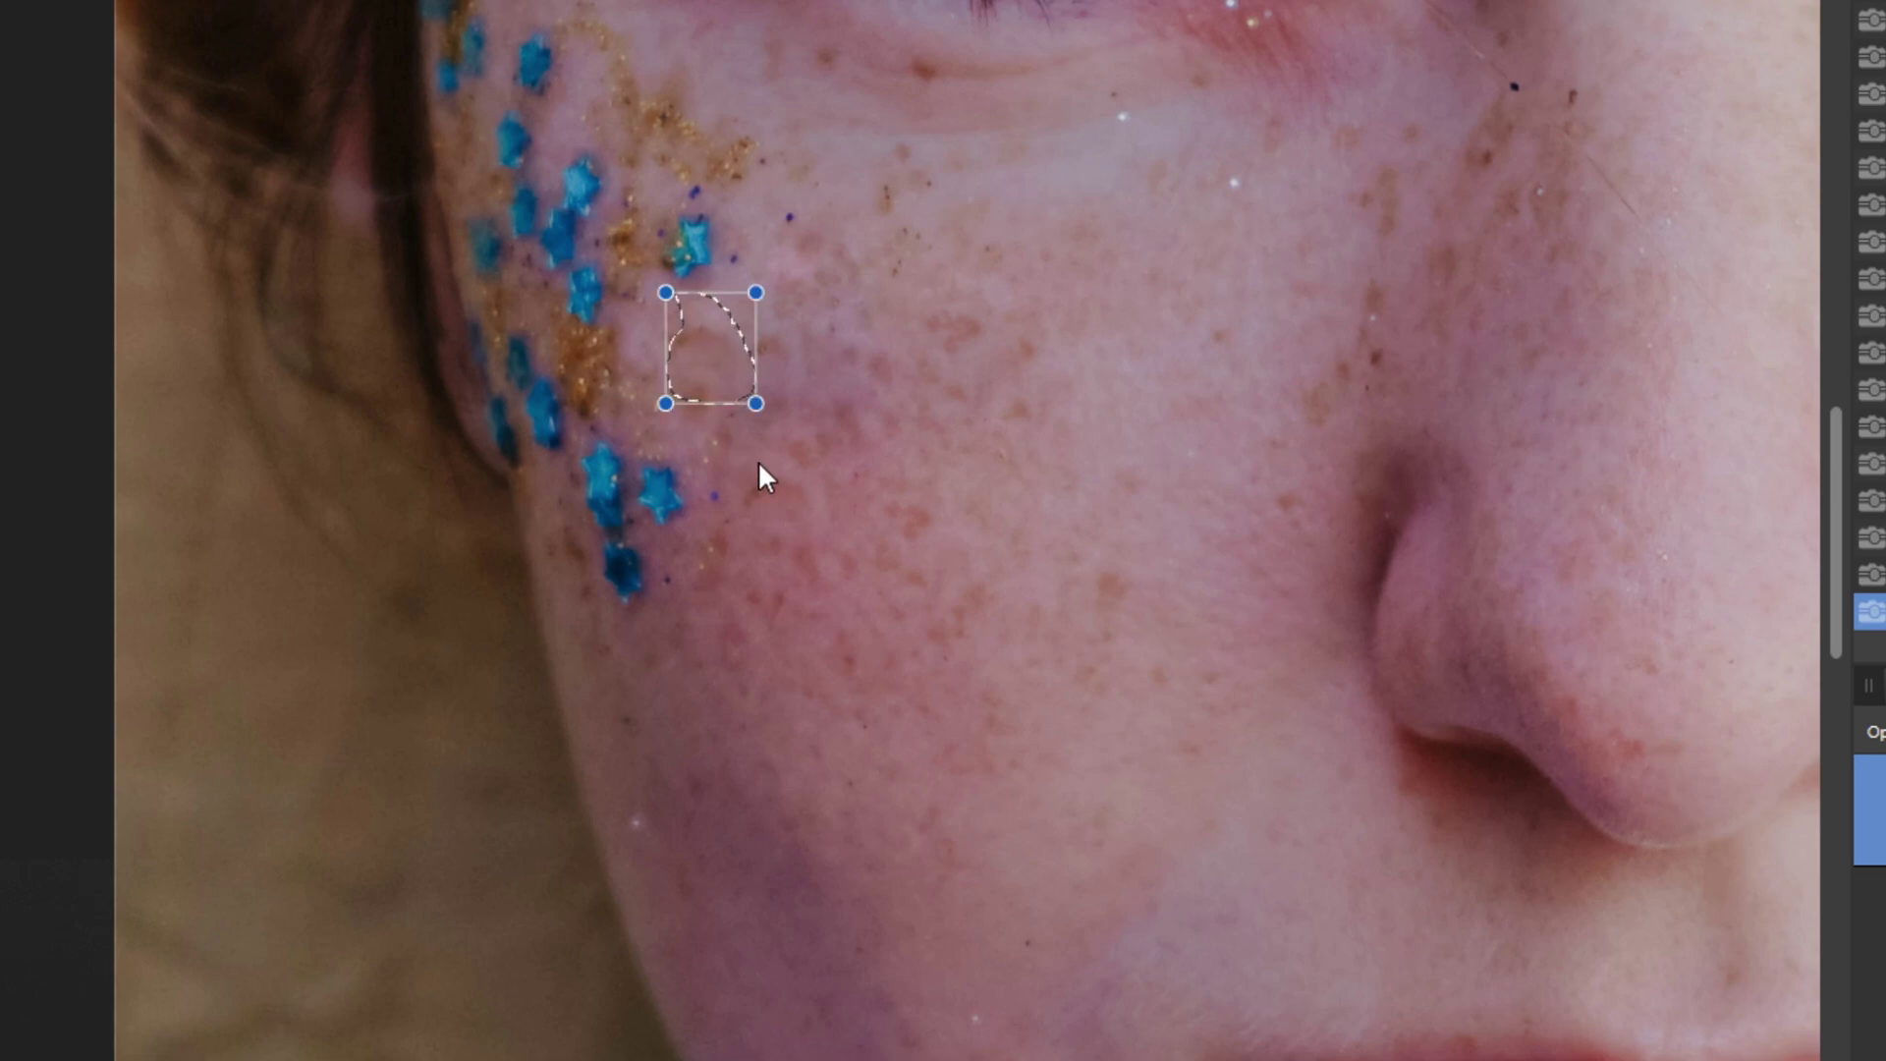
{"action": "key", "text": "ctrl+d"}
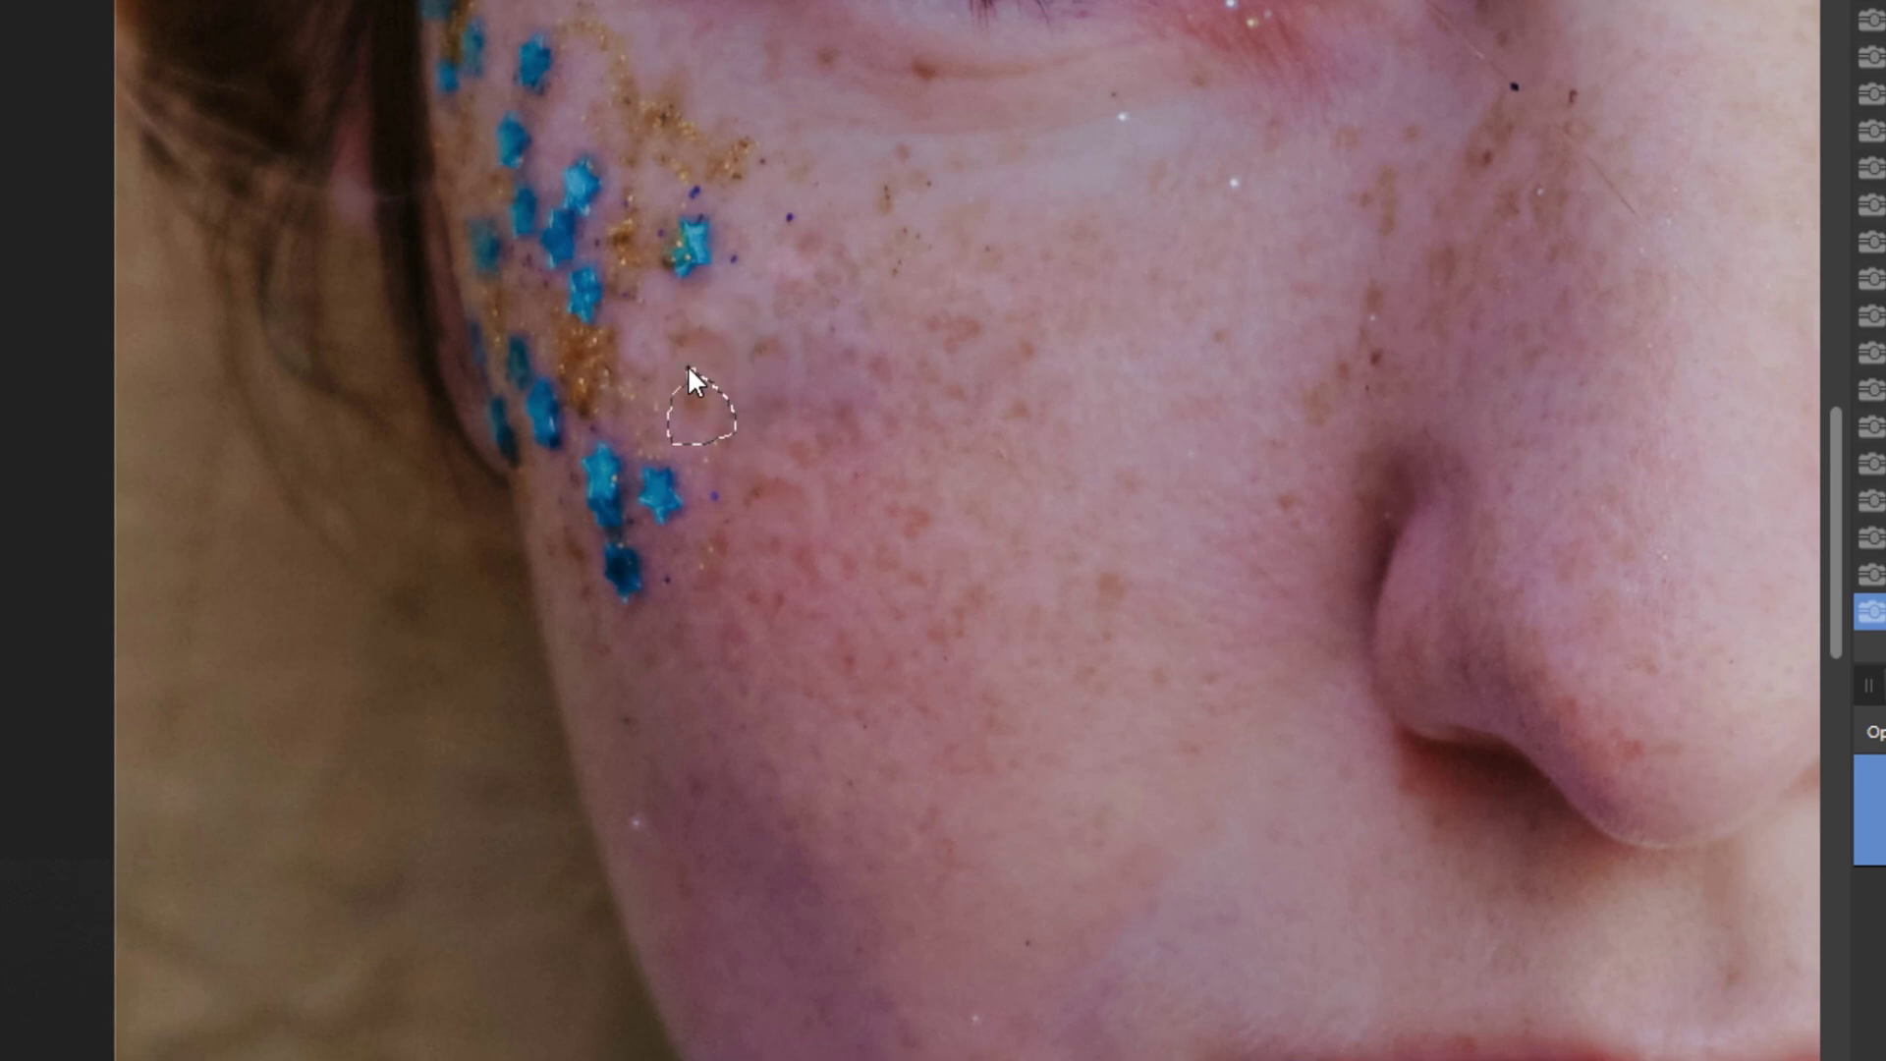
{"action": "left_click", "coordinate": [800, 524]}
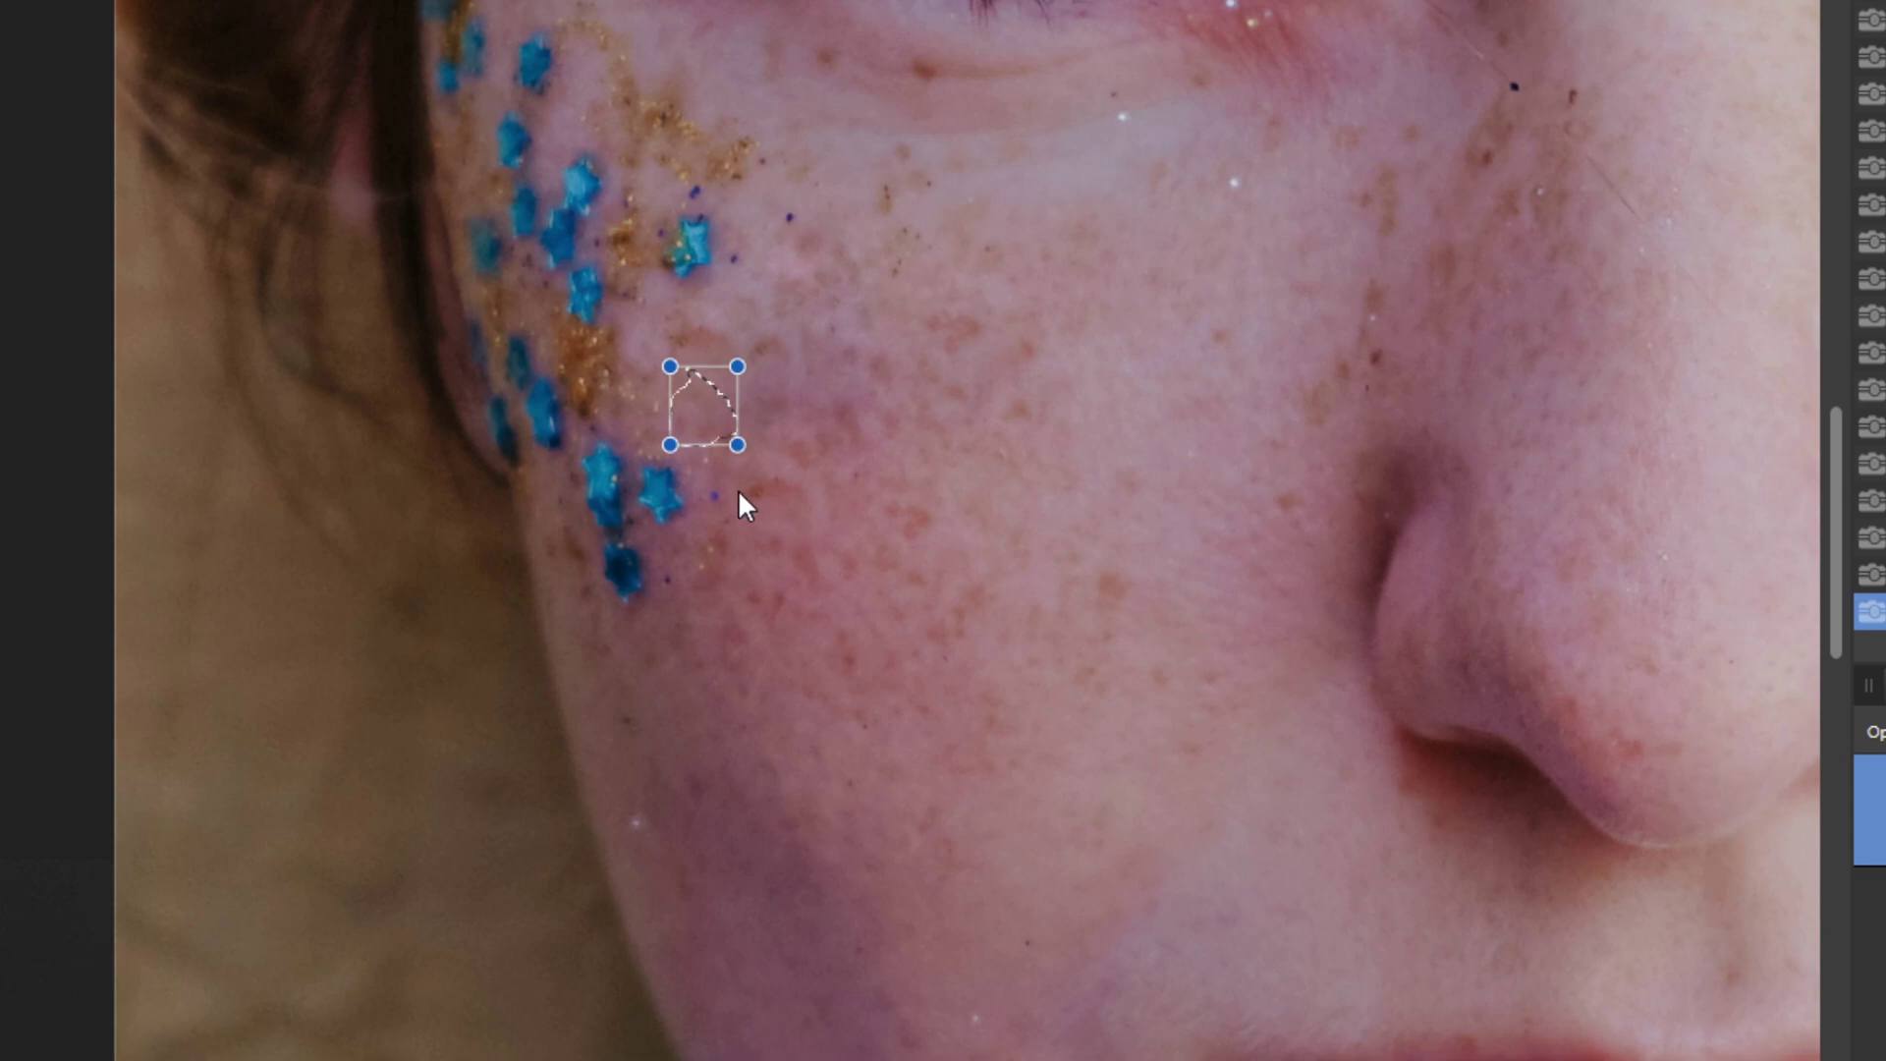
{"action": "mouse_move", "coordinate": [706, 474]}
{"action": "left_mouse_down"}
{"action": "mouse_move", "coordinate": [700, 535]}
{"action": "mouse_move", "coordinate": [750, 499]}
{"action": "left_mouse_up"}
{"action": "left_click", "coordinate": [781, 587]}
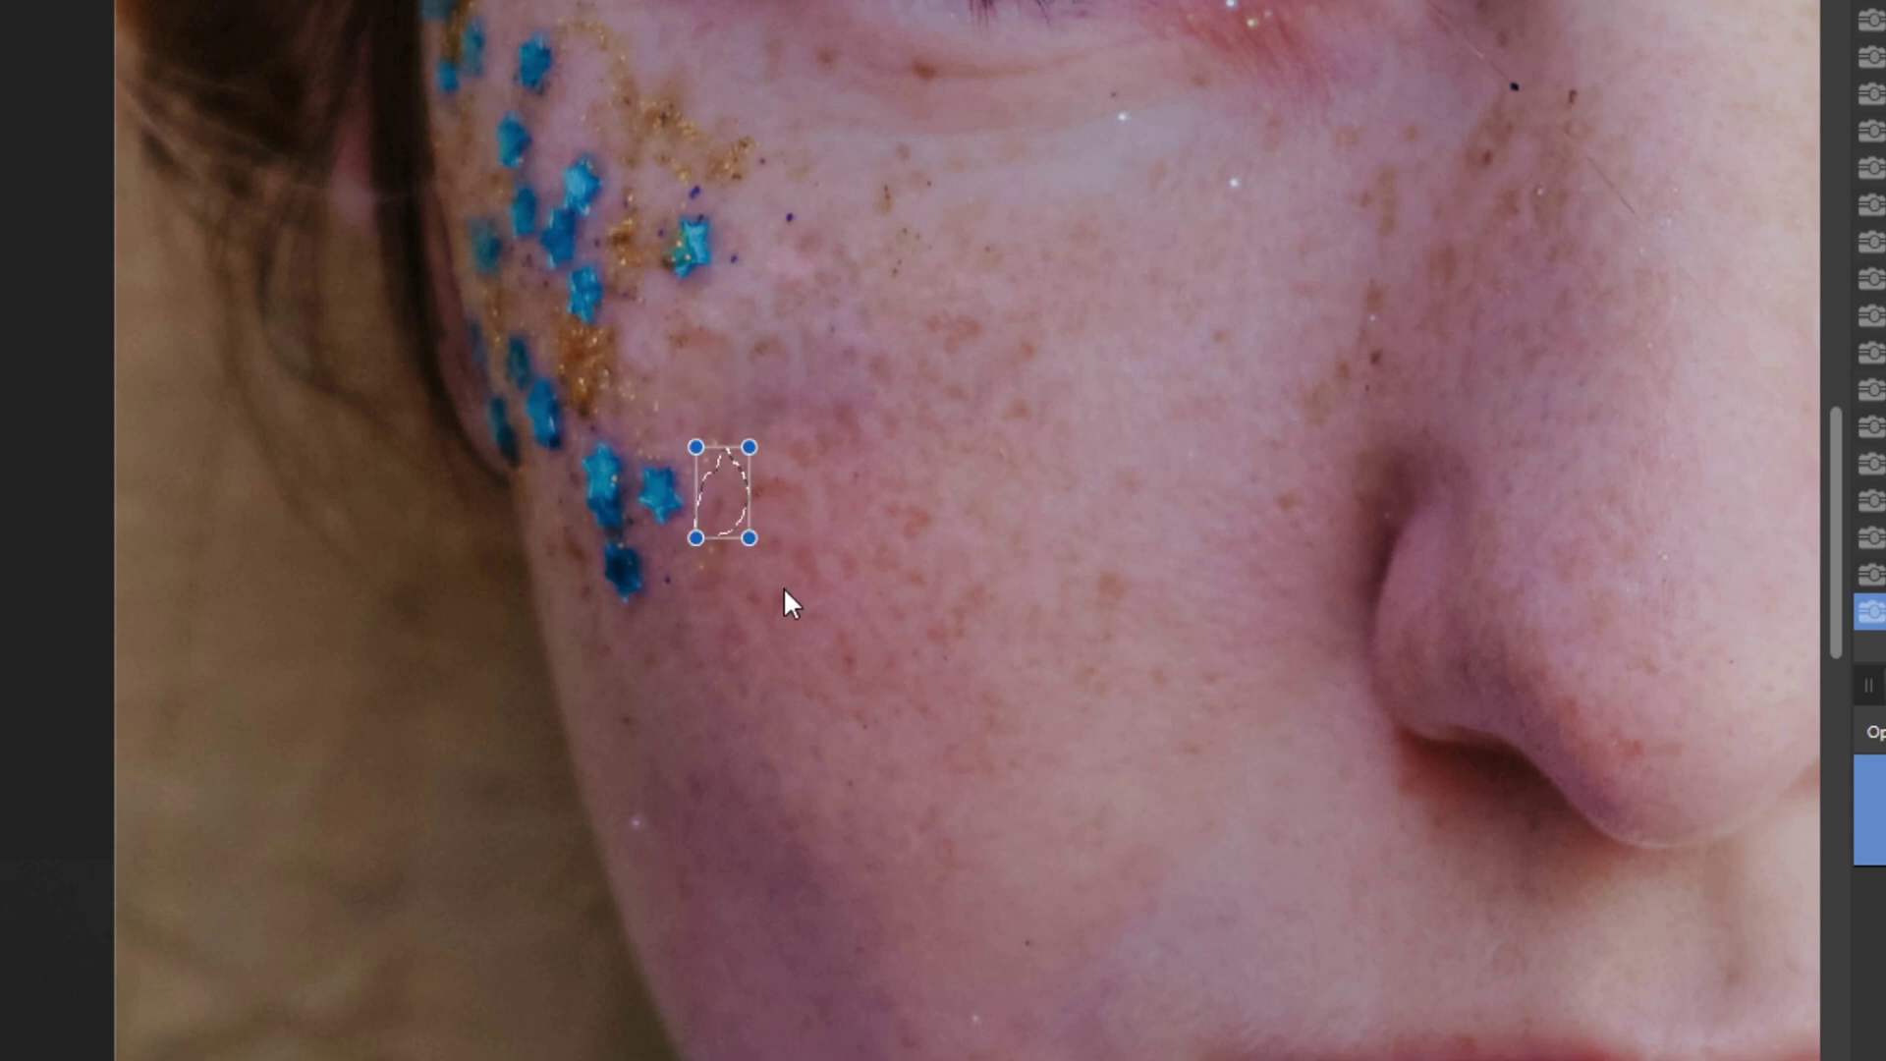
Clear the patch selection and compare the retouched cheek with the unedited photo, viewing the whole face and the cheek up close.
{"action": "key", "text": "ctrl+d"}
{"action": "scroll", "coordinate": [889, 497], "scroll_direction": "down", "scroll_amount": 4}
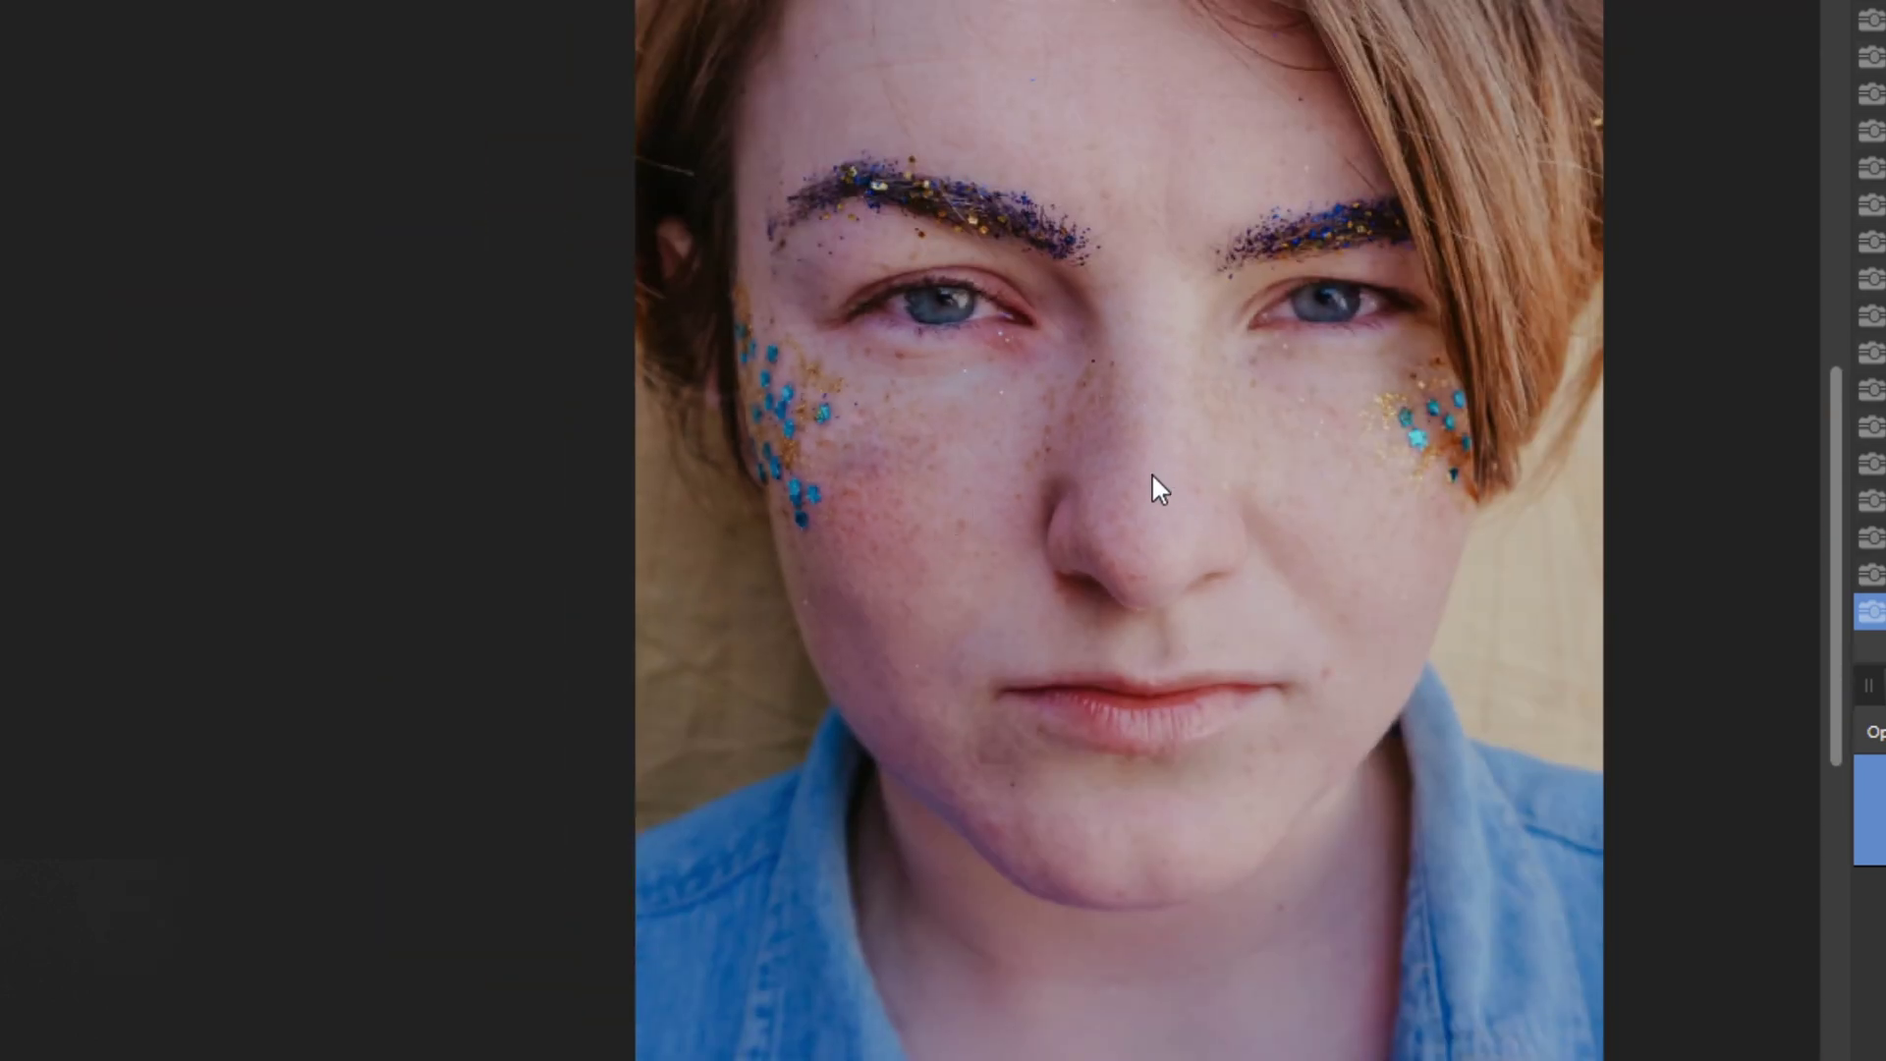
{"action": "scroll", "coordinate": [1129, 466], "scroll_direction": "down", "scroll_amount": 1}
{"action": "scroll", "coordinate": [1104, 474], "scroll_direction": "up", "scroll_amount": 2}
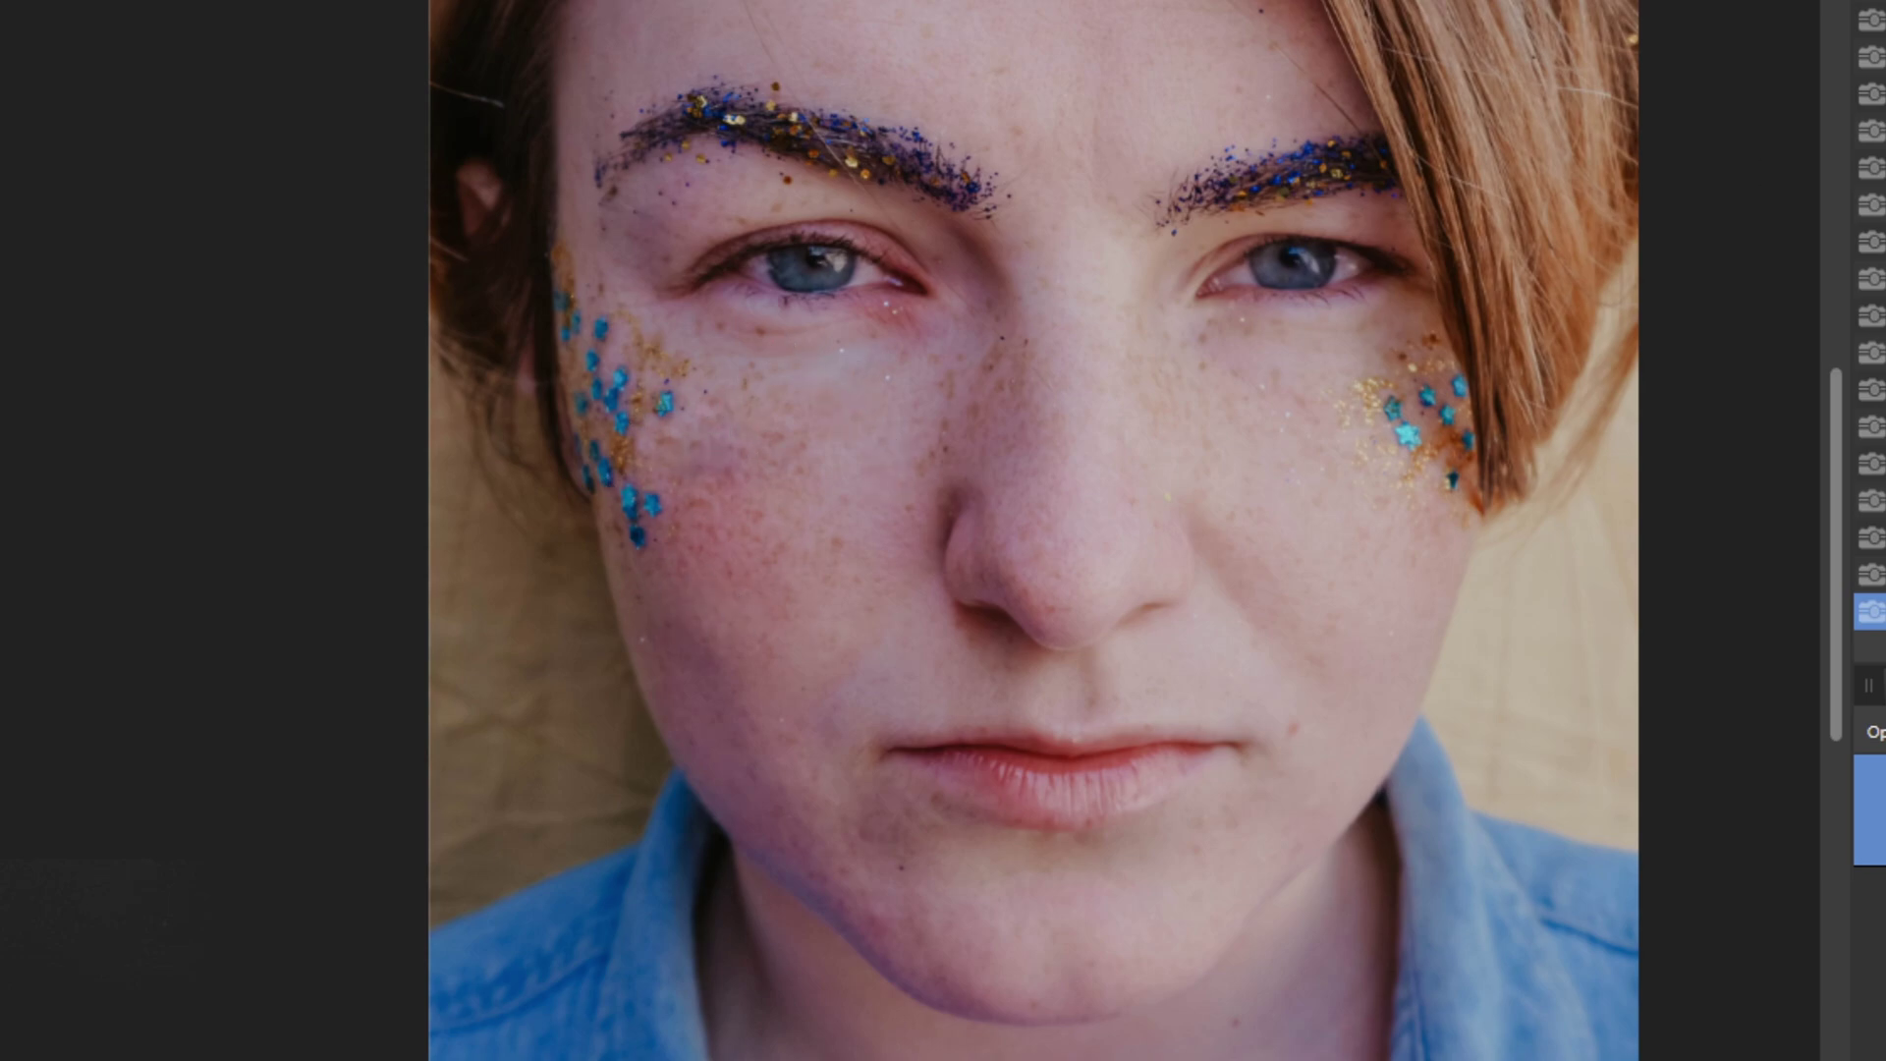
{"action": "left_click", "coordinate": [702, 447]}
{"action": "left_click", "coordinate": [779, 437]}
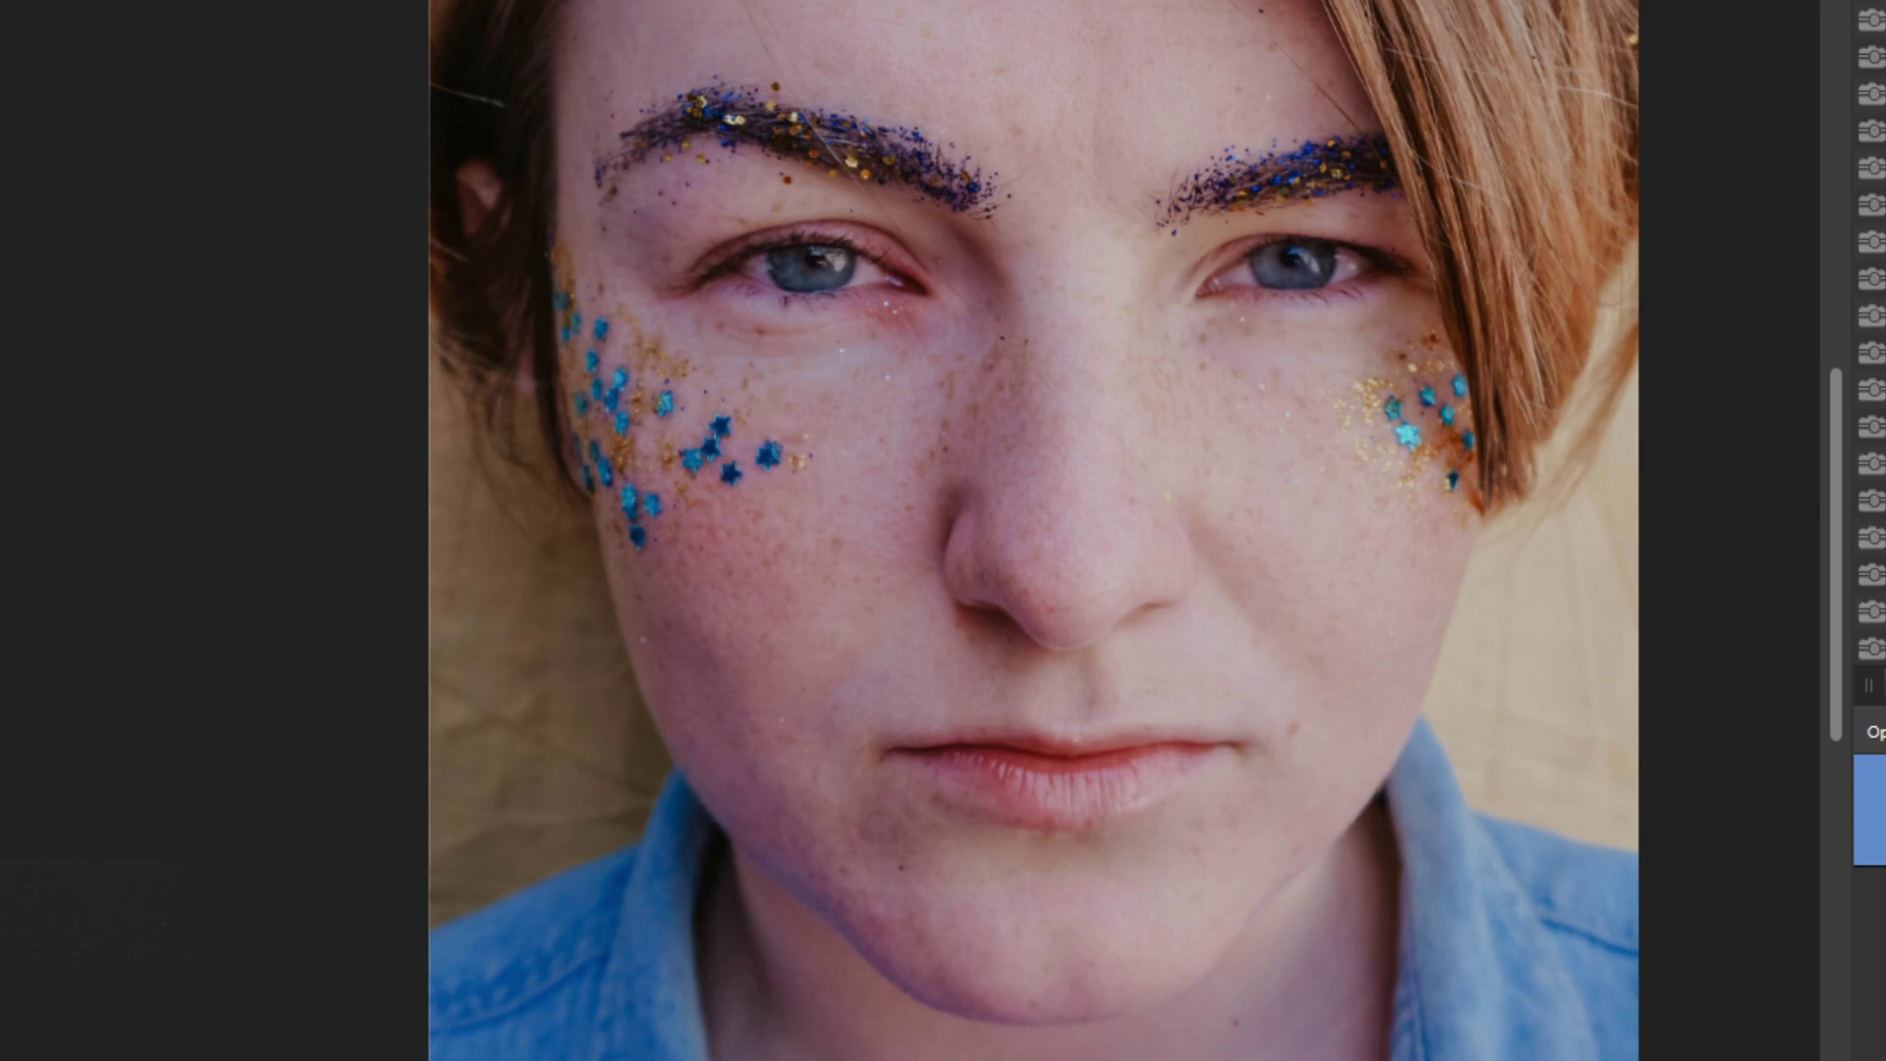
{"action": "key", "text": "ctrl+z"}
{"action": "key", "text": "ctrl+z"}
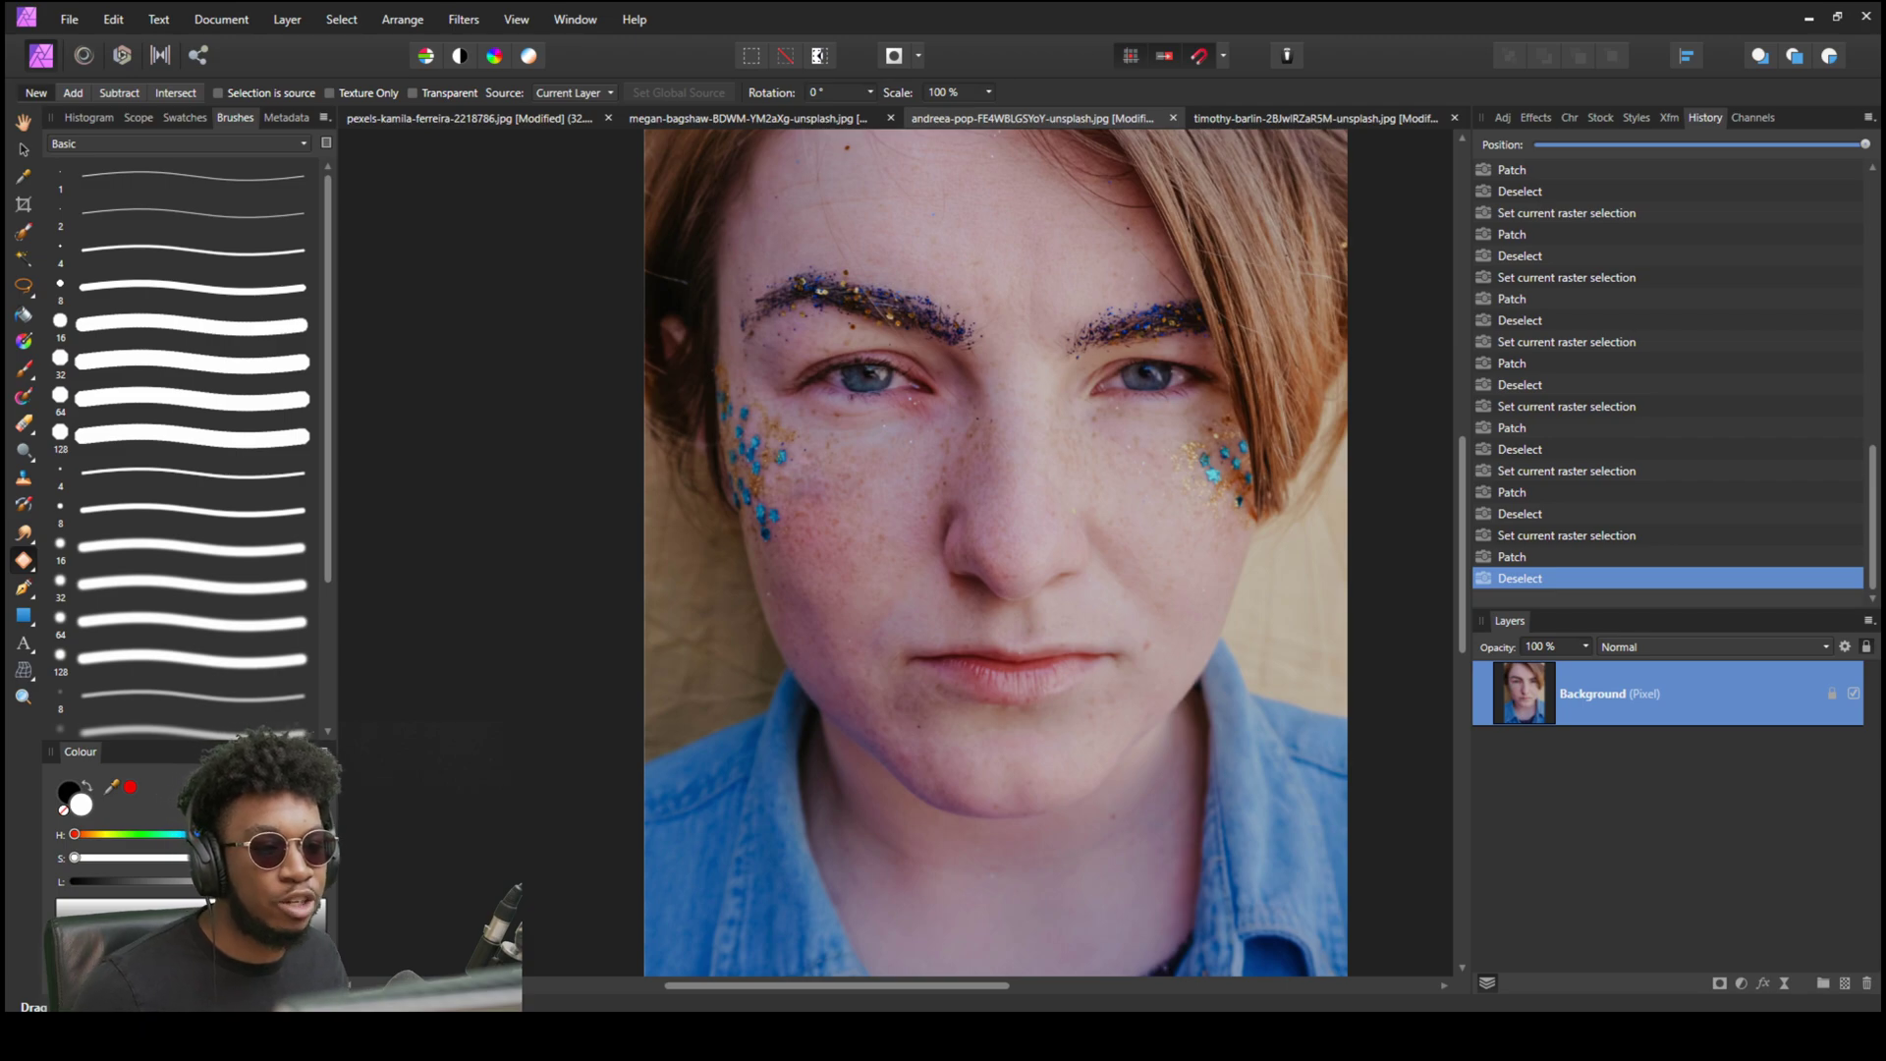
{"action": "scroll", "coordinate": [811, 432], "scroll_direction": "up", "scroll_amount": 5}
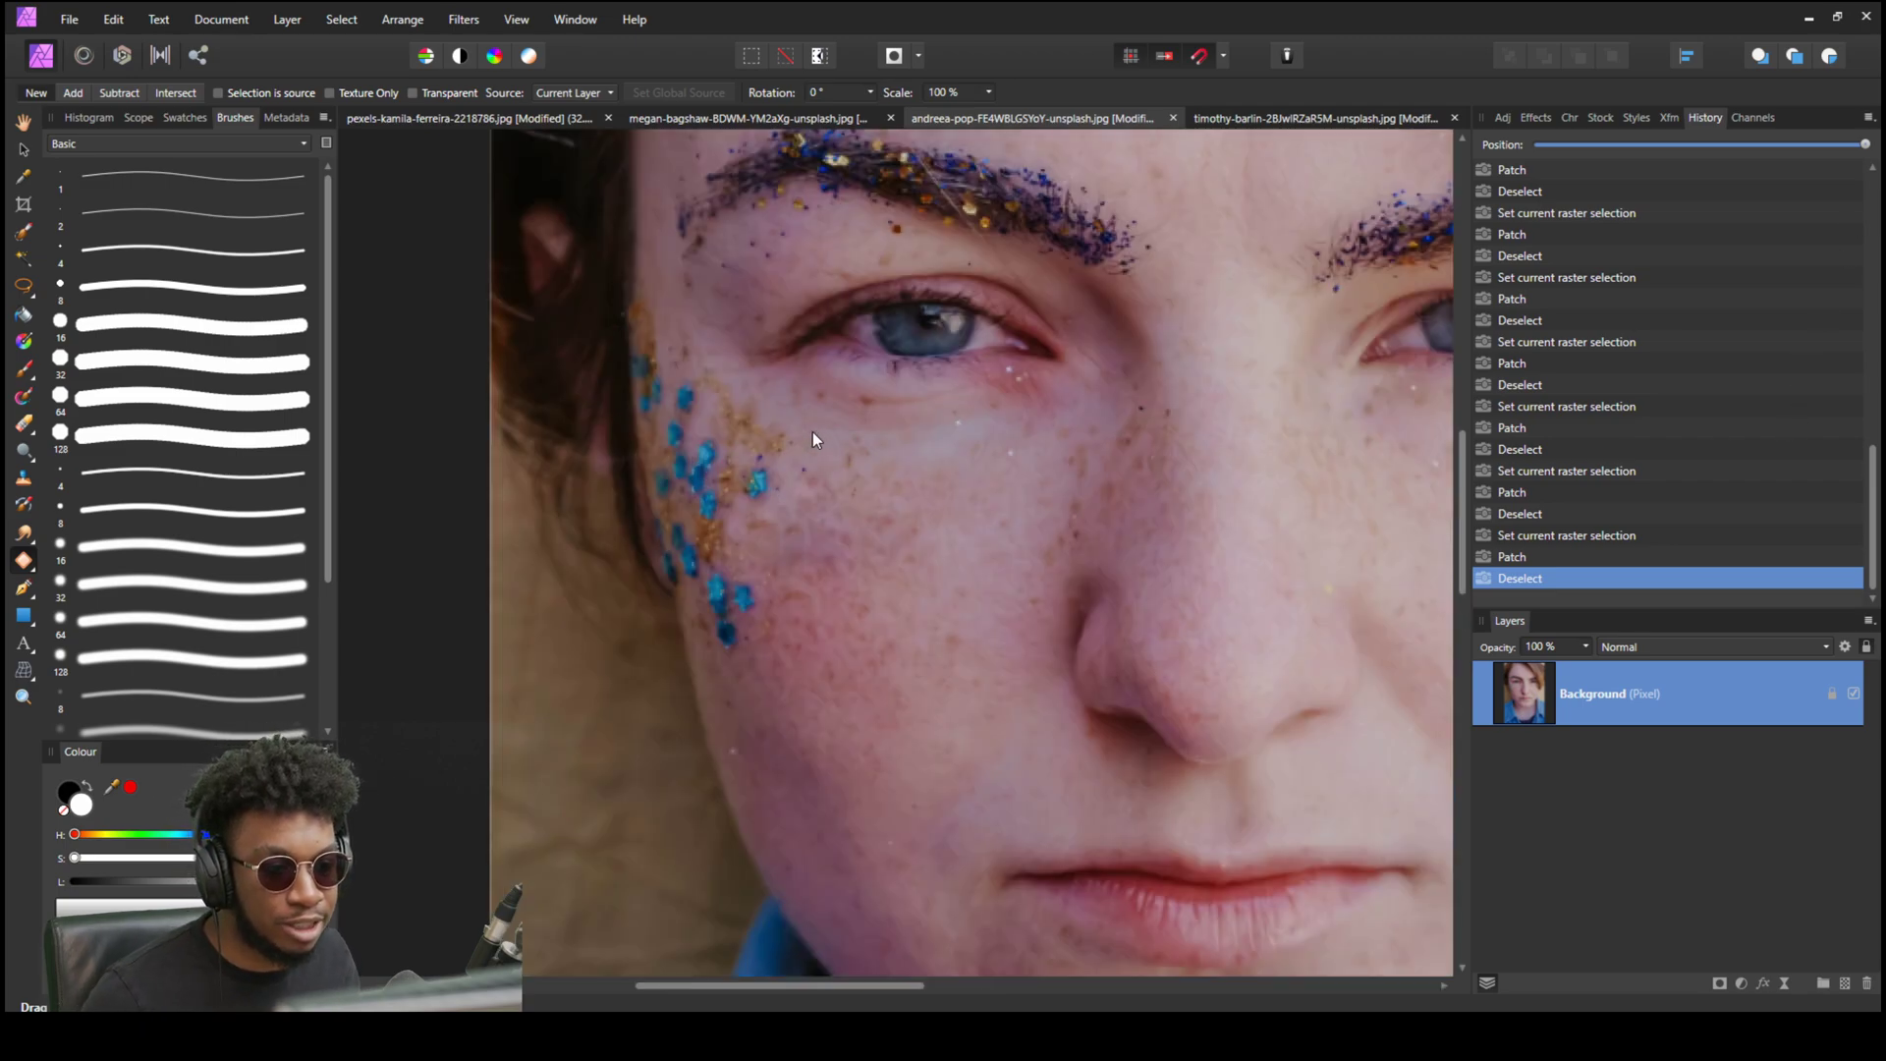
{"action": "scroll", "coordinate": [839, 594], "scroll_direction": "down", "scroll_amount": 6}
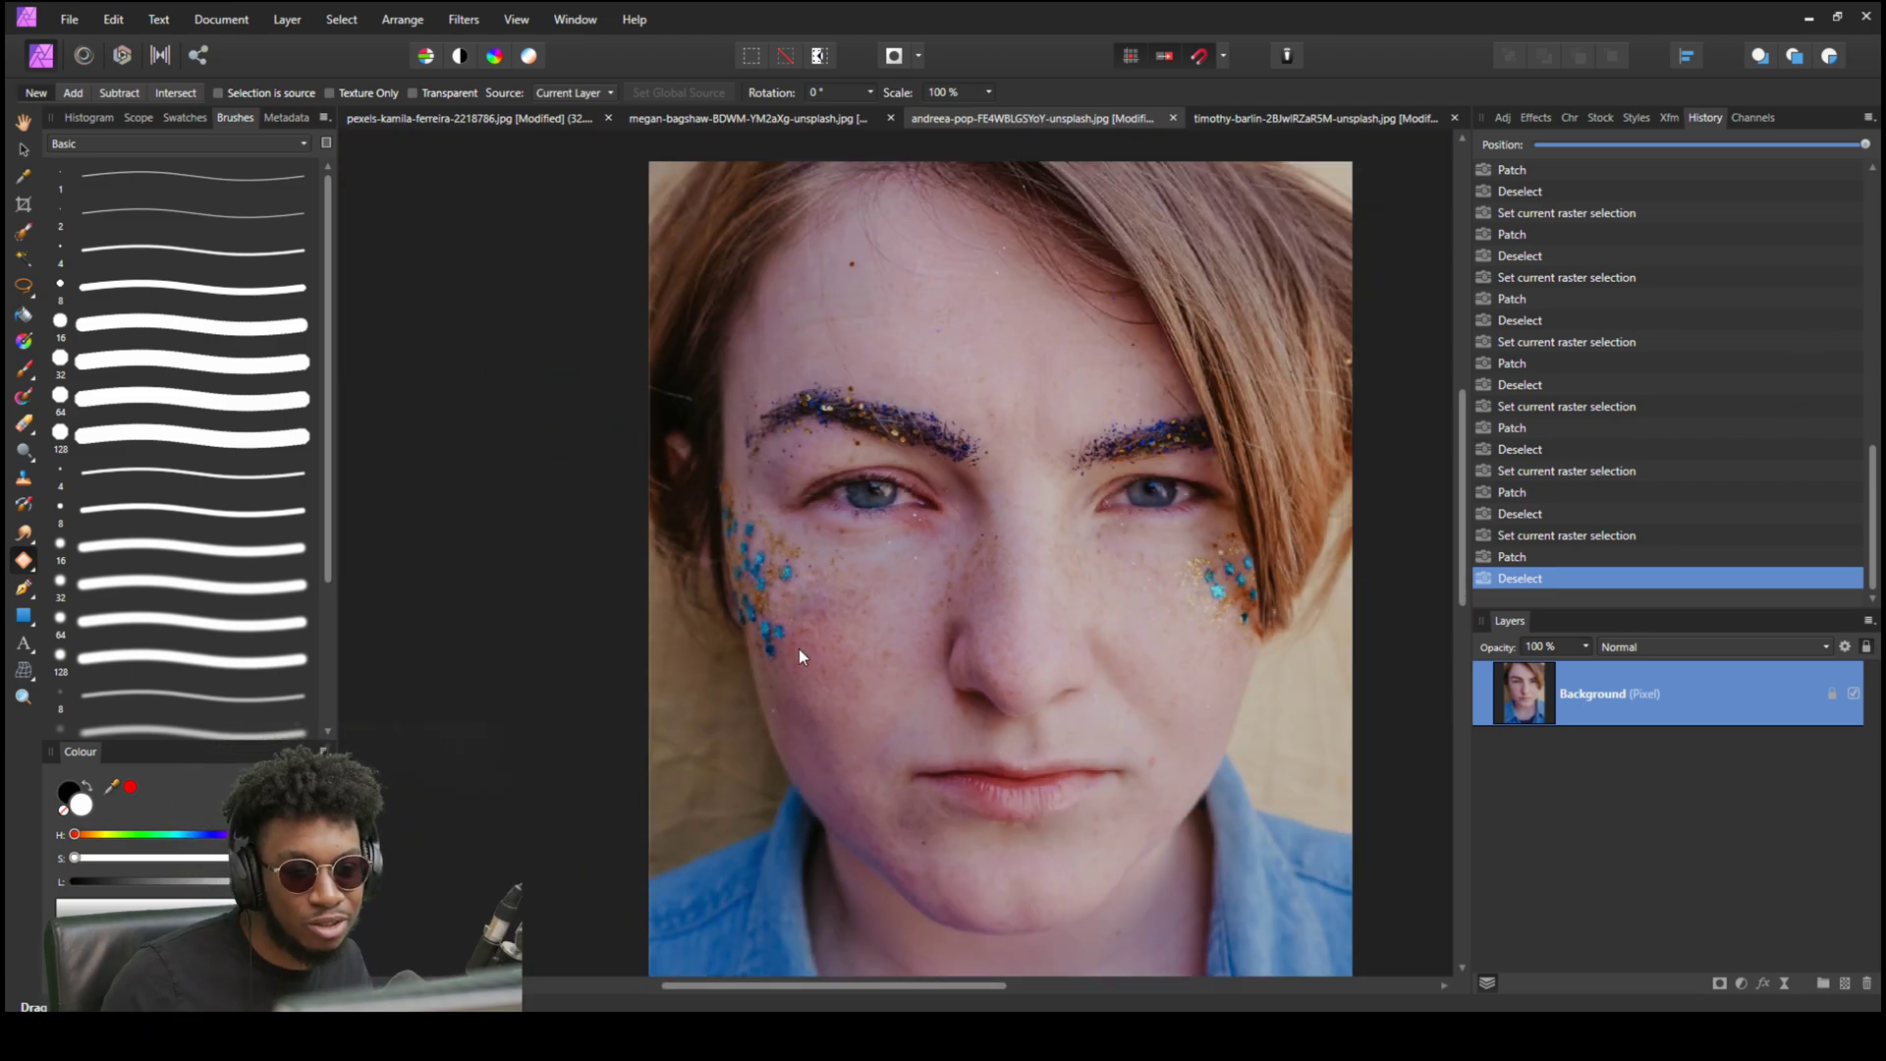
{"action": "scroll", "coordinate": [821, 562], "scroll_direction": "up", "scroll_amount": 5}
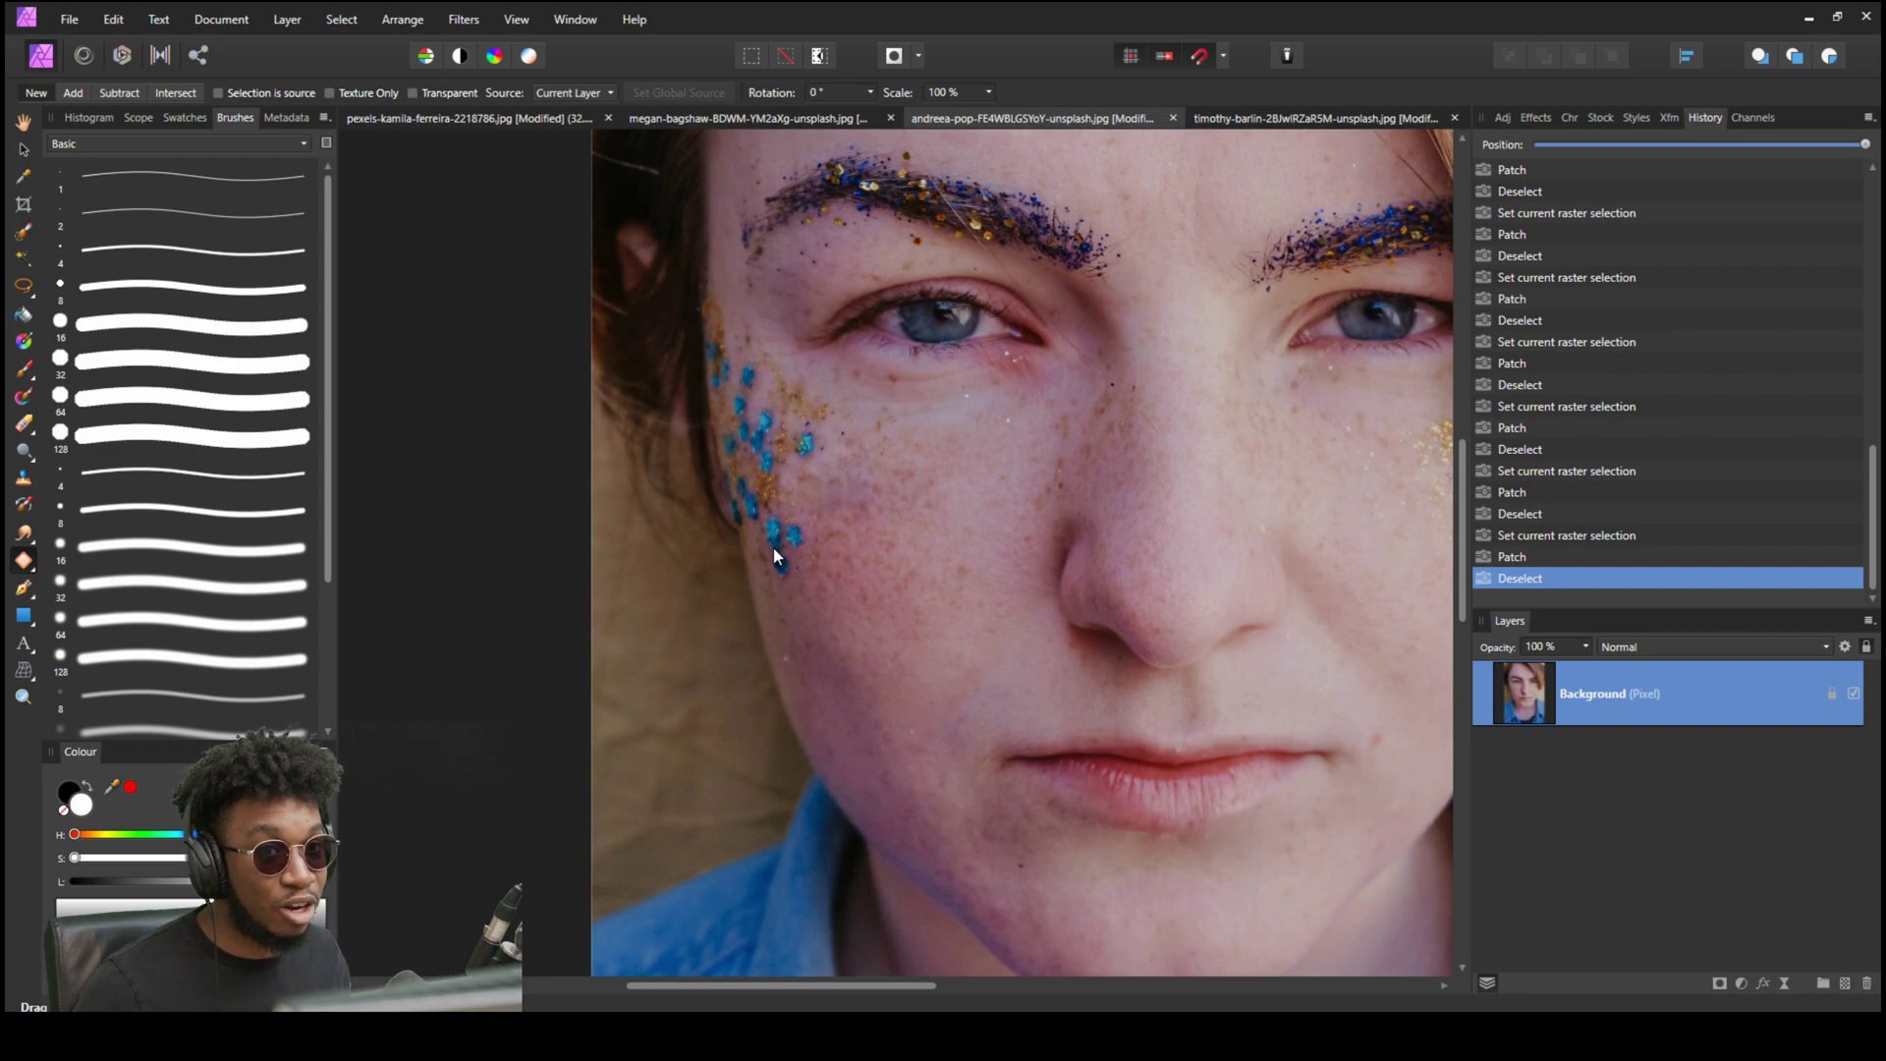
Choose the Blemish Removal Tool and rewind the glitter portrait's edit history to its beginning.
{"action": "left_click", "coordinate": [24, 562]}
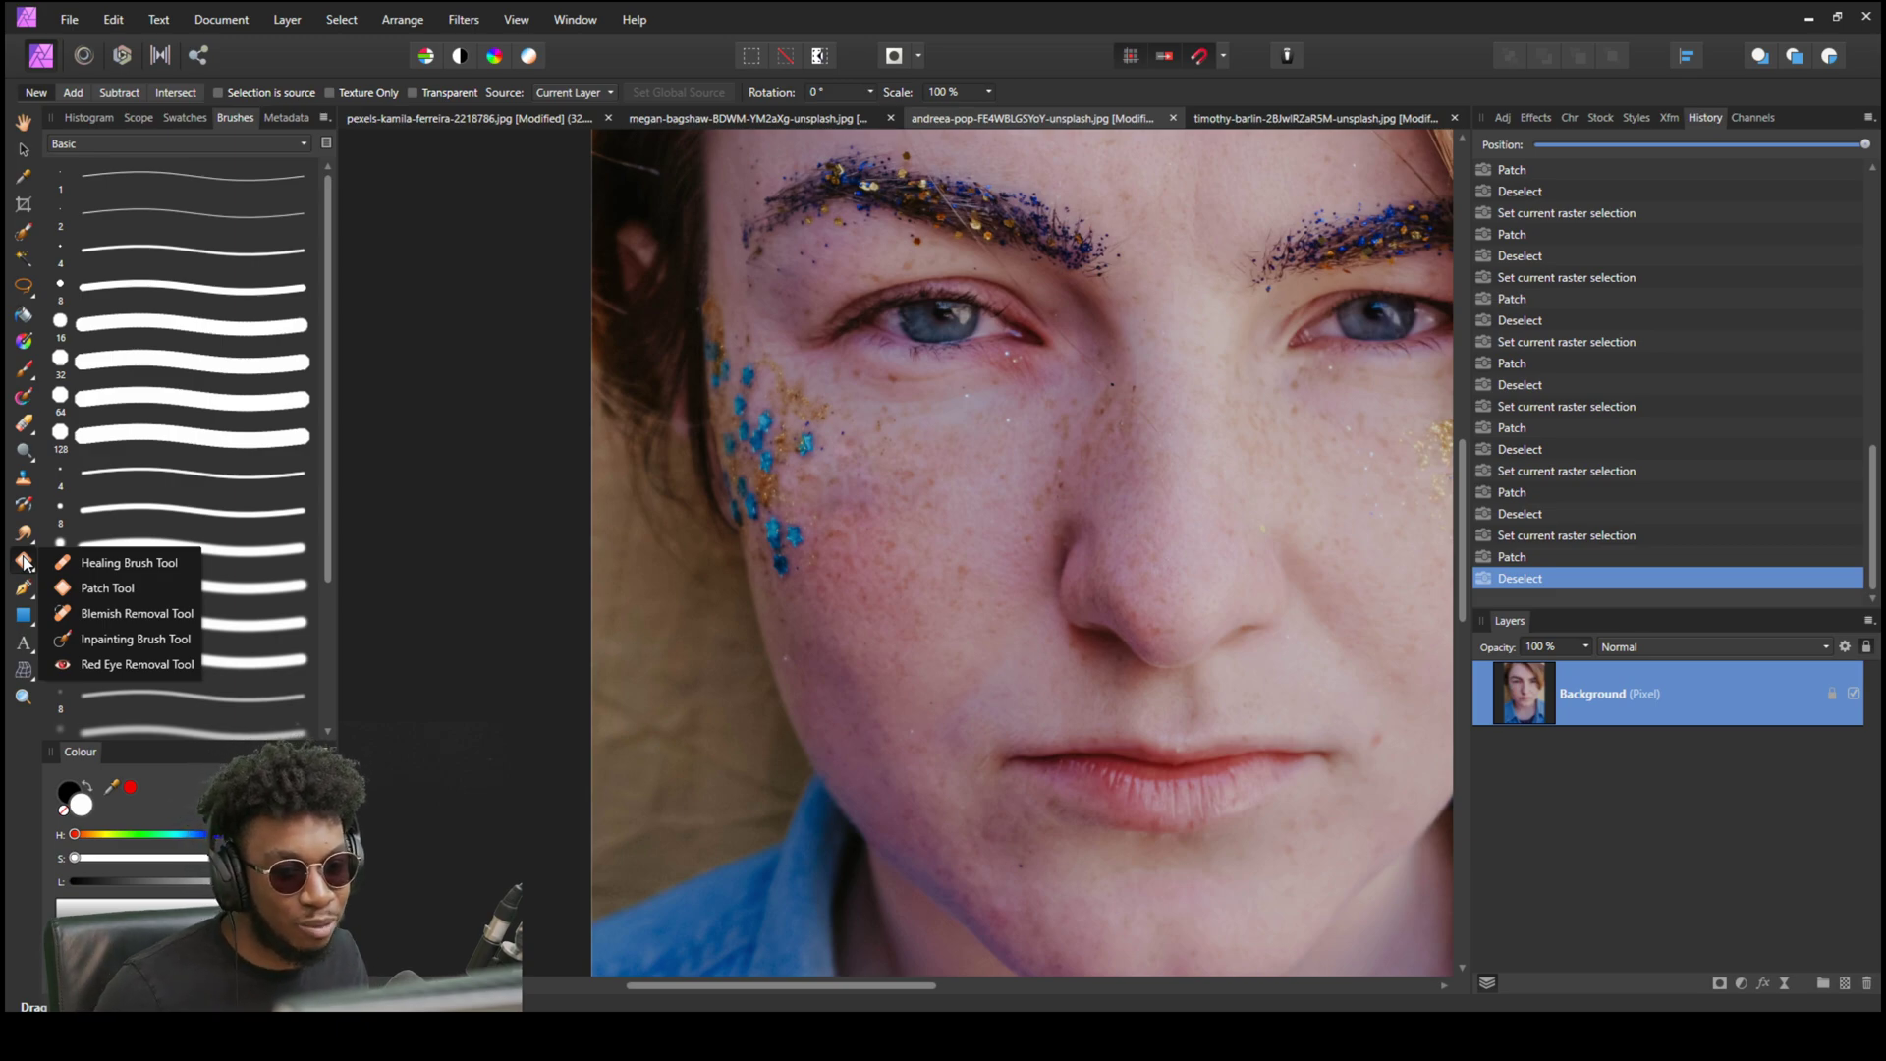
{"action": "left_click", "coordinate": [127, 613]}
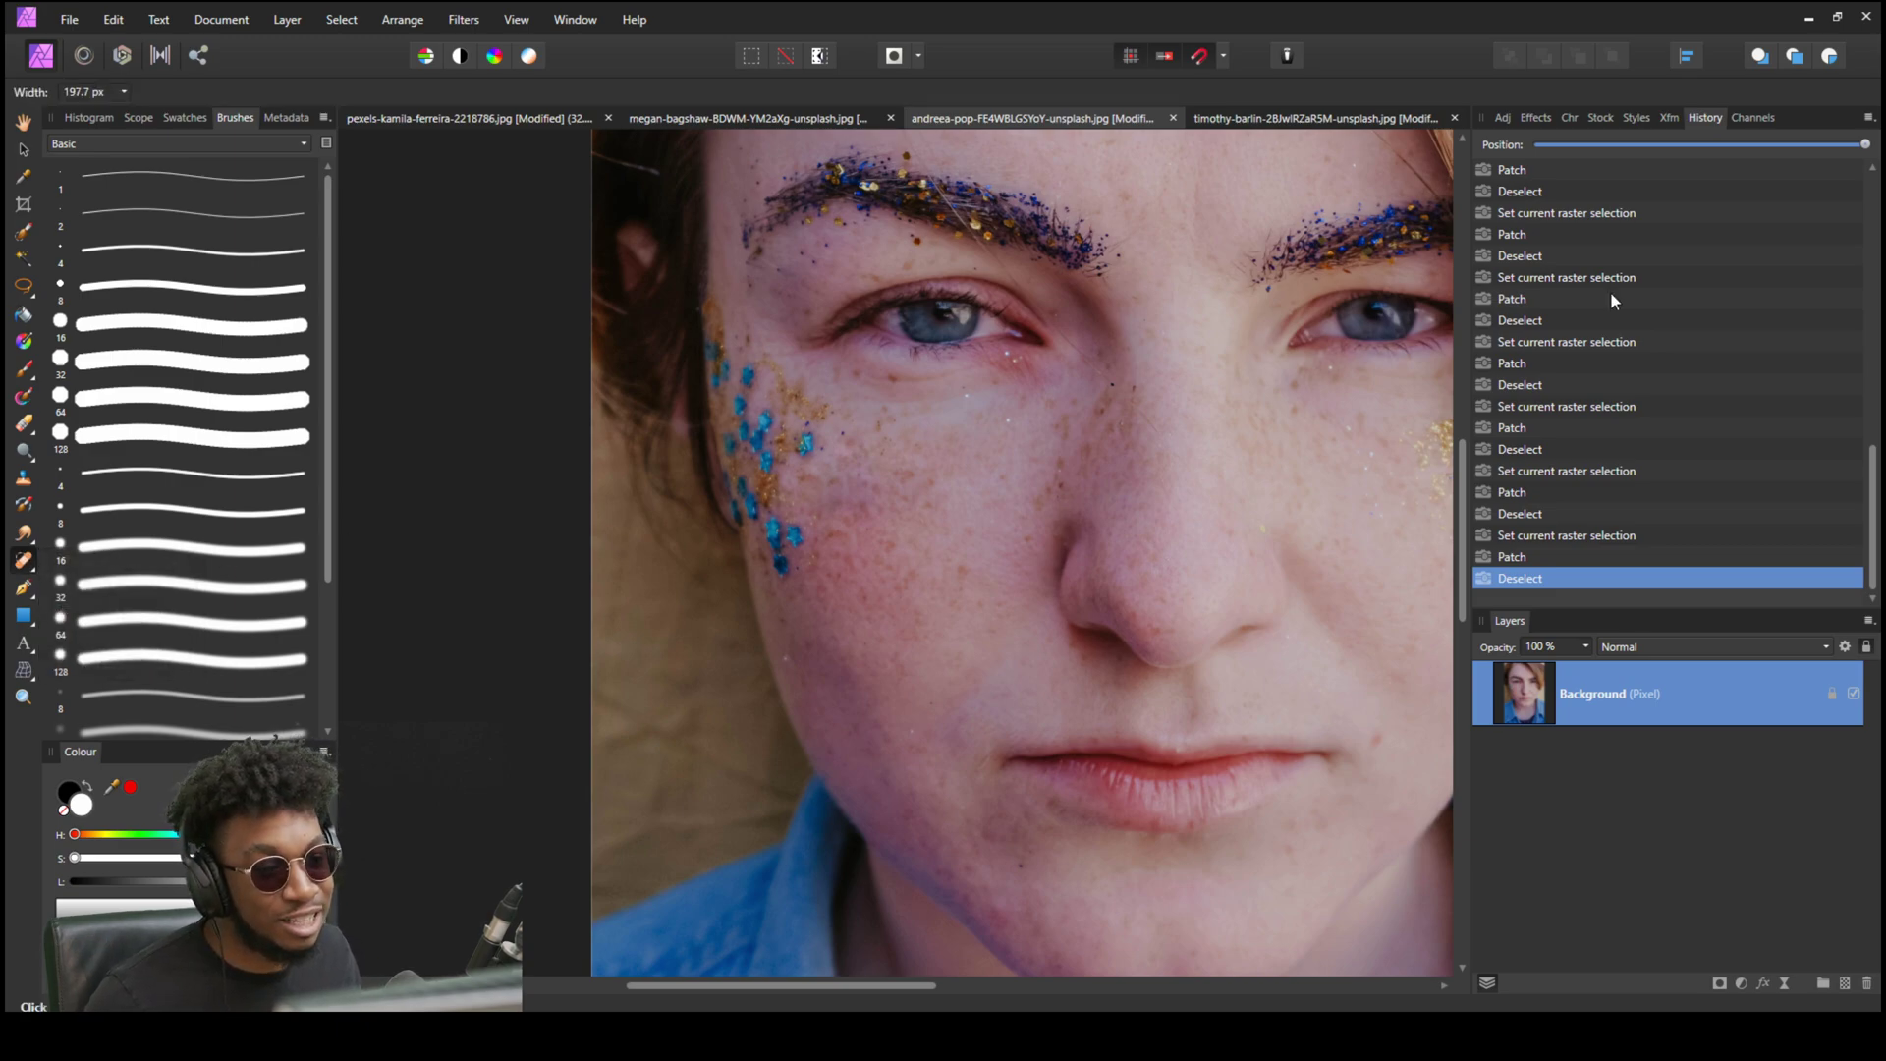
{"action": "left_click_drag", "start_coordinate": [1865, 144], "coordinate": [1535, 144]}
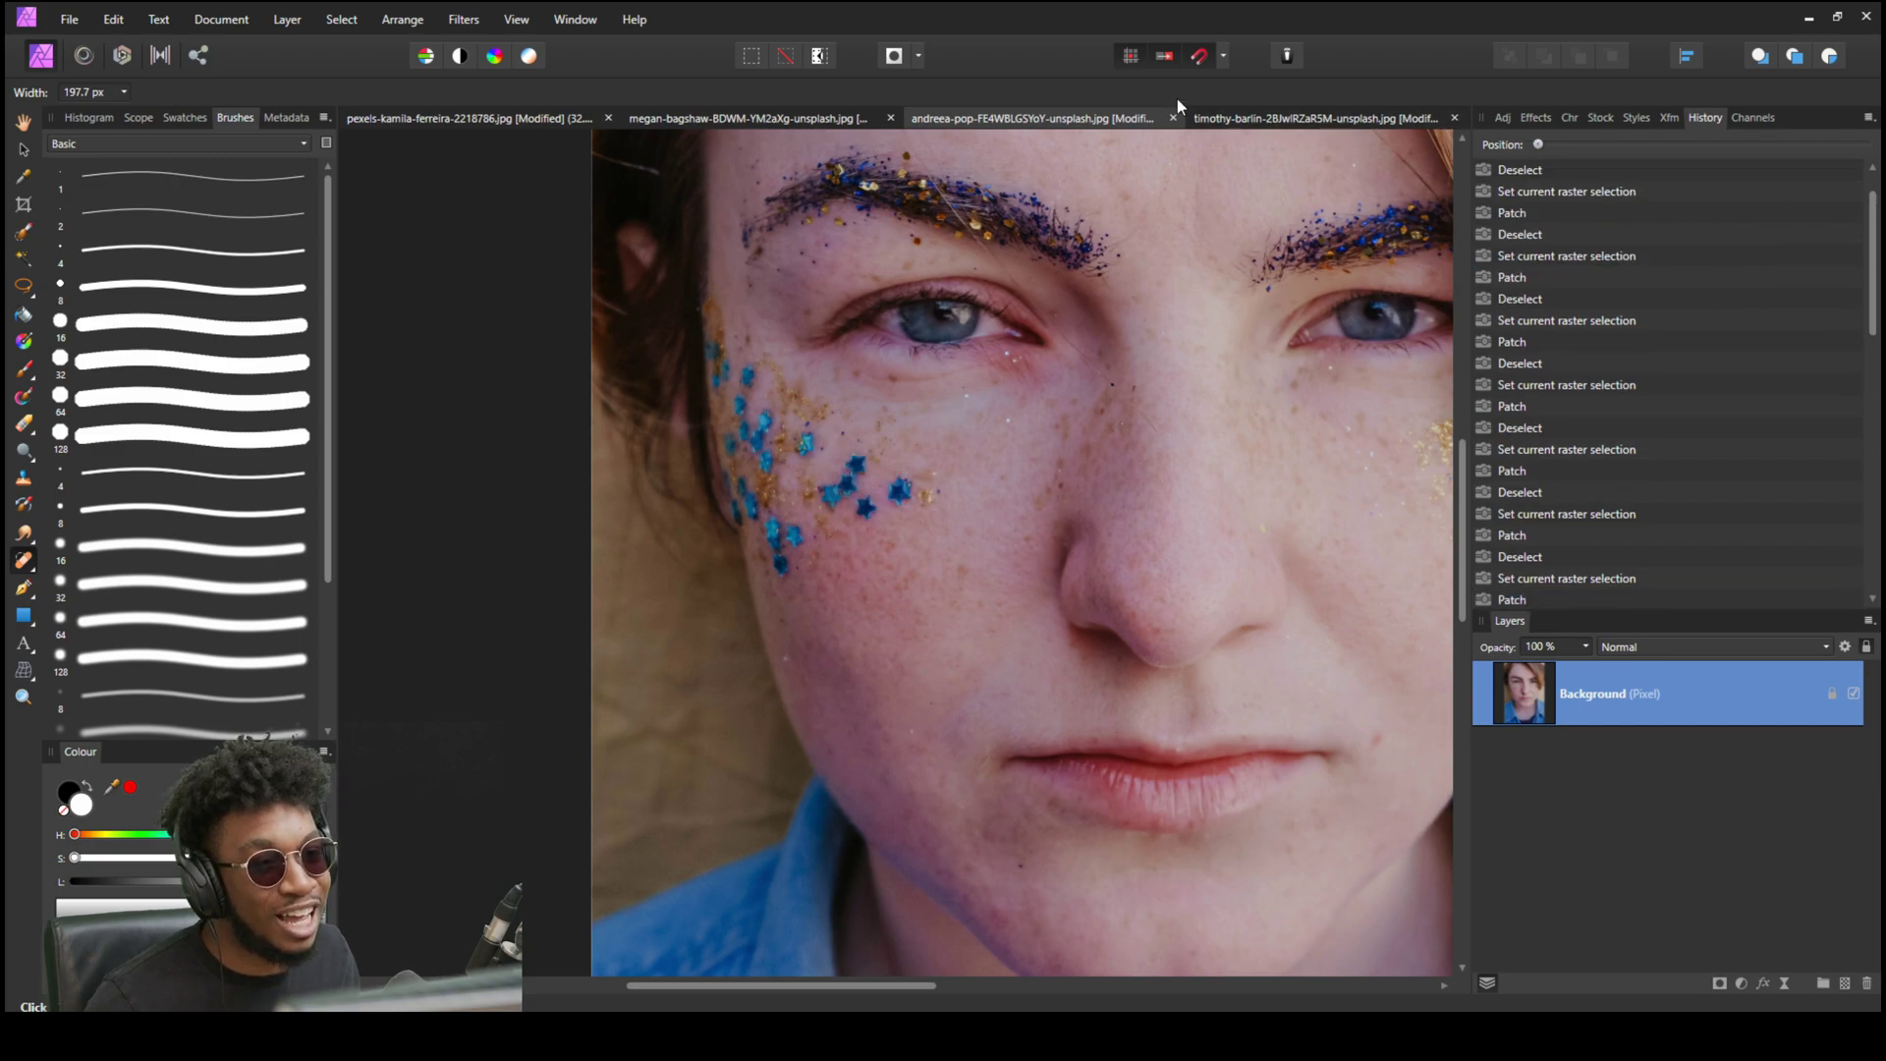
Switch to the dark-background portrait of the woman with blemished skin and rewind its edit history to the beginning.
{"action": "left_click", "coordinate": [783, 117]}
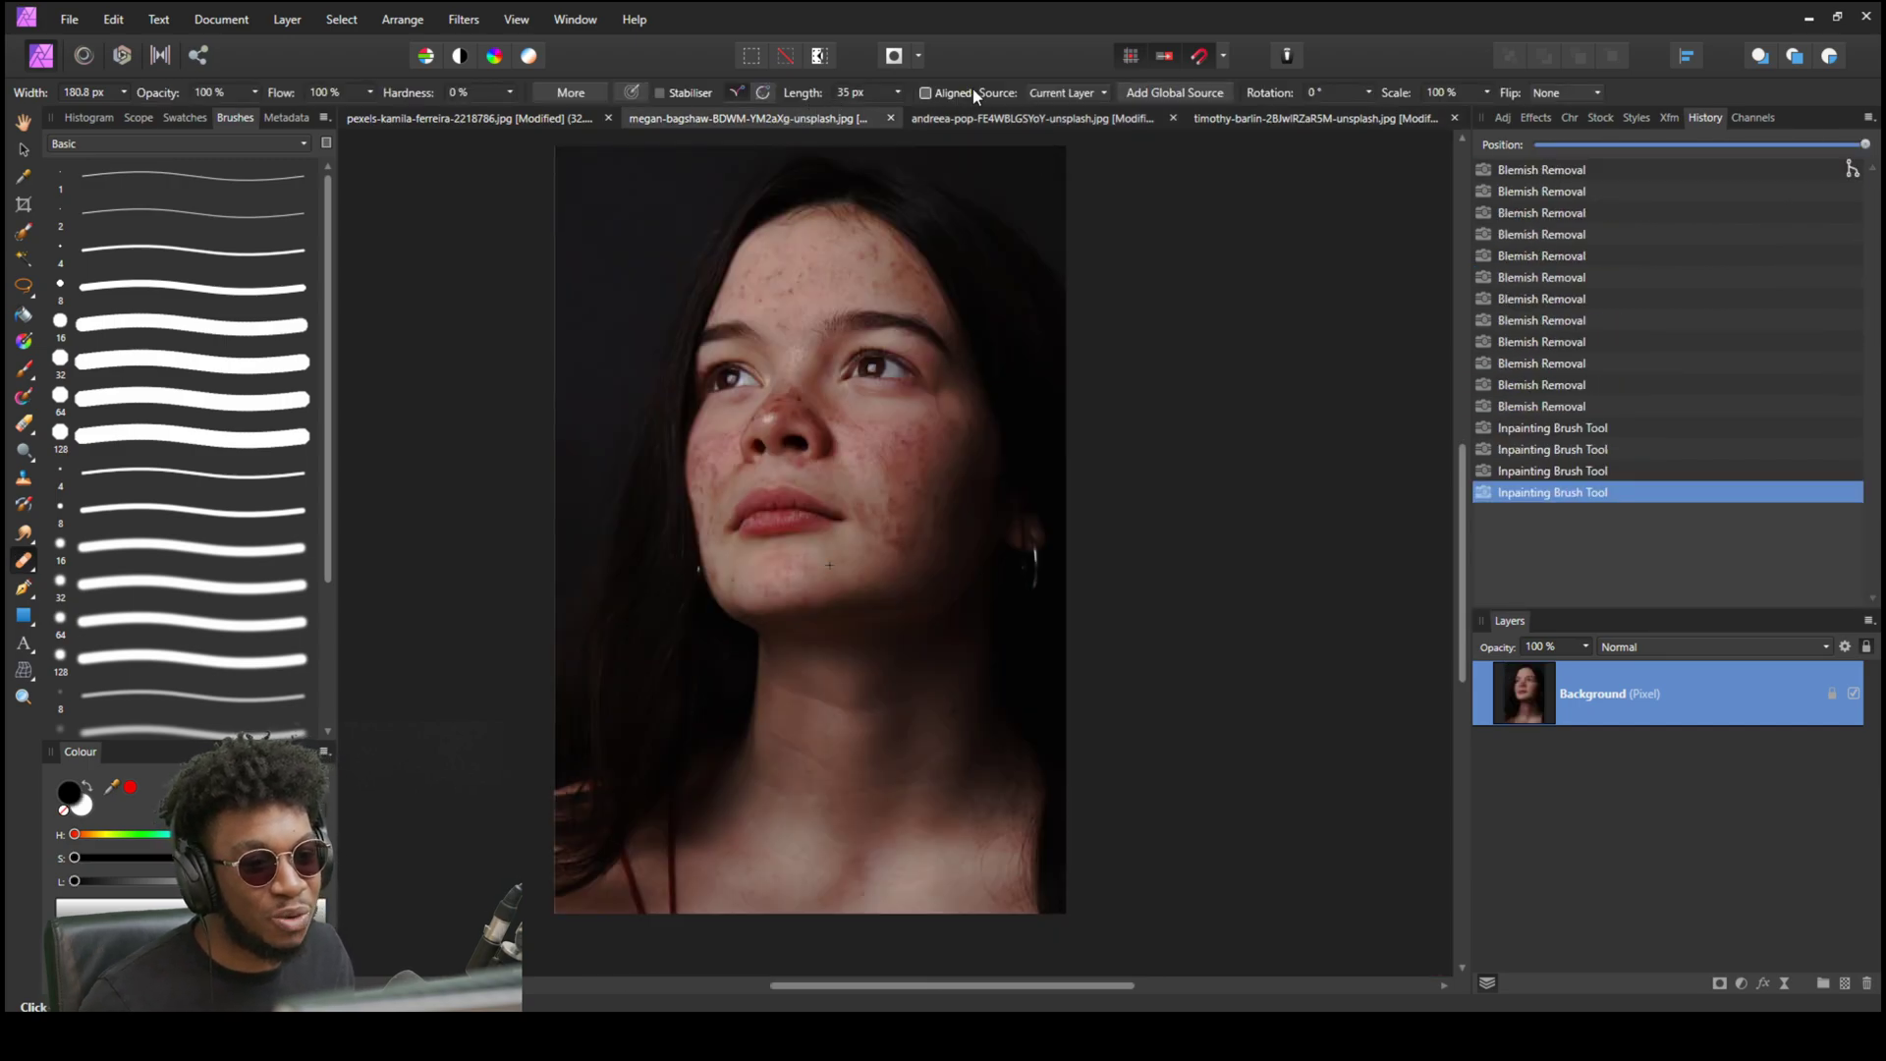
{"action": "left_click_drag", "start_coordinate": [1742, 144], "coordinate": [1538, 144]}
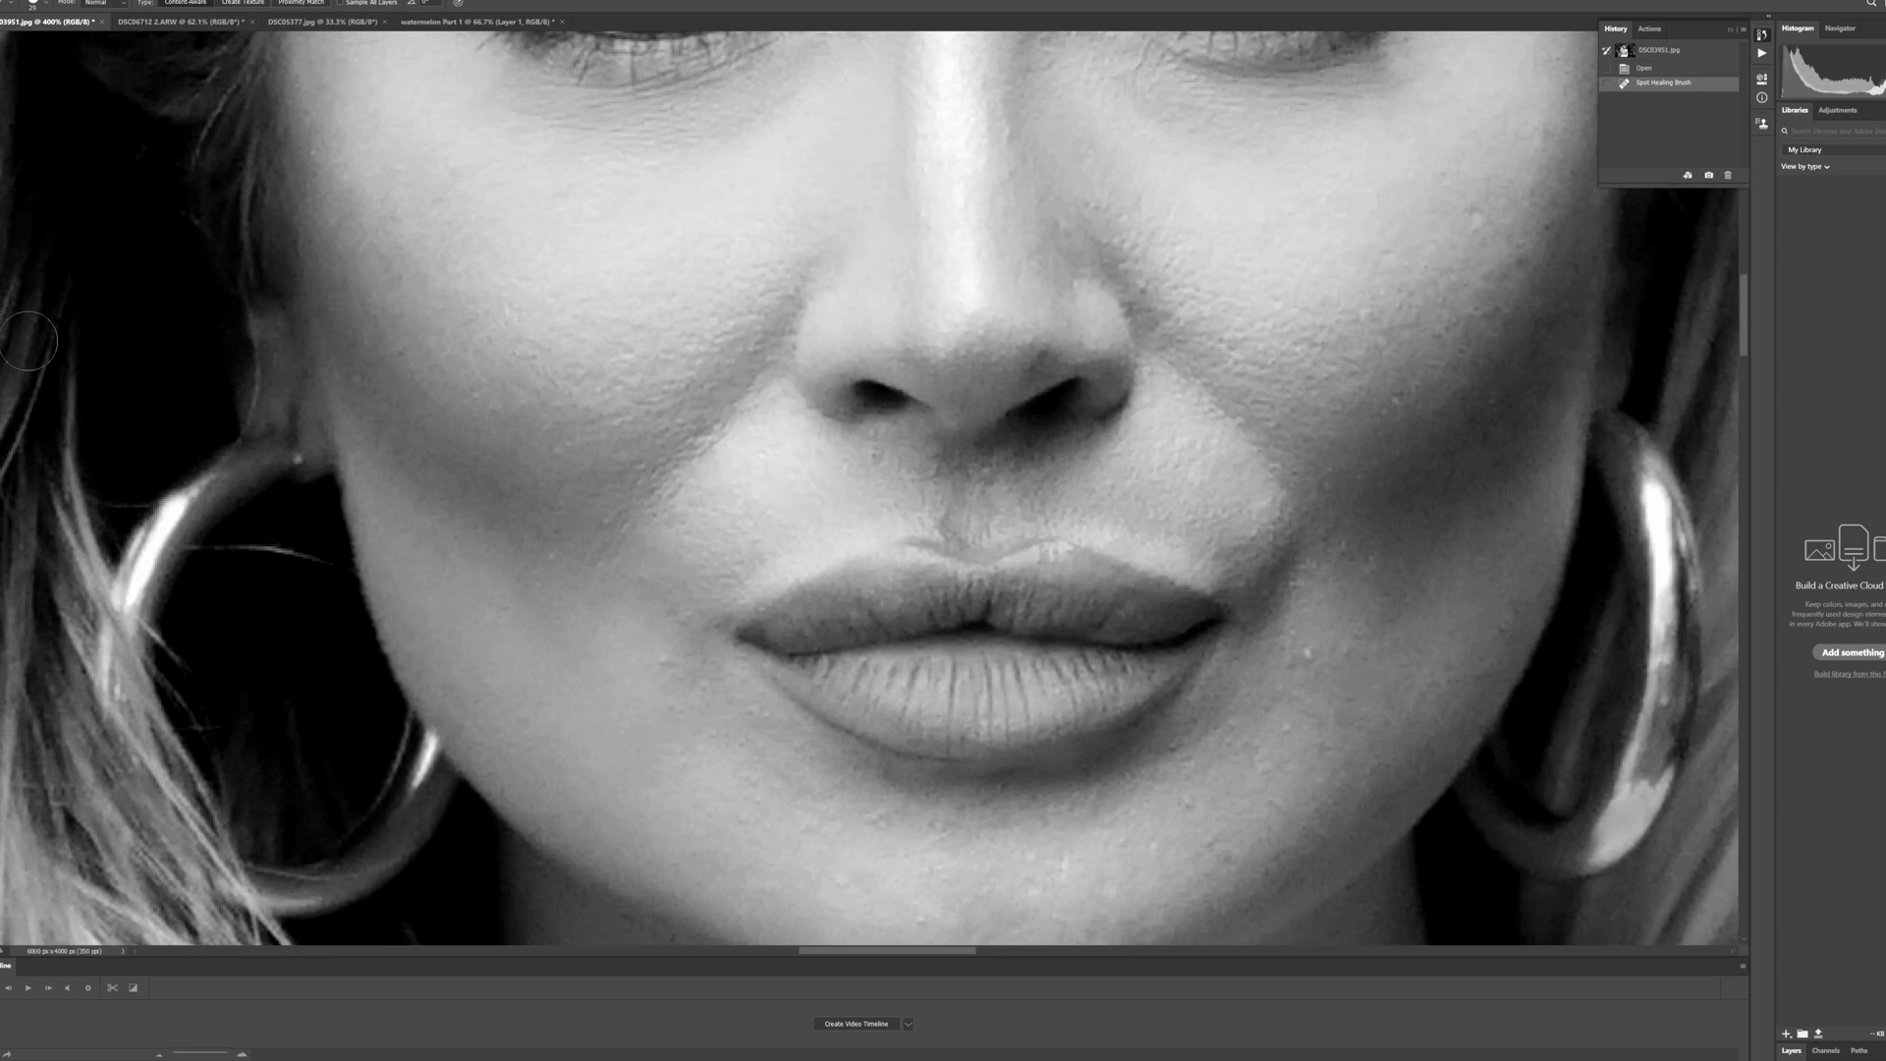
{"action": "key", "text": "z"}
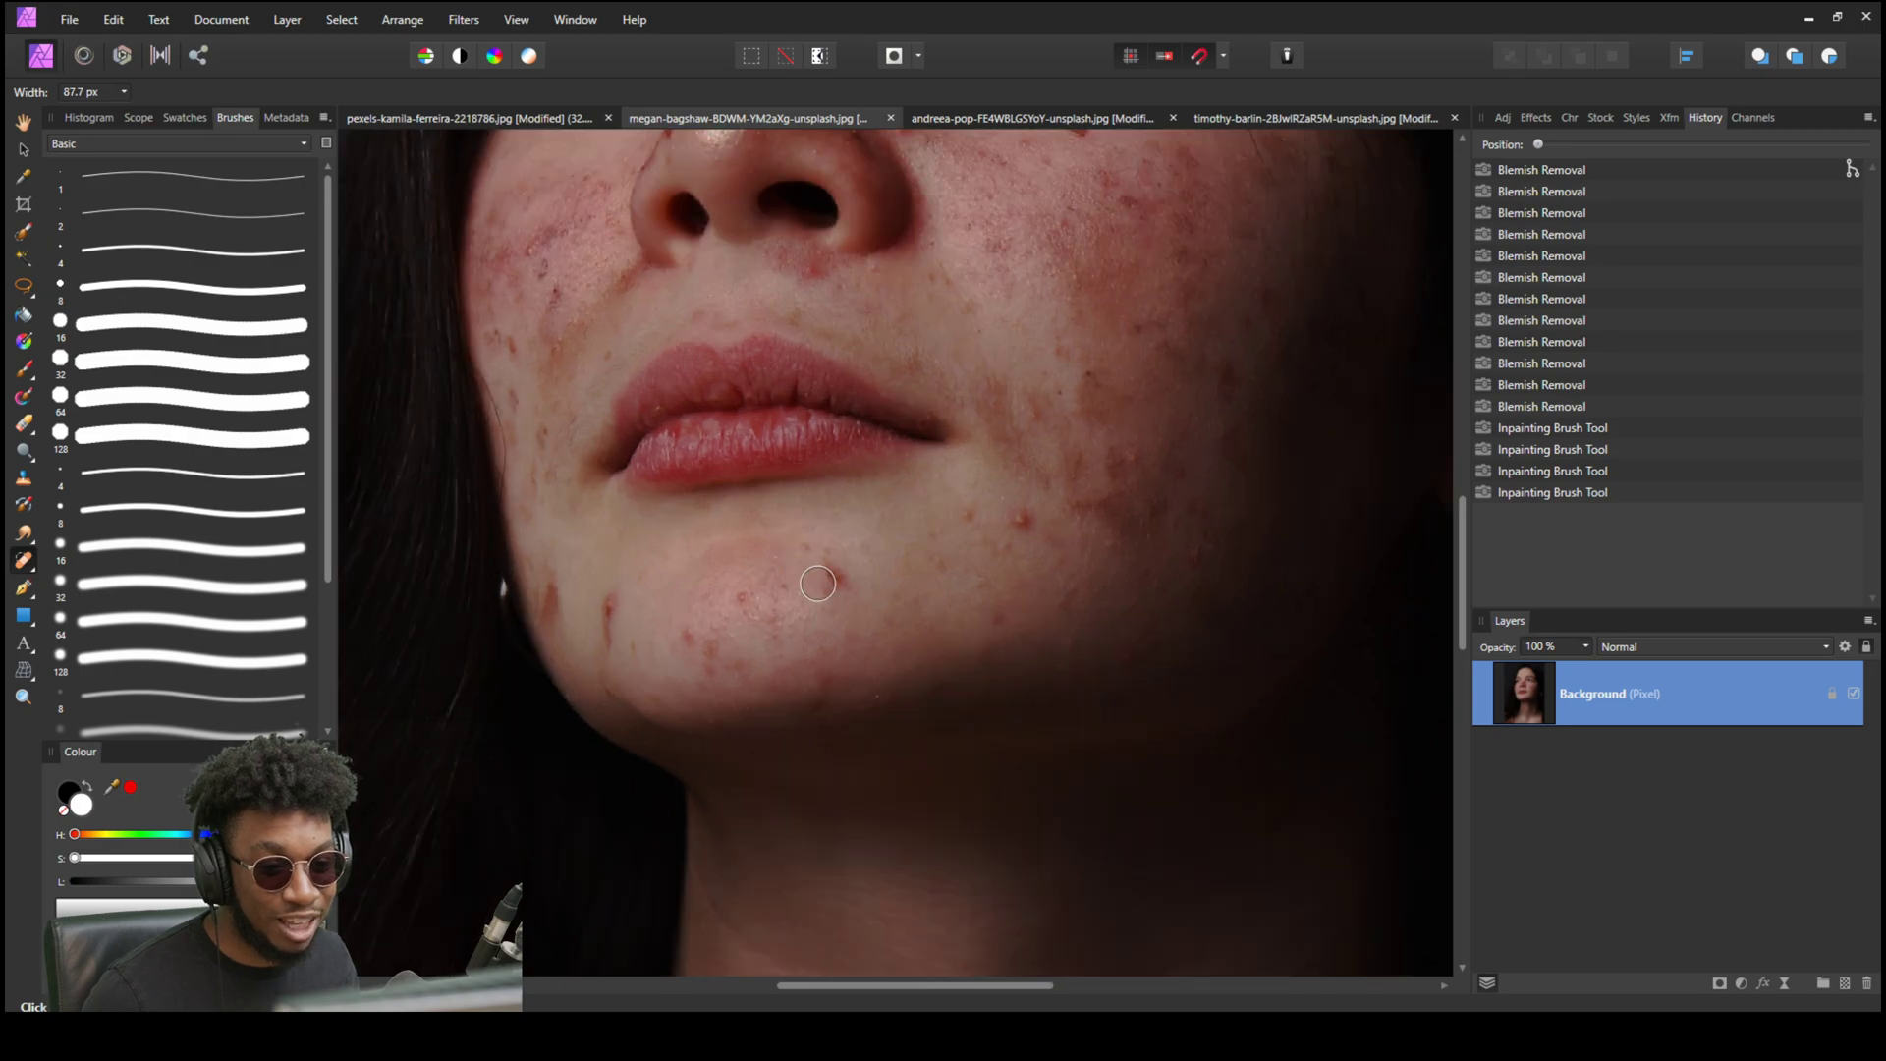
Remove the raised pimple beside the corner of the mouth using the Blemish Removal Tool with an enlarged brush.
{"action": "left_click", "coordinate": [23, 560]}
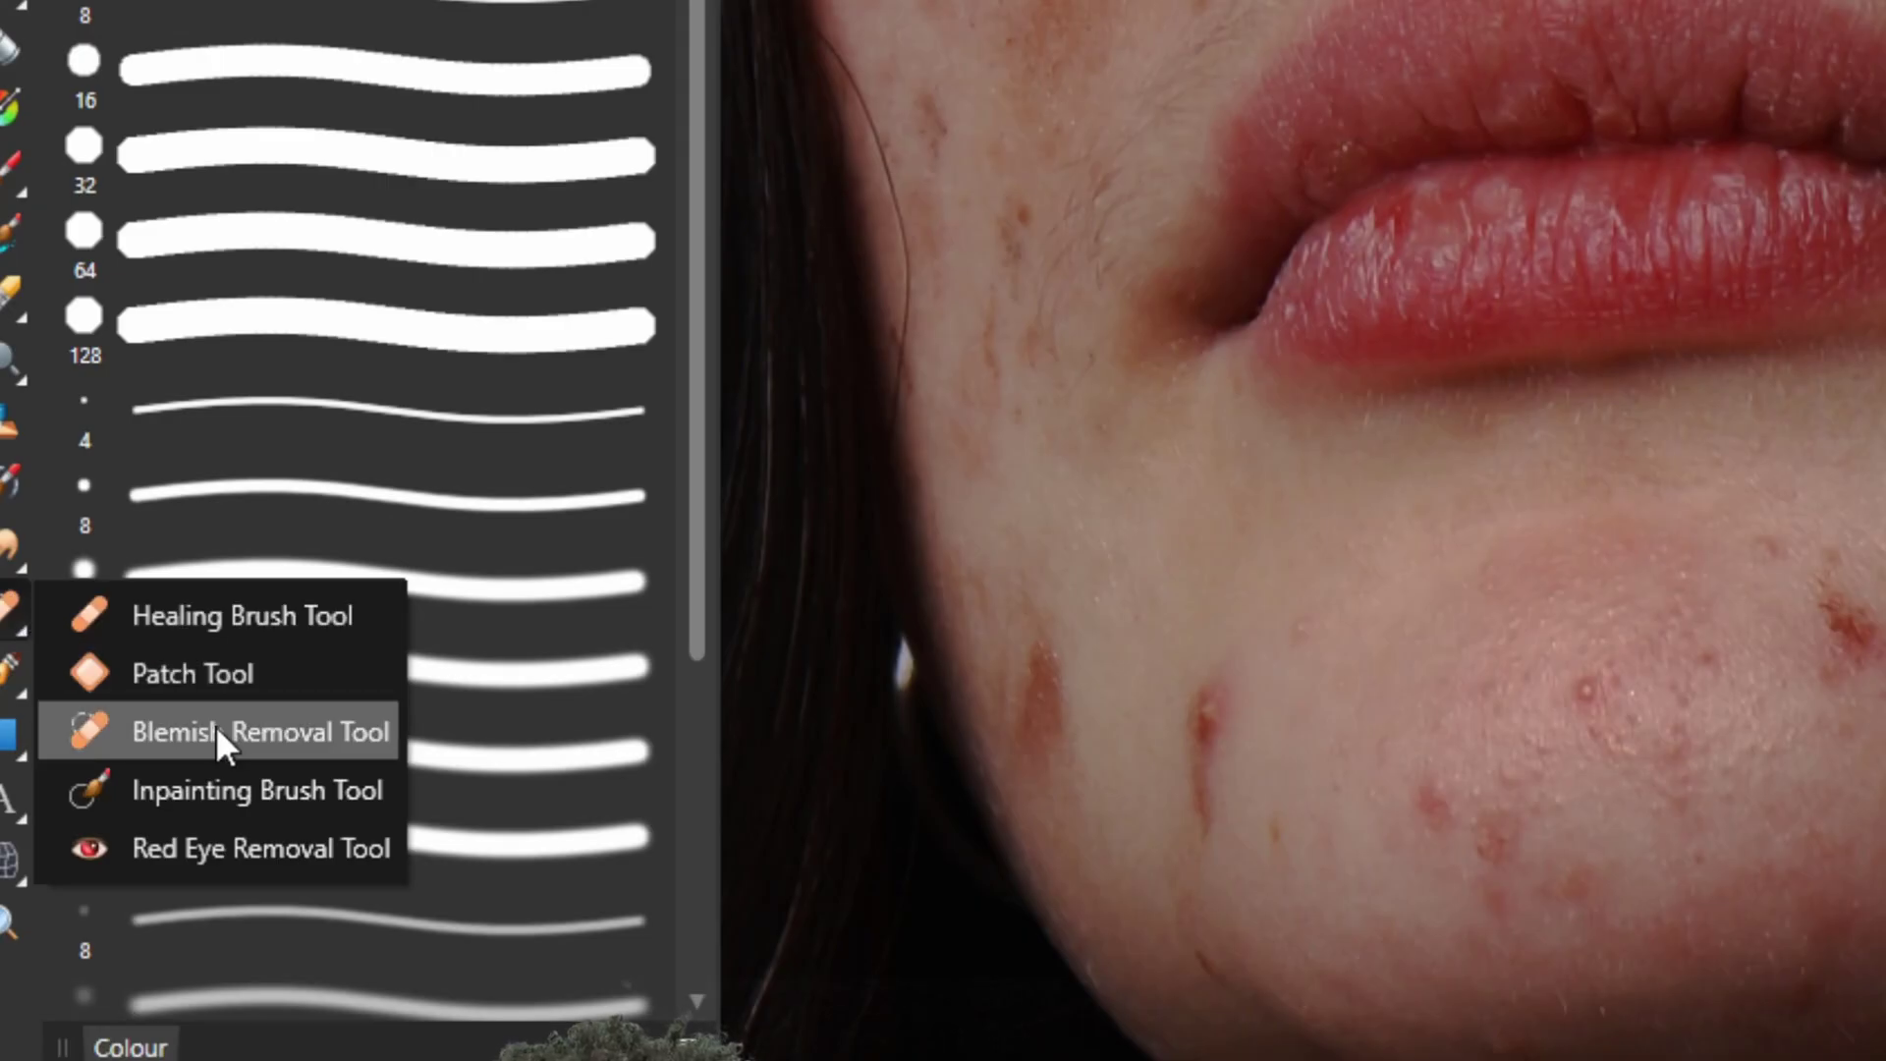
{"action": "left_click", "coordinate": [215, 732]}
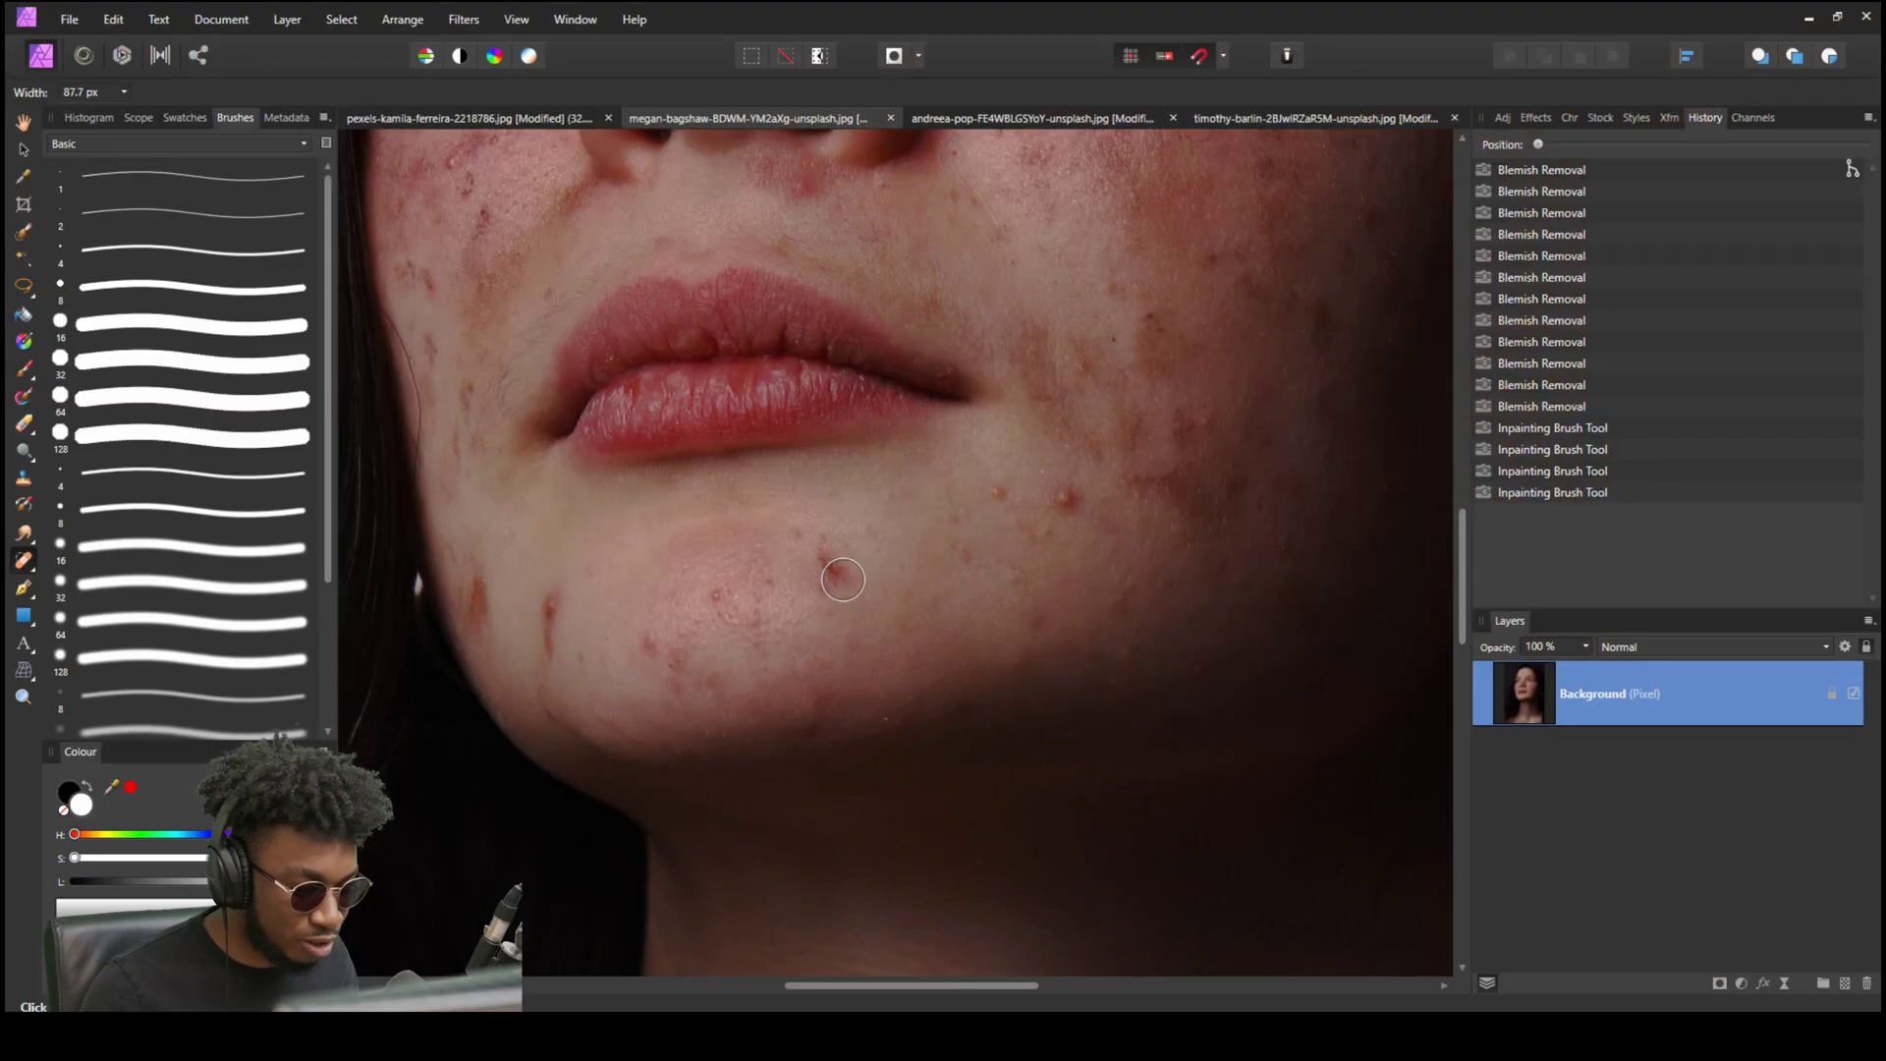
{"action": "key", "text": "bracketright"}
{"action": "key", "text": "bracketright"}
{"action": "key", "text": "bracketright"}
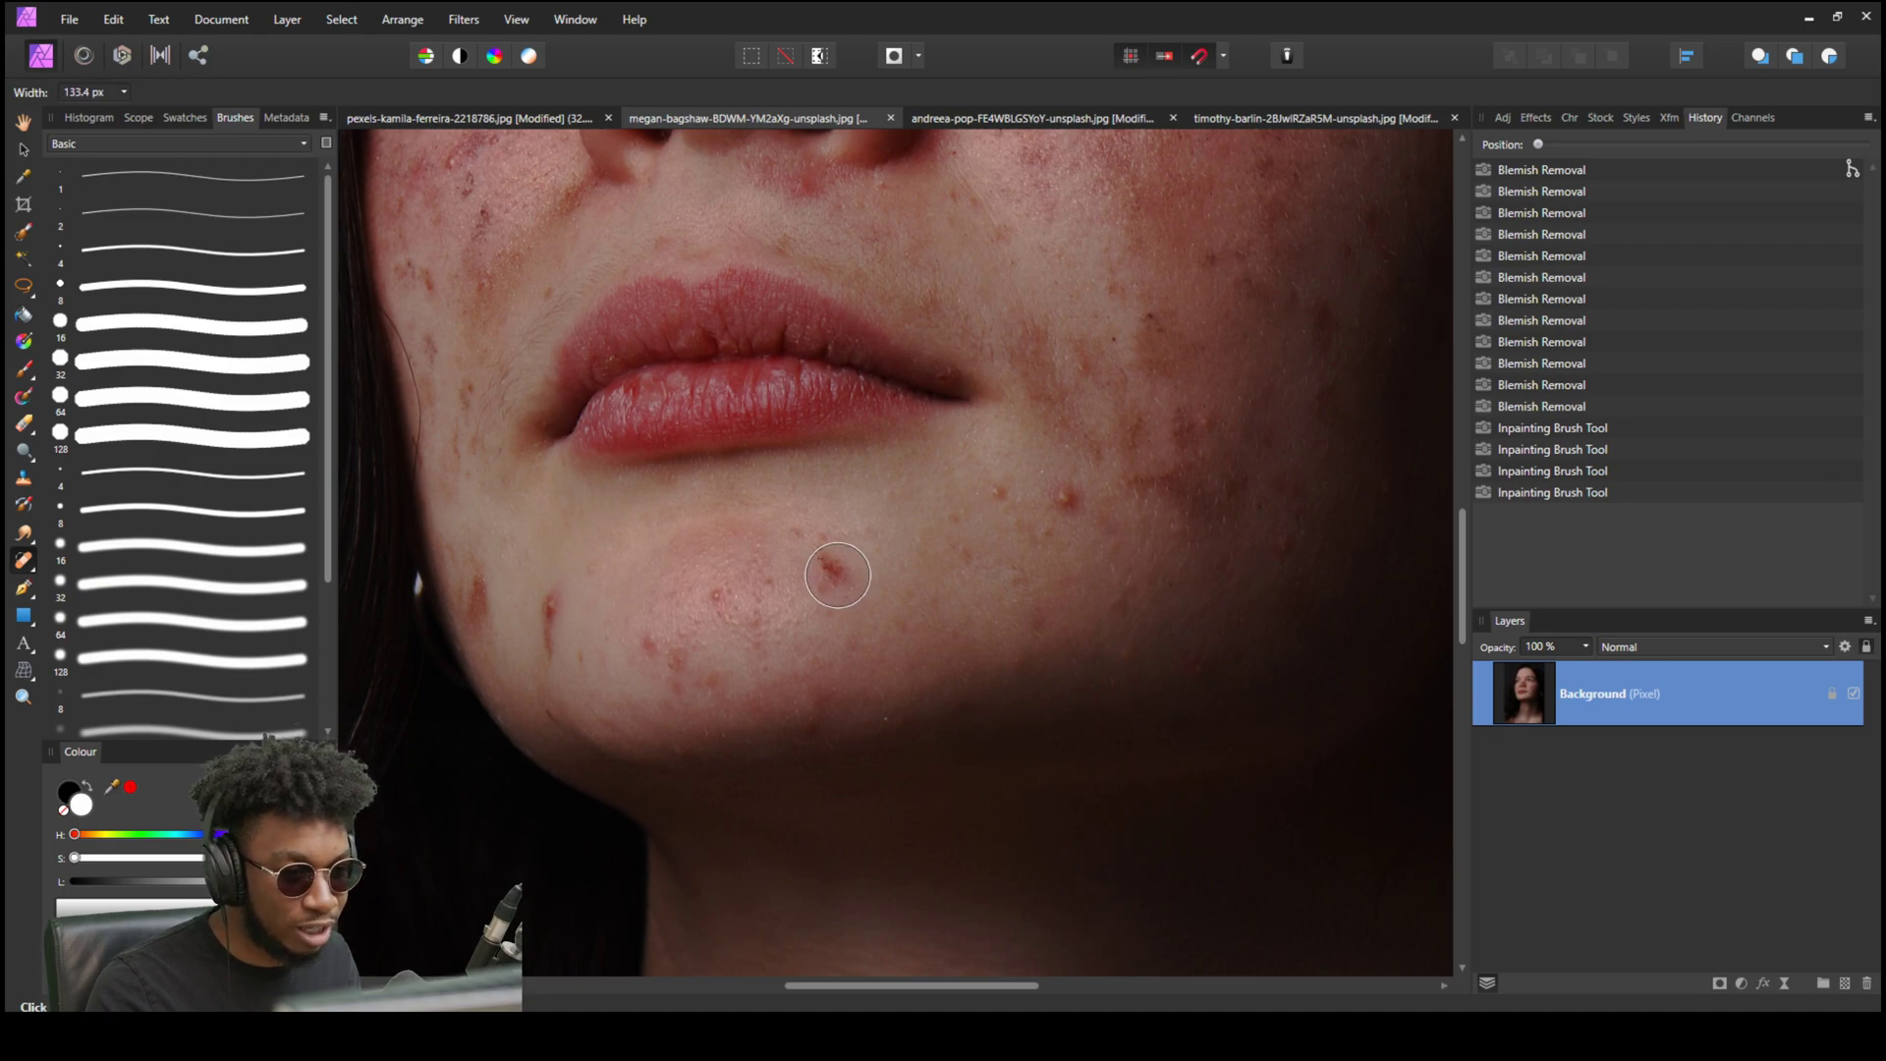
{"action": "key", "text": "bracketright"}
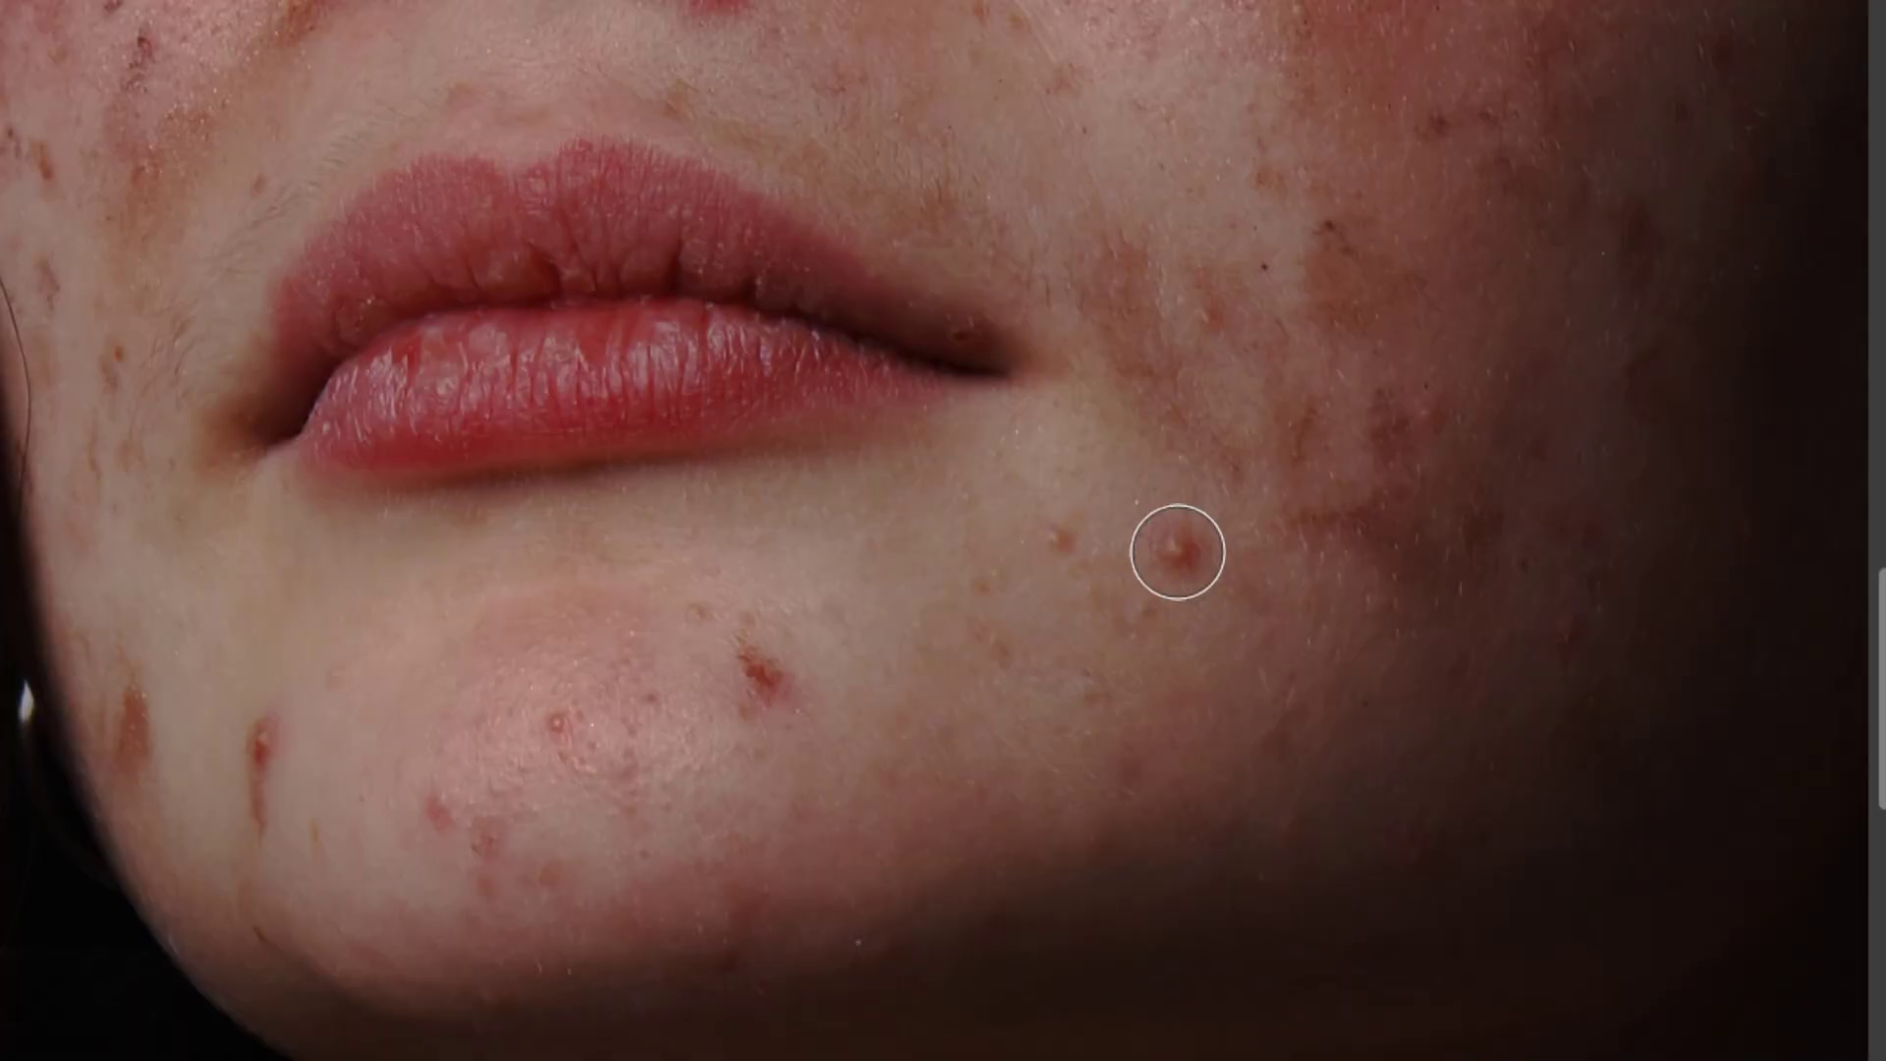
{"action": "left_click", "coordinate": [1177, 551]}
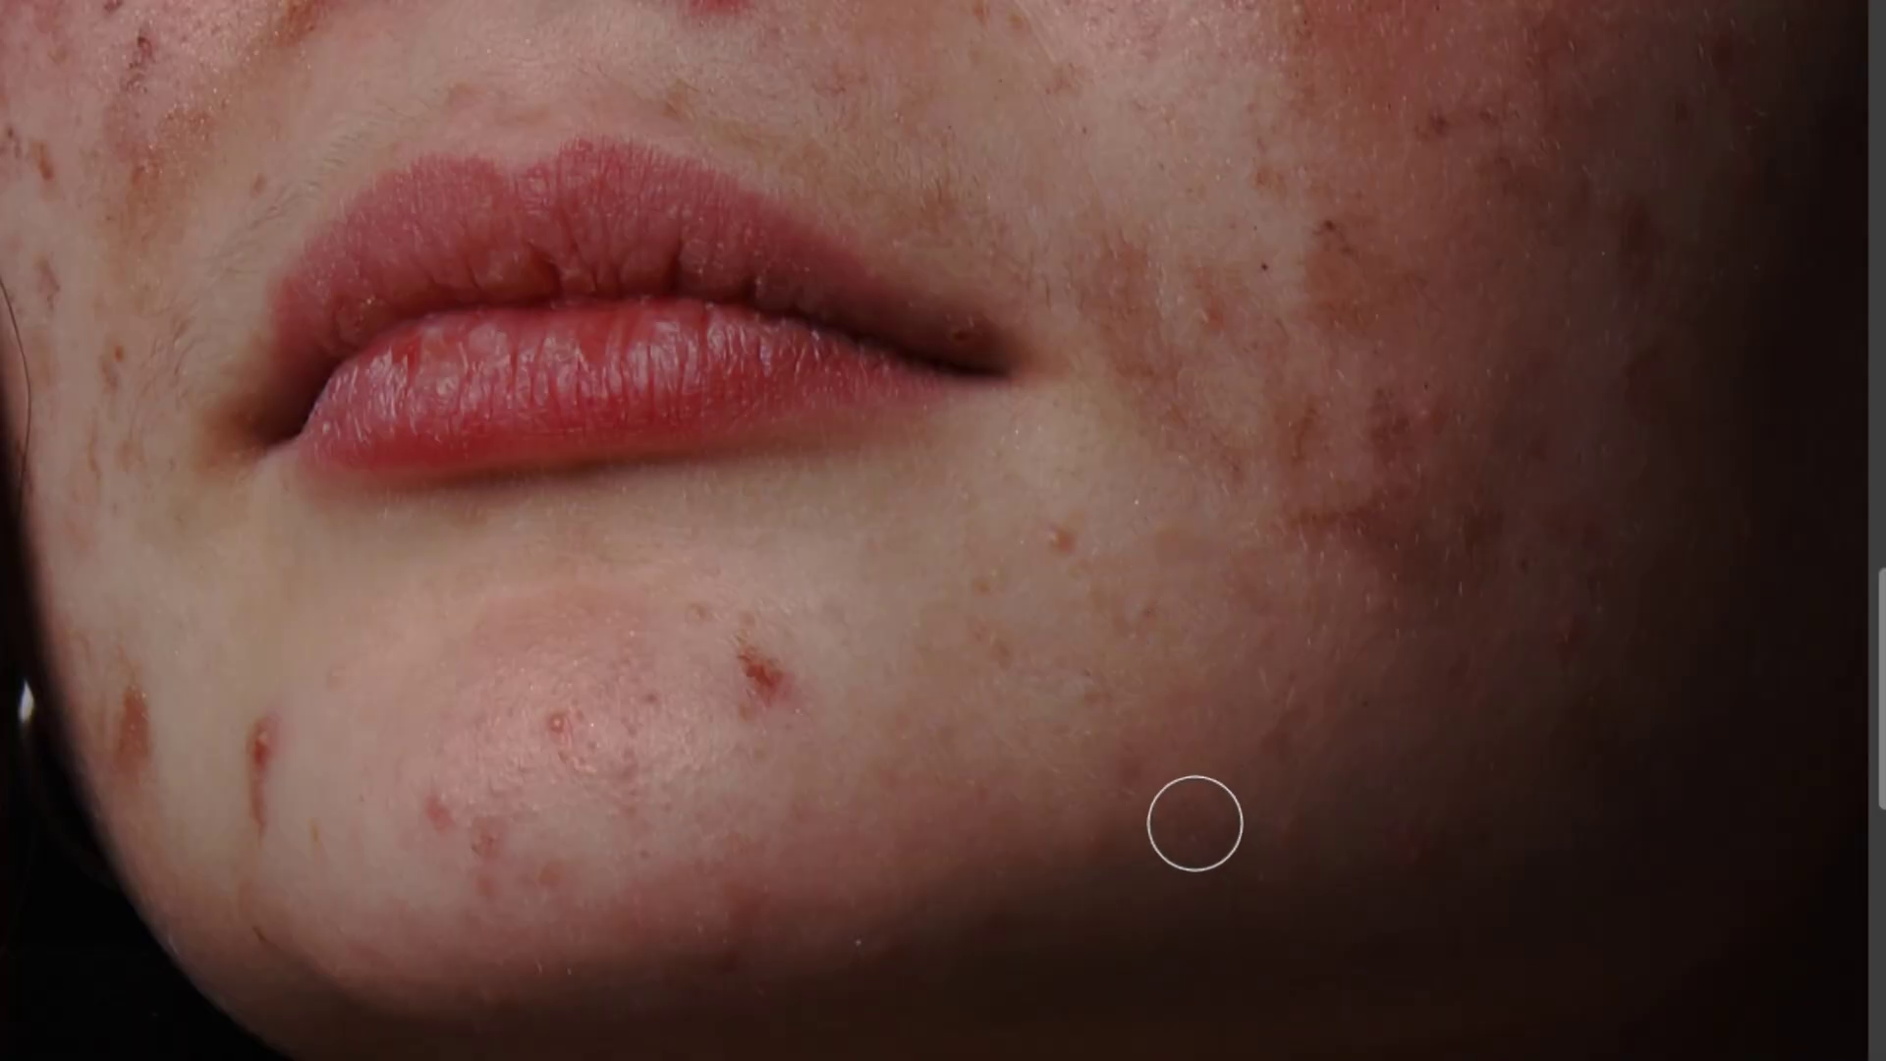
Remove the small mole on the cheek below the eye and the red scab on the chin with single blemish removals.
{"action": "scroll", "coordinate": [1191, 775], "scroll_direction": "down", "scroll_amount": 4}
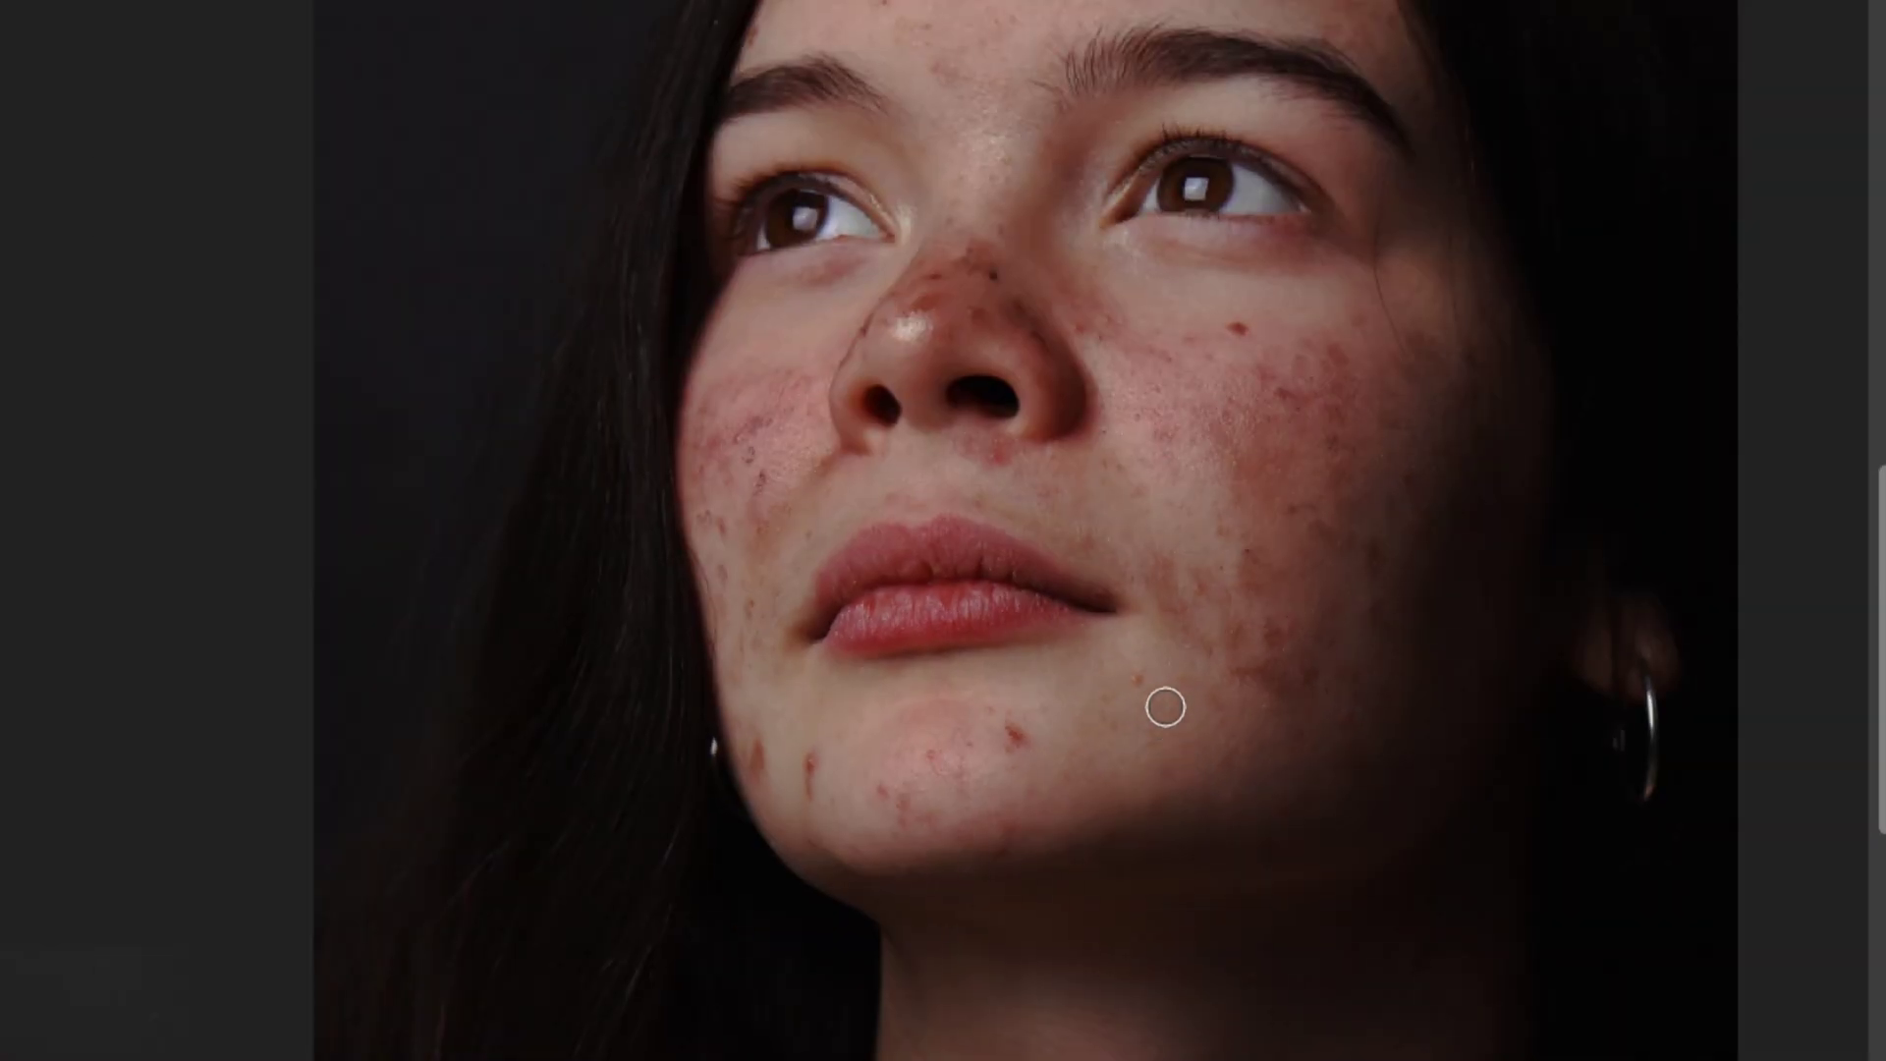
{"action": "left_click", "coordinate": [1237, 331]}
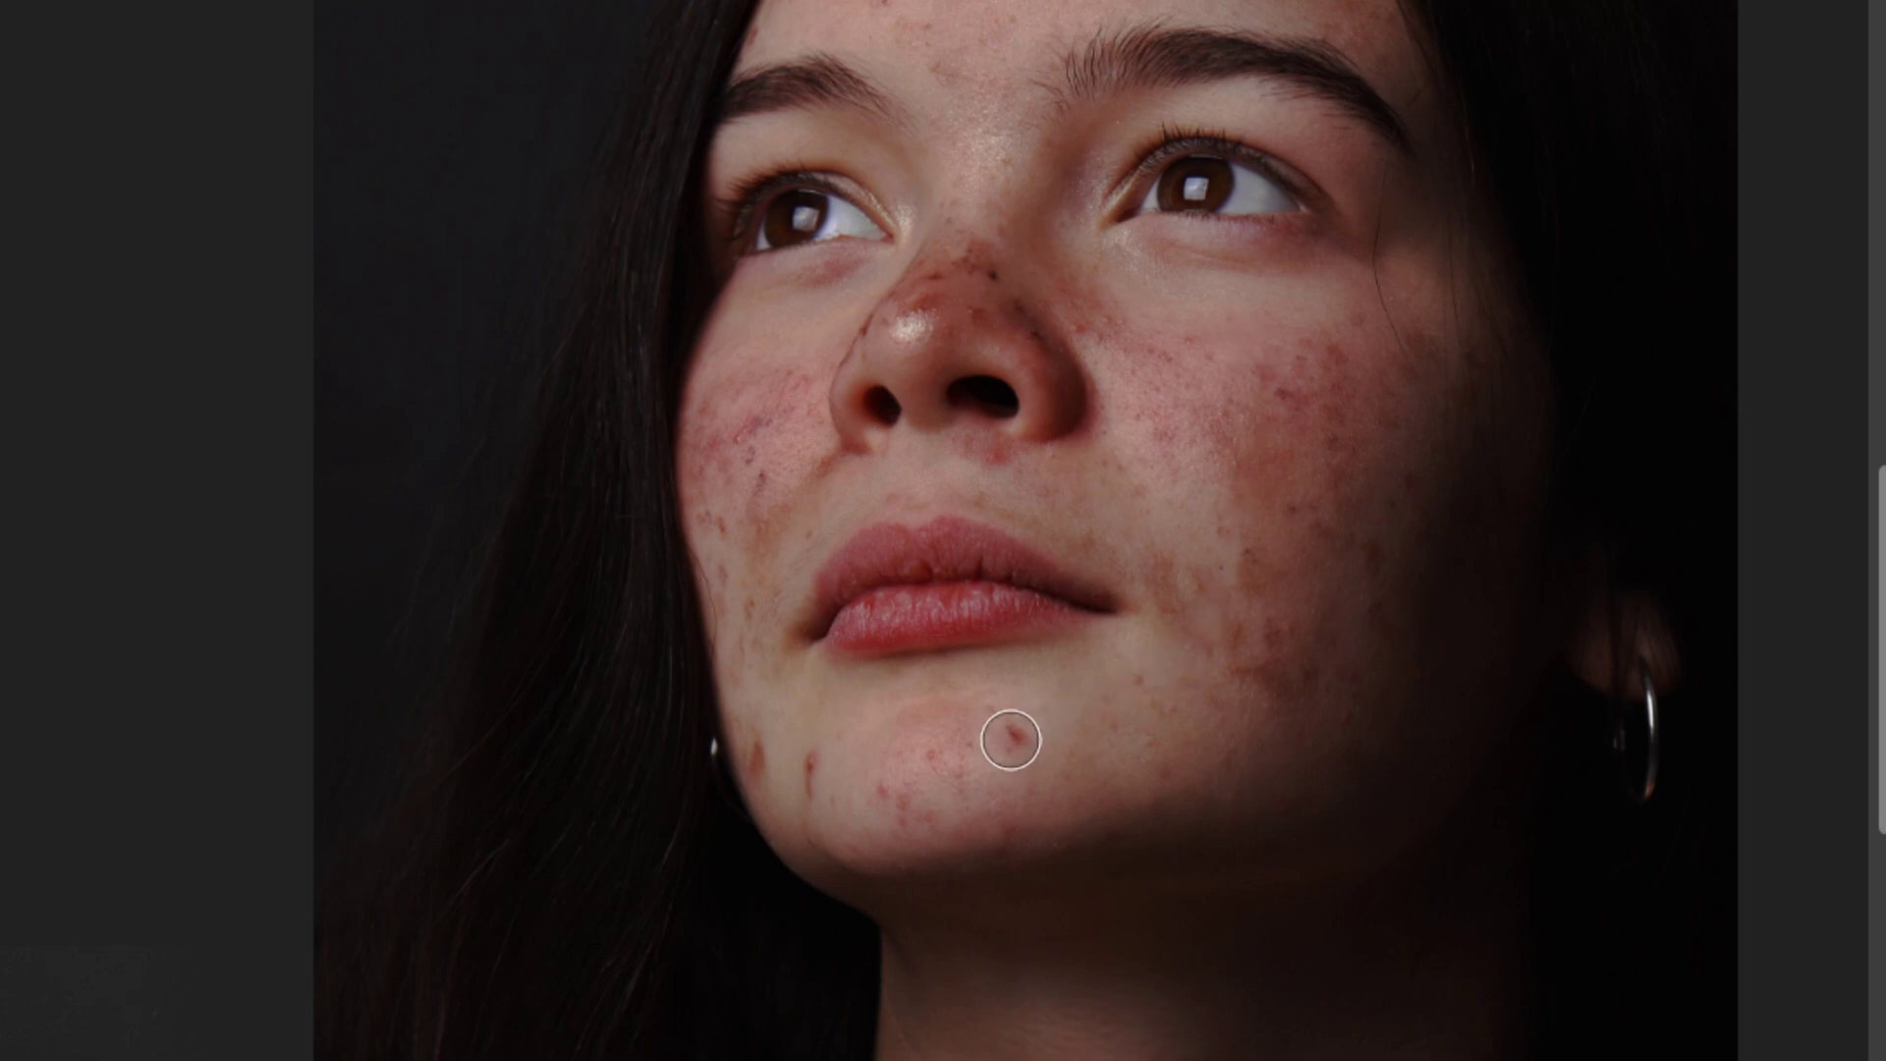
{"action": "scroll", "coordinate": [1120, 749], "scroll_direction": "up", "scroll_amount": 4}
{"action": "scroll", "coordinate": [1133, 753], "scroll_direction": "up", "scroll_amount": 1}
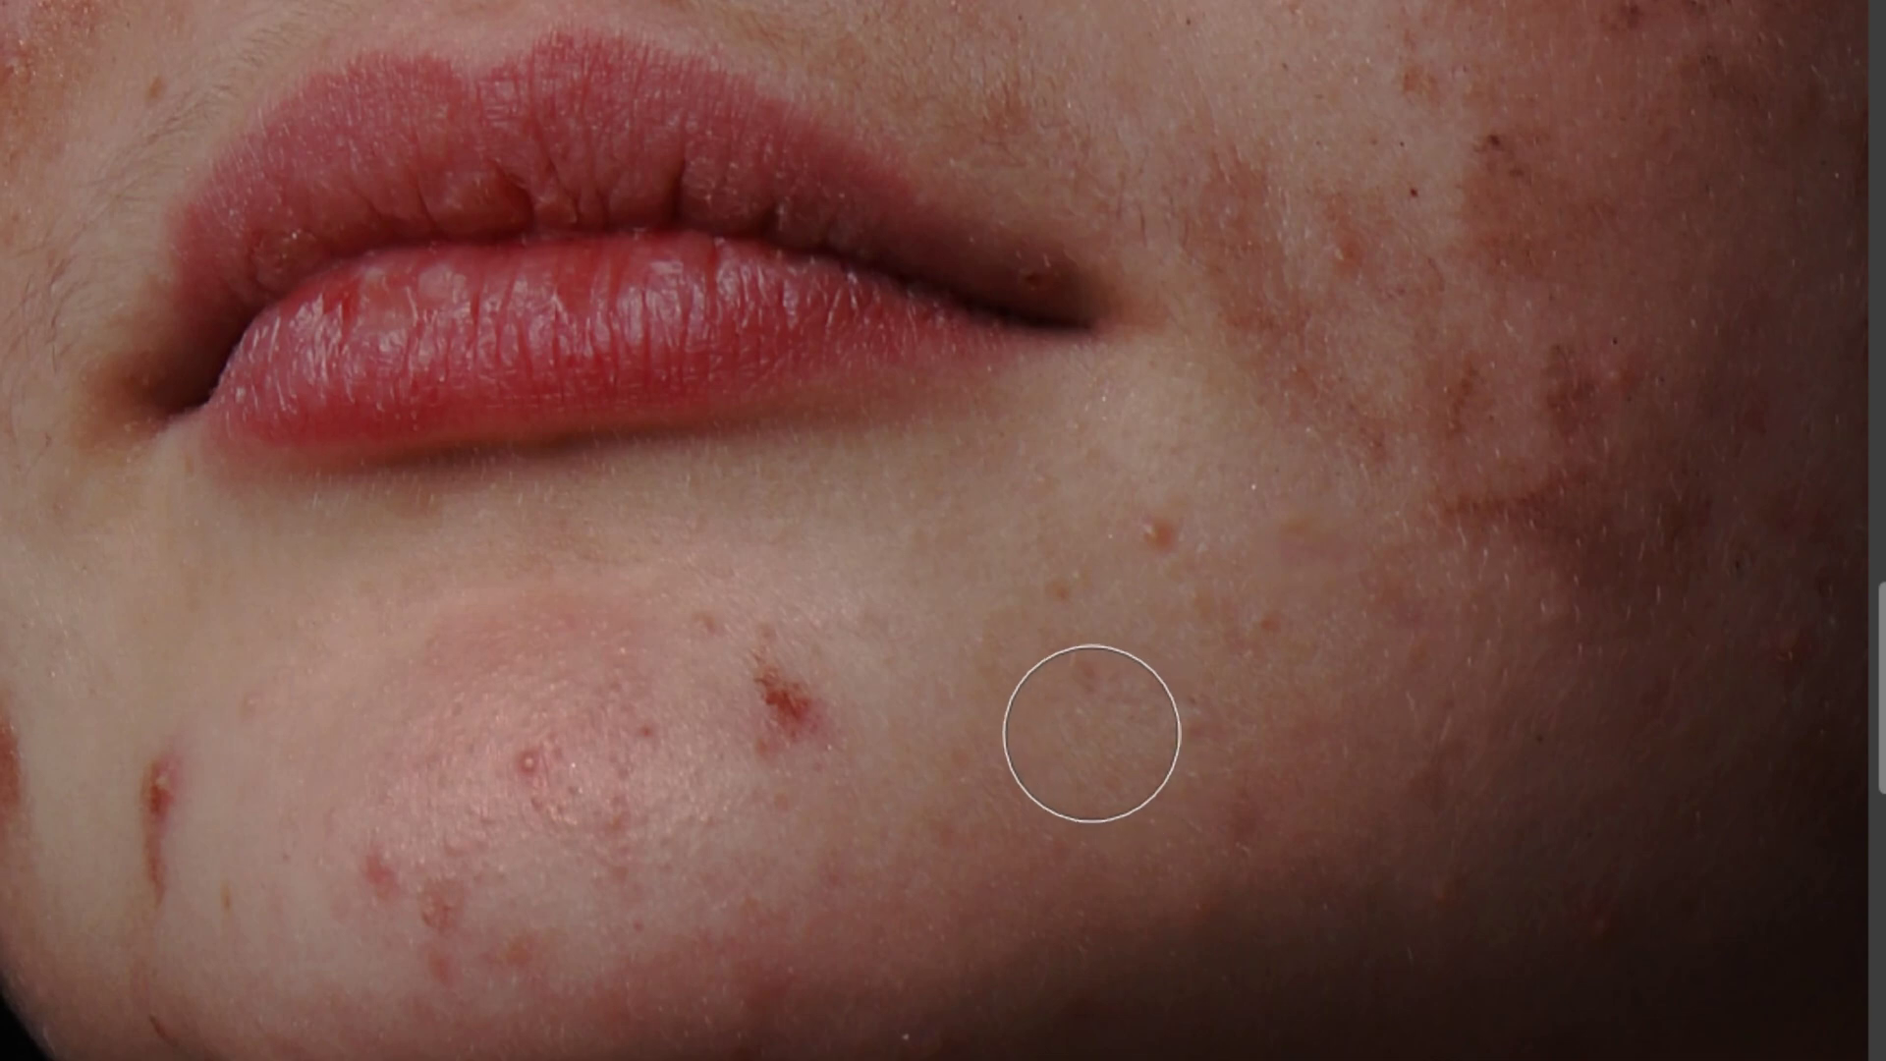
{"action": "left_click", "coordinate": [778, 699]}
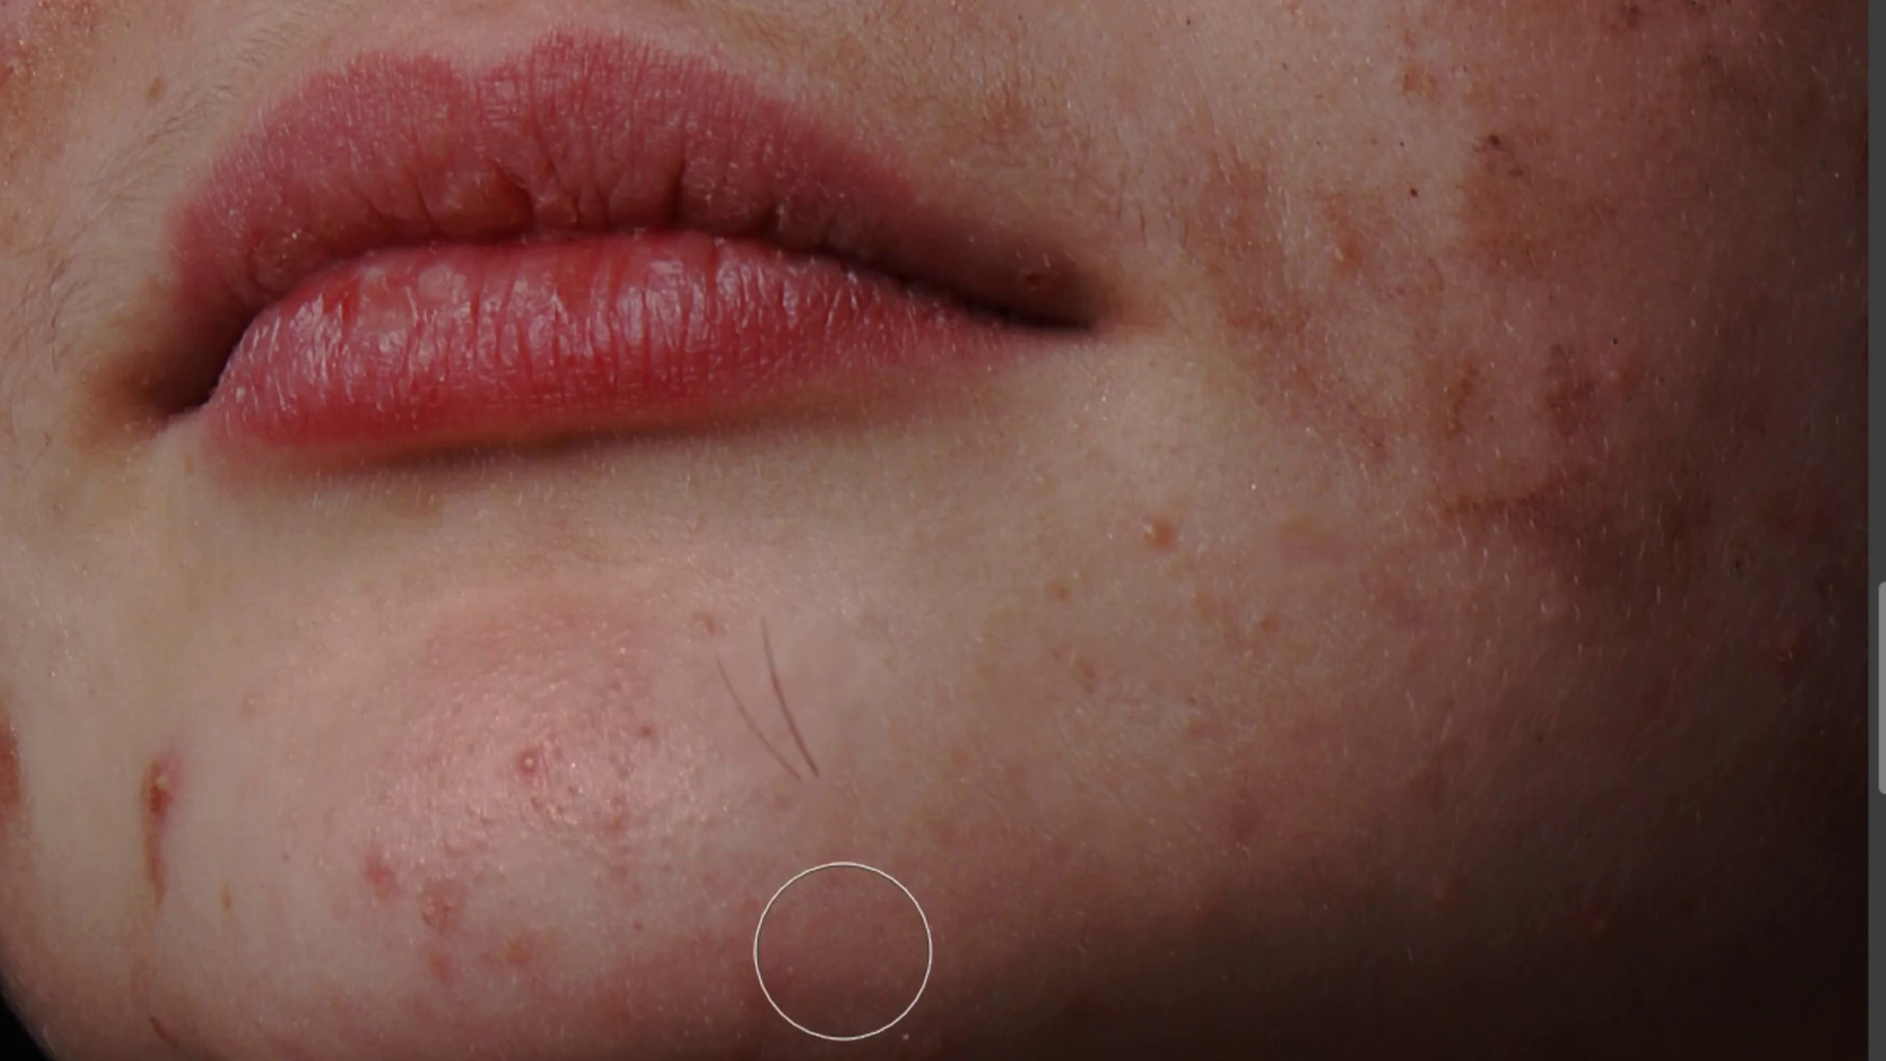
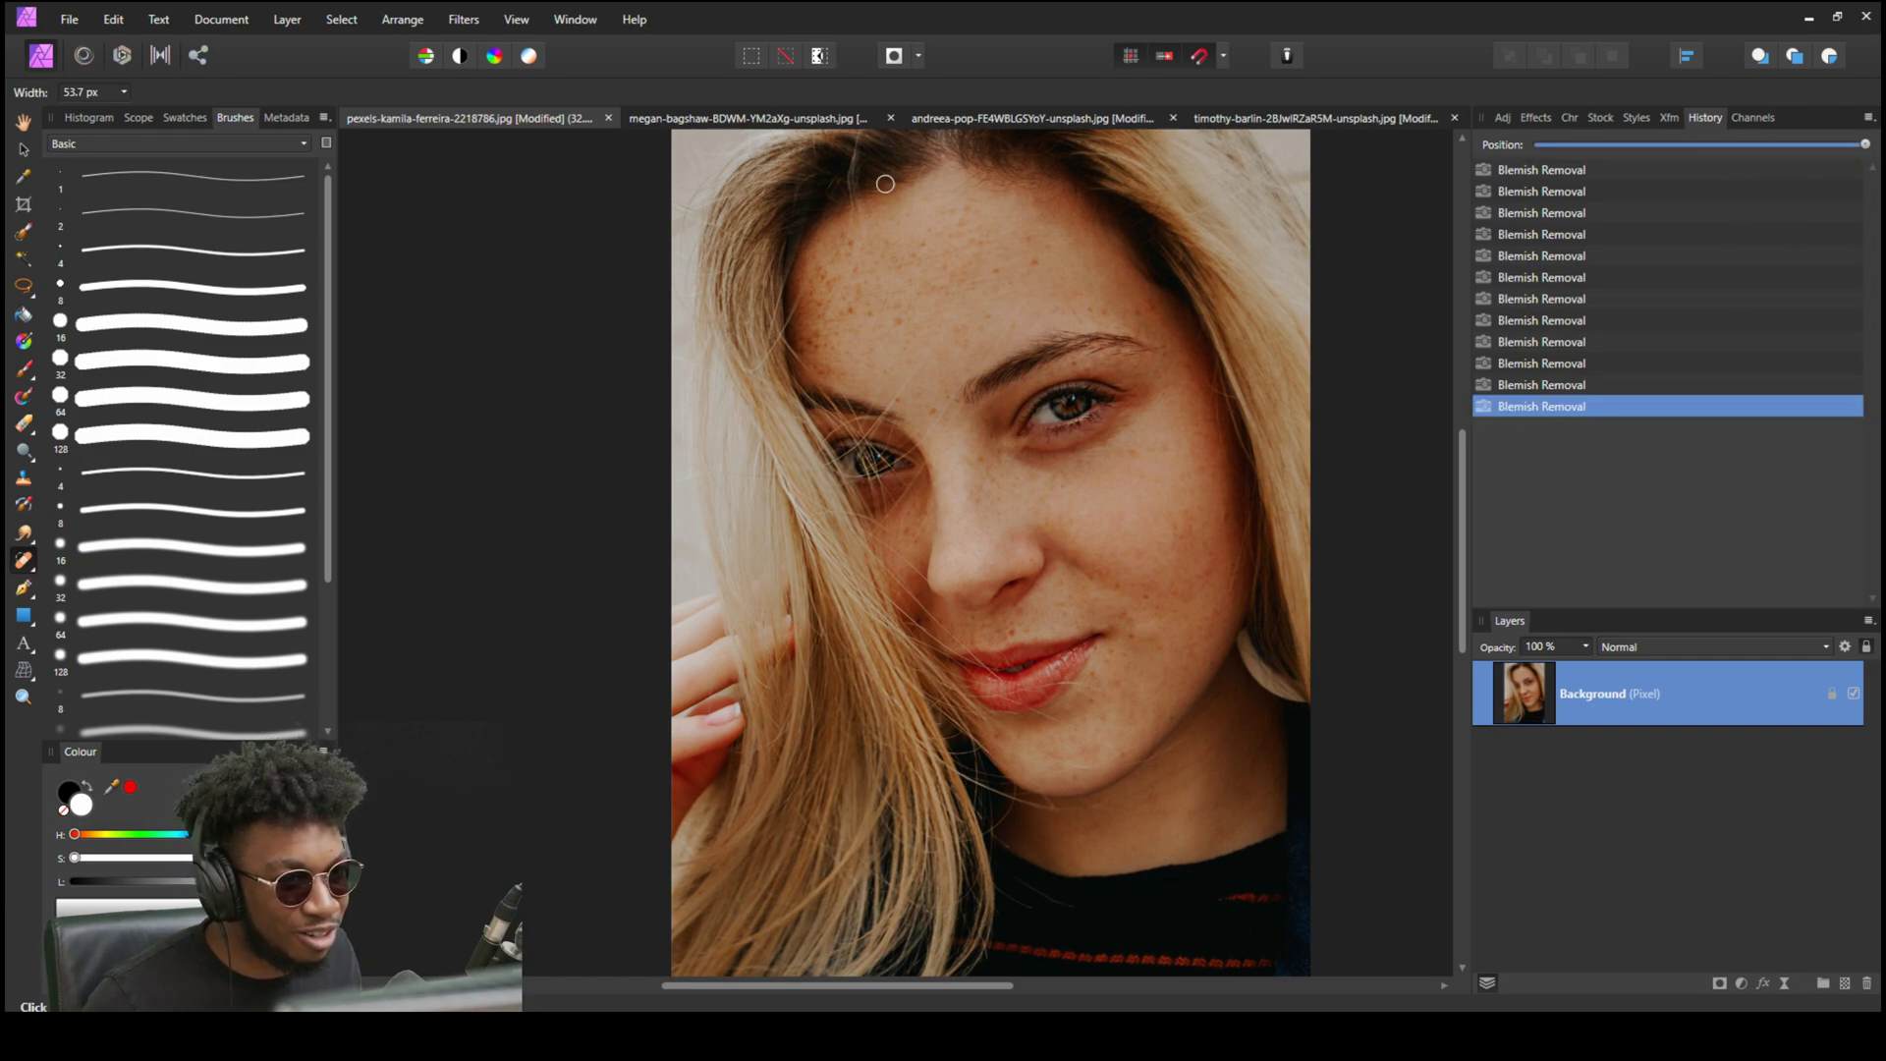
Return to the glitter portrait and remove the three separate blue stars nearest the nose with a 136.5 px blemish removal brush.
{"action": "left_click", "coordinate": [784, 120]}
{"action": "left_click", "coordinate": [985, 118]}
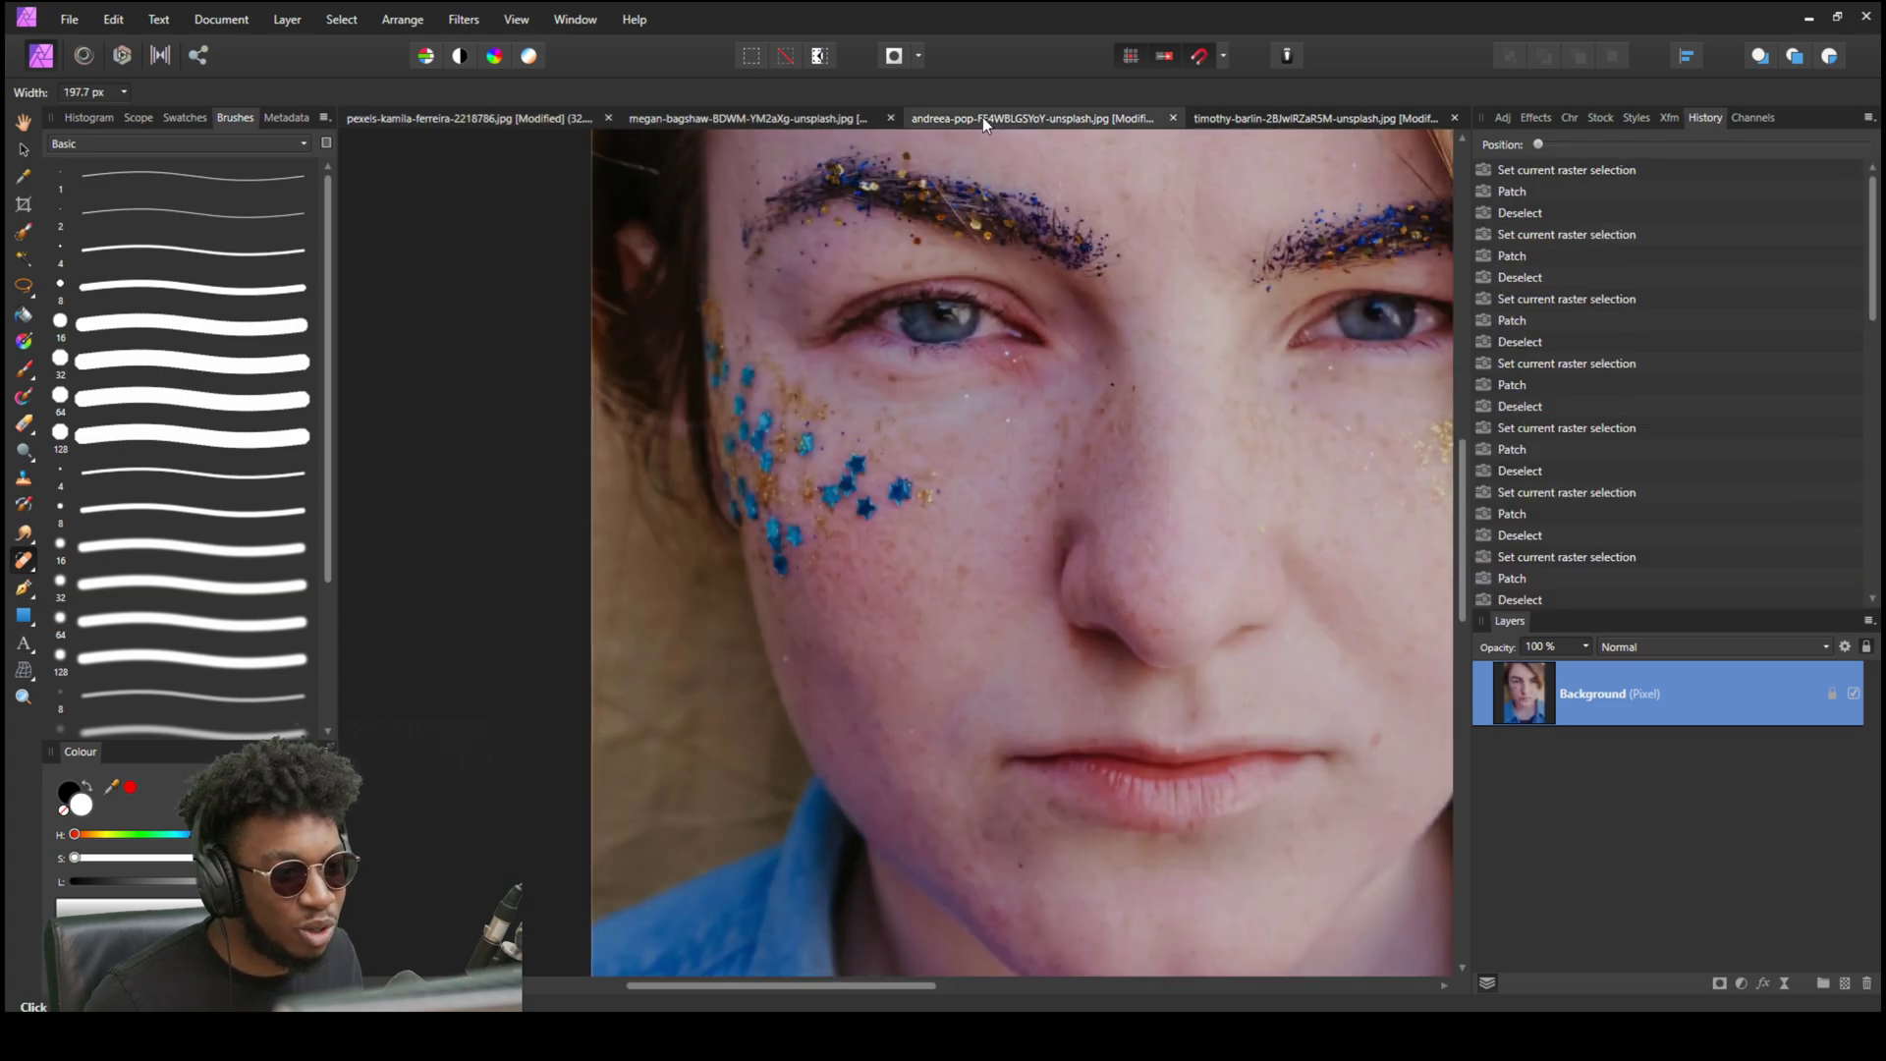
{"action": "left_click", "coordinate": [867, 510]}
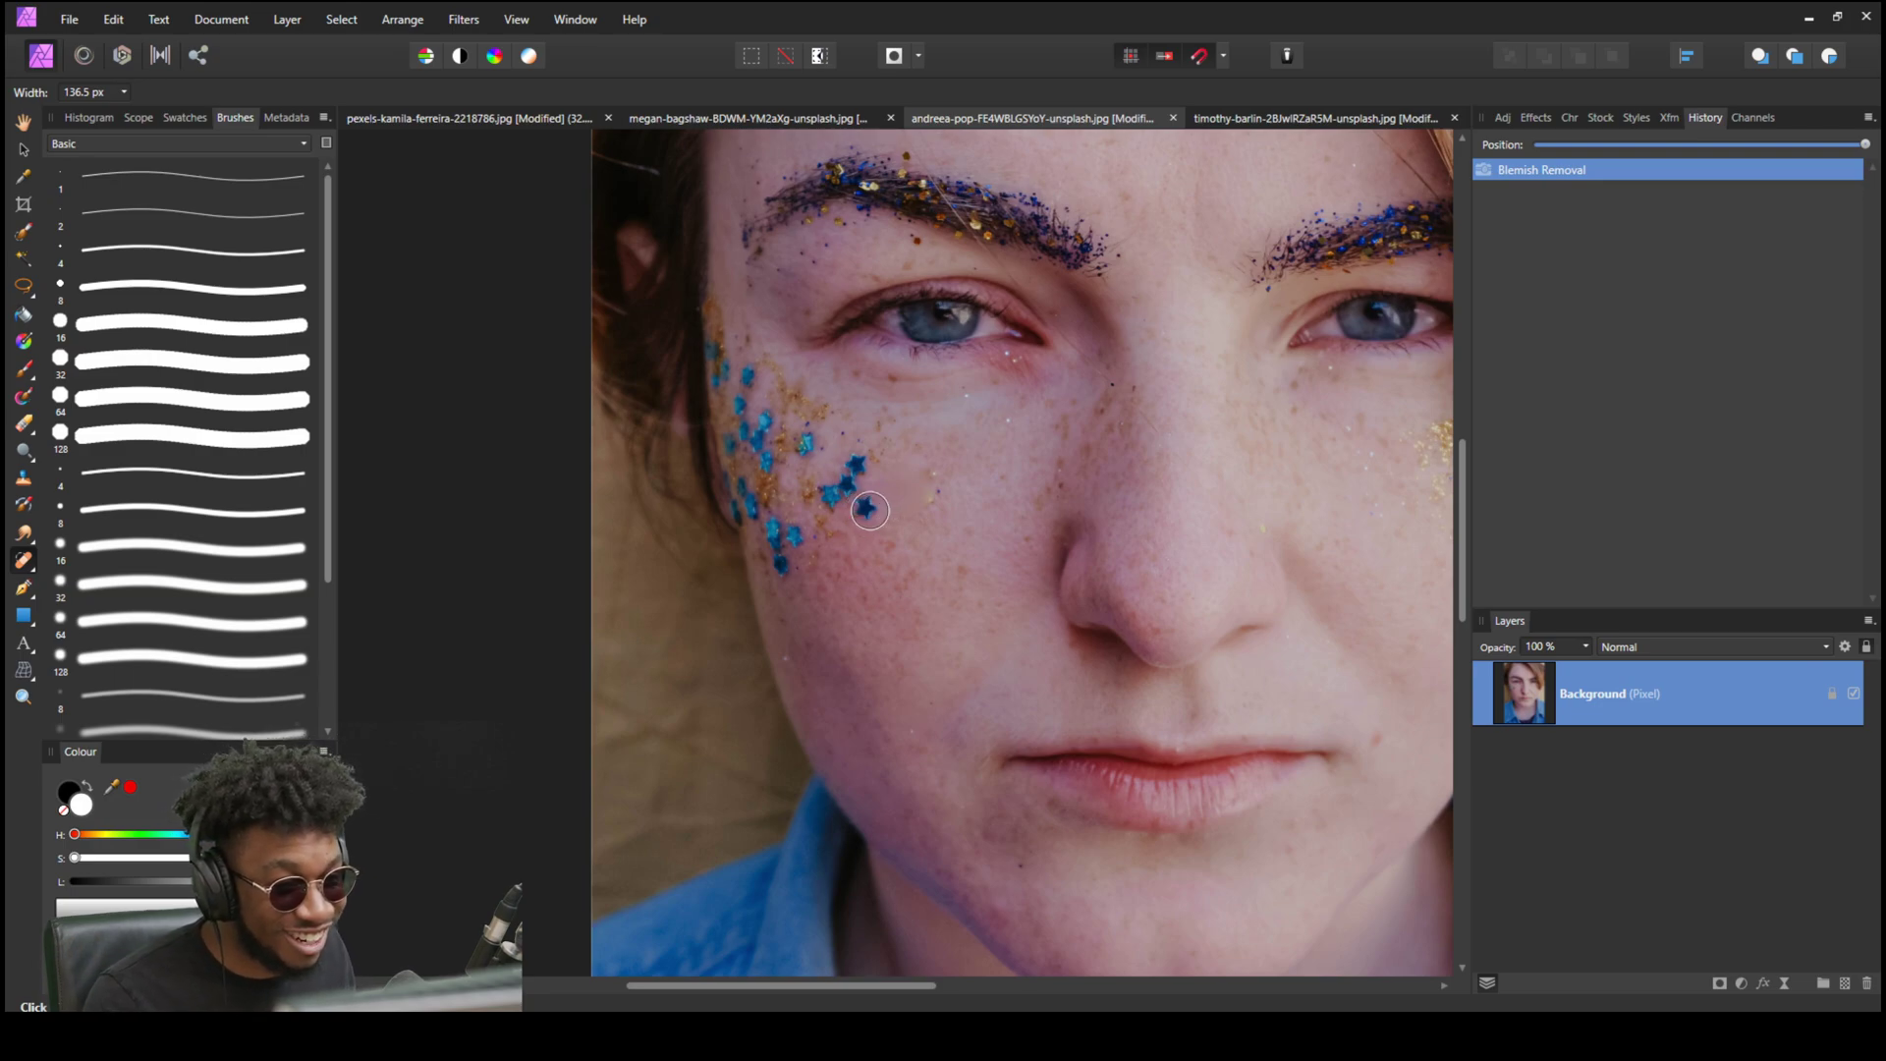
{"action": "left_click", "coordinate": [869, 510]}
{"action": "left_click", "coordinate": [861, 456]}
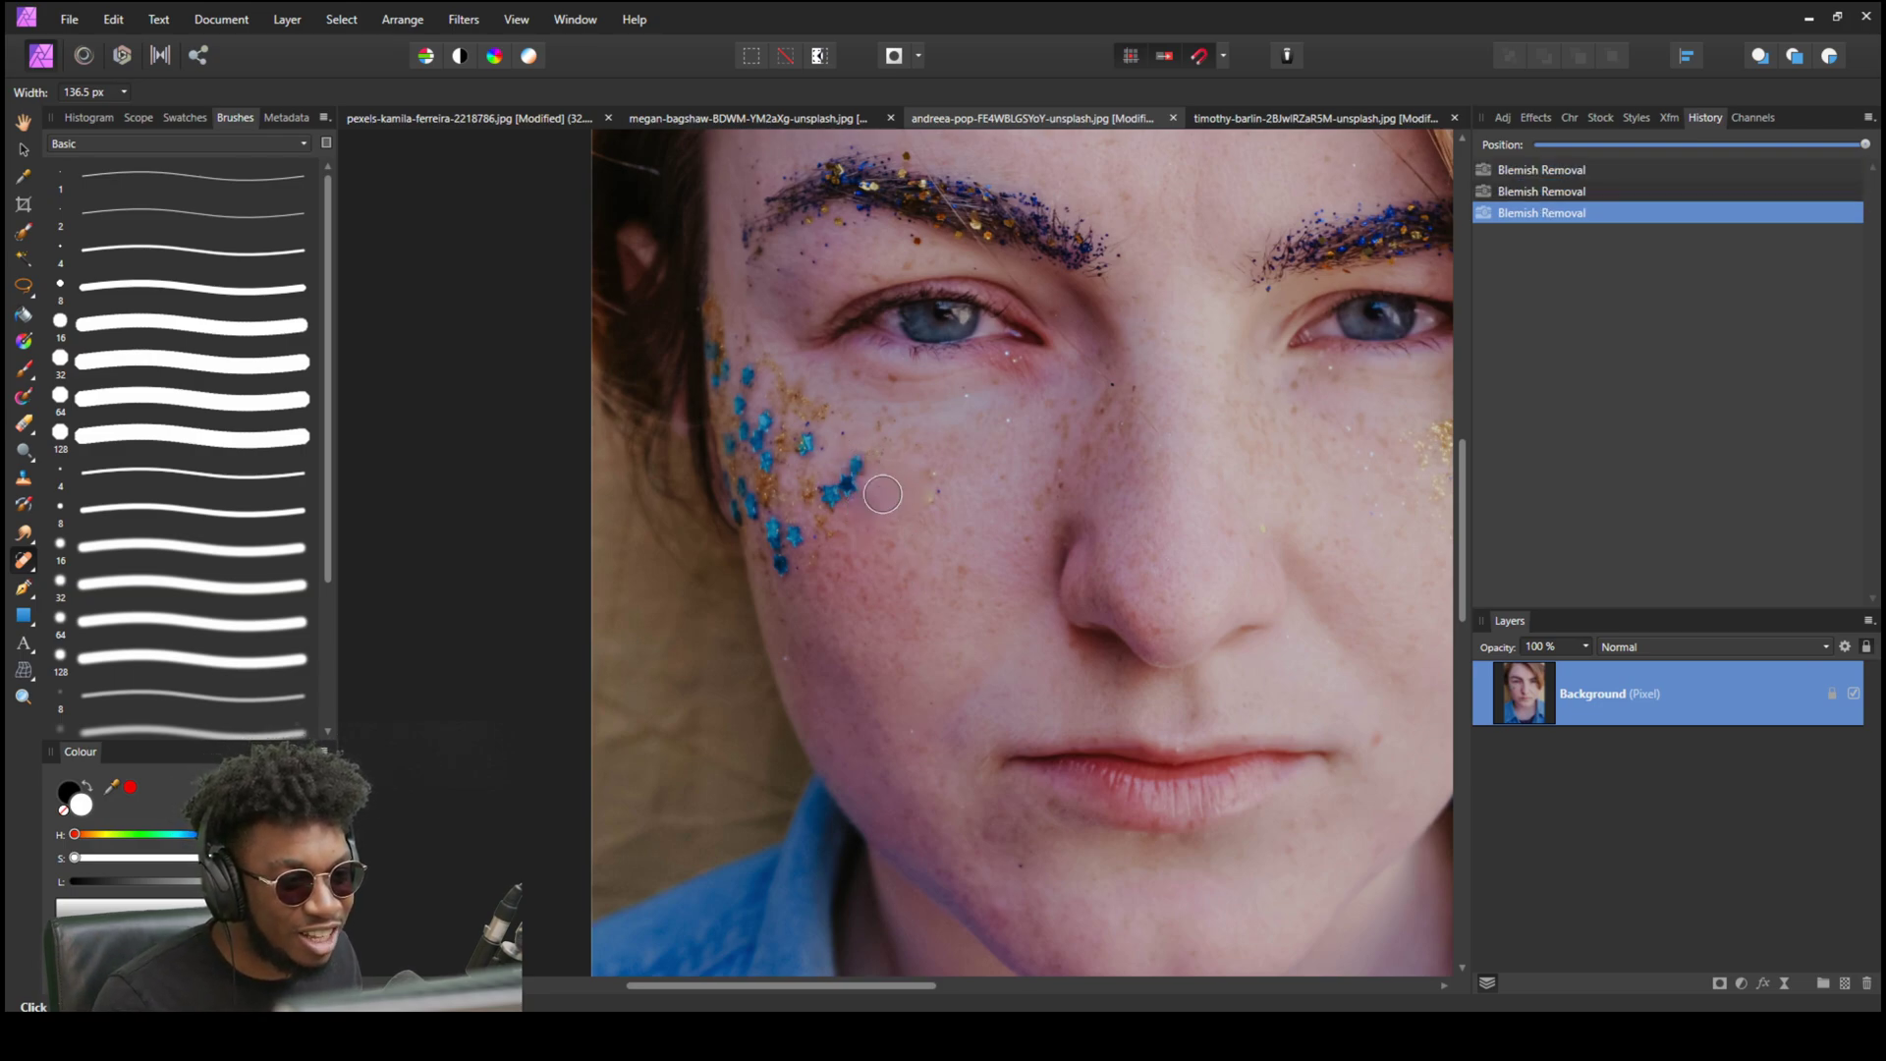
{"action": "left_click", "coordinate": [859, 464]}
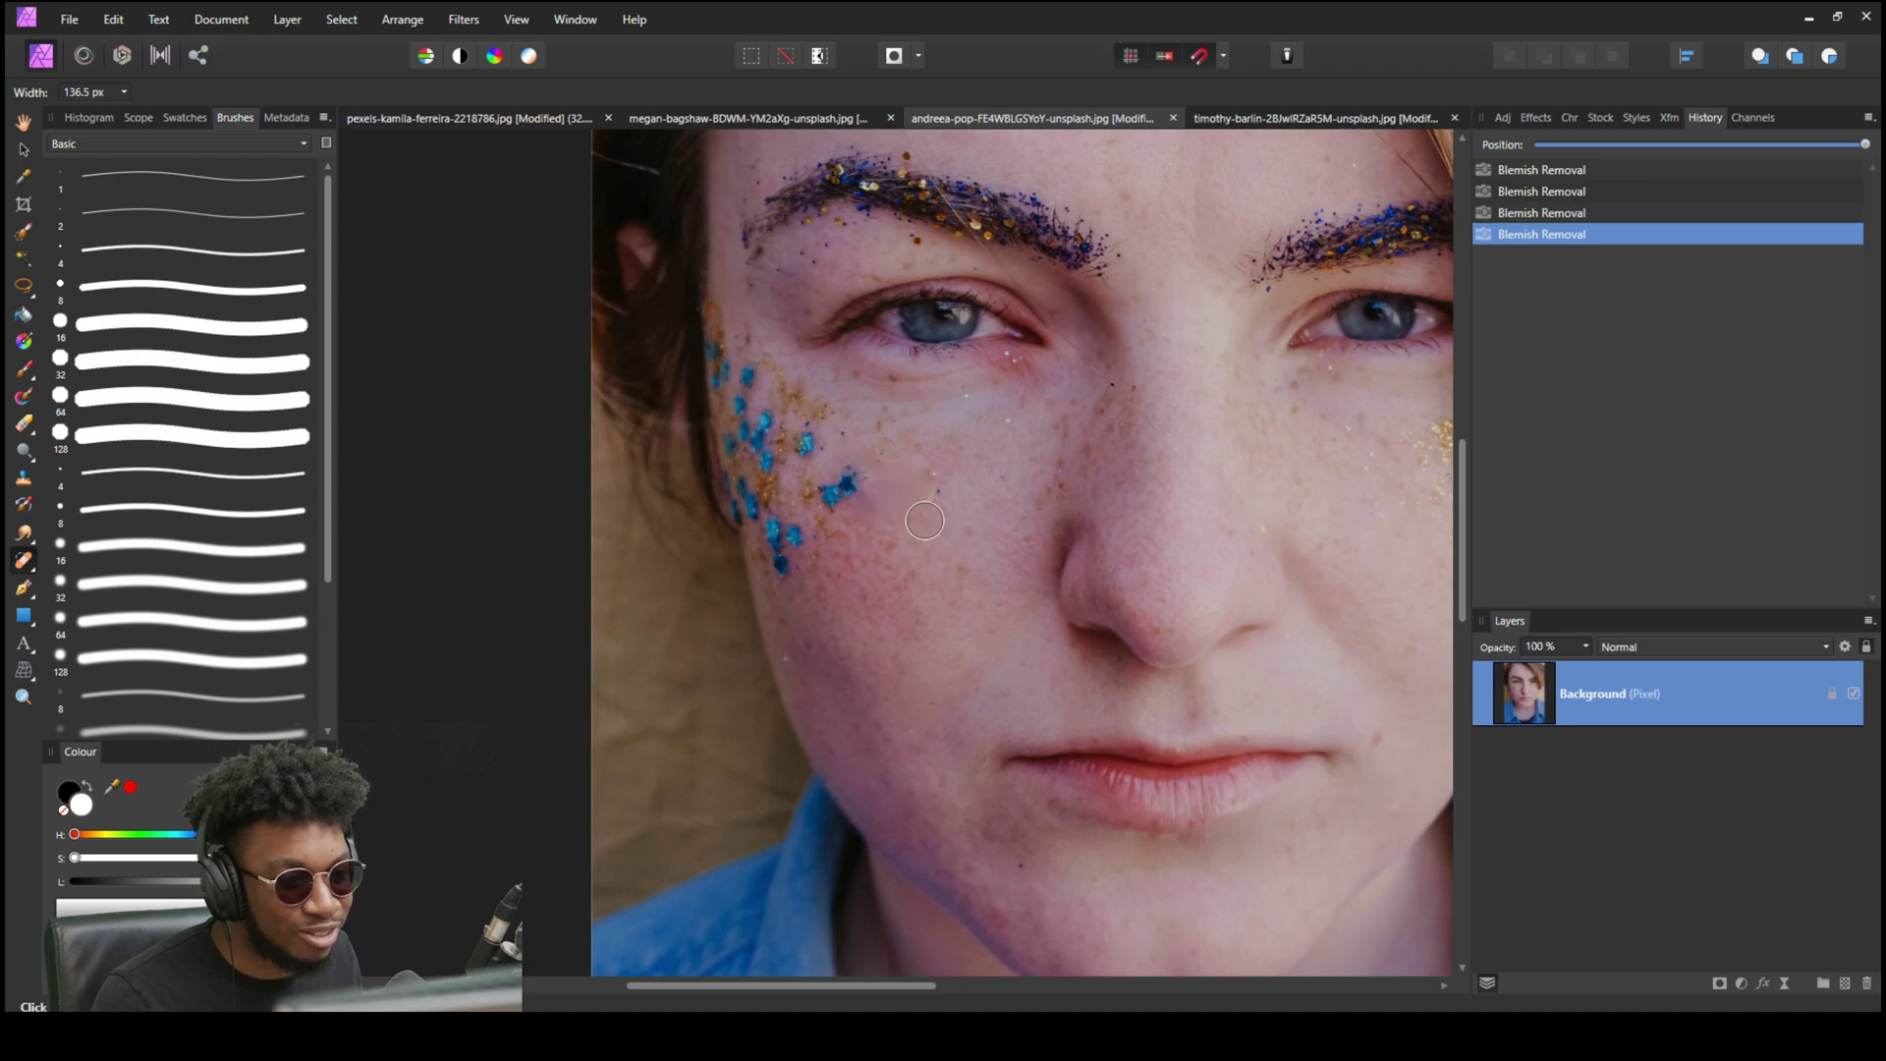
Shrink the brush and remove the gold fleck and dark dot on the mid cheek and the white glitter speck under the eye.
{"action": "scroll", "coordinate": [947, 491], "scroll_direction": "down", "scroll_amount": 5}
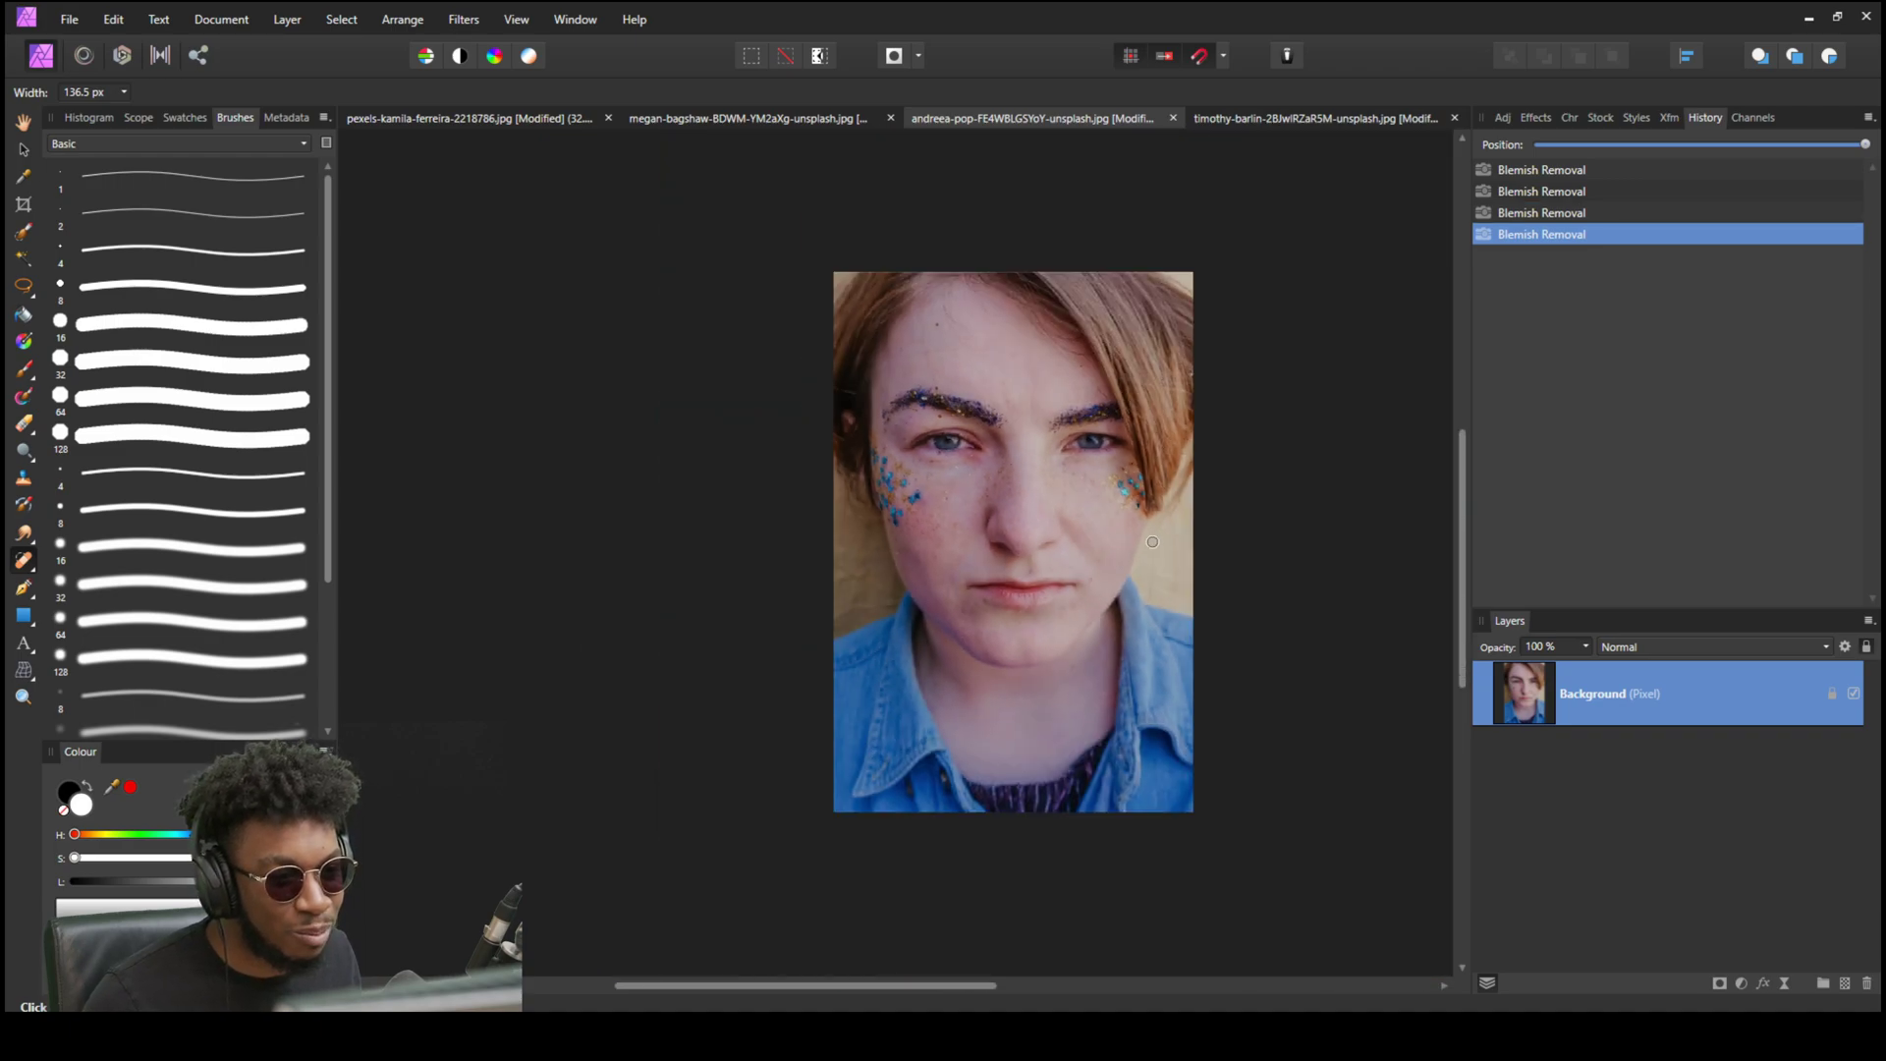
{"action": "scroll", "coordinate": [981, 520], "scroll_direction": "up", "scroll_amount": 5}
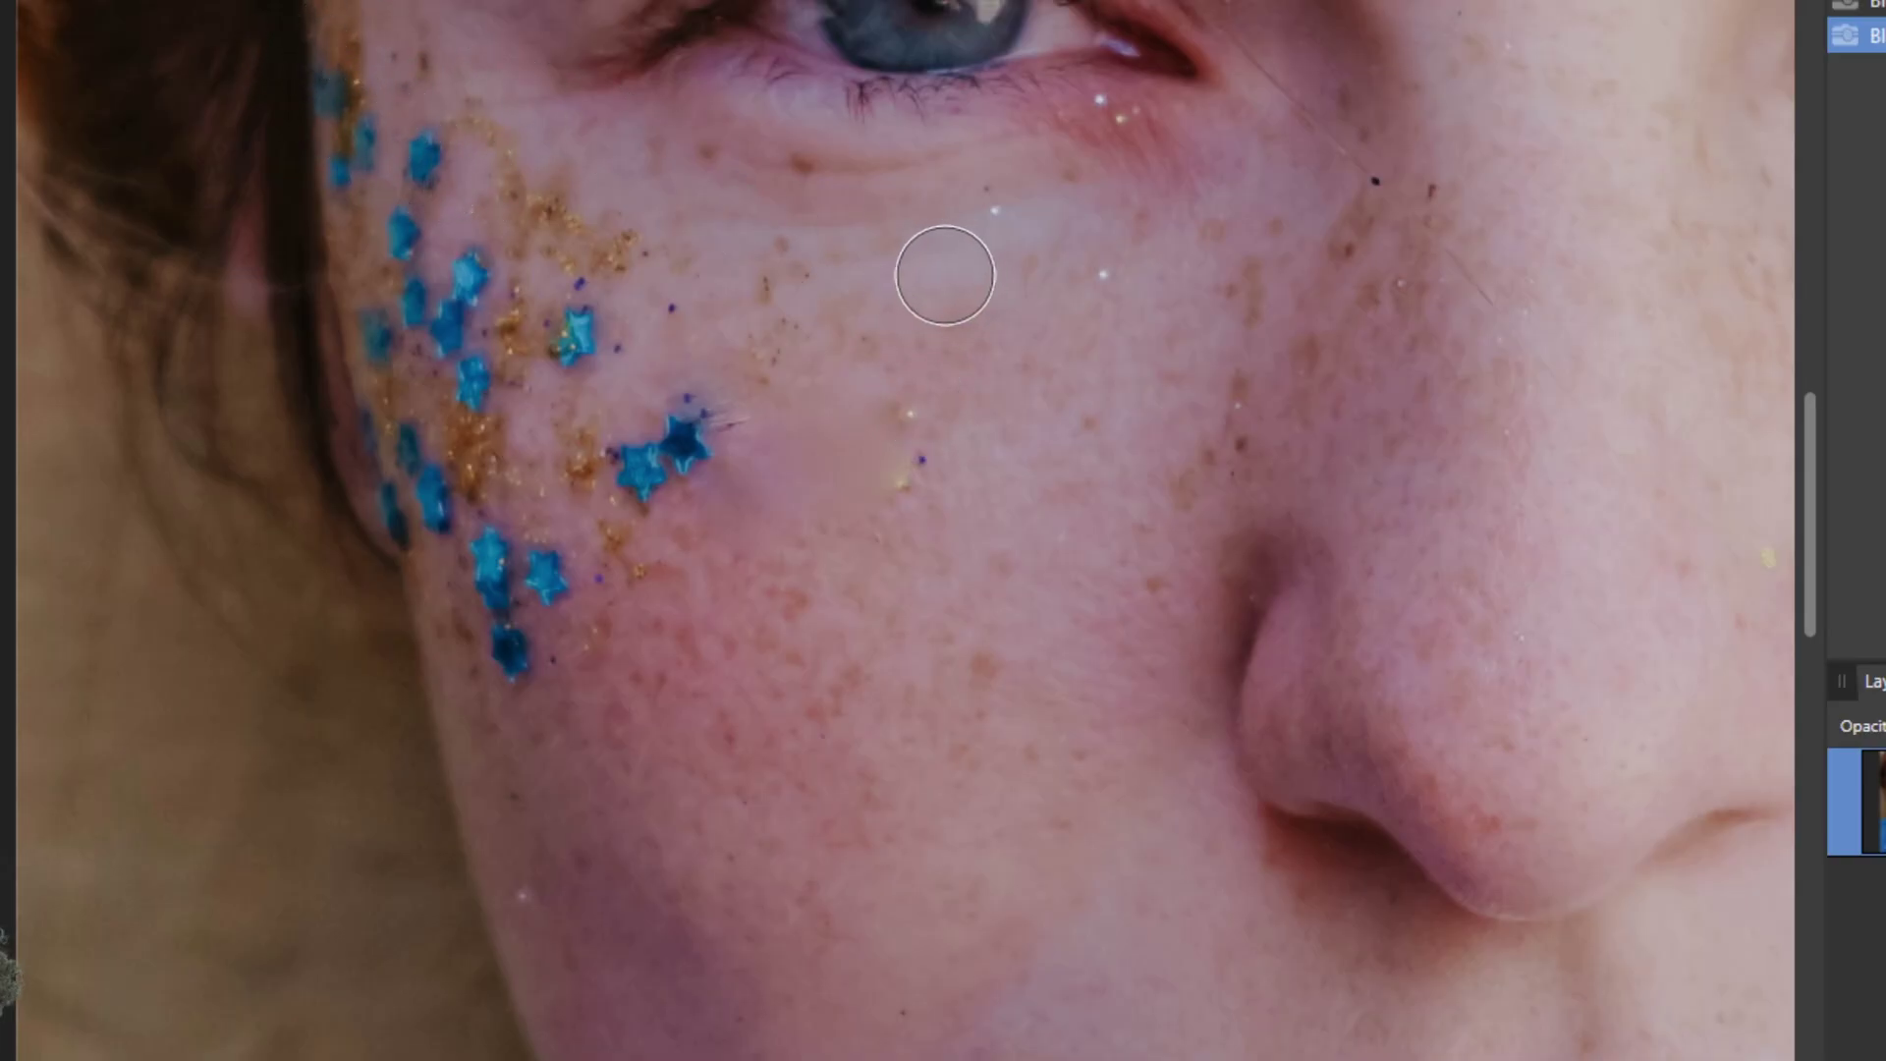
{"action": "key", "text": "bracketleft"}
{"action": "key", "text": "bracketleft"}
{"action": "key", "text": "bracketleft"}
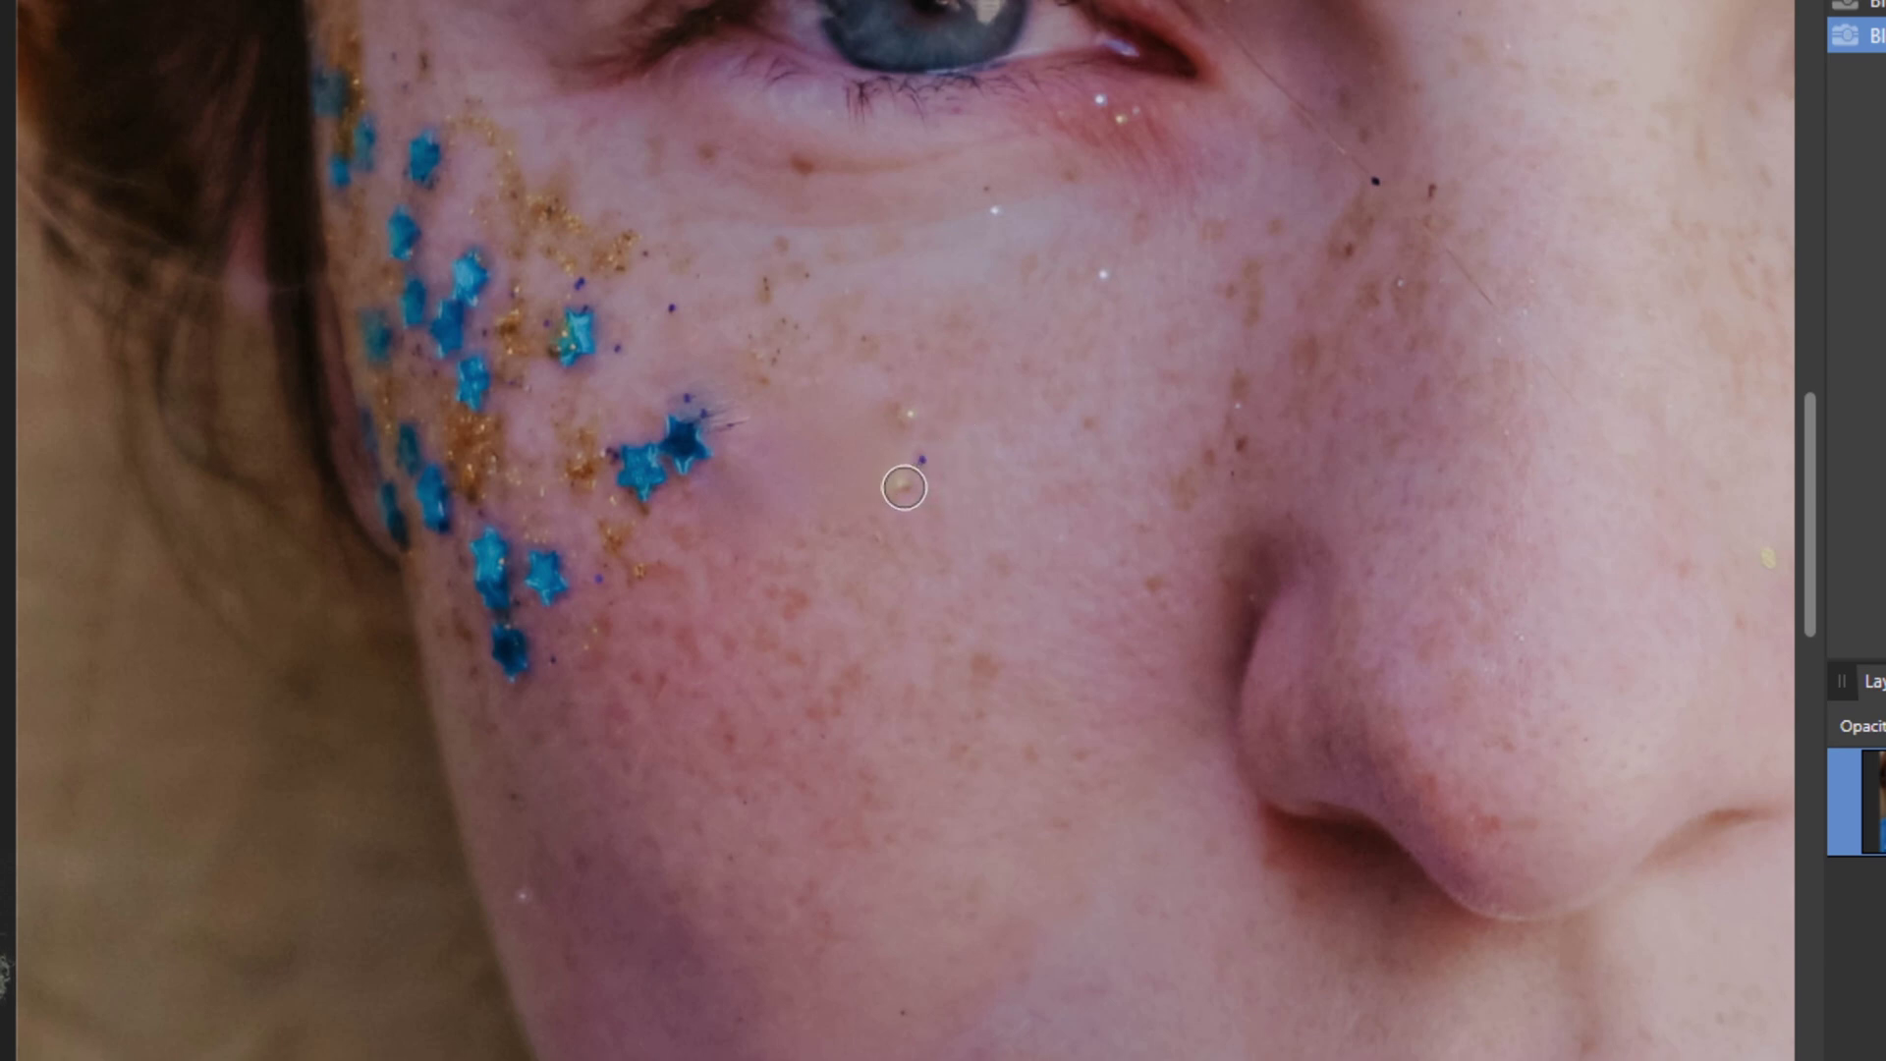
{"action": "left_click", "coordinate": [910, 467]}
{"action": "left_click", "coordinate": [1138, 266]}
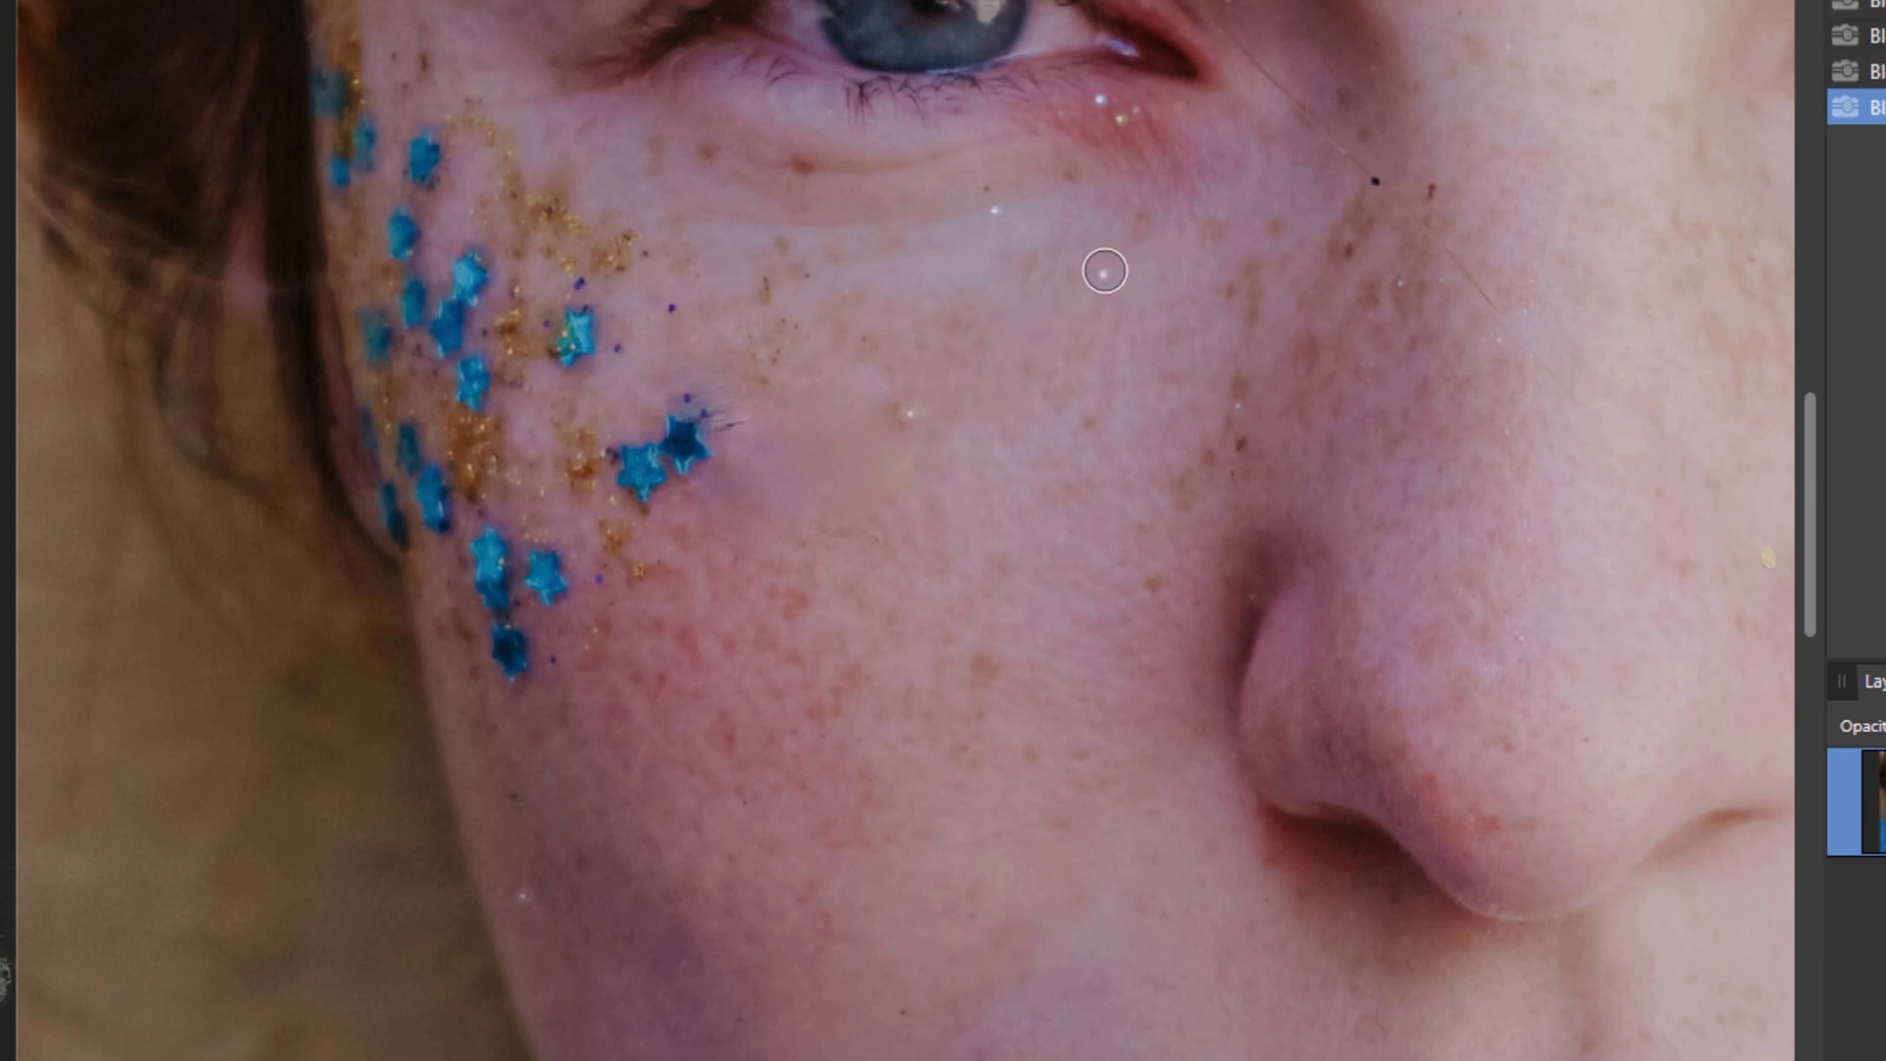
{"action": "left_click", "coordinate": [1104, 270]}
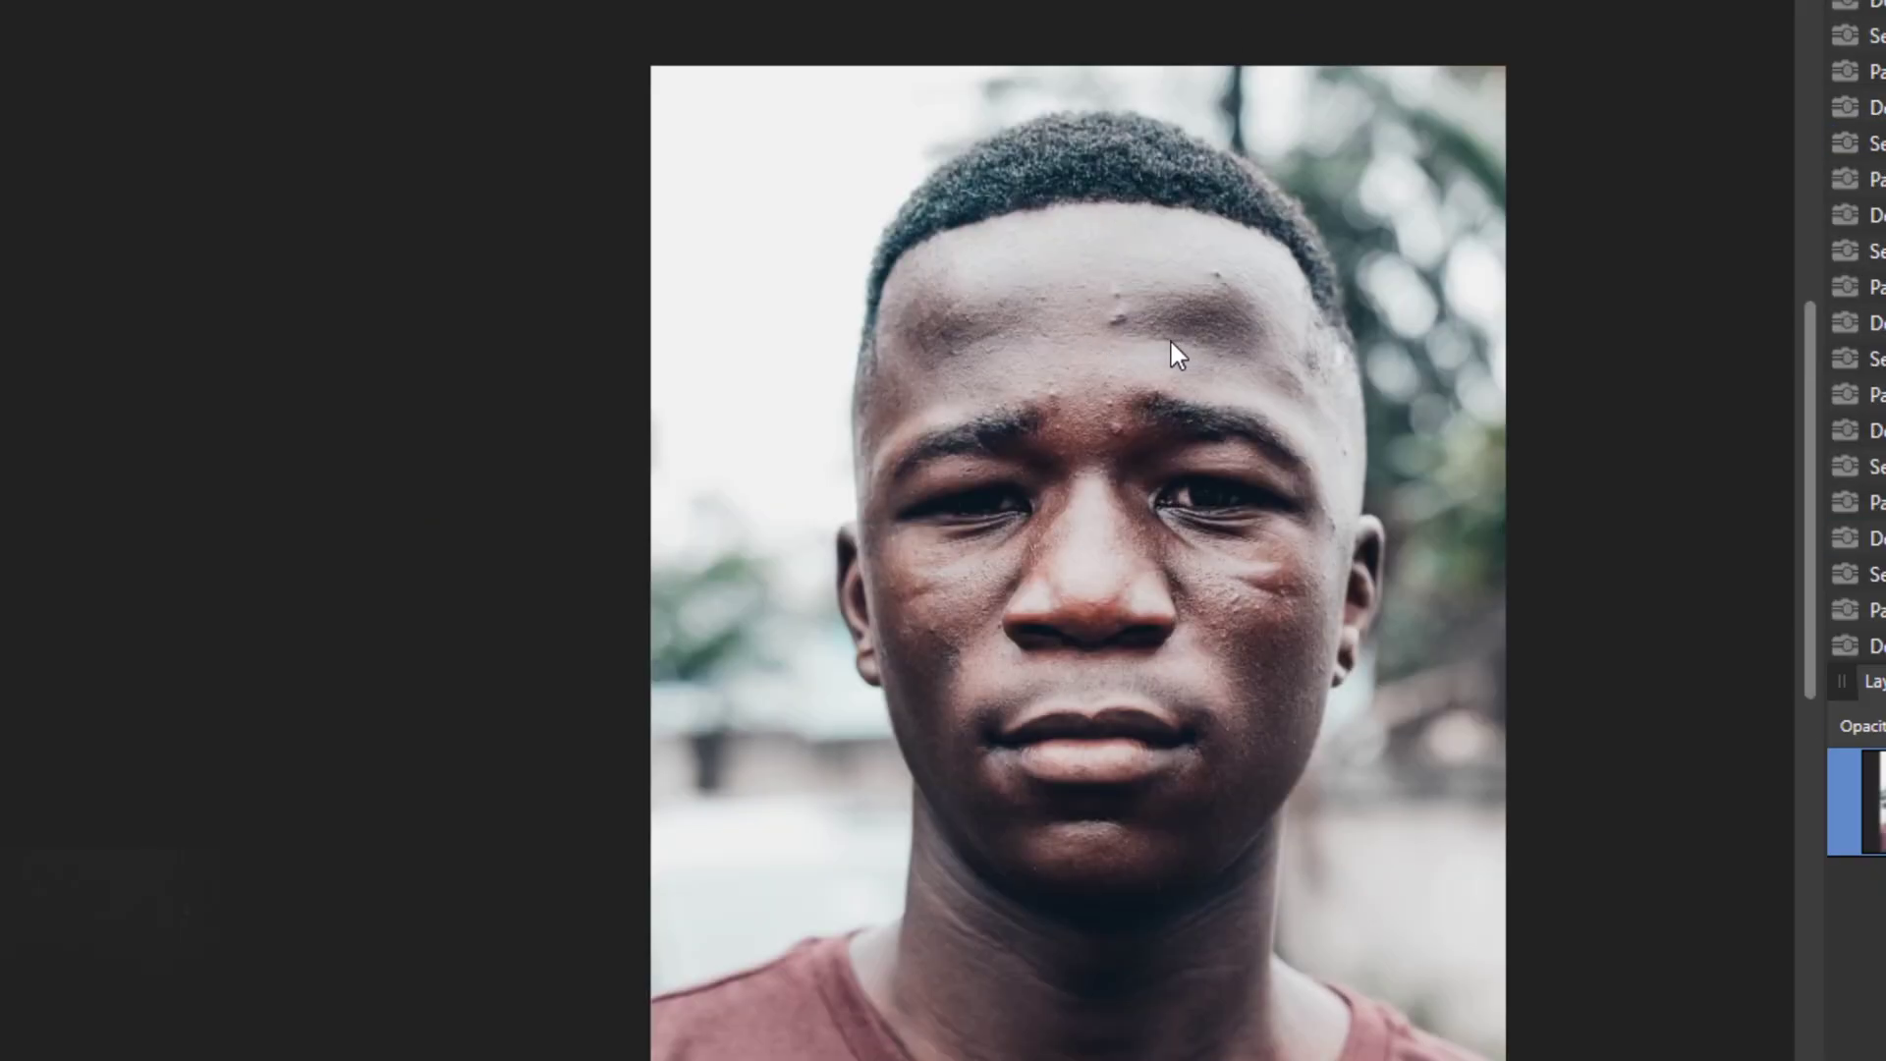
Enlarge the brush and remove the large bump in the middle of the forehead on the man's portrait.
{"action": "scroll", "coordinate": [1171, 341], "scroll_direction": "up", "scroll_amount": 5}
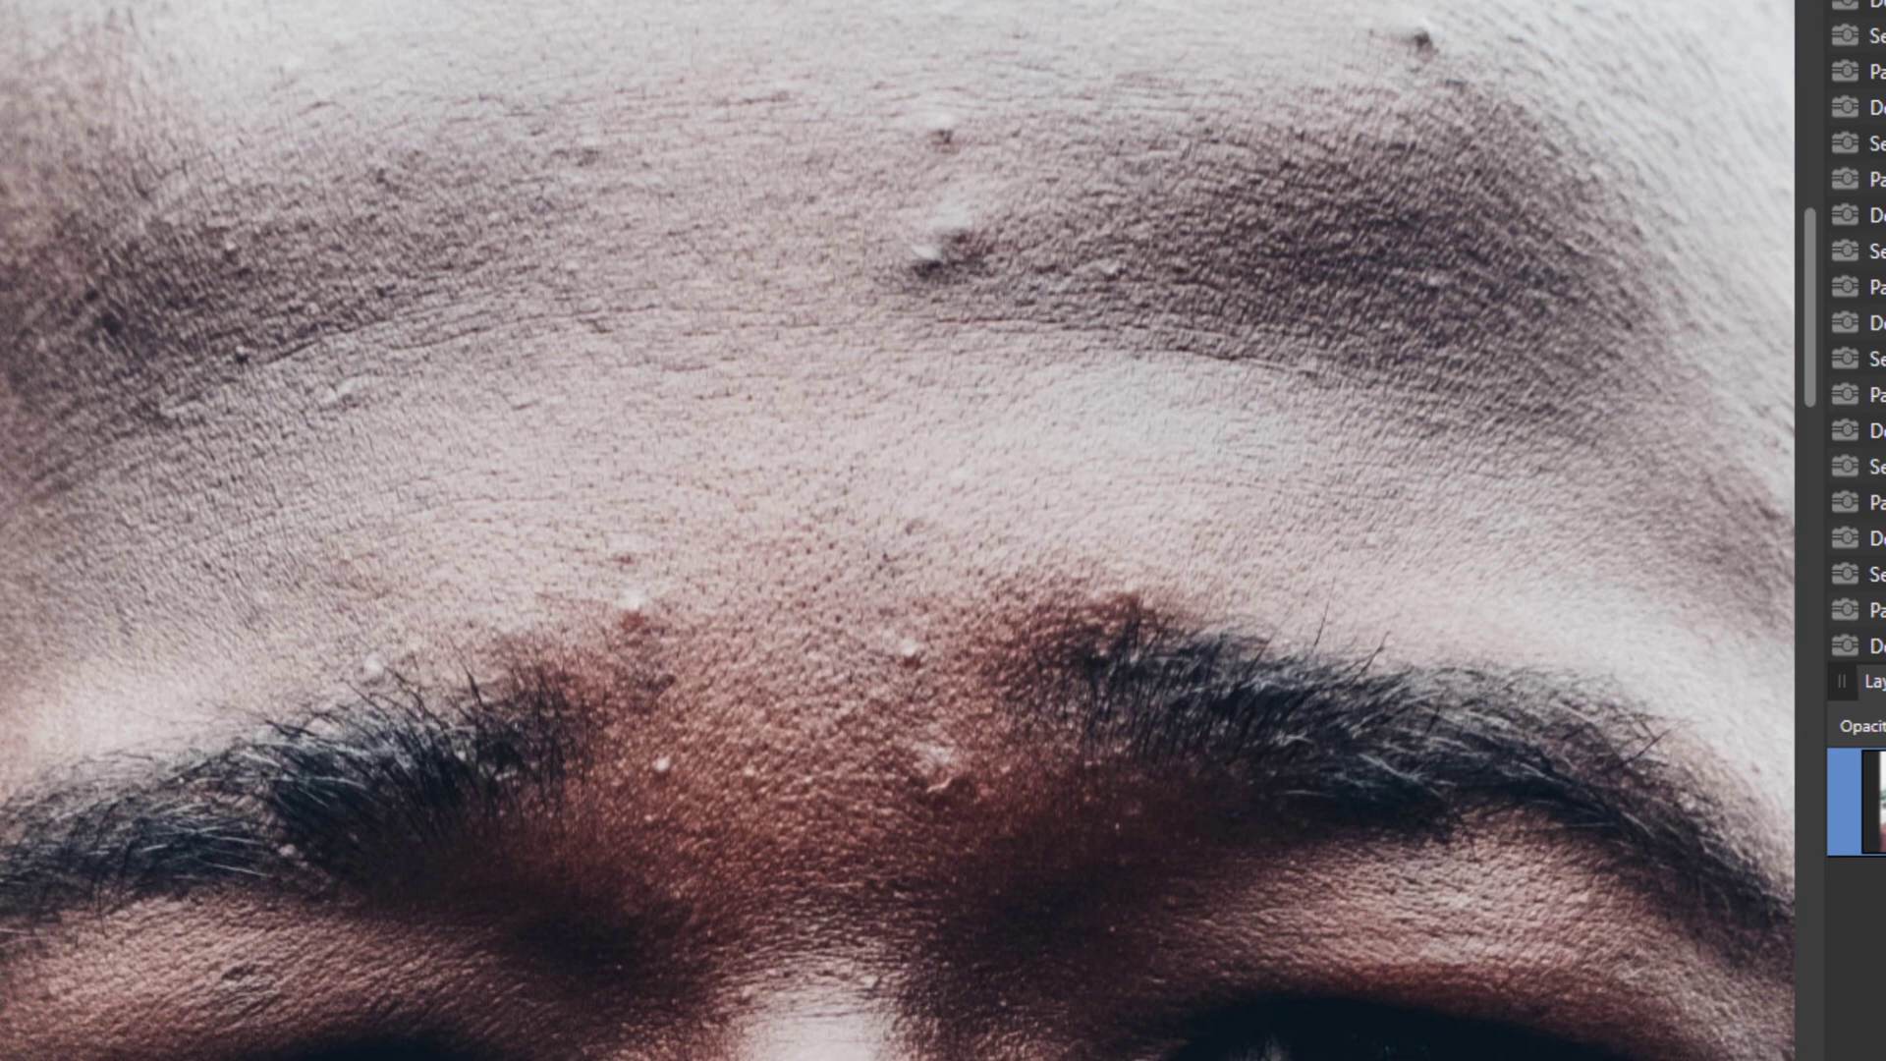
{"action": "key", "text": "bracketright"}
{"action": "key", "text": "bracketright"}
{"action": "key", "text": "bracketright"}
{"action": "key", "text": "bracketright"}
{"action": "key", "text": "bracketright"}
{"action": "key", "text": "bracketright"}
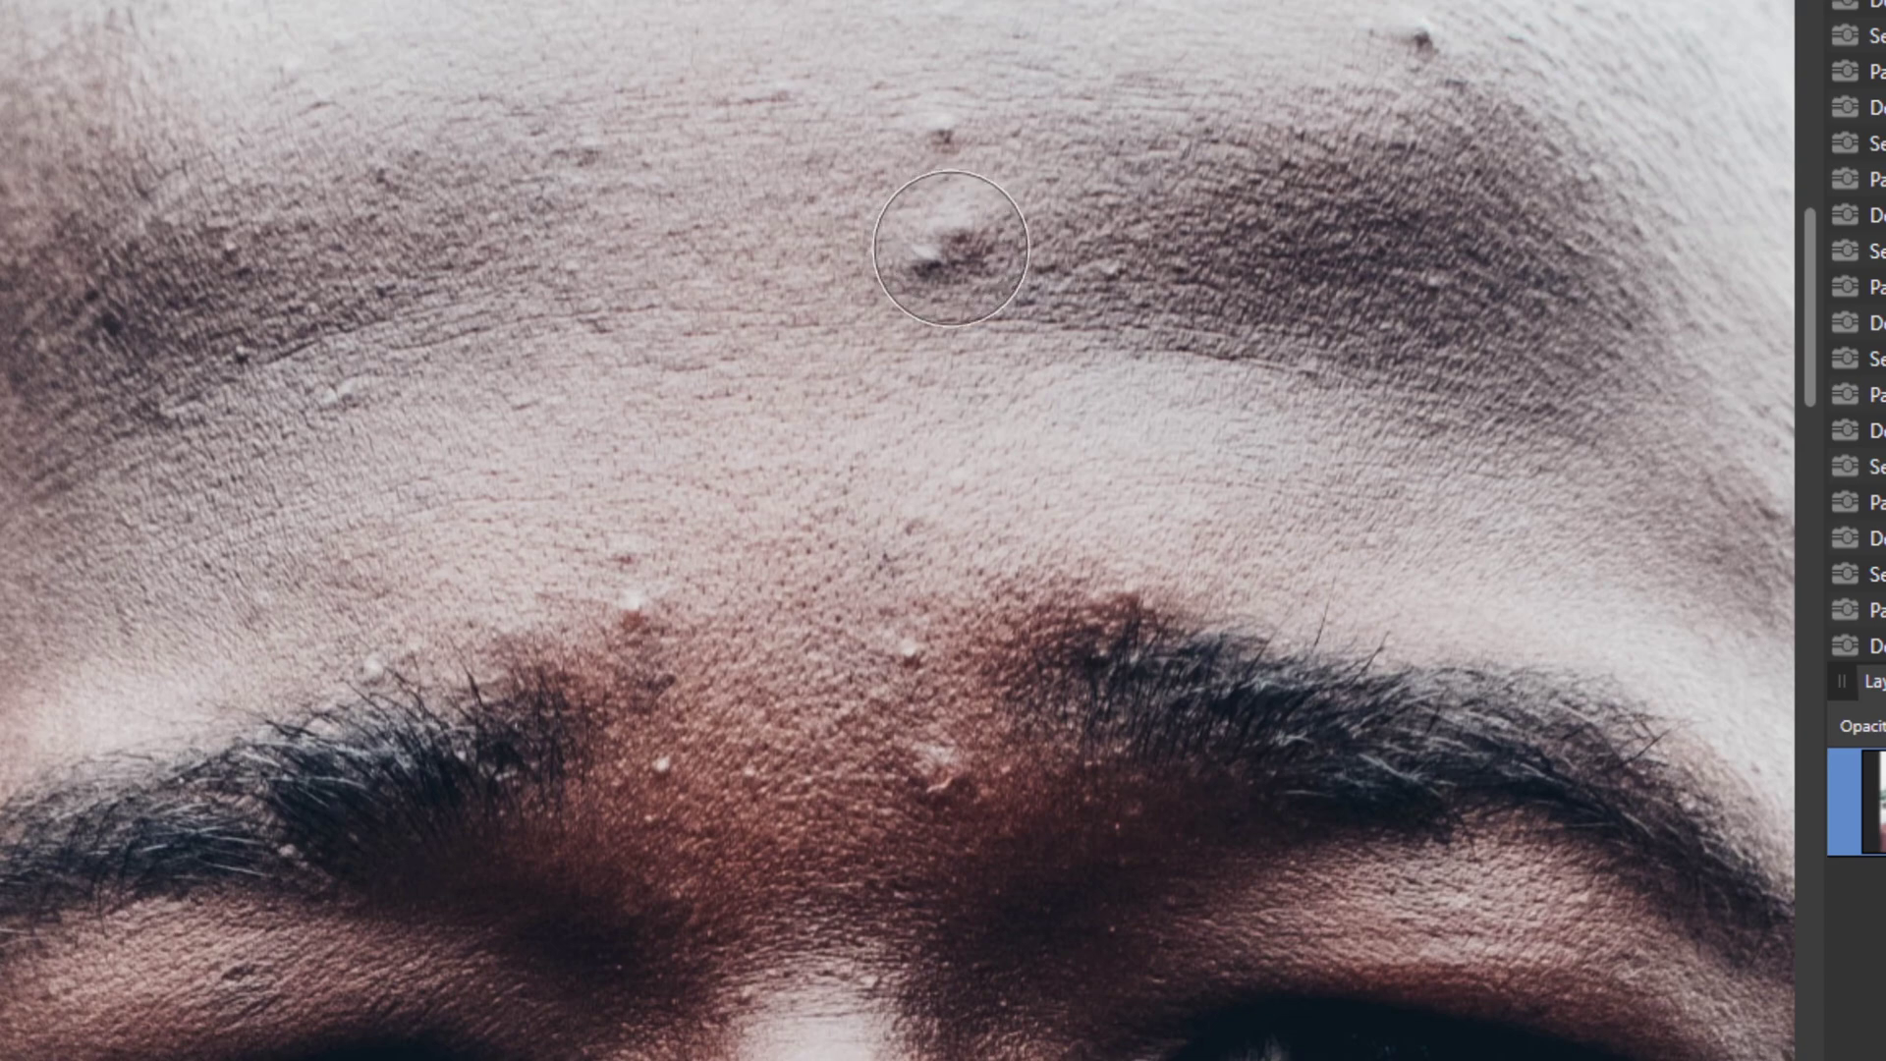
{"action": "left_click", "coordinate": [950, 248]}
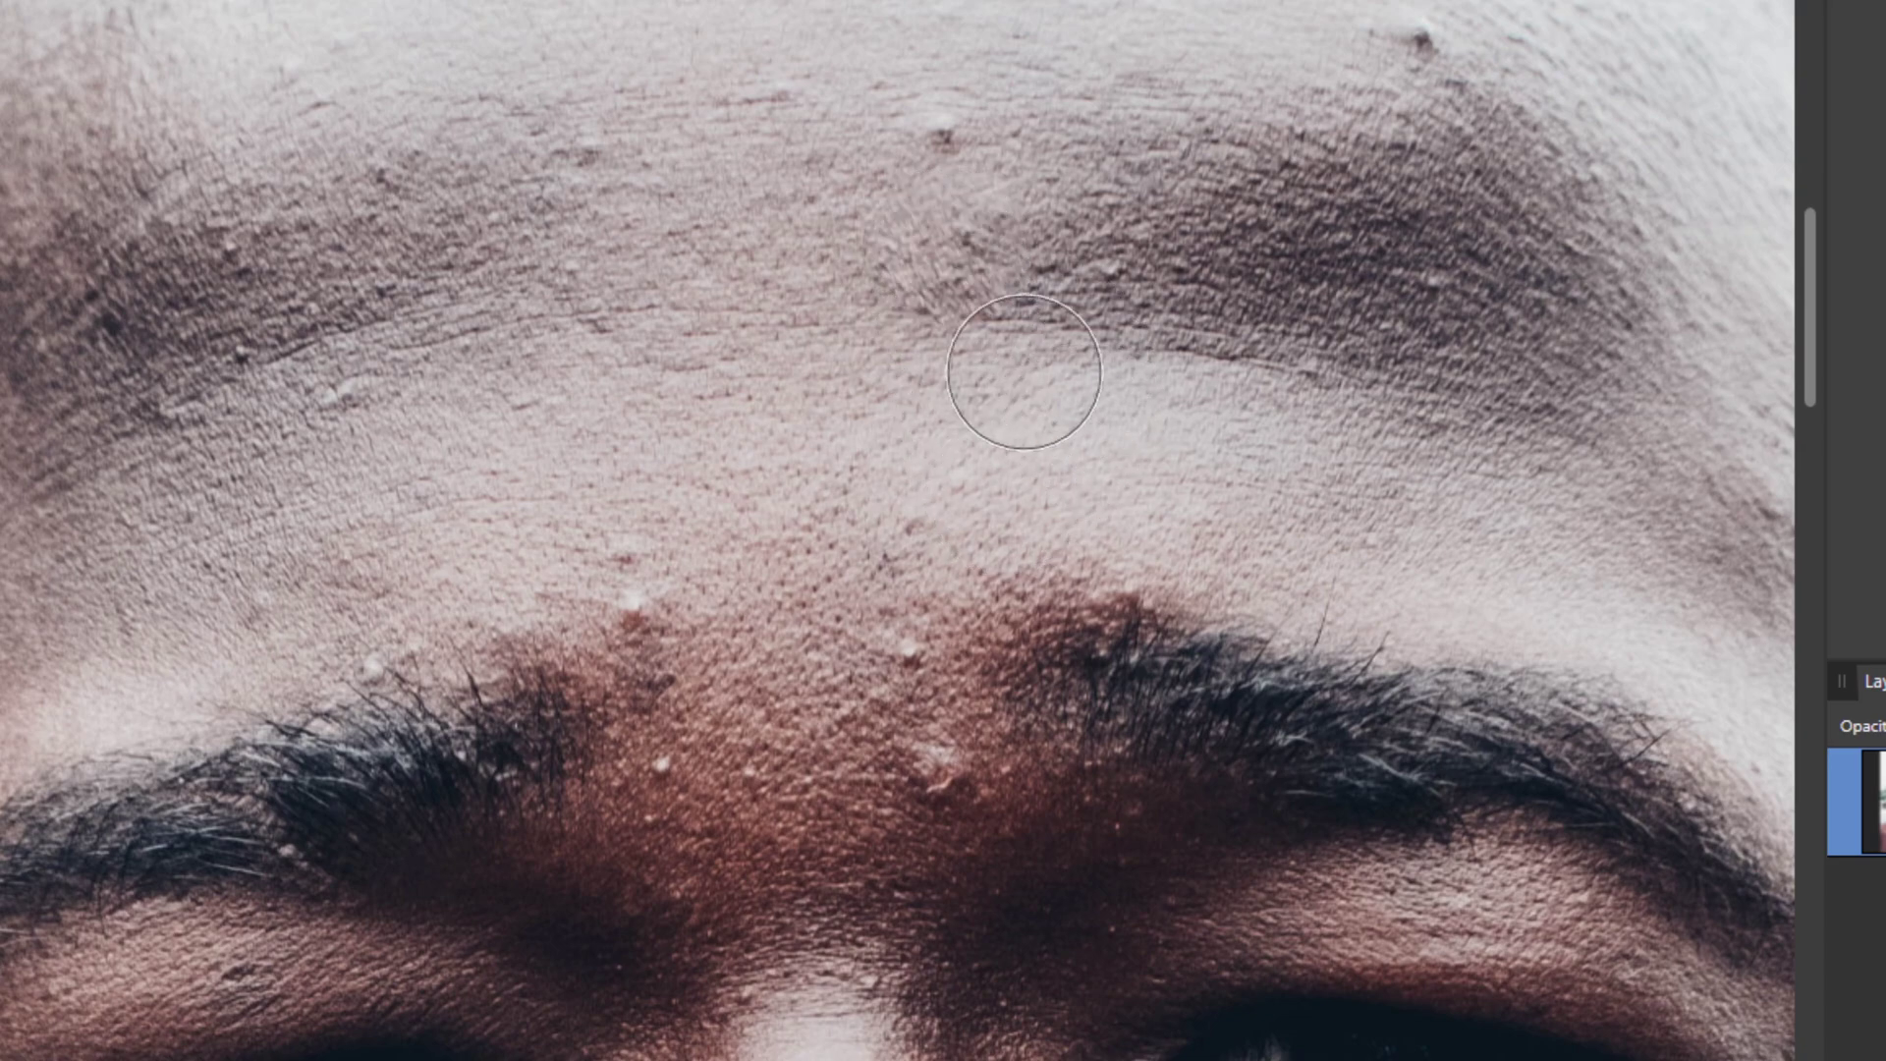
Remove the remaining upper forehead bump, the dark bump near the hairline and the large pimple between the eyebrows with single blemish removals.
{"action": "left_click", "coordinate": [937, 128]}
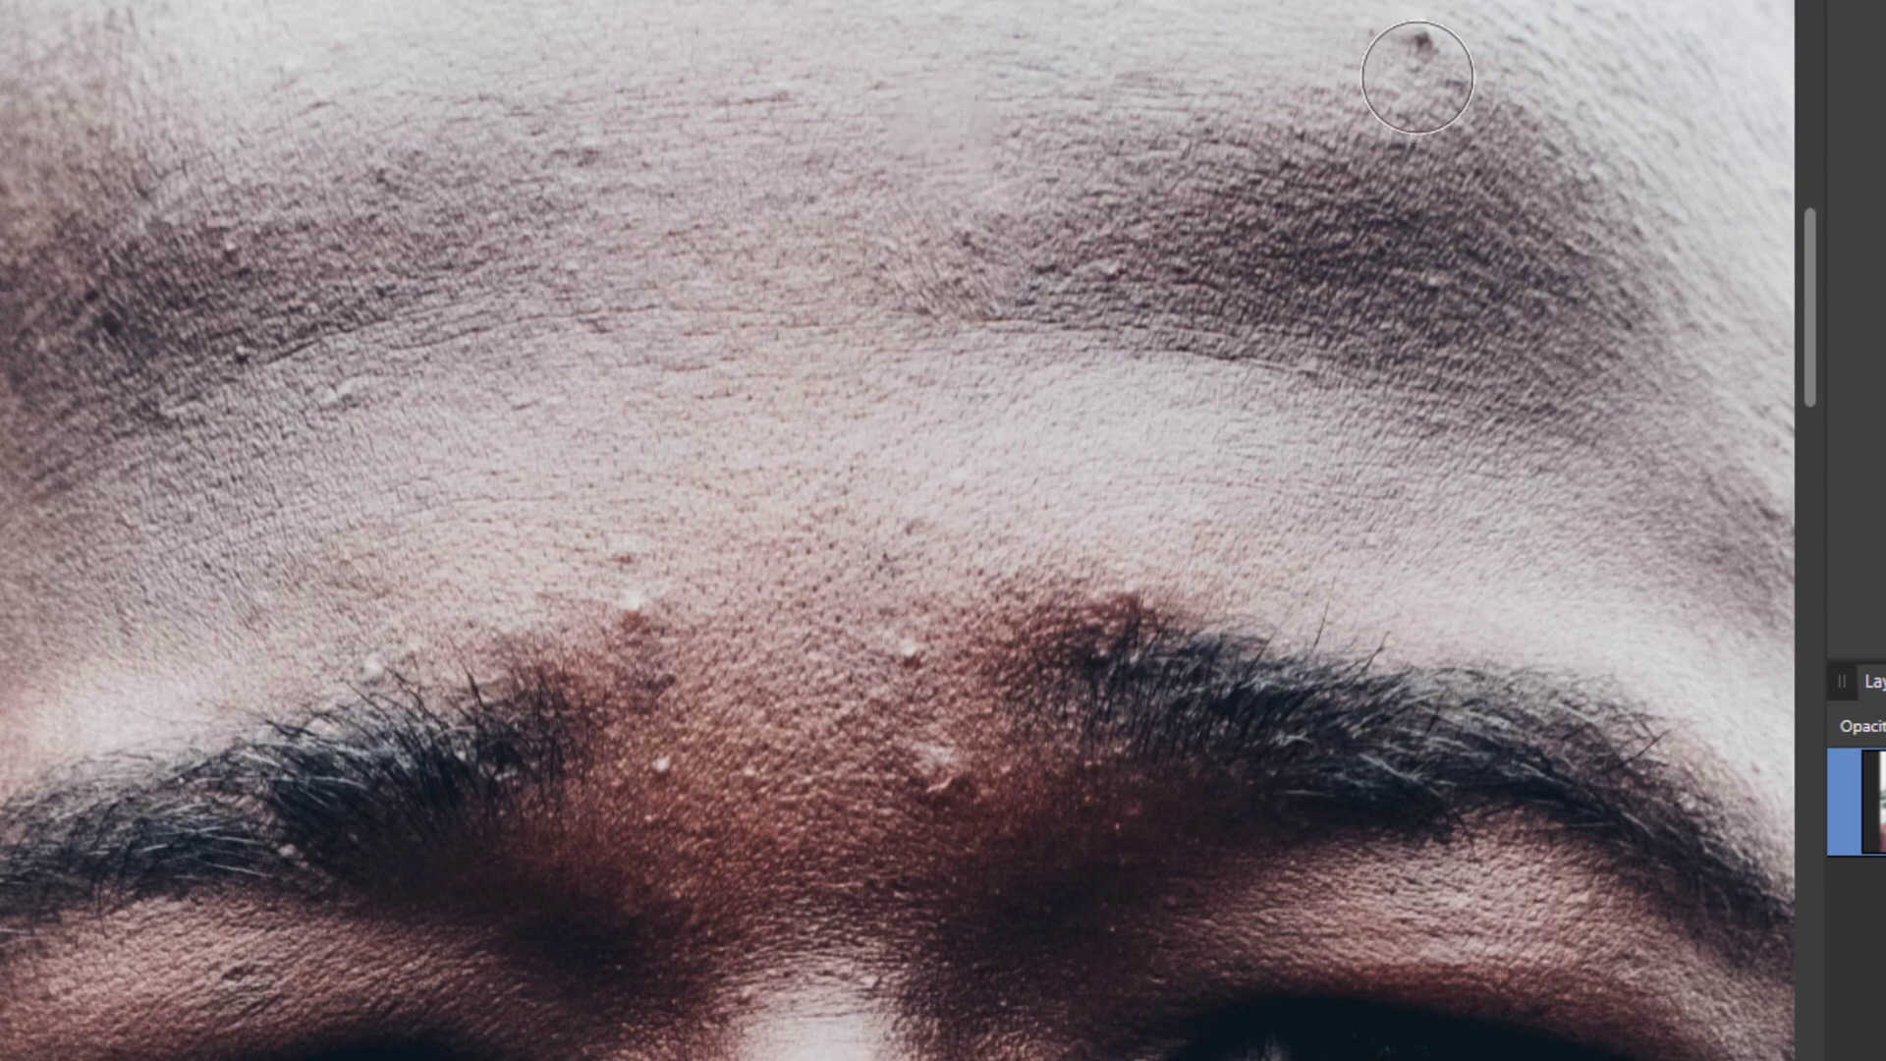
{"action": "left_click", "coordinate": [1423, 39]}
{"action": "scroll", "coordinate": [1266, 380], "scroll_direction": "up", "scroll_amount": 2}
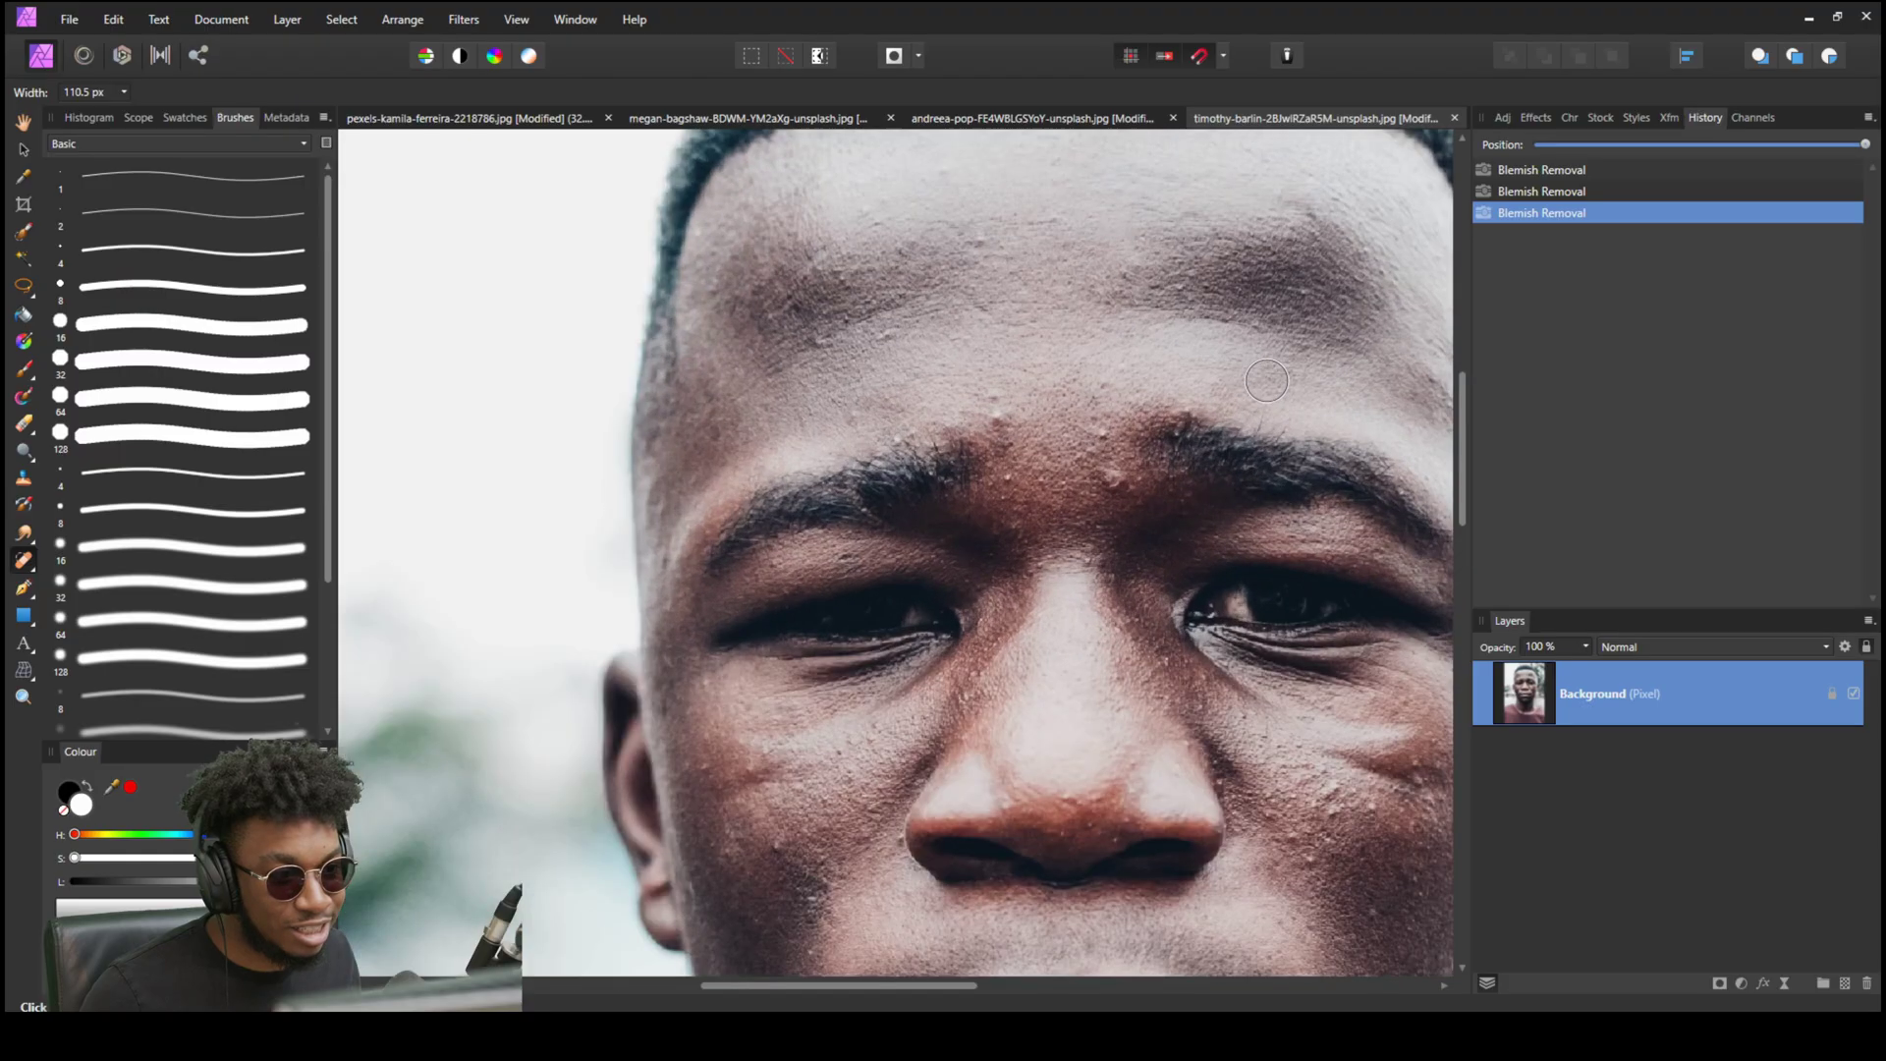
{"action": "scroll", "coordinate": [1266, 380], "scroll_direction": "up", "scroll_amount": 2}
{"action": "left_click", "coordinate": [1038, 531]}
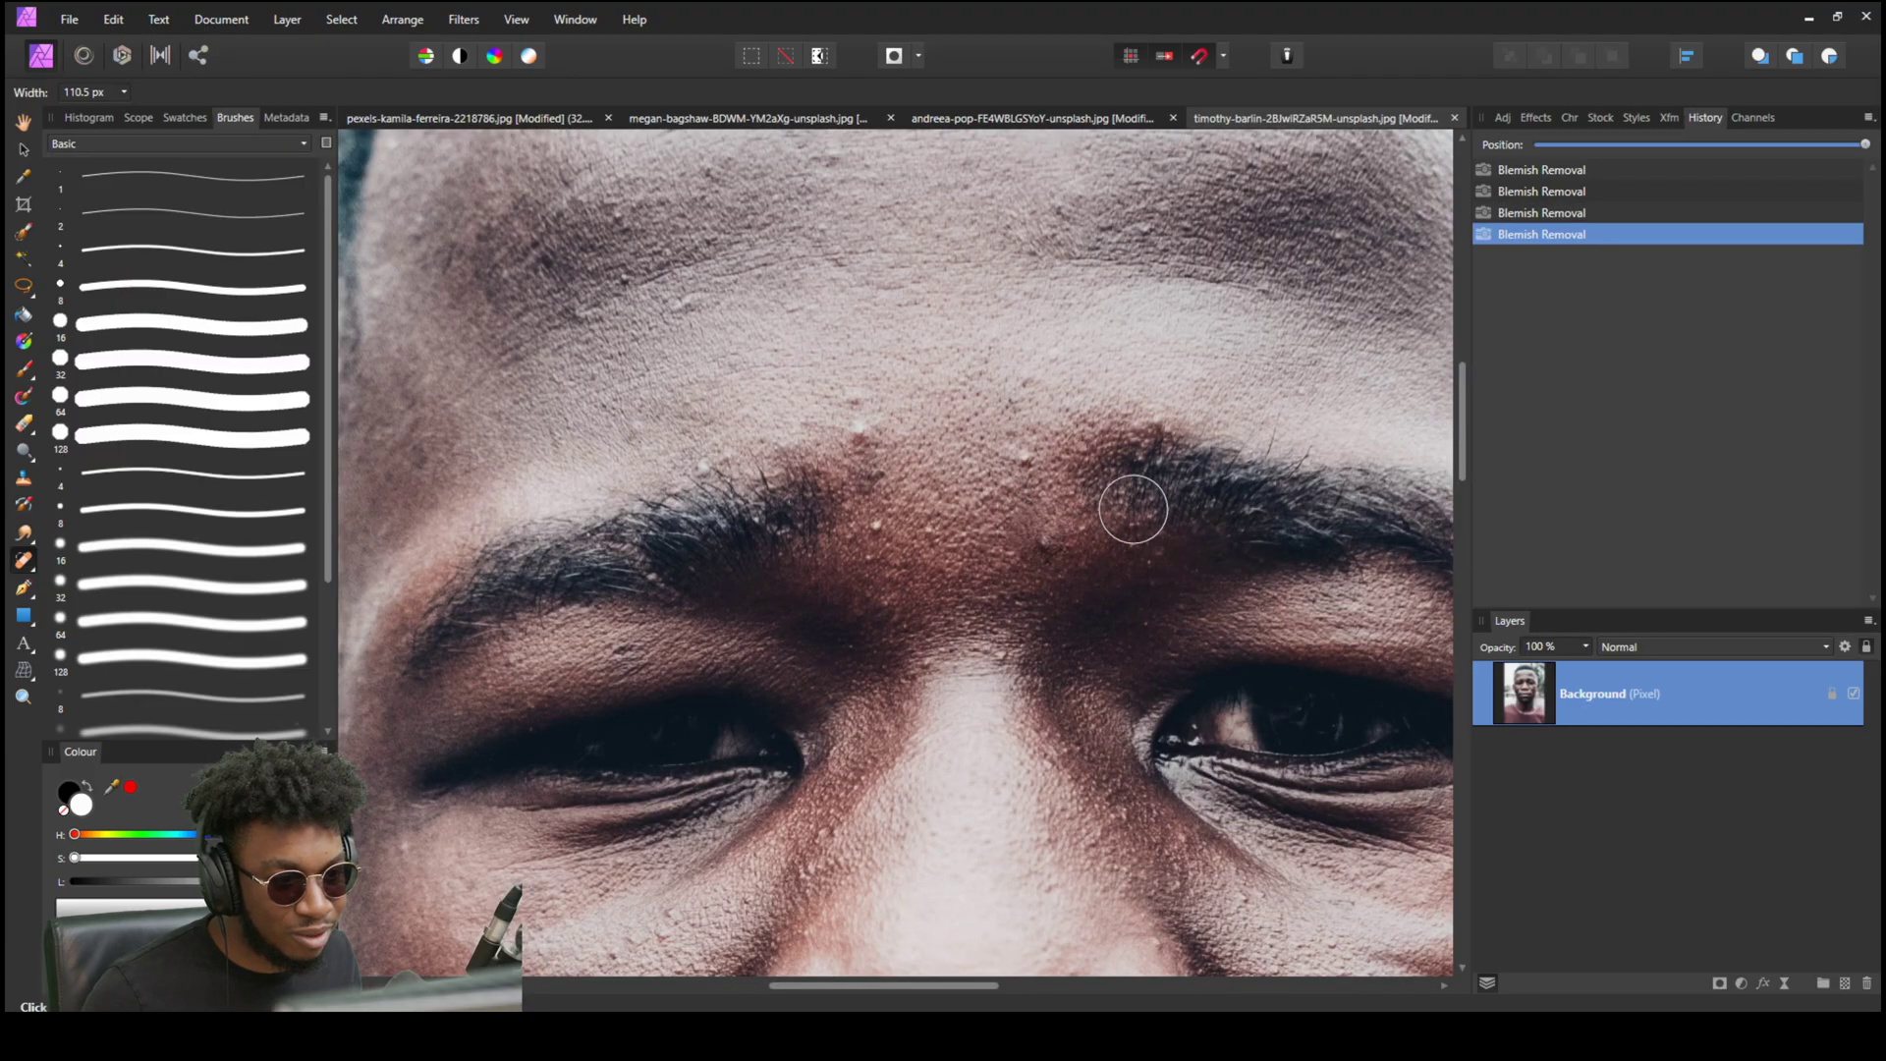
{"action": "left_click", "coordinate": [1012, 393]}
{"action": "left_click", "coordinate": [1021, 481]}
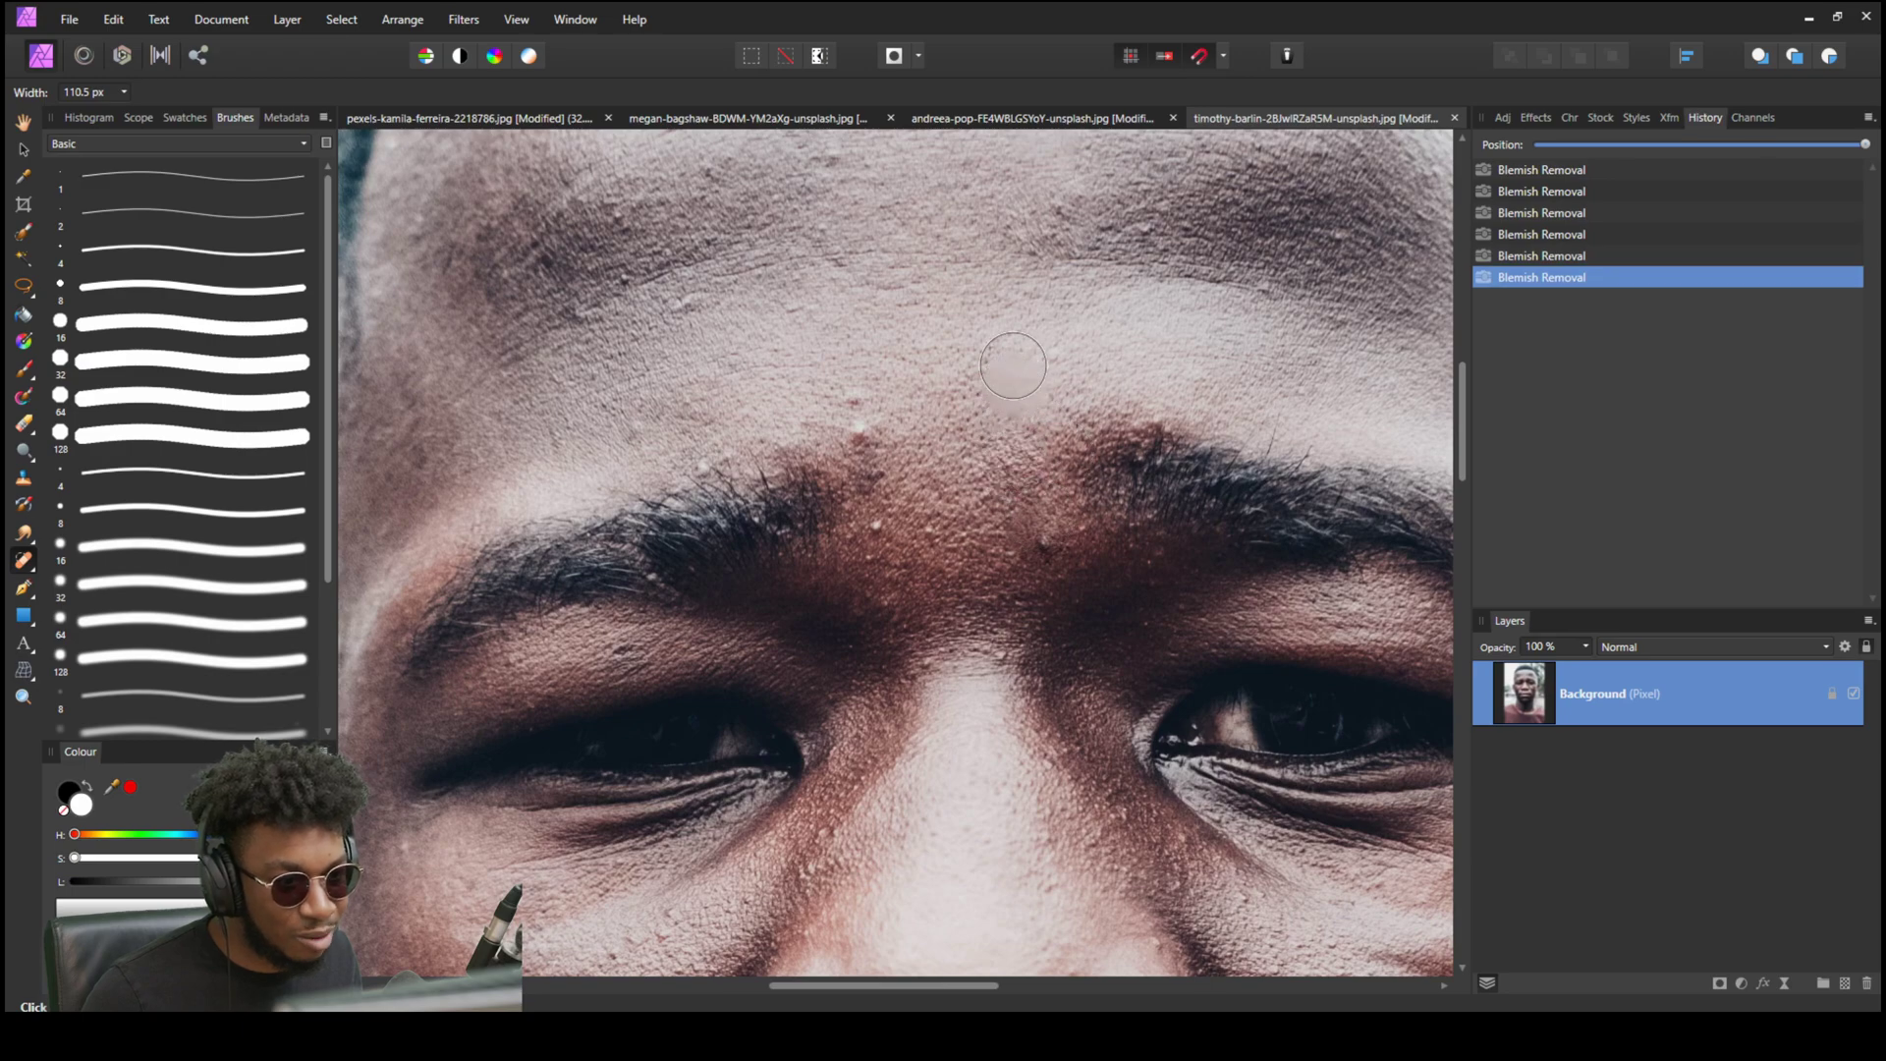
{"action": "key", "text": "ctrl+z"}
{"action": "key", "text": "ctrl+z"}
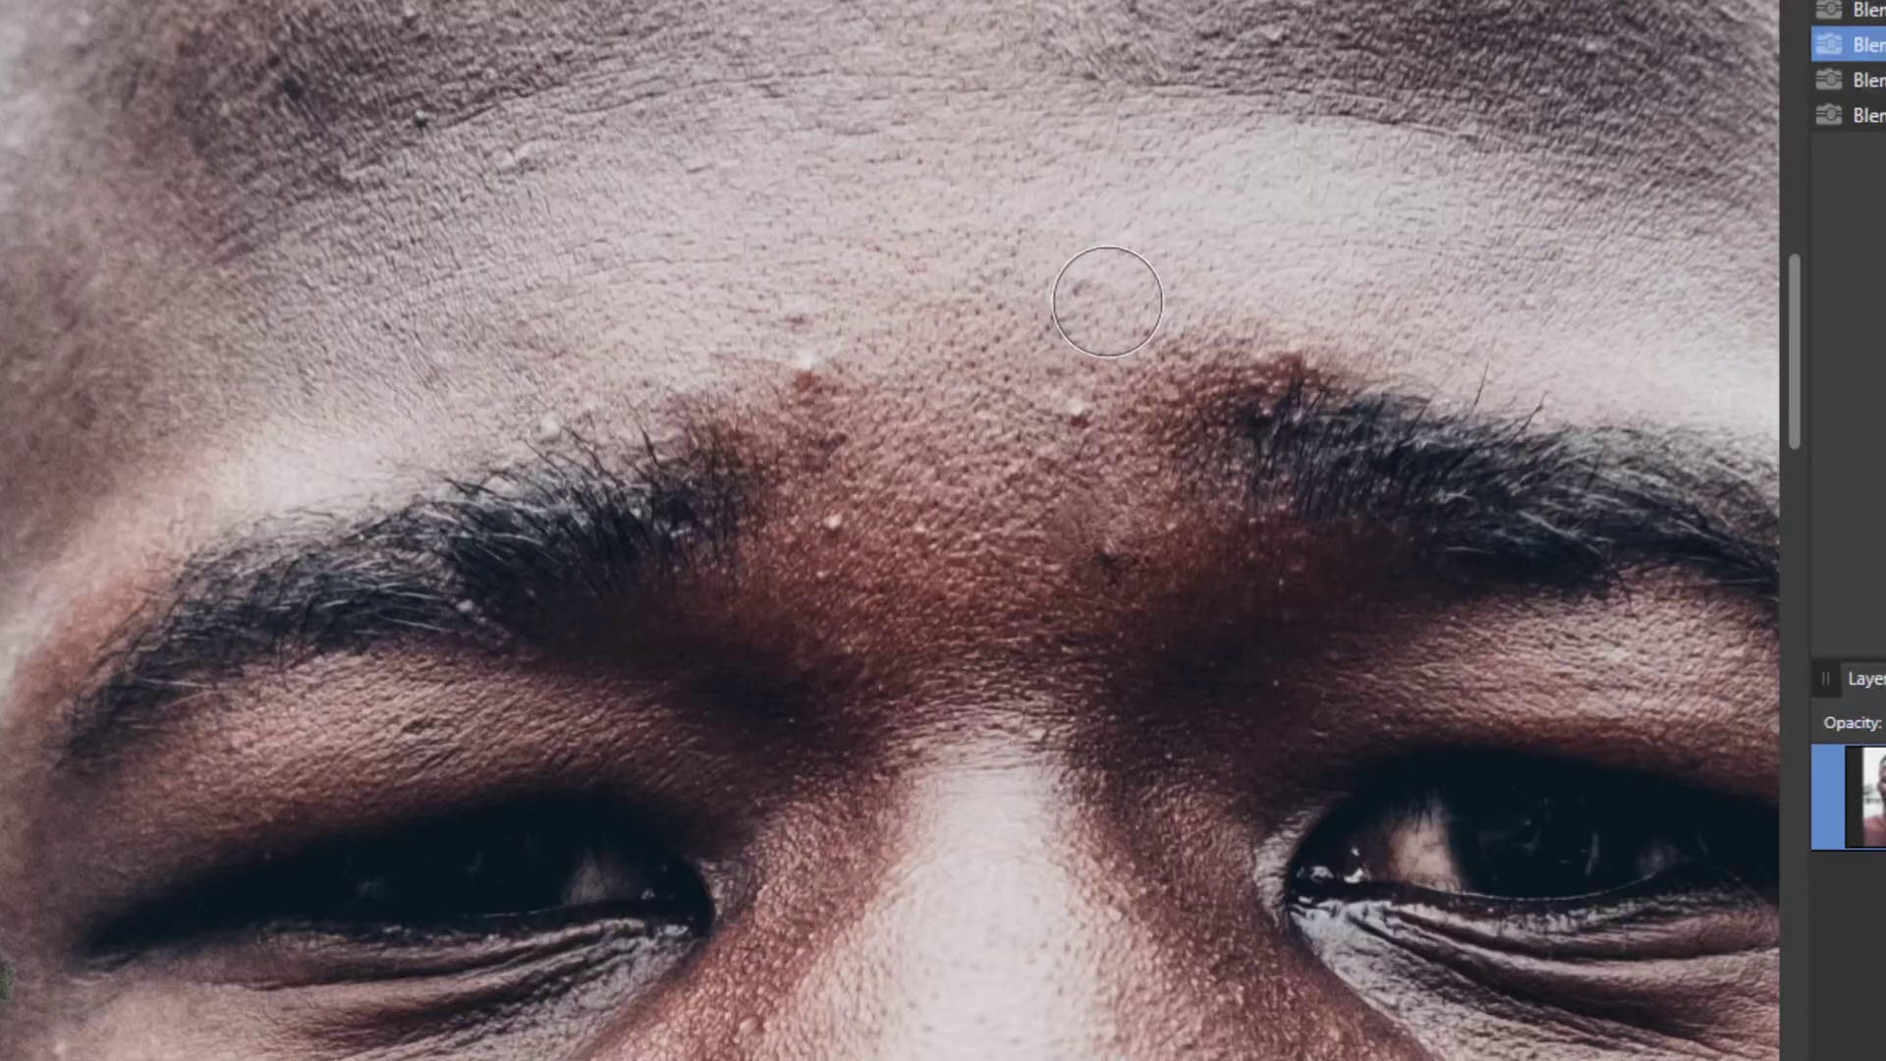
{"action": "left_click", "coordinate": [1071, 281]}
{"action": "scroll", "coordinate": [1179, 305], "scroll_direction": "up", "scroll_amount": 2}
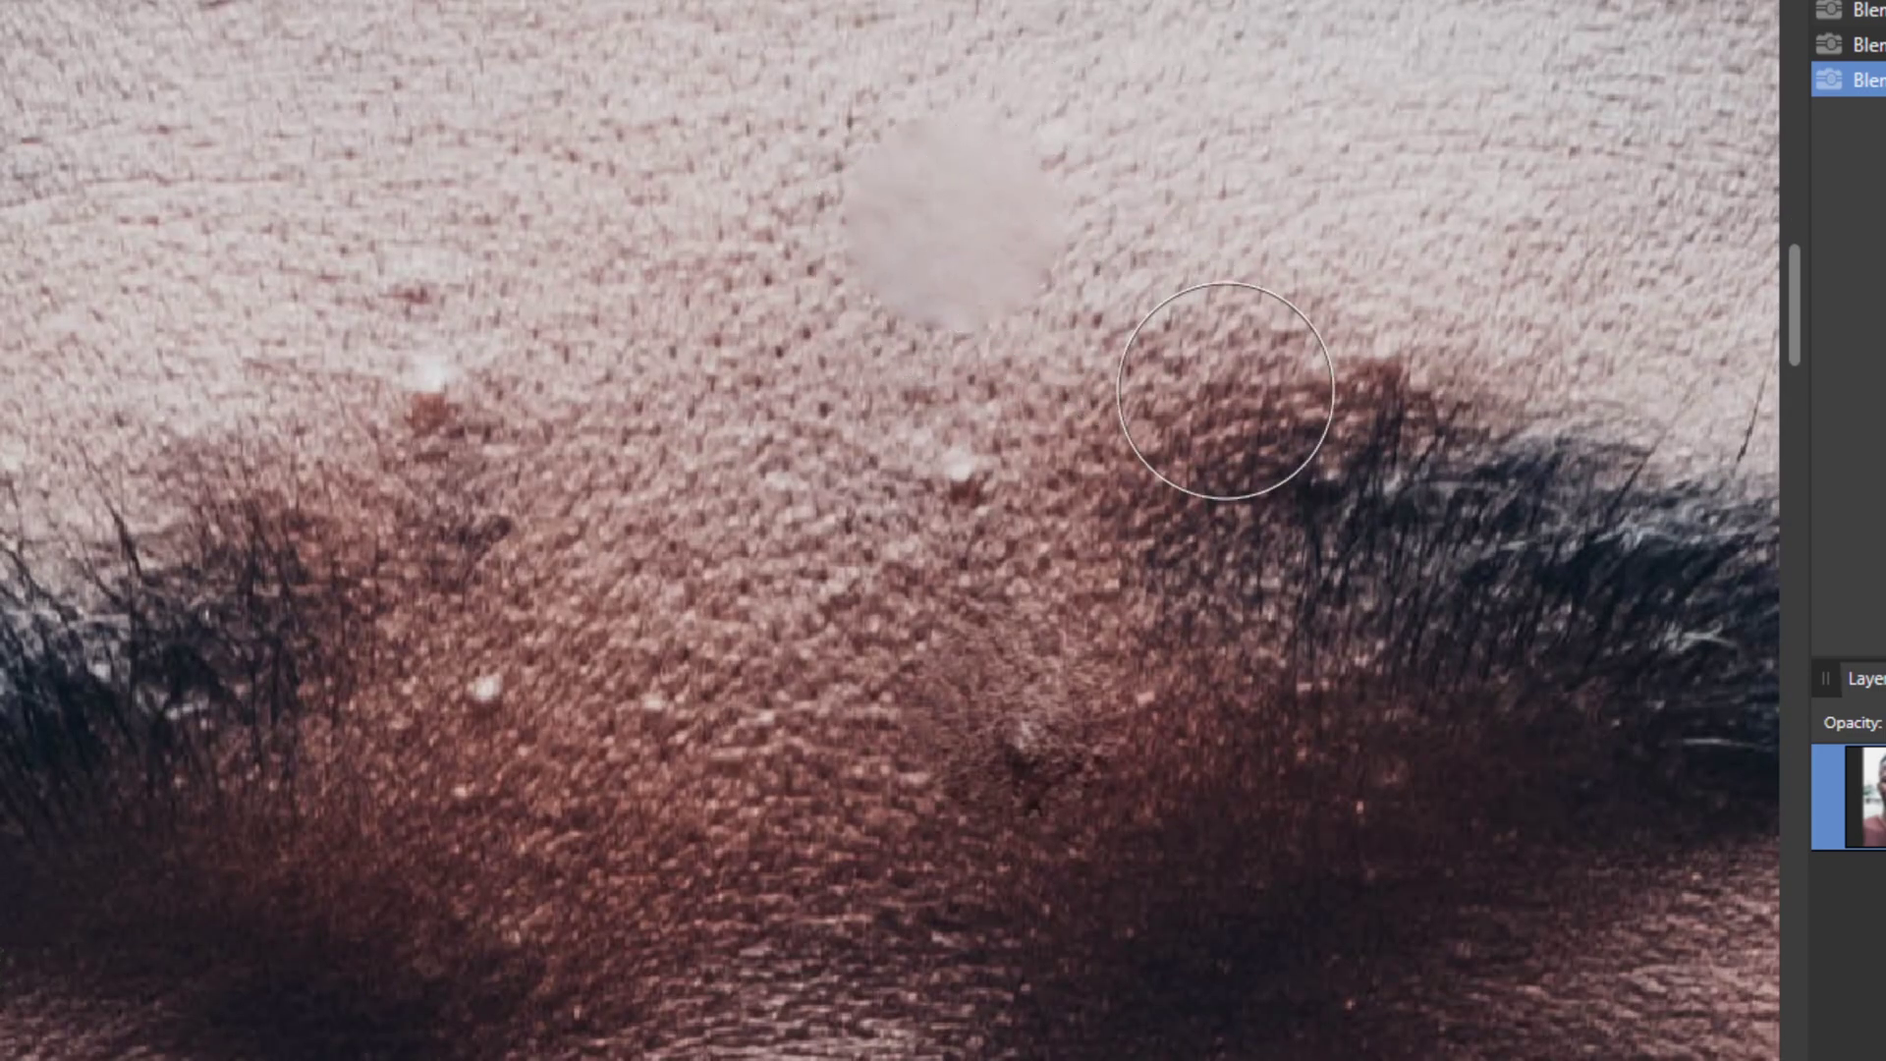
{"action": "key", "text": "ctrl+z"}
Shrink the blemish removal brush and clear the dark mark between the eyebrows and the white bump above the inner end of one brow.
{"action": "scroll", "coordinate": [1090, 304], "scroll_direction": "down", "scroll_amount": 2}
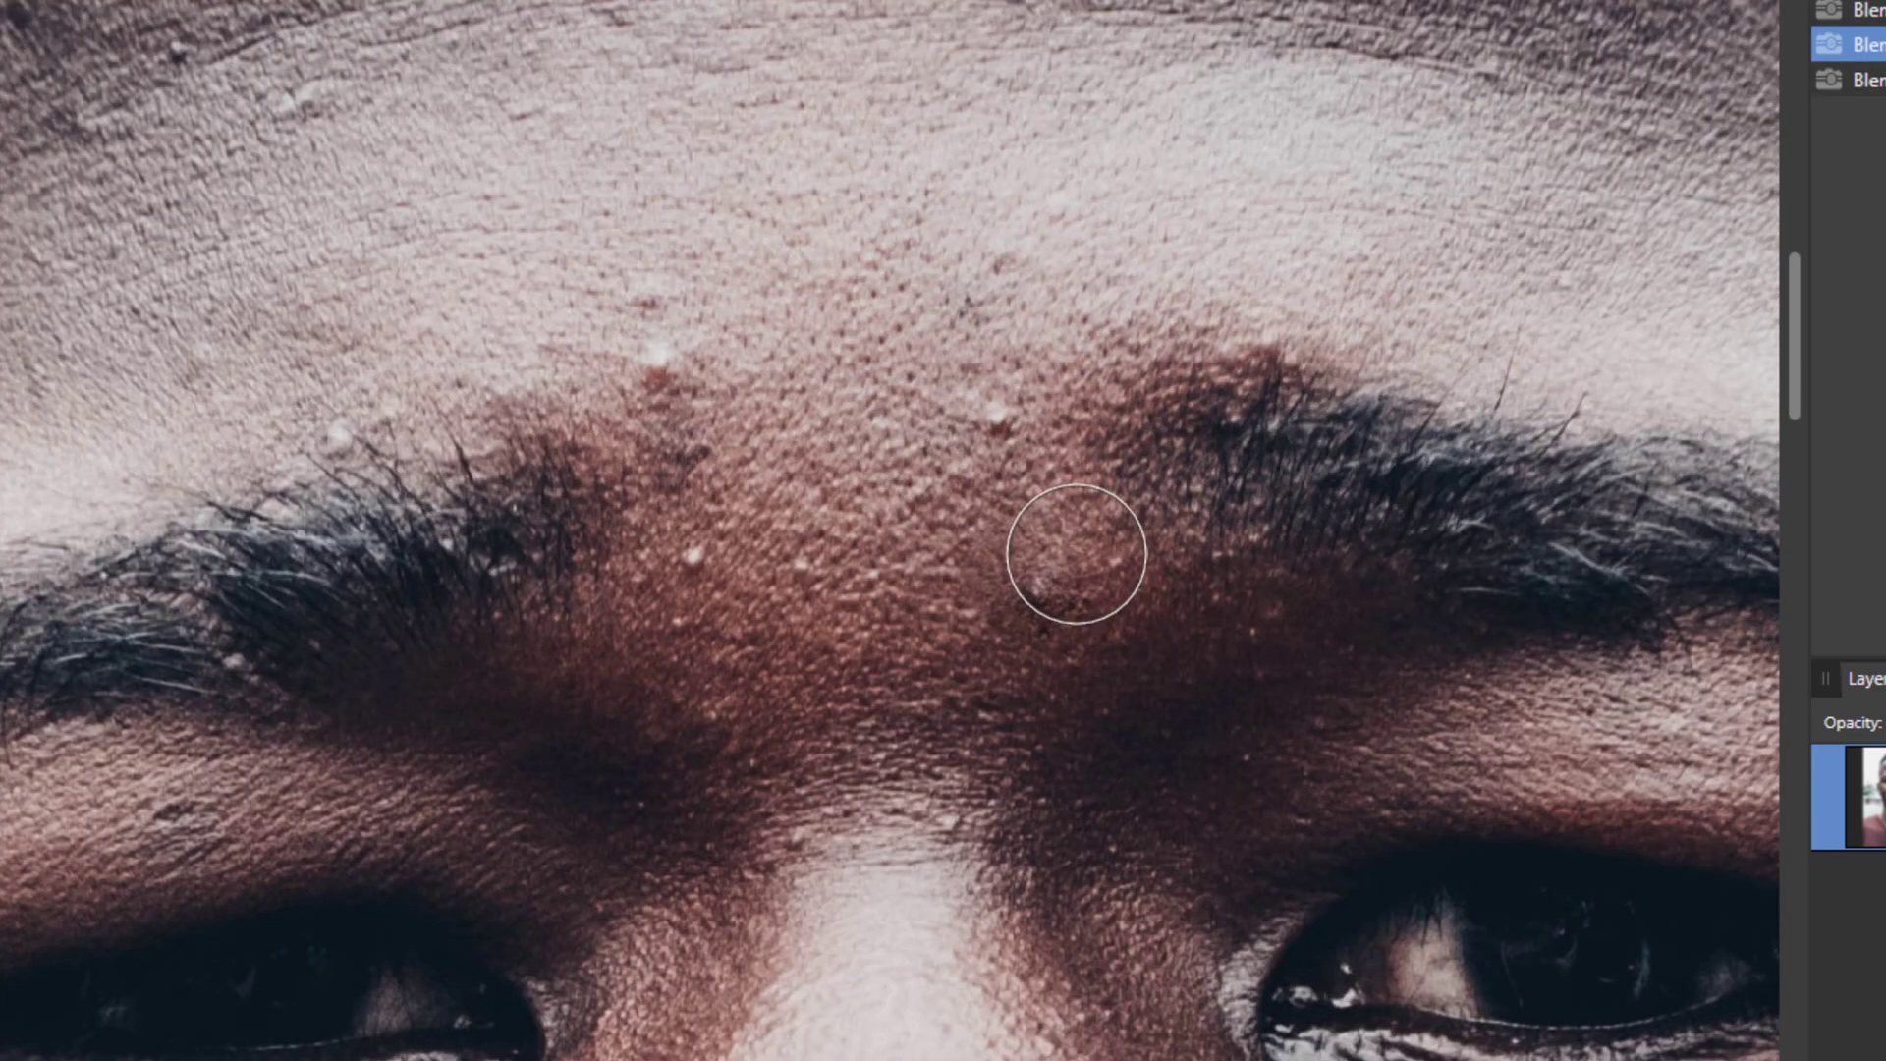
{"action": "key", "text": "bracketleft"}
{"action": "key", "text": "bracketleft"}
{"action": "key", "text": "bracketleft"}
{"action": "key", "text": "bracketleft"}
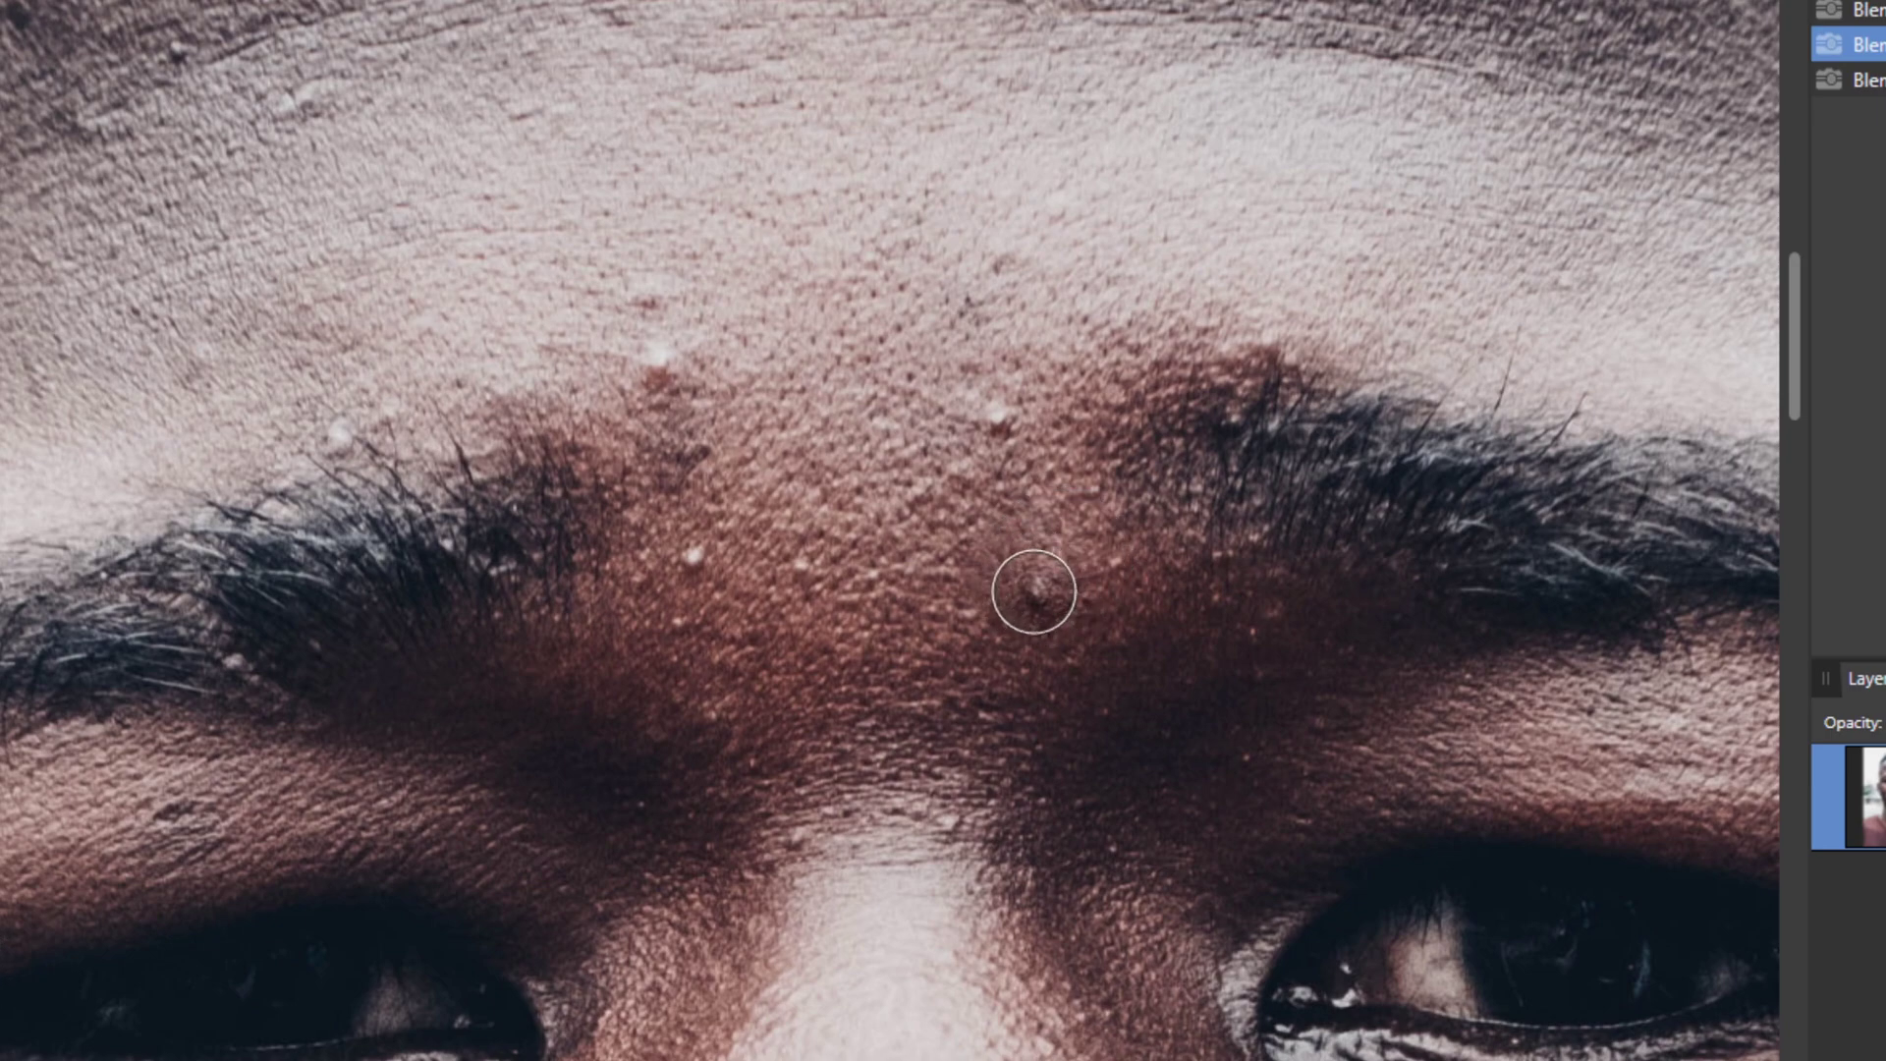
{"action": "left_click", "coordinate": [1034, 592]}
{"action": "left_click", "coordinate": [658, 356]}
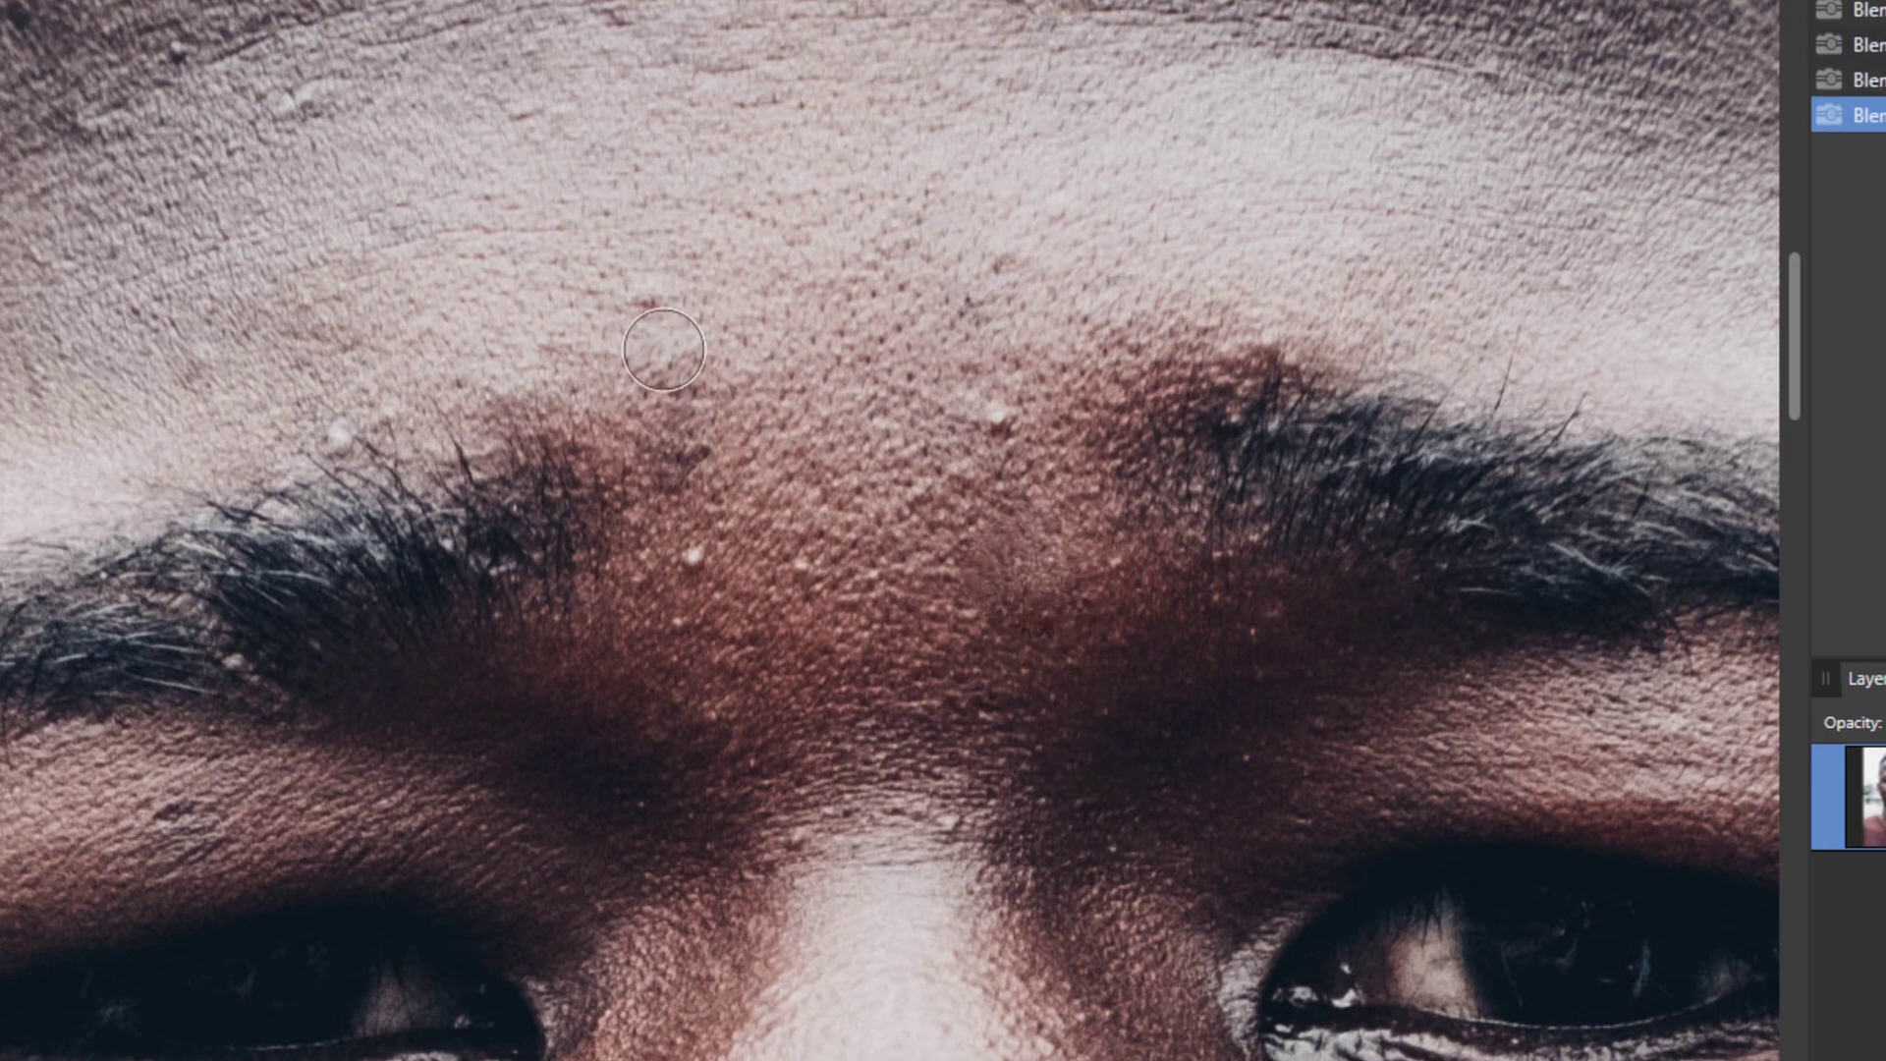
{"action": "left_click", "coordinate": [664, 350]}
Shrink the brush further and remove the three small white specks between the eyebrows, redoing the uppermost one with a 39.1 px brush.
{"action": "key", "text": "bracketleft"}
{"action": "key", "text": "bracketleft"}
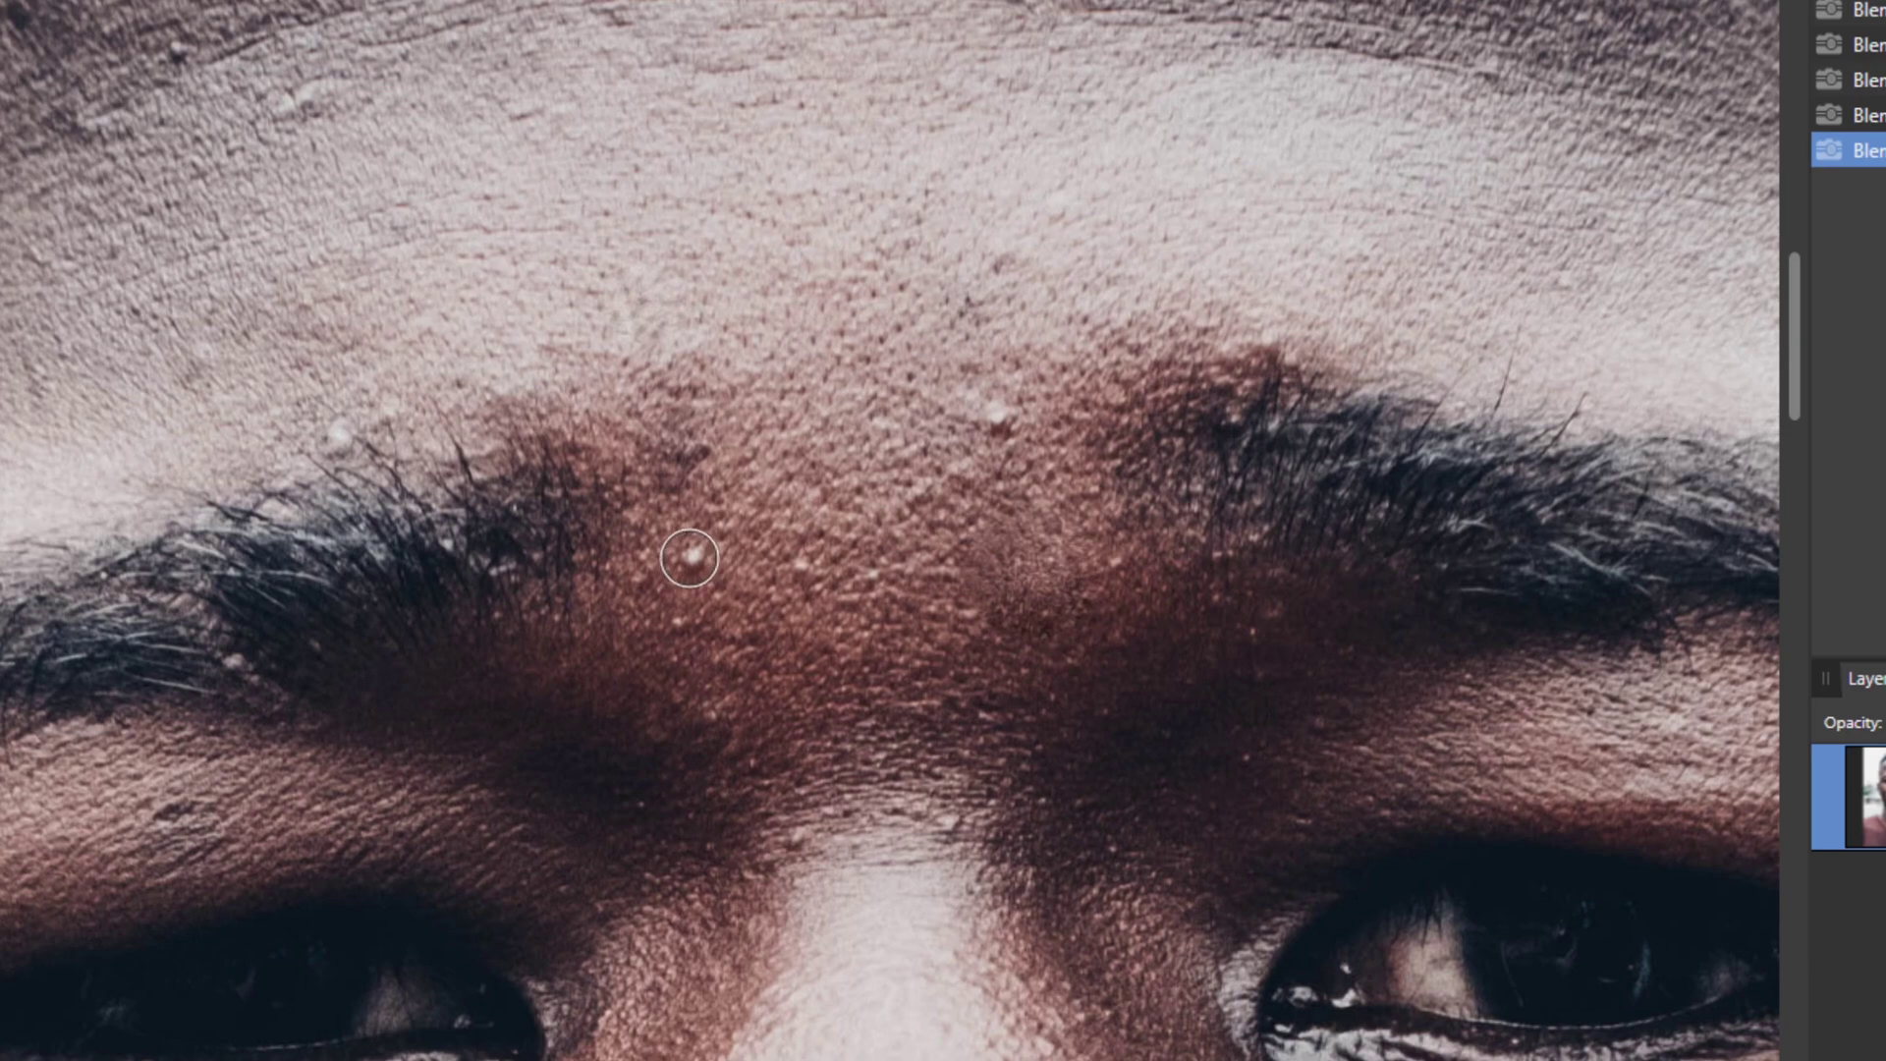
{"action": "left_click", "coordinate": [691, 557]}
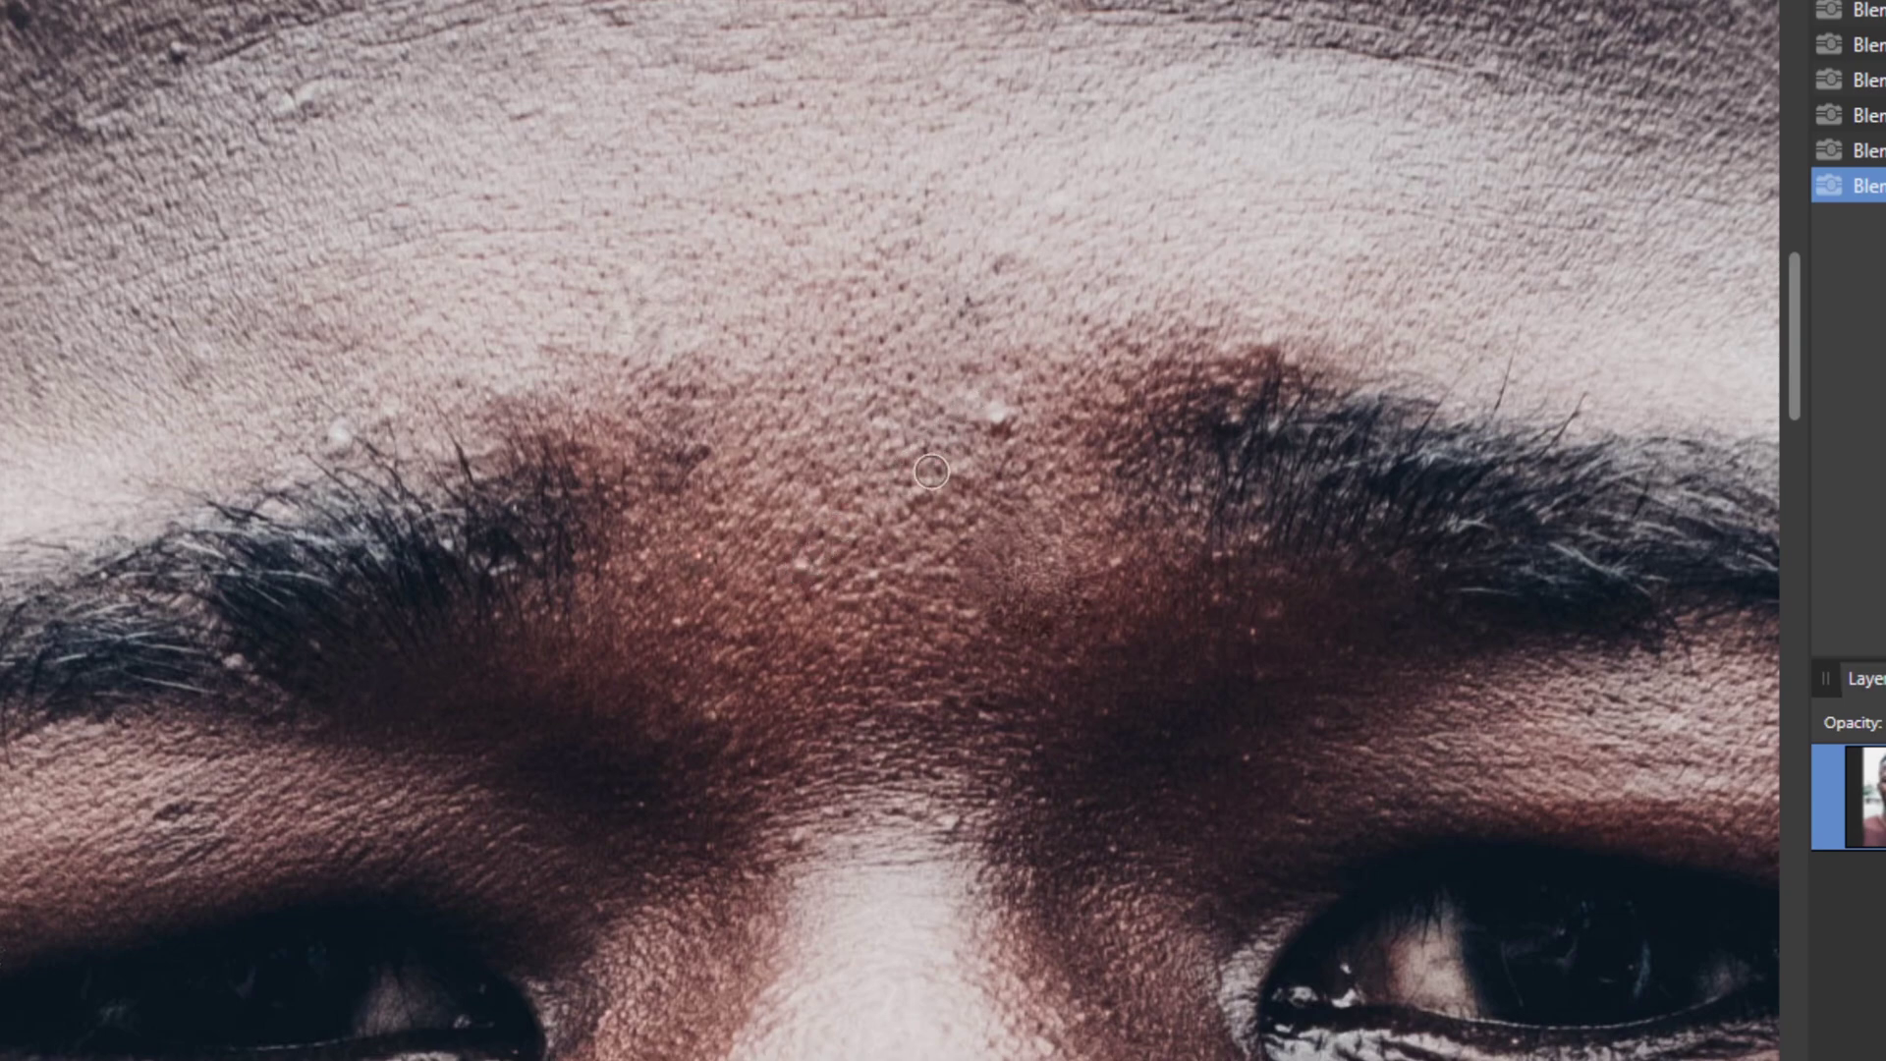
{"action": "left_click", "coordinate": [821, 562]}
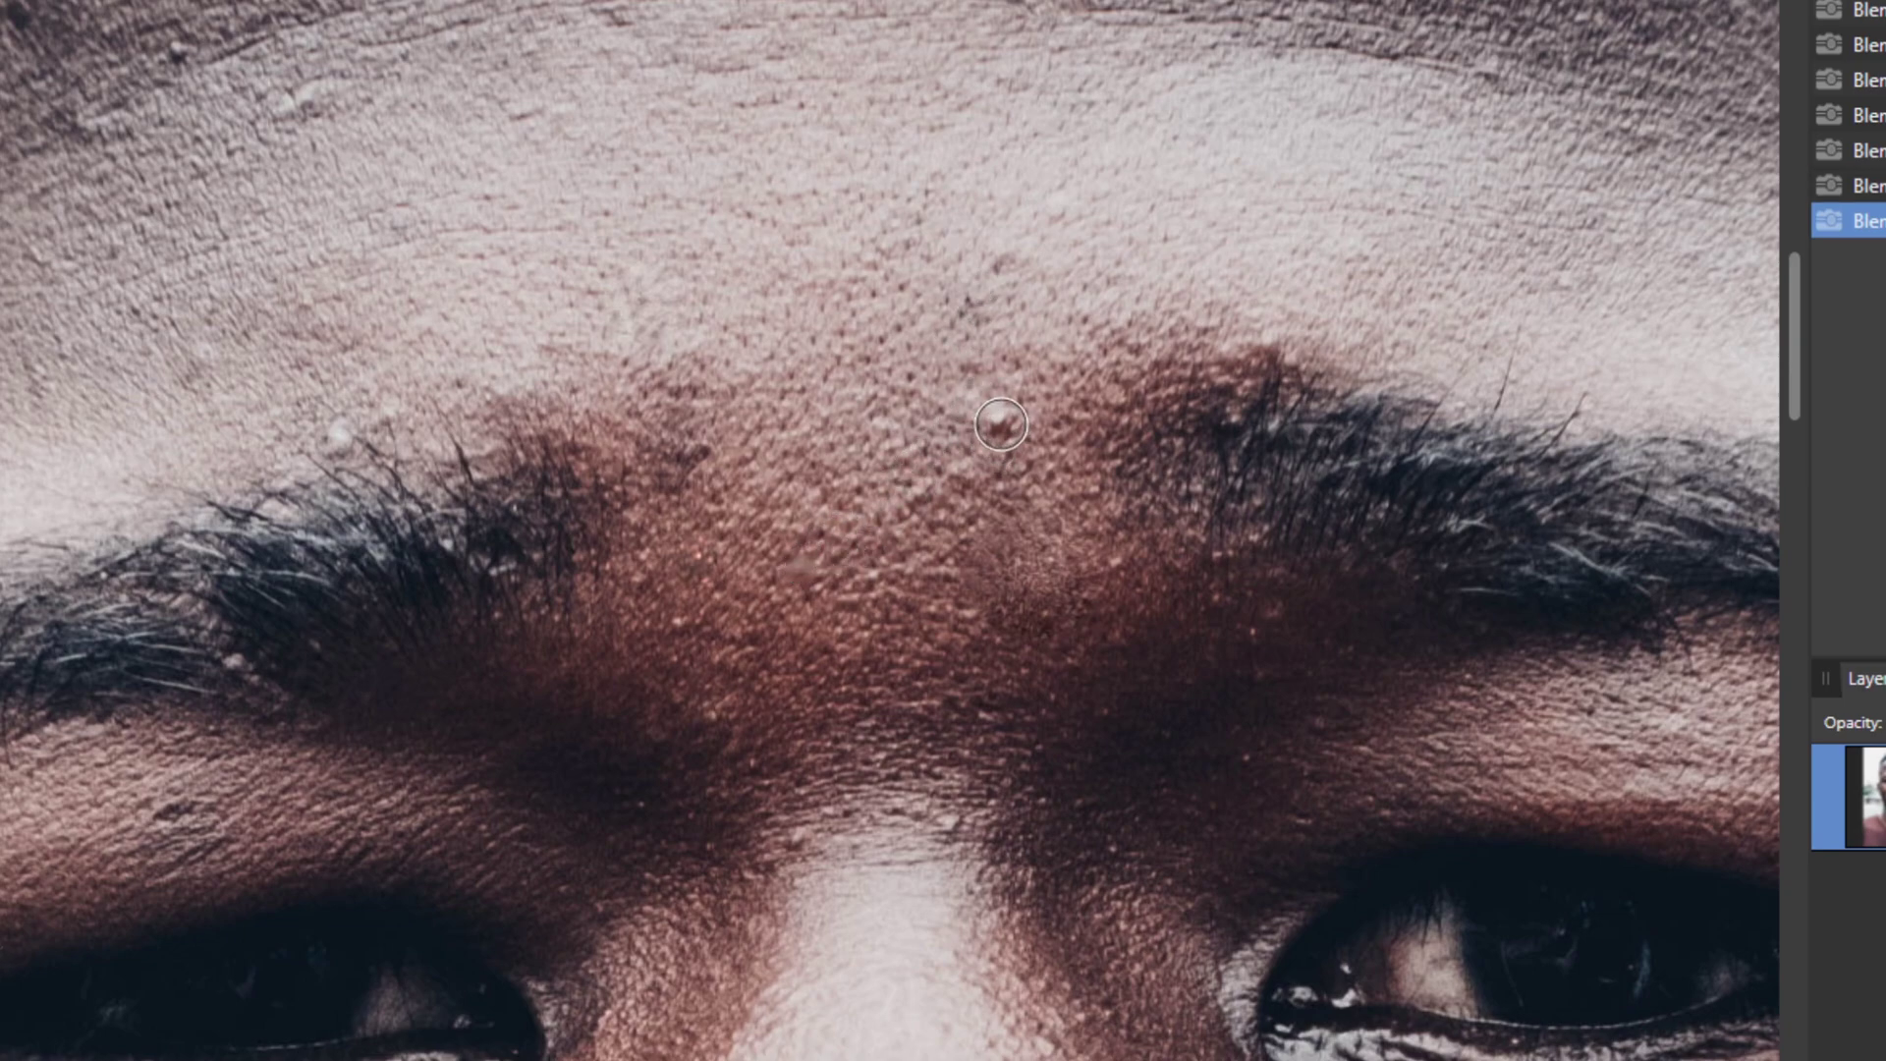
{"action": "left_click", "coordinate": [997, 412]}
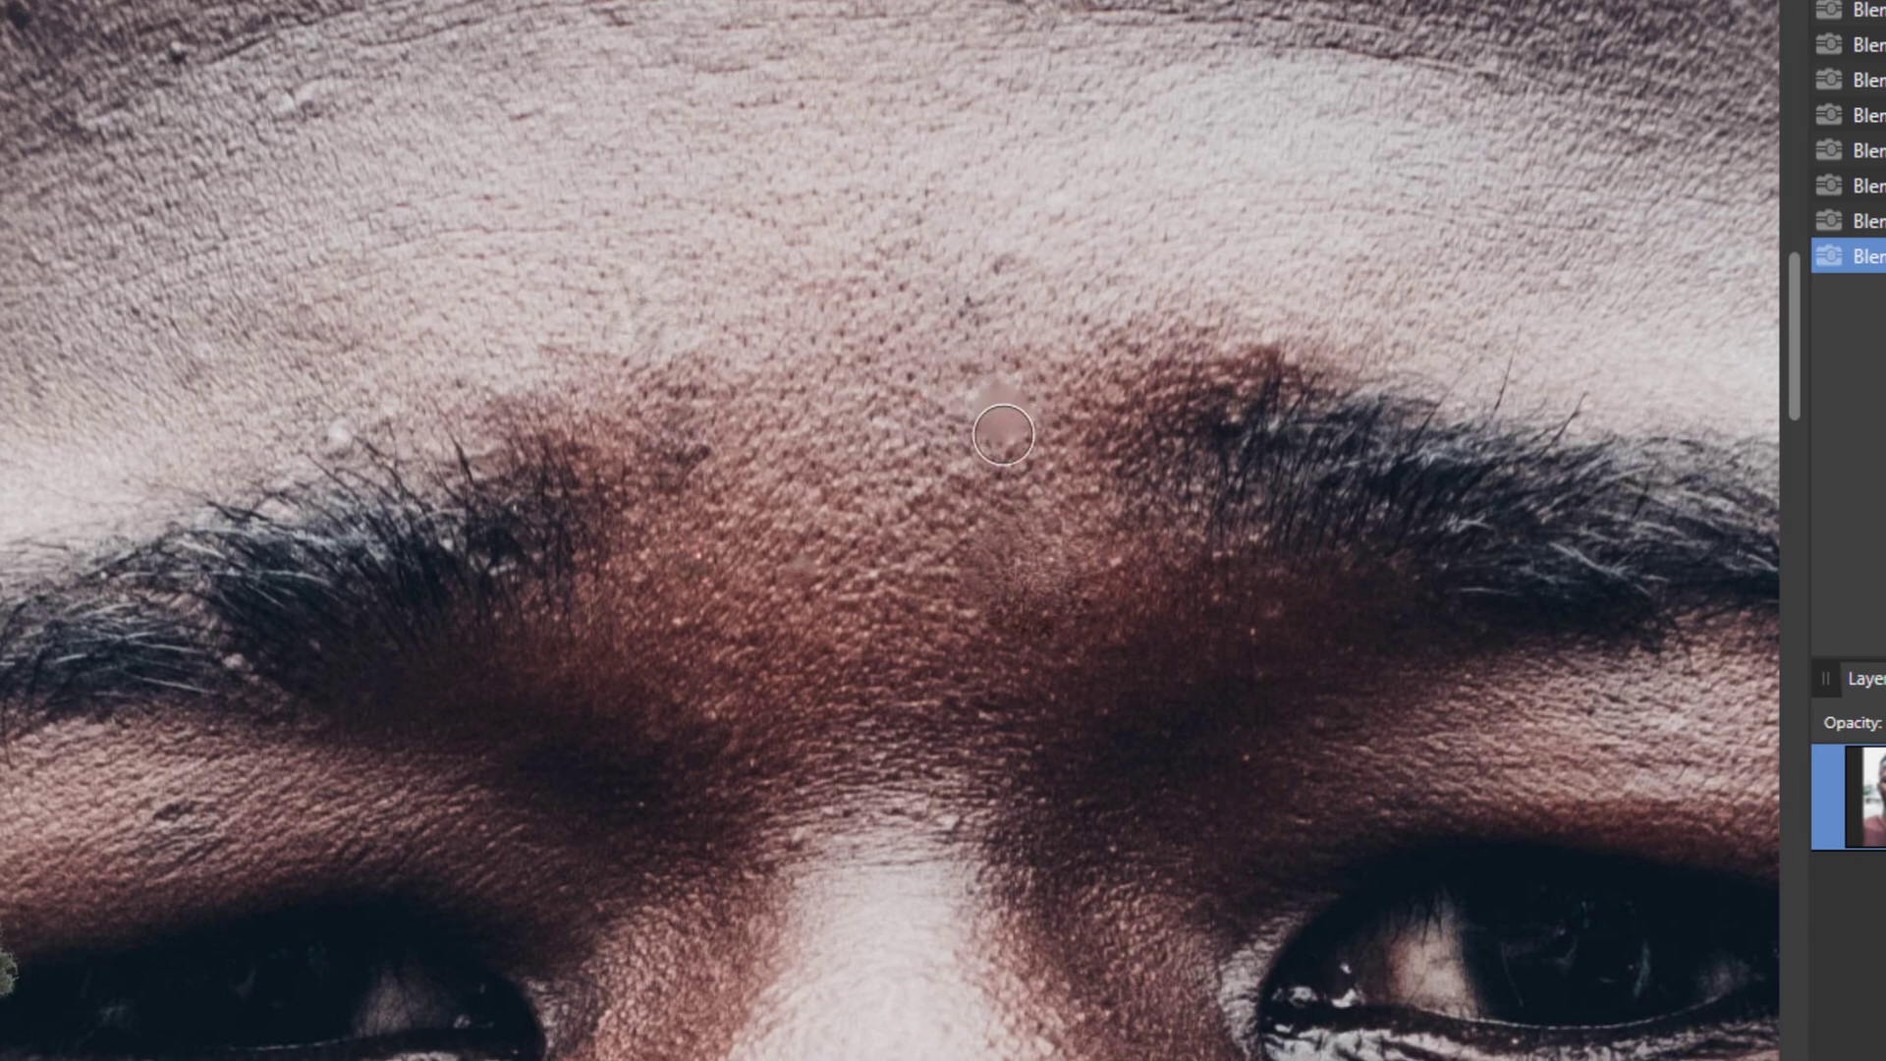
{"action": "key", "text": "ctrl+z"}
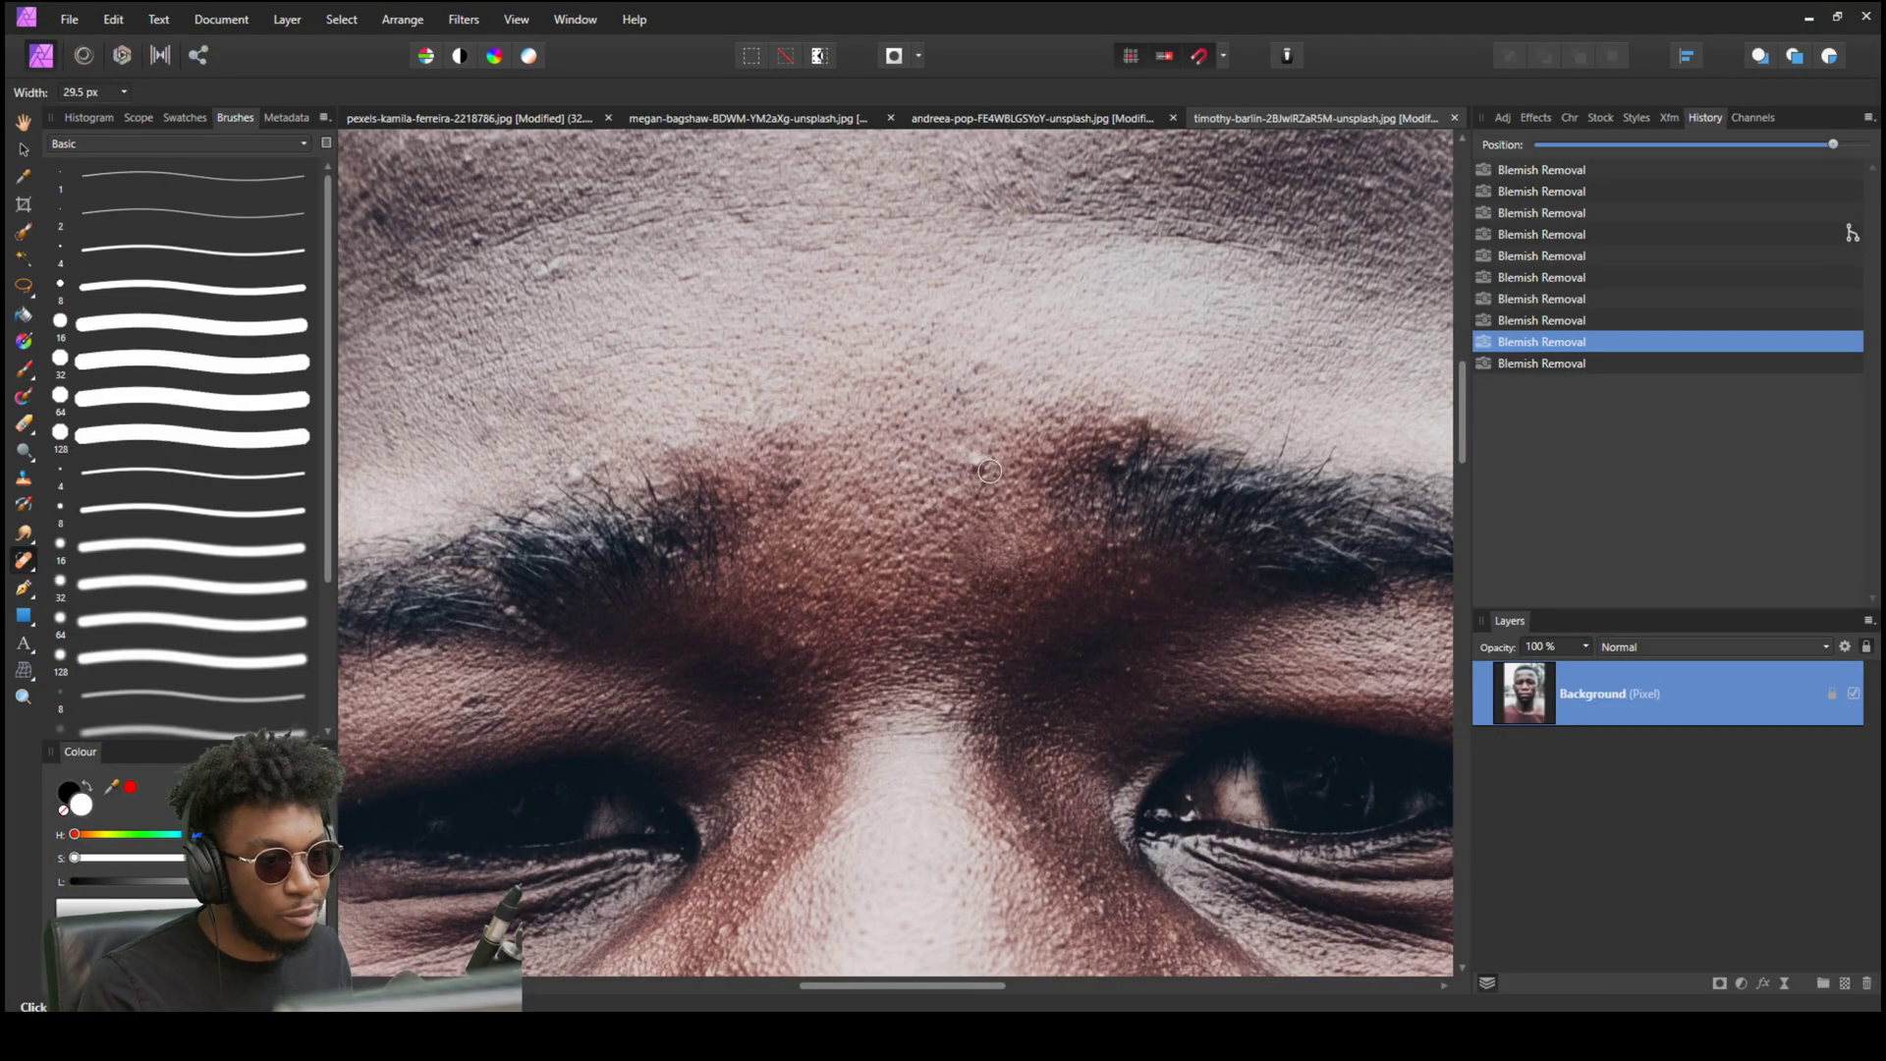
{"action": "left_click", "coordinate": [989, 471]}
Fit the whole portrait in view and rewind the edit history to the image before any blemish removal.
{"action": "key", "text": "ctrl+0"}
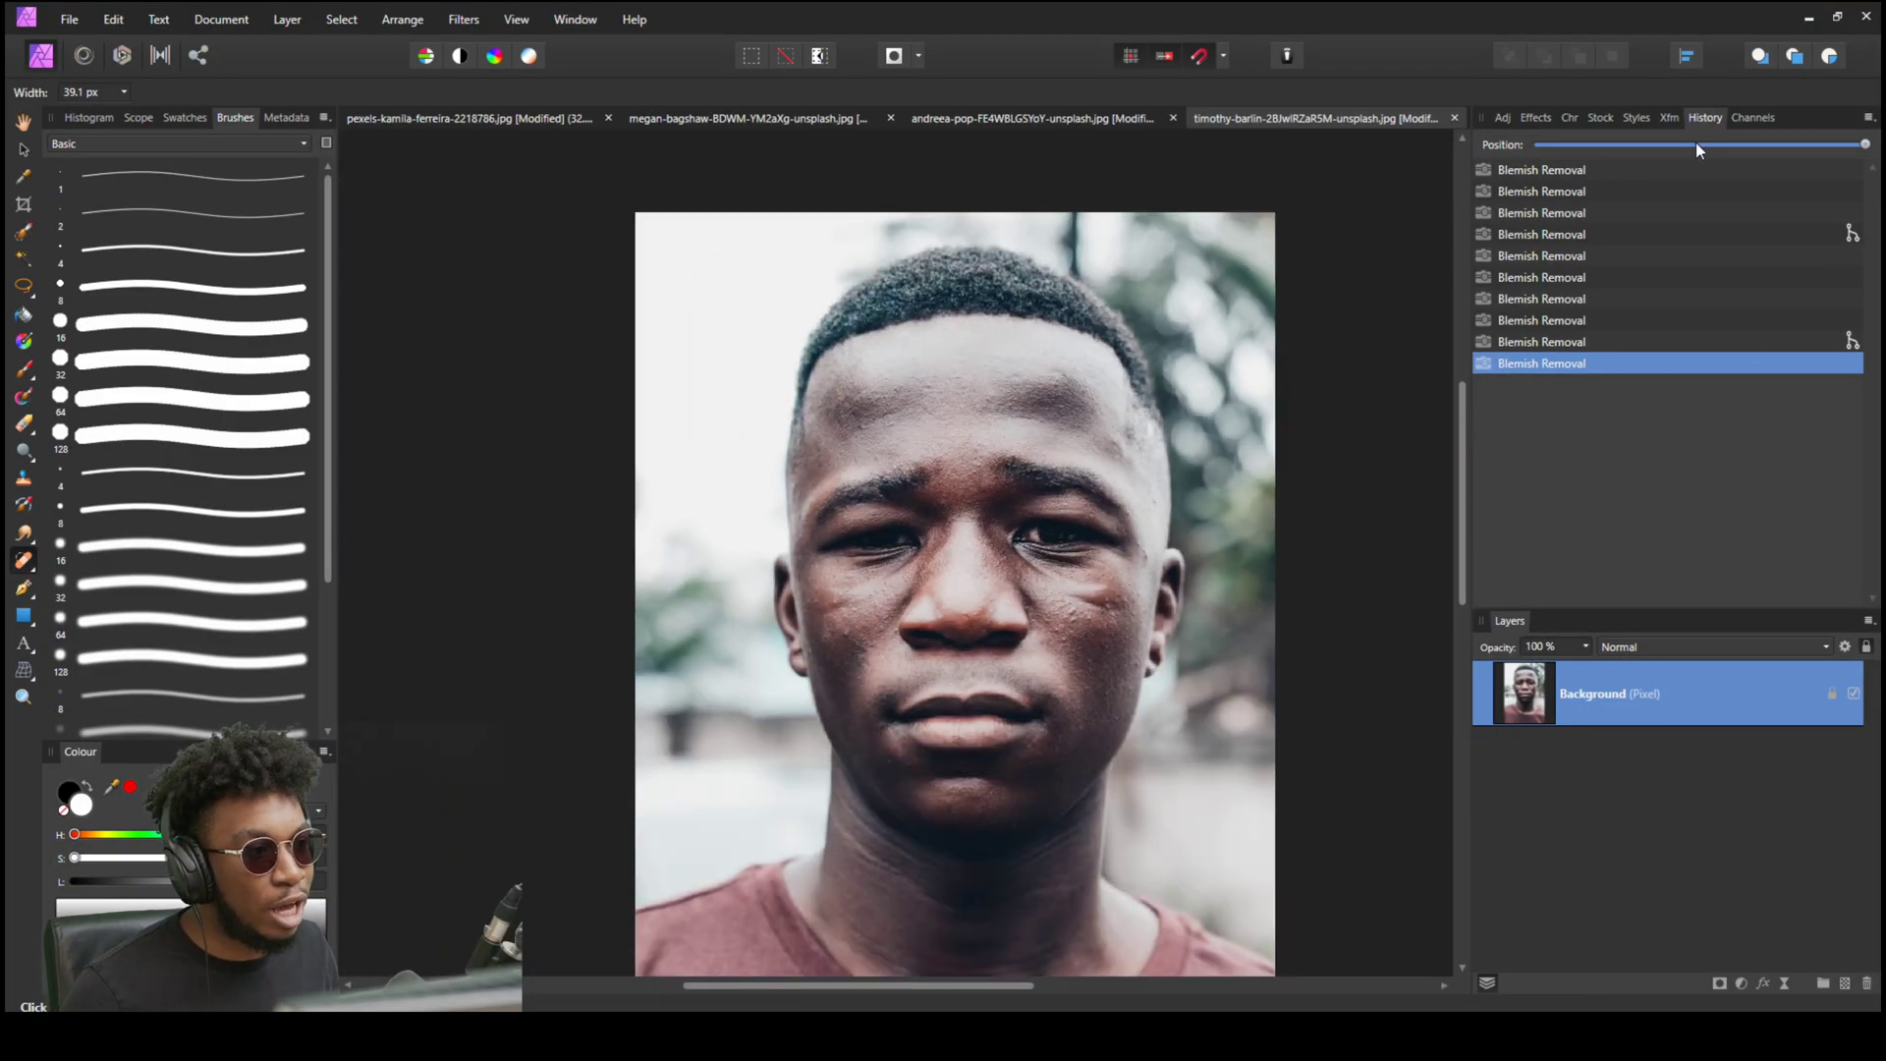
{"action": "left_click_drag", "start_coordinate": [1695, 144], "coordinate": [1333, 148]}
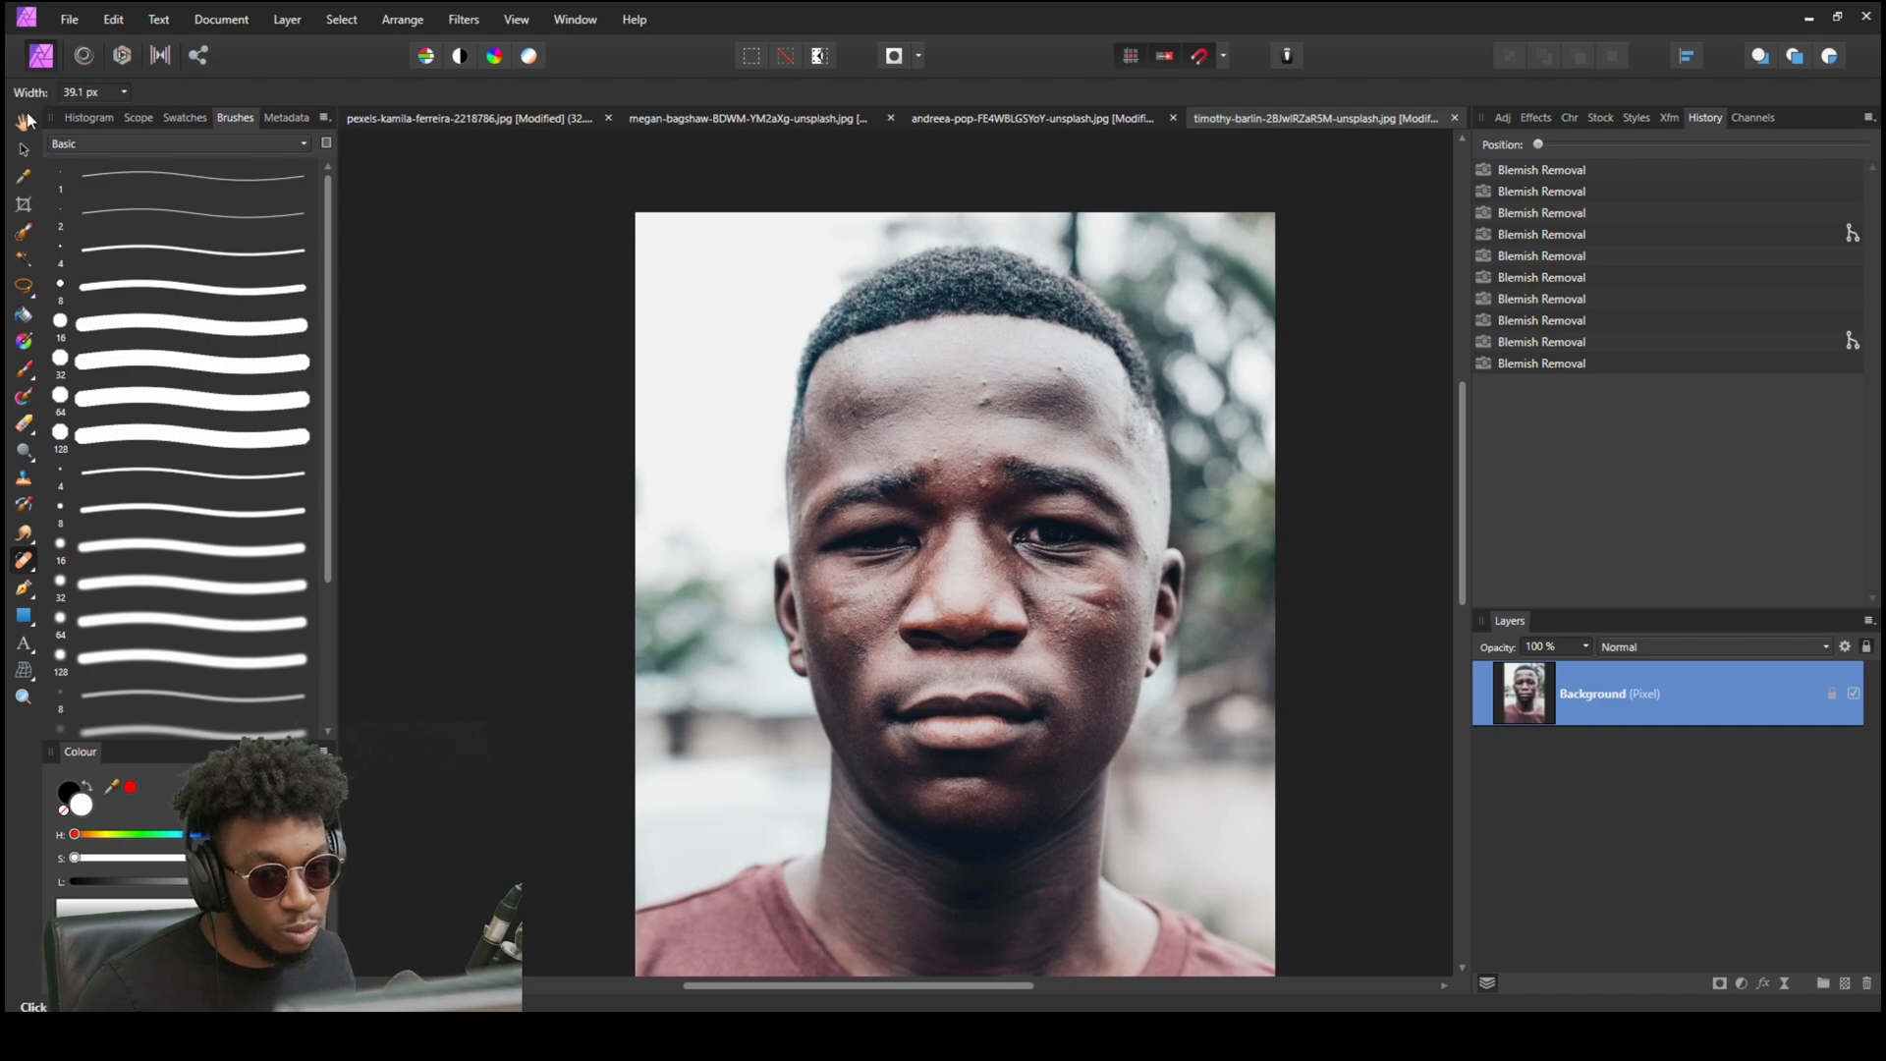
Replace the pimple between the eyebrows with nearby clear skin using the Patch Tool, deselect, and compare before and after in the history.
{"action": "left_click", "coordinate": [24, 569]}
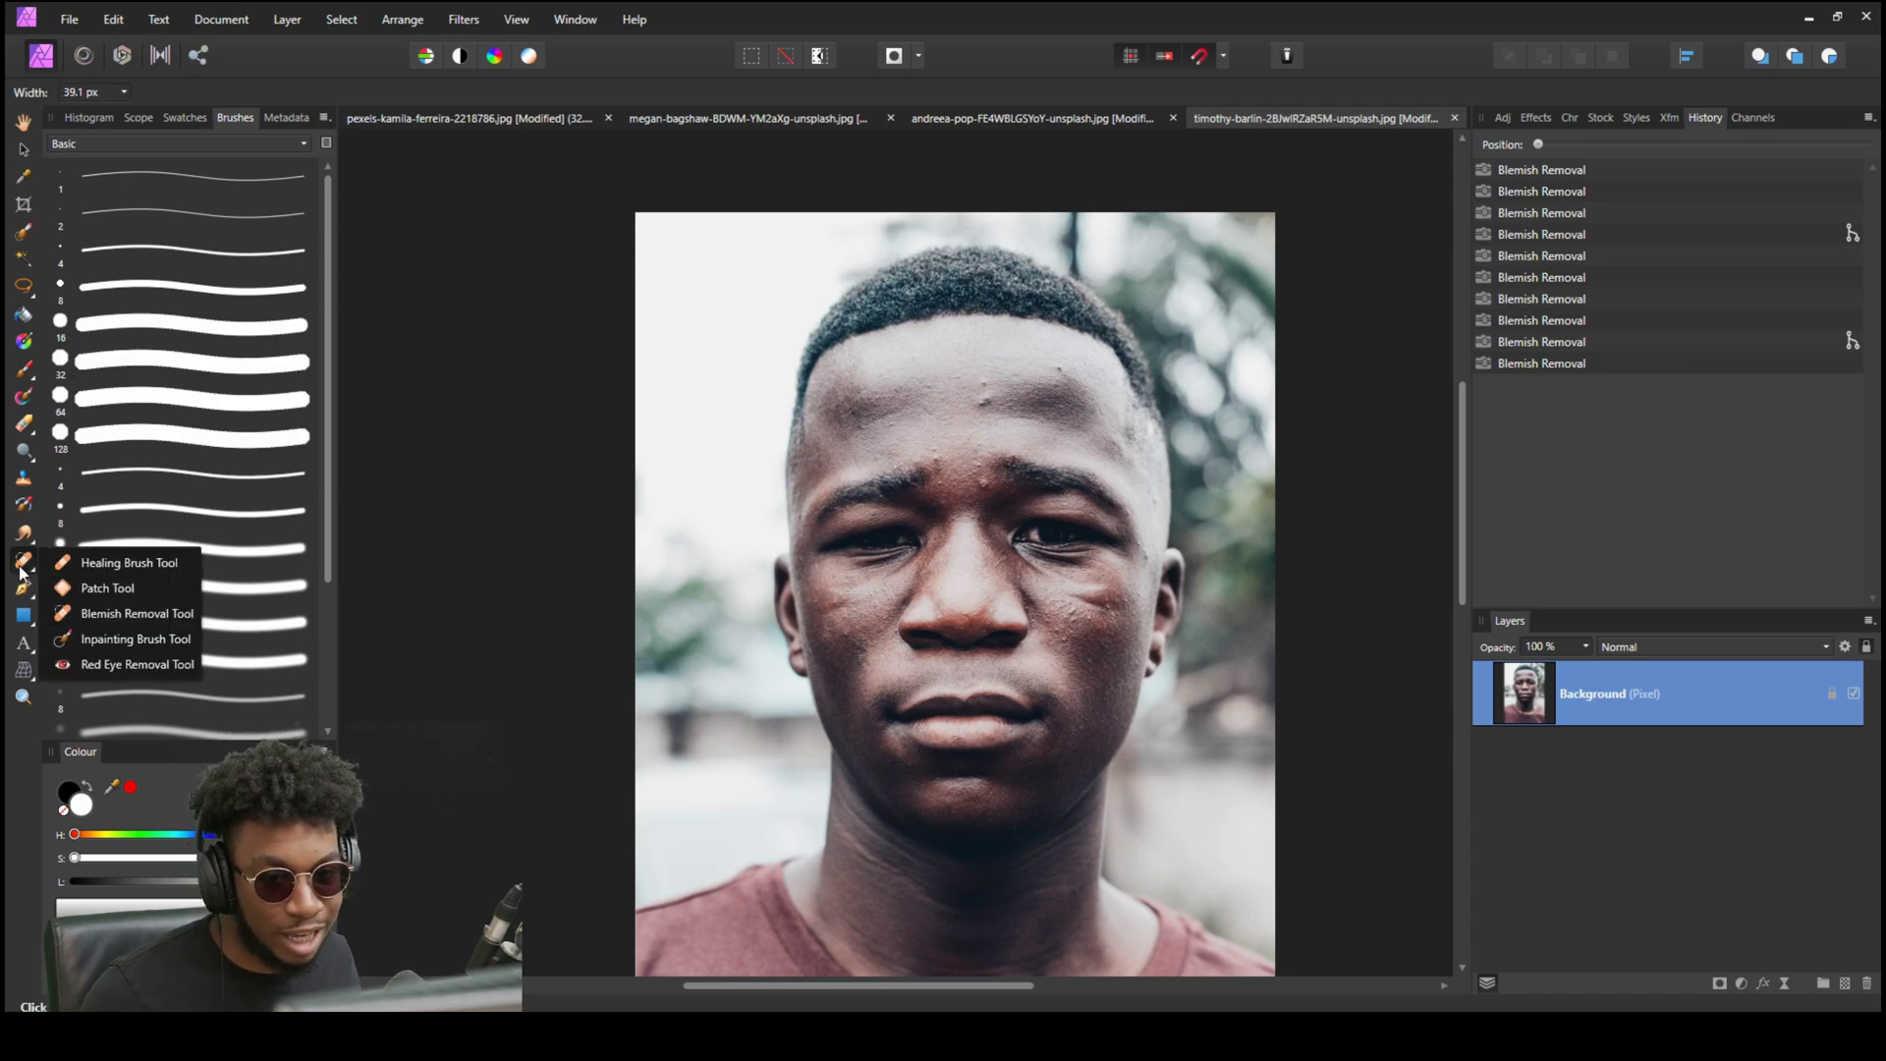
{"action": "left_click", "coordinate": [95, 587]}
{"action": "scroll", "coordinate": [1016, 404], "scroll_direction": "up", "scroll_amount": 2}
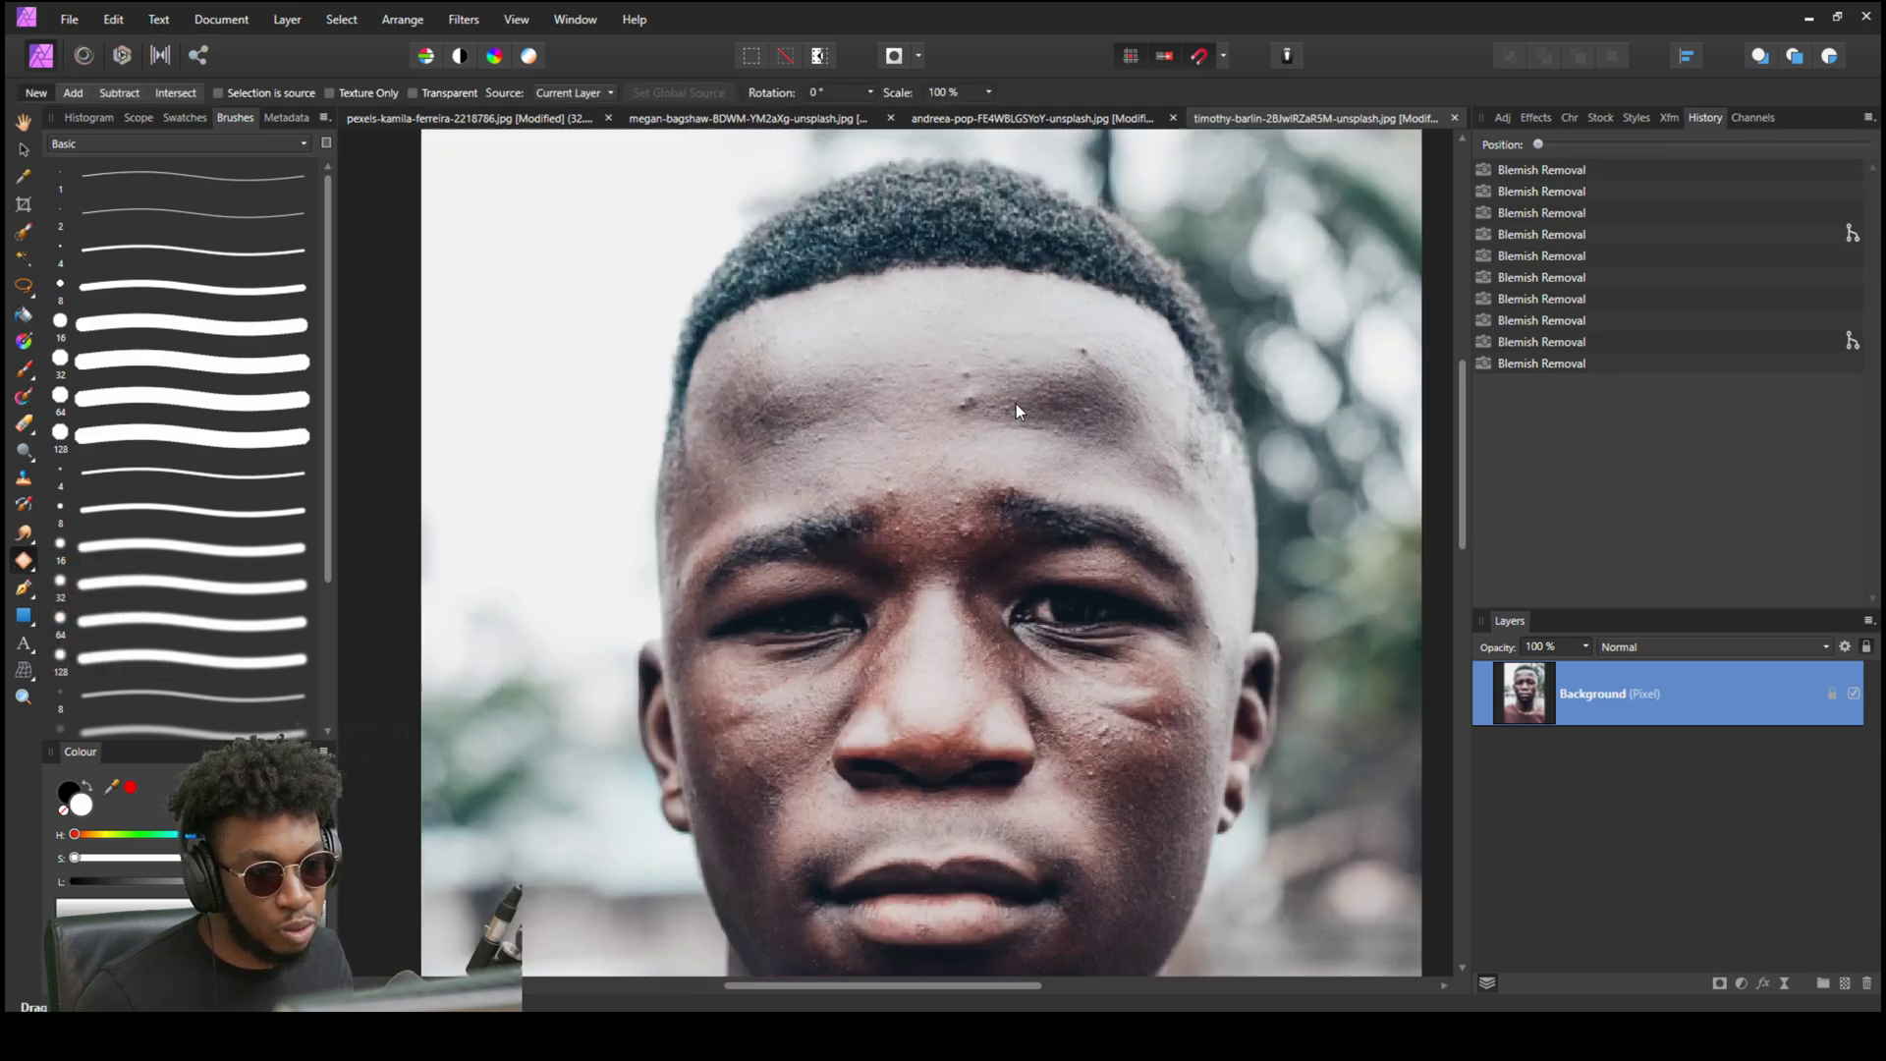
{"action": "scroll", "coordinate": [1016, 403], "scroll_direction": "up", "scroll_amount": 2}
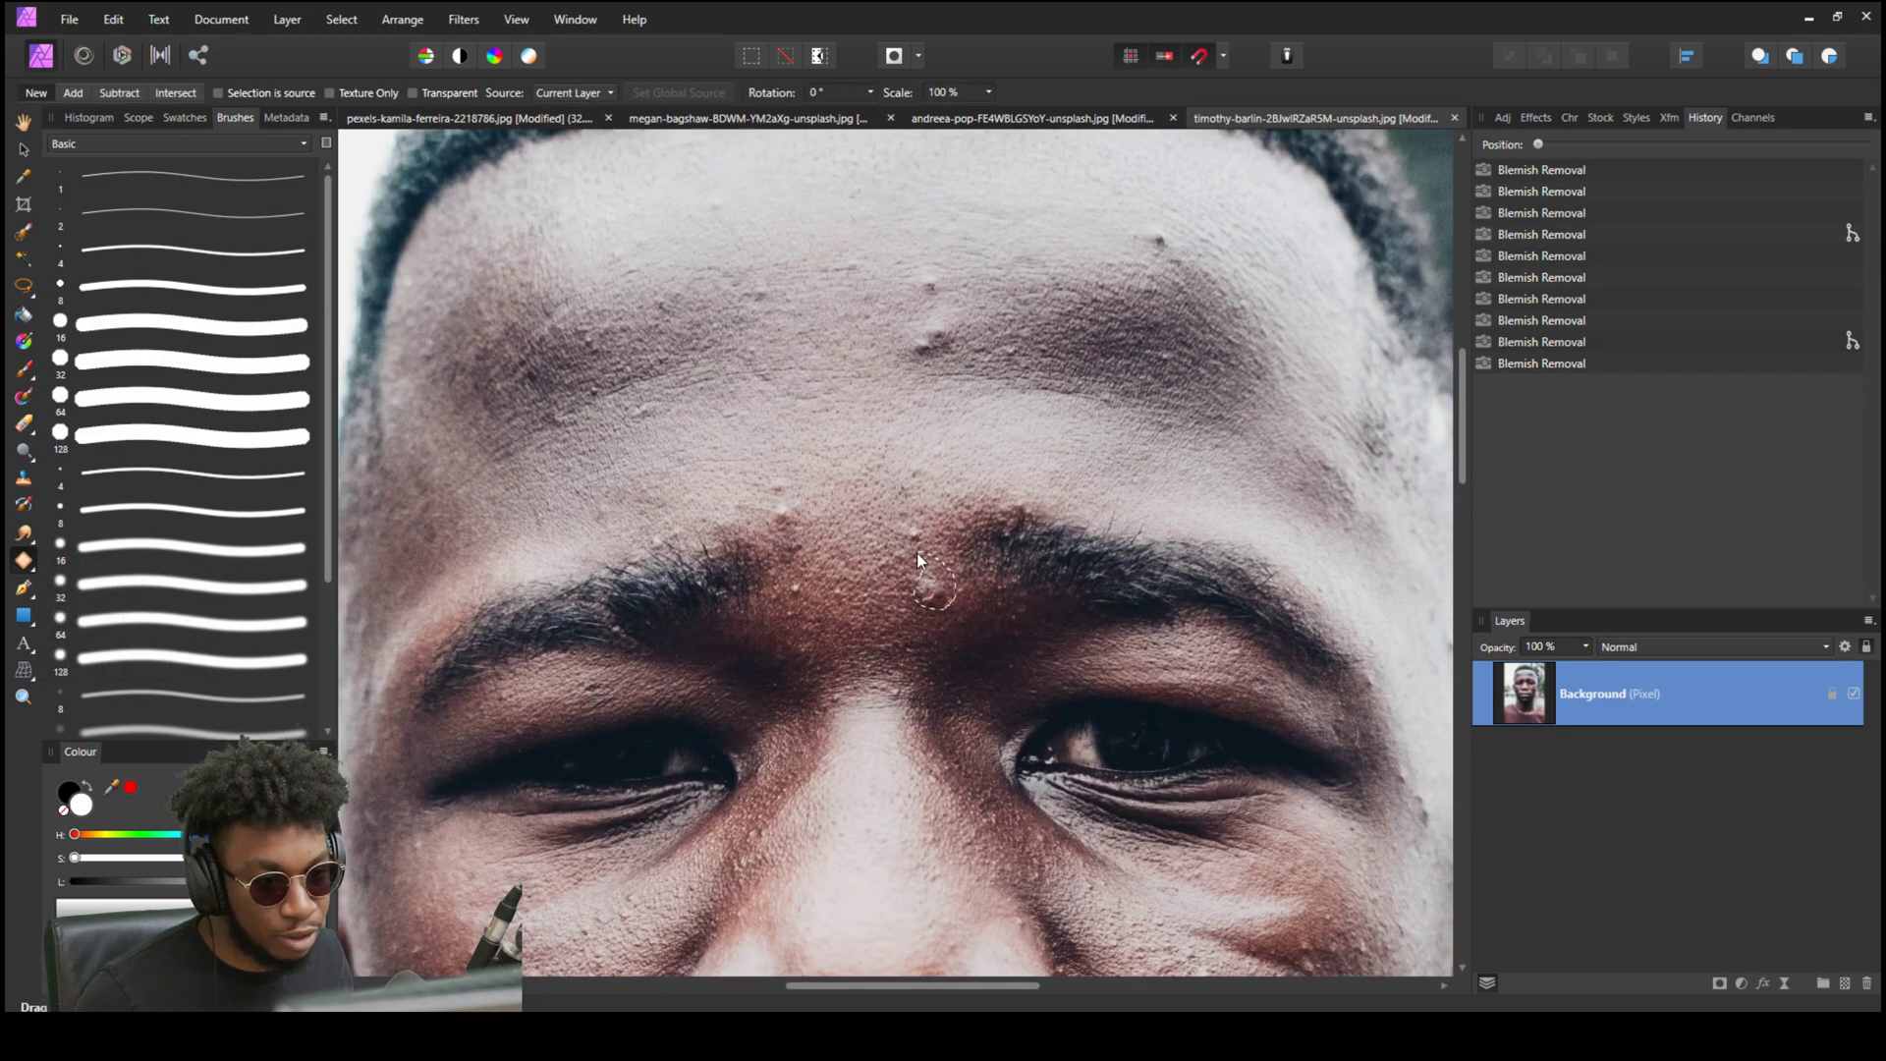
{"action": "left_click_drag", "start_coordinate": [917, 552], "coordinate": [888, 628]}
{"action": "key", "text": "ctrl+d"}
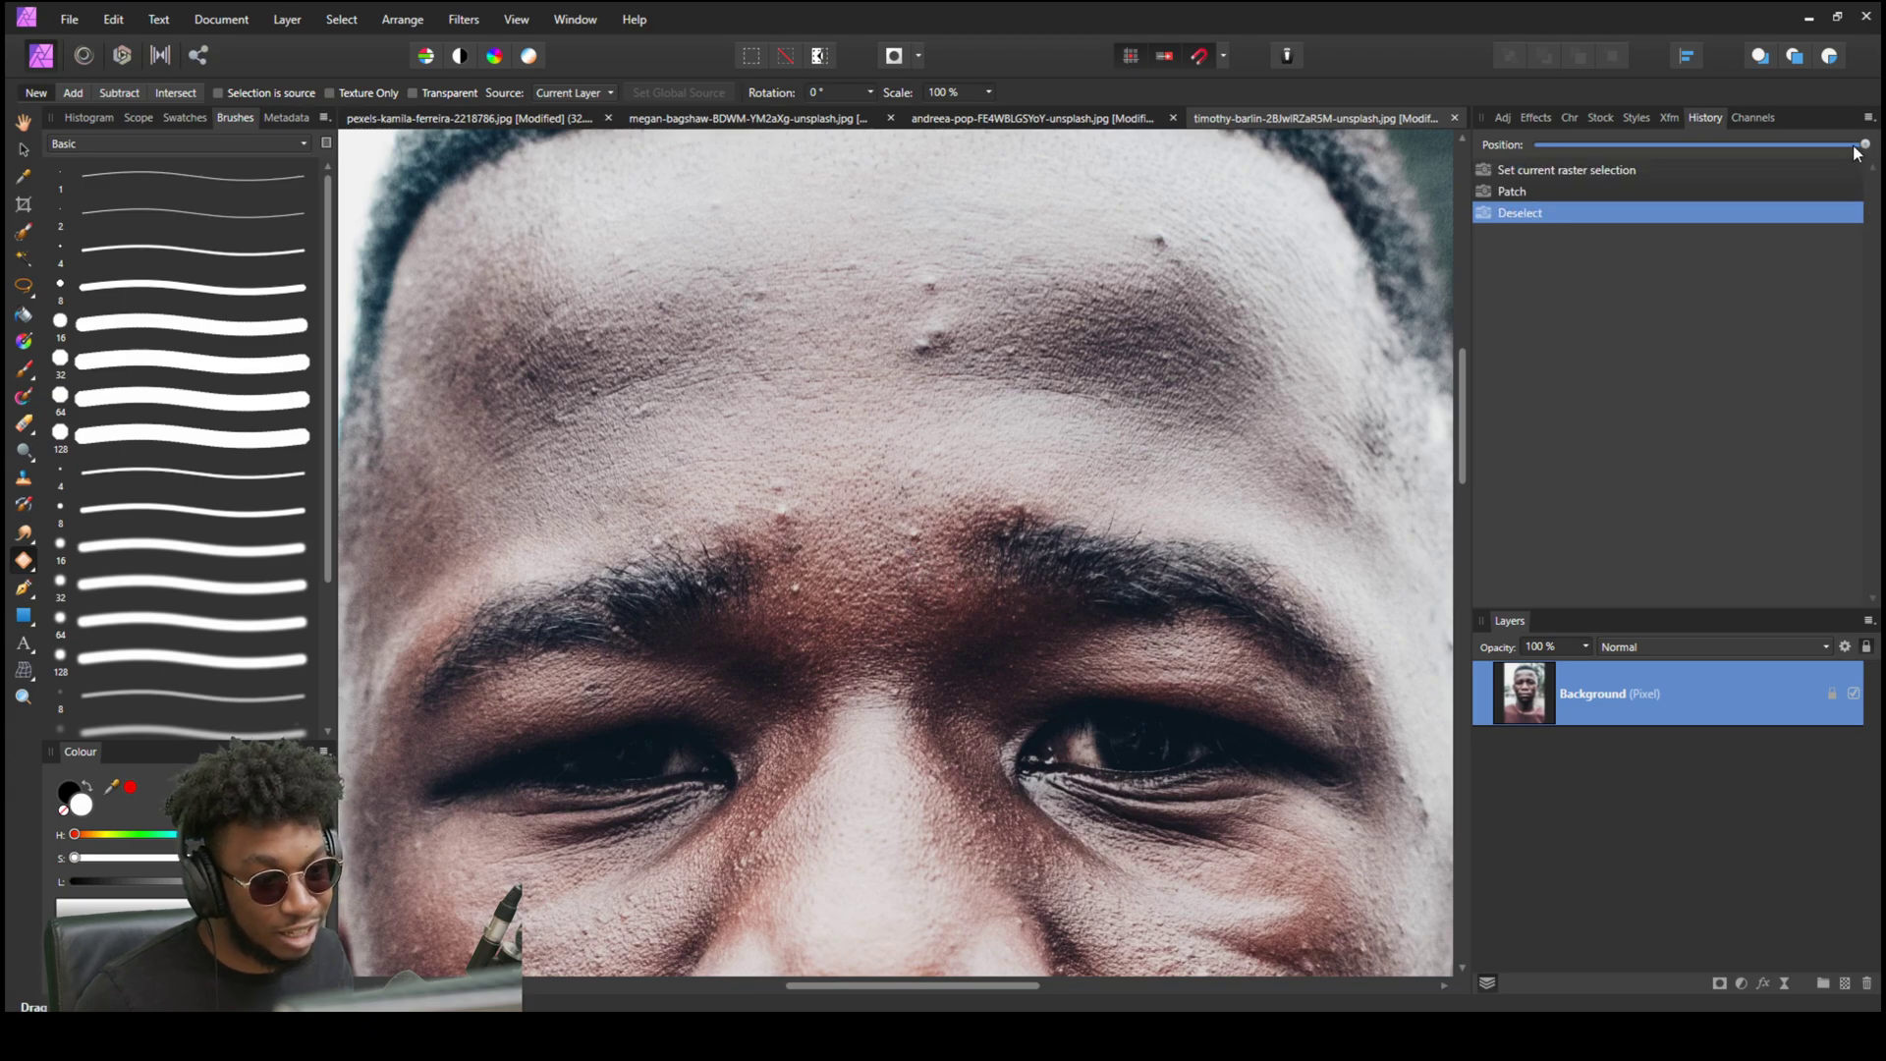
{"action": "left_click_drag", "start_coordinate": [1820, 148], "coordinate": [1864, 146]}
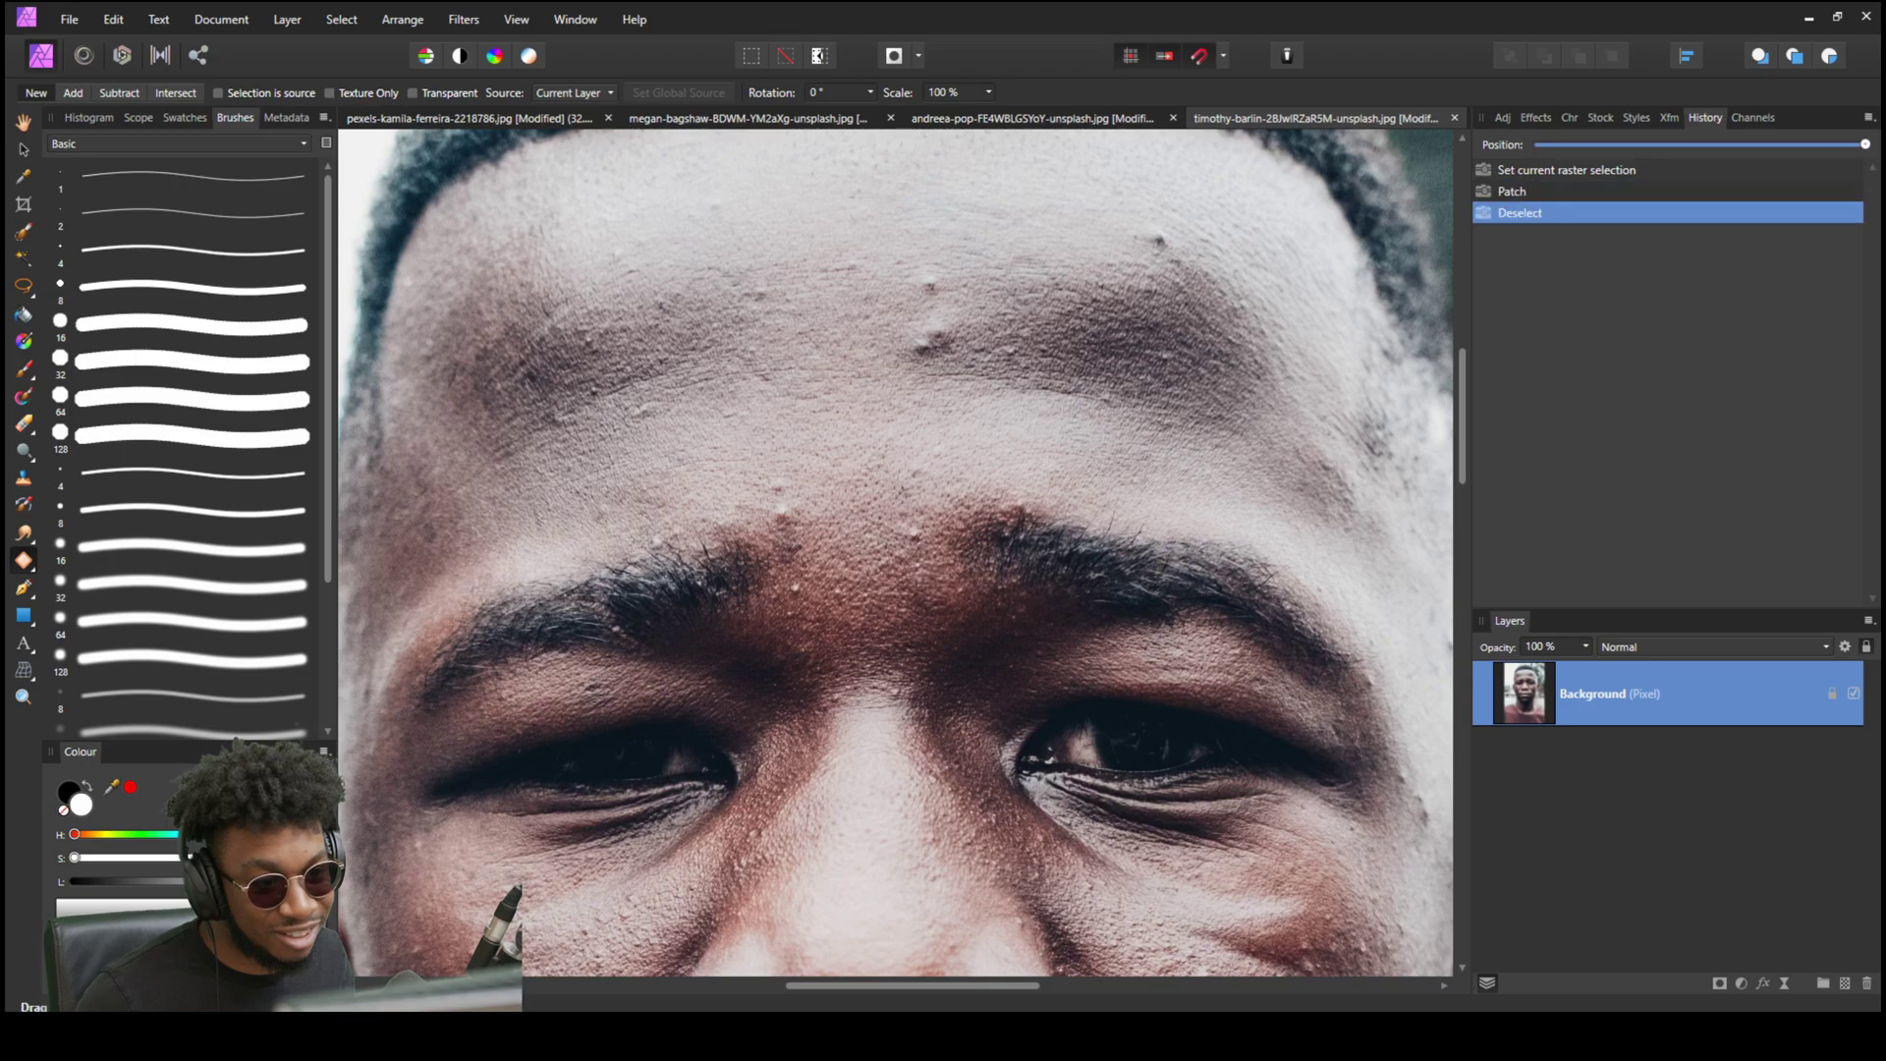
Sample smooth skin on the mid forehead and heal the bumps in its centre with a 316.3 px Healing Brush at 0% hardness.
{"action": "left_click", "coordinate": [24, 560]}
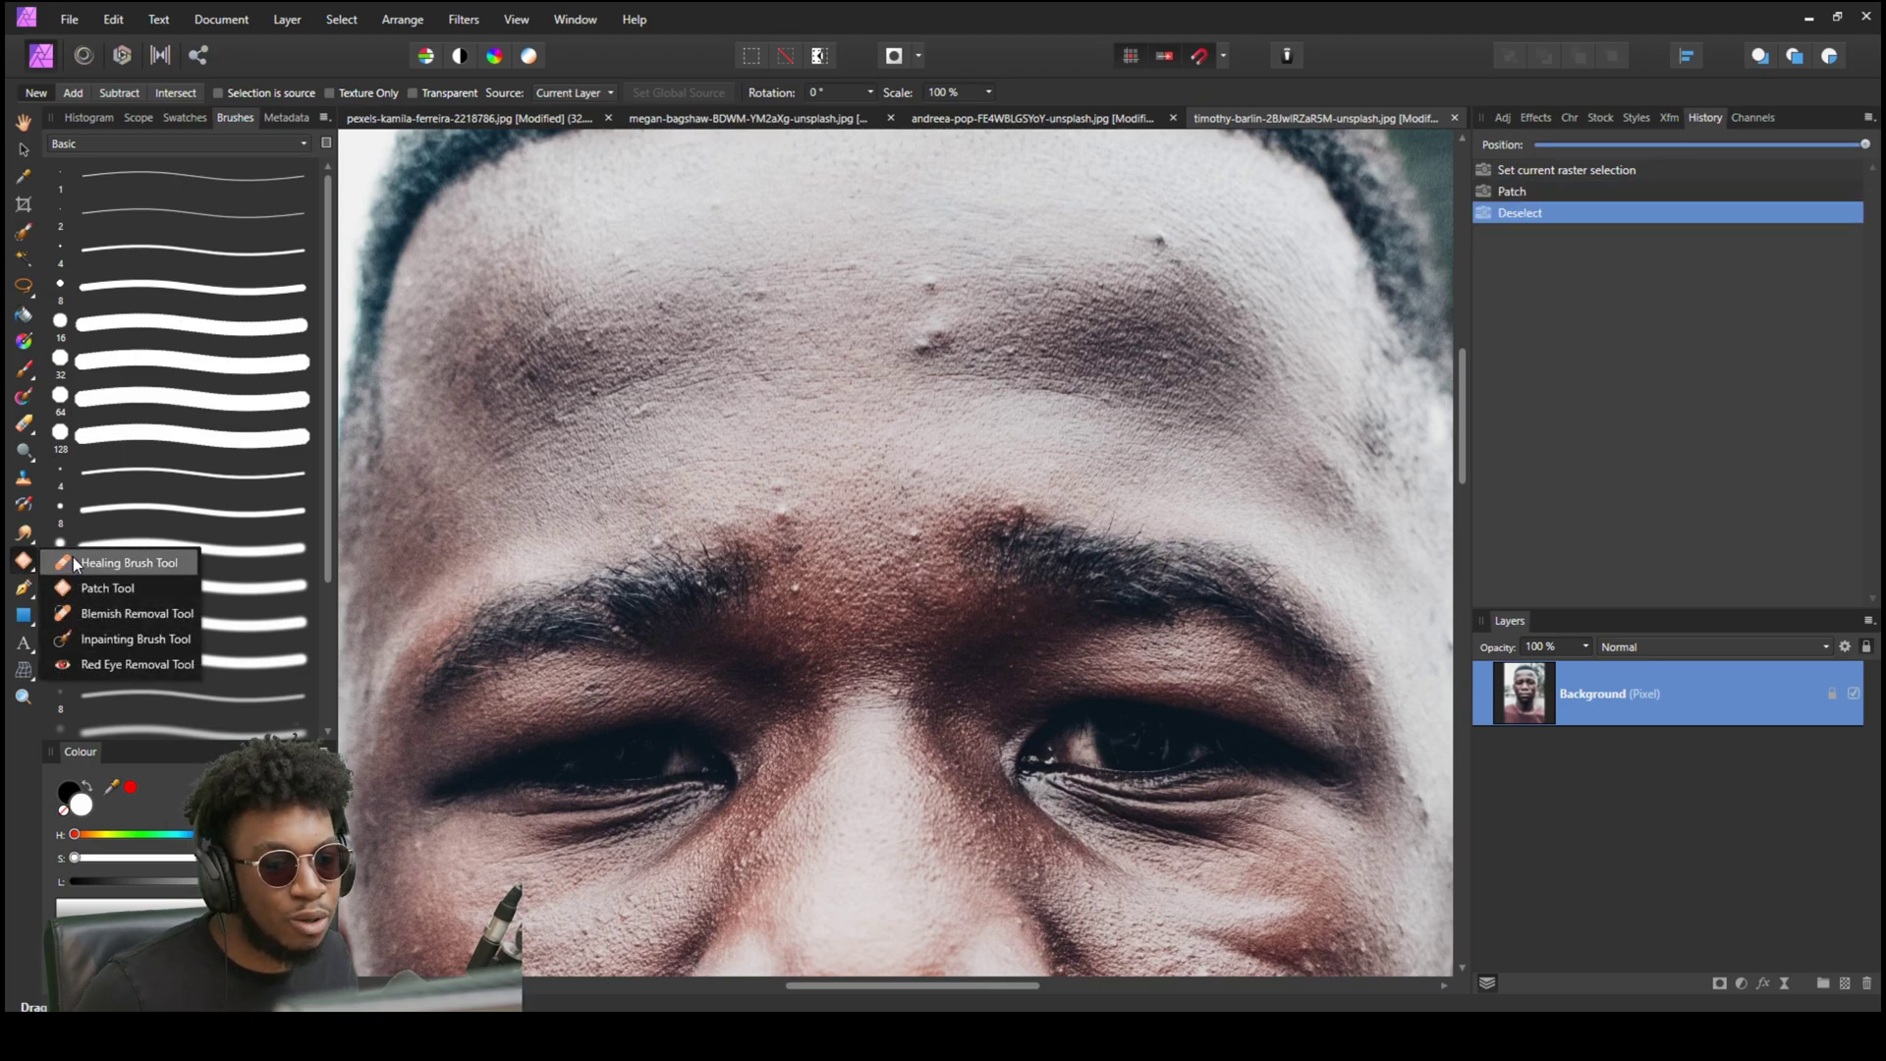
{"action": "left_click", "coordinate": [75, 557]}
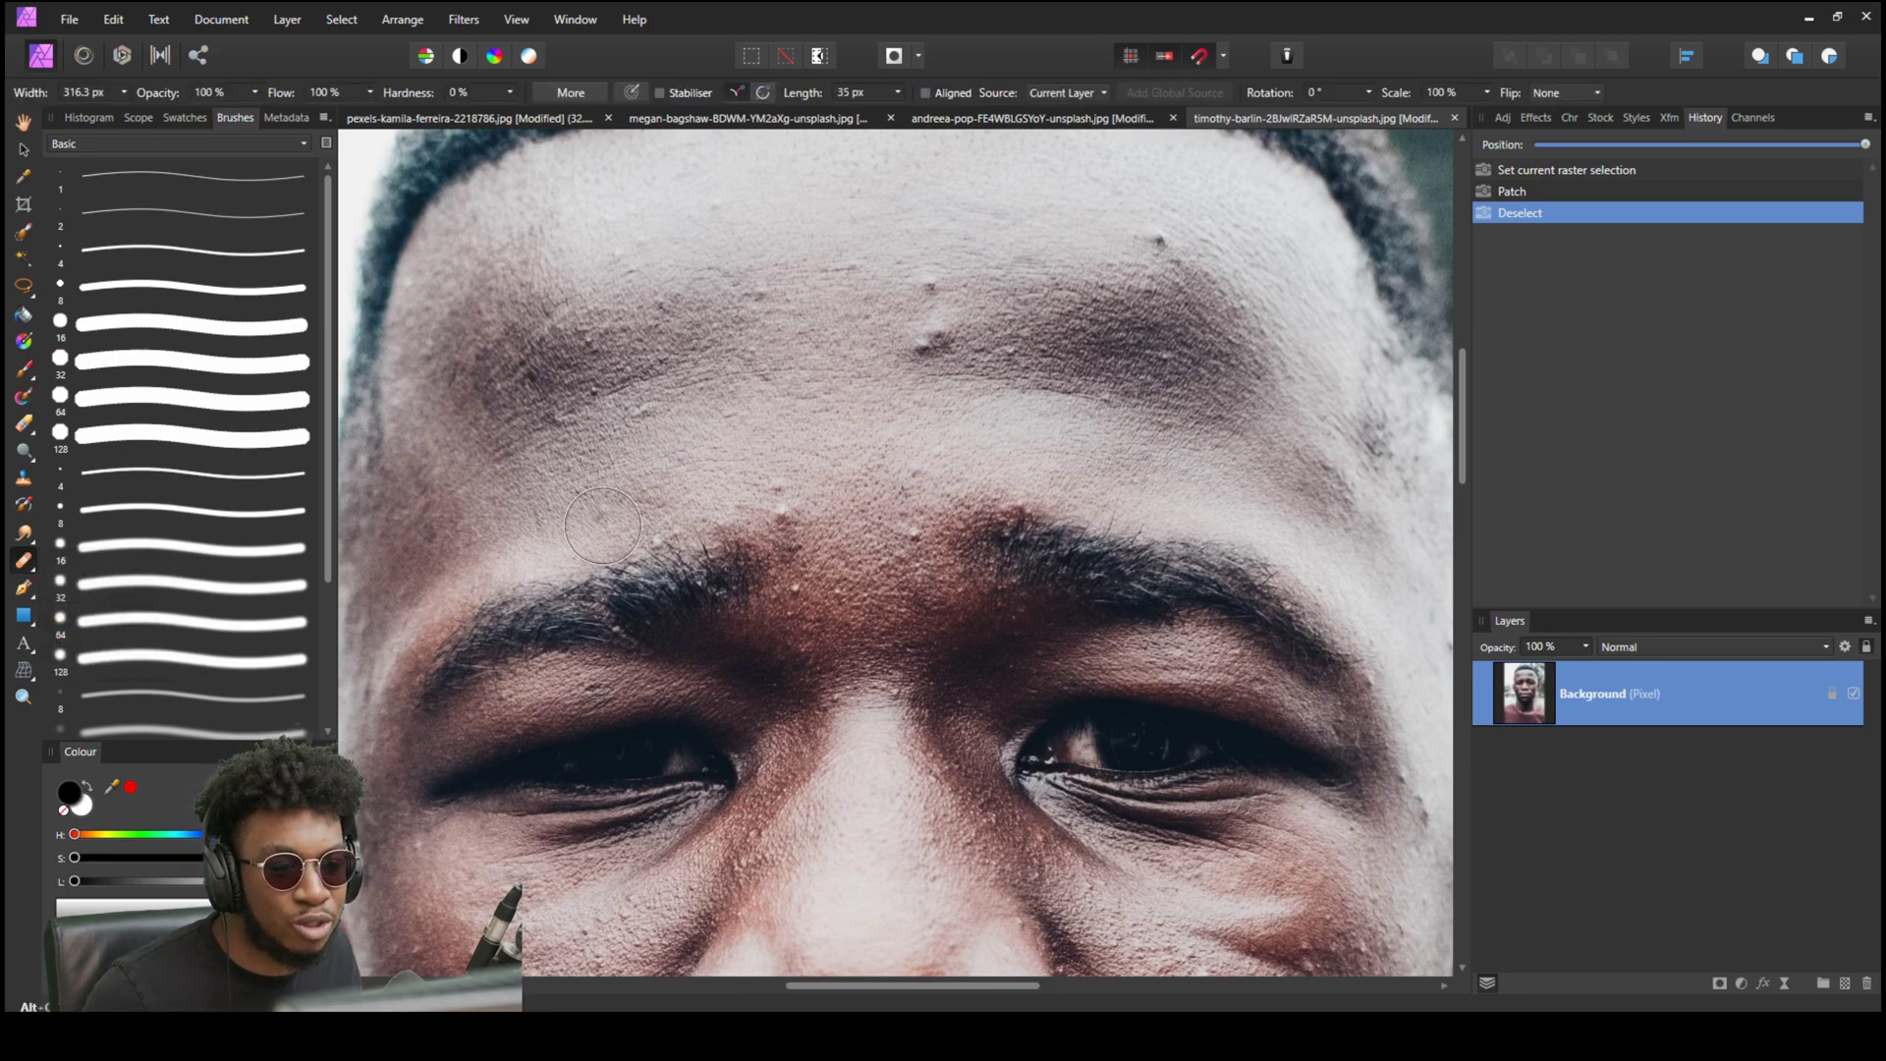
{"action": "left_click", "coordinate": [762, 408], "text": "alt"}
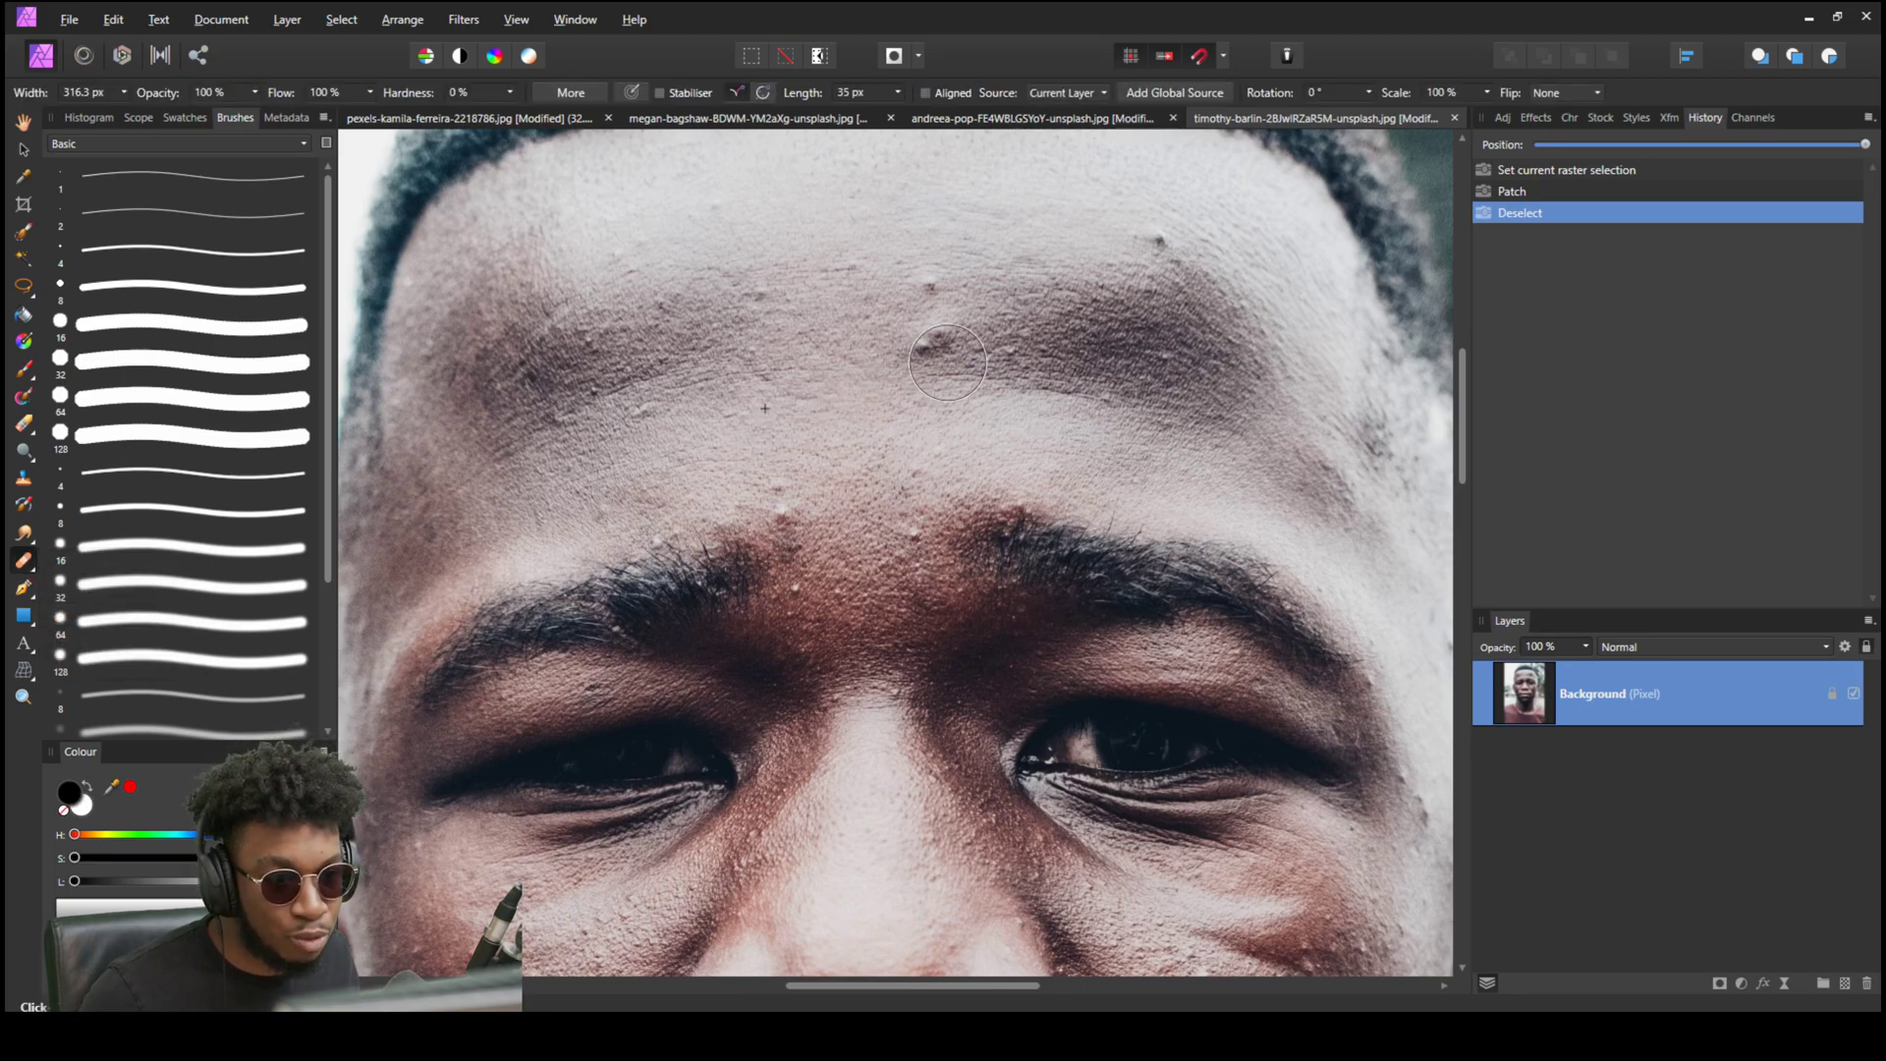
{"action": "left_click", "coordinate": [935, 336]}
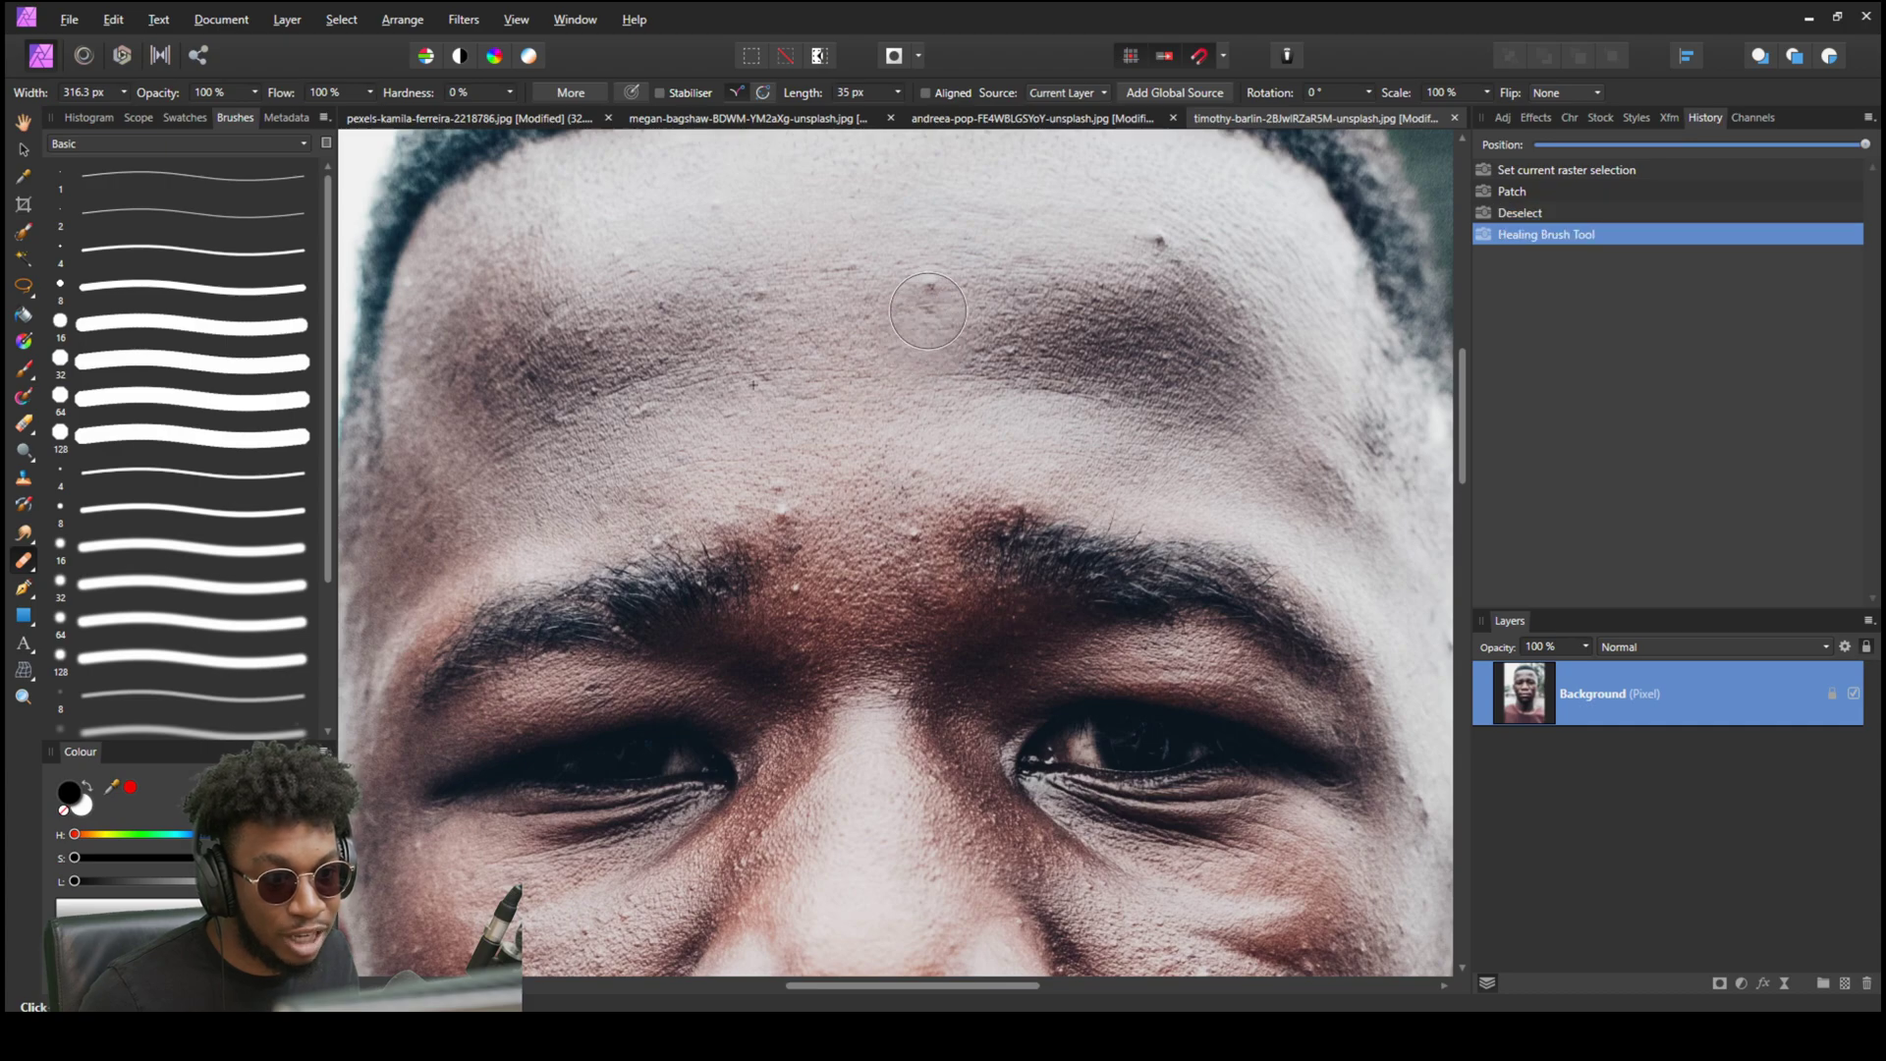
{"action": "scroll", "coordinate": [924, 312], "scroll_direction": "down", "scroll_amount": 3}
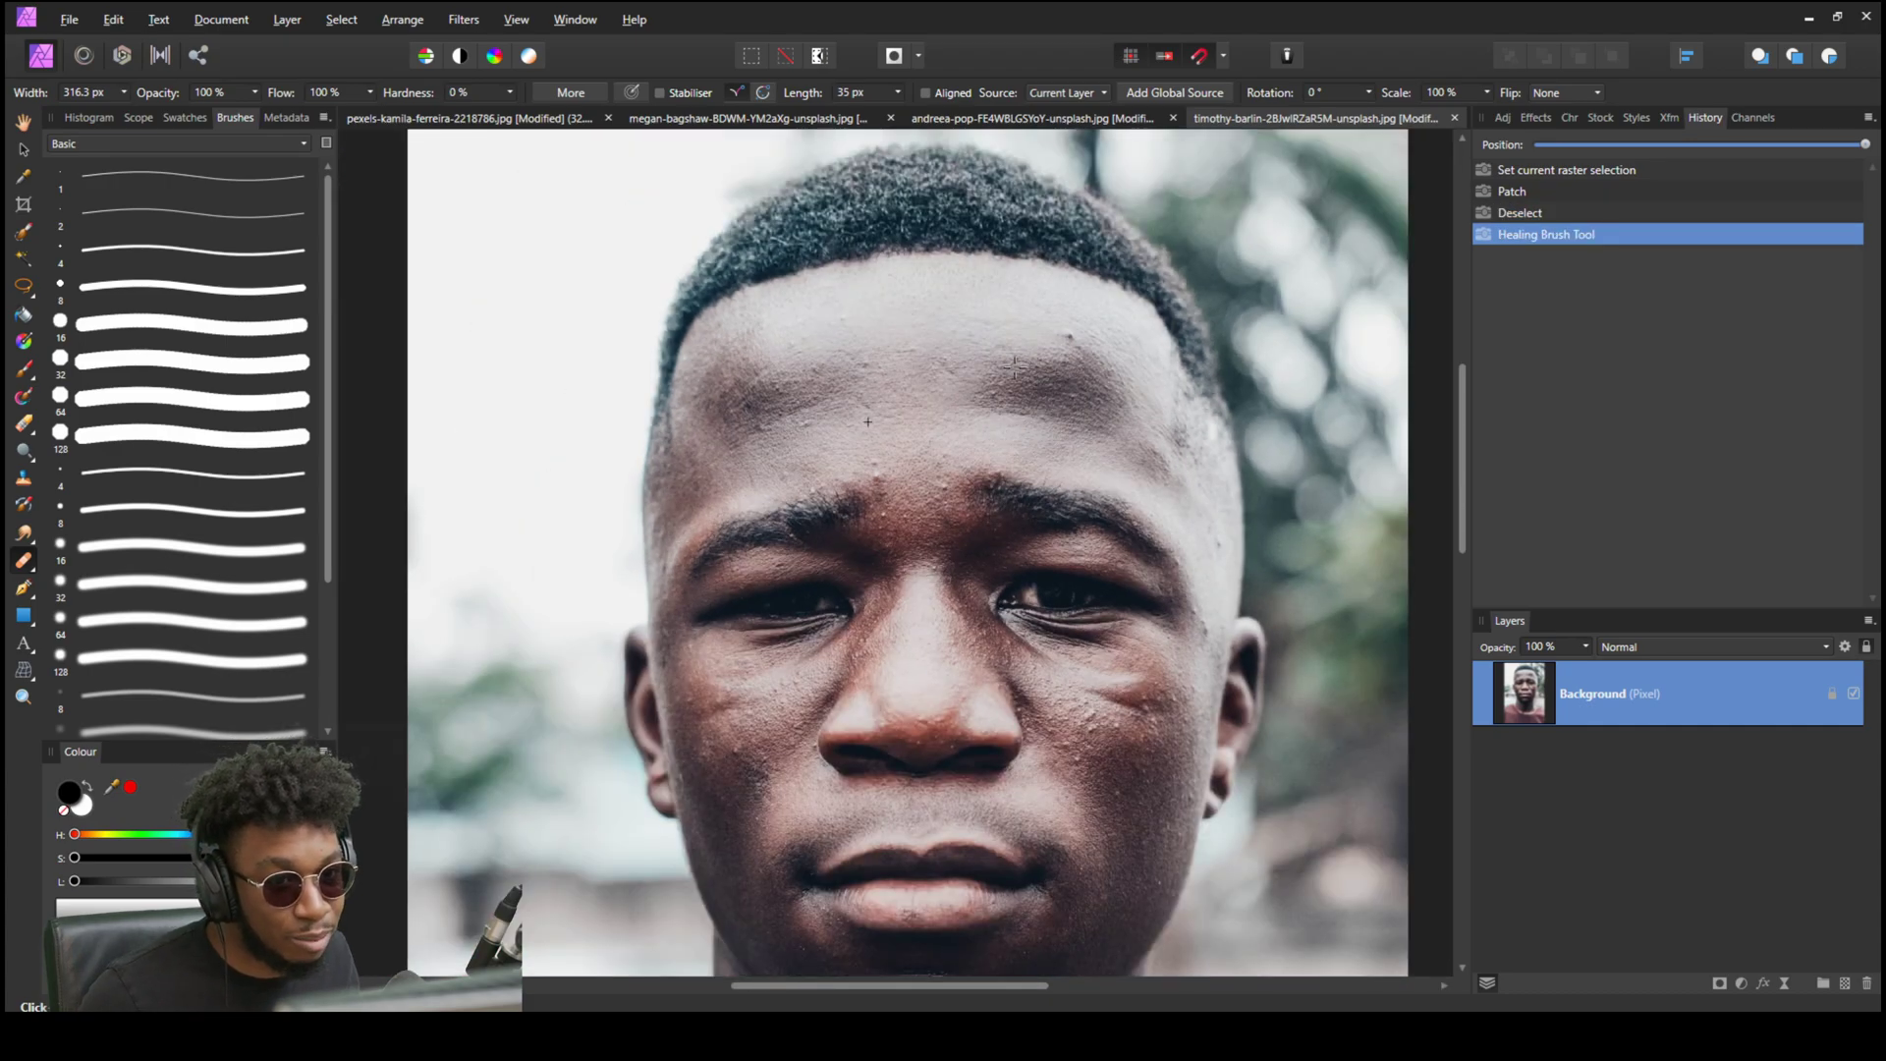
Set the Healing Brush hardness to 67% and sample a new source on clear forehead skin.
{"action": "left_click", "coordinate": [511, 92]}
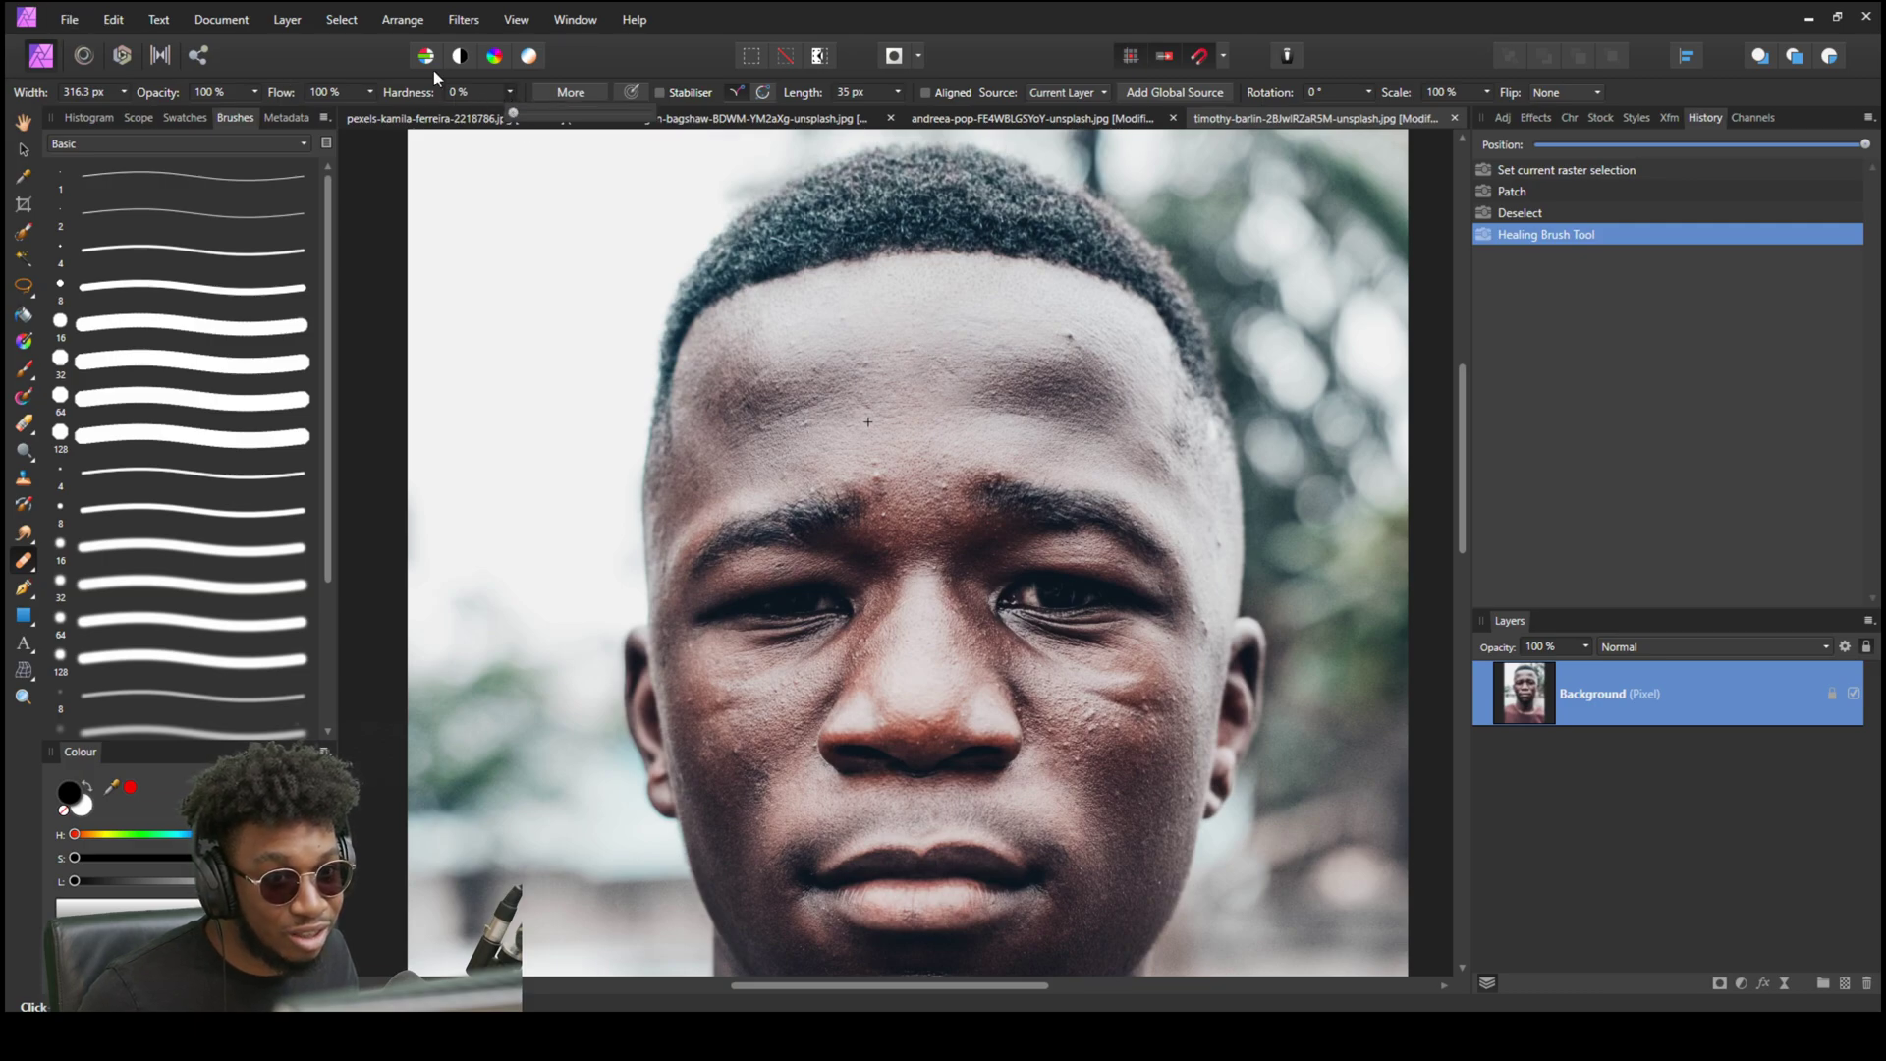
{"action": "left_click_drag", "start_coordinate": [512, 113], "coordinate": [585, 112]}
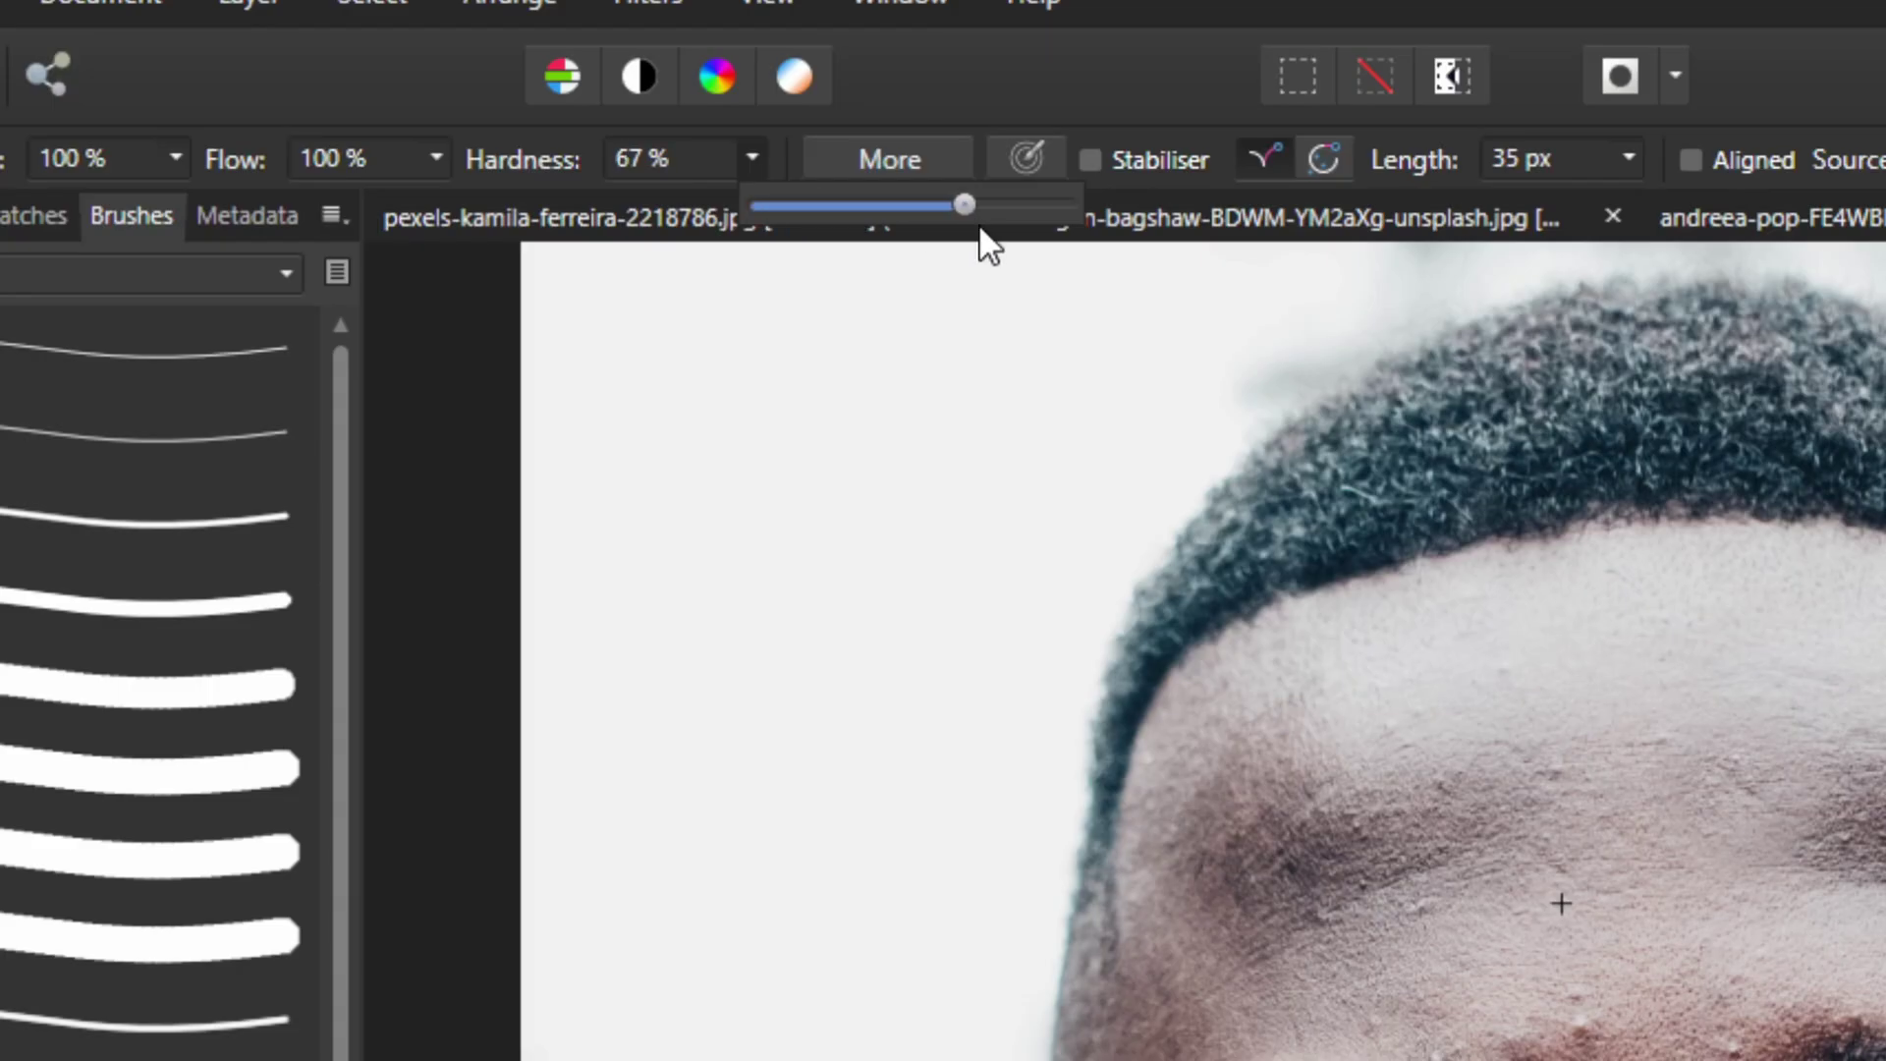
{"action": "left_click", "coordinate": [1708, 916], "text": "alt"}
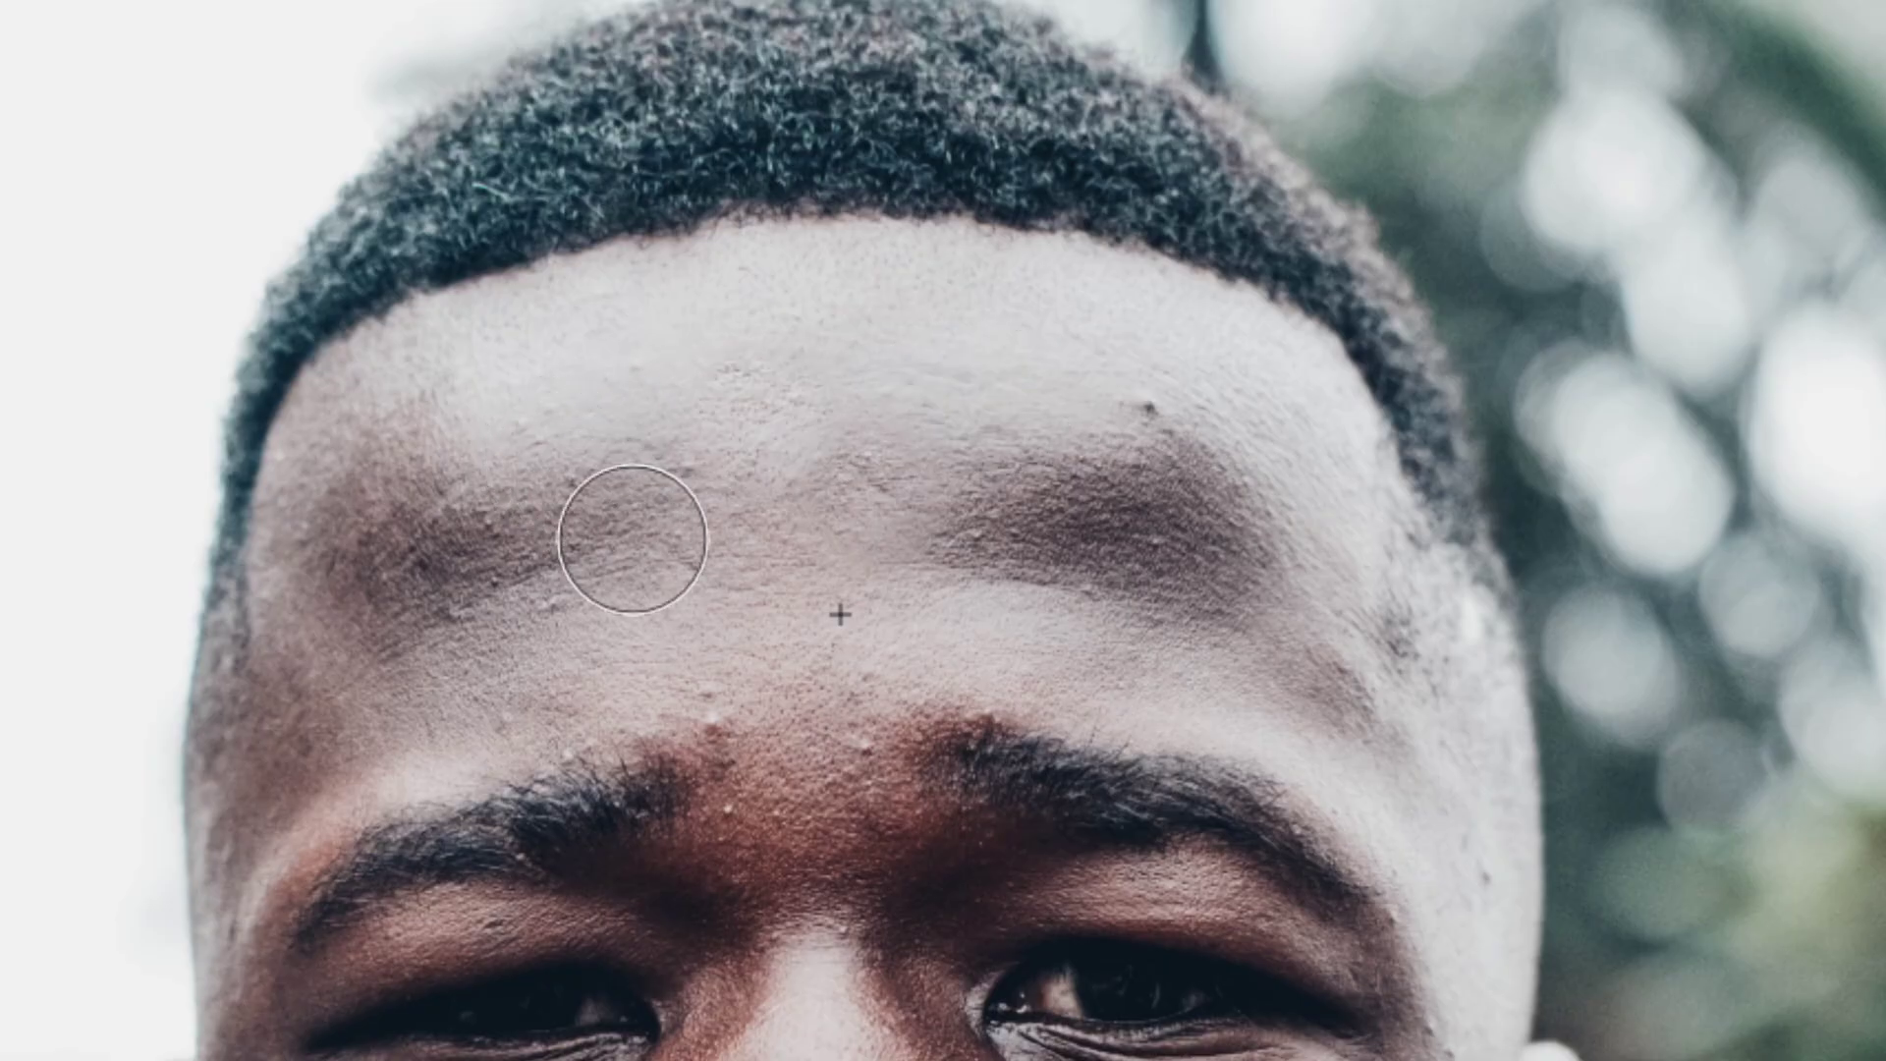
{"action": "left_click", "coordinate": [1530, 863], "text": "alt"}
Shrink the Healing Brush to 137.2 px and heal the dark bump on the upper forehead near the hairline.
{"action": "scroll", "coordinate": [1147, 401], "scroll_direction": "up", "scroll_amount": 3}
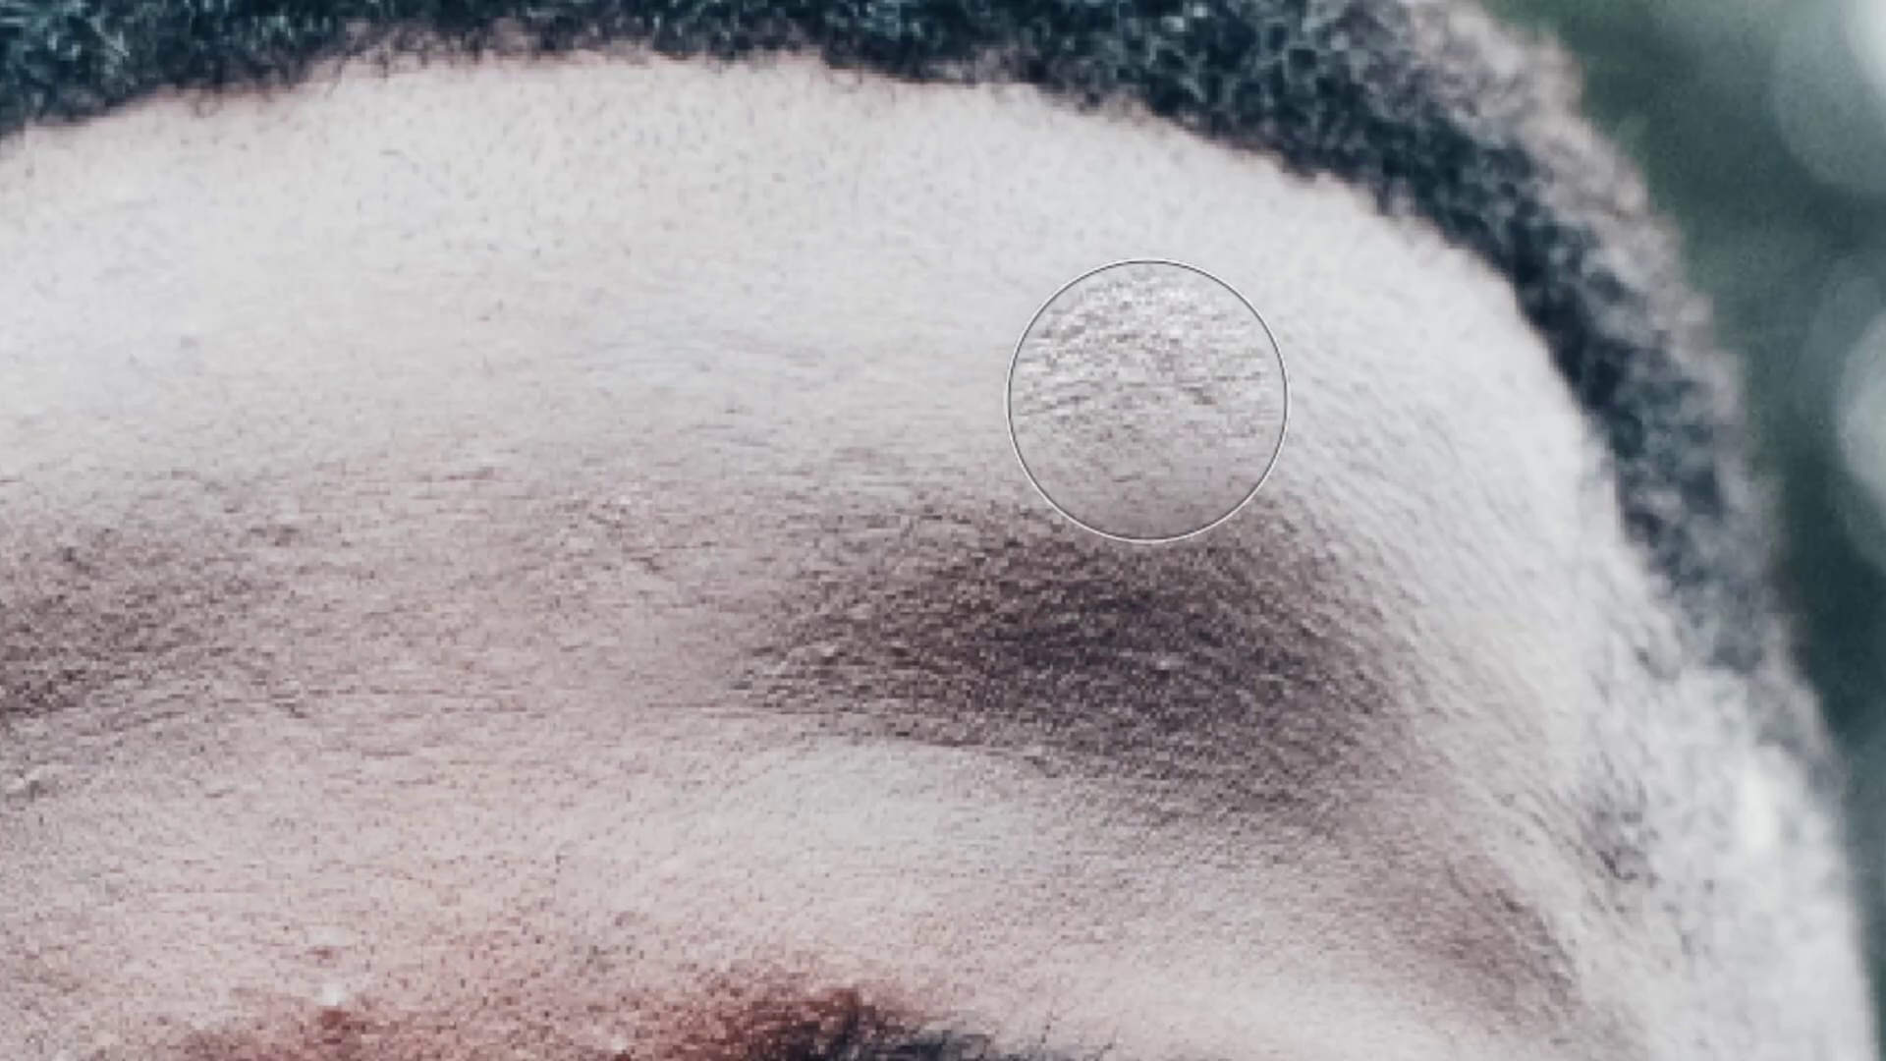
{"action": "key", "text": "bracketleft"}
{"action": "key", "text": "bracketleft"}
{"action": "key", "text": "bracketleft"}
{"action": "key", "text": "bracketleft"}
{"action": "key", "text": "bracketleft"}
{"action": "key", "text": "bracketleft"}
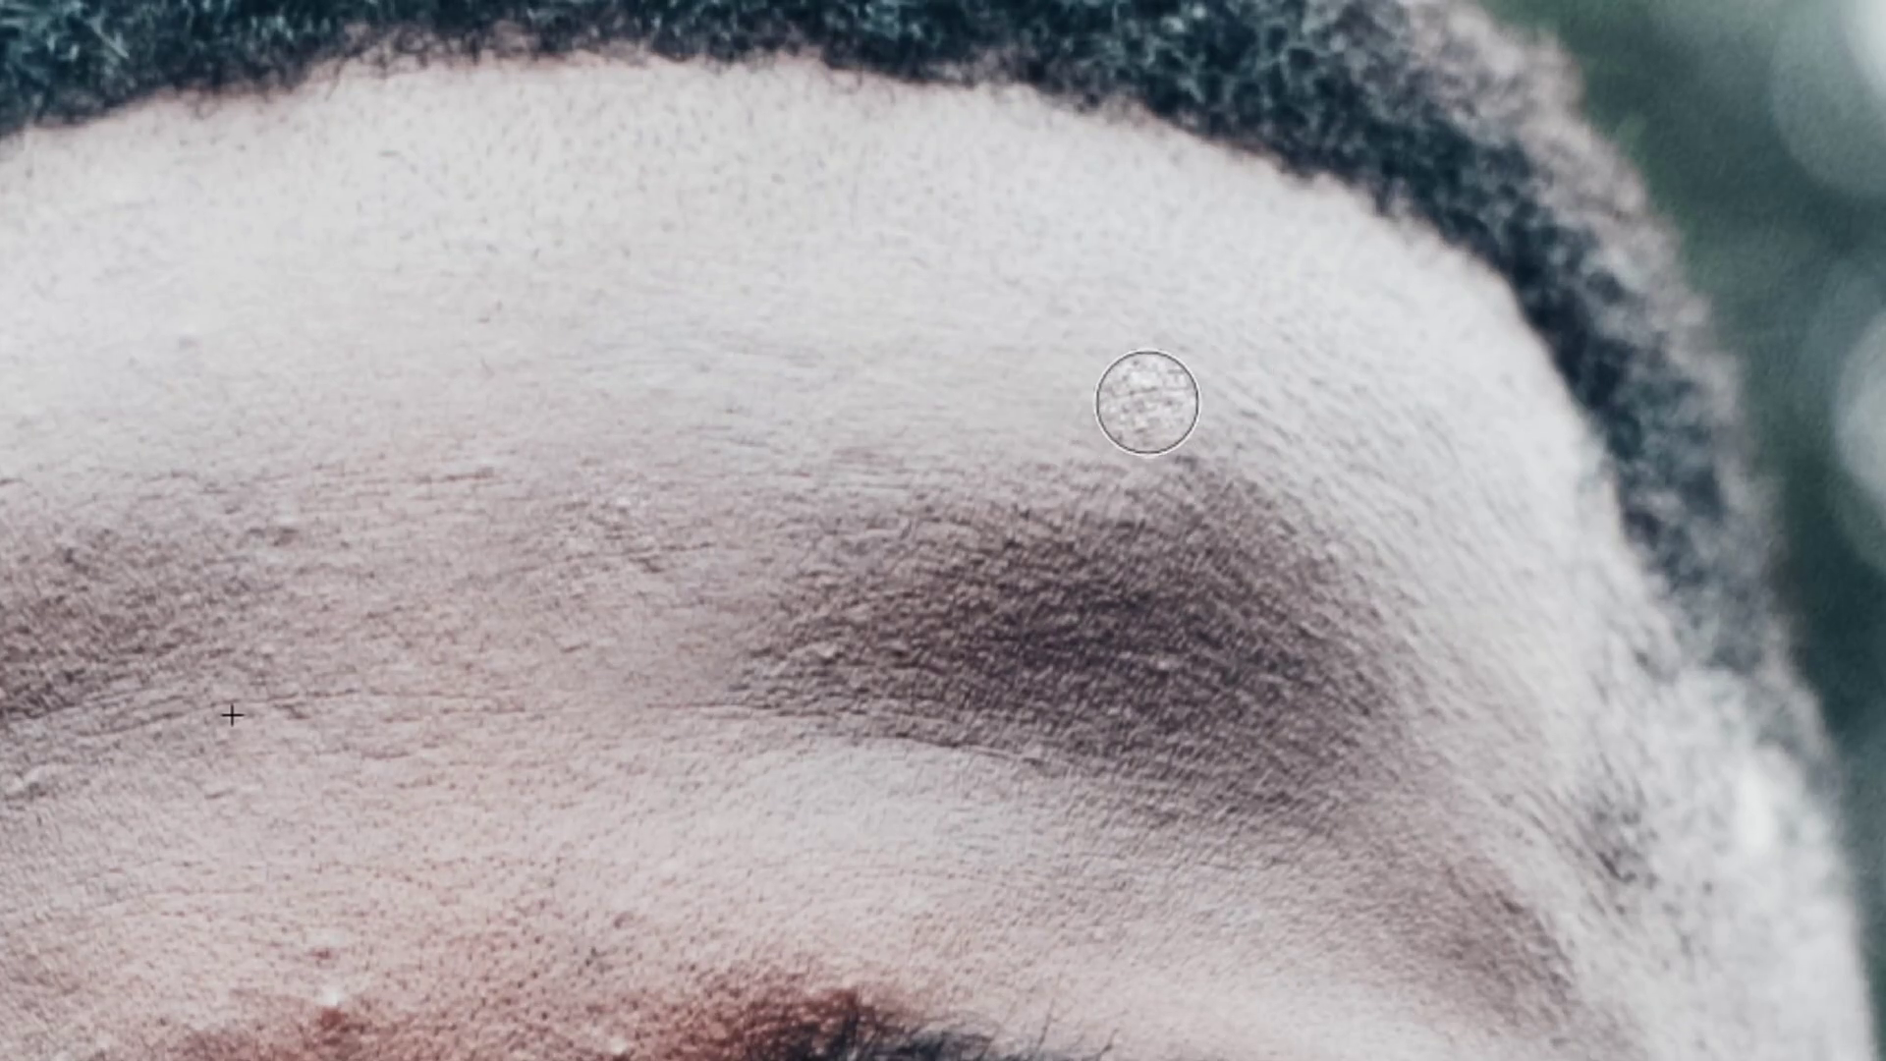
{"action": "left_click", "coordinate": [1129, 400]}
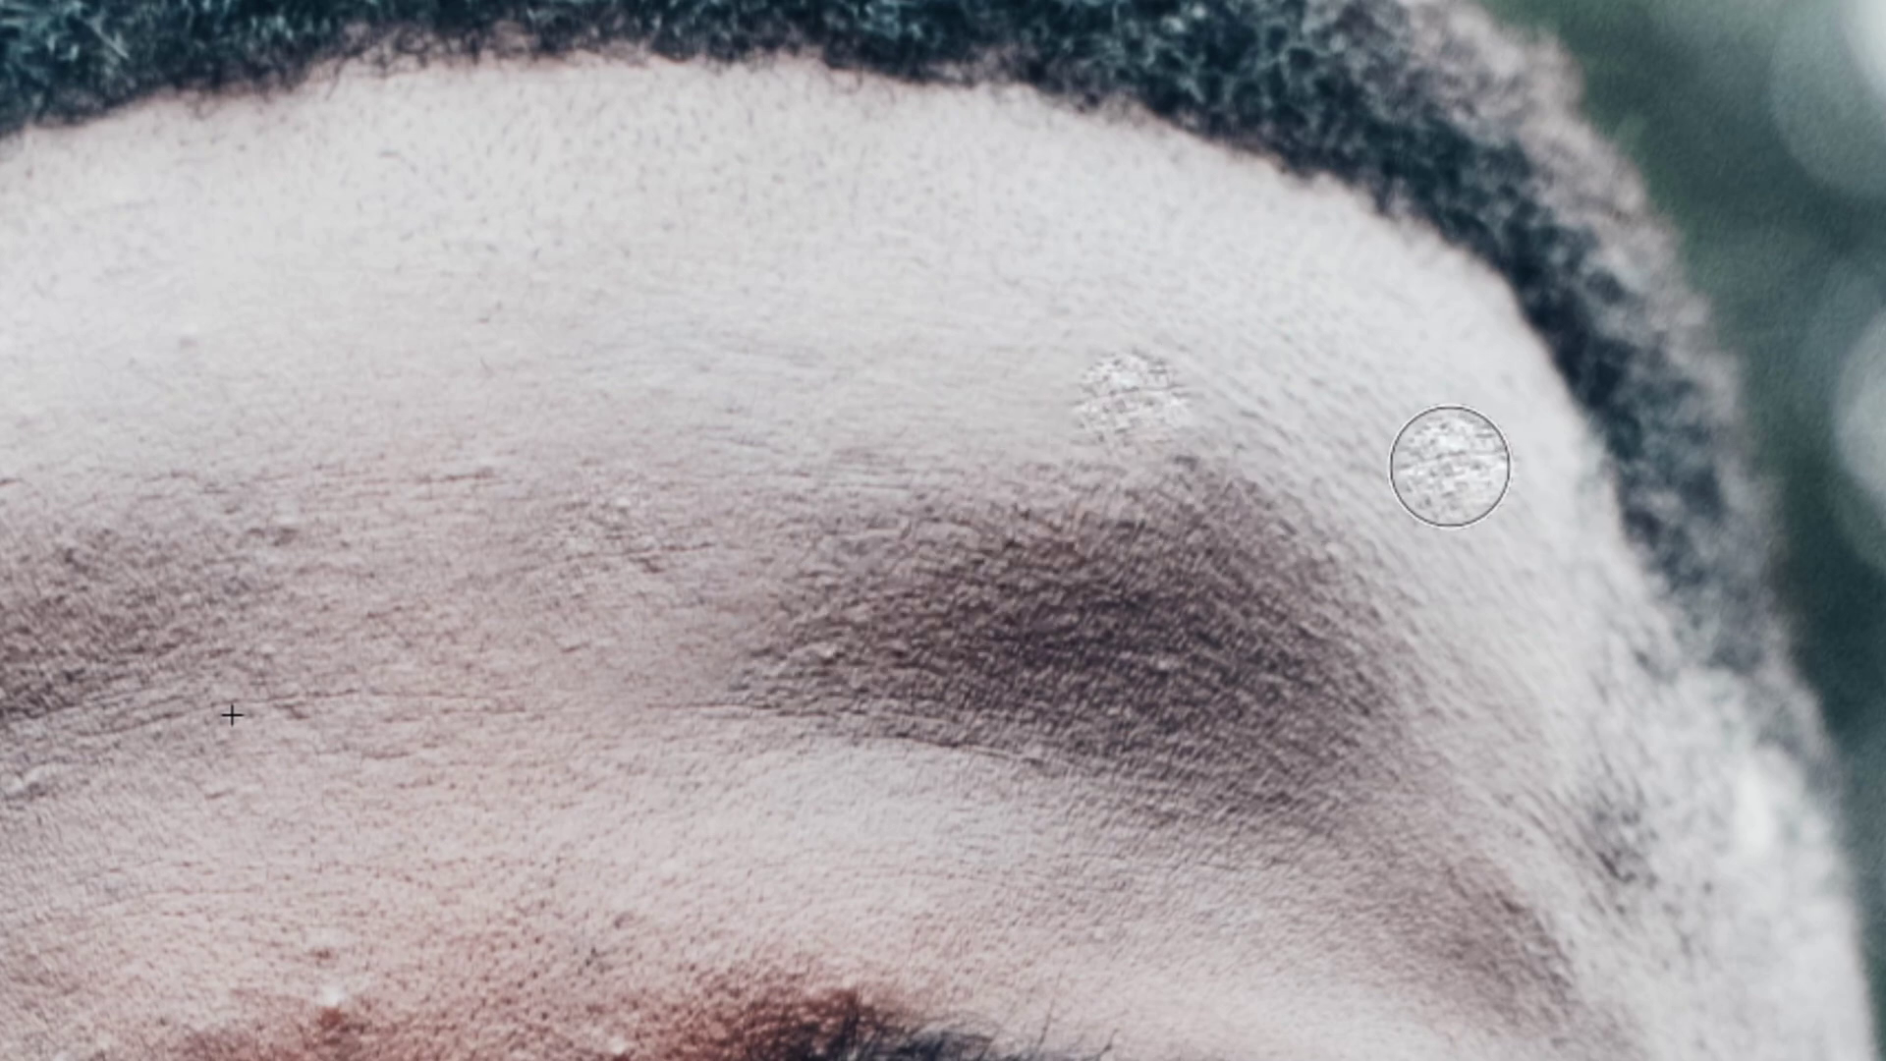
Examine the edge and texture of the healed spot near the hairline up close and against the whole face.
{"action": "scroll", "coordinate": [1433, 469], "scroll_direction": "up", "scroll_amount": 4}
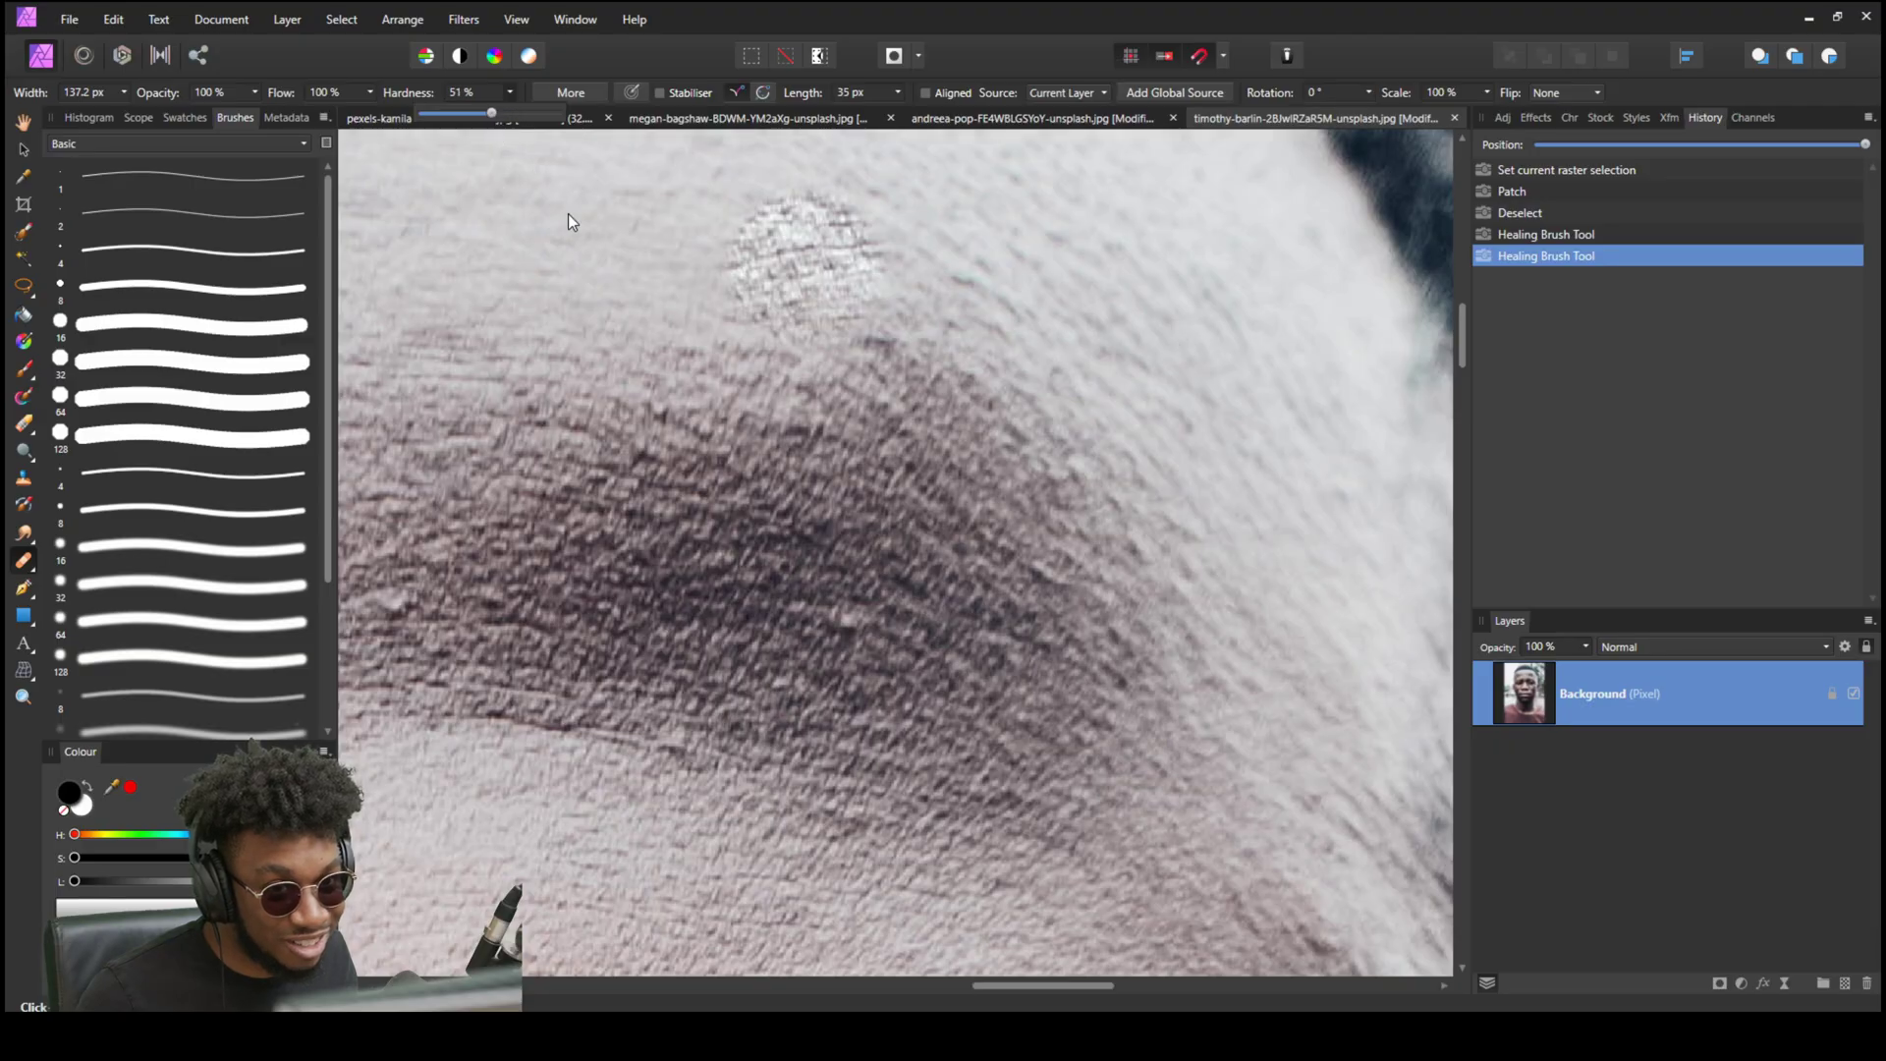
{"action": "scroll", "coordinate": [656, 451], "scroll_direction": "down", "scroll_amount": 5}
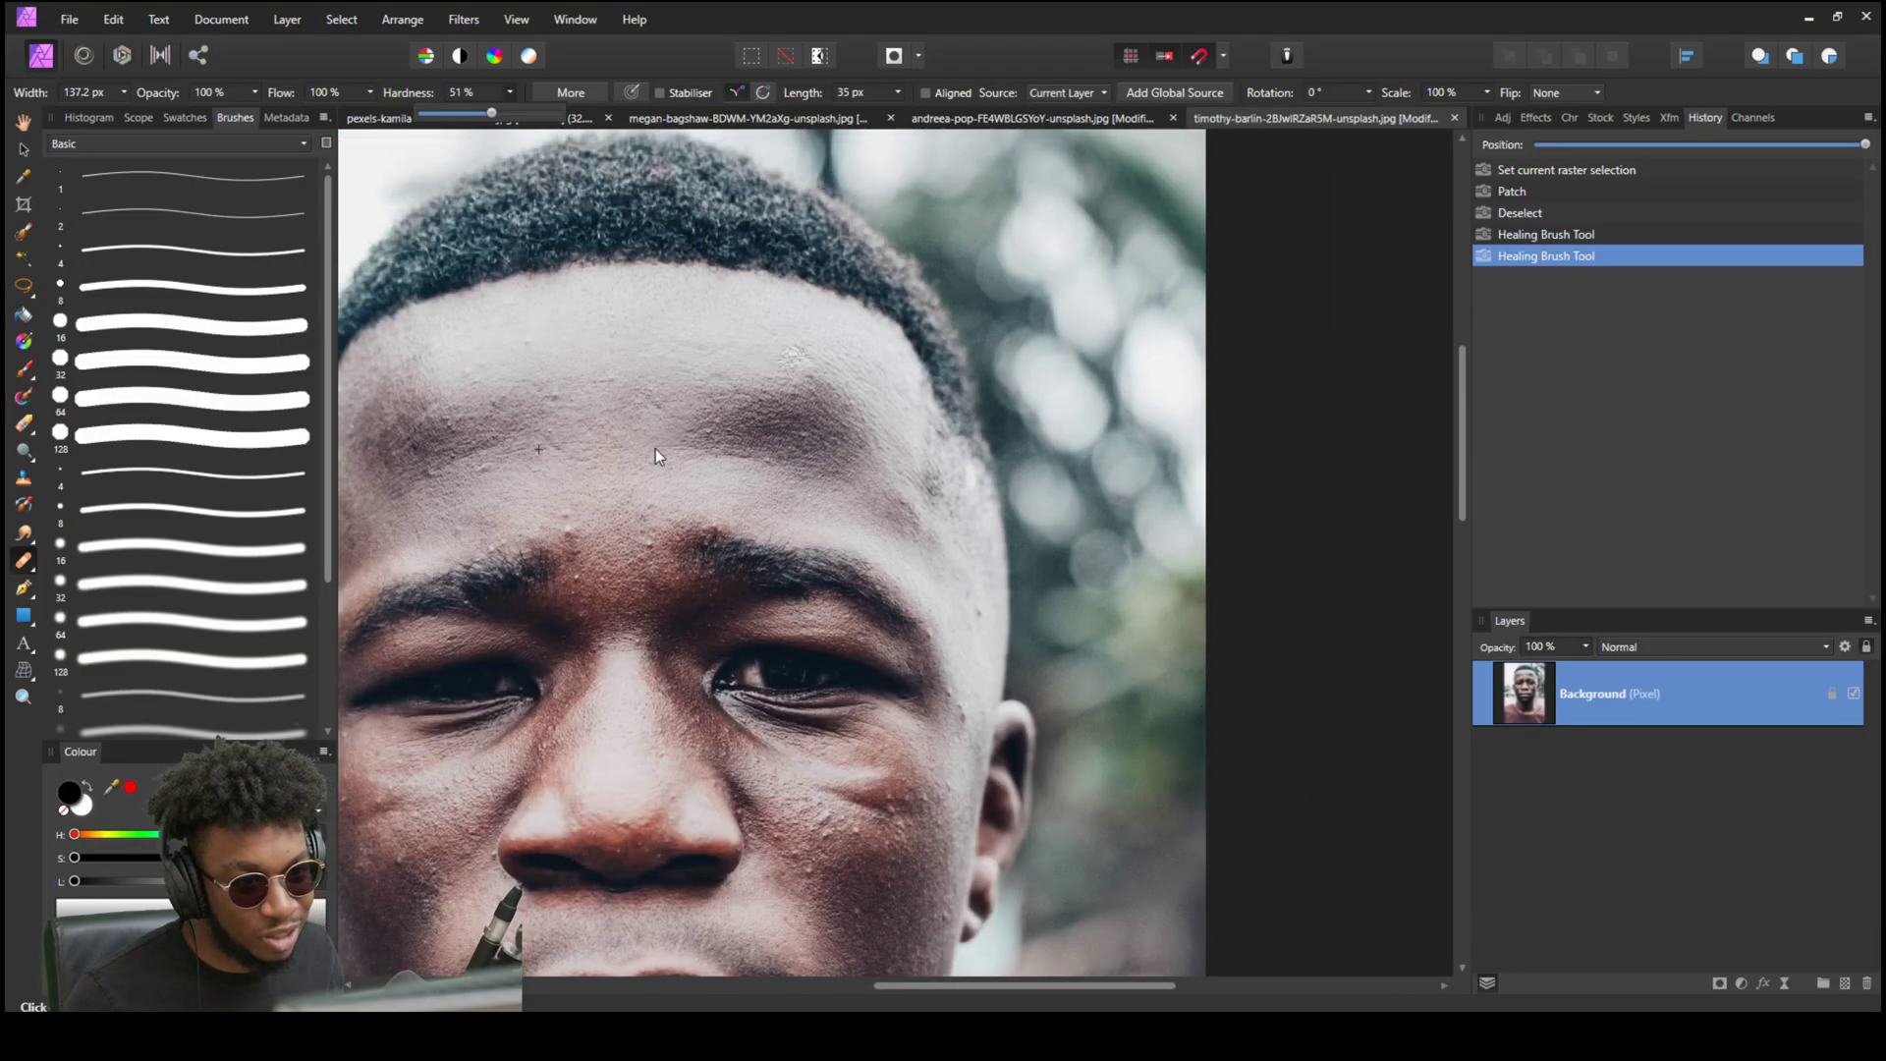
{"action": "left_click_drag", "start_coordinate": [656, 450], "coordinate": [963, 443]}
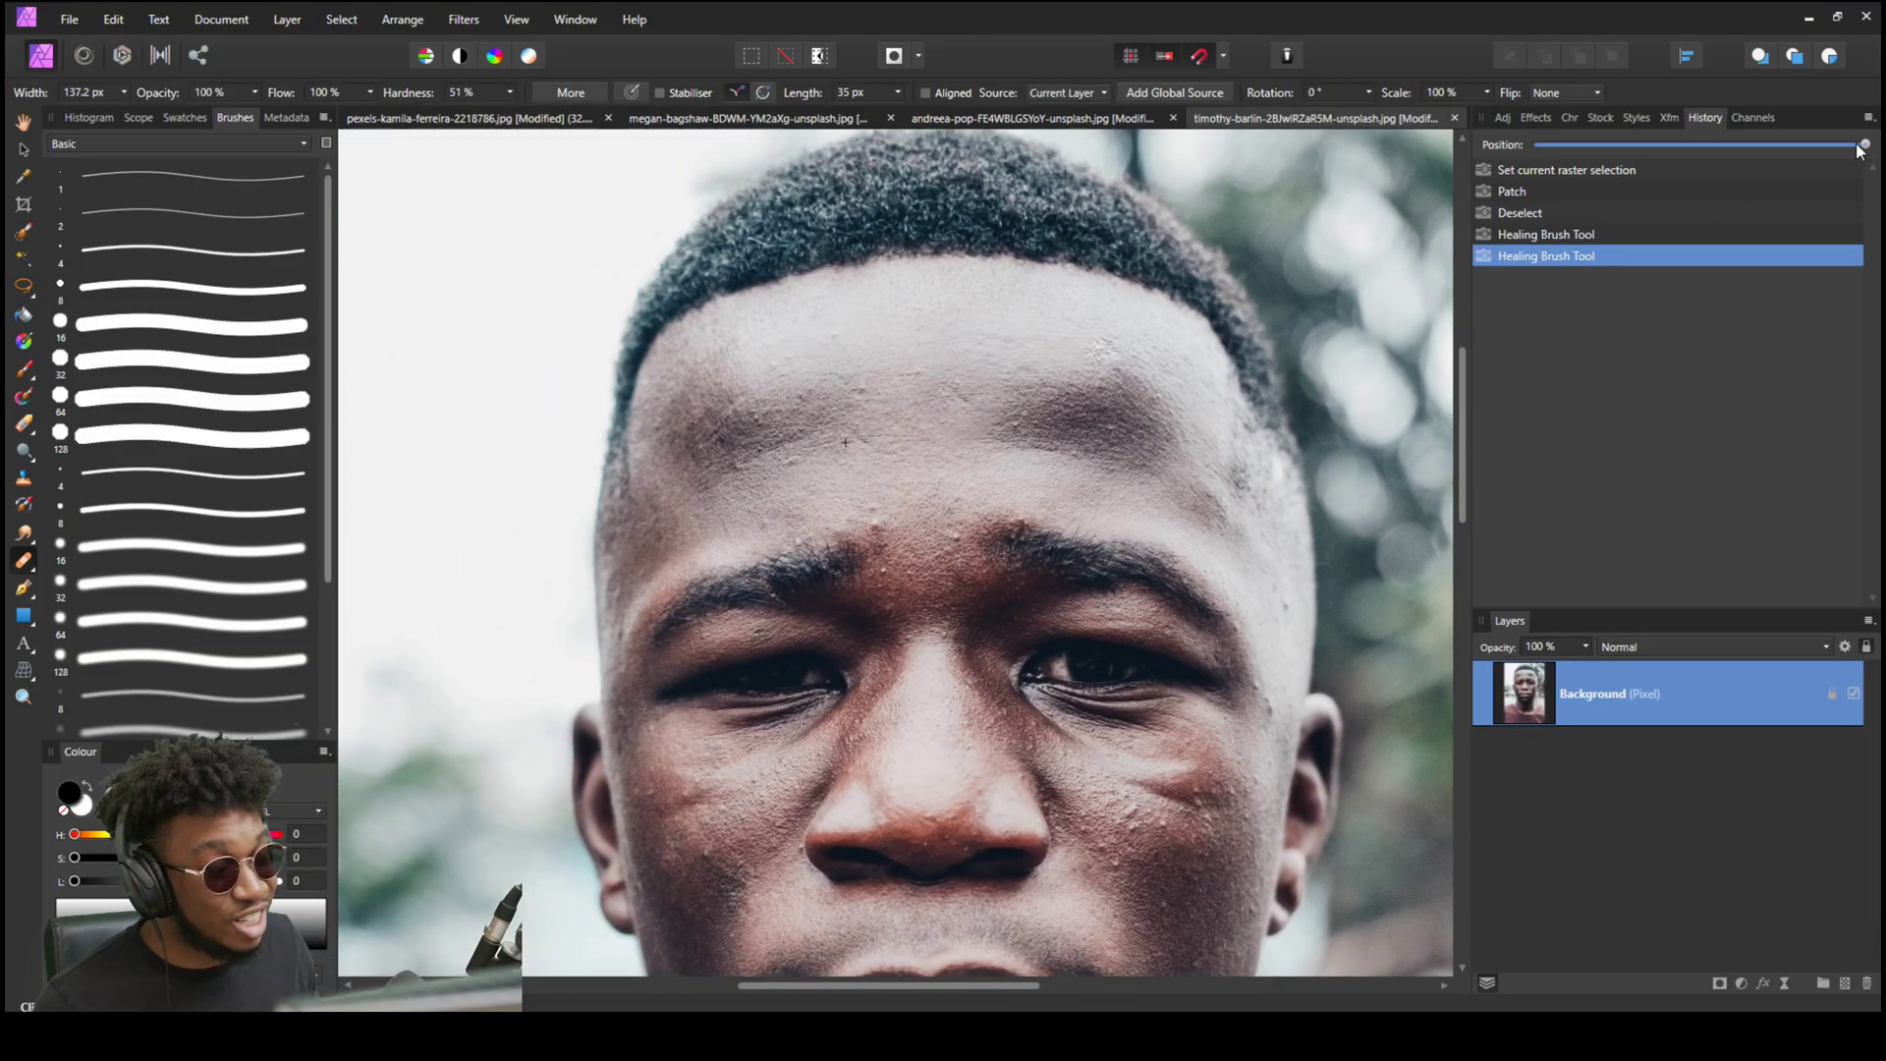
Rewind the current portrait's history to its unretouched start, and do the same for the blonde woman's portrait.
{"action": "left_click_drag", "start_coordinate": [1860, 149], "coordinate": [1536, 145]}
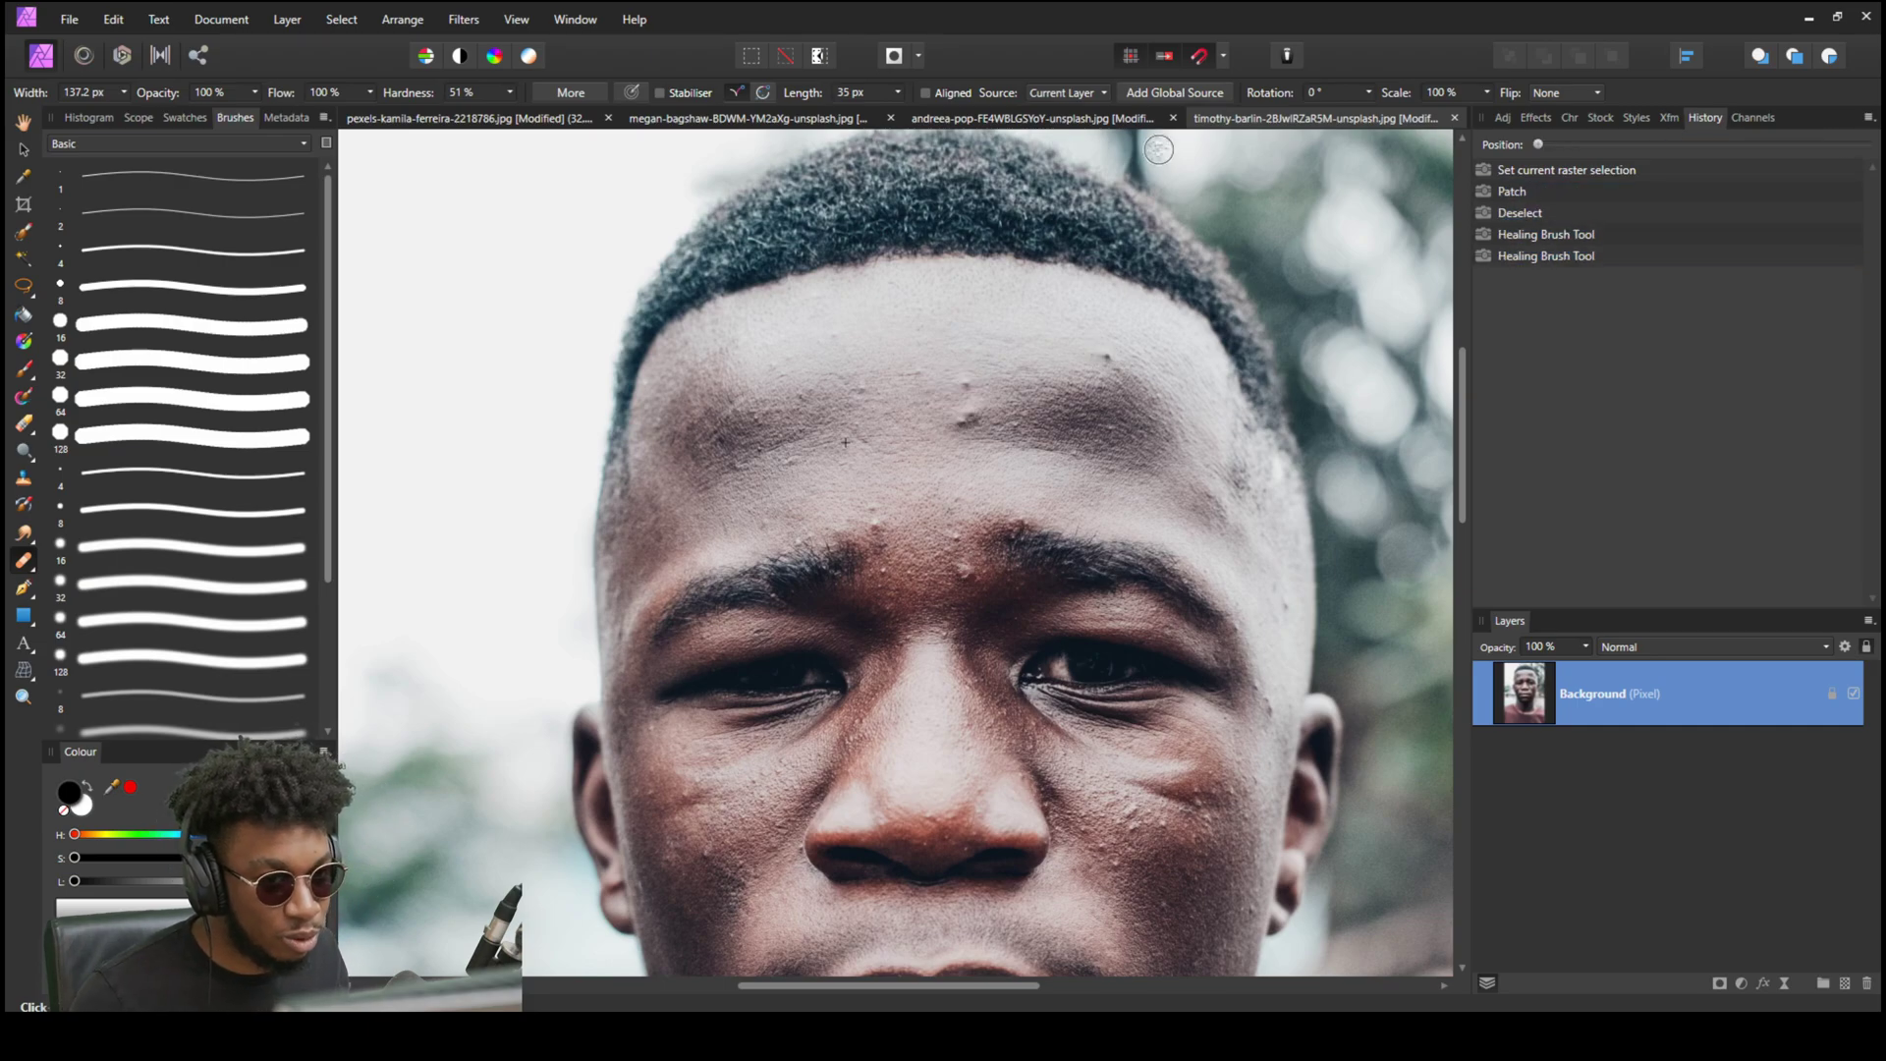
{"action": "left_click", "coordinate": [480, 118]}
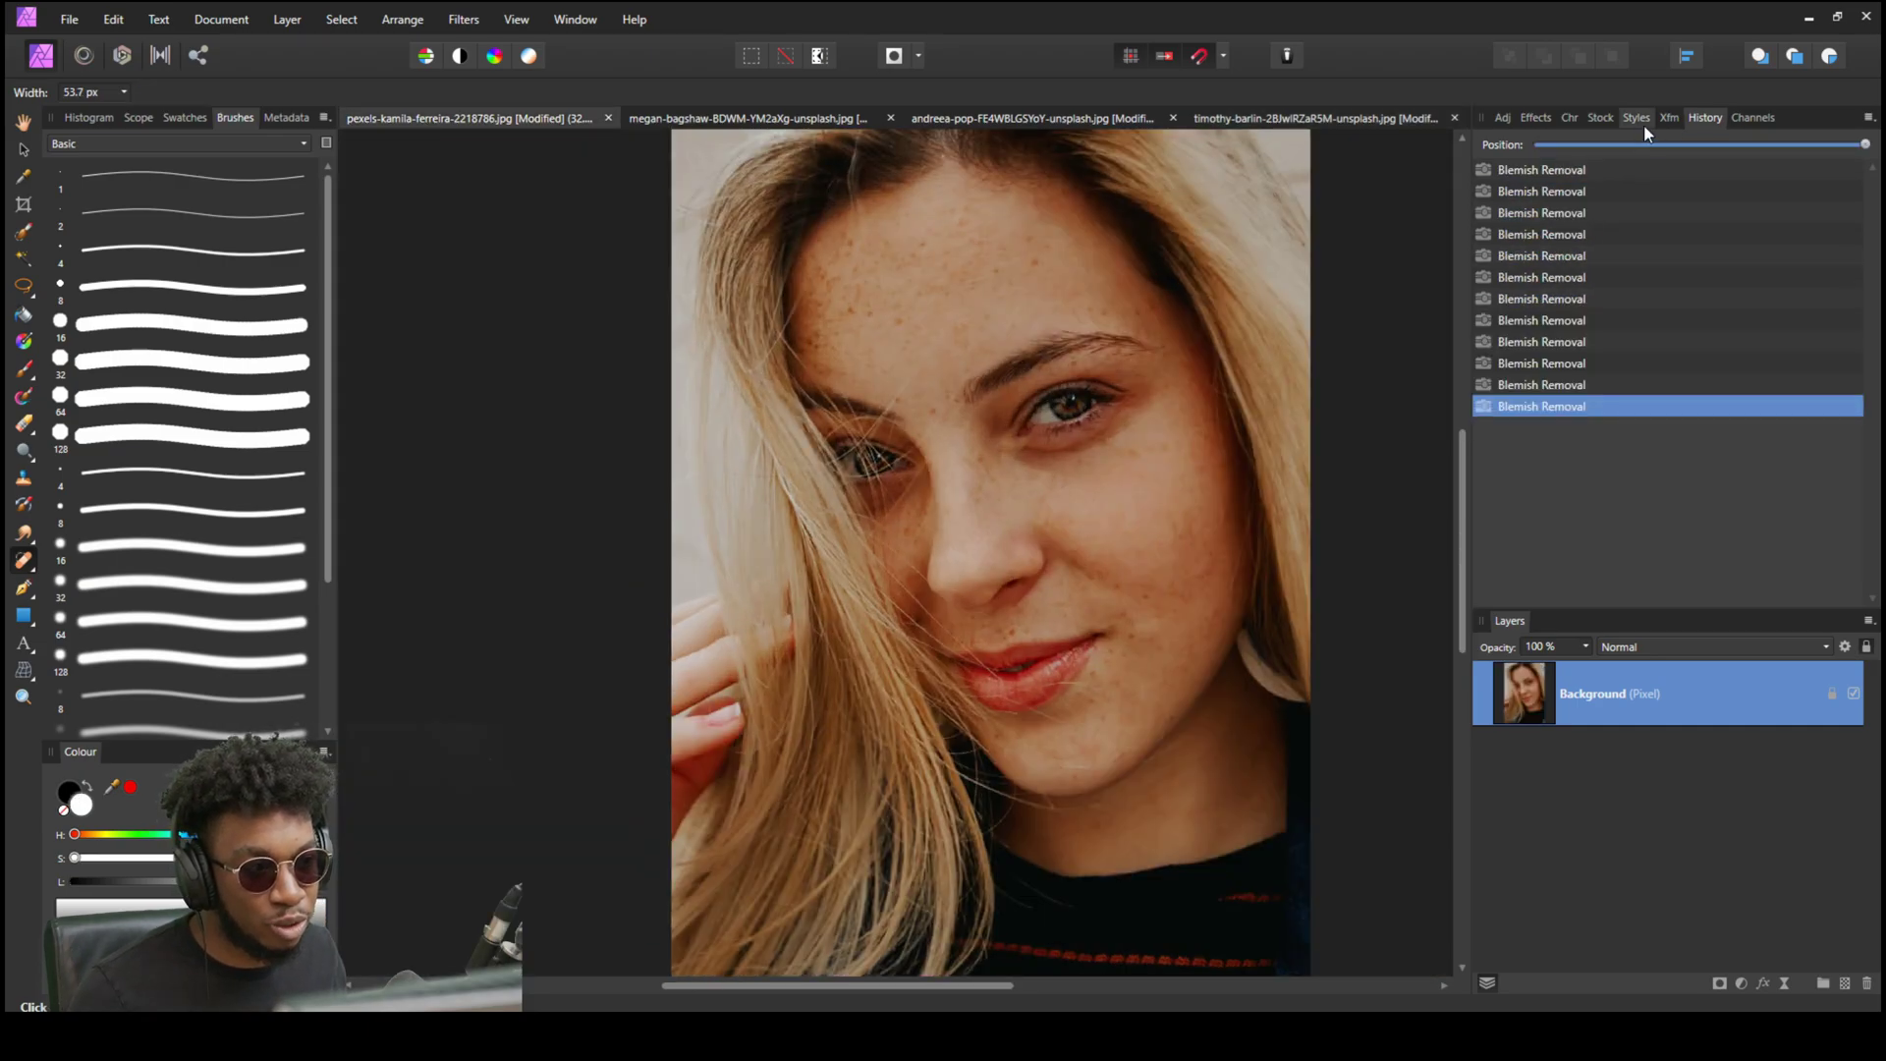
{"action": "left_click_drag", "start_coordinate": [1640, 144], "coordinate": [1523, 145]}
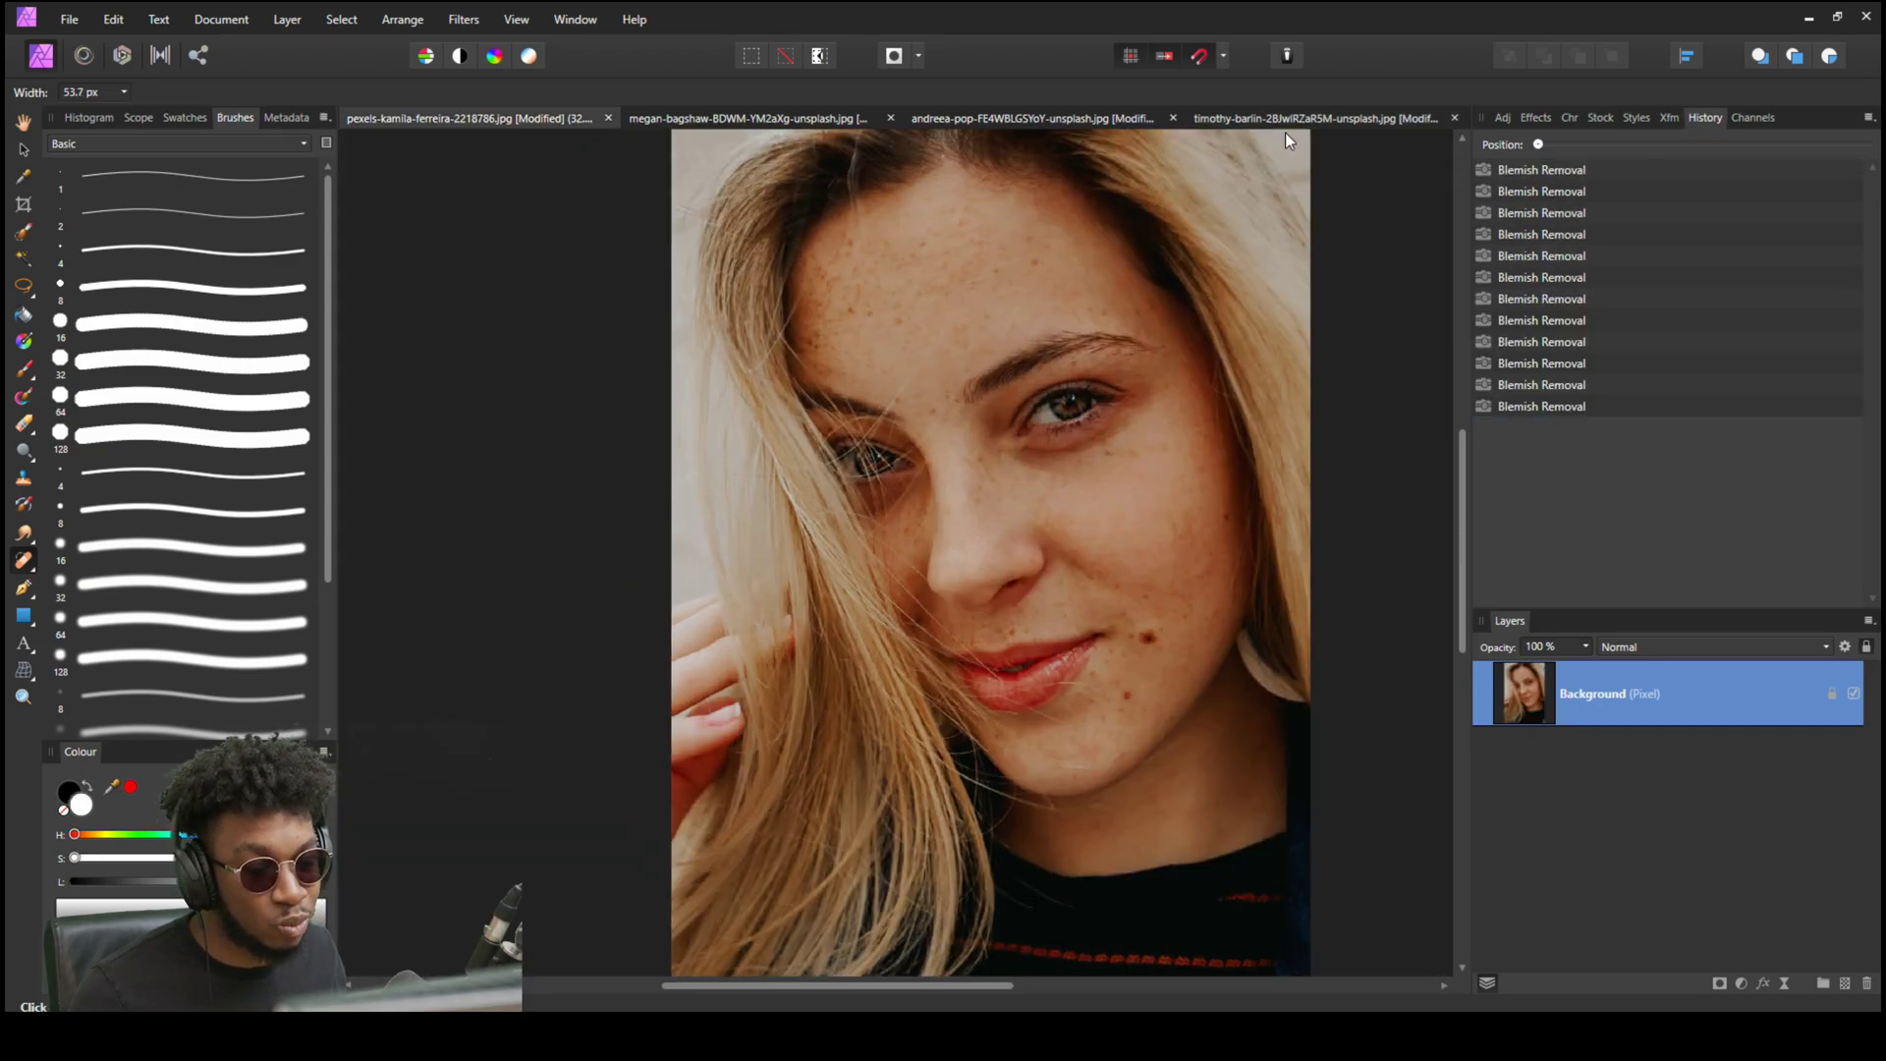
Paint over the small chin spots and the dark mole beside the mouth with a 64 px Inpainting Brush at 80% hardness.
{"action": "left_click", "coordinate": [30, 568]}
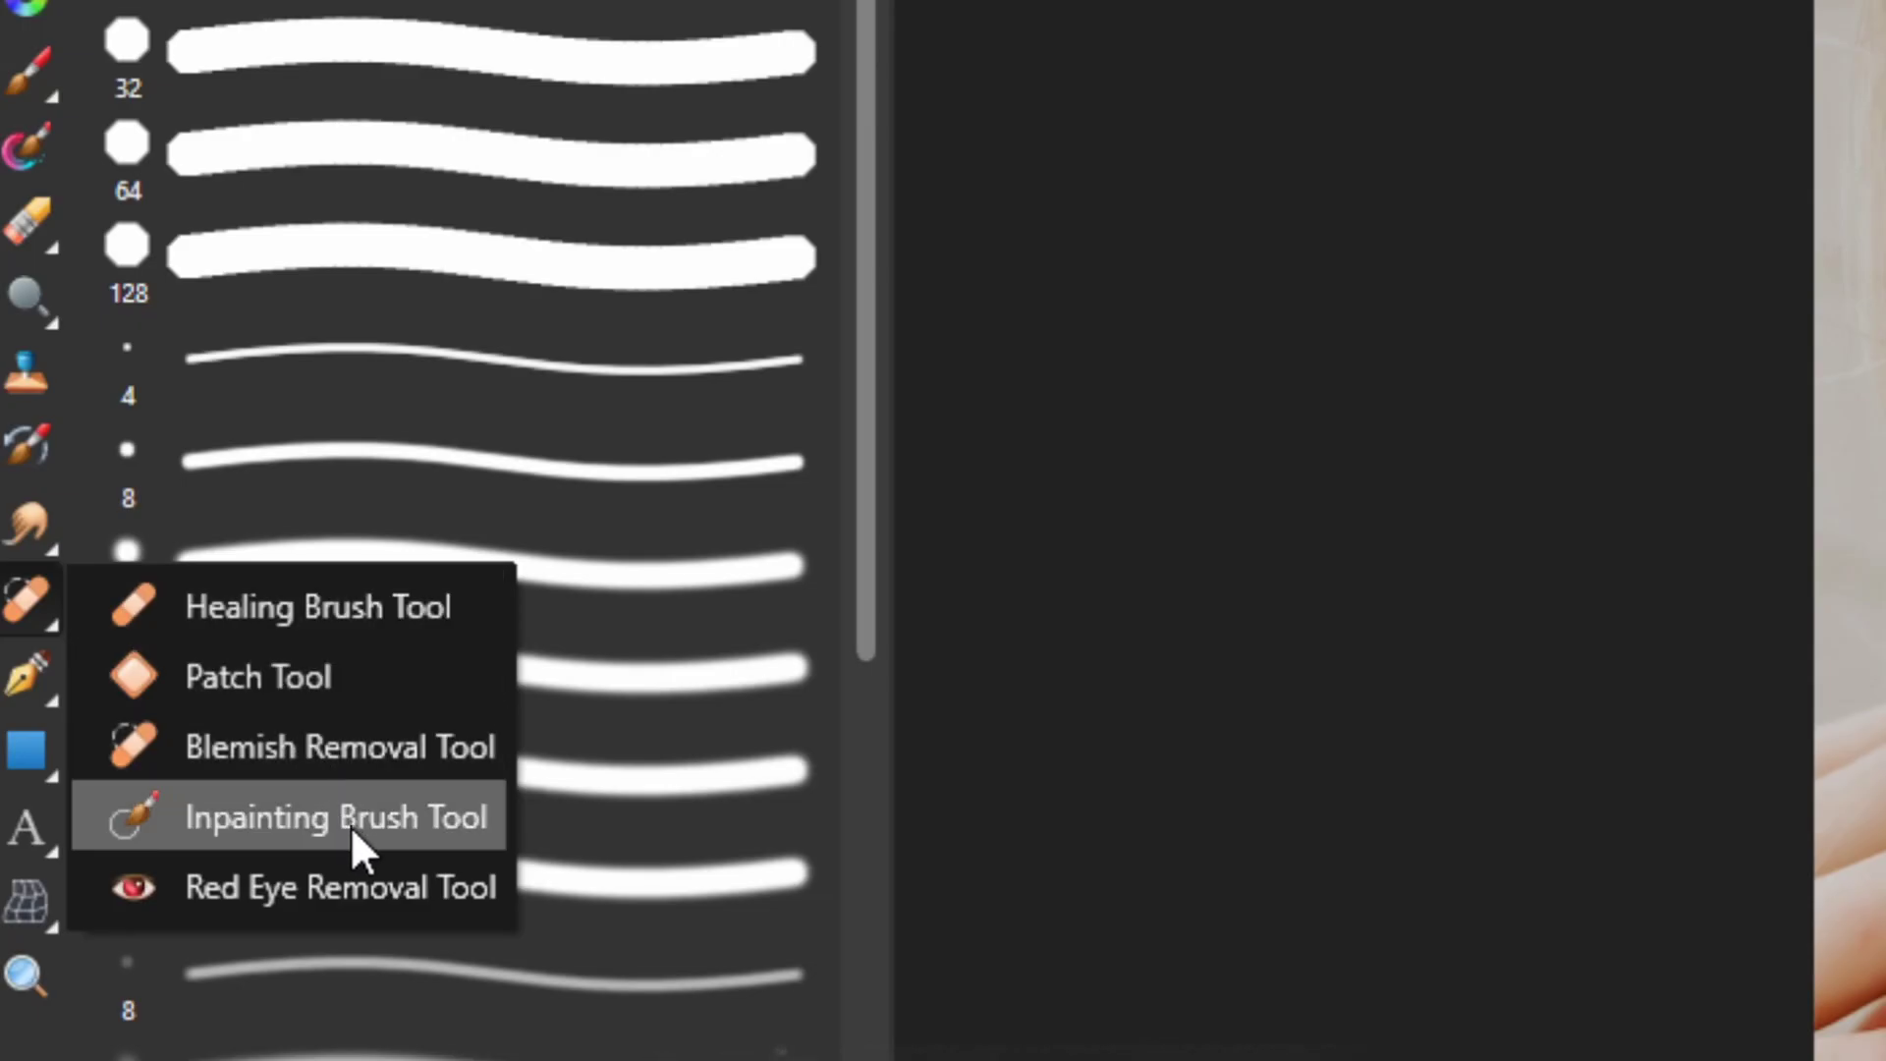
{"action": "left_click", "coordinate": [351, 825]}
{"action": "scroll", "coordinate": [1113, 643], "scroll_direction": "up", "scroll_amount": 3}
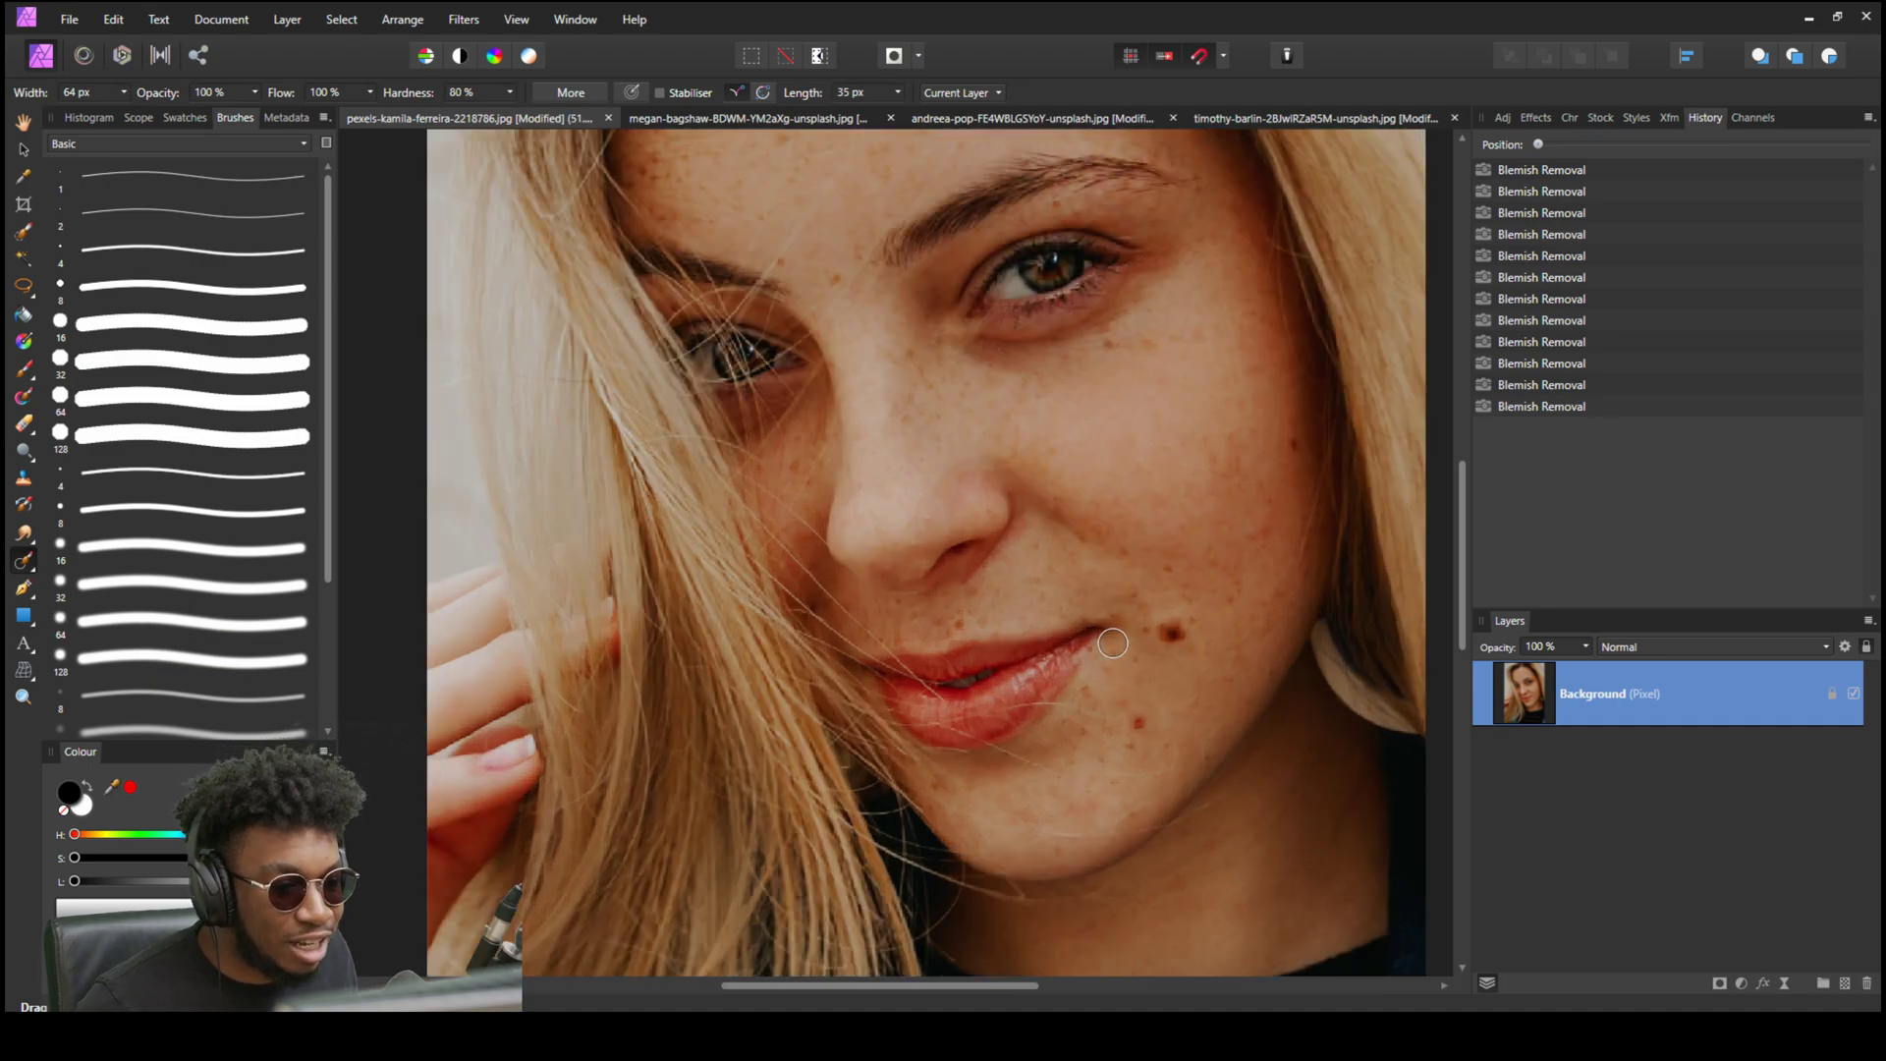
{"action": "scroll", "coordinate": [1112, 643], "scroll_direction": "up", "scroll_amount": 2}
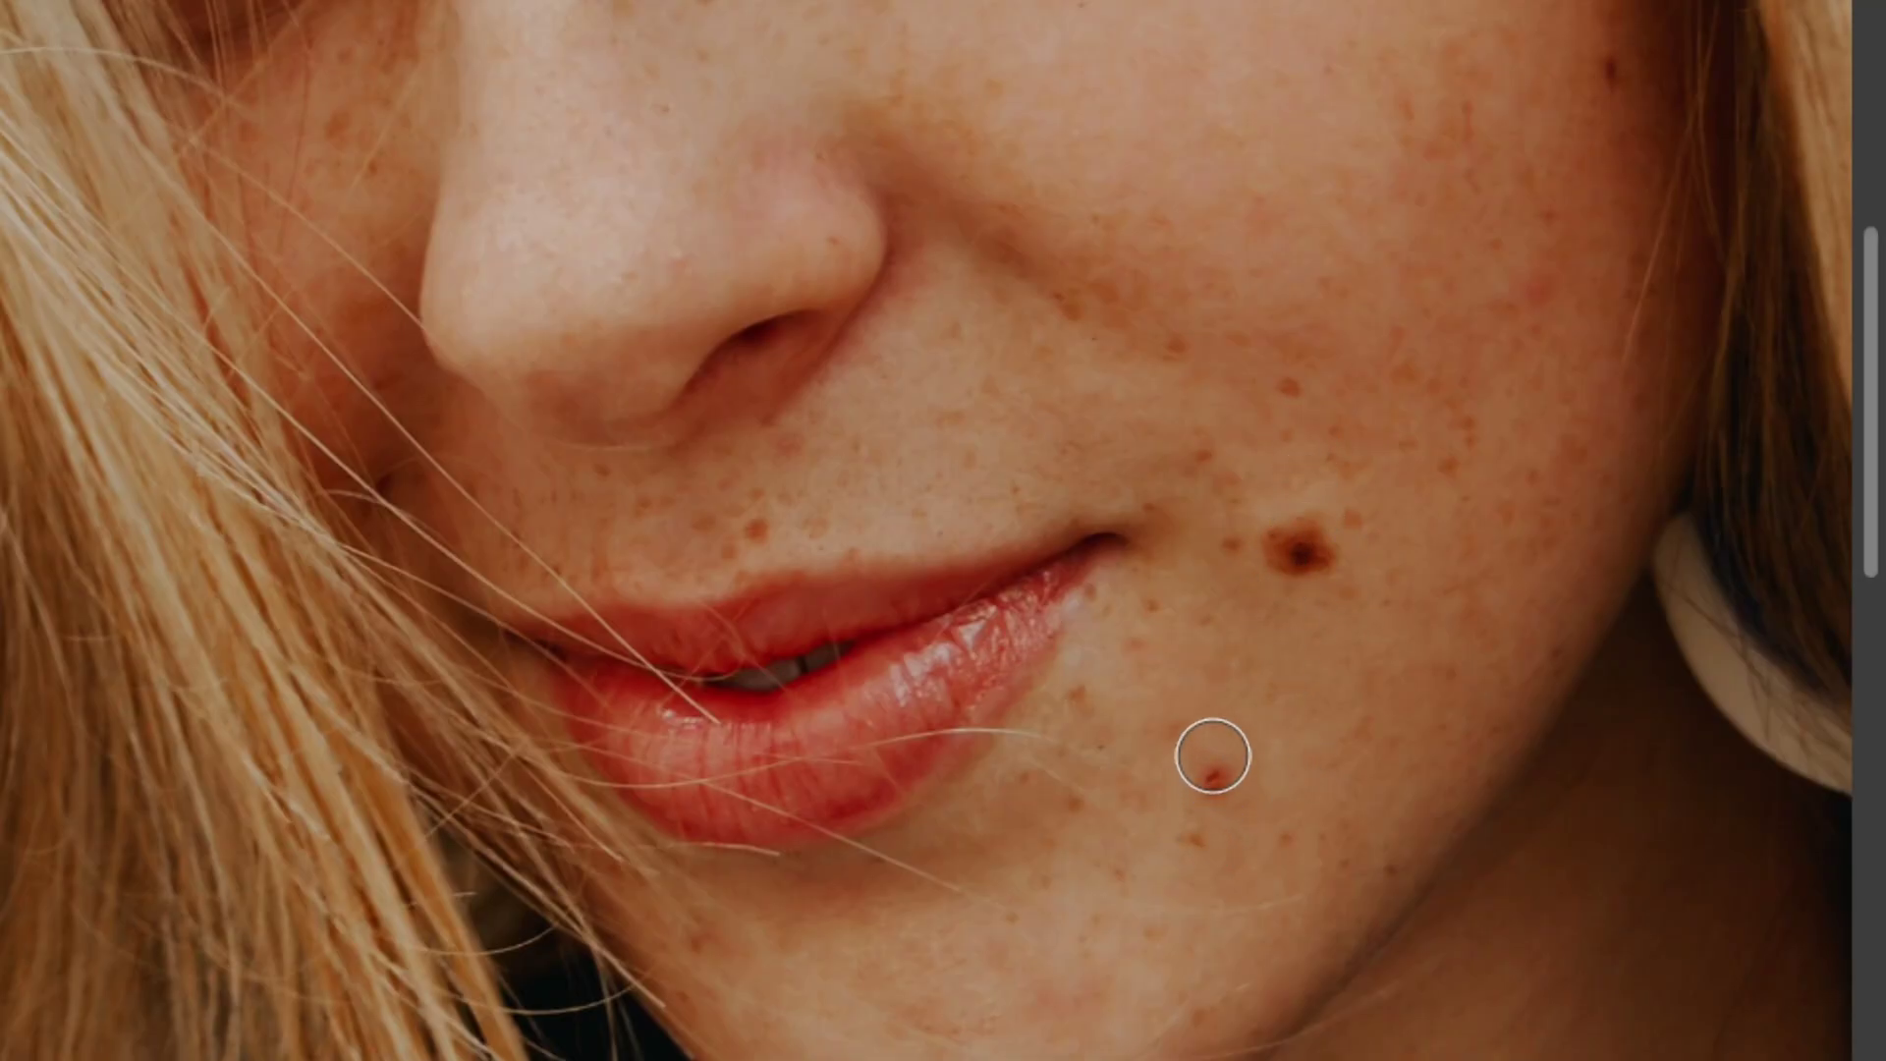
{"action": "left_click_drag", "start_coordinate": [1215, 729], "coordinate": [1225, 878]}
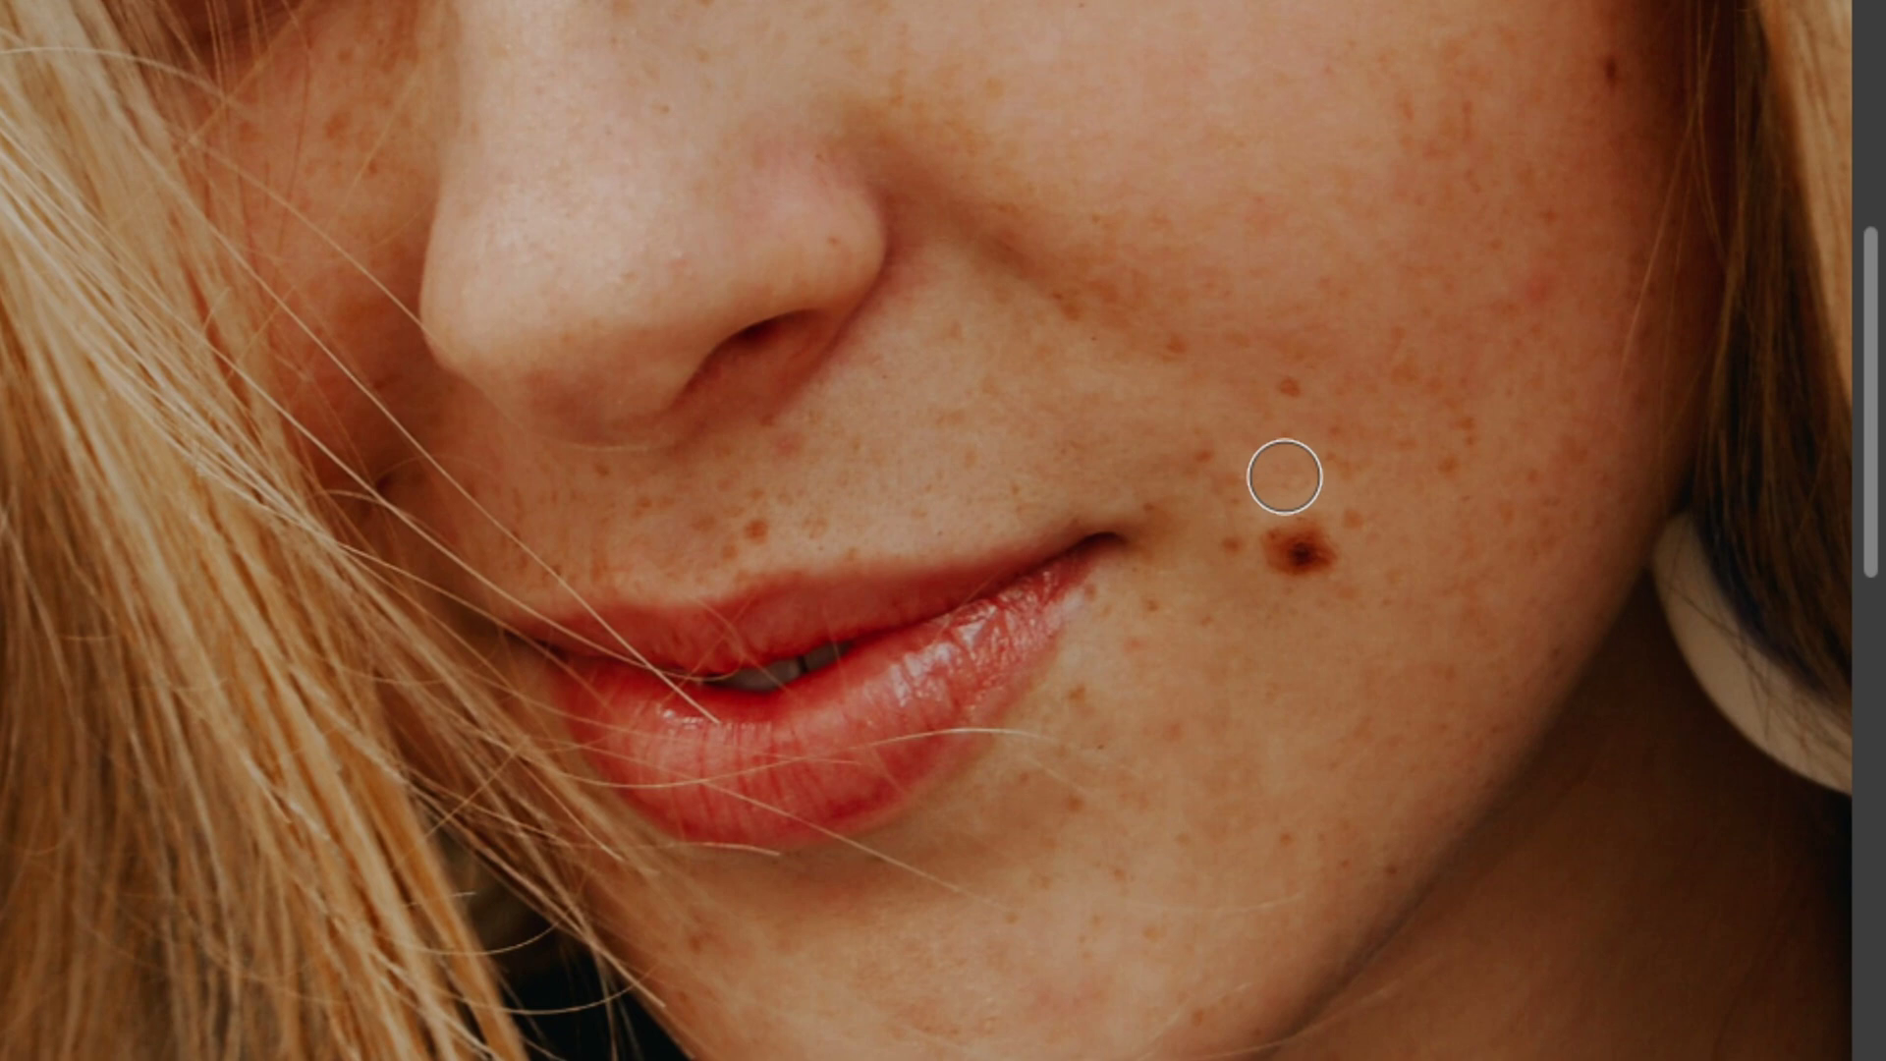
{"action": "left_click_drag", "start_coordinate": [1296, 472], "coordinate": [1306, 674]}
{"action": "left_click_drag", "start_coordinate": [1261, 473], "coordinate": [1280, 564]}
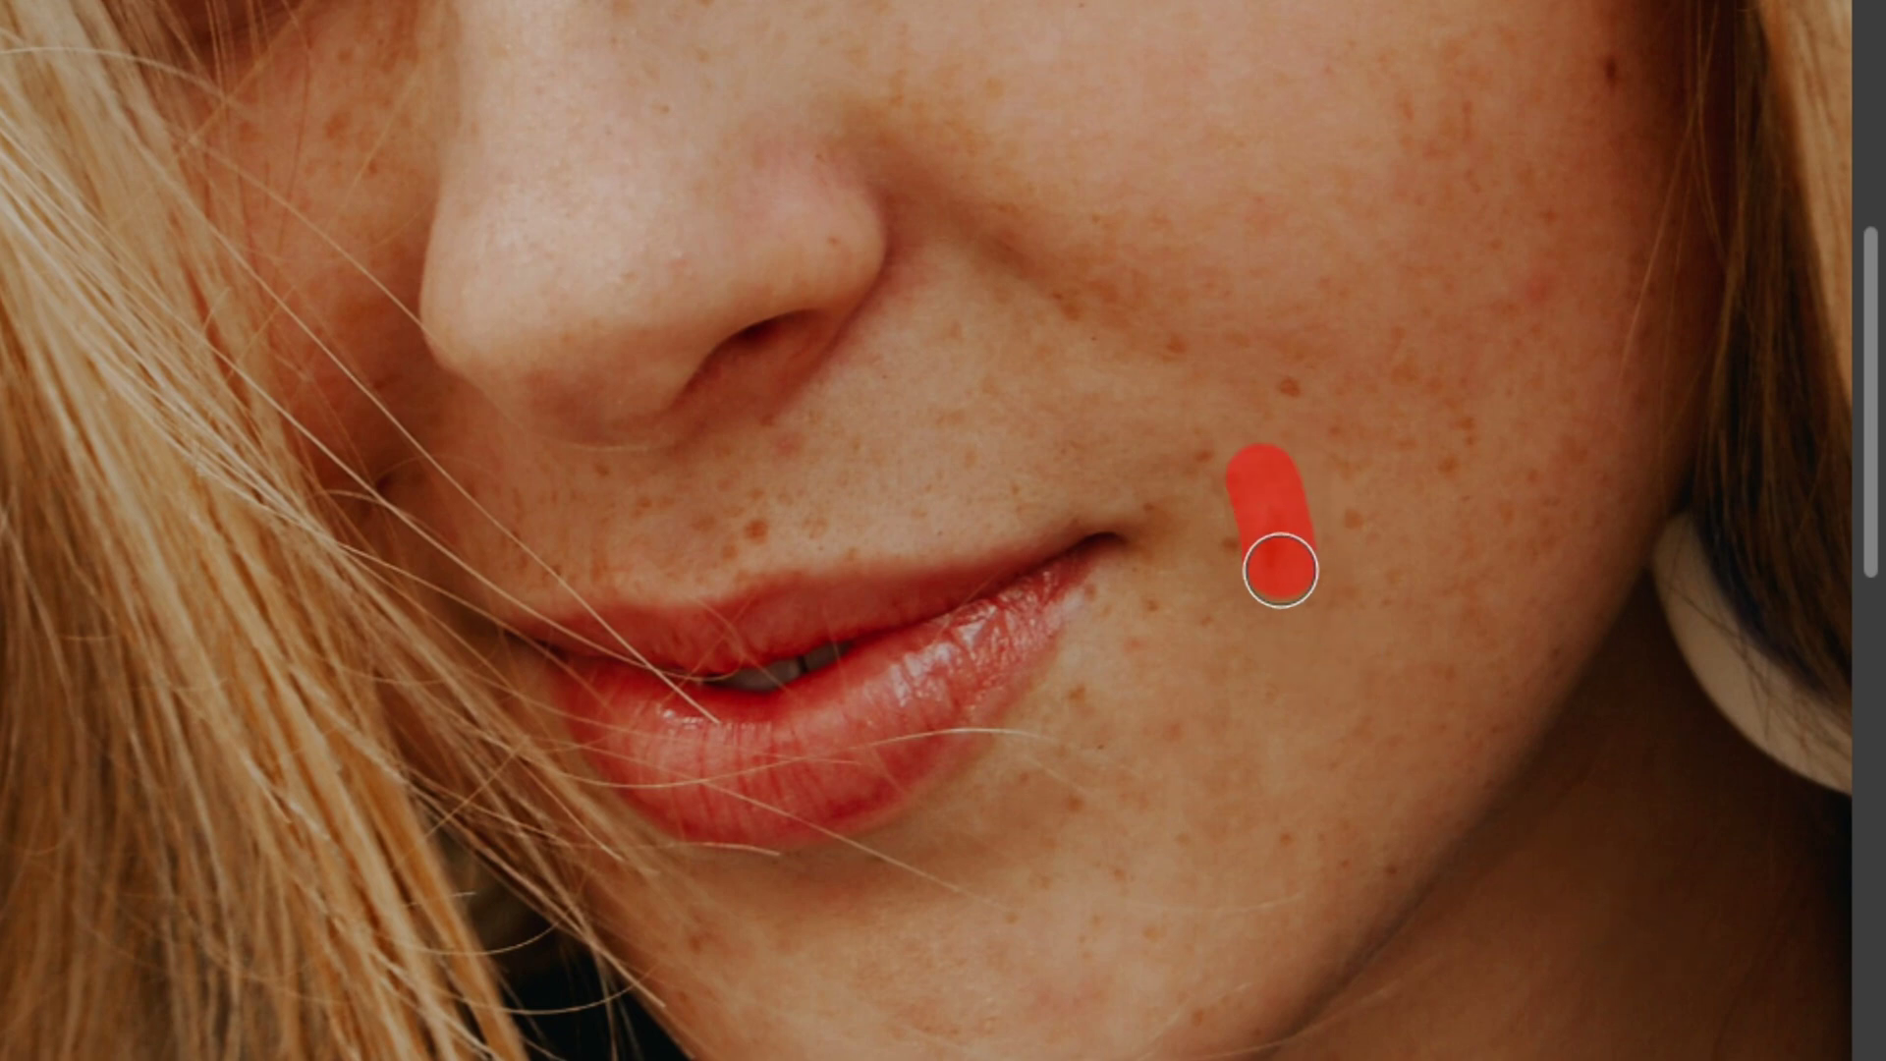
Inpaint the dark spot on the outer cheek and the small marks beside and on the nose.
{"action": "left_click_drag", "start_coordinate": [1589, 32], "coordinate": [1601, 99]}
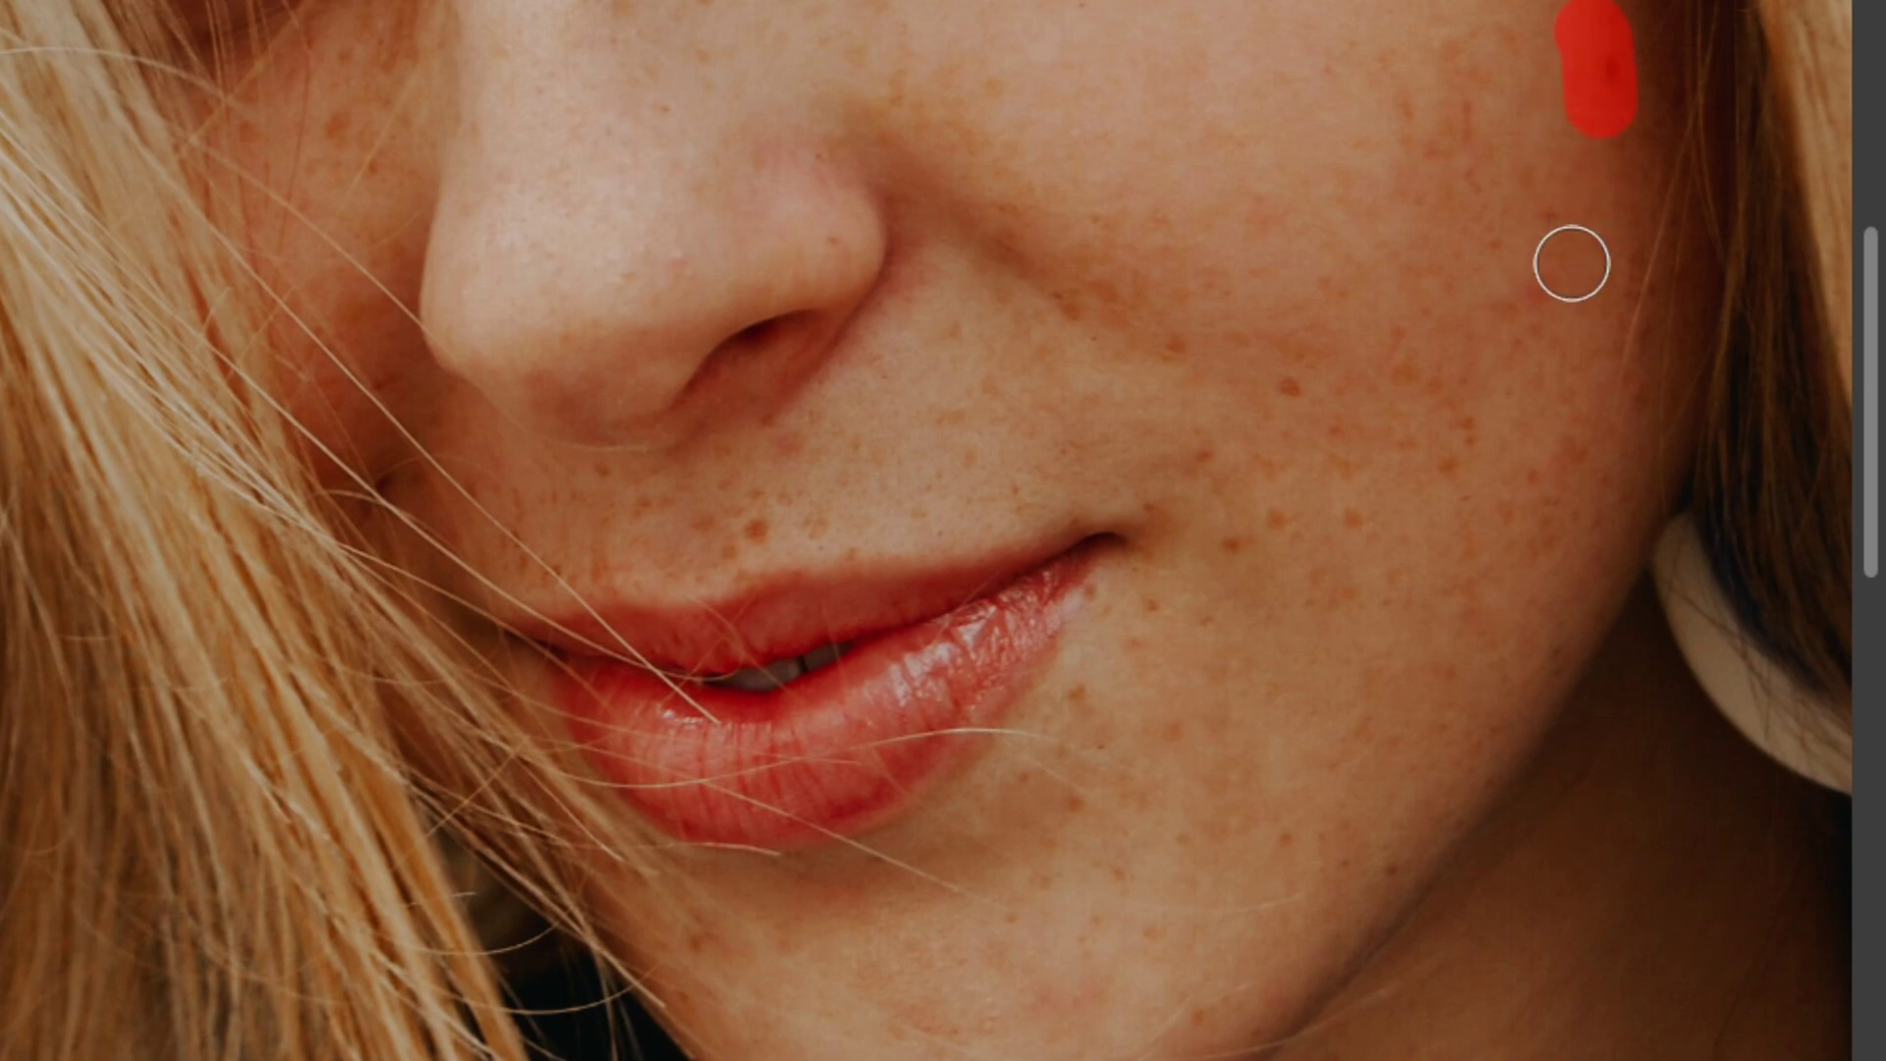
{"action": "left_click_drag", "start_coordinate": [1100, 253], "coordinate": [1112, 300]}
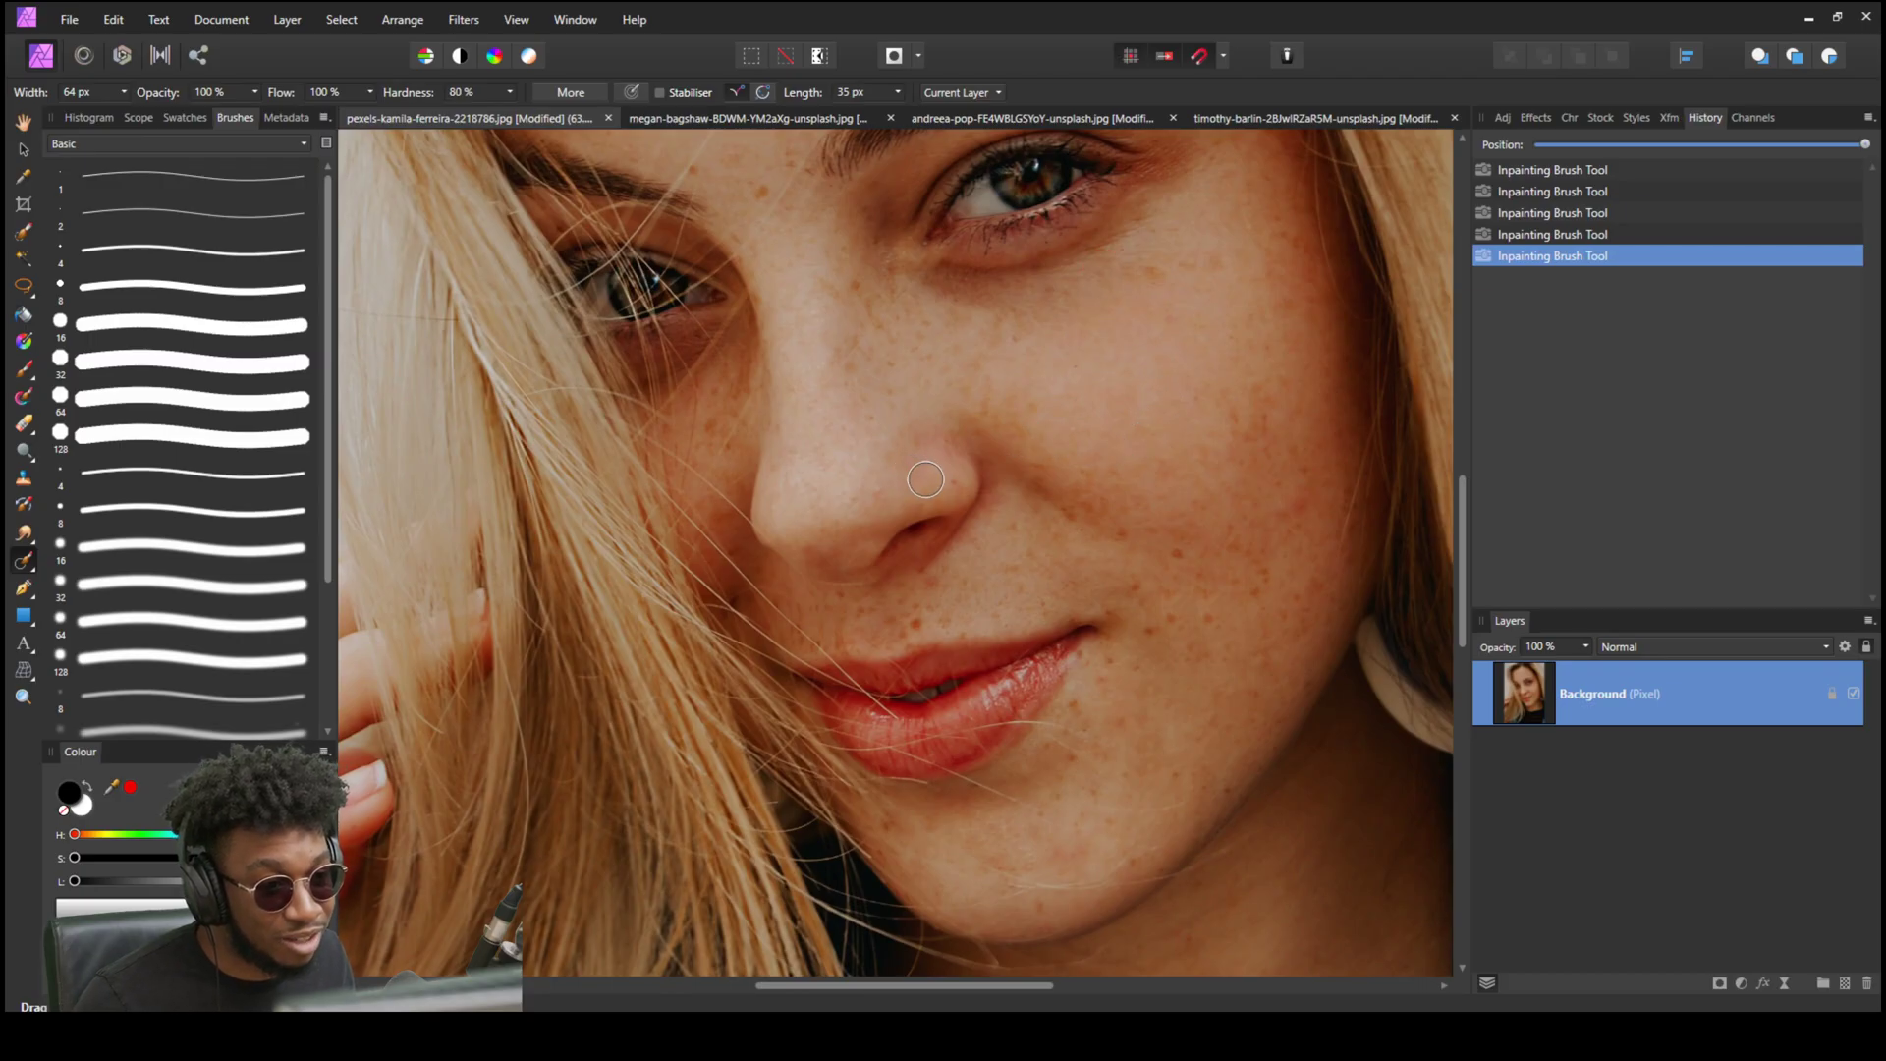
{"action": "left_click", "coordinate": [925, 479]}
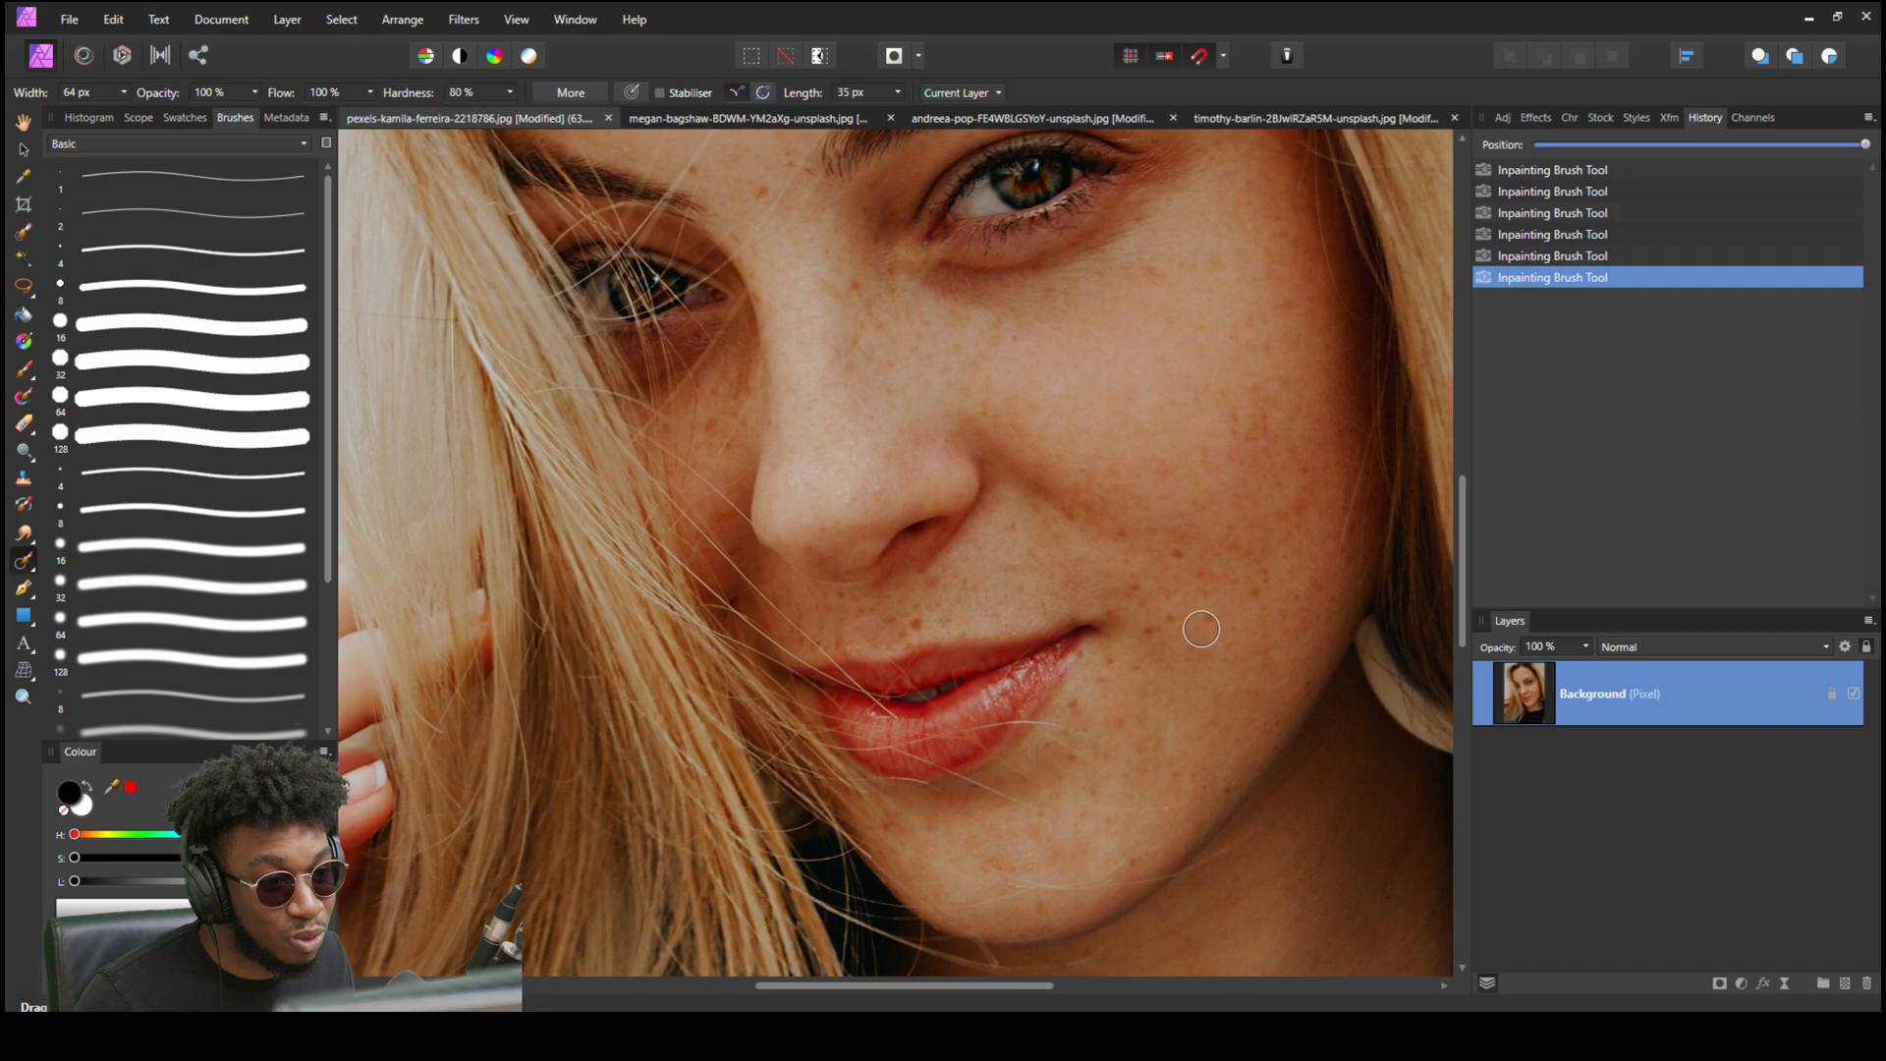
Switch to the dark-background portrait and rewind its history to the start to restore the original blemishes.
{"action": "left_click", "coordinate": [1011, 118]}
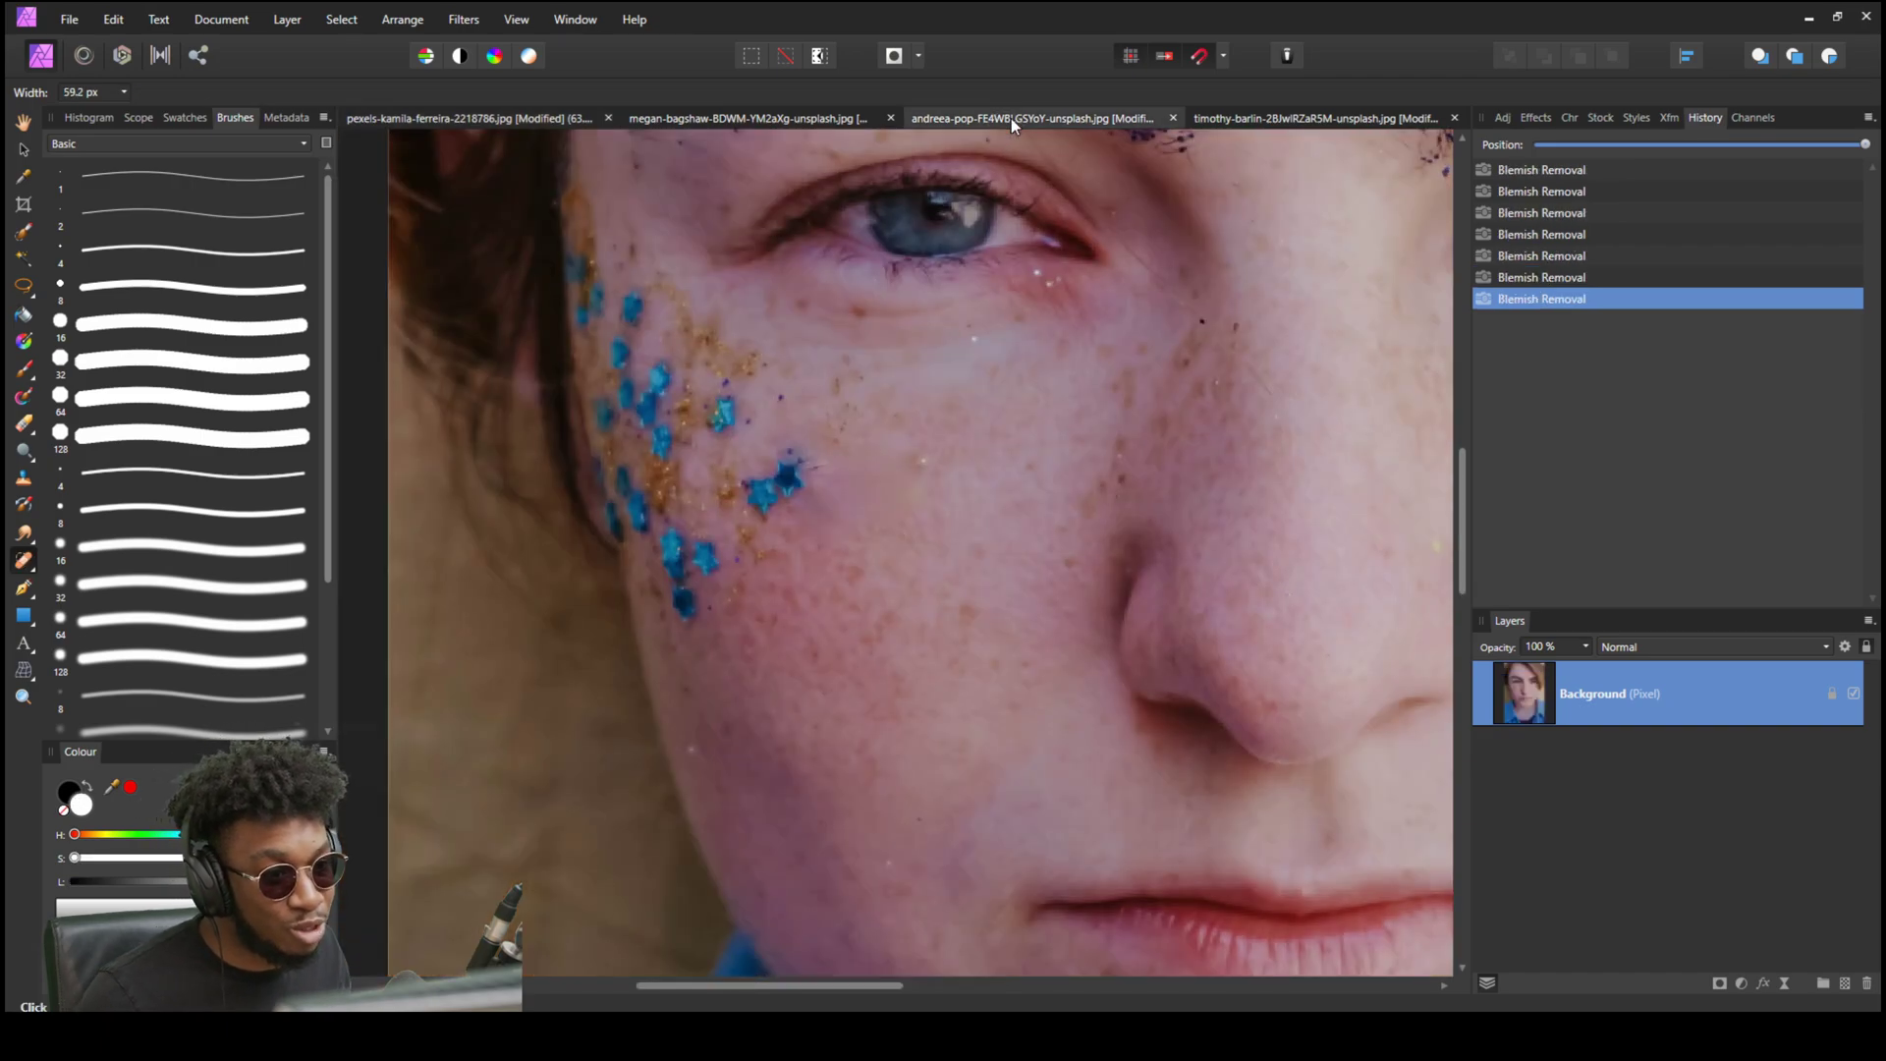
{"action": "left_click", "coordinate": [804, 120]}
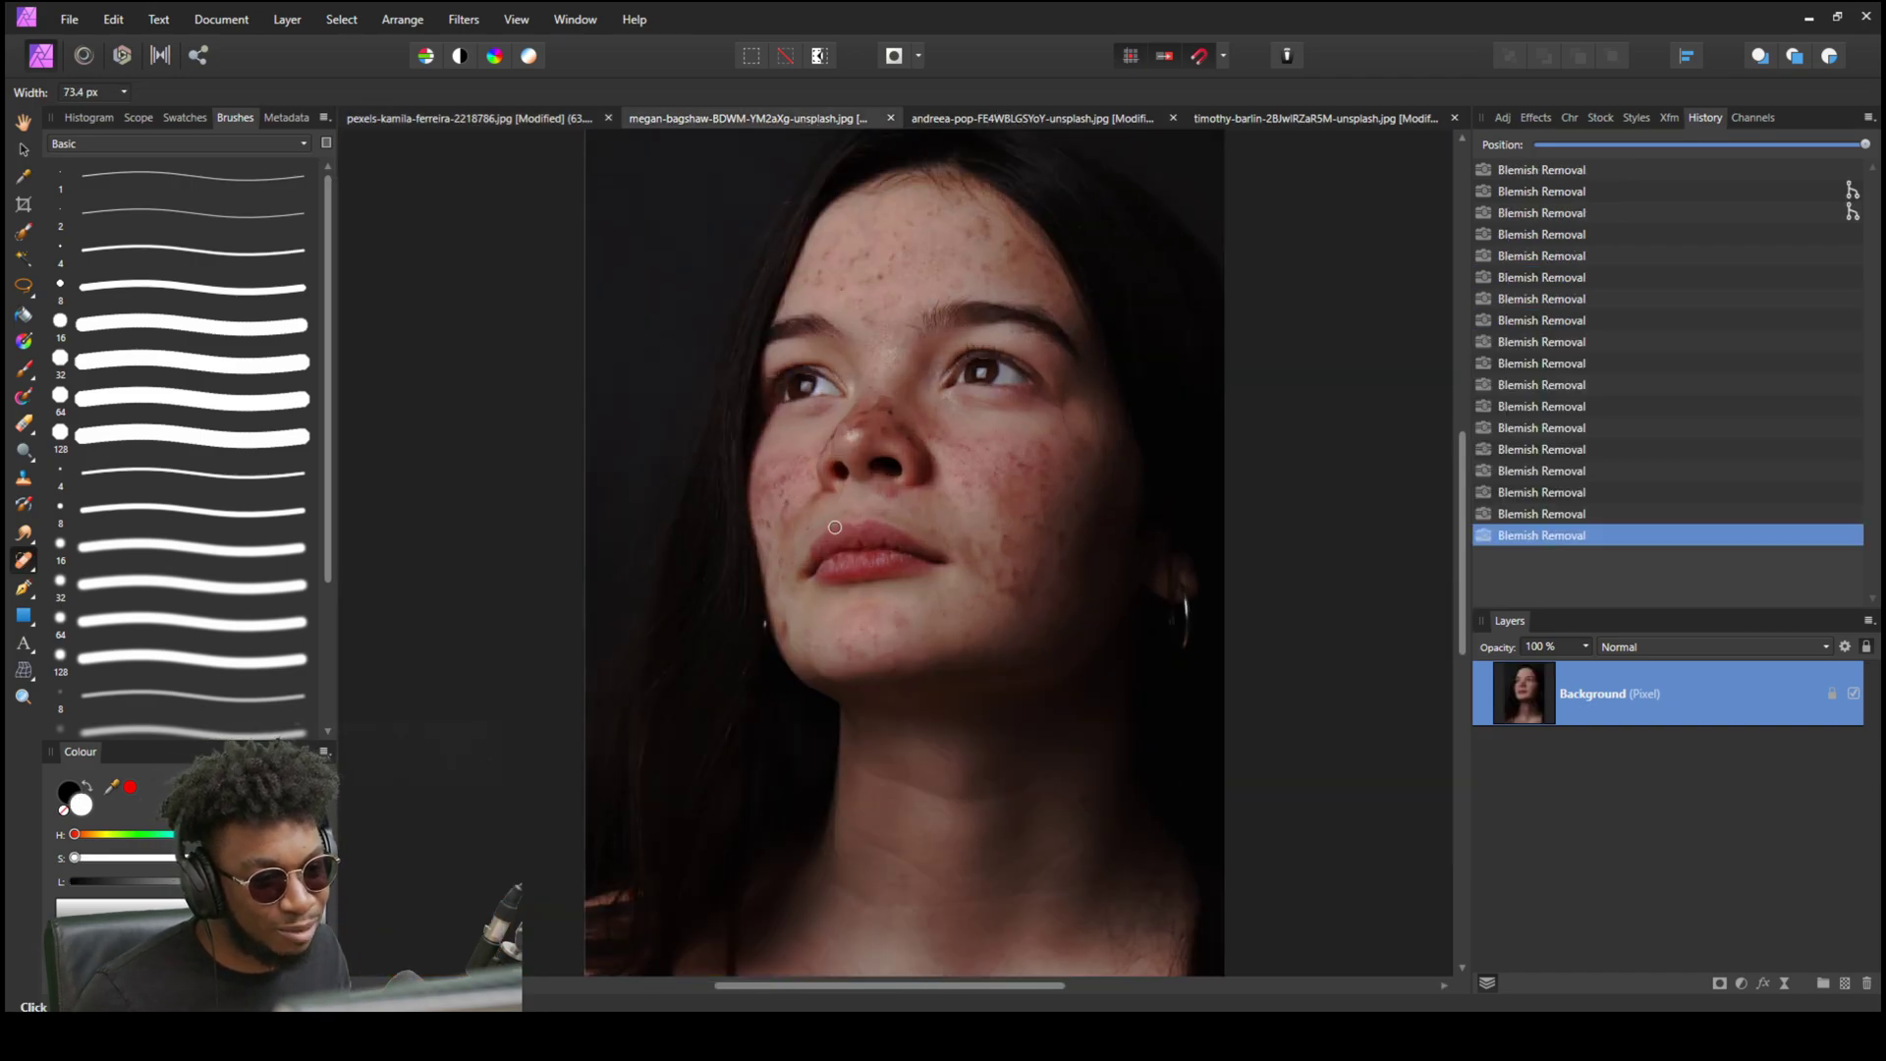
{"action": "left_click", "coordinate": [1588, 144]}
{"action": "left_click_drag", "start_coordinate": [1589, 145], "coordinate": [1538, 145]}
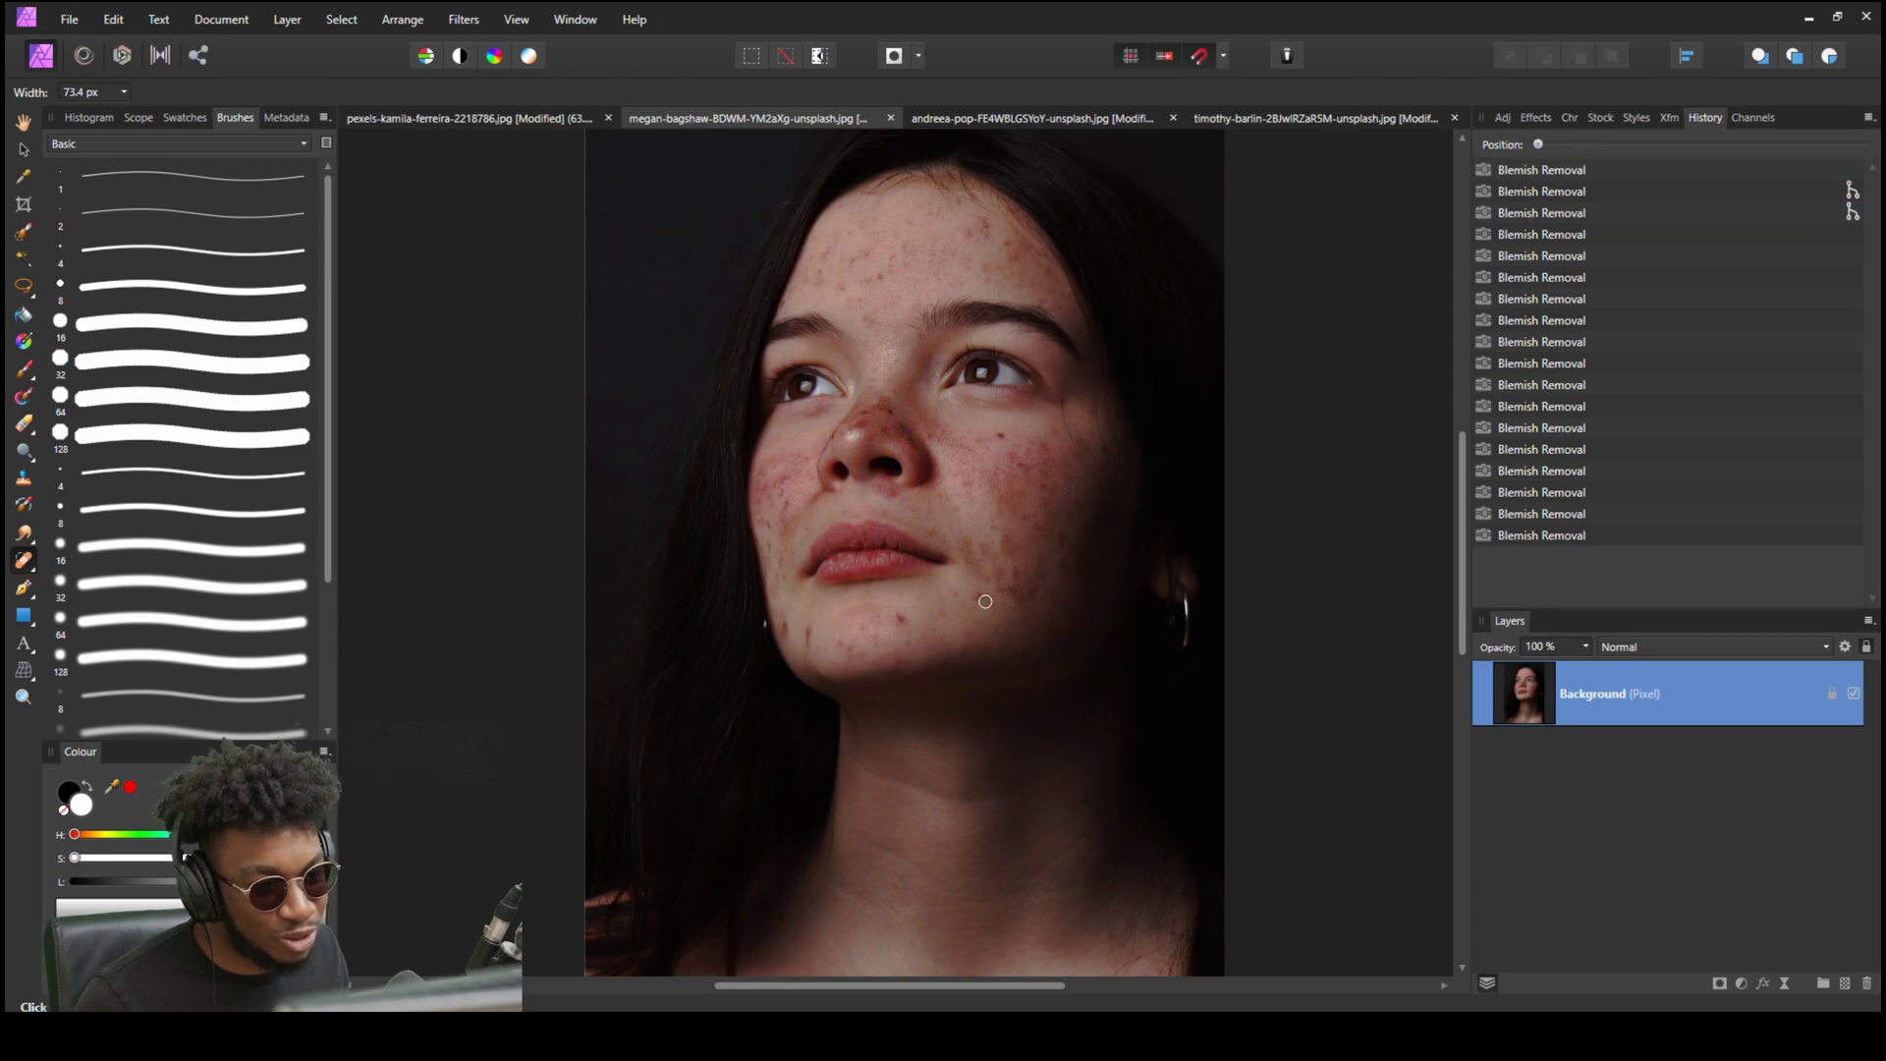
Inpaint the bumps below the mouth corner and the red chin blemishes with a 128.7 px Inpainting Brush at 80% hardness.
{"action": "scroll", "coordinate": [985, 601], "scroll_direction": "up", "scroll_amount": 3}
{"action": "left_click", "coordinate": [26, 568]}
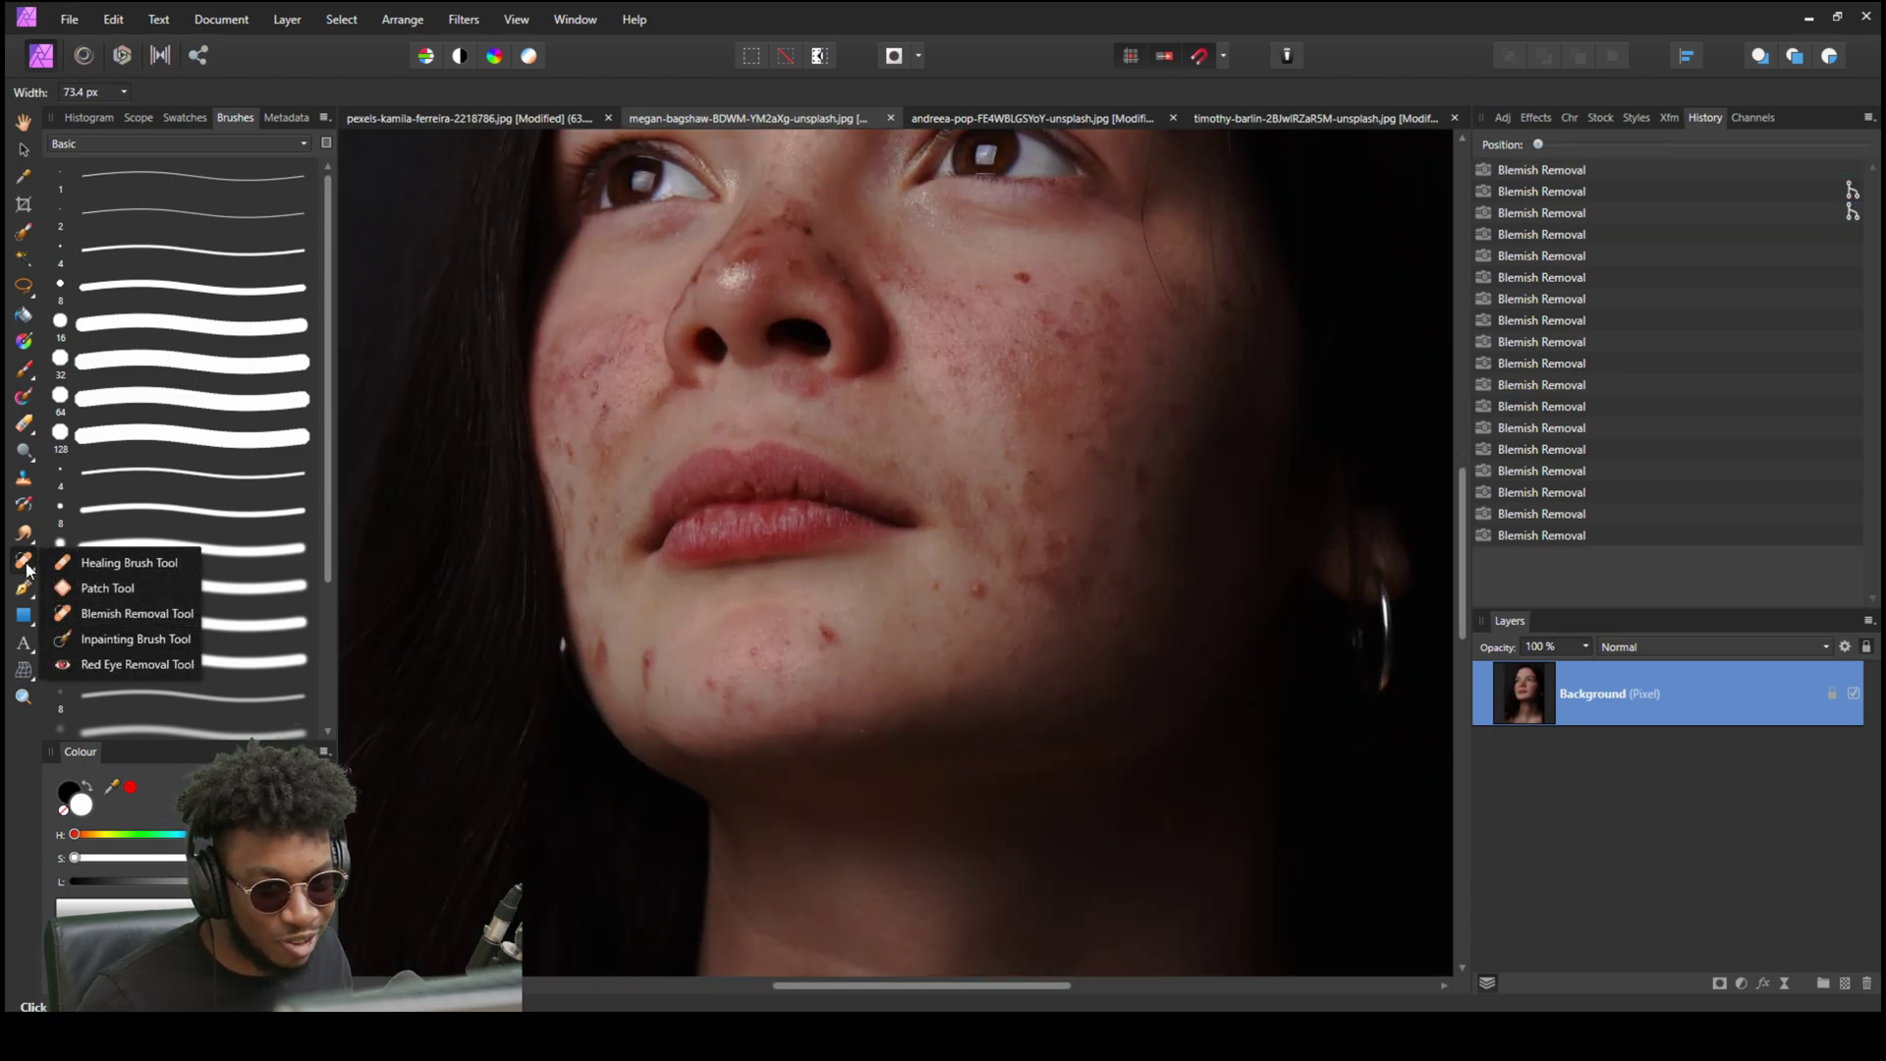
{"action": "left_click", "coordinate": [136, 639]}
{"action": "scroll", "coordinate": [1020, 602], "scroll_direction": "up", "scroll_amount": 2}
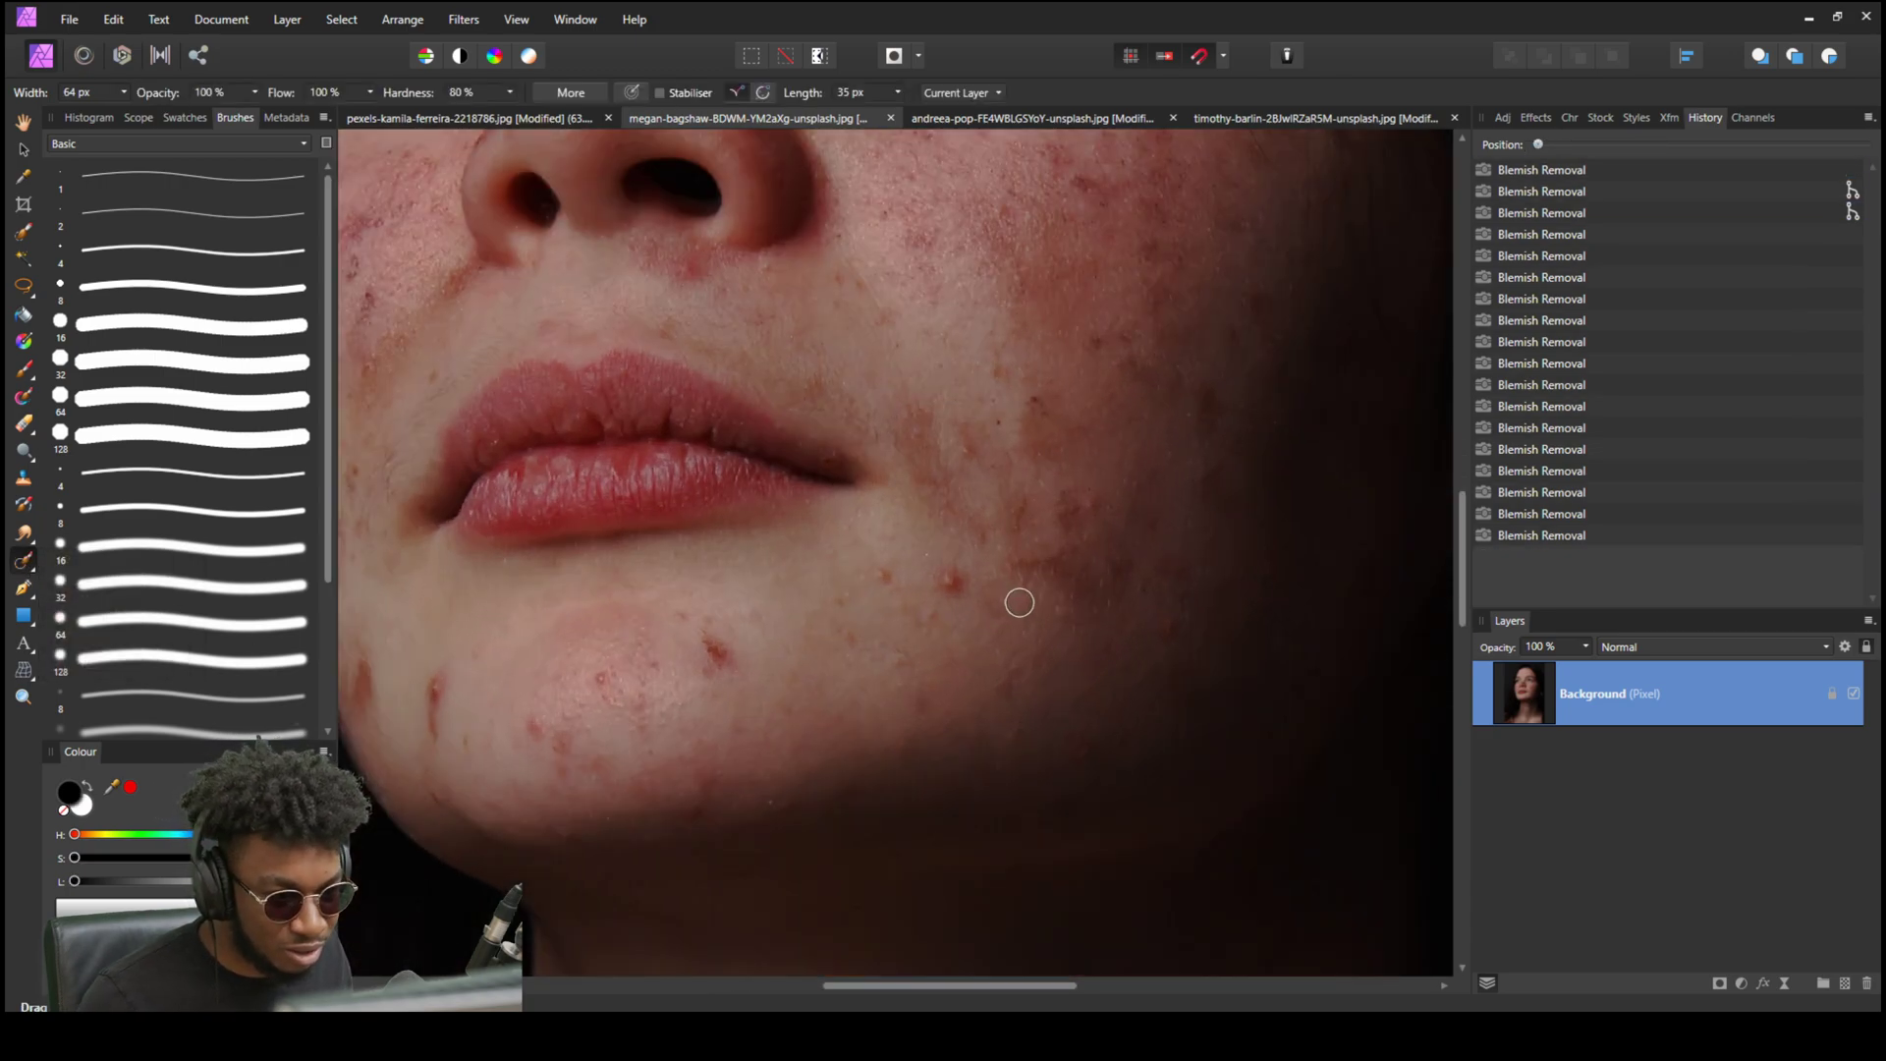
{"action": "left_click", "coordinate": [950, 587]}
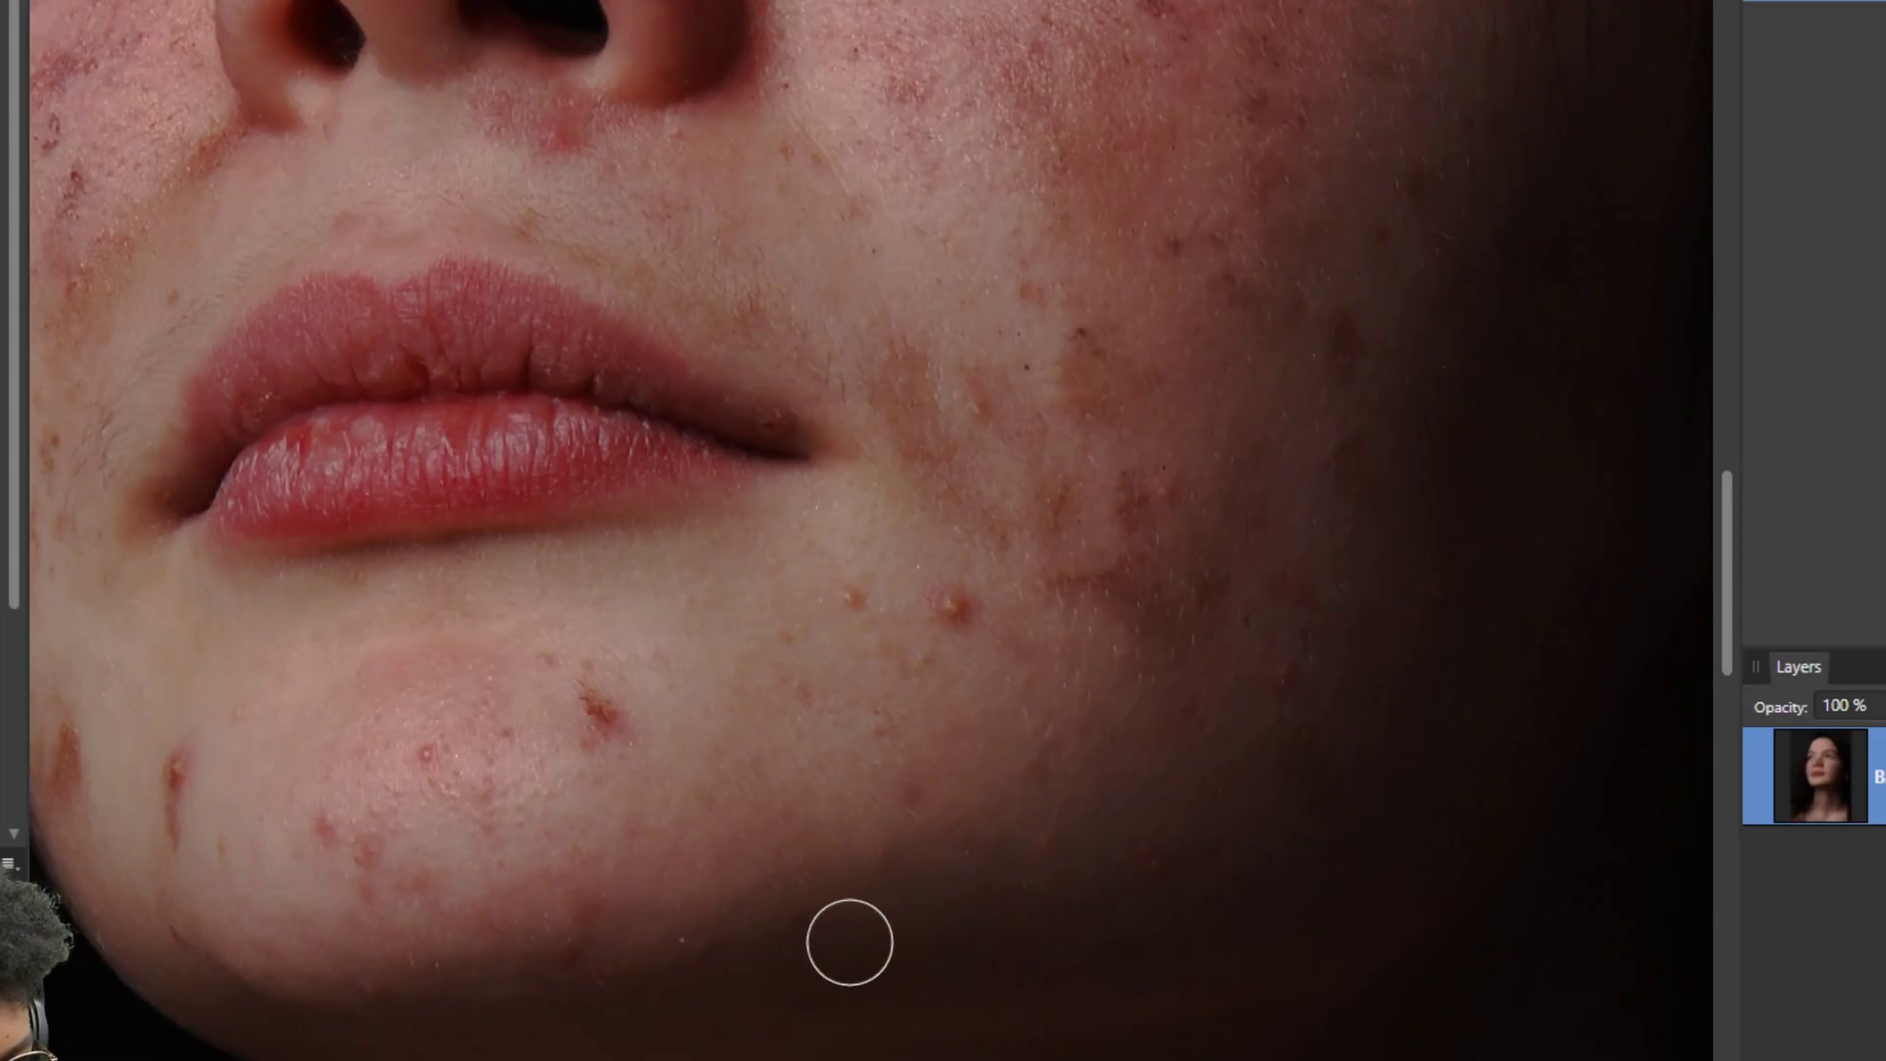
{"action": "left_click", "coordinate": [844, 617]}
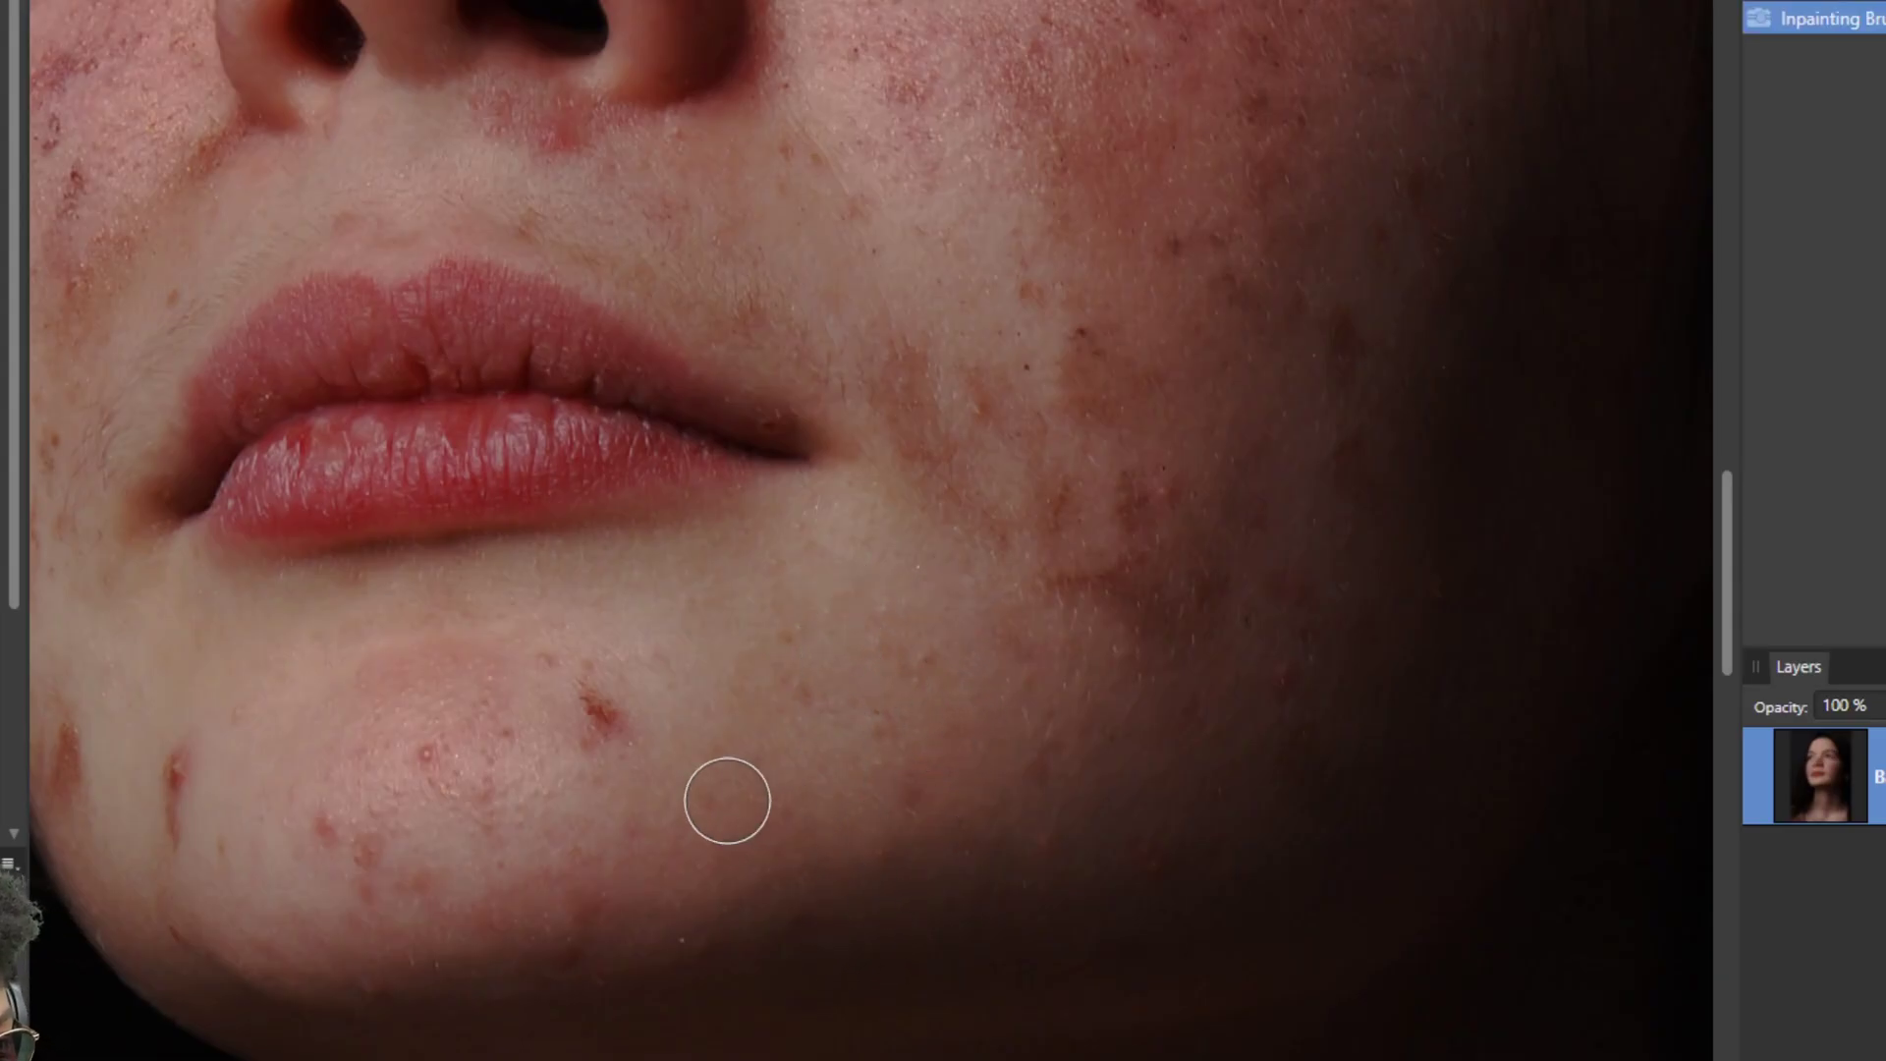
{"action": "left_click", "coordinate": [615, 716]}
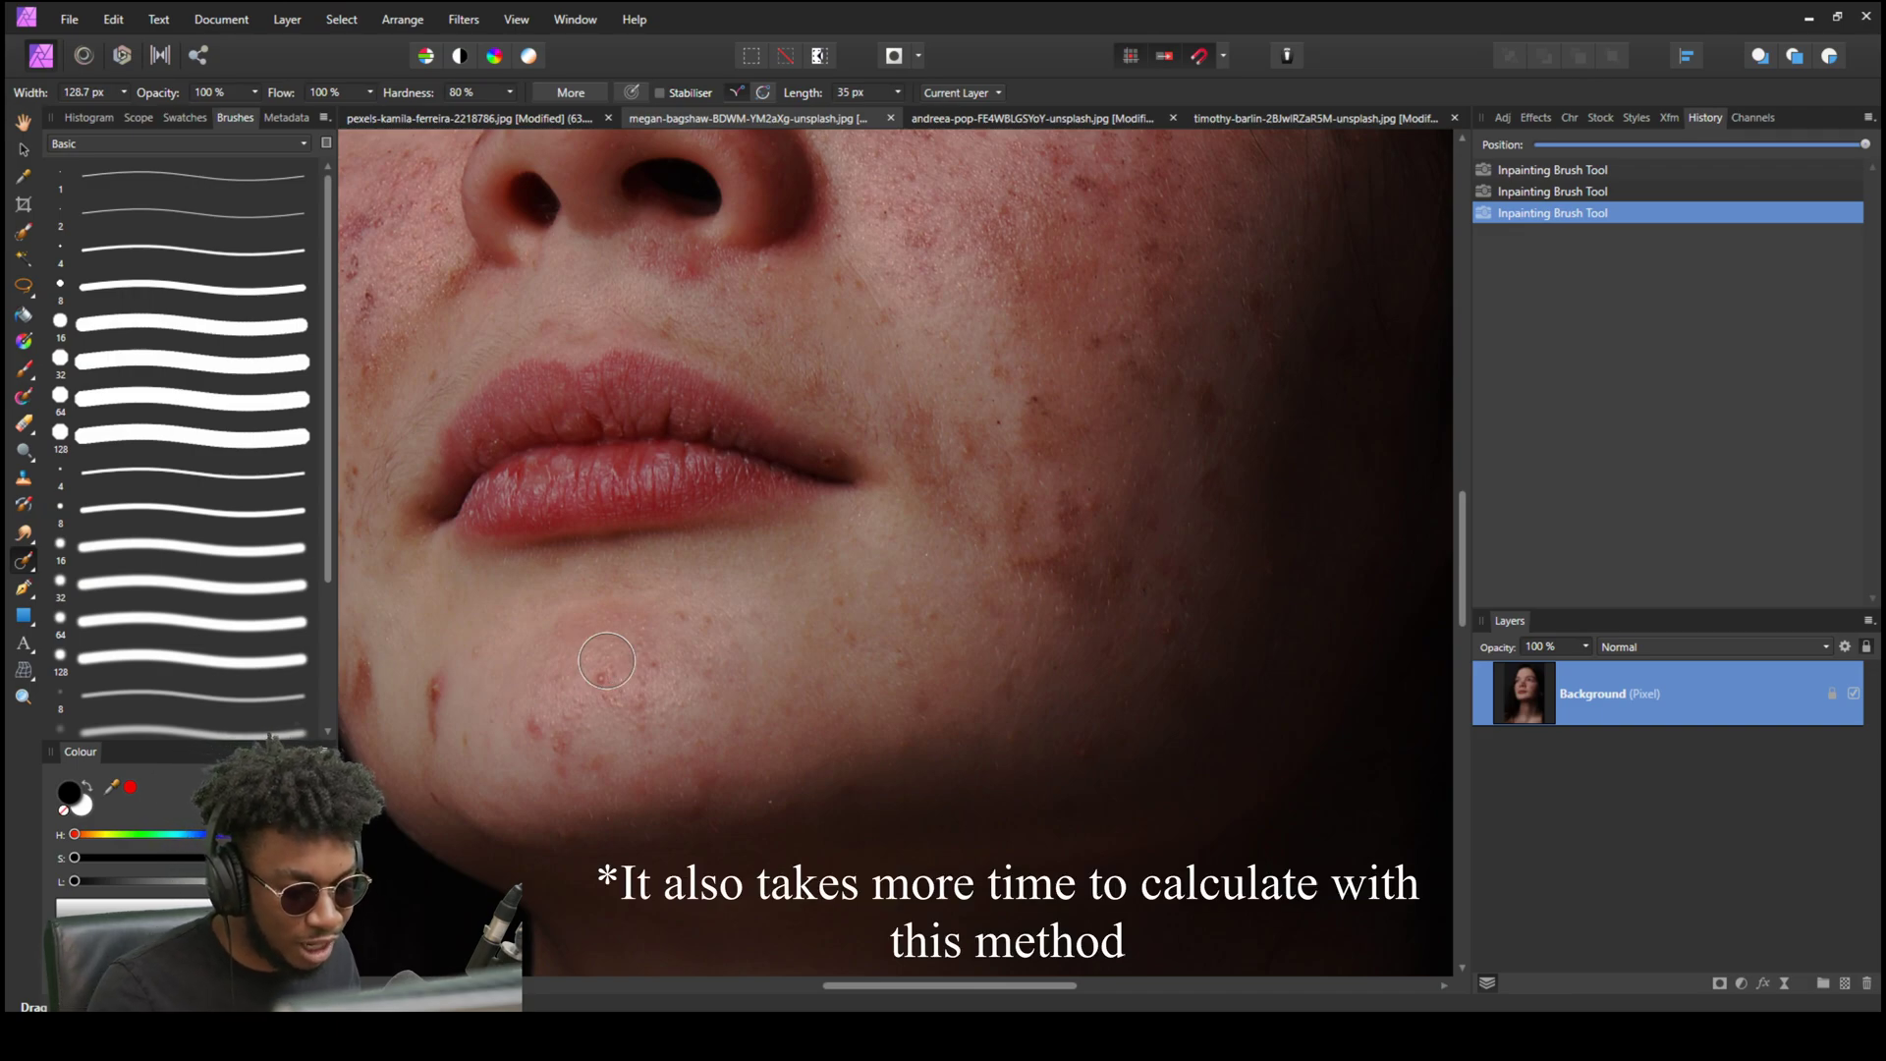
{"action": "left_click", "coordinate": [605, 674]}
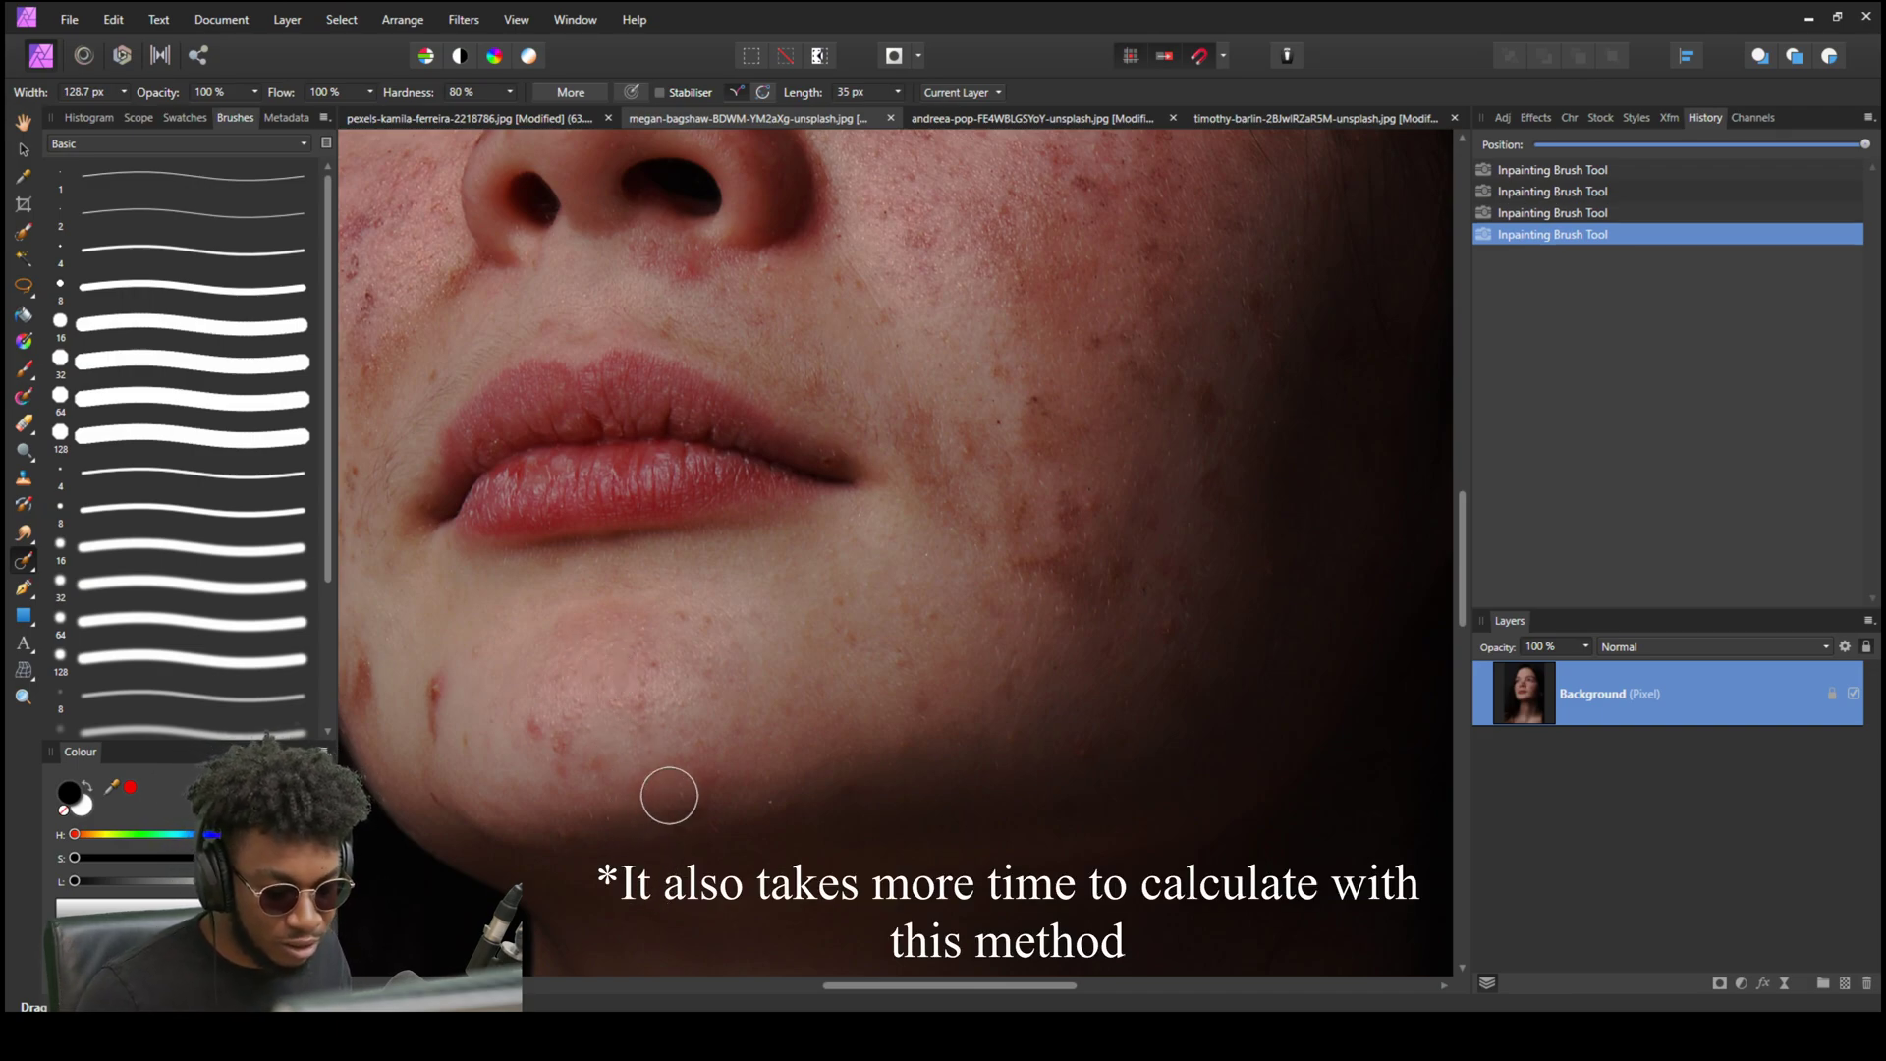
Inpaint the dark streak beside the chin and the small marks along the jawline and below the mouth corner.
{"action": "scroll", "coordinate": [779, 623], "scroll_direction": "down", "scroll_amount": 3}
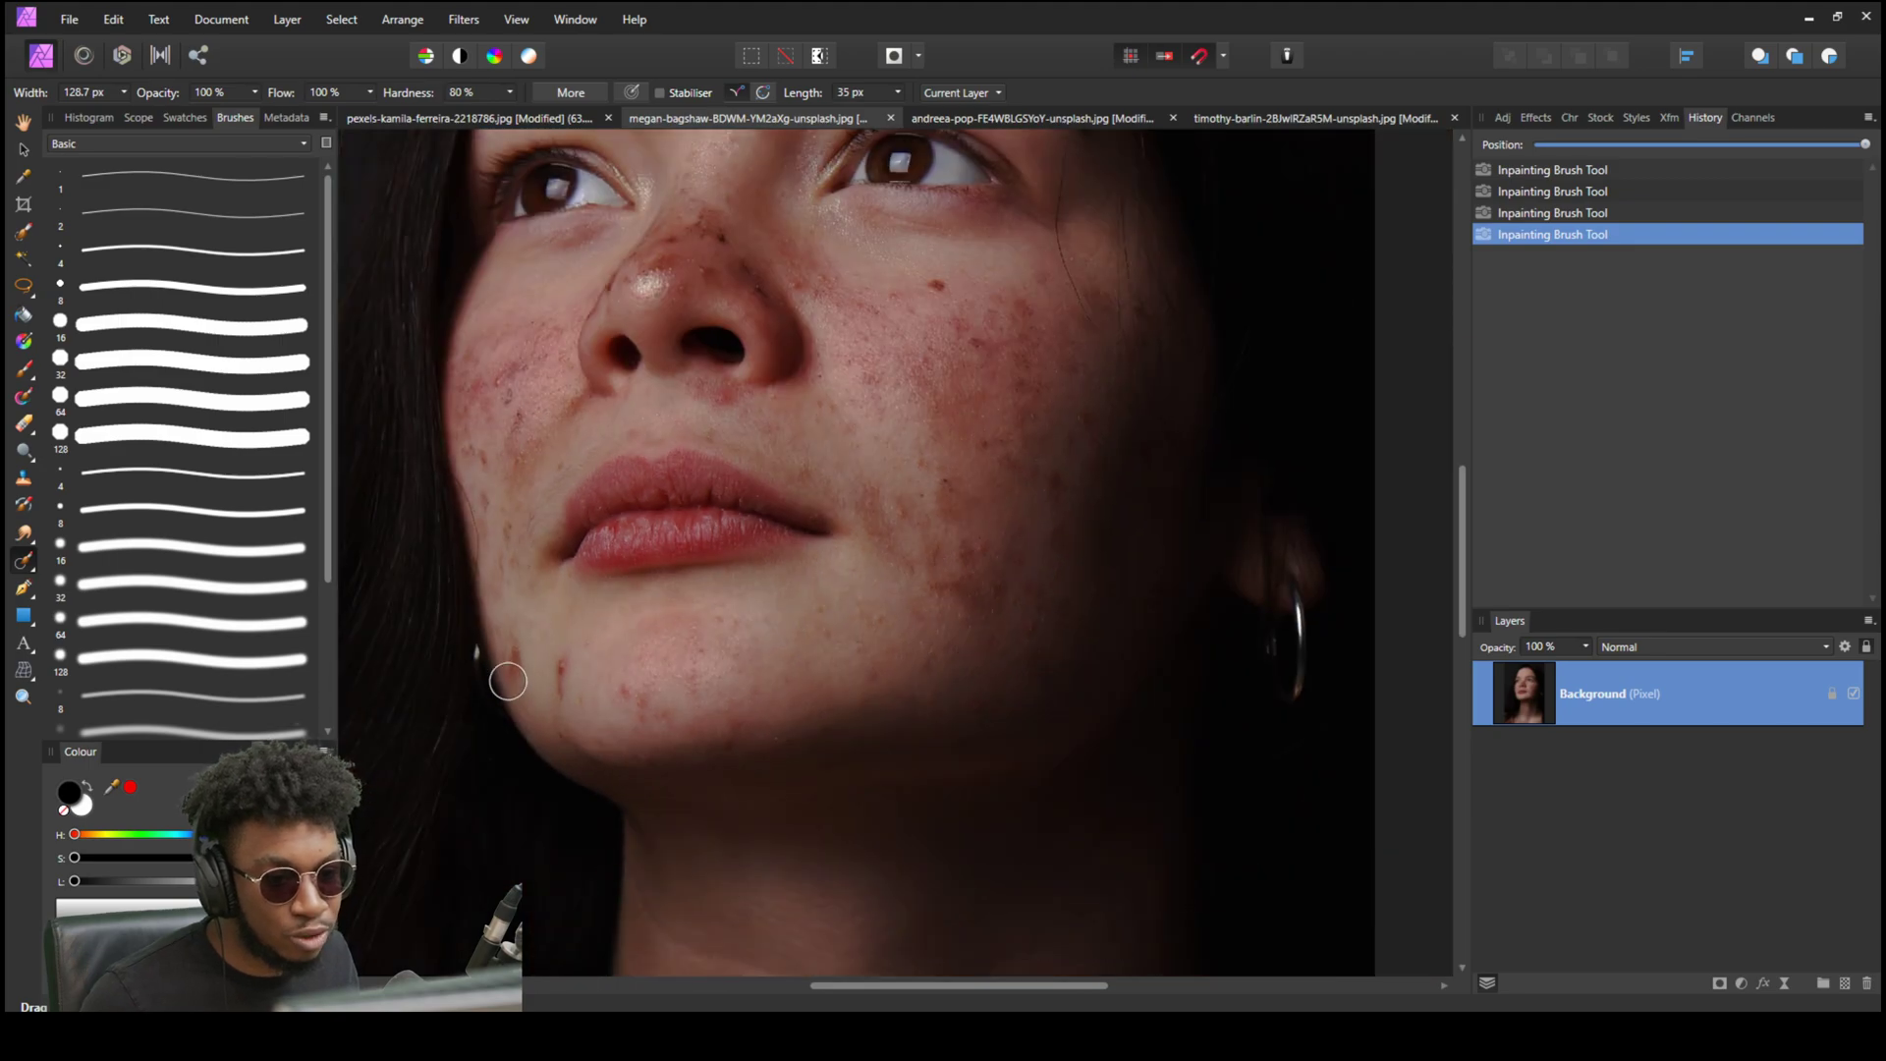
{"action": "left_click_drag", "start_coordinate": [560, 645], "coordinate": [559, 681]}
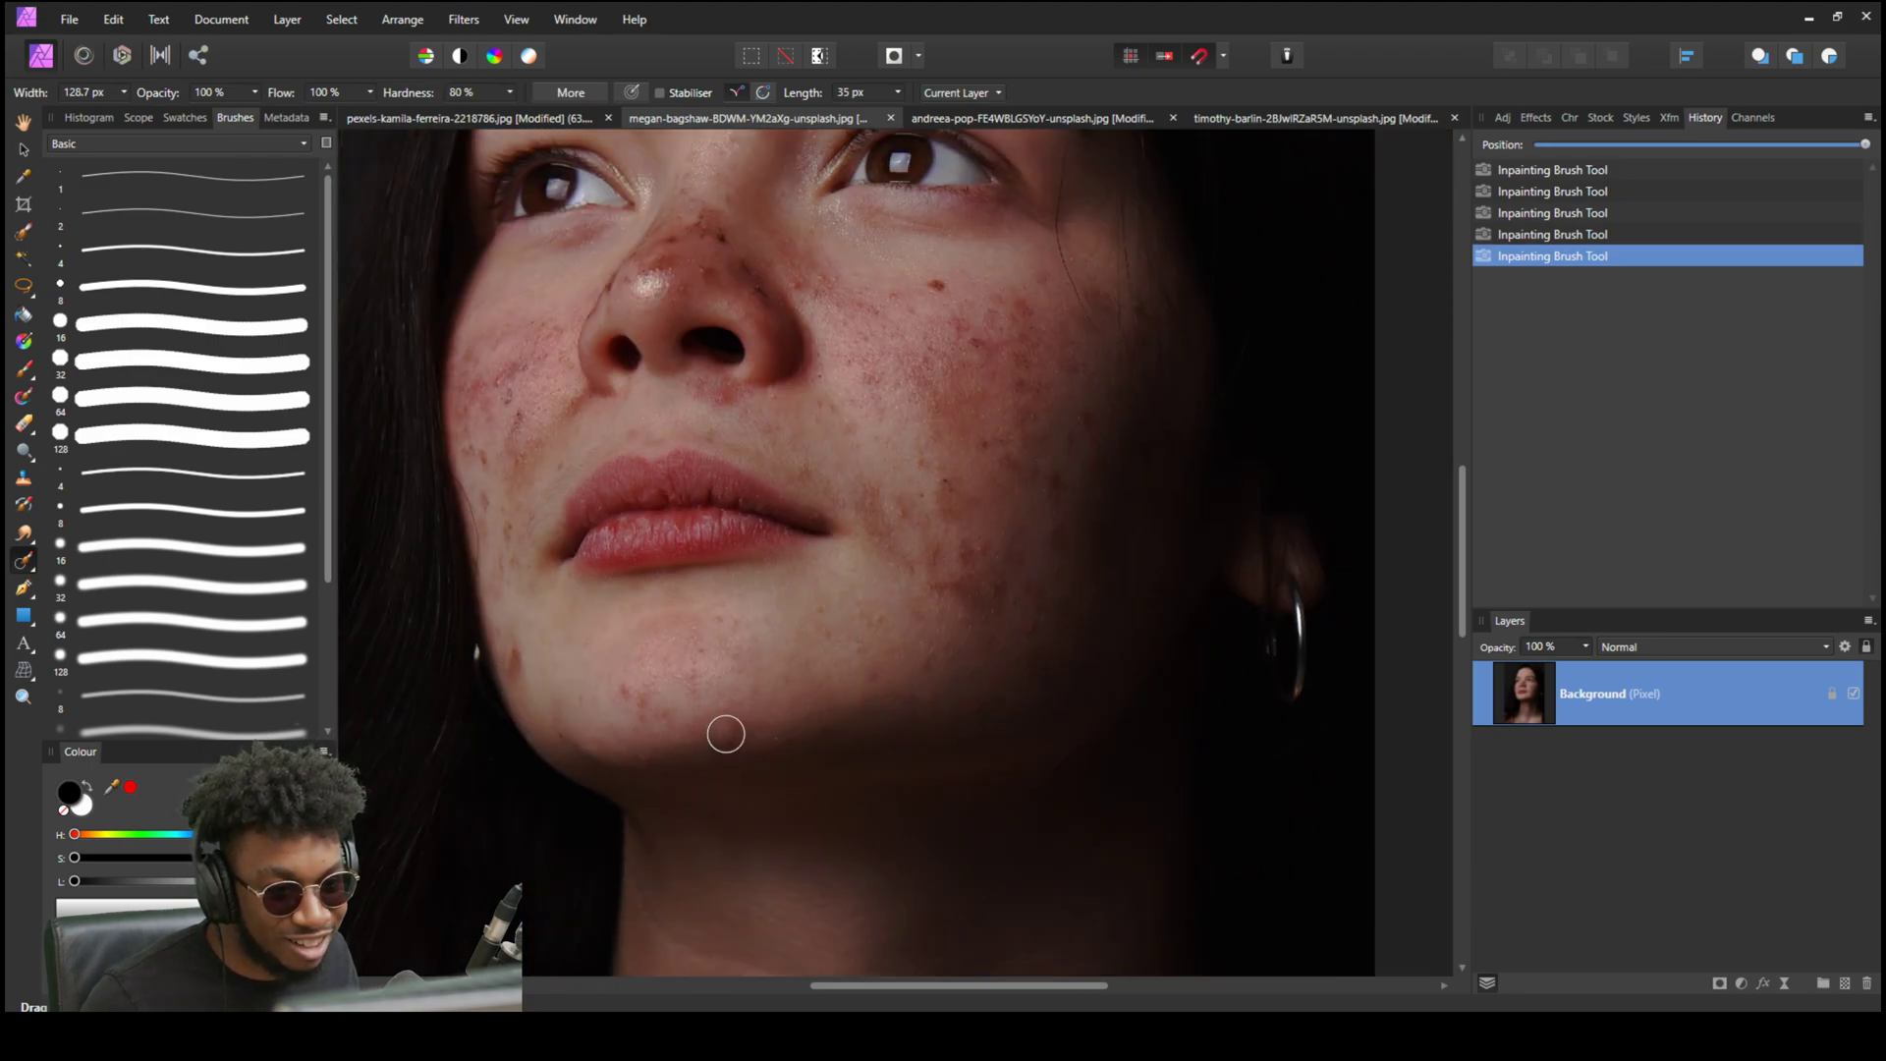
{"action": "left_click_drag", "start_coordinate": [726, 734], "coordinate": [728, 753]}
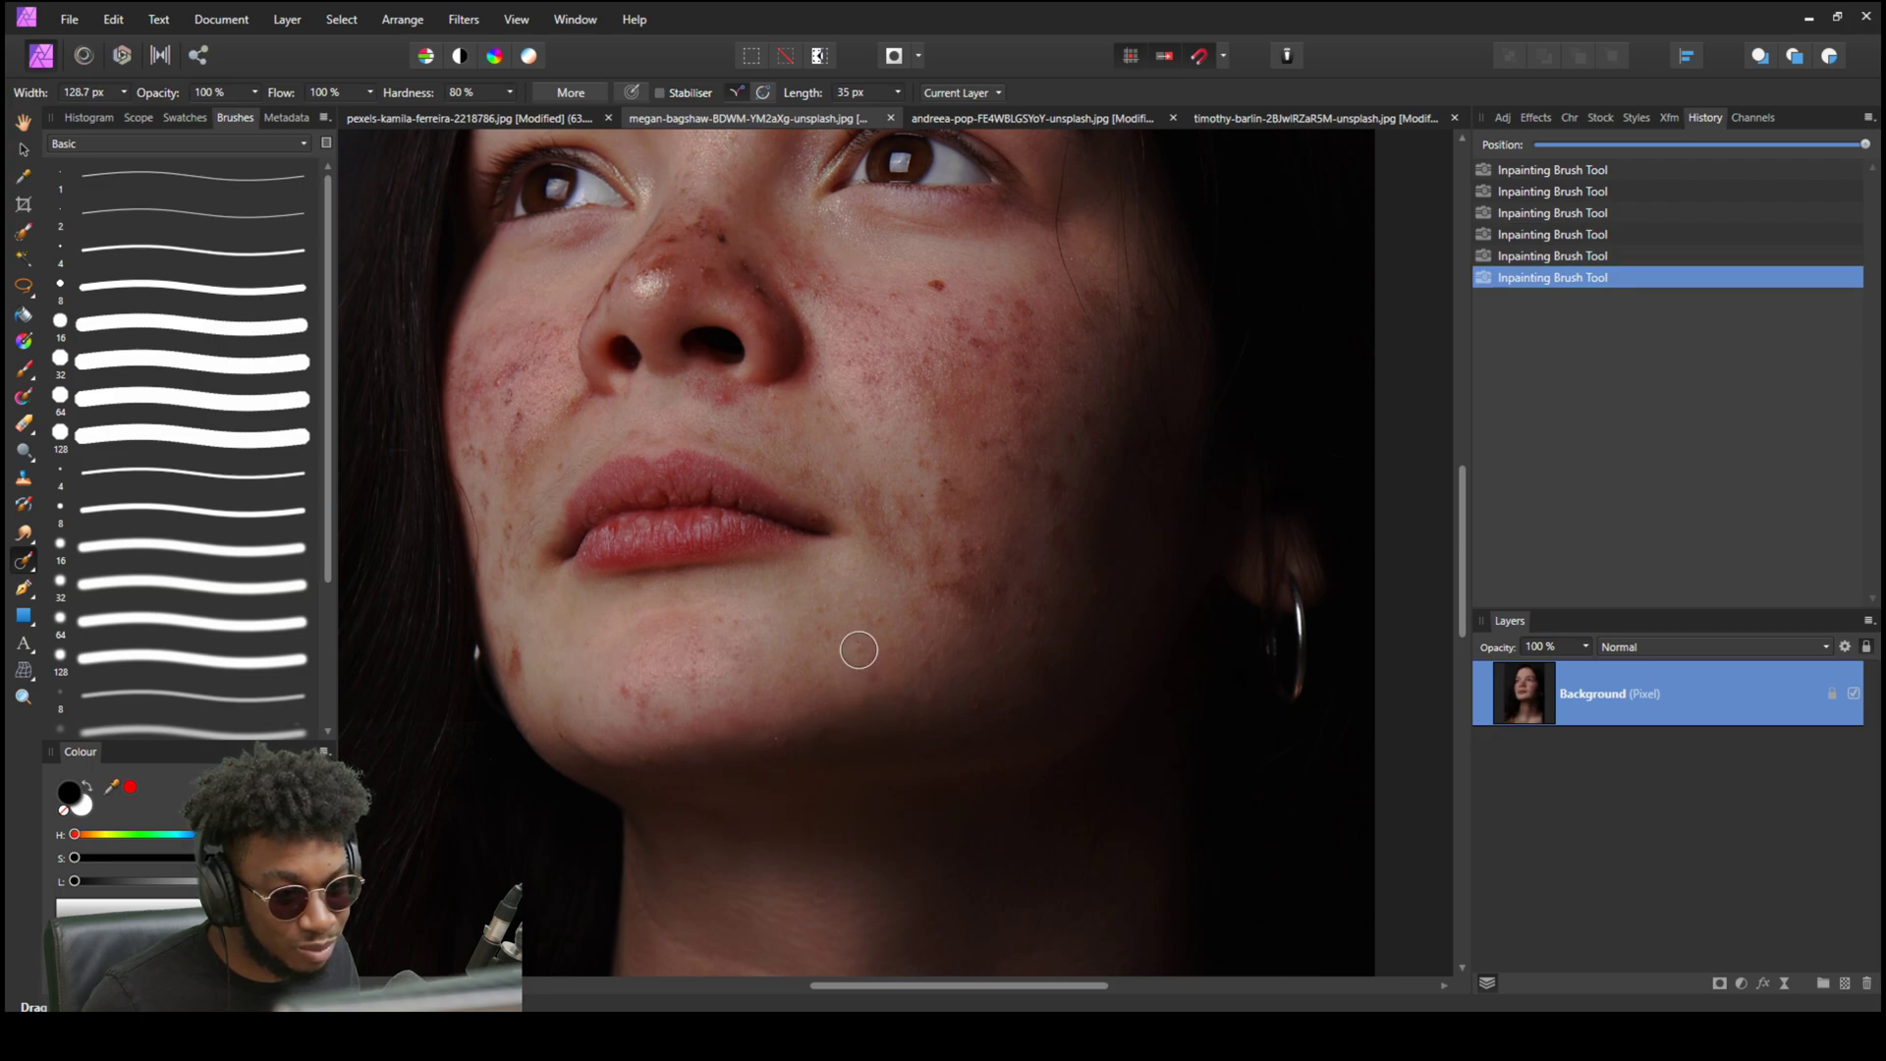
{"action": "left_click_drag", "start_coordinate": [858, 650], "coordinate": [867, 682]}
{"action": "left_click_drag", "start_coordinate": [828, 606], "coordinate": [831, 629]}
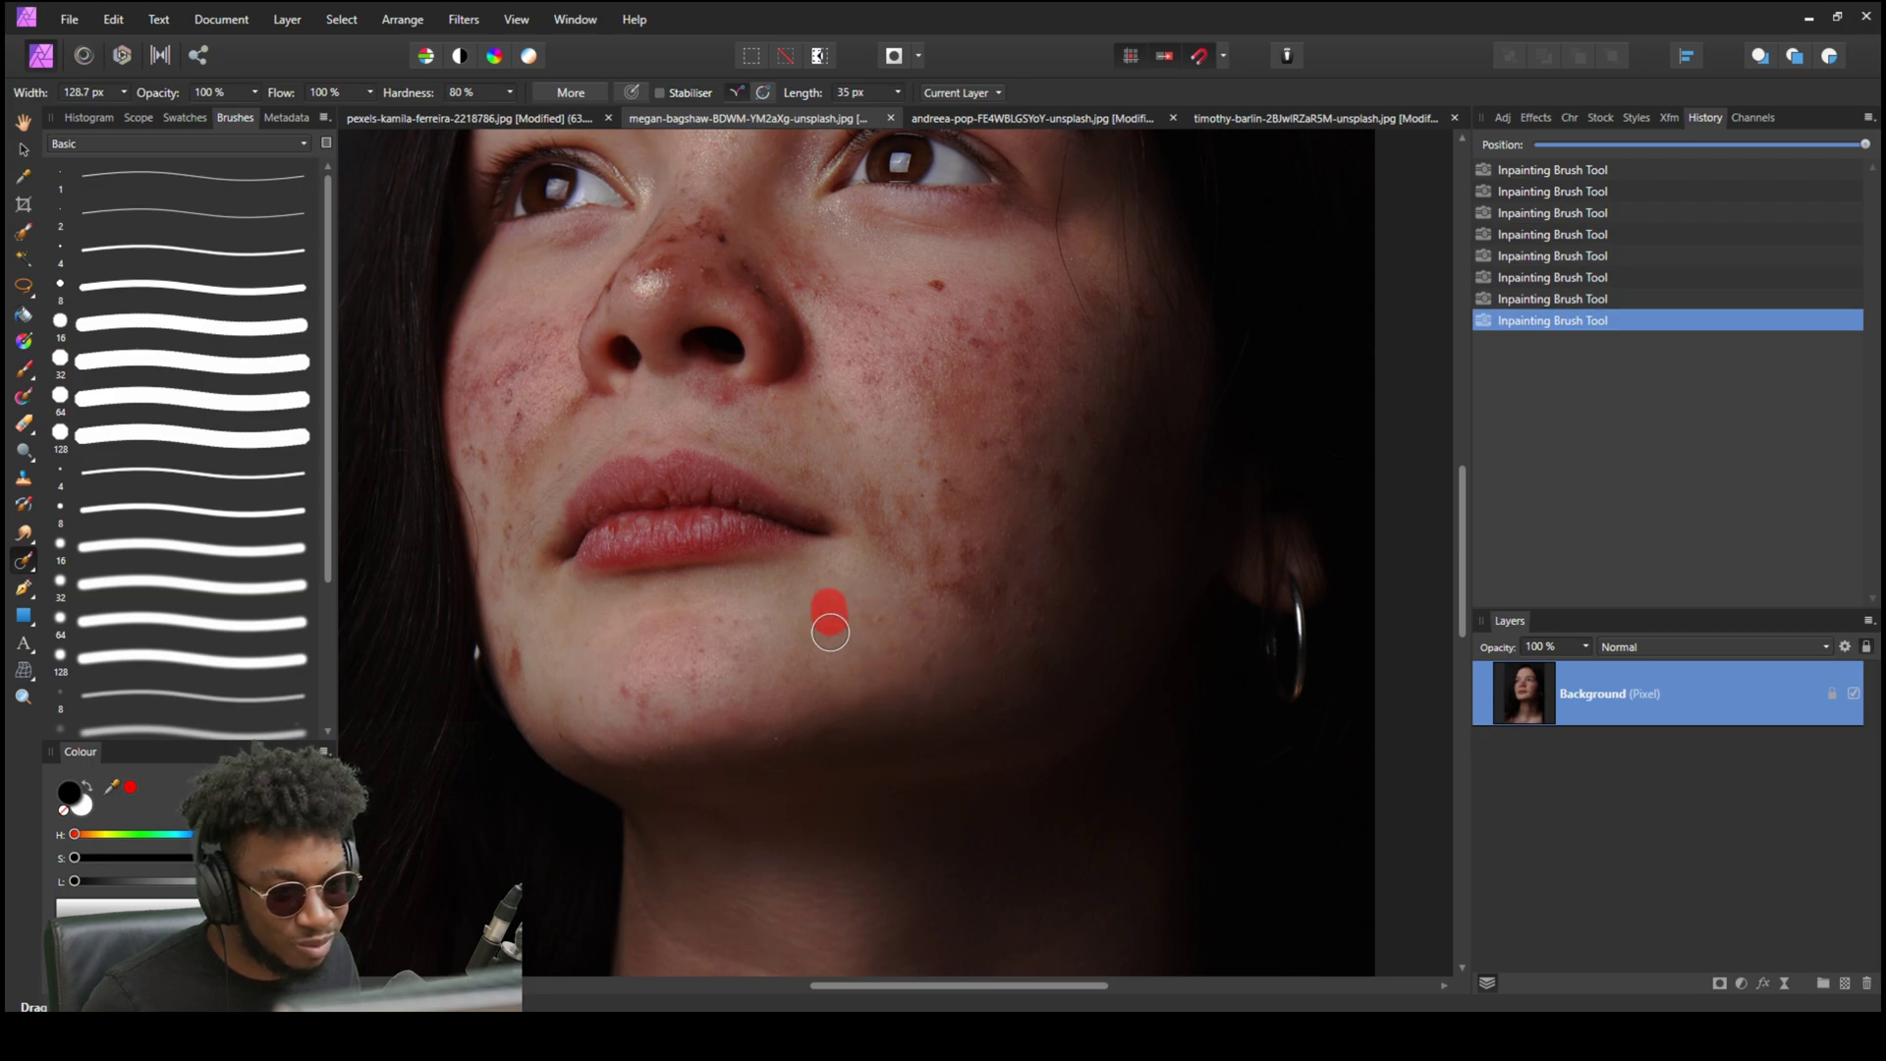
Inpaint the mole below the eye and several red and brown marks across the cheek on the shaded side.
{"action": "left_click_drag", "start_coordinate": [916, 279], "coordinate": [943, 284]}
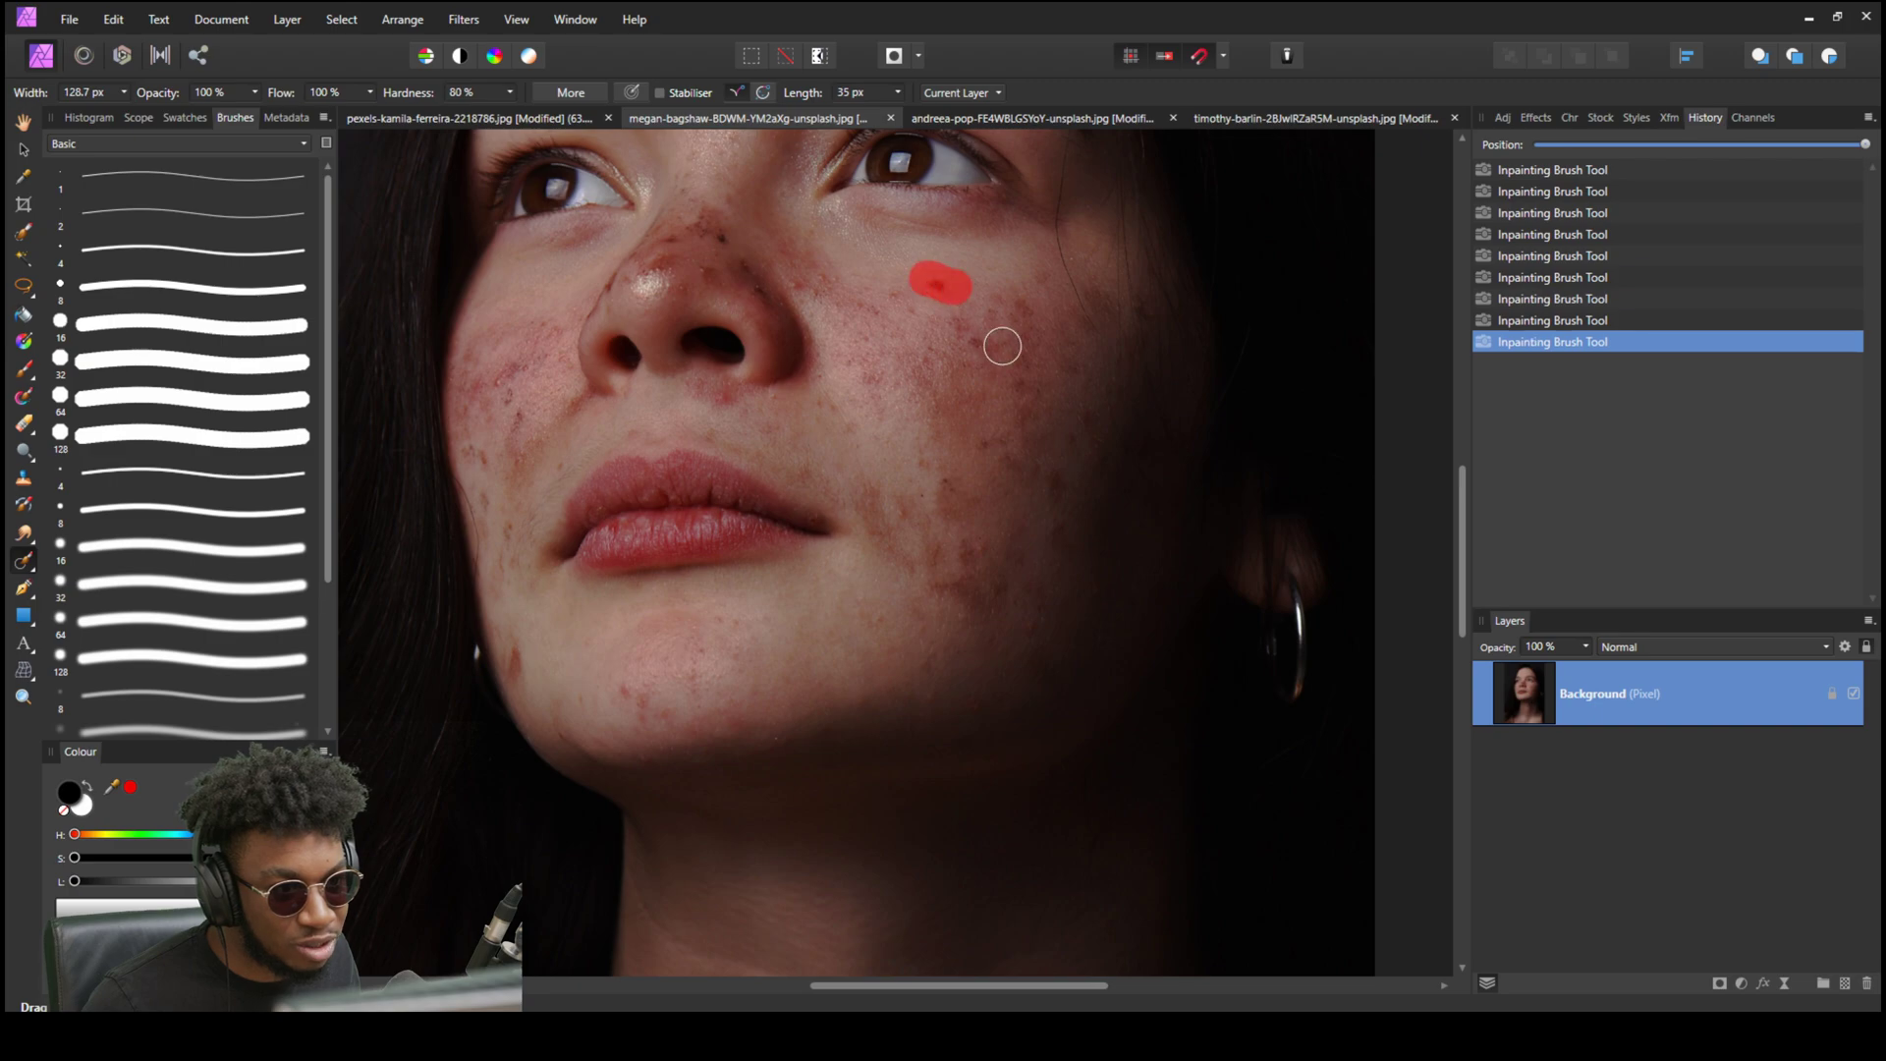
{"action": "mouse_move", "coordinate": [1074, 479]}
{"action": "left_mouse_down"}
{"action": "mouse_move", "coordinate": [1074, 427]}
{"action": "mouse_move", "coordinate": [1009, 482]}
{"action": "left_mouse_up"}
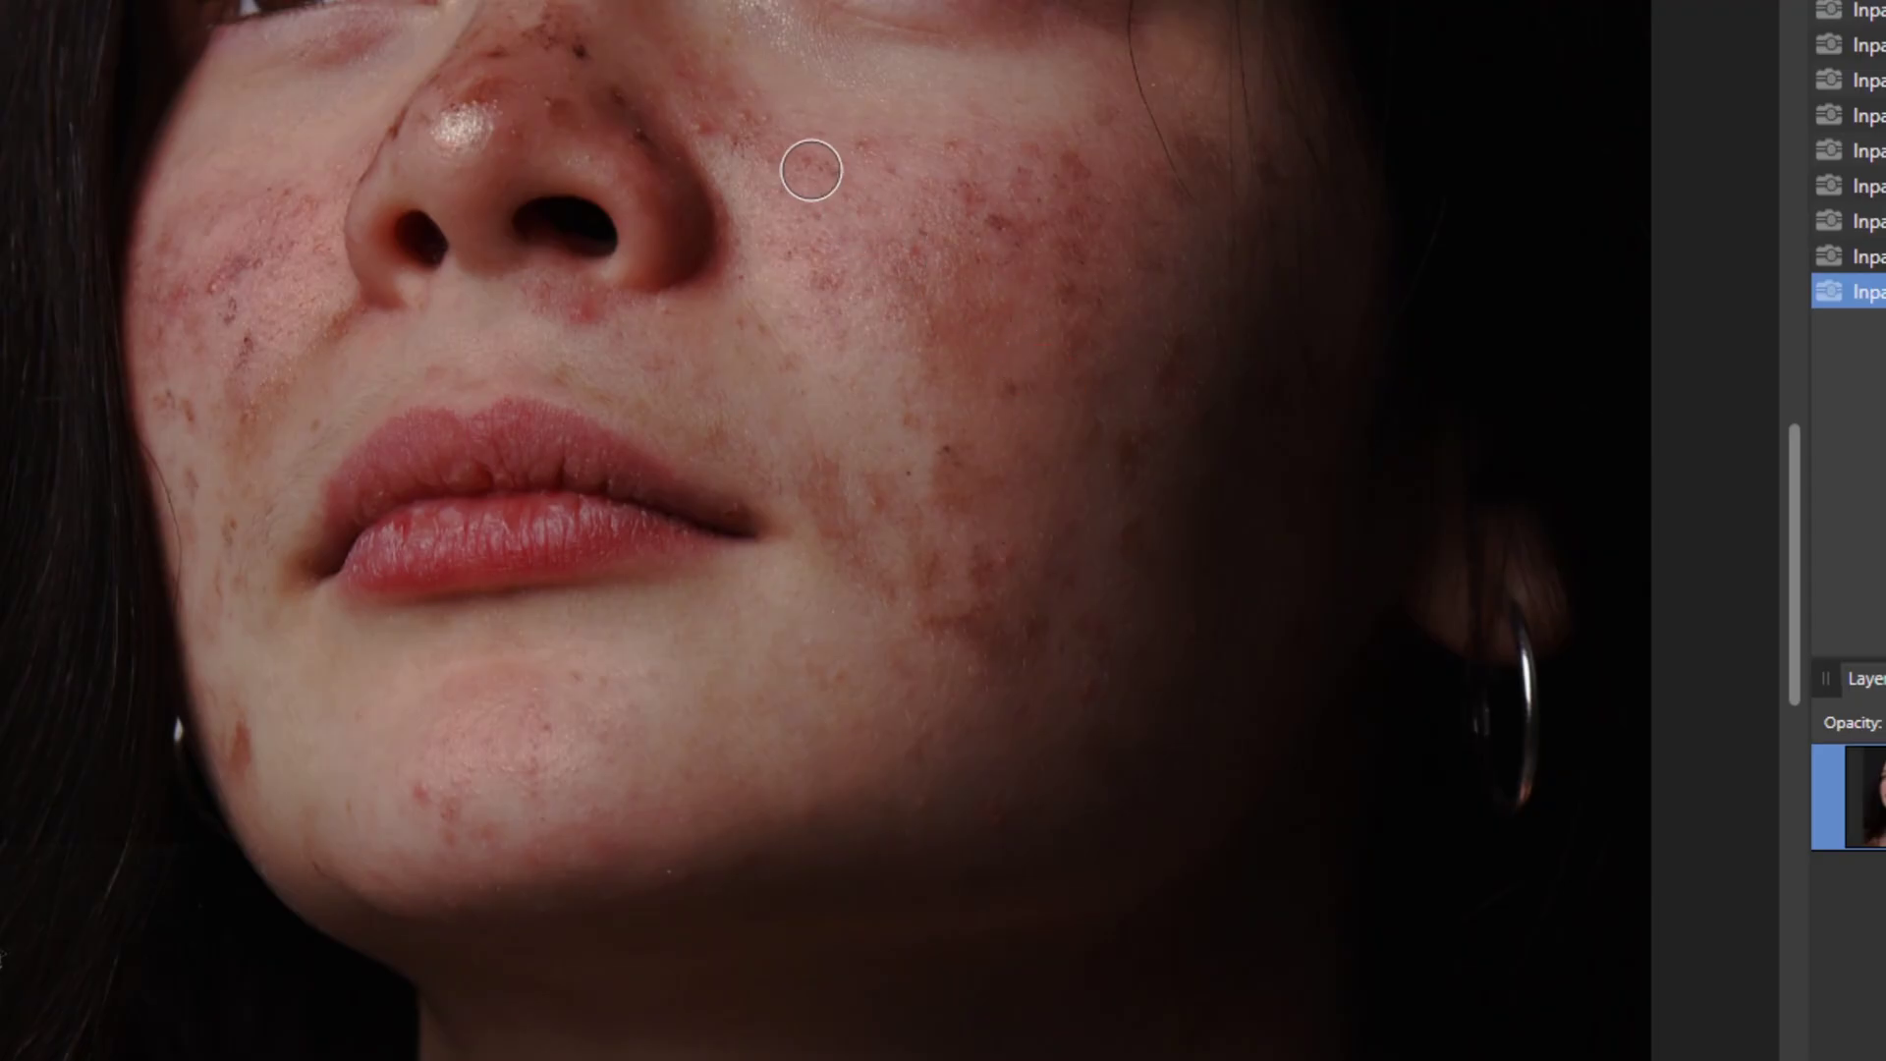
{"action": "left_click", "coordinate": [818, 163]}
{"action": "left_click_drag", "start_coordinate": [905, 509], "coordinate": [942, 579]}
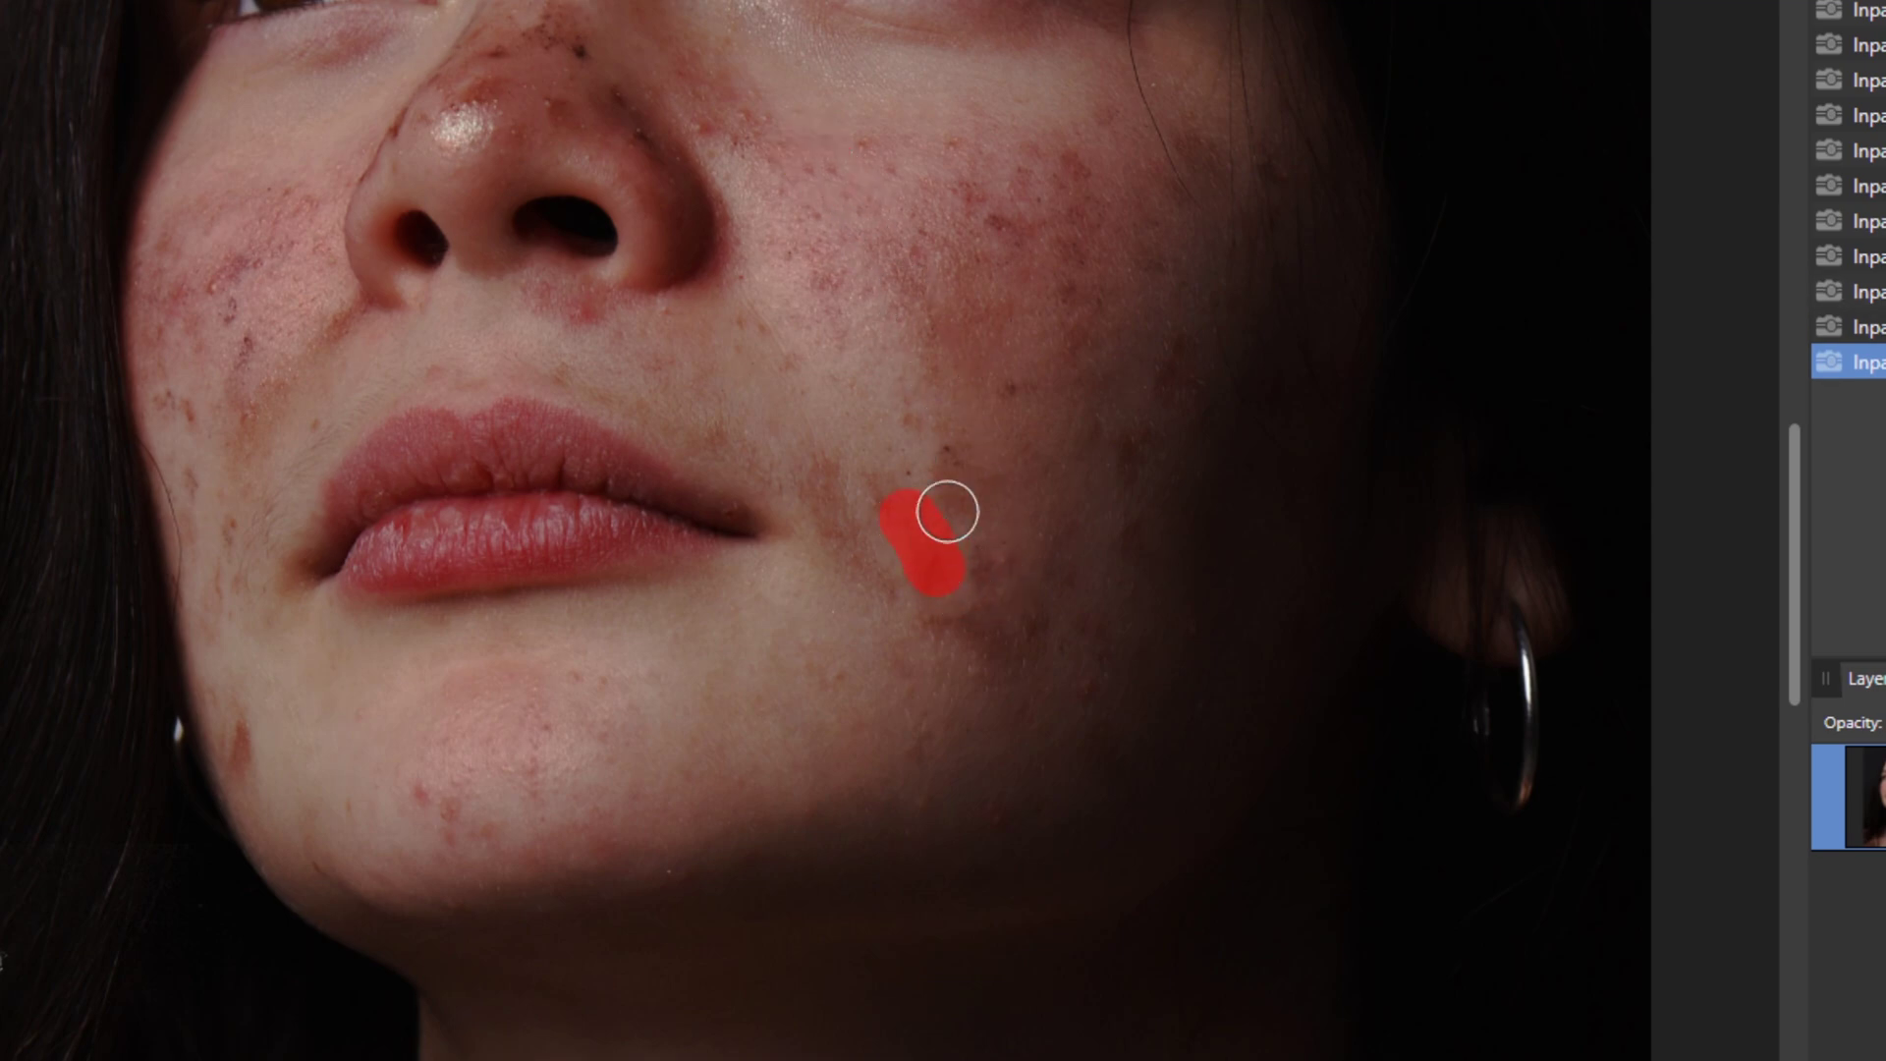
{"action": "left_click_drag", "start_coordinate": [962, 167], "coordinate": [993, 219]}
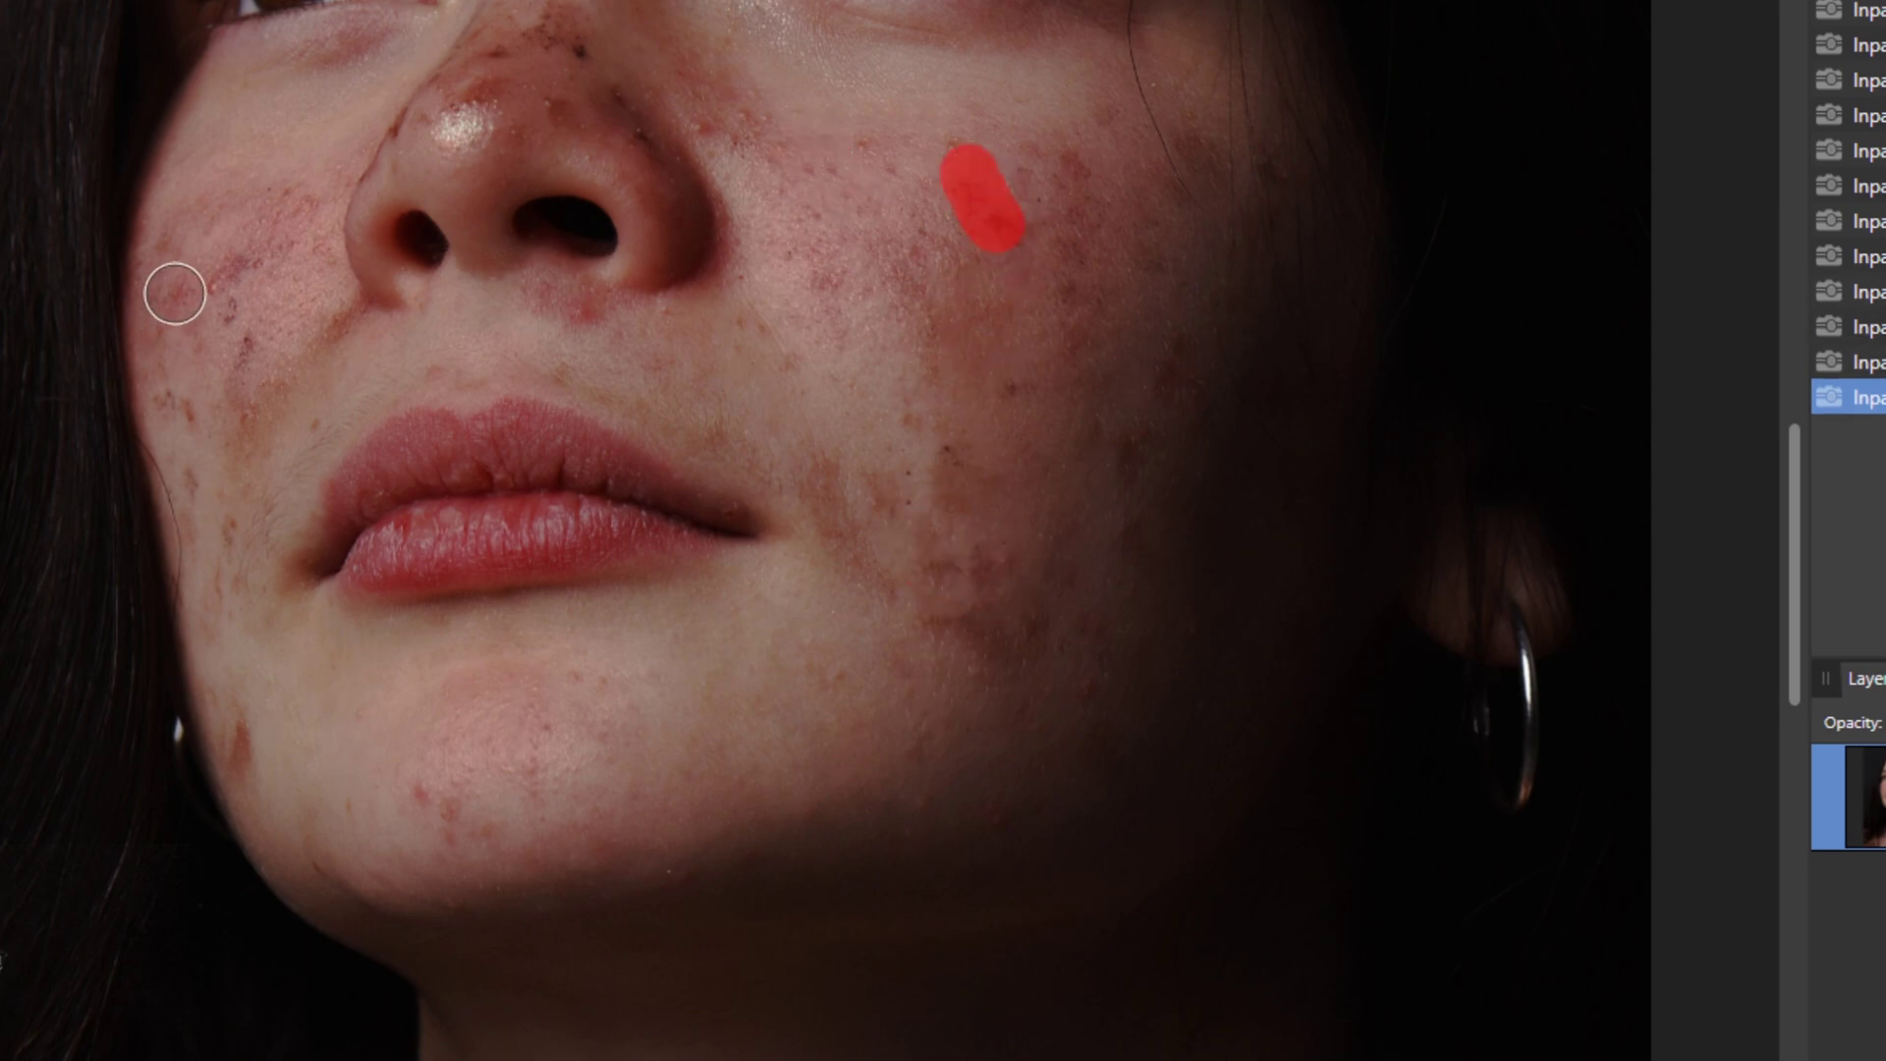
Inpaint the dark marks on the lit cheek and the brown spots running down to the jaw.
{"action": "left_click_drag", "start_coordinate": [228, 255], "coordinate": [231, 293]}
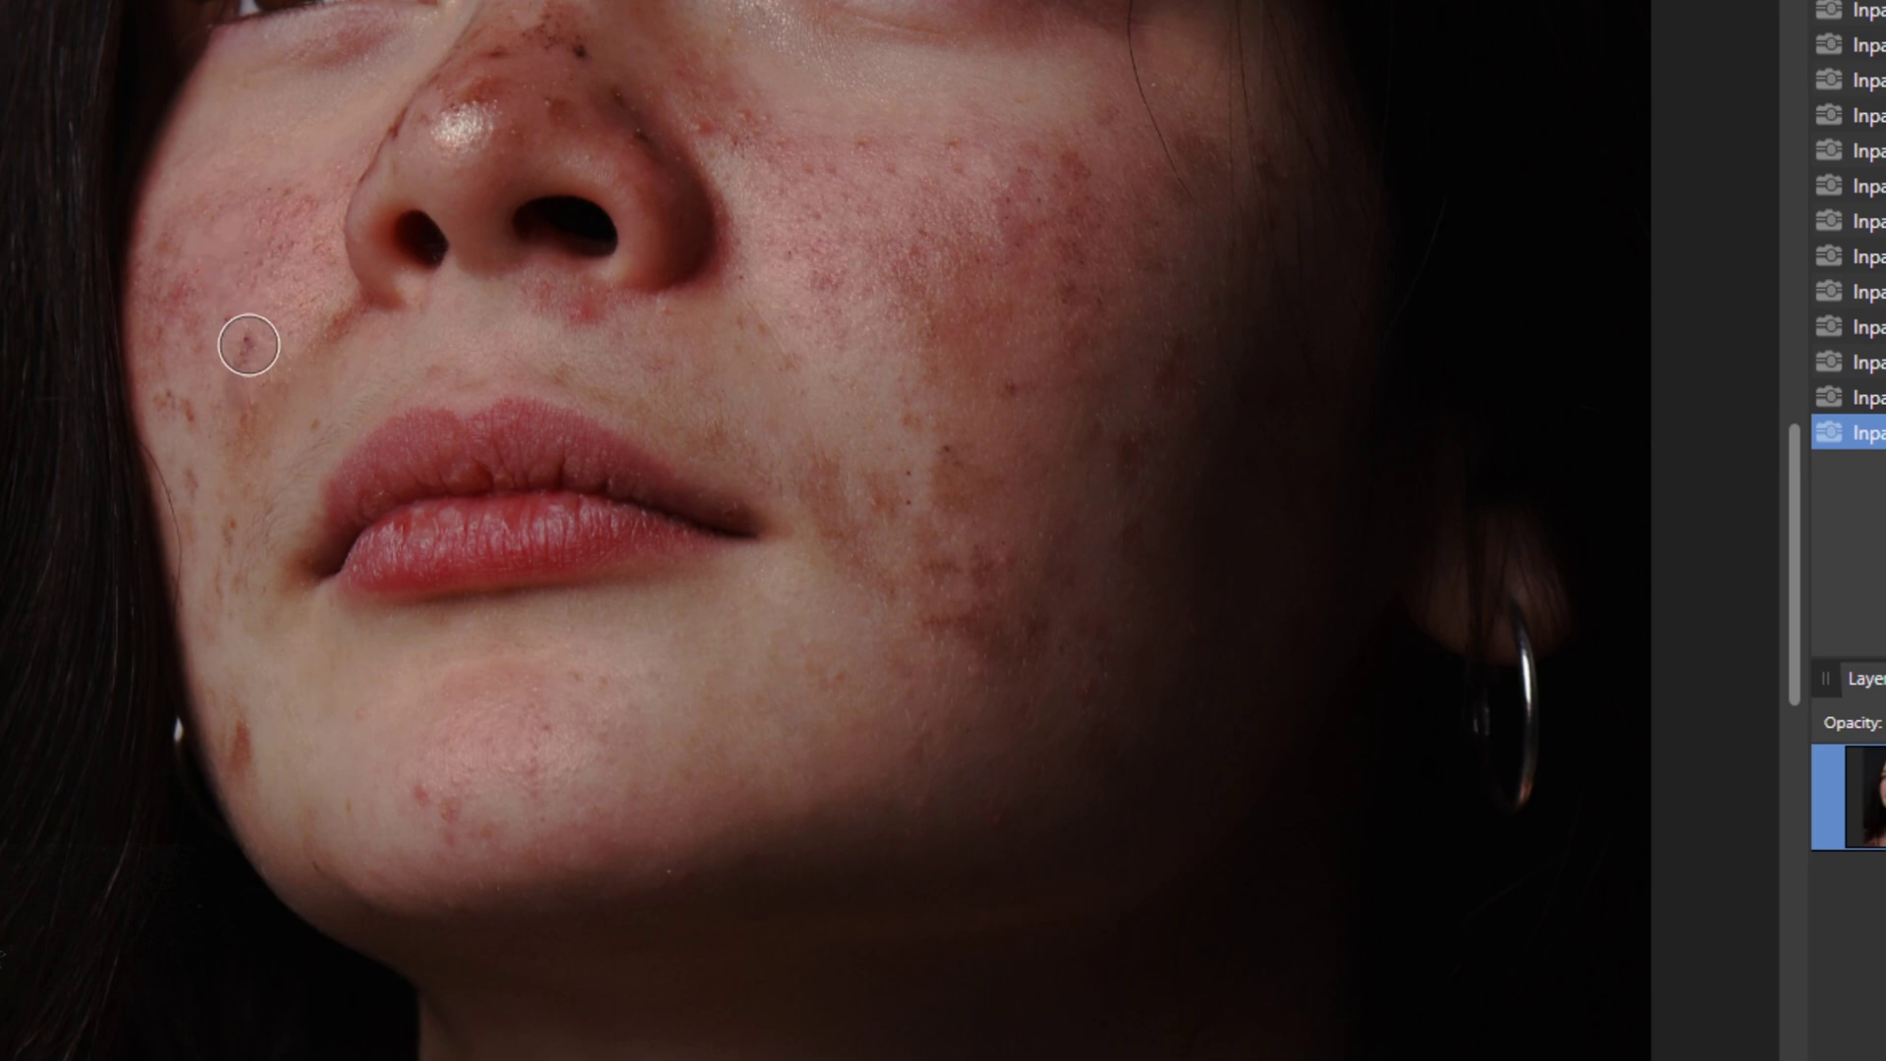
{"action": "left_click", "coordinate": [247, 334]}
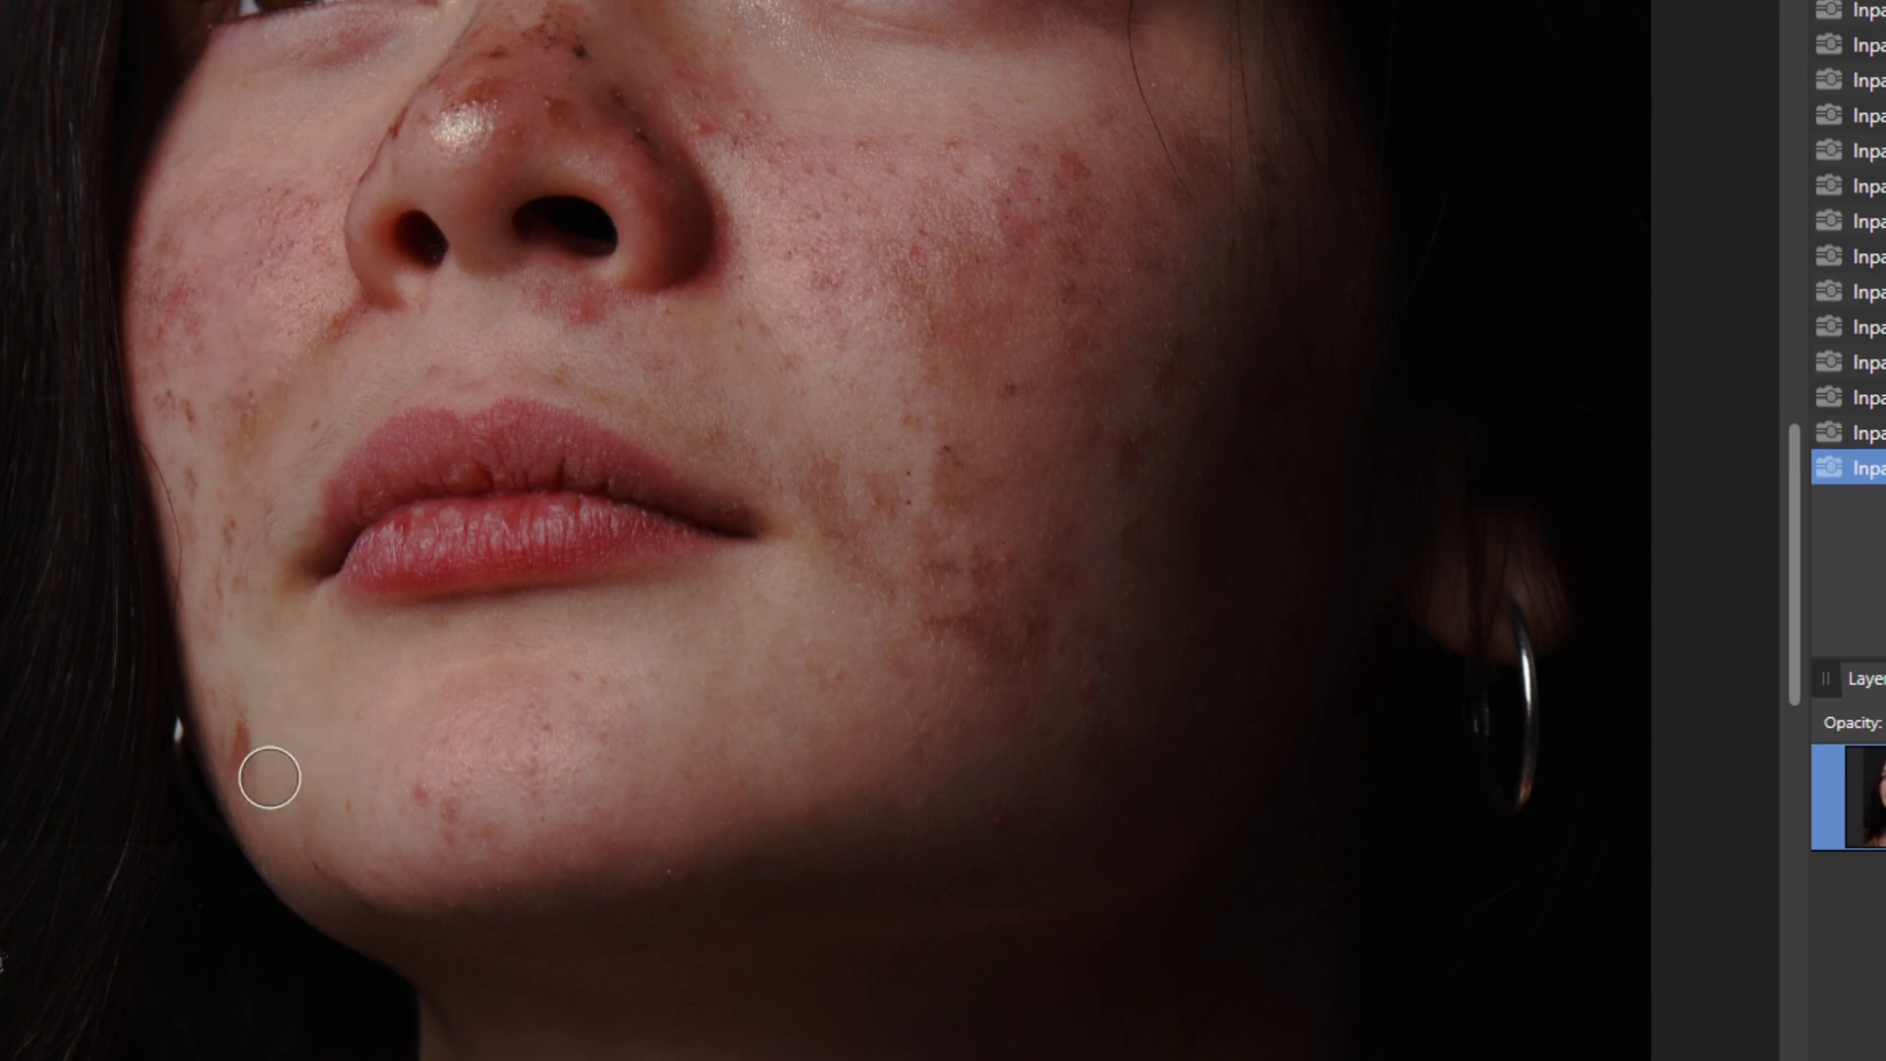
{"action": "left_click_drag", "start_coordinate": [236, 716], "coordinate": [245, 791]}
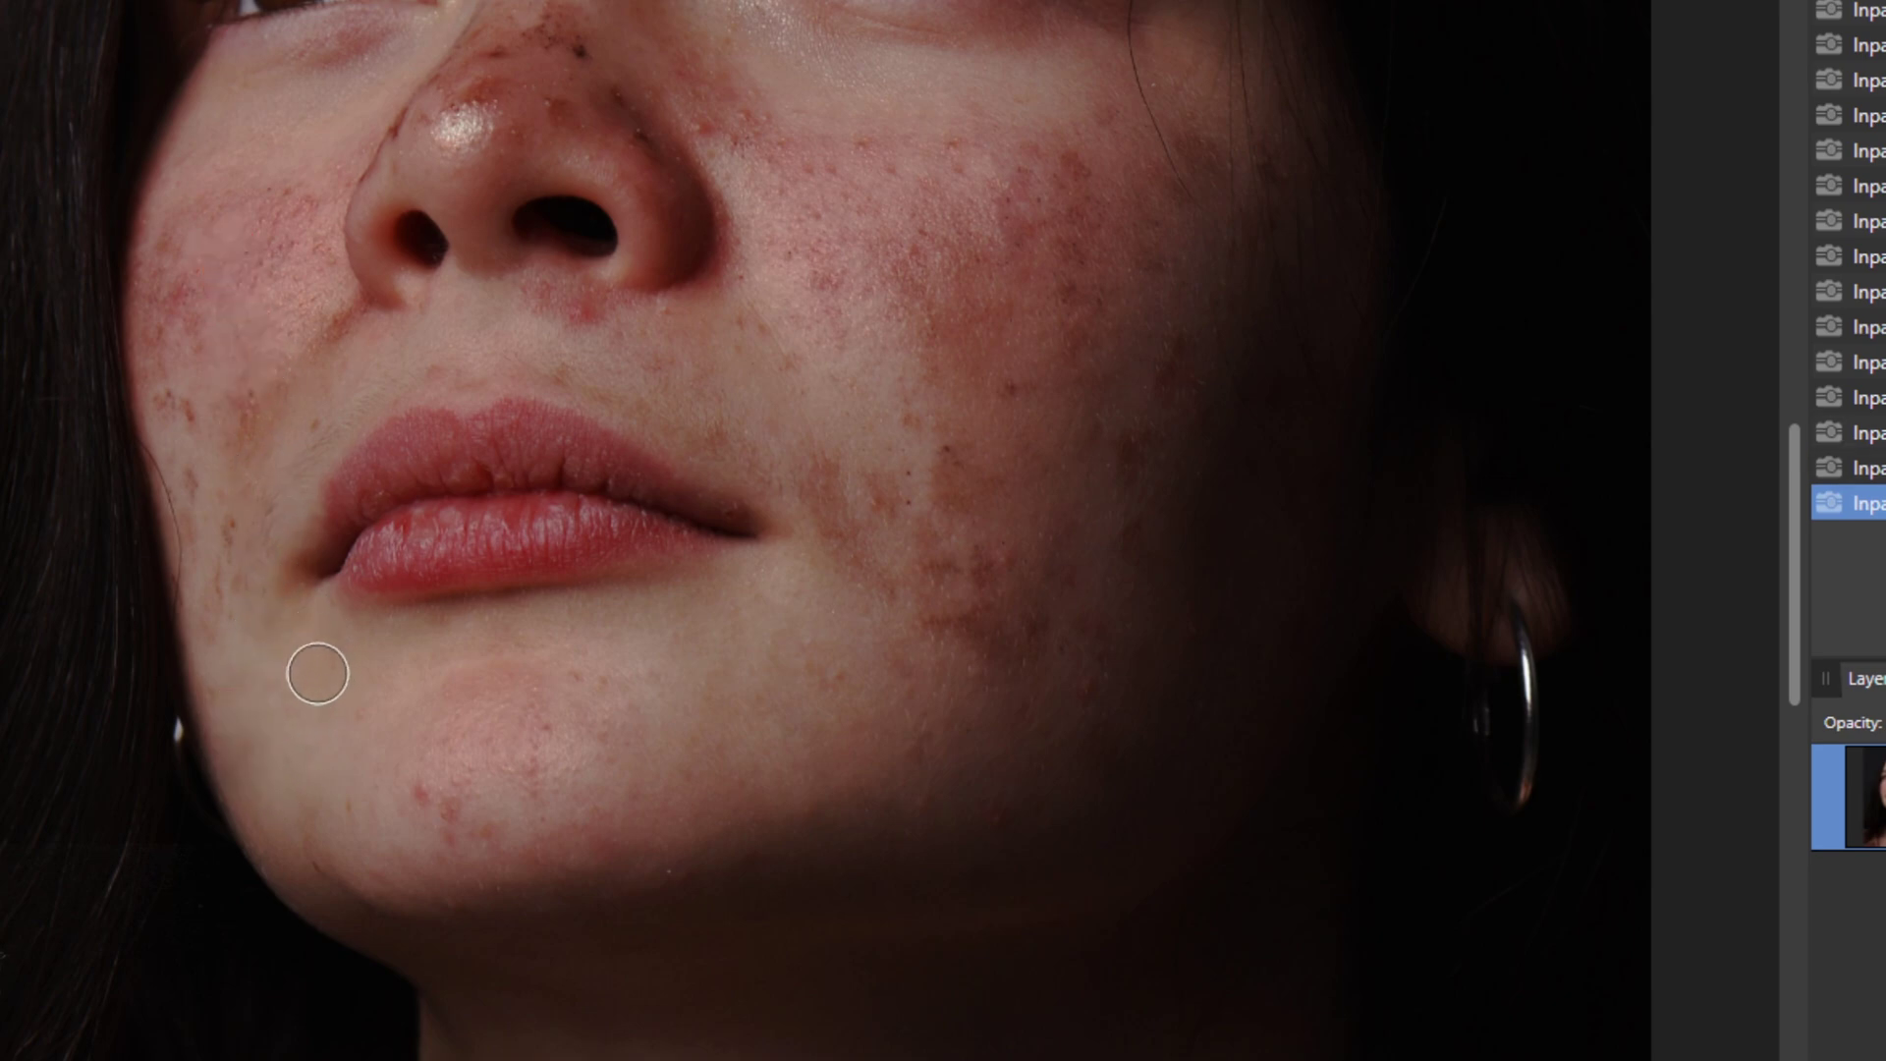
{"action": "left_click_drag", "start_coordinate": [239, 501], "coordinate": [218, 560]}
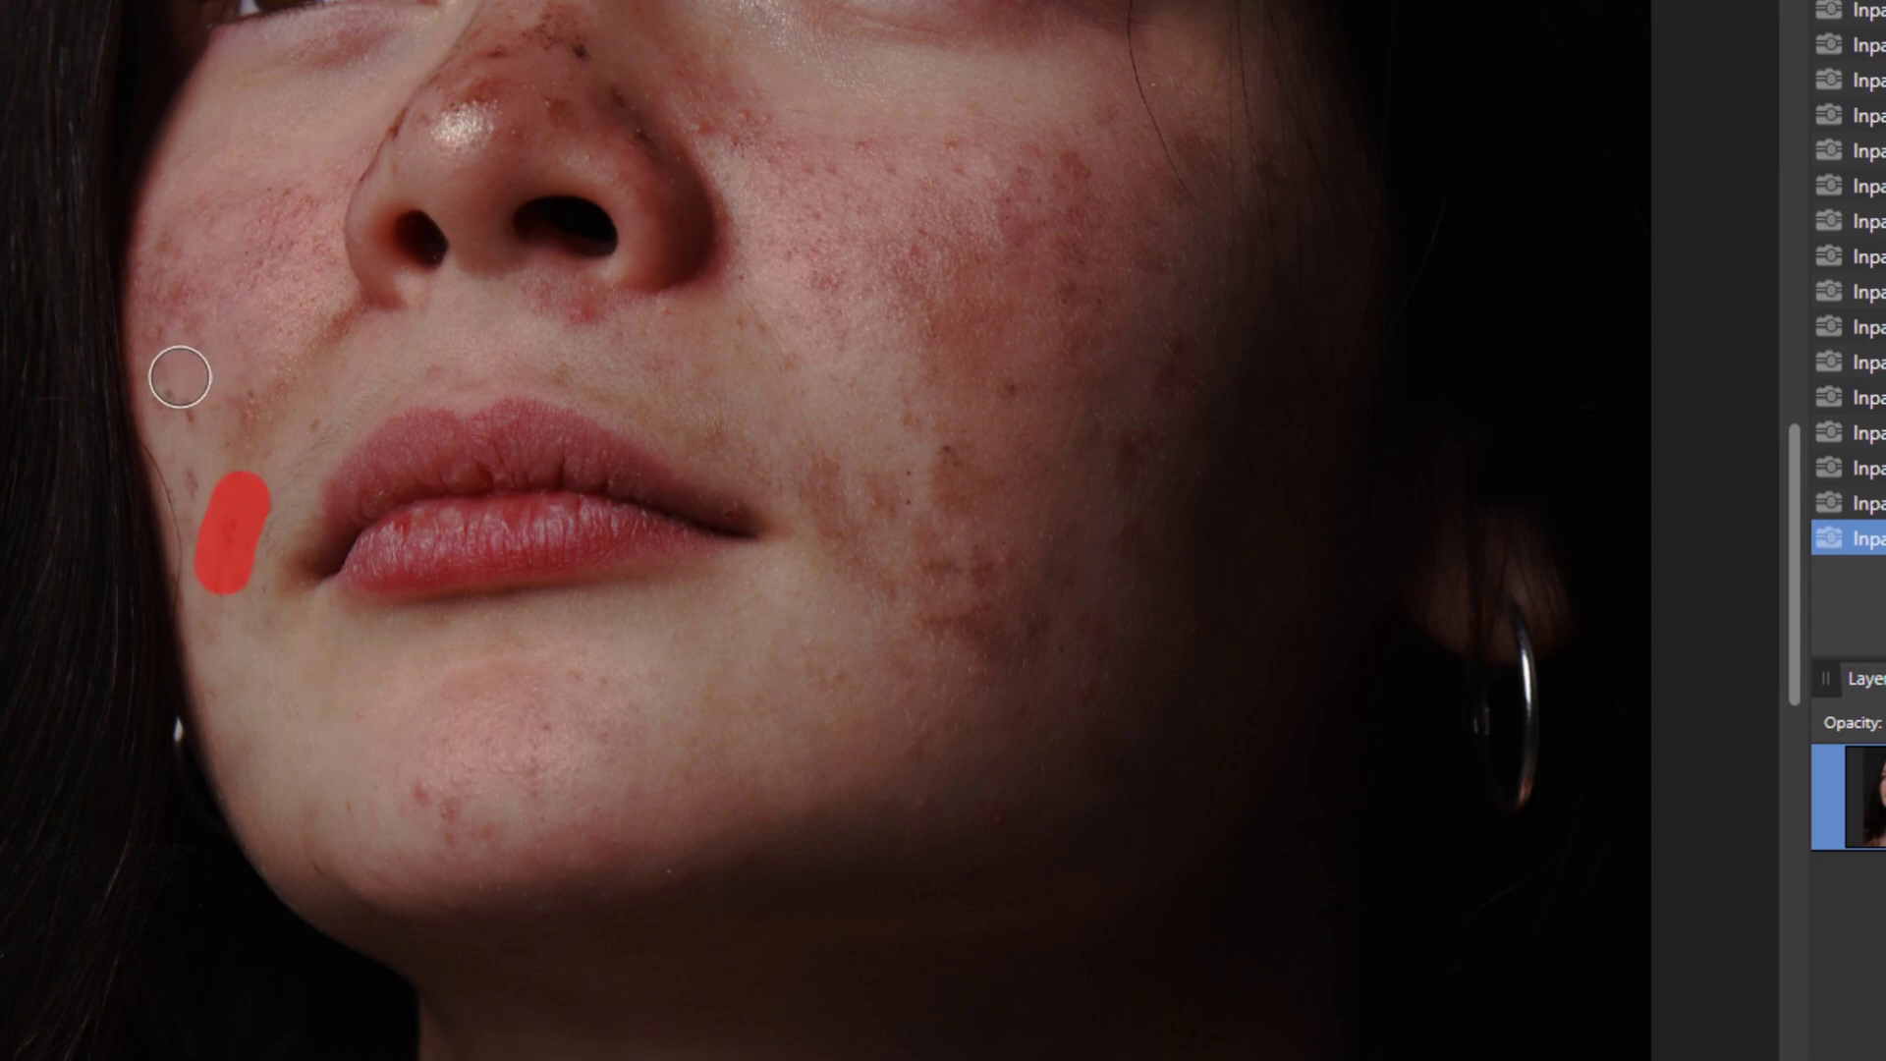
{"action": "left_click_drag", "start_coordinate": [178, 374], "coordinate": [188, 417]}
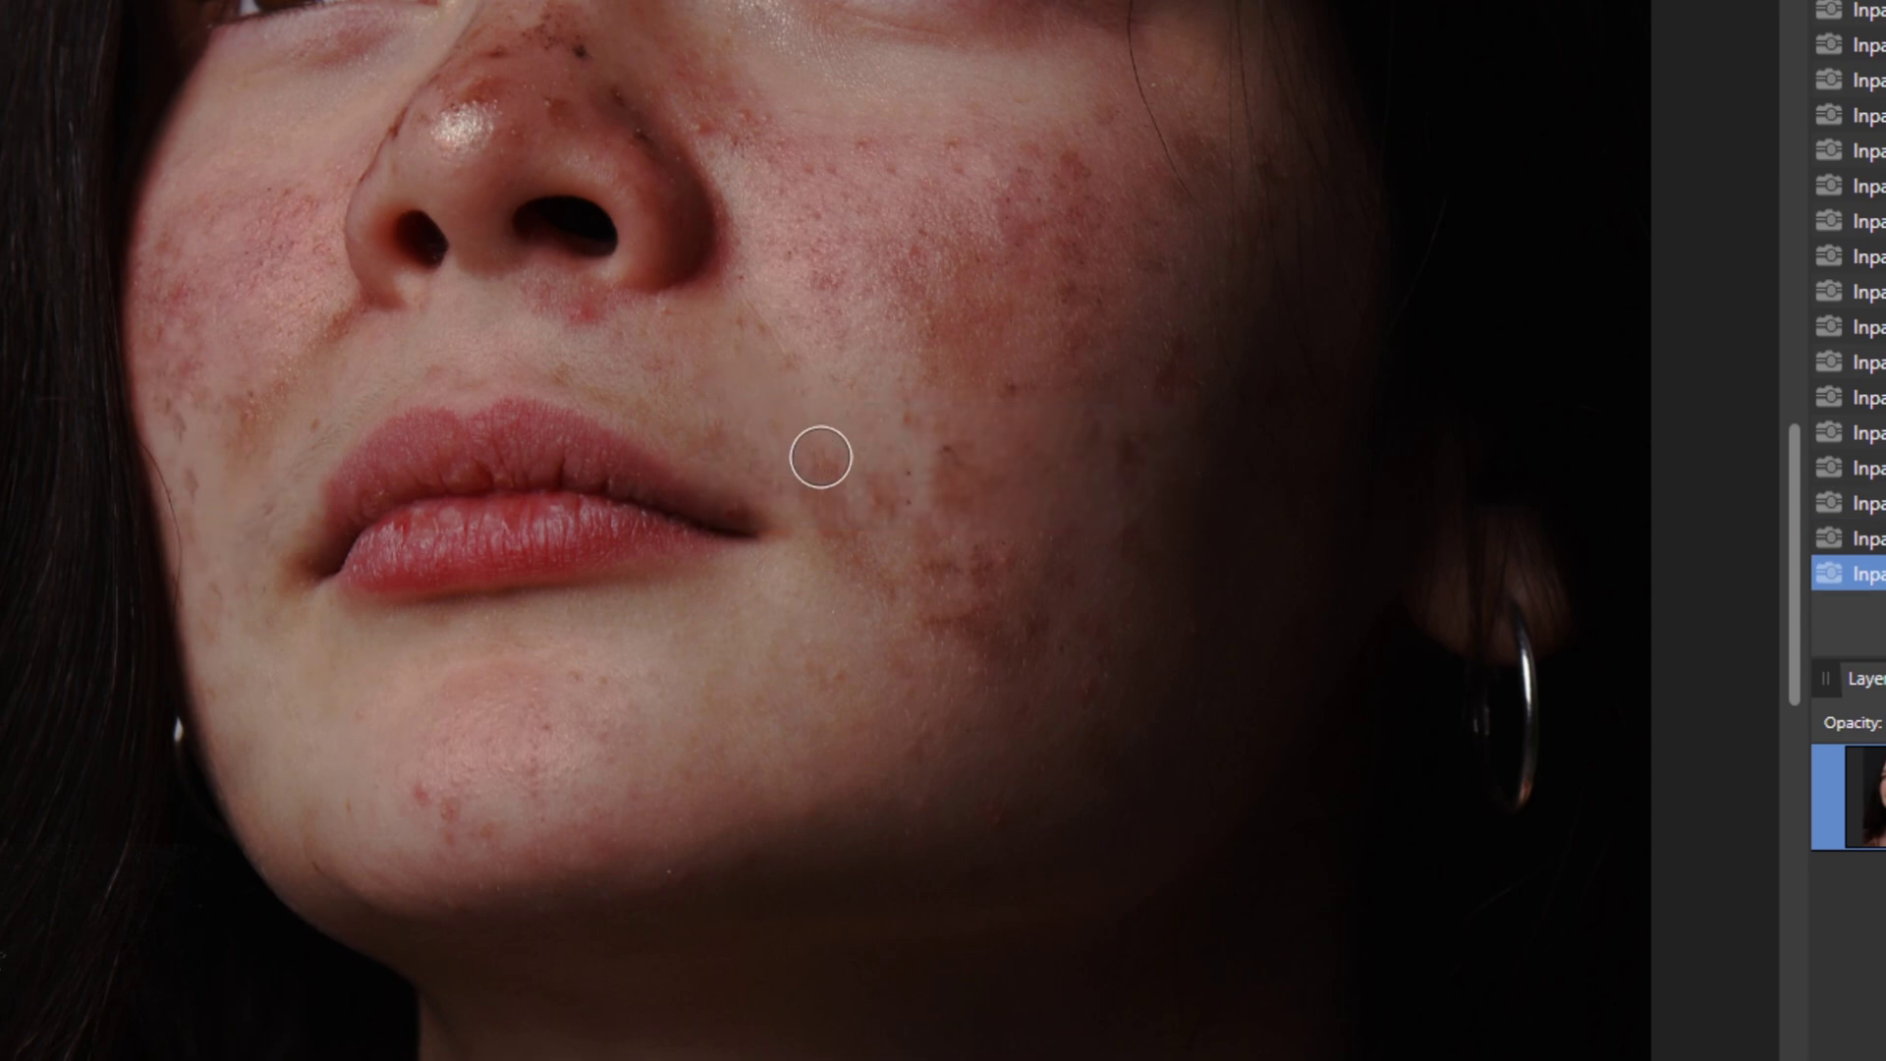
Inpaint the brown patches beside the mouth corner on the shaded cheek and switch to the Healing Brush Tool.
{"action": "mouse_move", "coordinate": [833, 462]}
{"action": "left_mouse_down"}
{"action": "mouse_move", "coordinate": [887, 538]}
{"action": "mouse_move", "coordinate": [1087, 665]}
{"action": "left_mouse_up"}
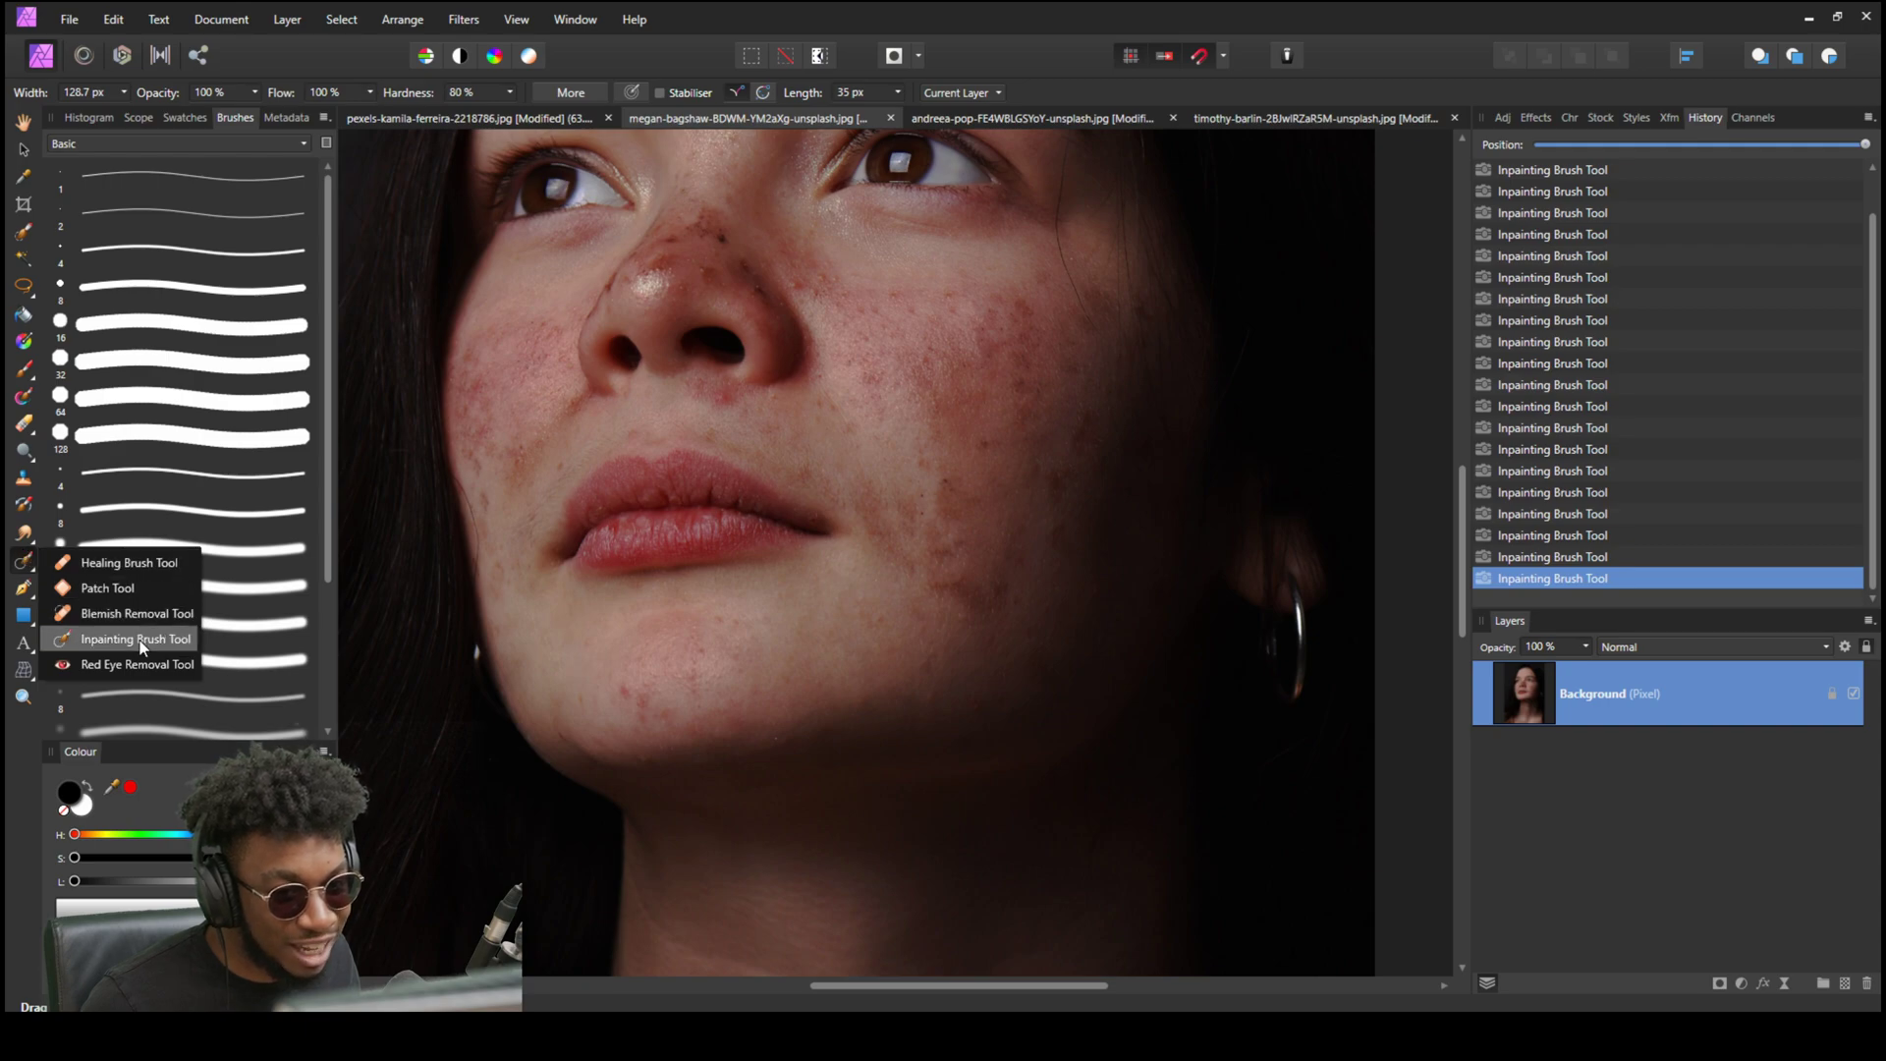
{"action": "left_click", "coordinate": [127, 562]}
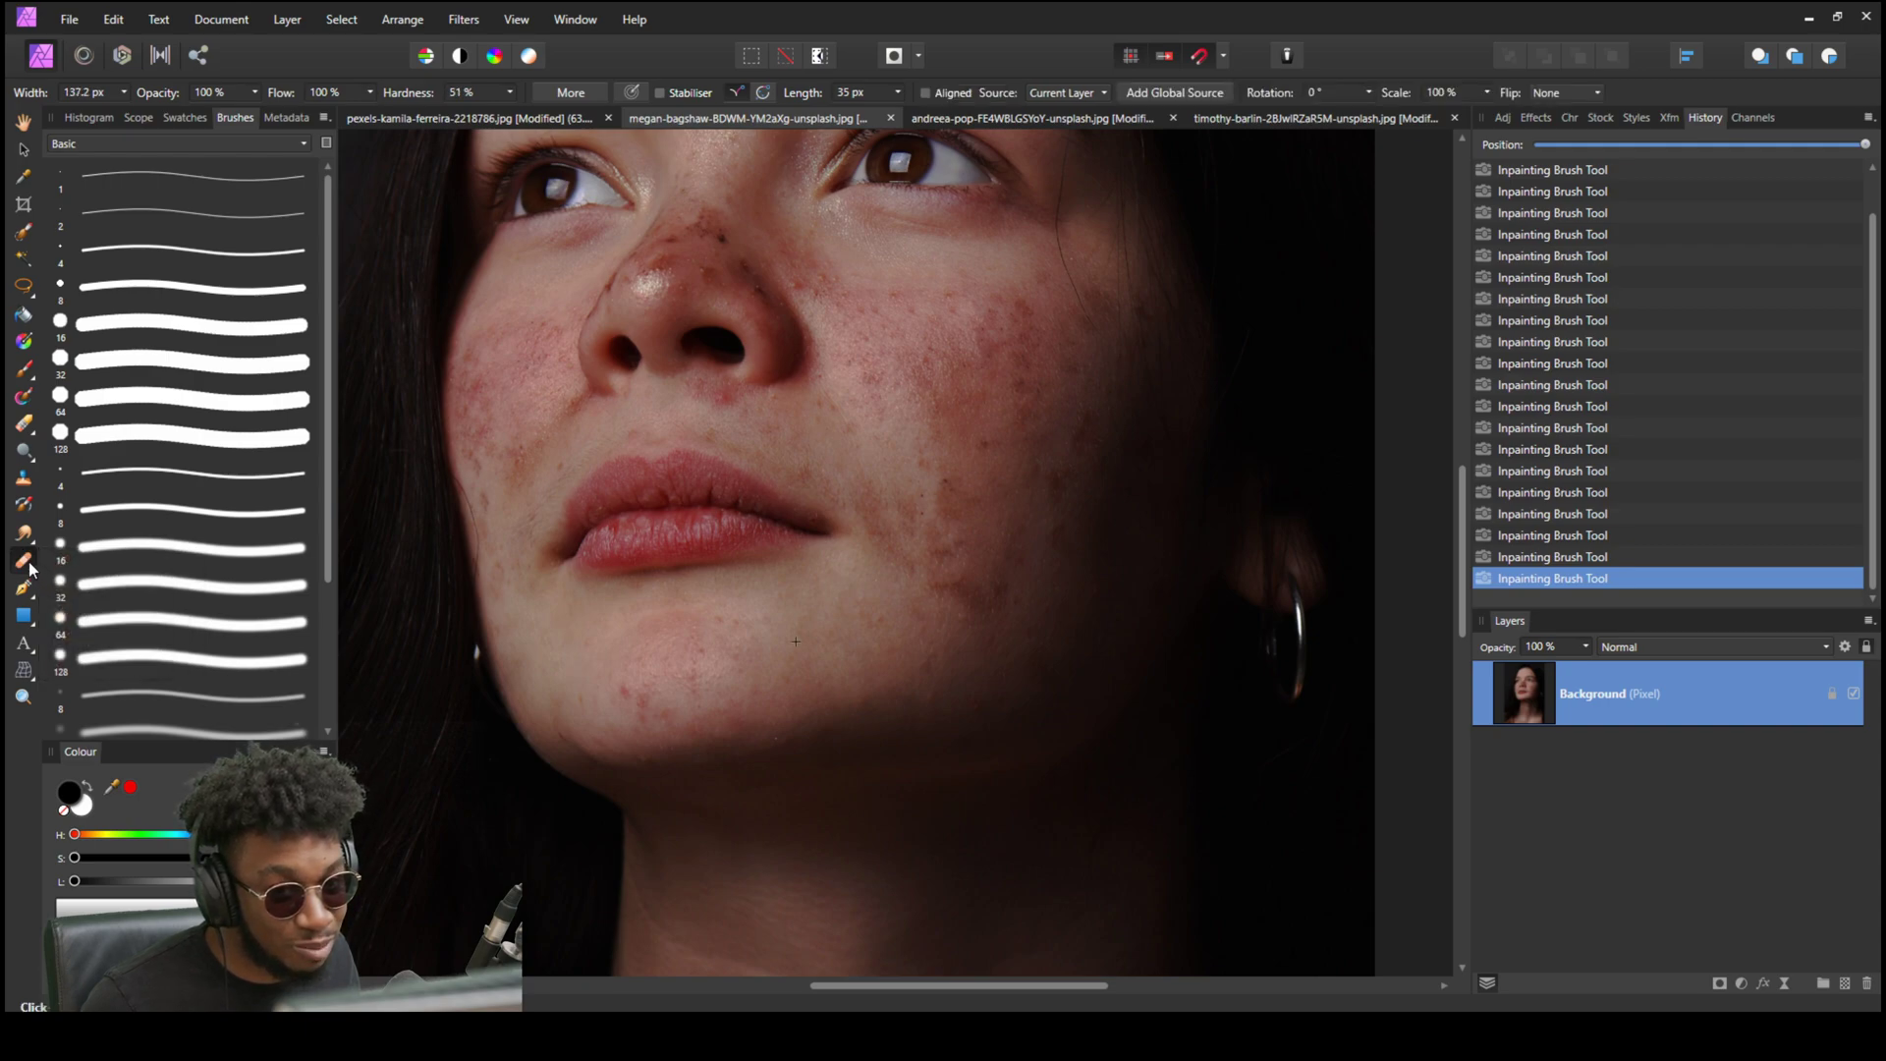
Switch to the Inpainting Brush Tool and inpaint the dark marks on the tip and shaded side of the nose.
{"action": "left_click", "coordinate": [30, 565]}
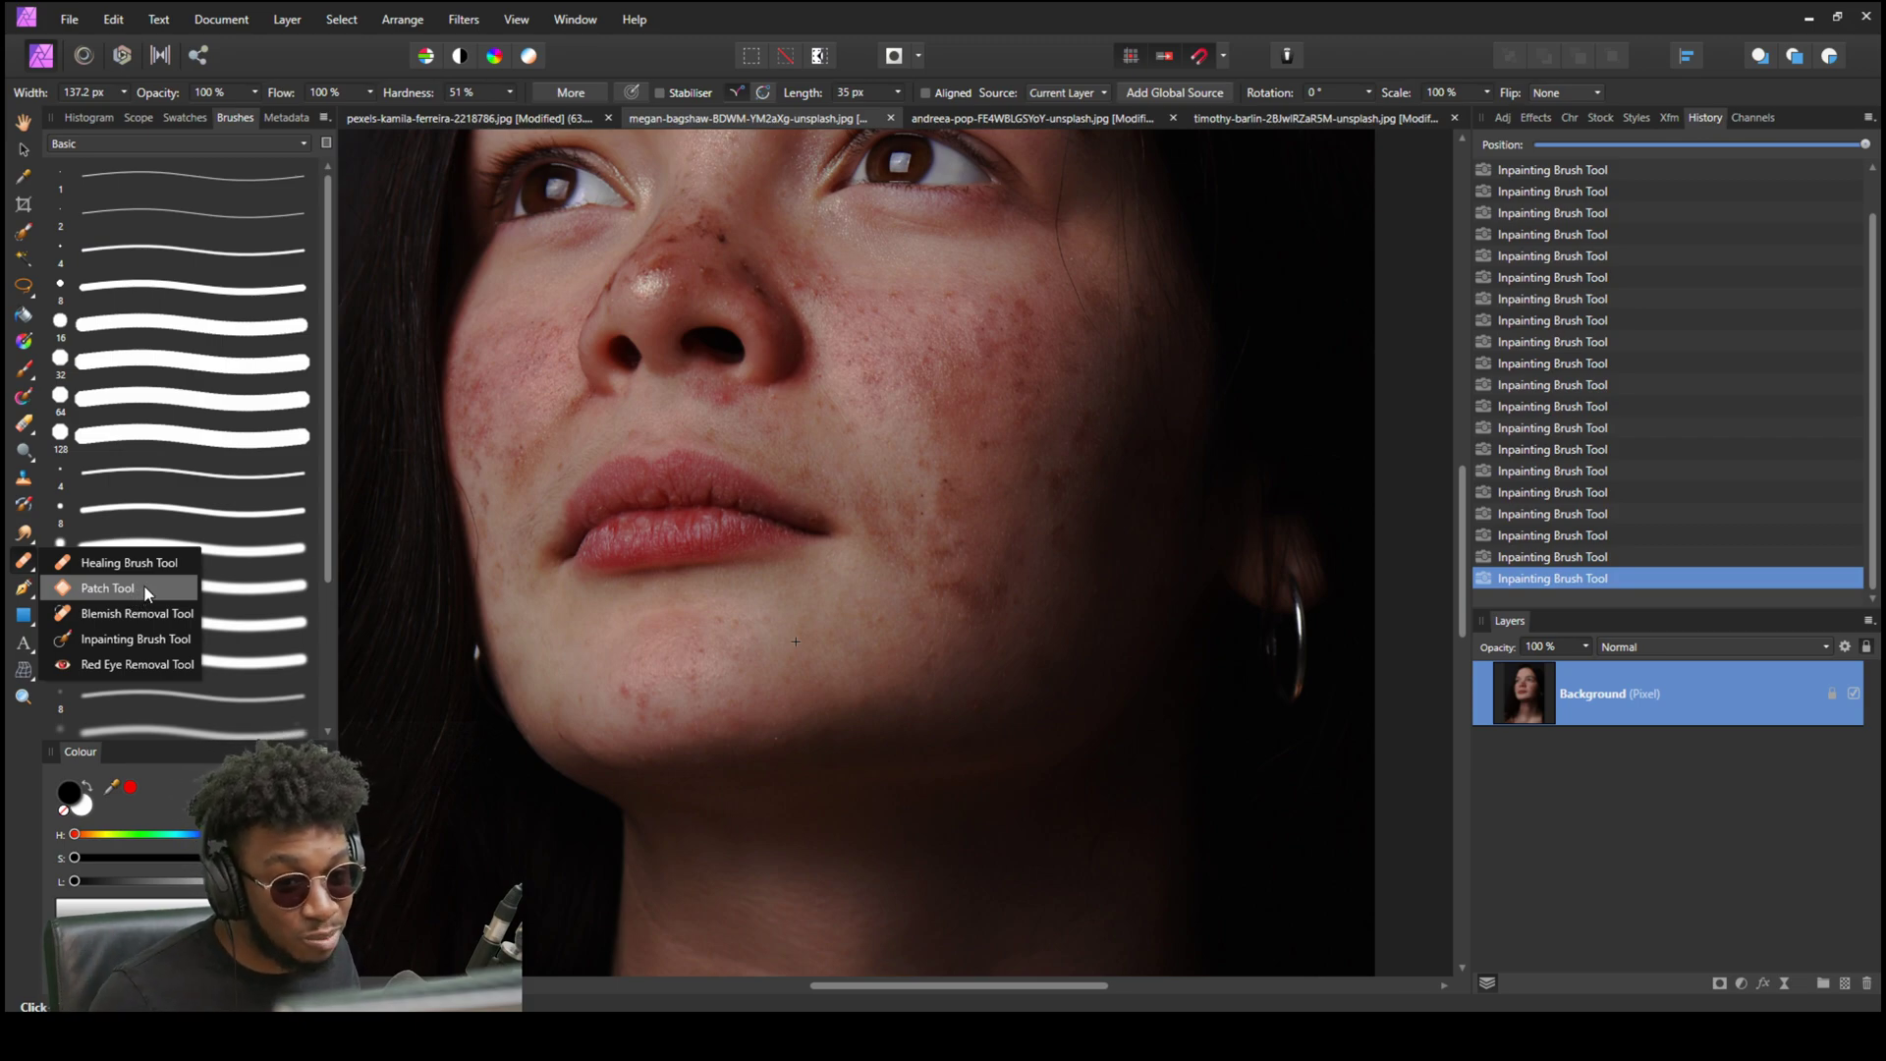
{"action": "left_click", "coordinate": [132, 638]}
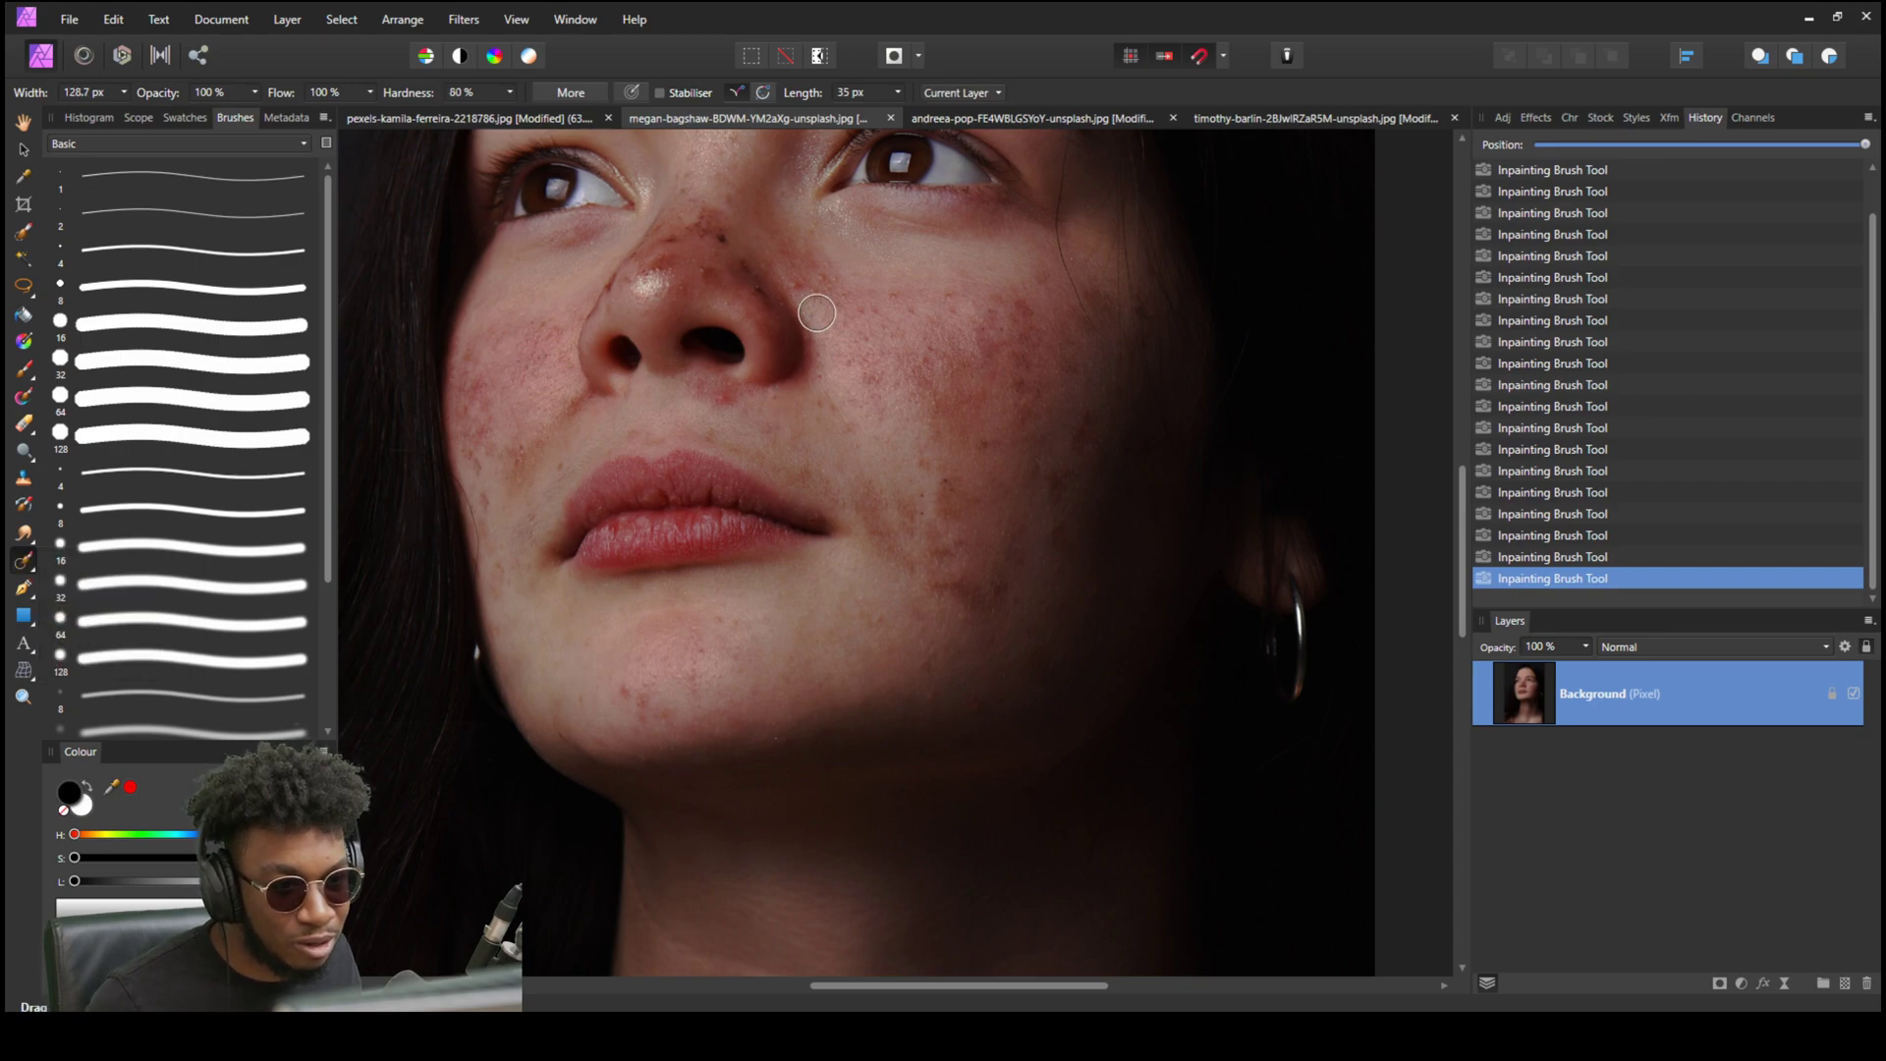
{"action": "mouse_move", "coordinate": [702, 209]}
{"action": "left_mouse_down"}
{"action": "mouse_move", "coordinate": [680, 240]}
{"action": "mouse_move", "coordinate": [720, 229]}
{"action": "left_mouse_up"}
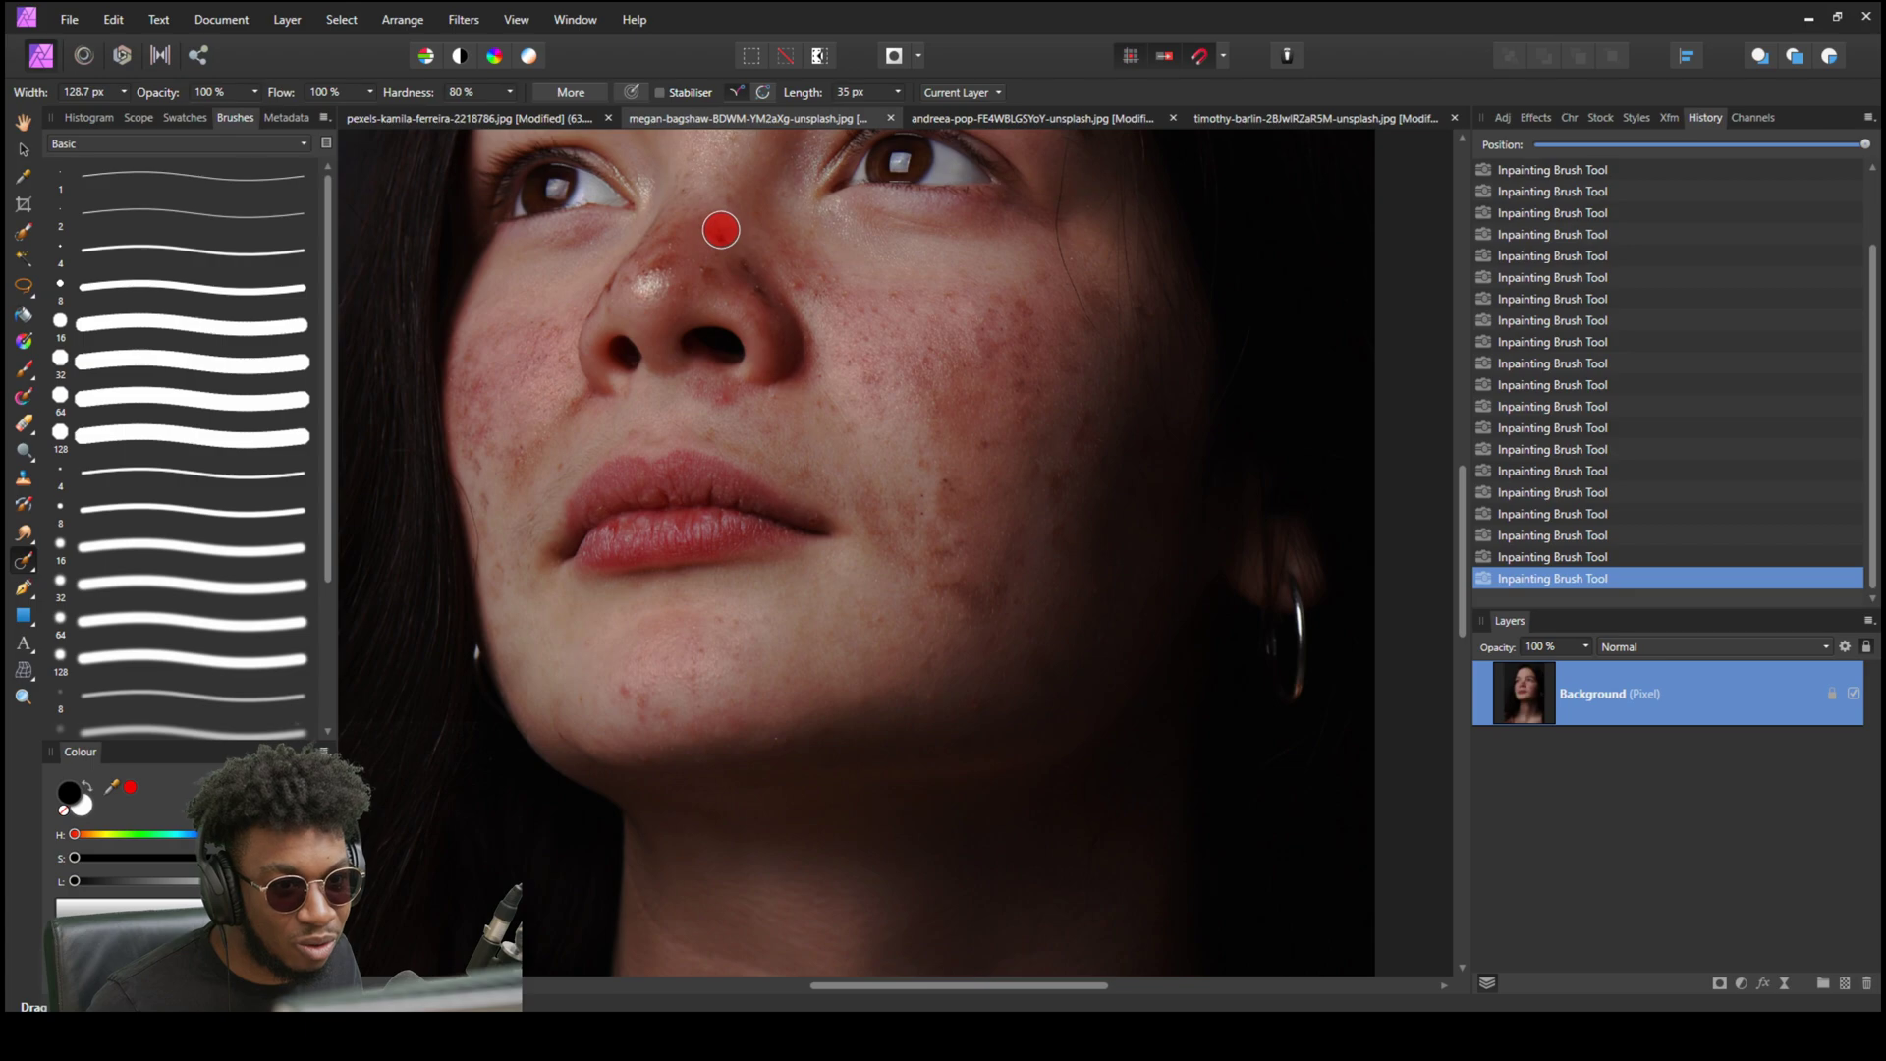
{"action": "scroll", "coordinate": [687, 257], "scroll_direction": "up", "scroll_amount": 5}
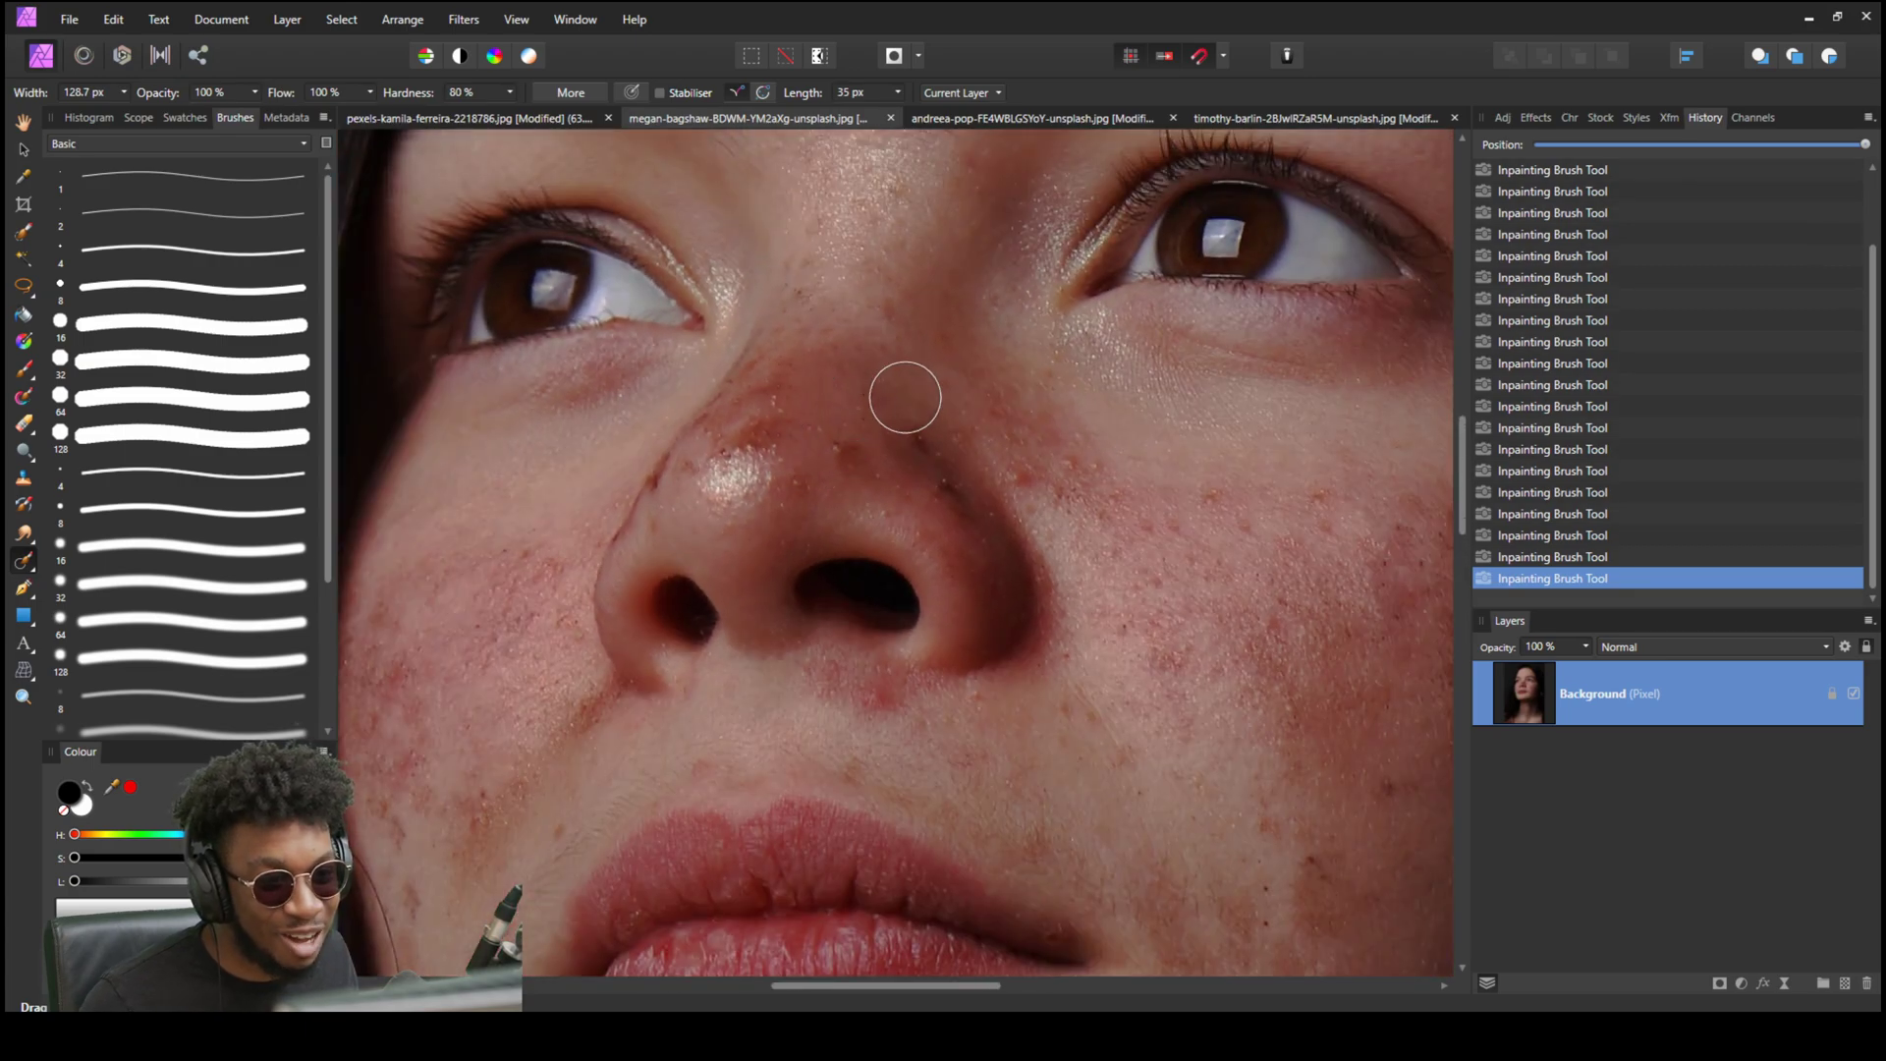
{"action": "left_click_drag", "start_coordinate": [905, 397], "coordinate": [949, 473]}
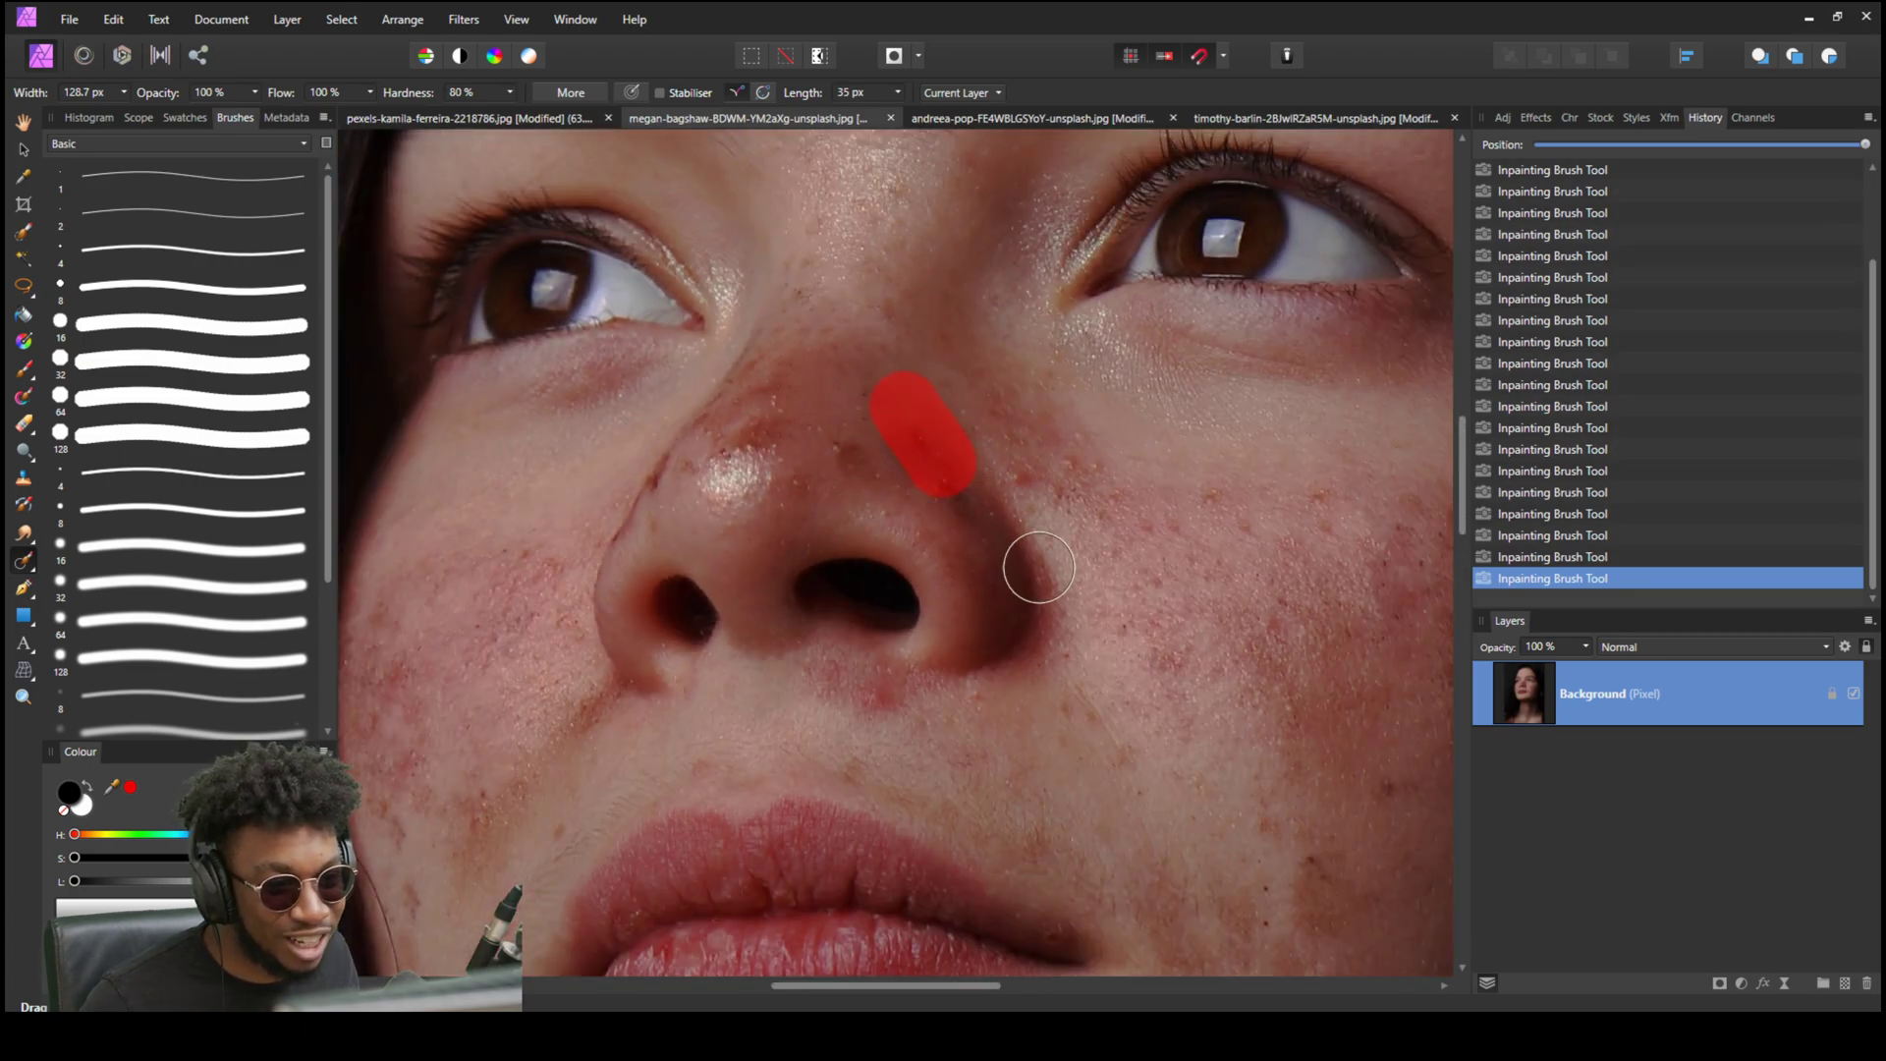
Try to inpaint the red marks on the lit side of the nose tip, undoing the first stroke and repainting the area.
{"action": "left_click_drag", "start_coordinate": [728, 389], "coordinate": [758, 466]}
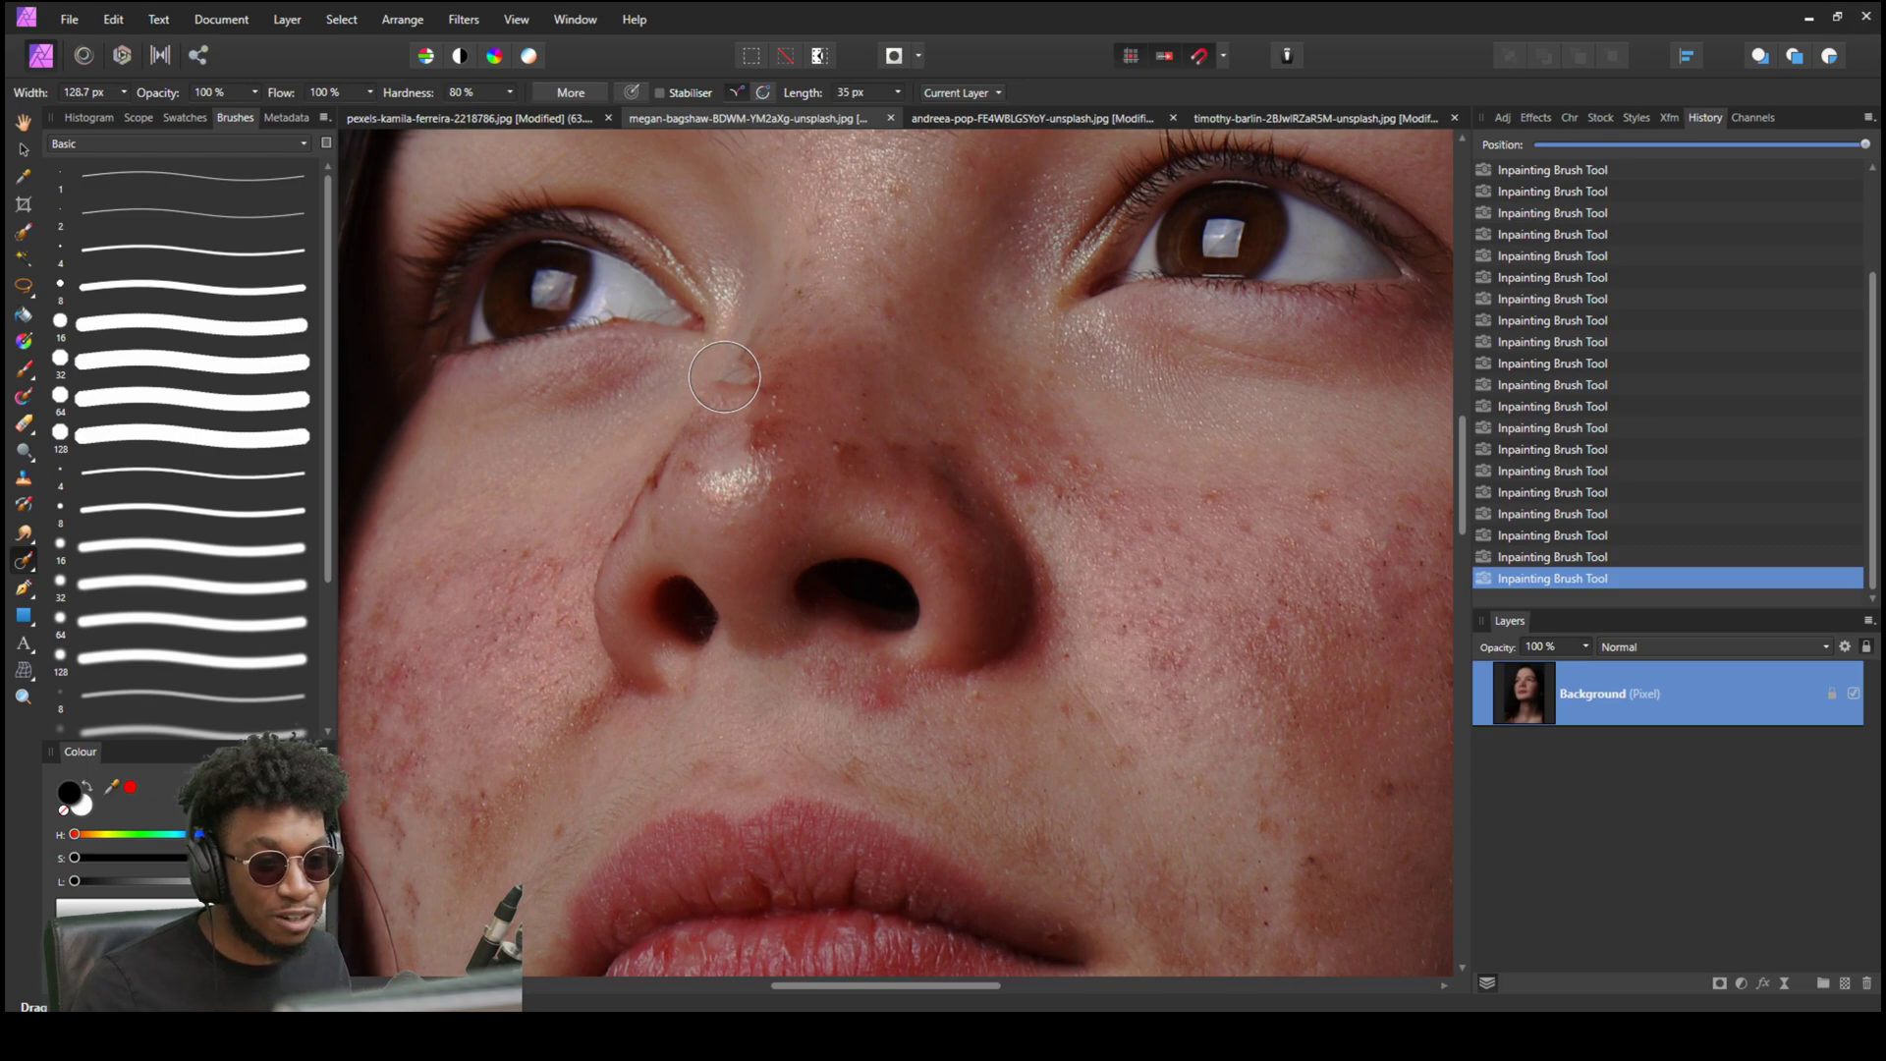
{"action": "key", "text": "ctrl+z"}
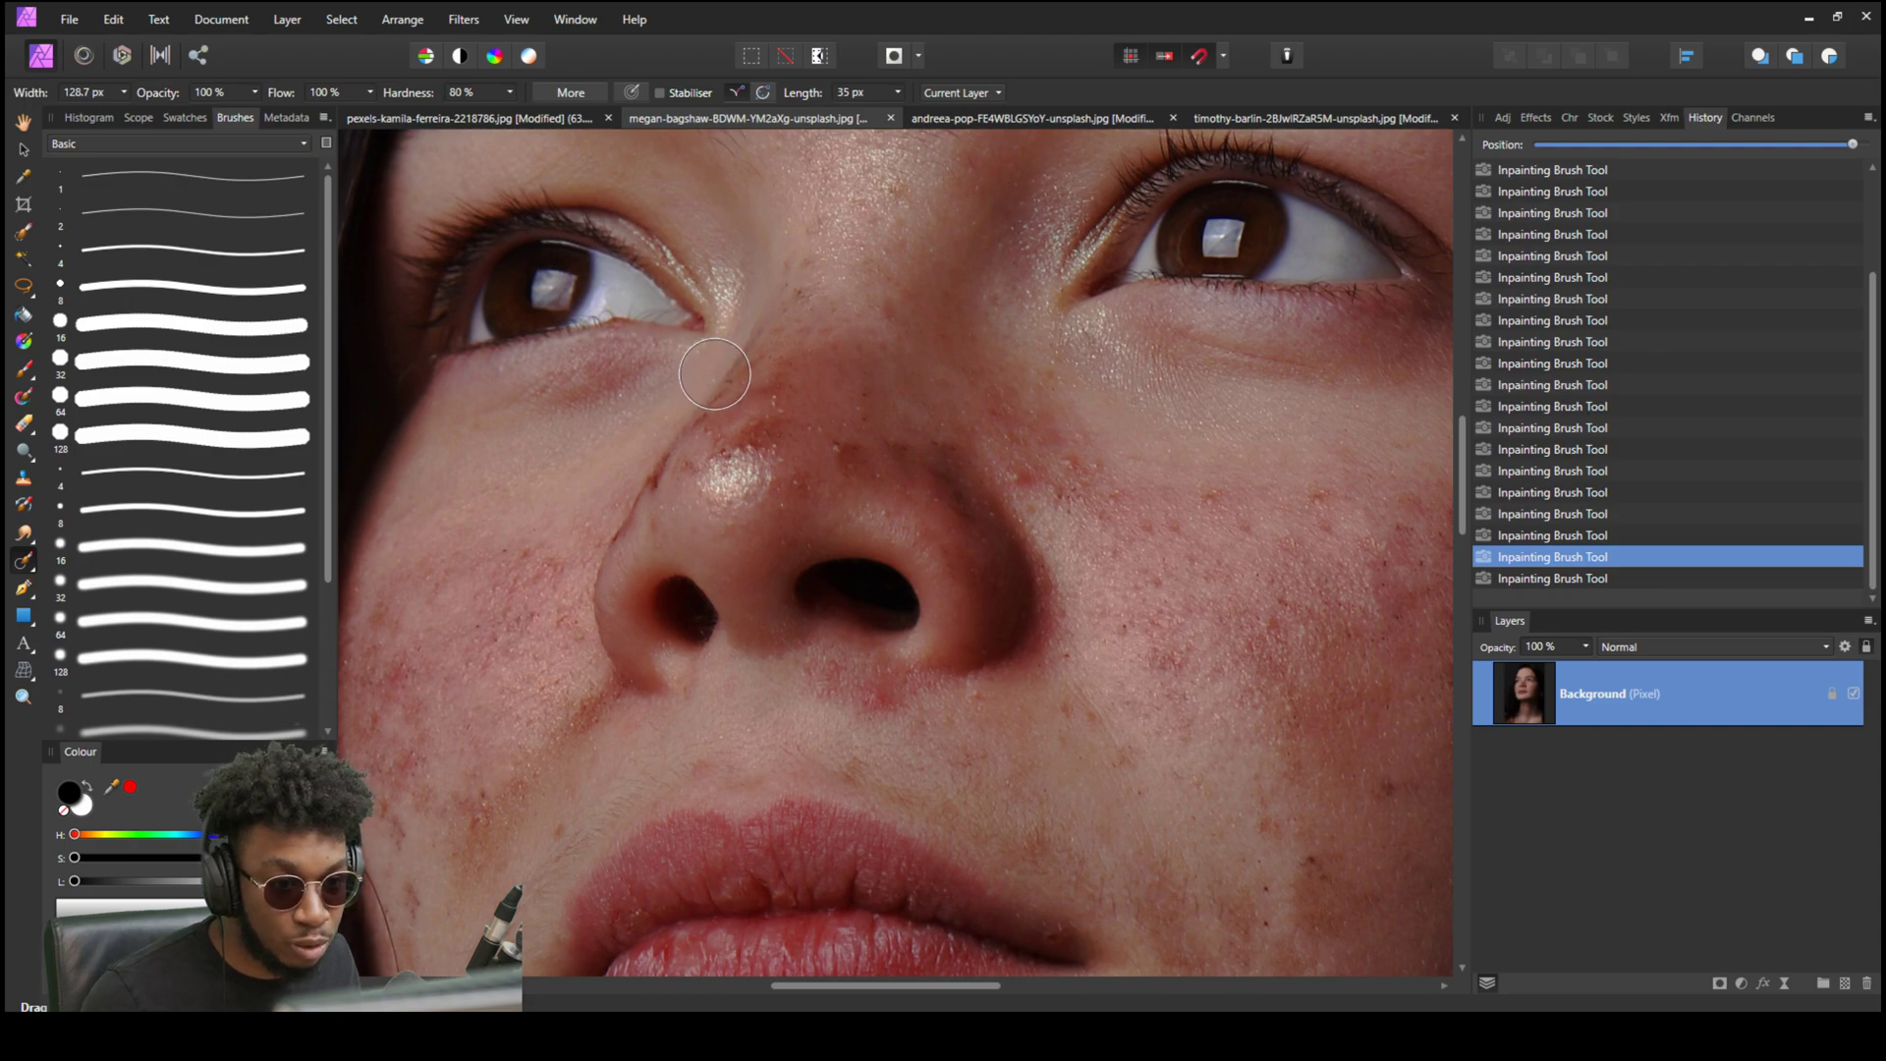
{"action": "left_click_drag", "start_coordinate": [714, 373], "coordinate": [726, 457]}
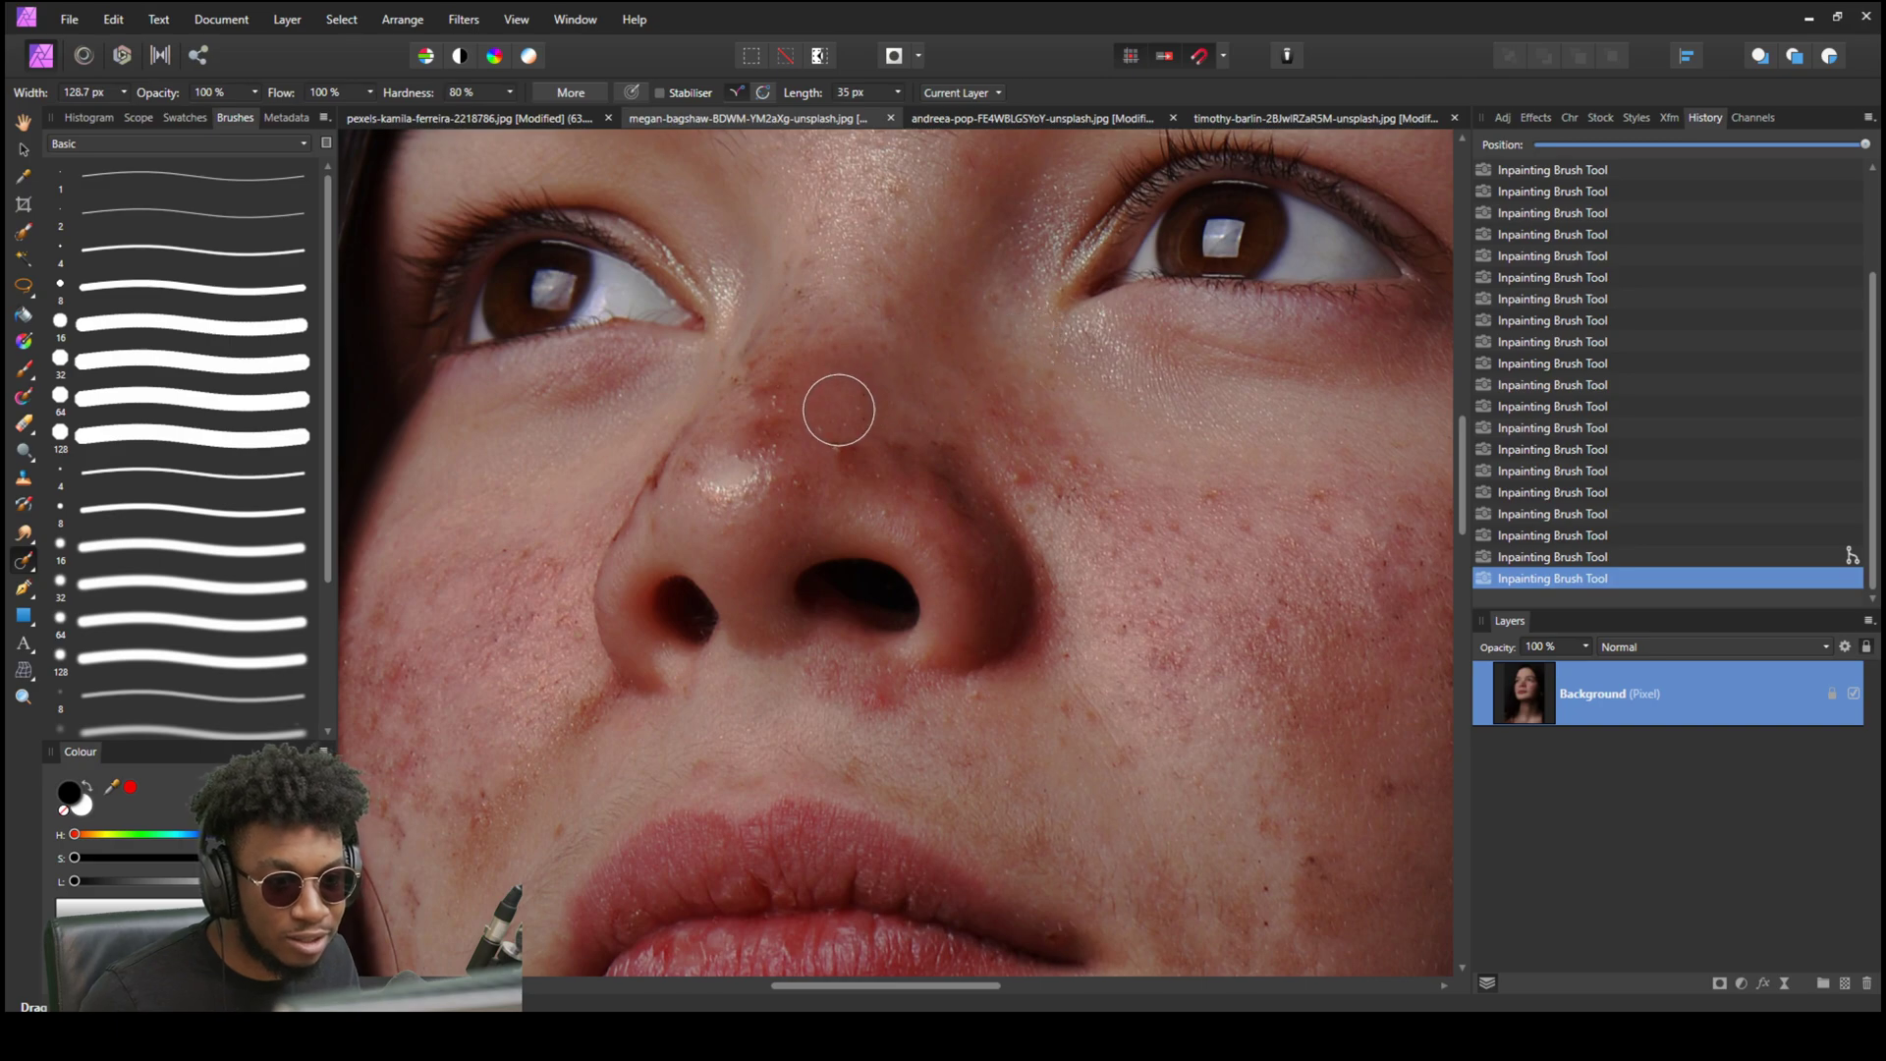
{"action": "left_click_drag", "start_coordinate": [837, 410], "coordinate": [993, 403]}
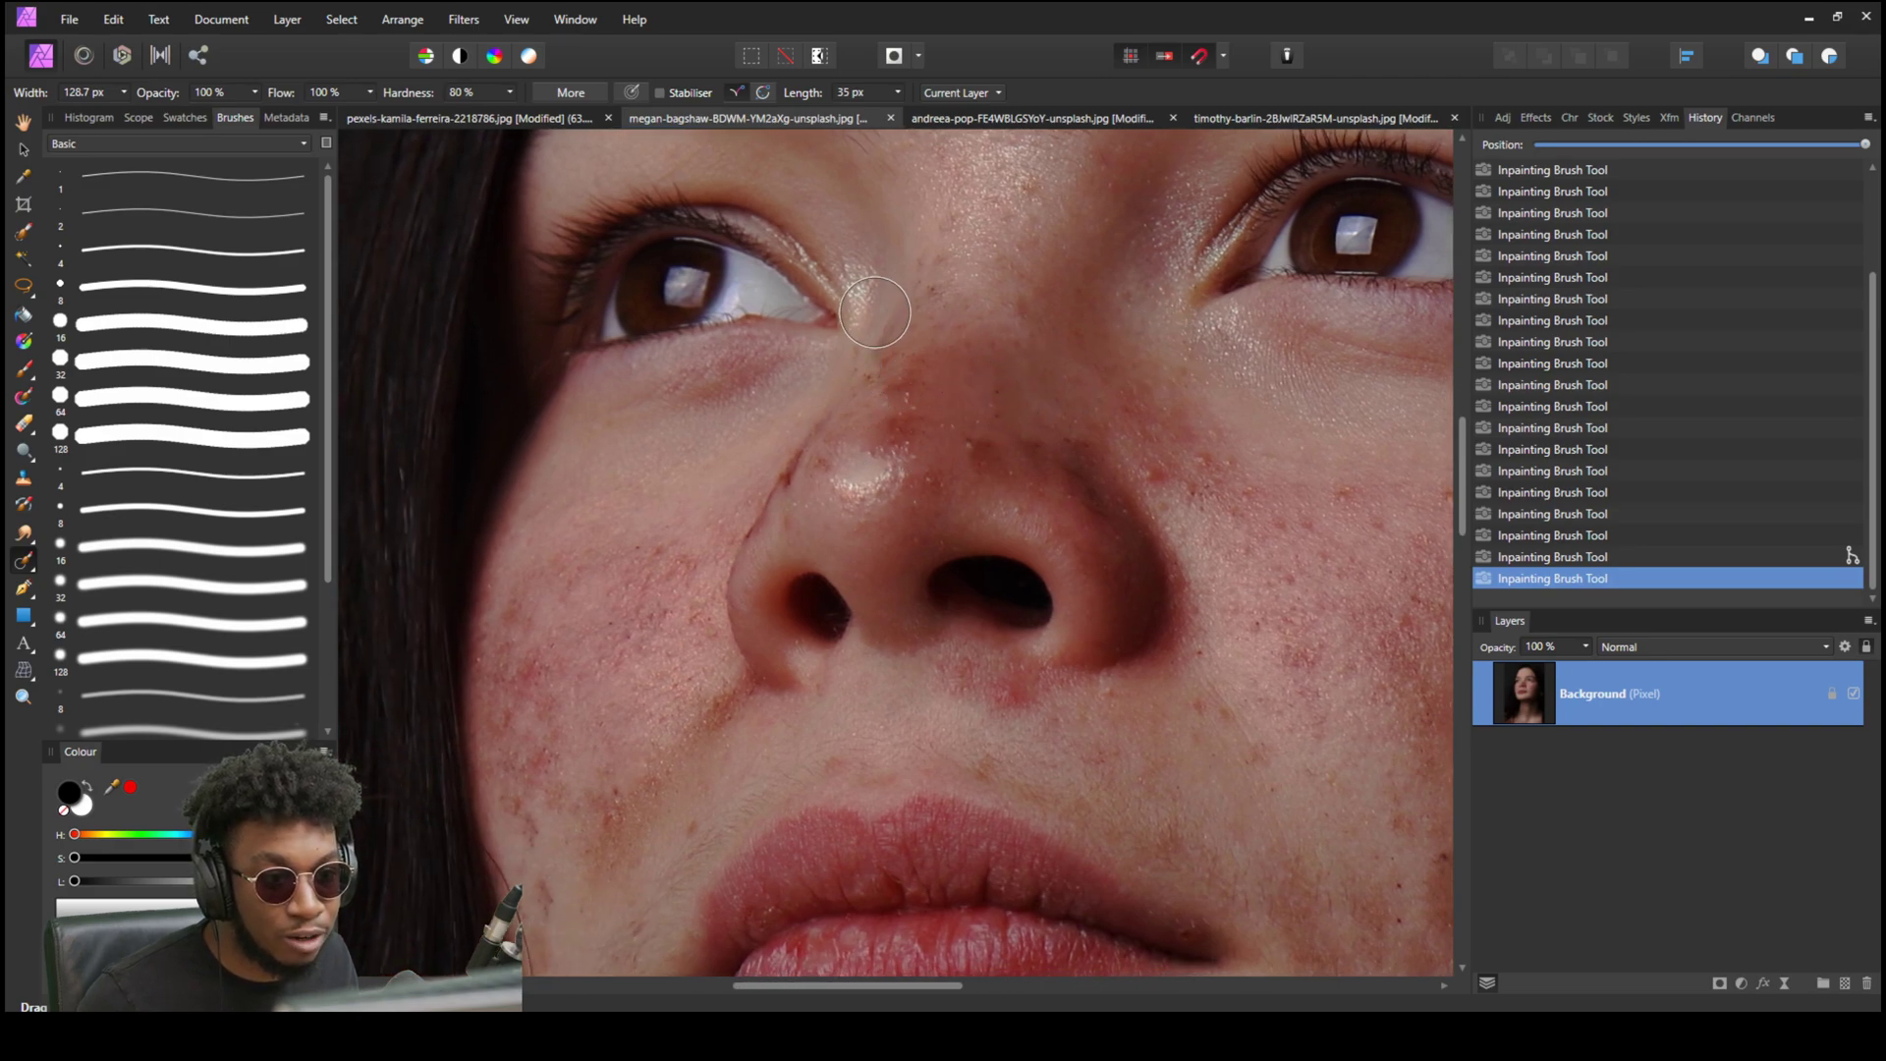
Compare the nose with and without the last inpainting stroke in the wider portrait and leave that stroke undone.
{"action": "scroll", "coordinate": [1134, 476], "scroll_direction": "down", "scroll_amount": 3}
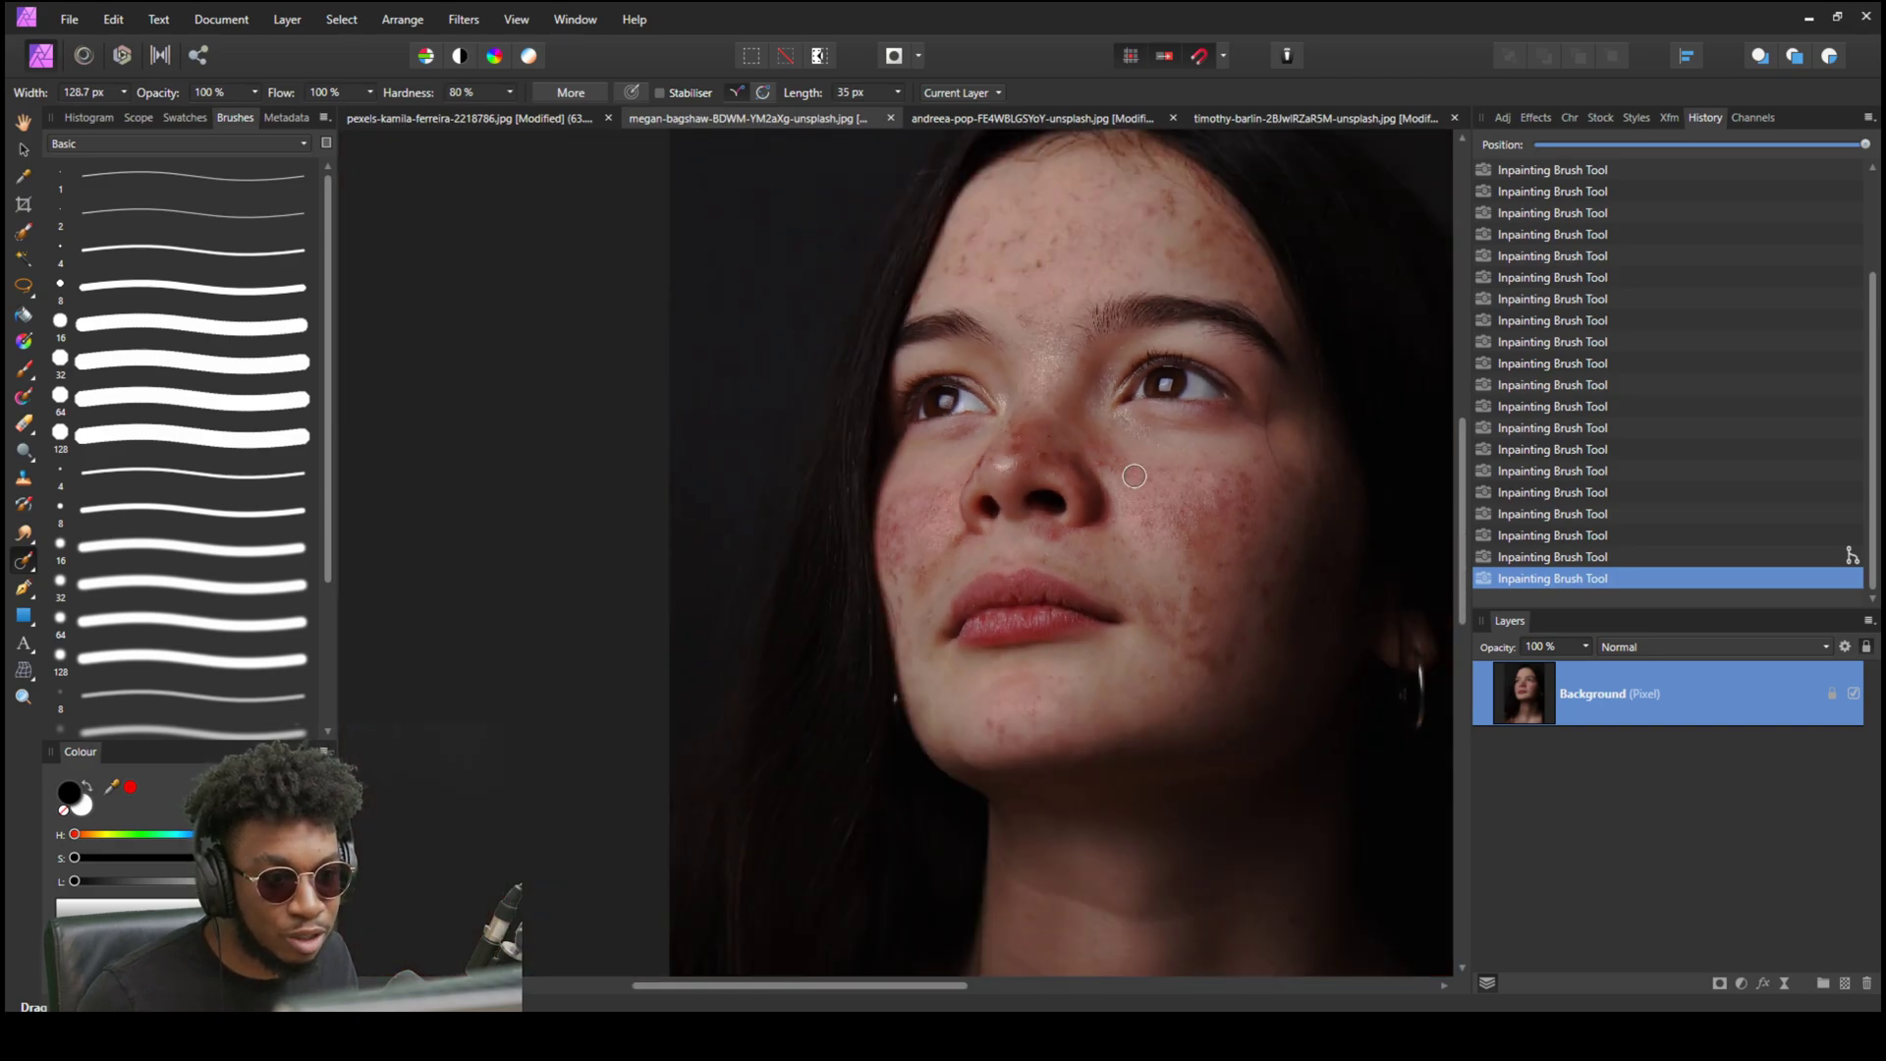
{"action": "scroll", "coordinate": [1134, 476], "scroll_direction": "down", "scroll_amount": 2}
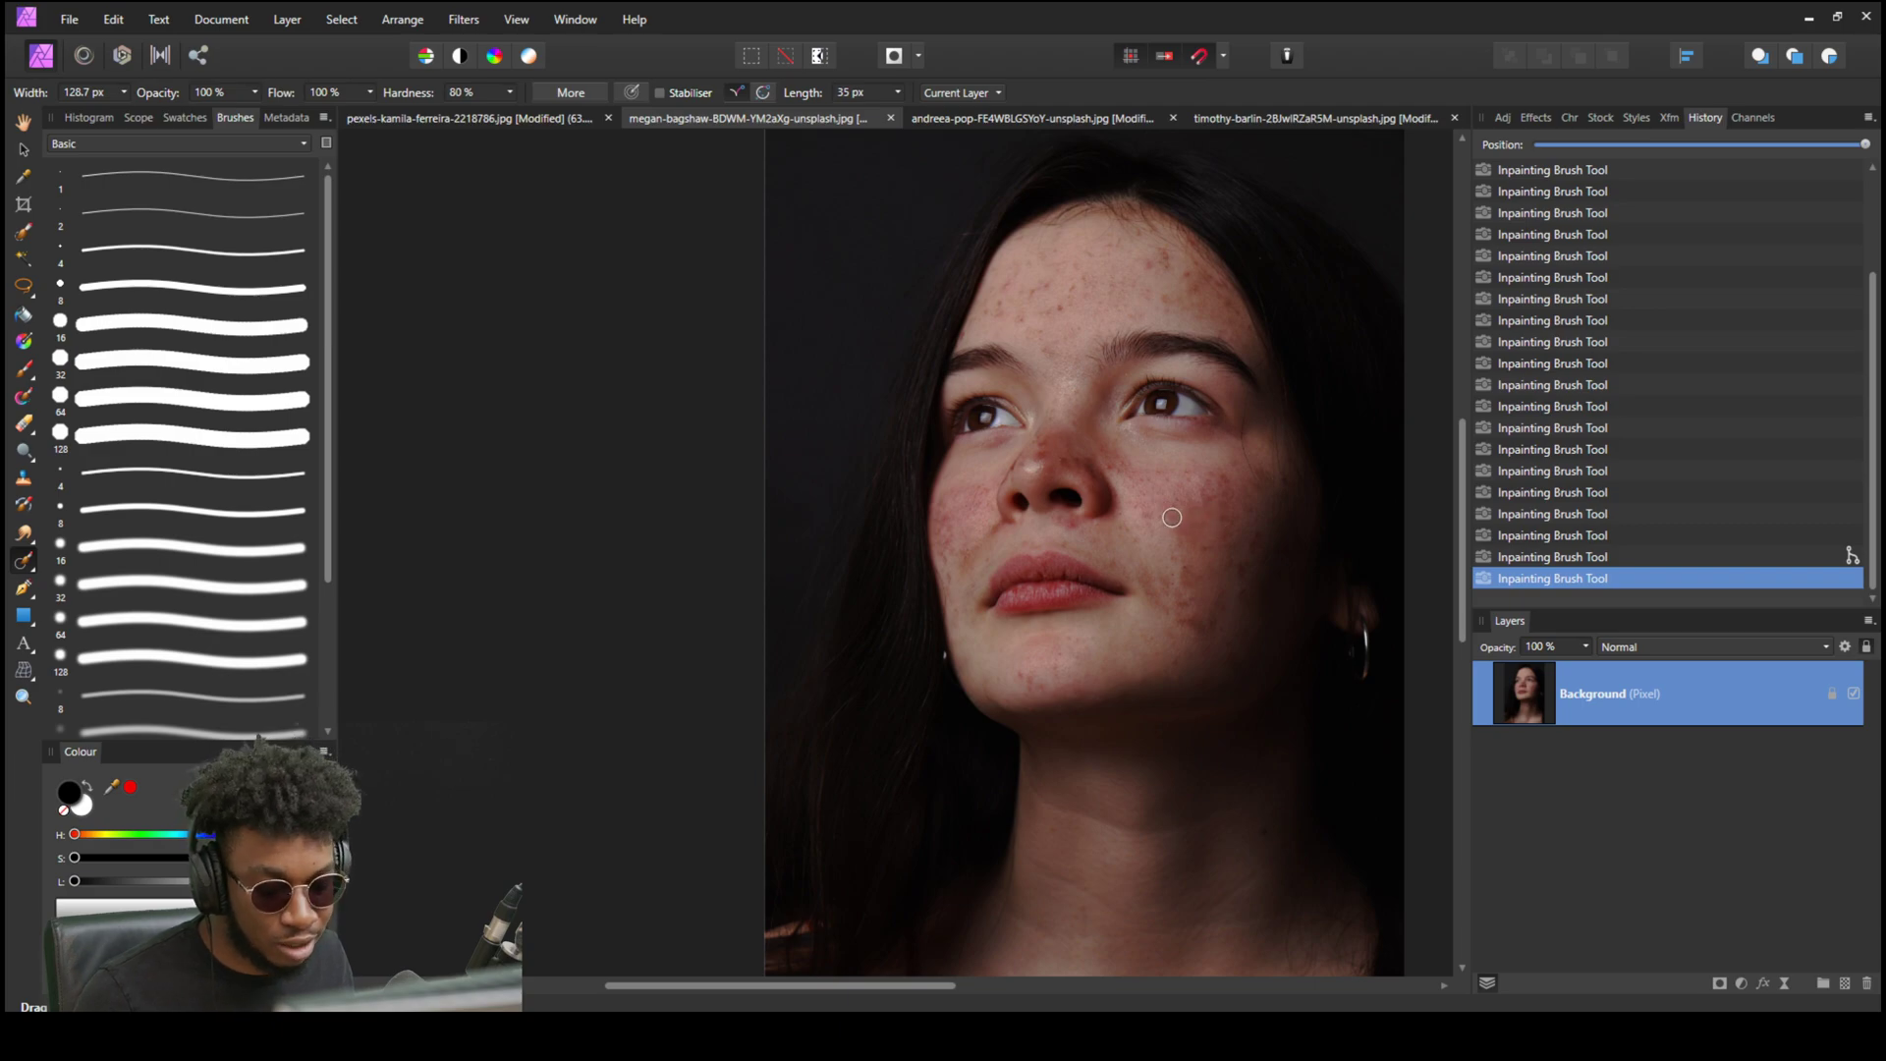
{"action": "key", "text": "ctrl+z"}
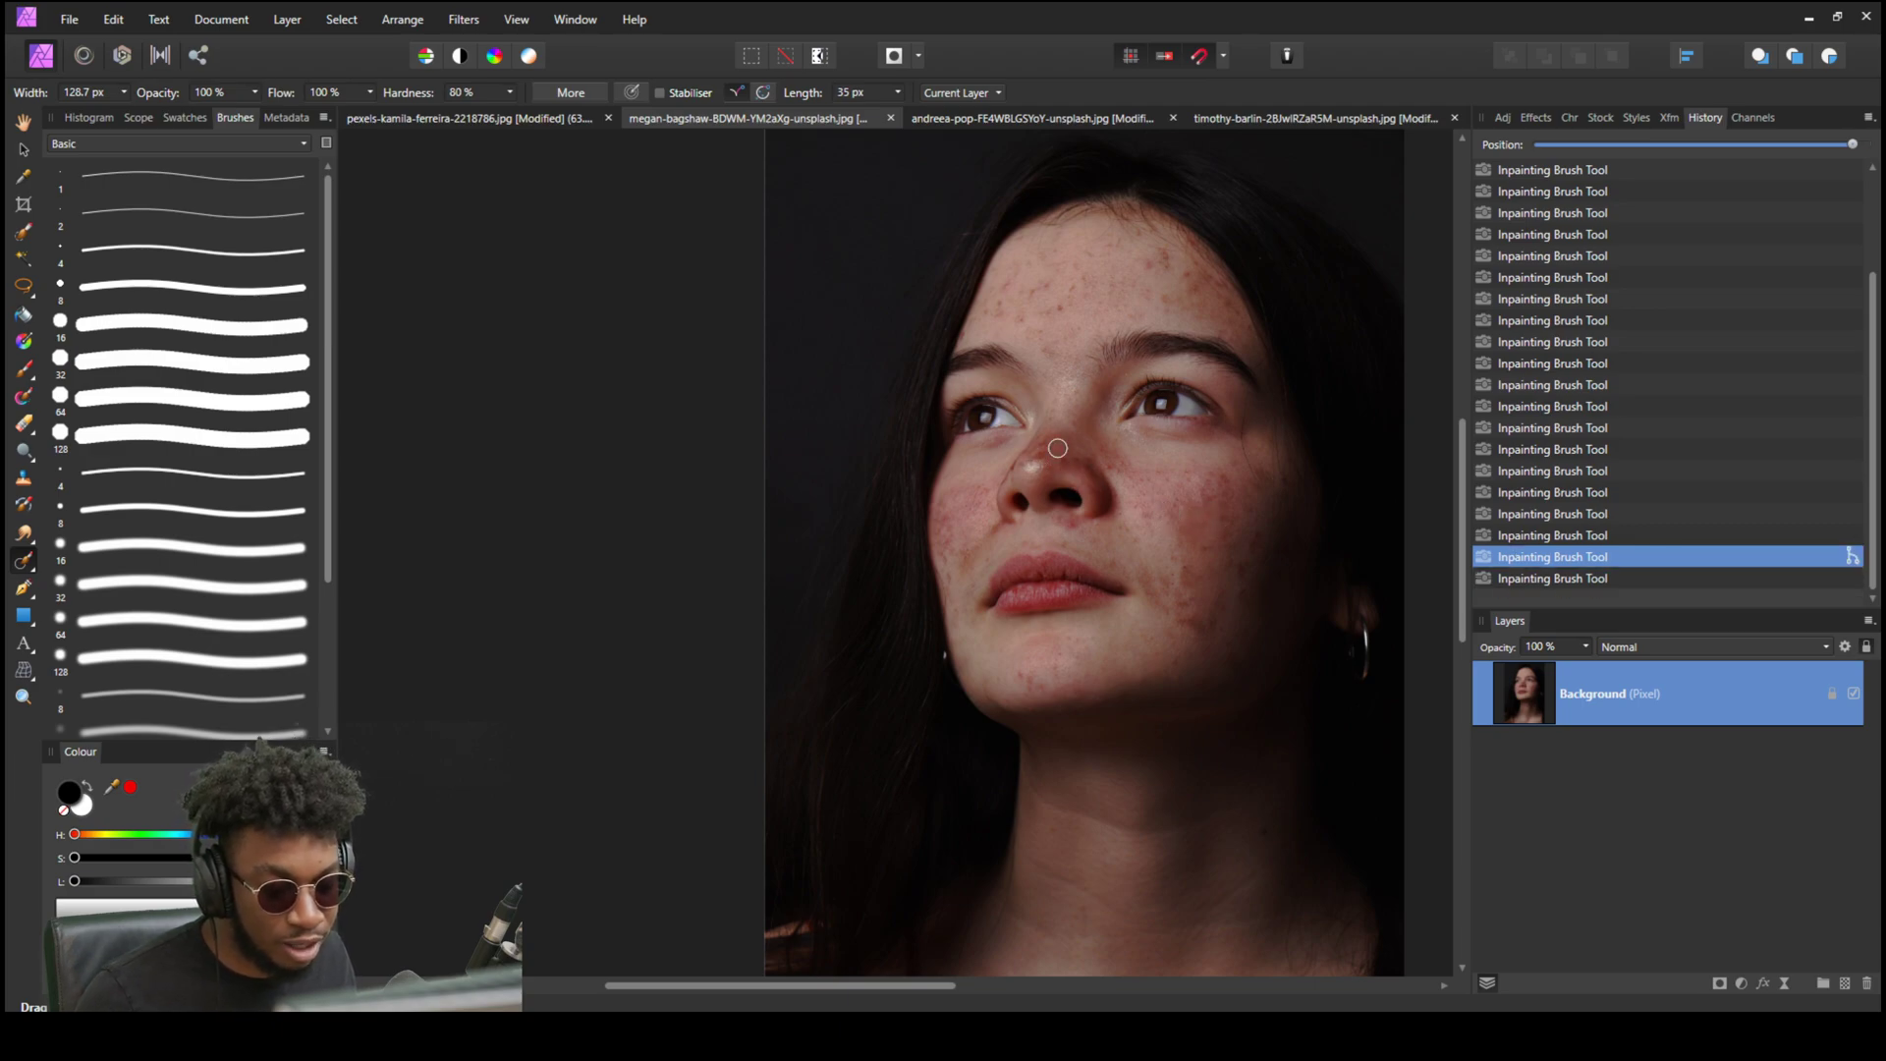
{"action": "key", "text": "ctrl+y"}
{"action": "key", "text": "ctrl+z"}
{"action": "key", "text": "ctrl+y"}
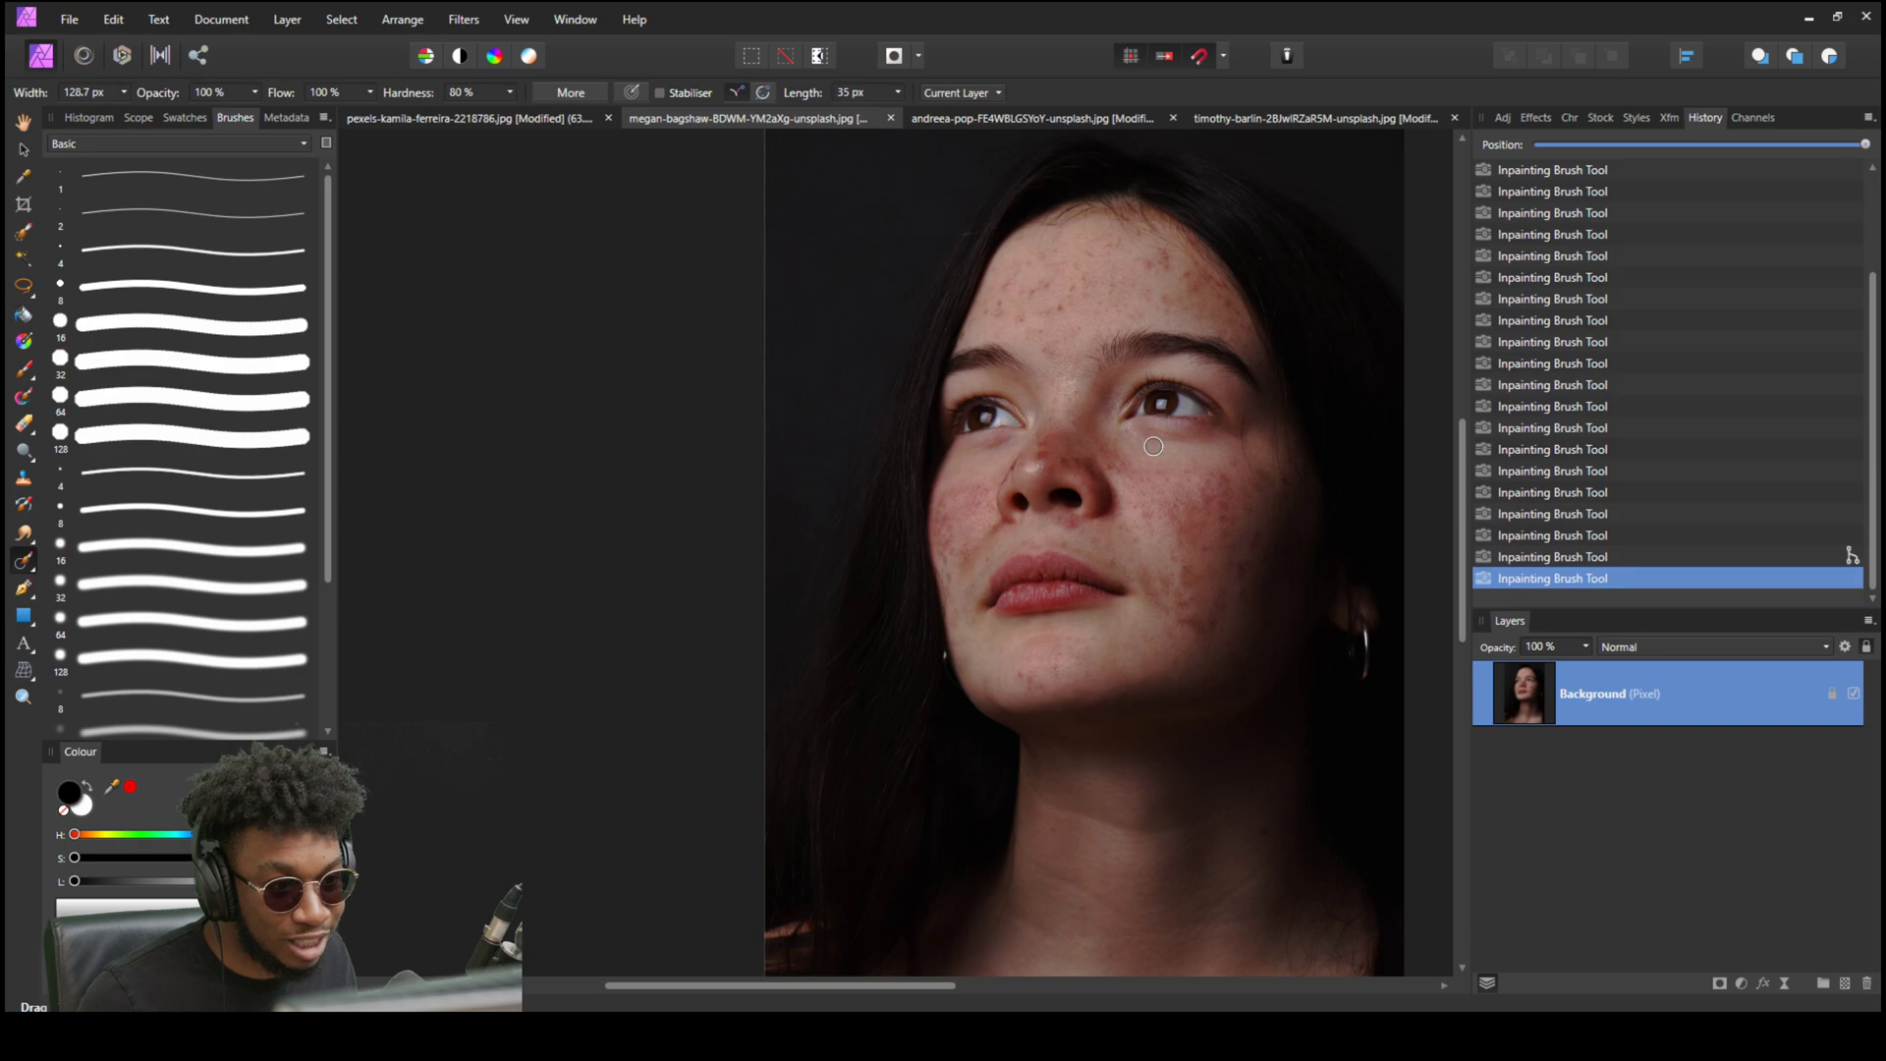
{"action": "key", "text": "ctrl+z"}
Reduce the brush width to 79.1 px and inpaint the red marks on the nose and the spots on both cheeks.
{"action": "scroll", "coordinate": [1053, 454], "scroll_direction": "up", "scroll_amount": 4}
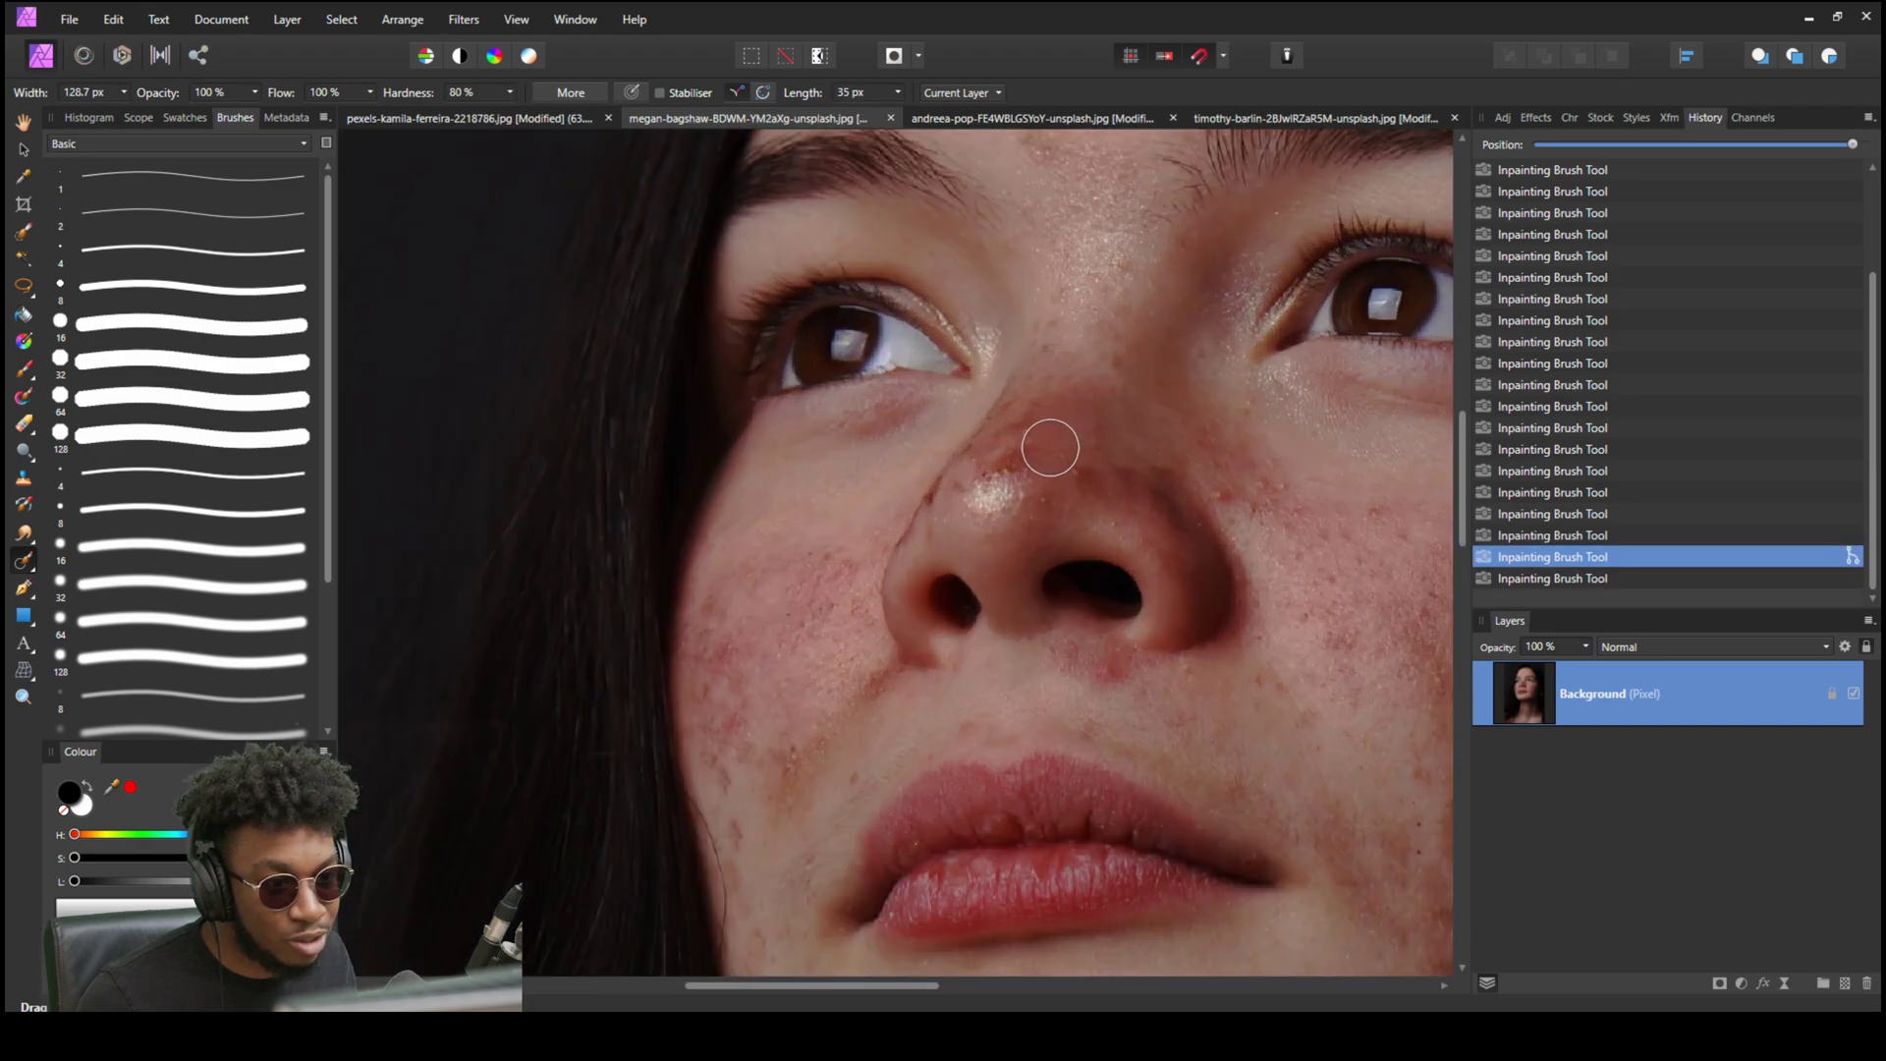
{"action": "key", "text": "["}
{"action": "key", "text": "["}
{"action": "key", "text": "["}
{"action": "key", "text": "["}
{"action": "key", "text": "["}
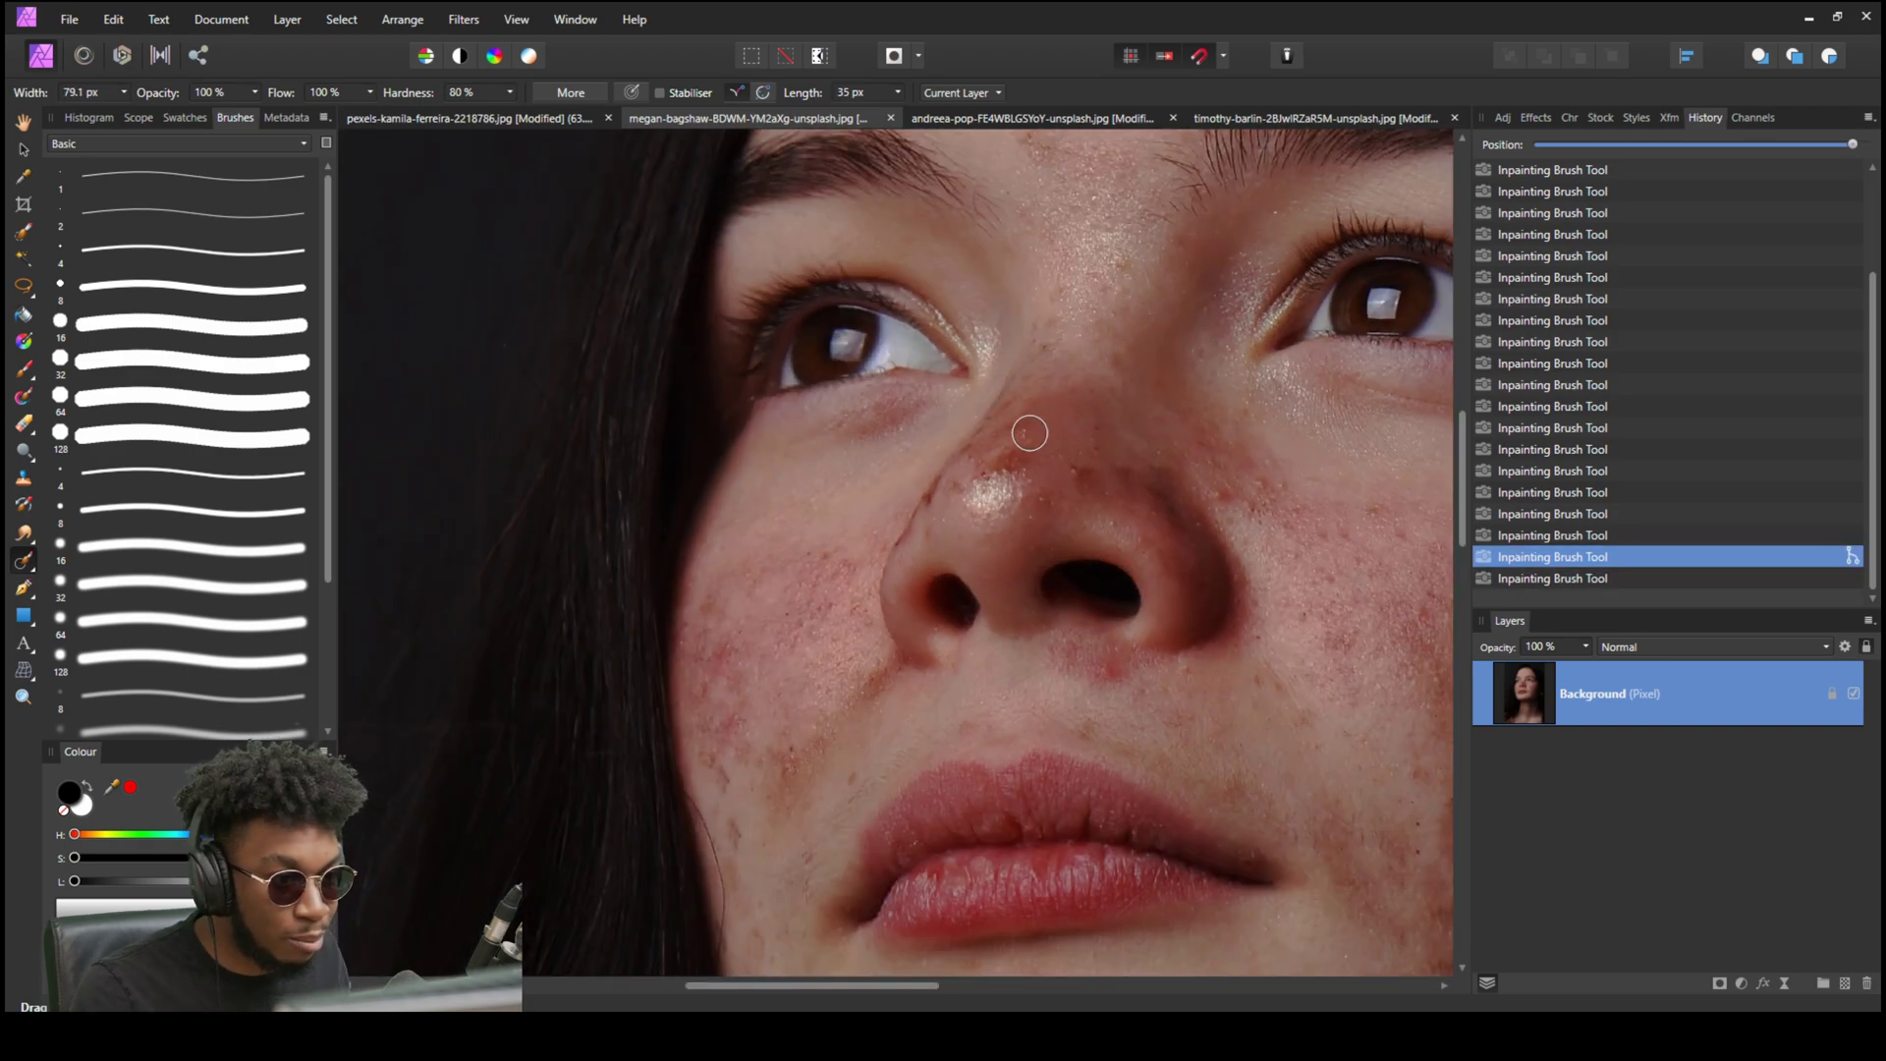
{"action": "mouse_move", "coordinate": [1032, 414]}
{"action": "left_mouse_down"}
{"action": "mouse_move", "coordinate": [1002, 477]}
{"action": "mouse_move", "coordinate": [1066, 487]}
{"action": "left_mouse_up"}
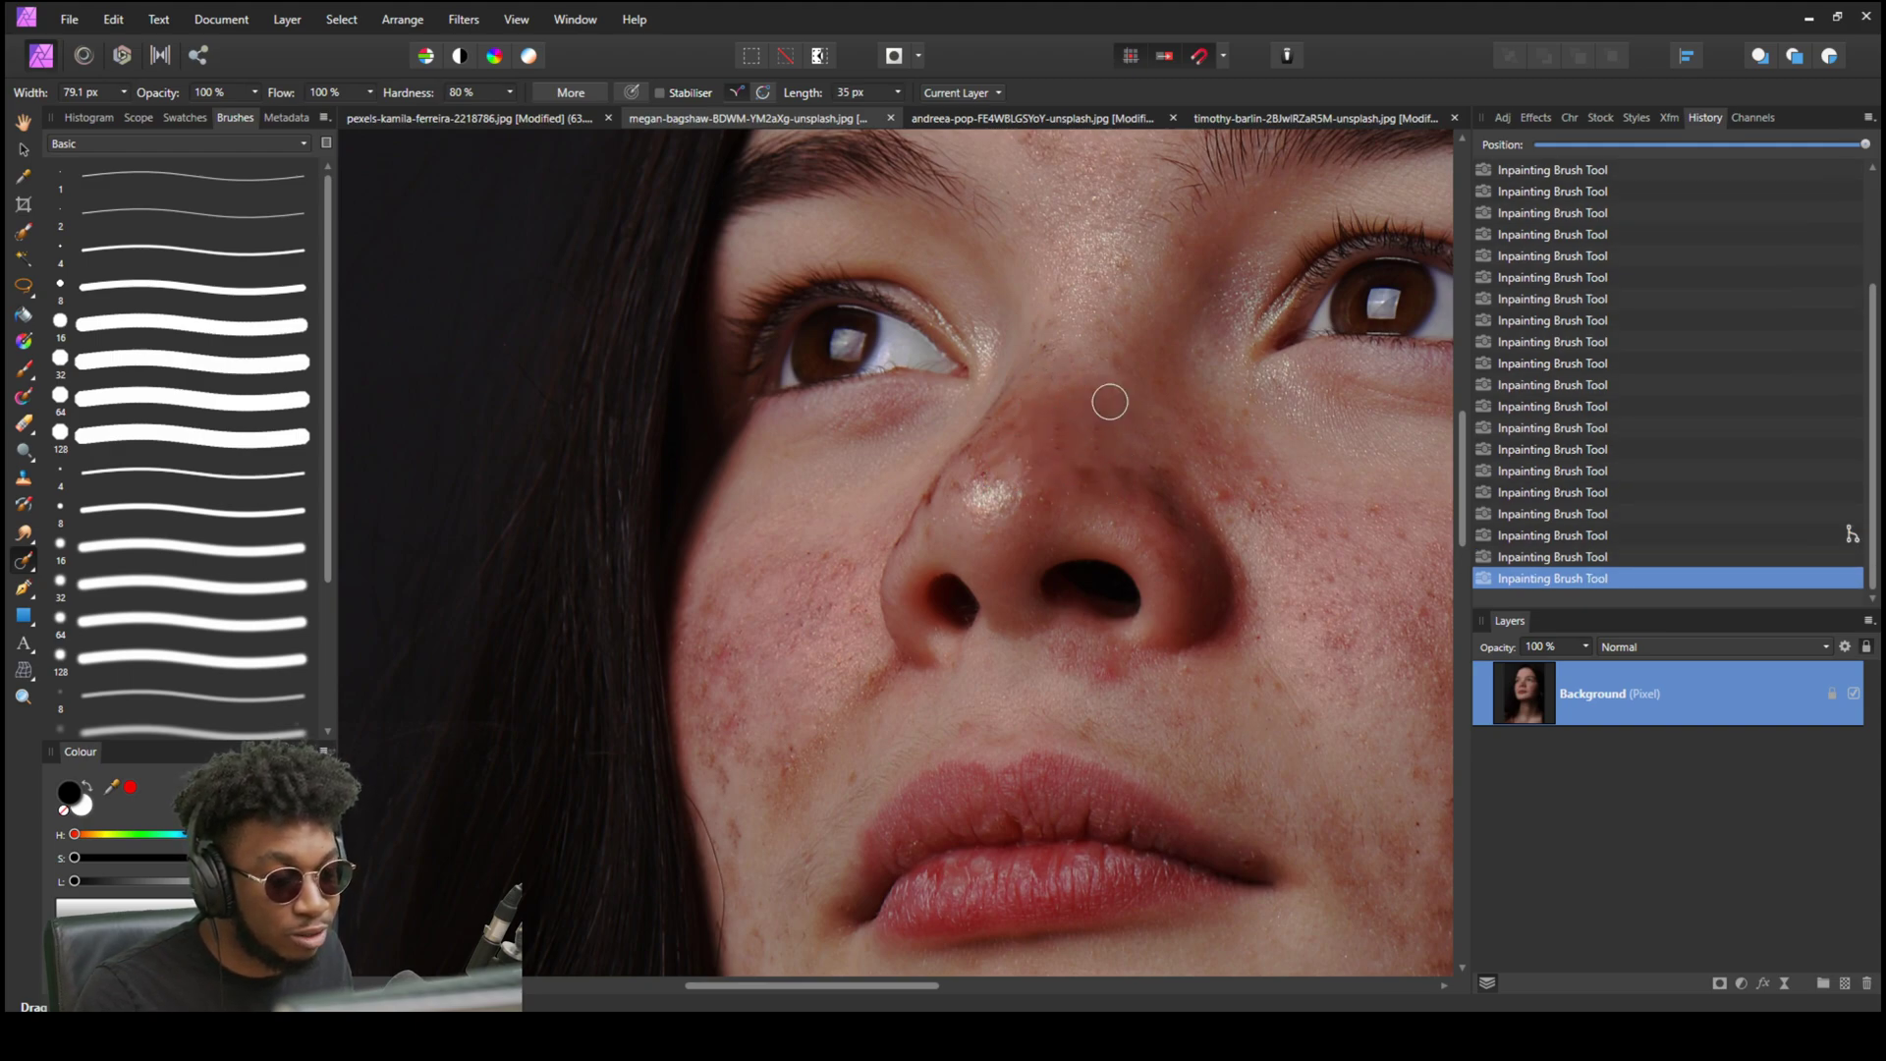
{"action": "mouse_move", "coordinate": [1203, 481]}
{"action": "left_mouse_down"}
{"action": "mouse_move", "coordinate": [1241, 515]}
{"action": "mouse_move", "coordinate": [1290, 505]}
{"action": "mouse_move", "coordinate": [1360, 542]}
{"action": "left_mouse_up"}
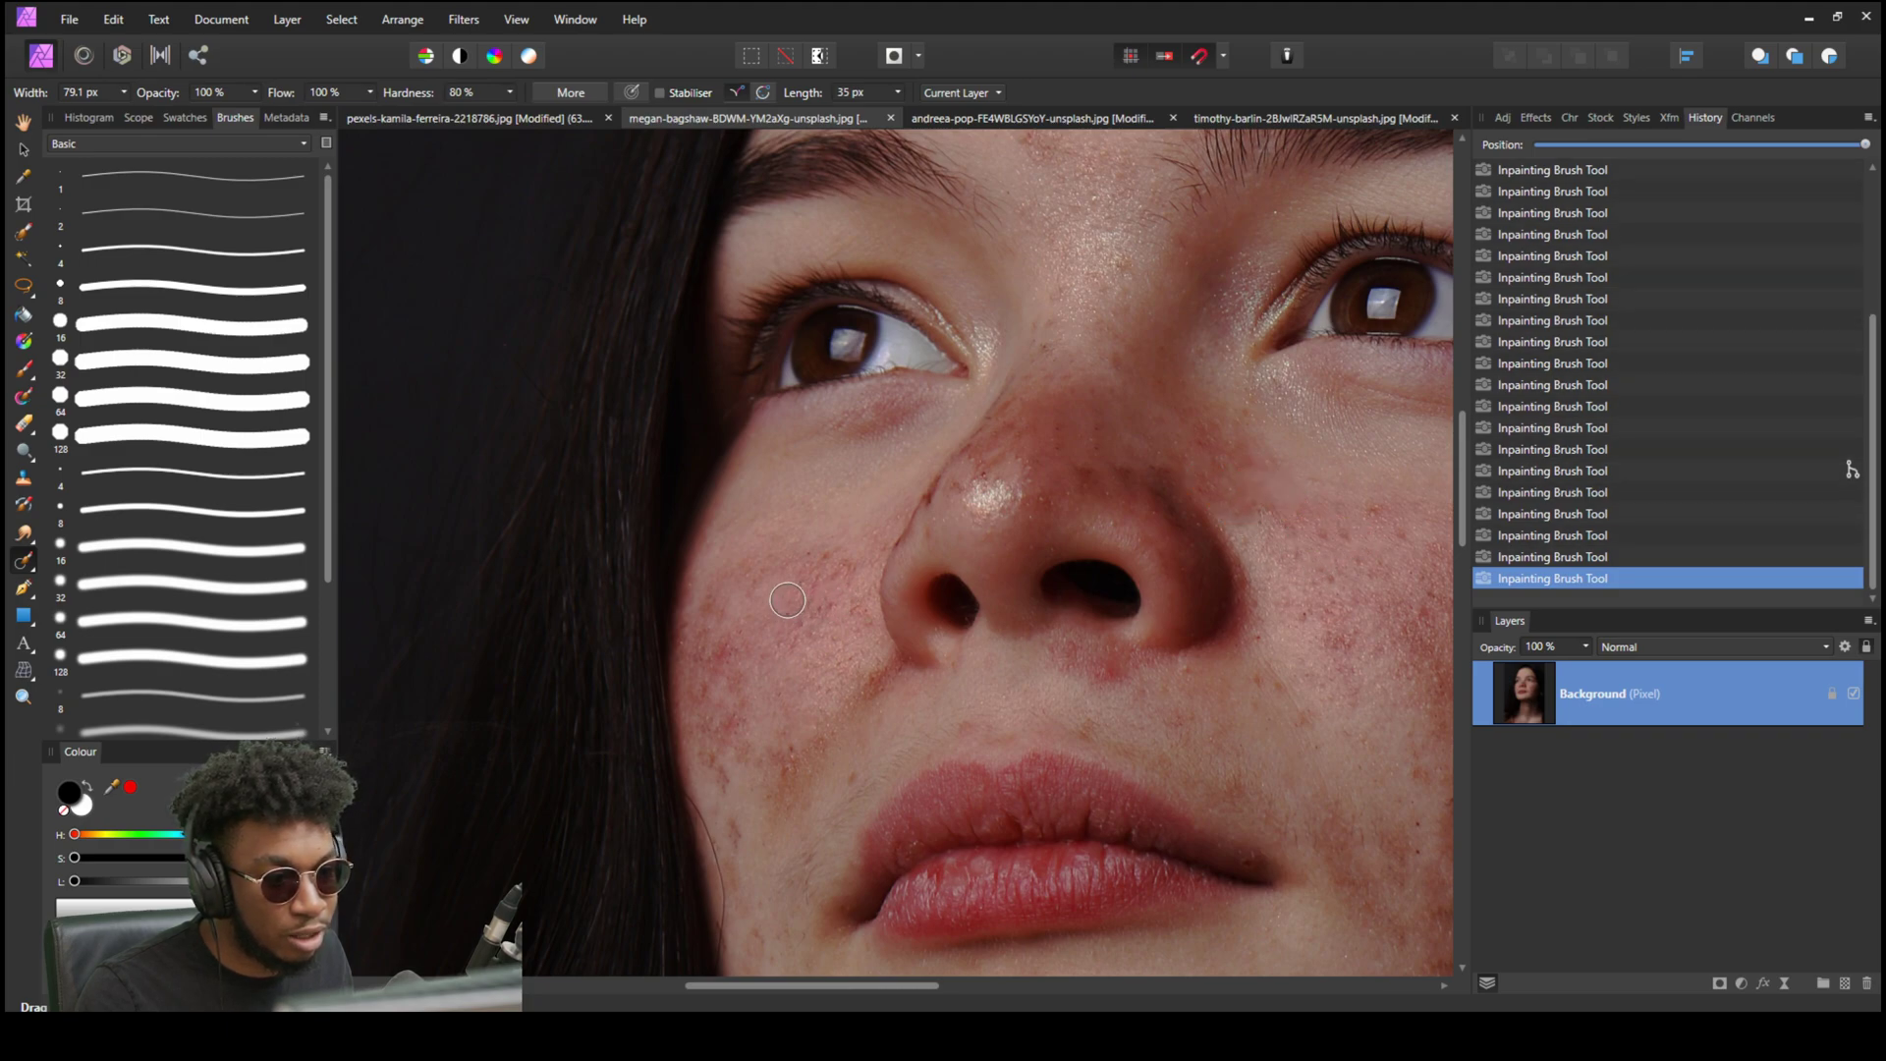
{"action": "left_click_drag", "start_coordinate": [823, 572], "coordinate": [830, 540]}
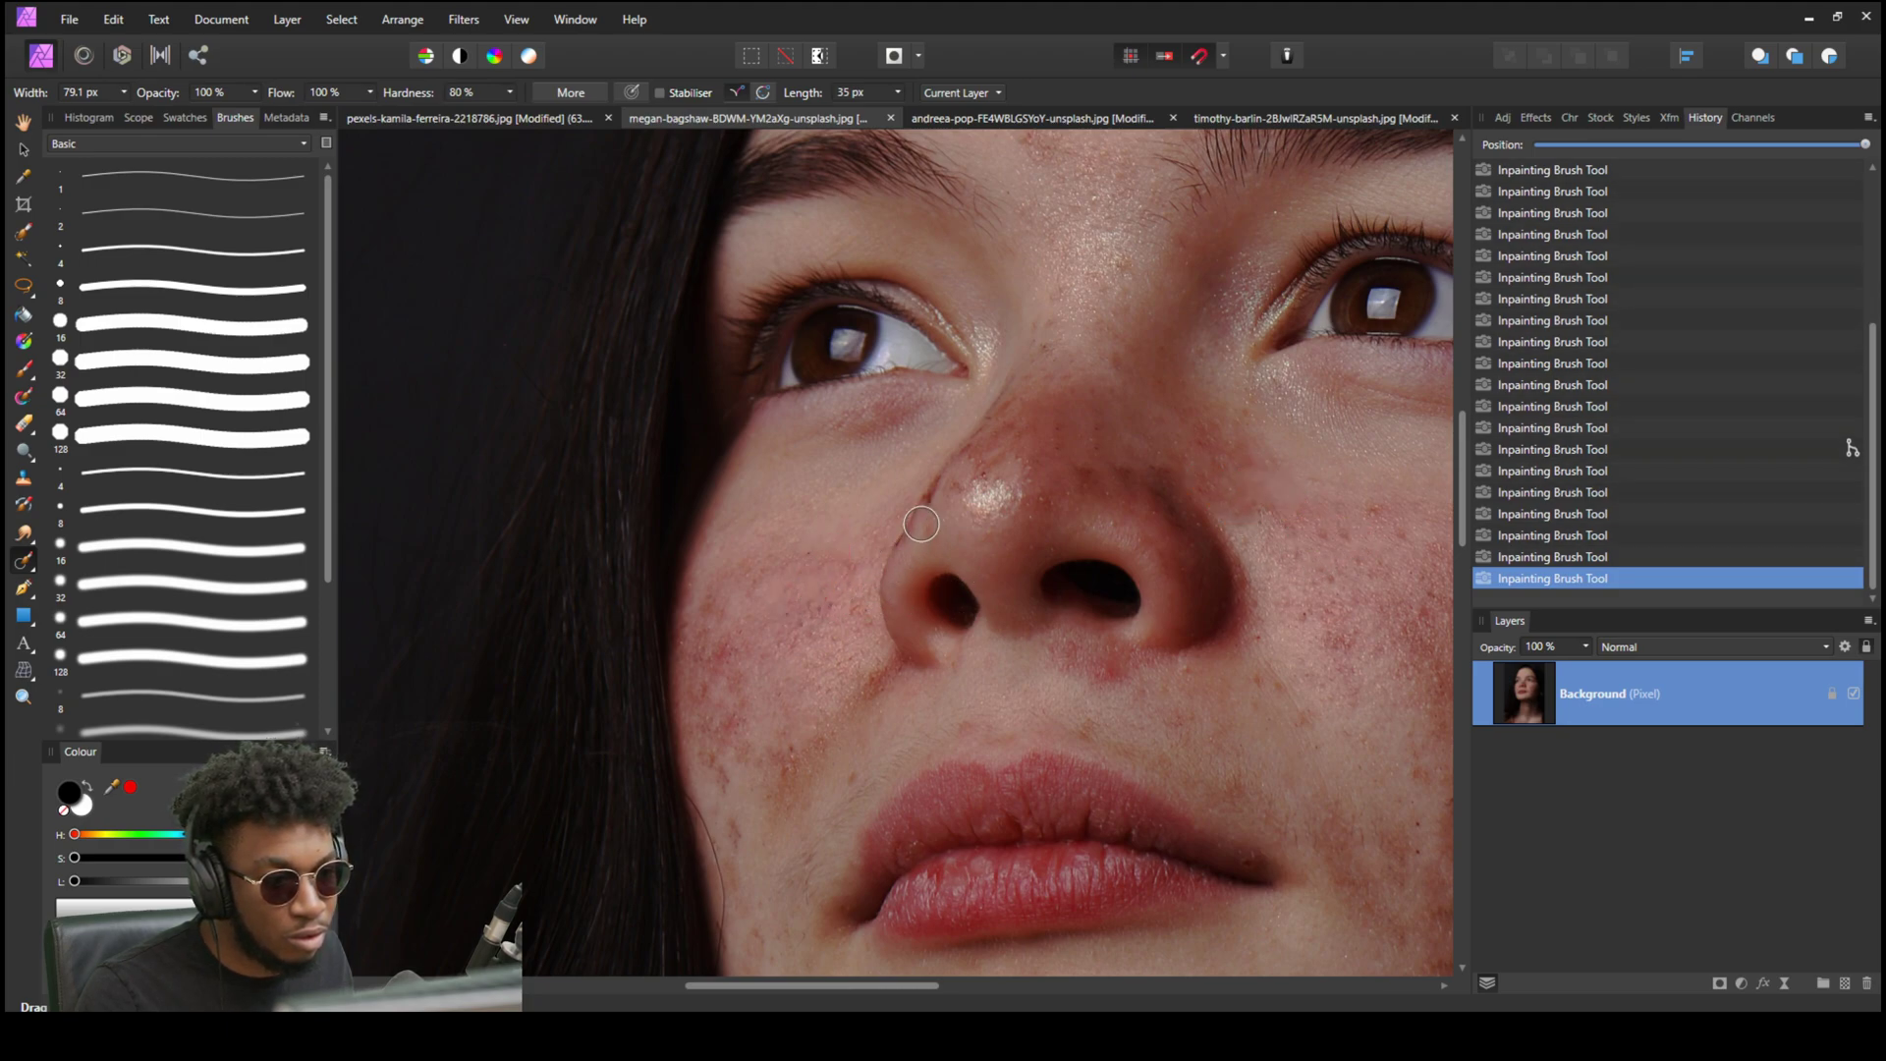
Compare the retouched dark-haired portrait with its original by moving the history position between the latest and the first state.
{"action": "scroll", "coordinate": [1082, 560], "scroll_direction": "down", "scroll_amount": 3}
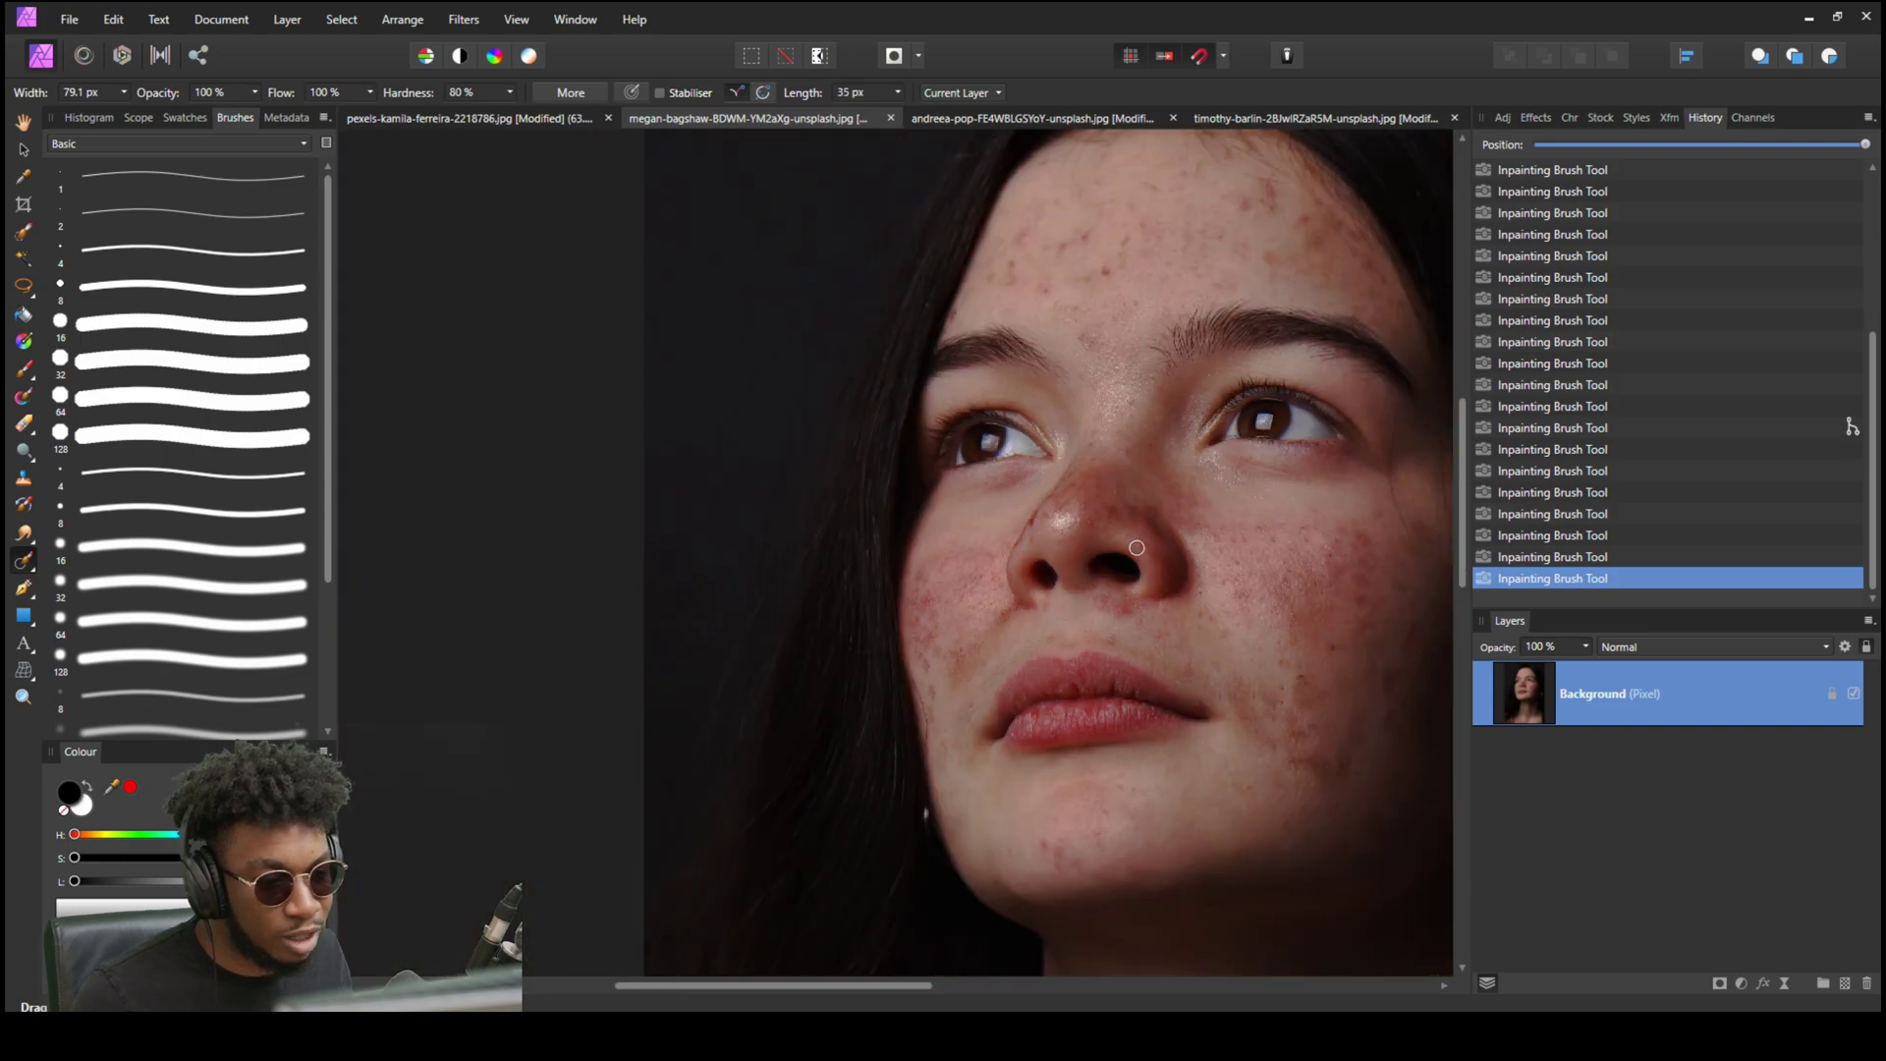
{"action": "scroll", "coordinate": [939, 553], "scroll_direction": "left", "scroll_amount": 1}
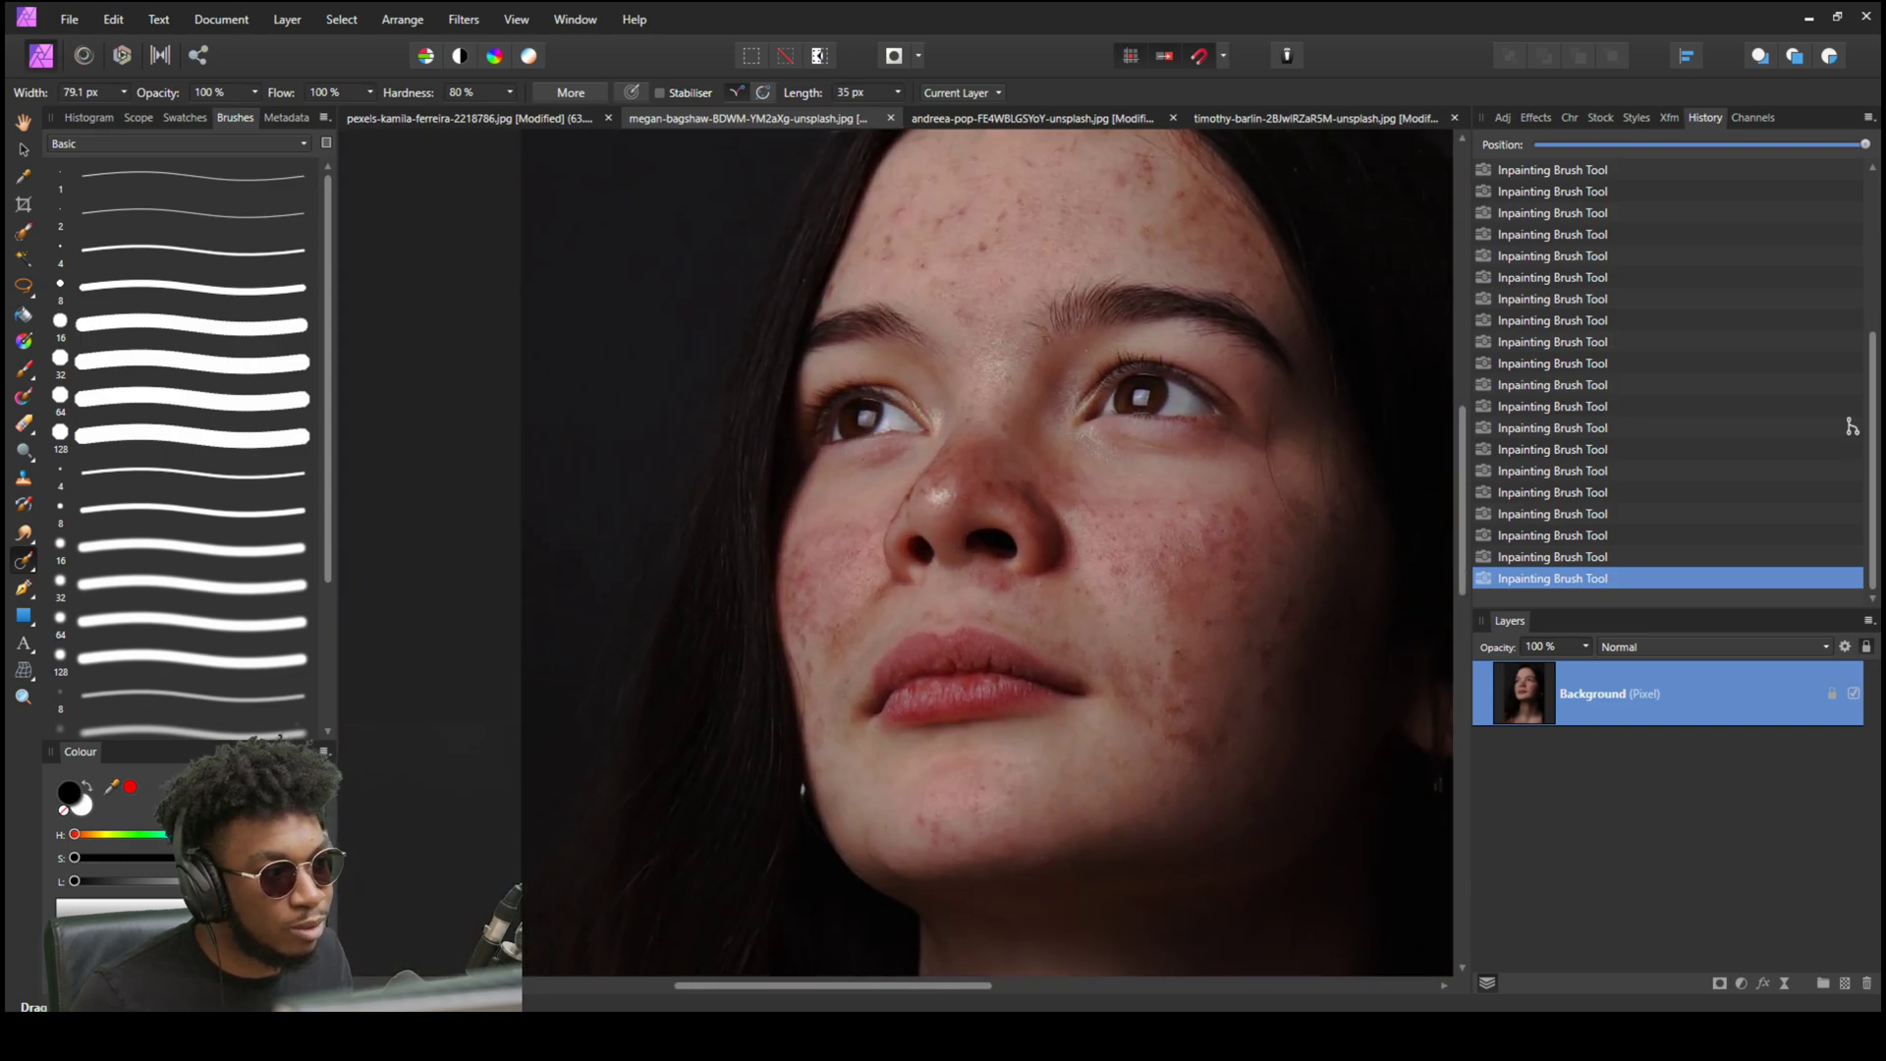
{"action": "mouse_move", "coordinate": [1867, 148]}
{"action": "left_mouse_down"}
{"action": "mouse_move", "coordinate": [1369, 163]}
{"action": "mouse_move", "coordinate": [1874, 178]}
{"action": "mouse_move", "coordinate": [1285, 167]}
{"action": "mouse_move", "coordinate": [1871, 169]}
{"action": "left_mouse_up"}
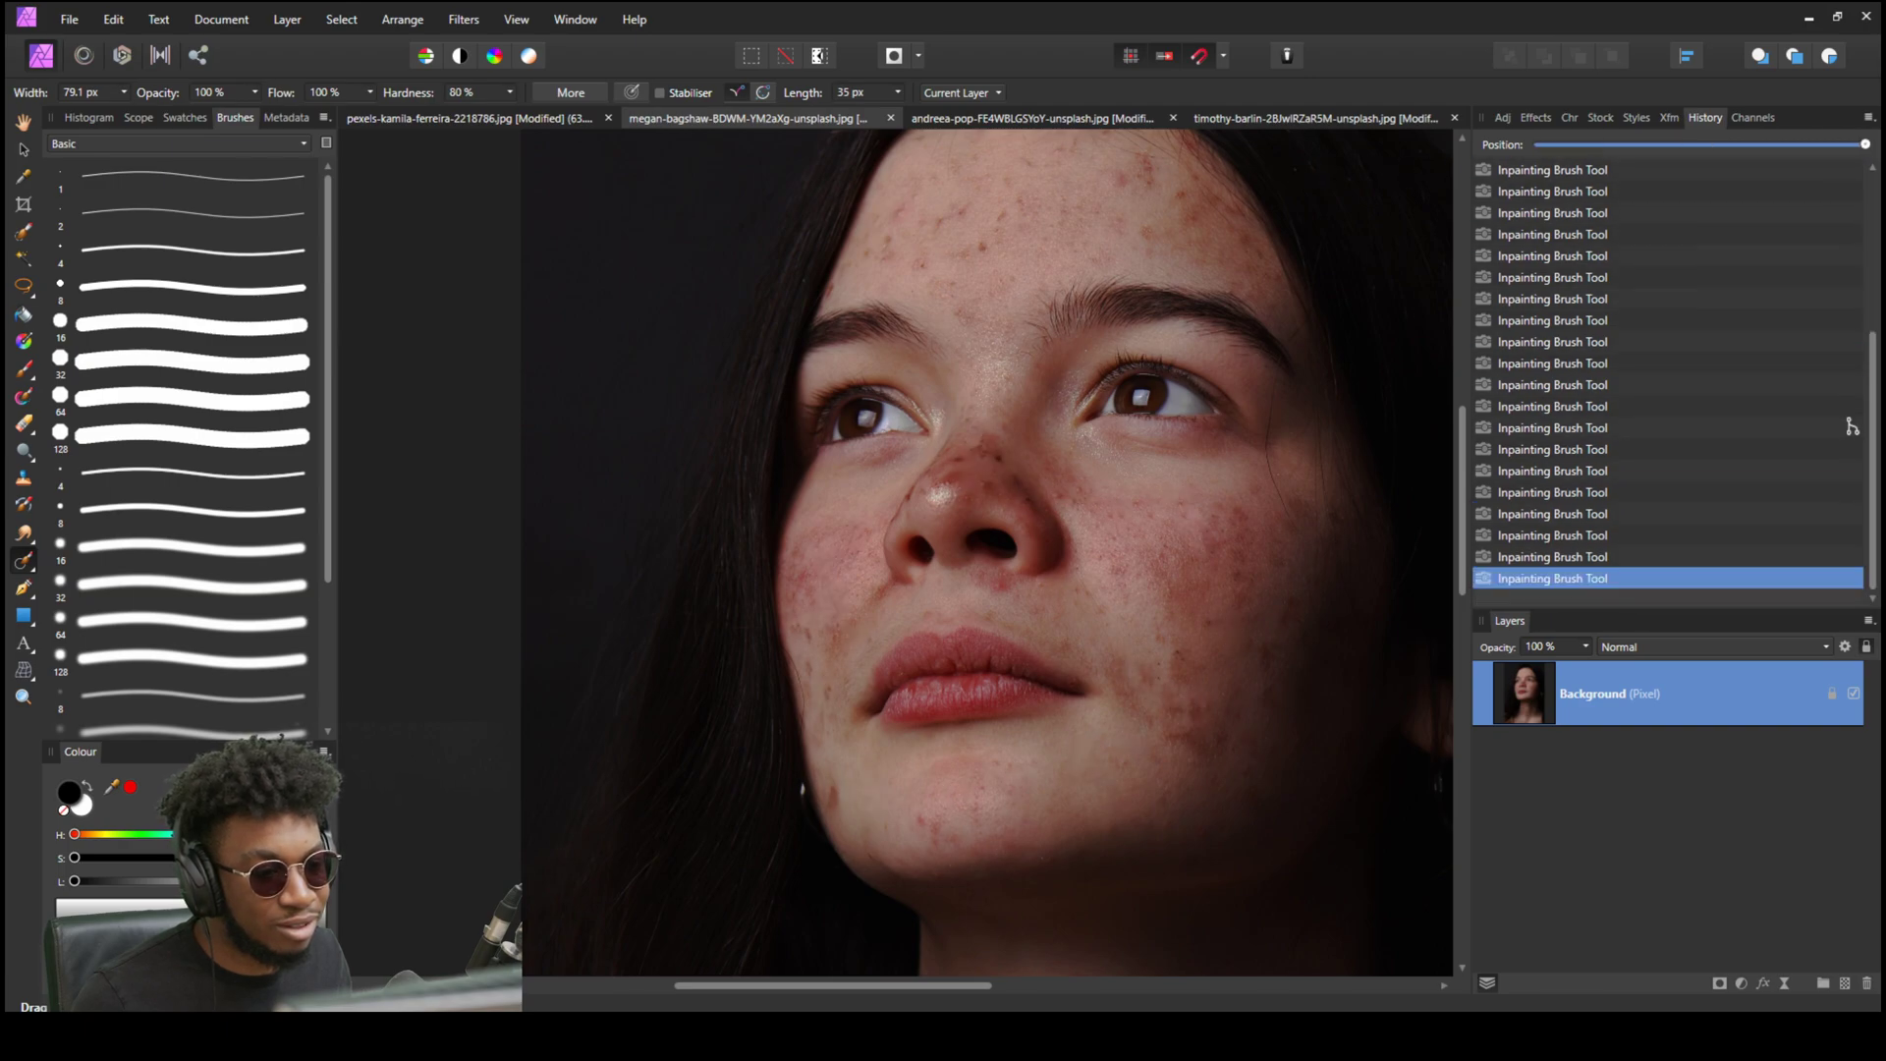
{"action": "scroll", "coordinate": [646, 433], "scroll_direction": "down", "scroll_amount": 3}
{"action": "left_click_drag", "start_coordinate": [1676, 148], "coordinate": [1865, 145]}
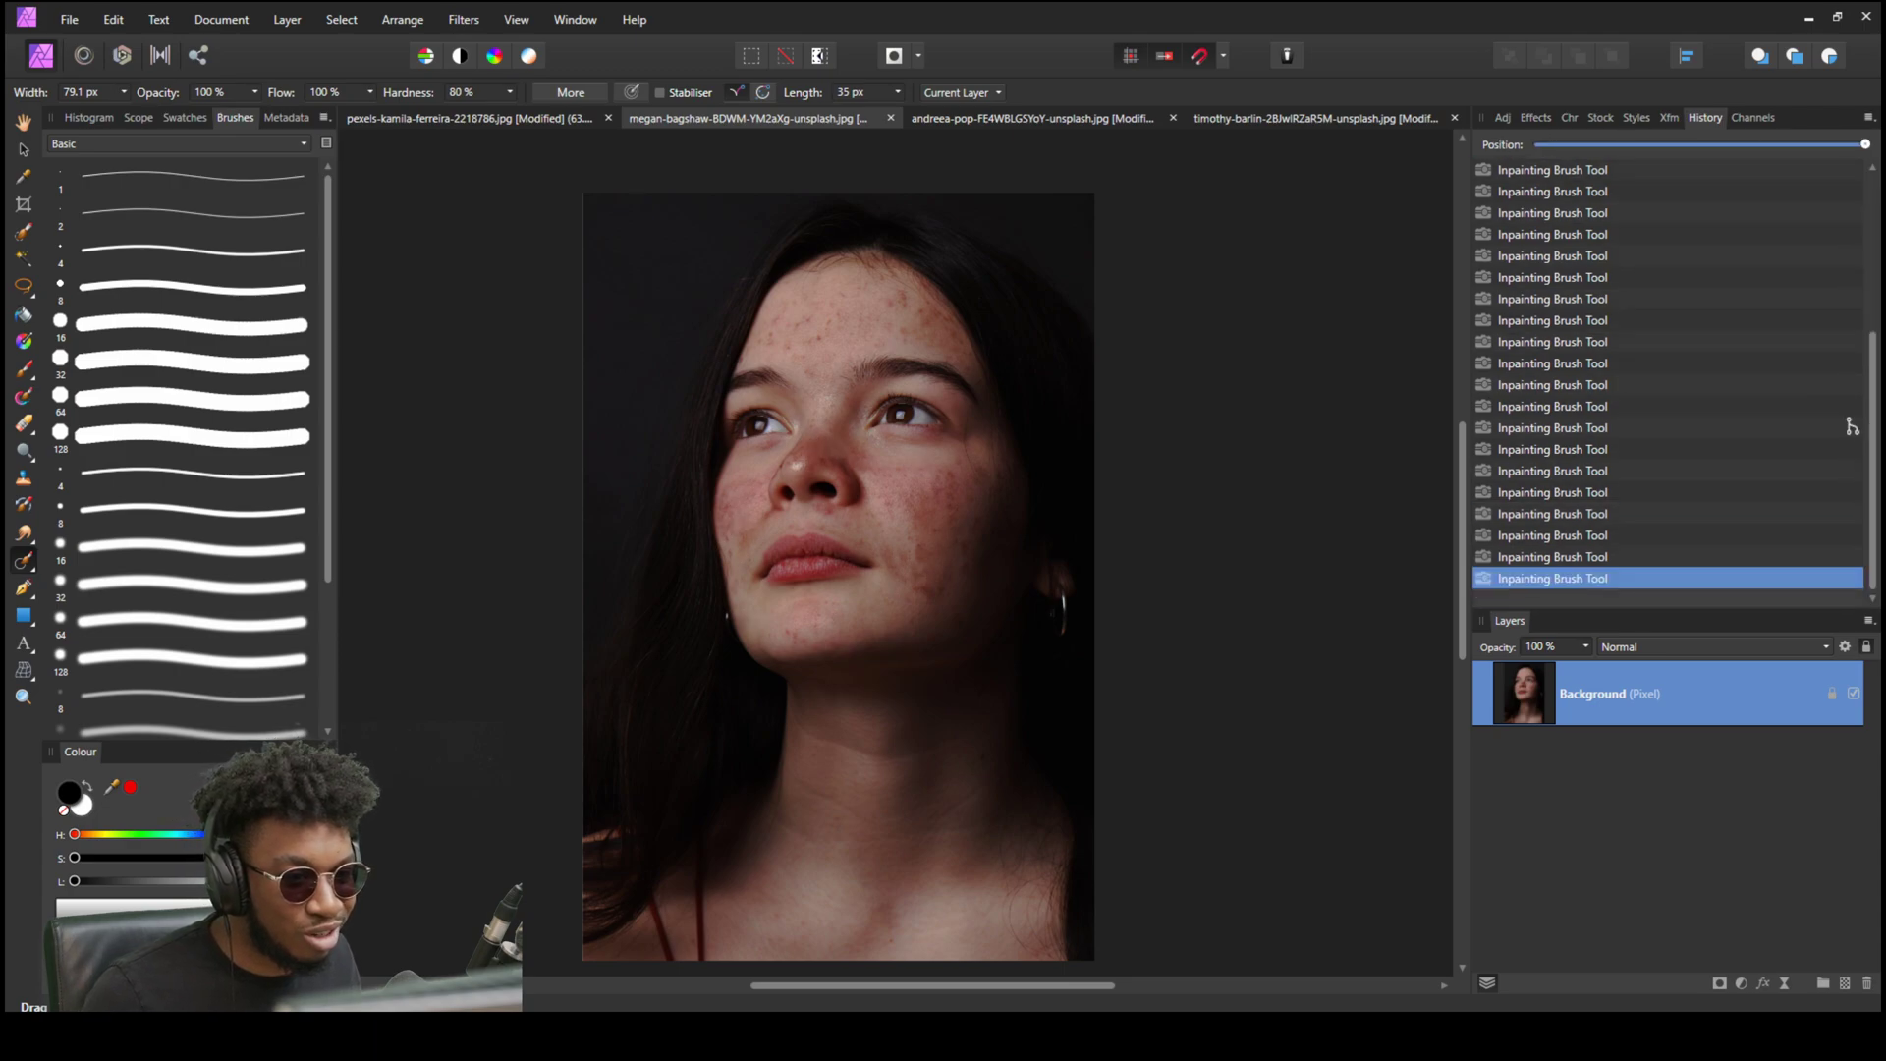
{"action": "scroll", "coordinate": [835, 462], "scroll_direction": "up", "scroll_amount": 4}
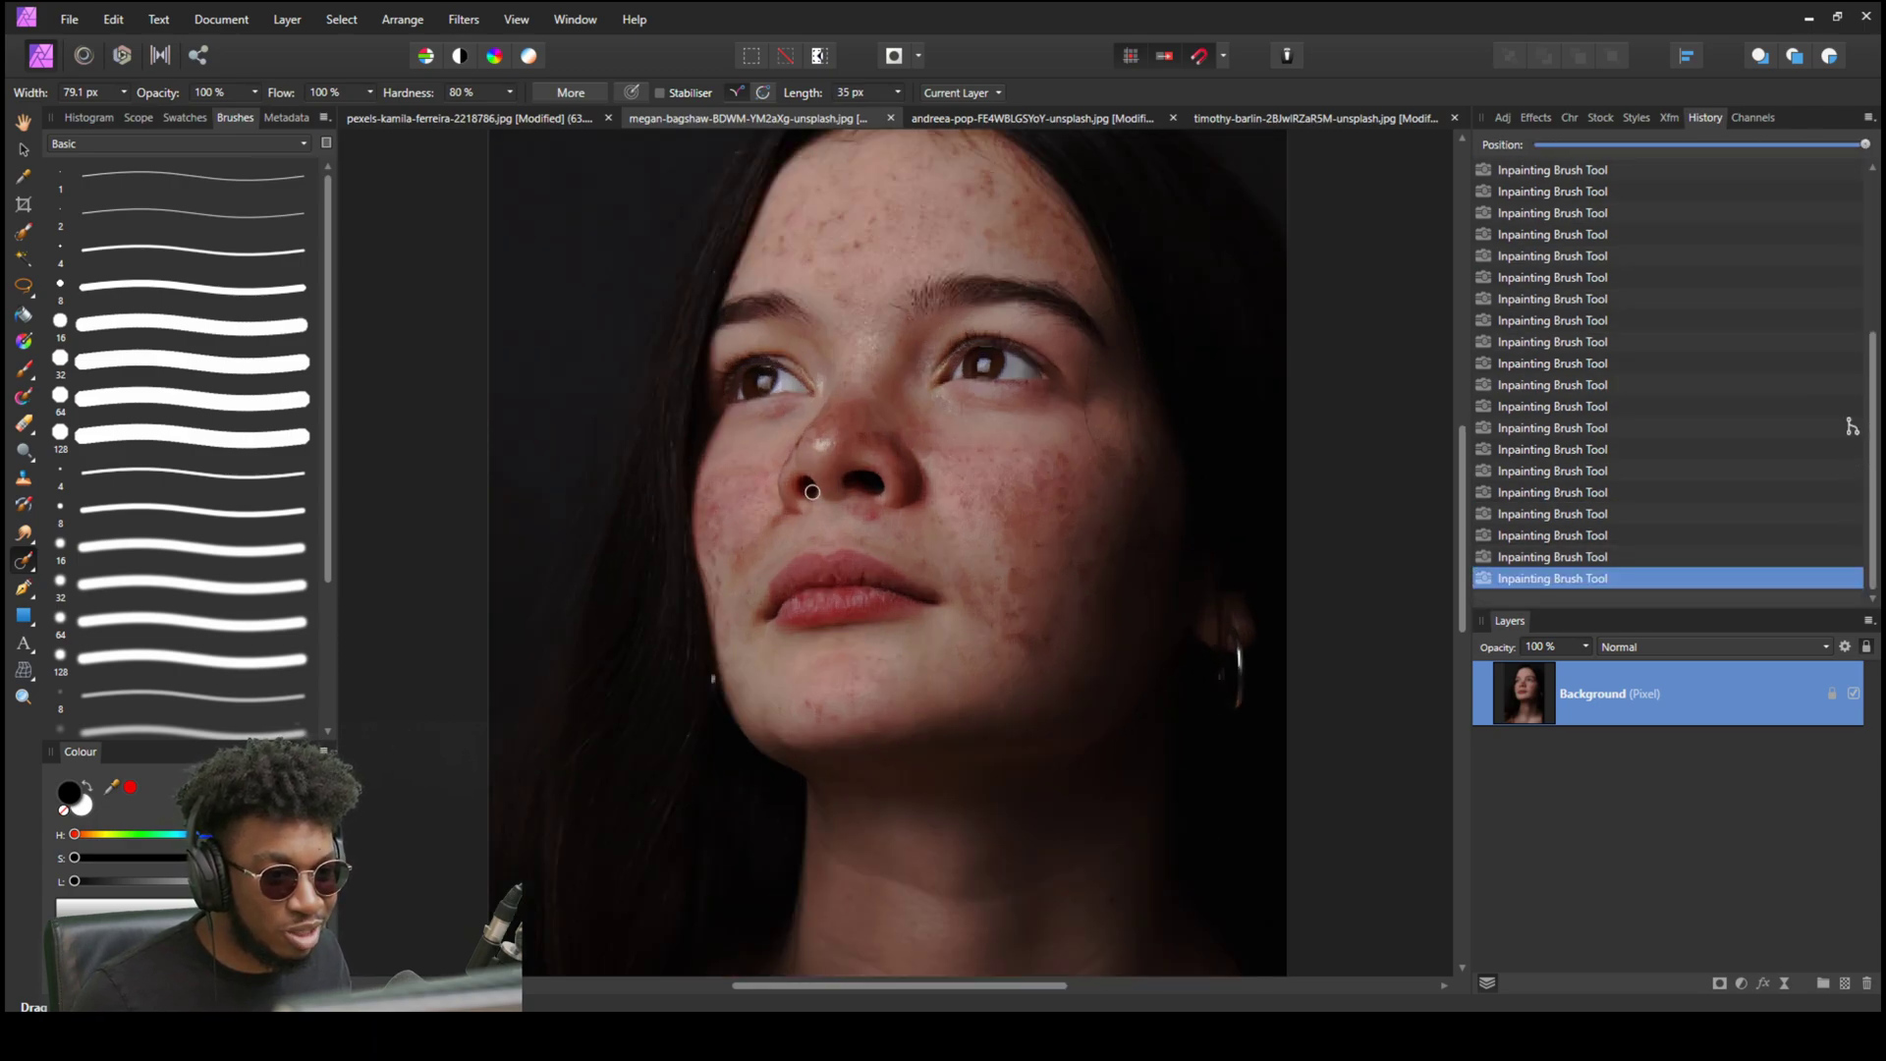
{"action": "left_click_drag", "start_coordinate": [1863, 145], "coordinate": [1287, 147]}
{"action": "scroll", "coordinate": [754, 434], "scroll_direction": "down", "scroll_amount": 3}
{"action": "scroll", "coordinate": [820, 540], "scroll_direction": "up", "scroll_amount": 1}
{"action": "scroll", "coordinate": [820, 540], "scroll_direction": "down", "scroll_amount": 2}
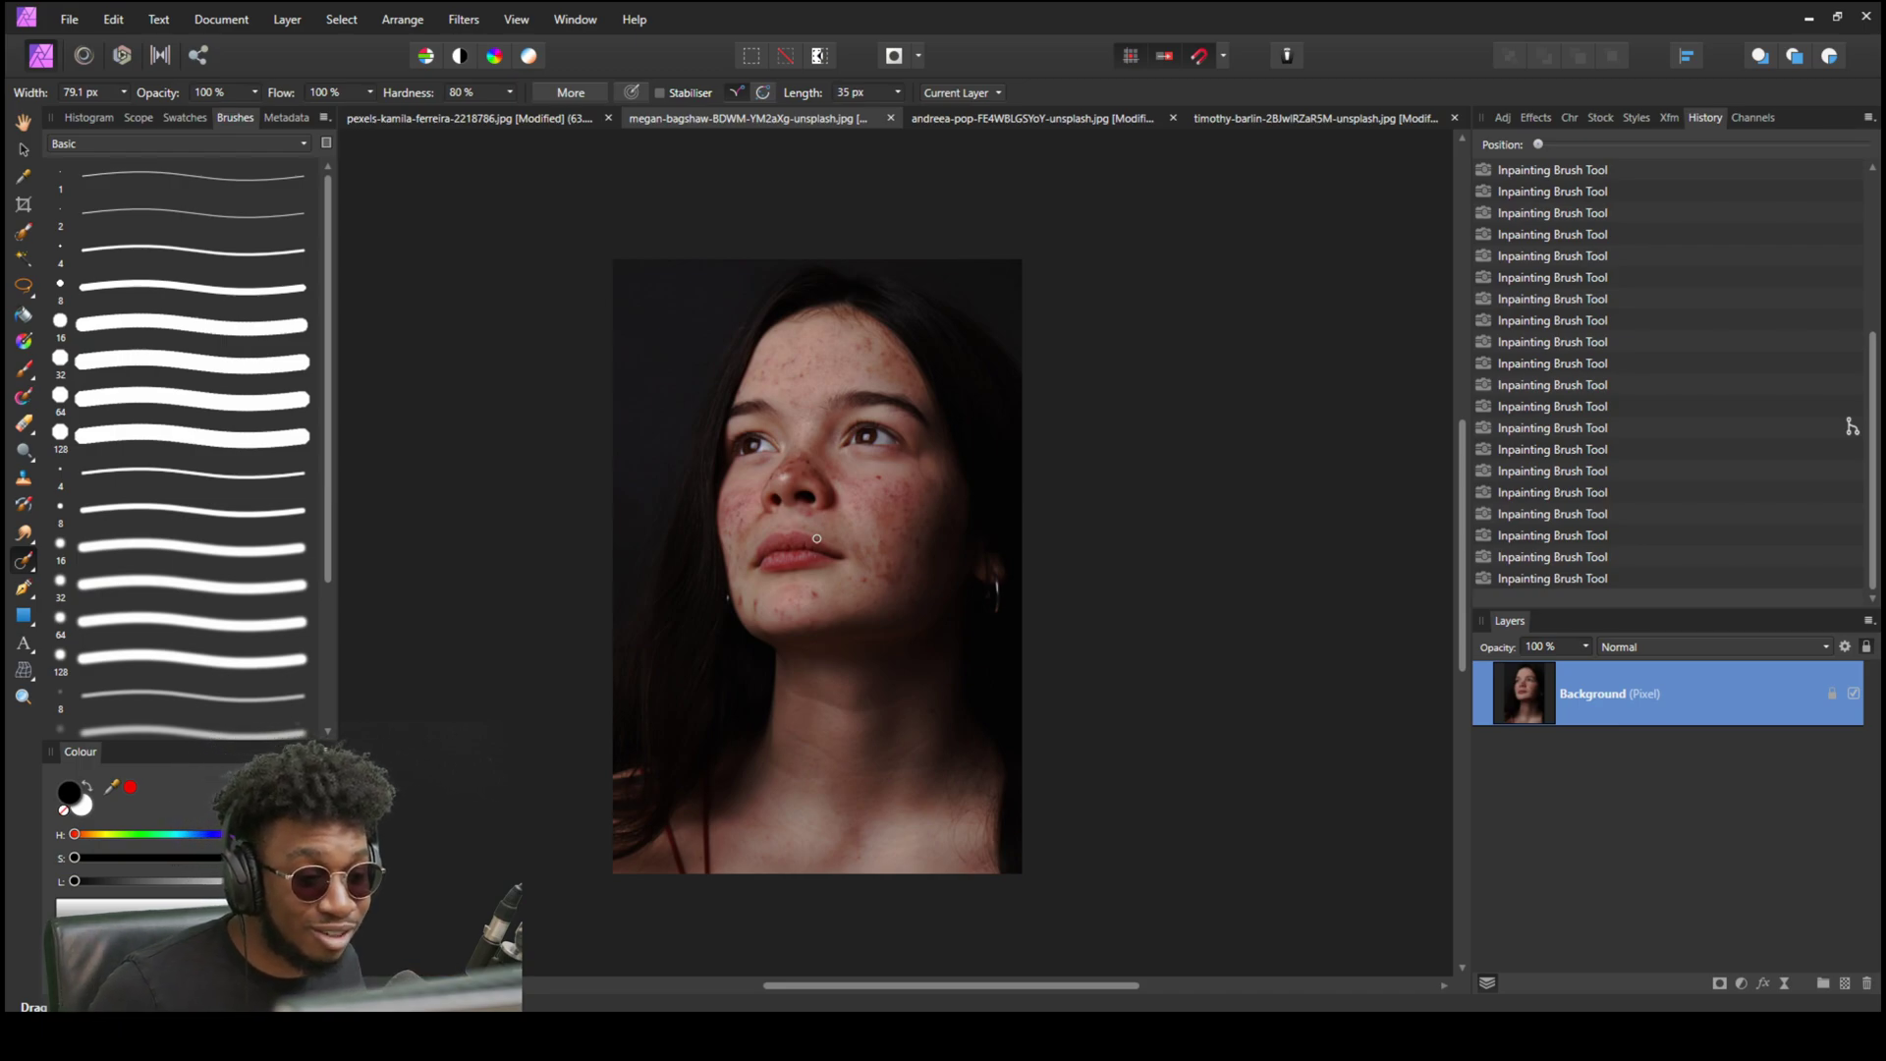
Rewind the blonde woman's portrait to its original state and inpaint the mole beside the mouth and the red chin spot.
{"action": "left_click", "coordinate": [490, 125]}
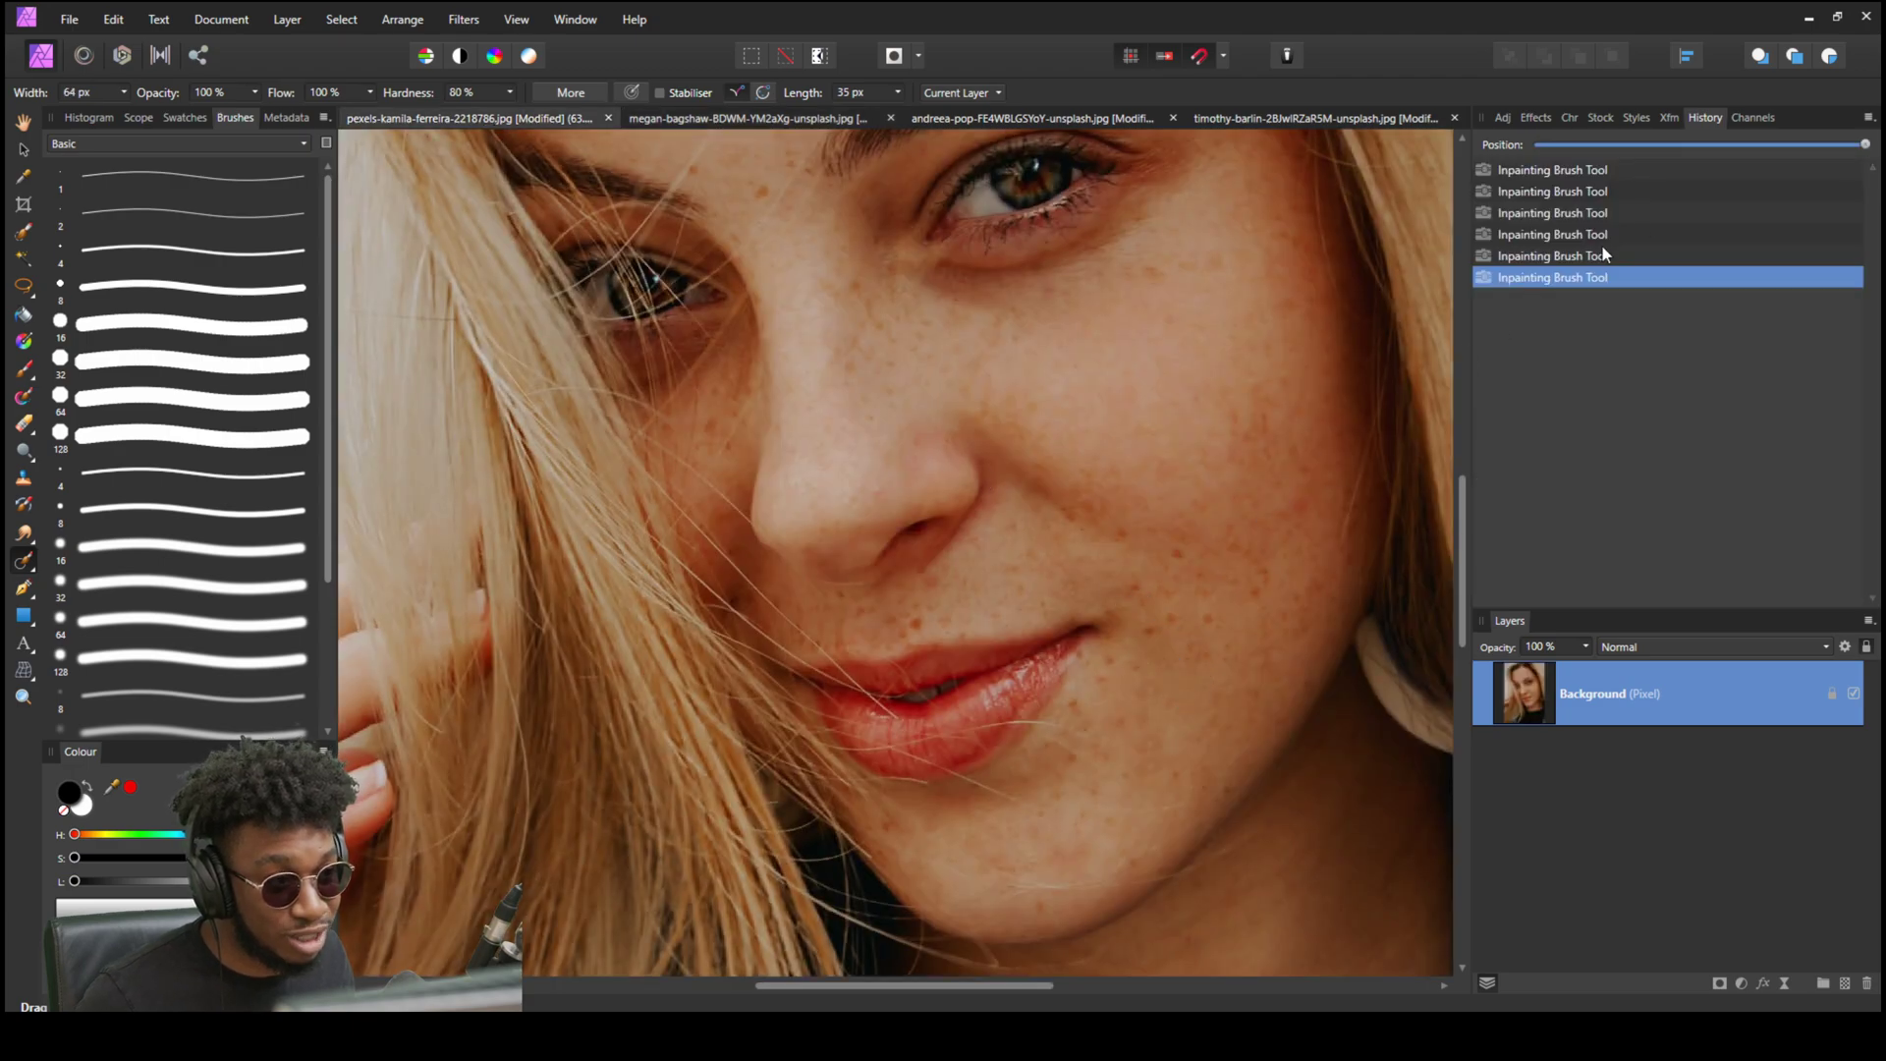
{"action": "left_click_drag", "start_coordinate": [1569, 145], "coordinate": [1539, 145]}
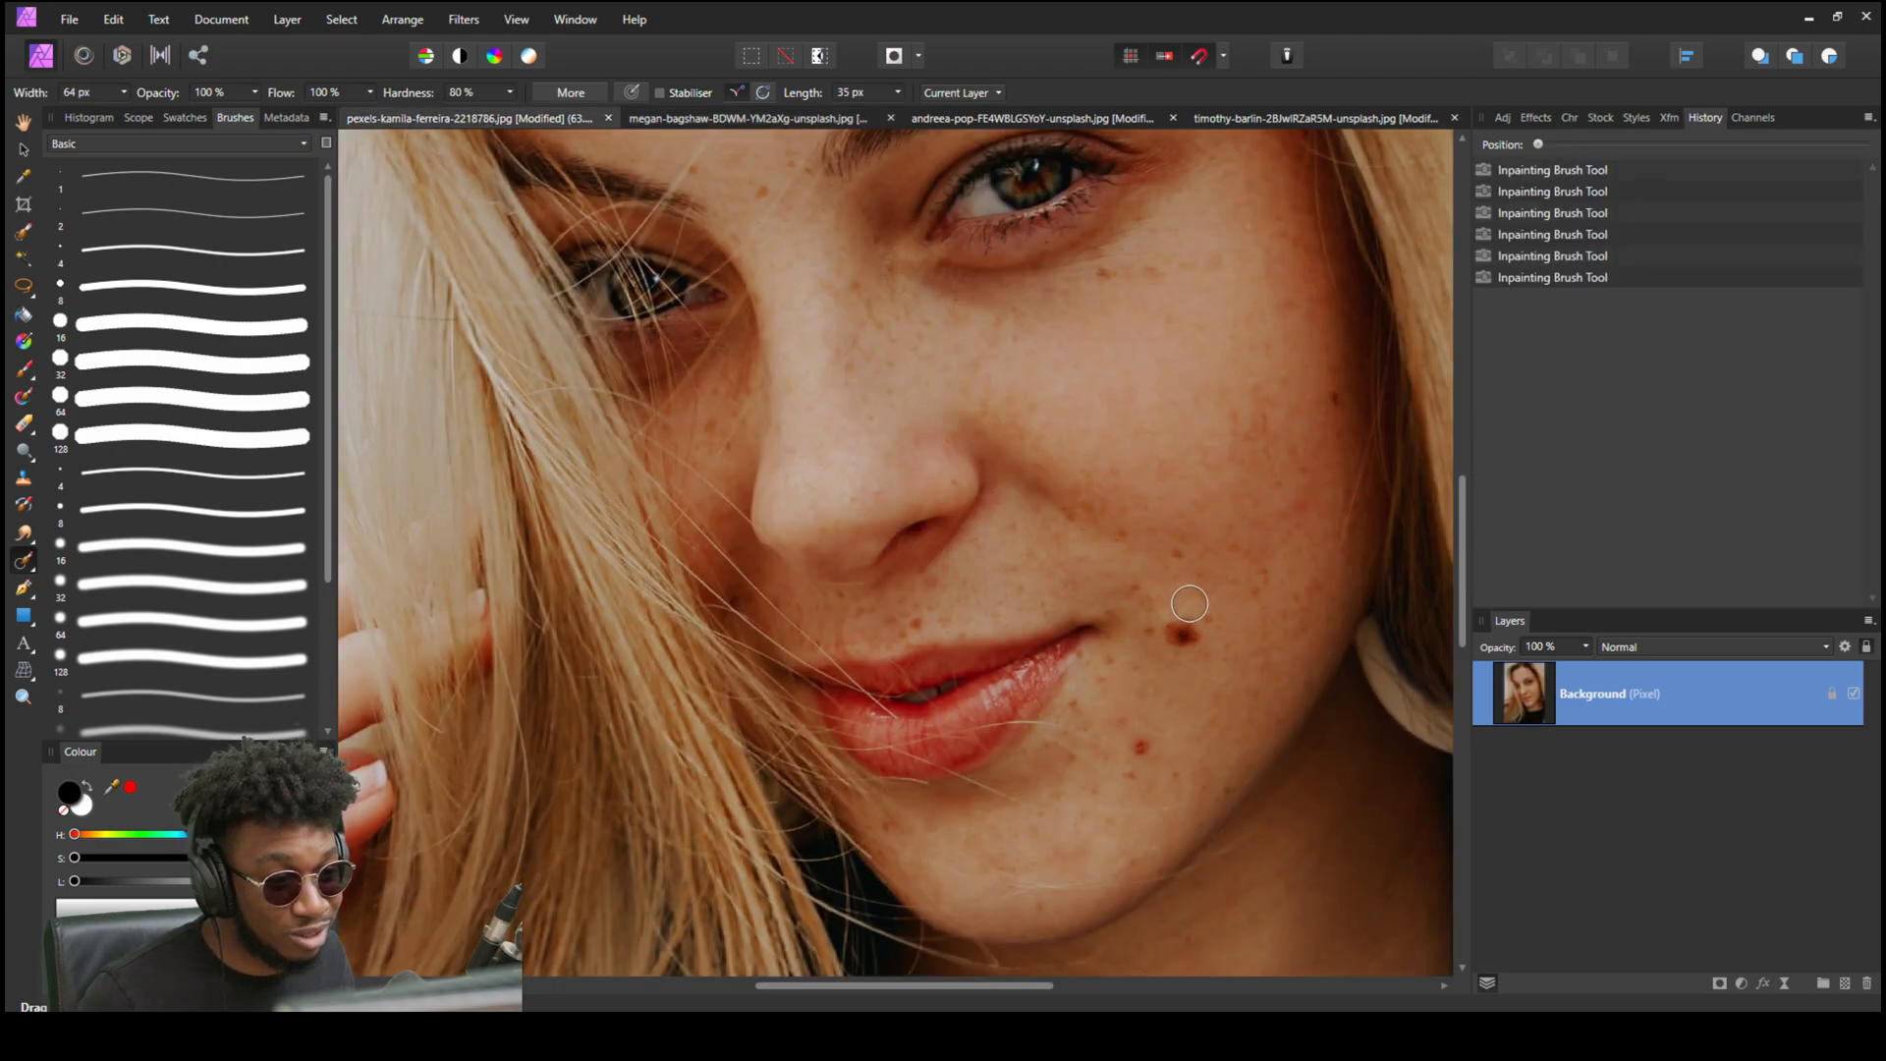
{"action": "left_click_drag", "start_coordinate": [1189, 603], "coordinate": [1175, 650]}
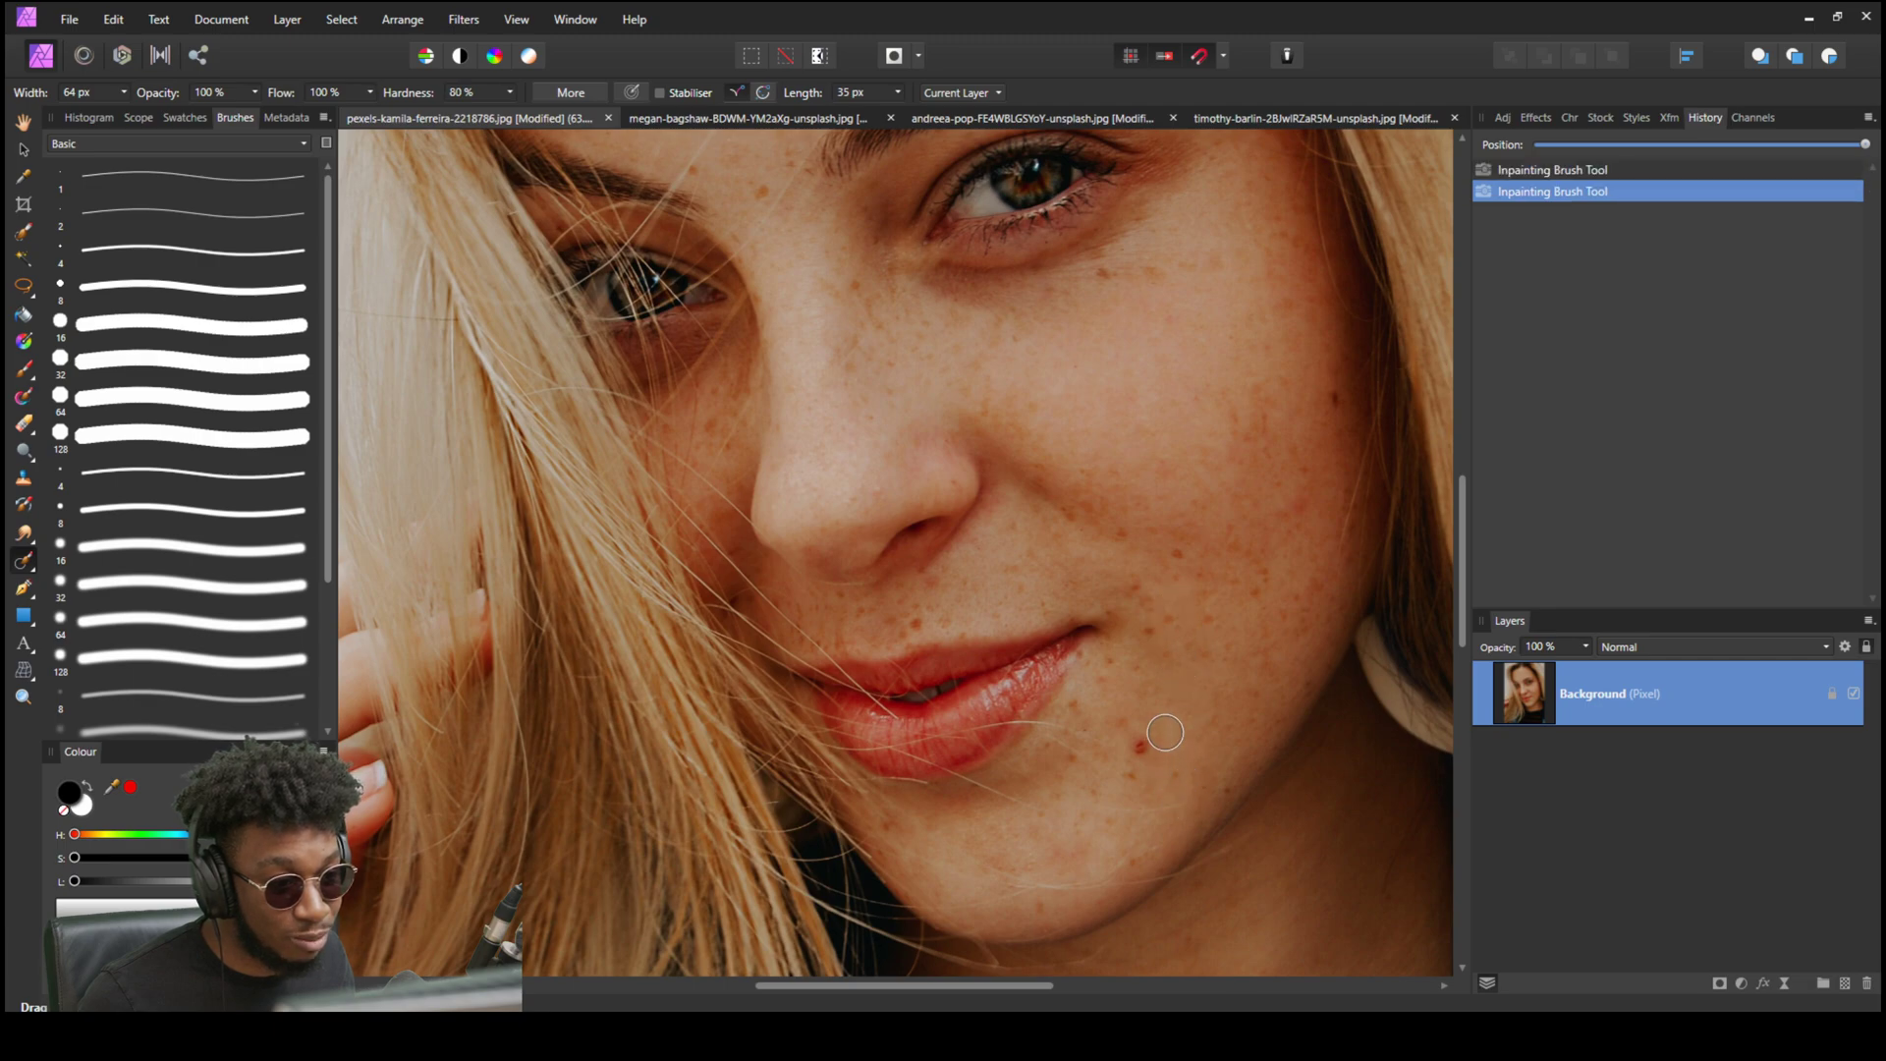
{"action": "left_click_drag", "start_coordinate": [1165, 732], "coordinate": [1137, 762]}
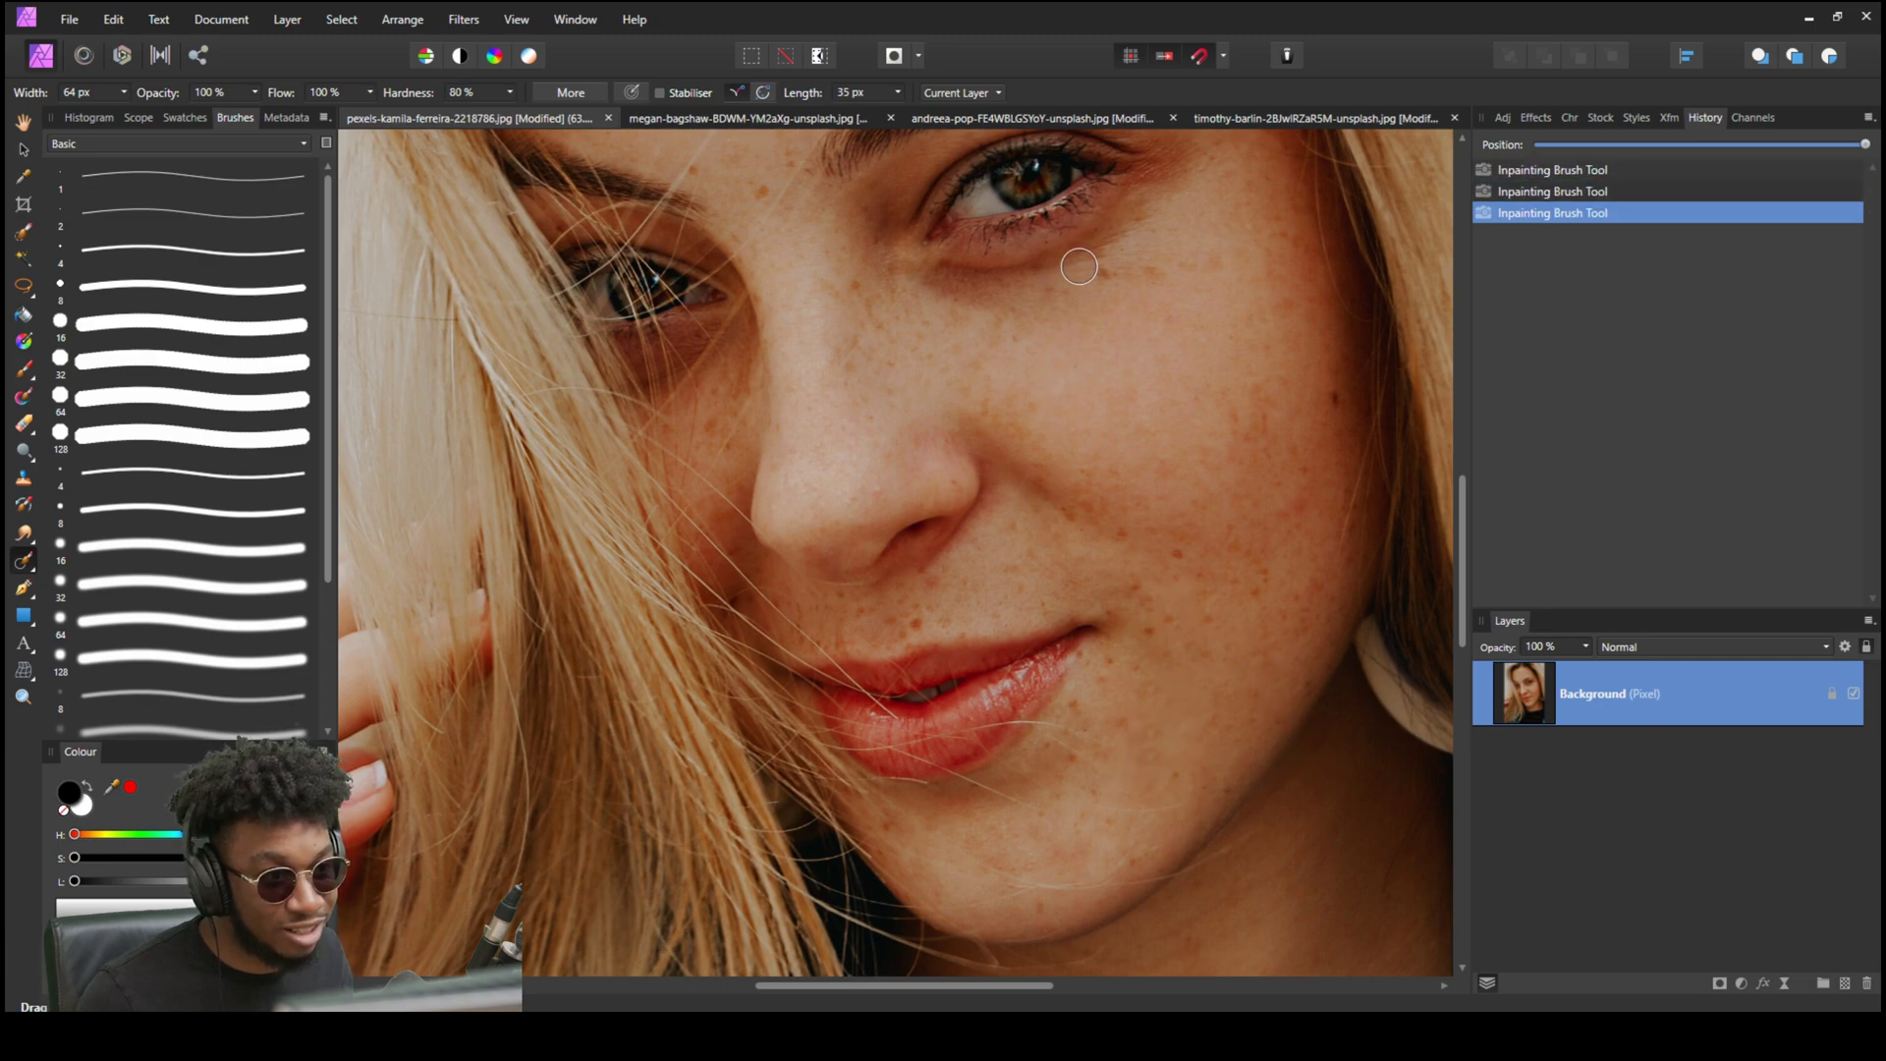
Inpaint the spots under the eye, on the outer cheek, beside the mouth, along the jaw and between the brows.
{"action": "left_click_drag", "start_coordinate": [1079, 266], "coordinate": [1128, 266]}
{"action": "left_click_drag", "start_coordinate": [1333, 376], "coordinate": [1332, 417]}
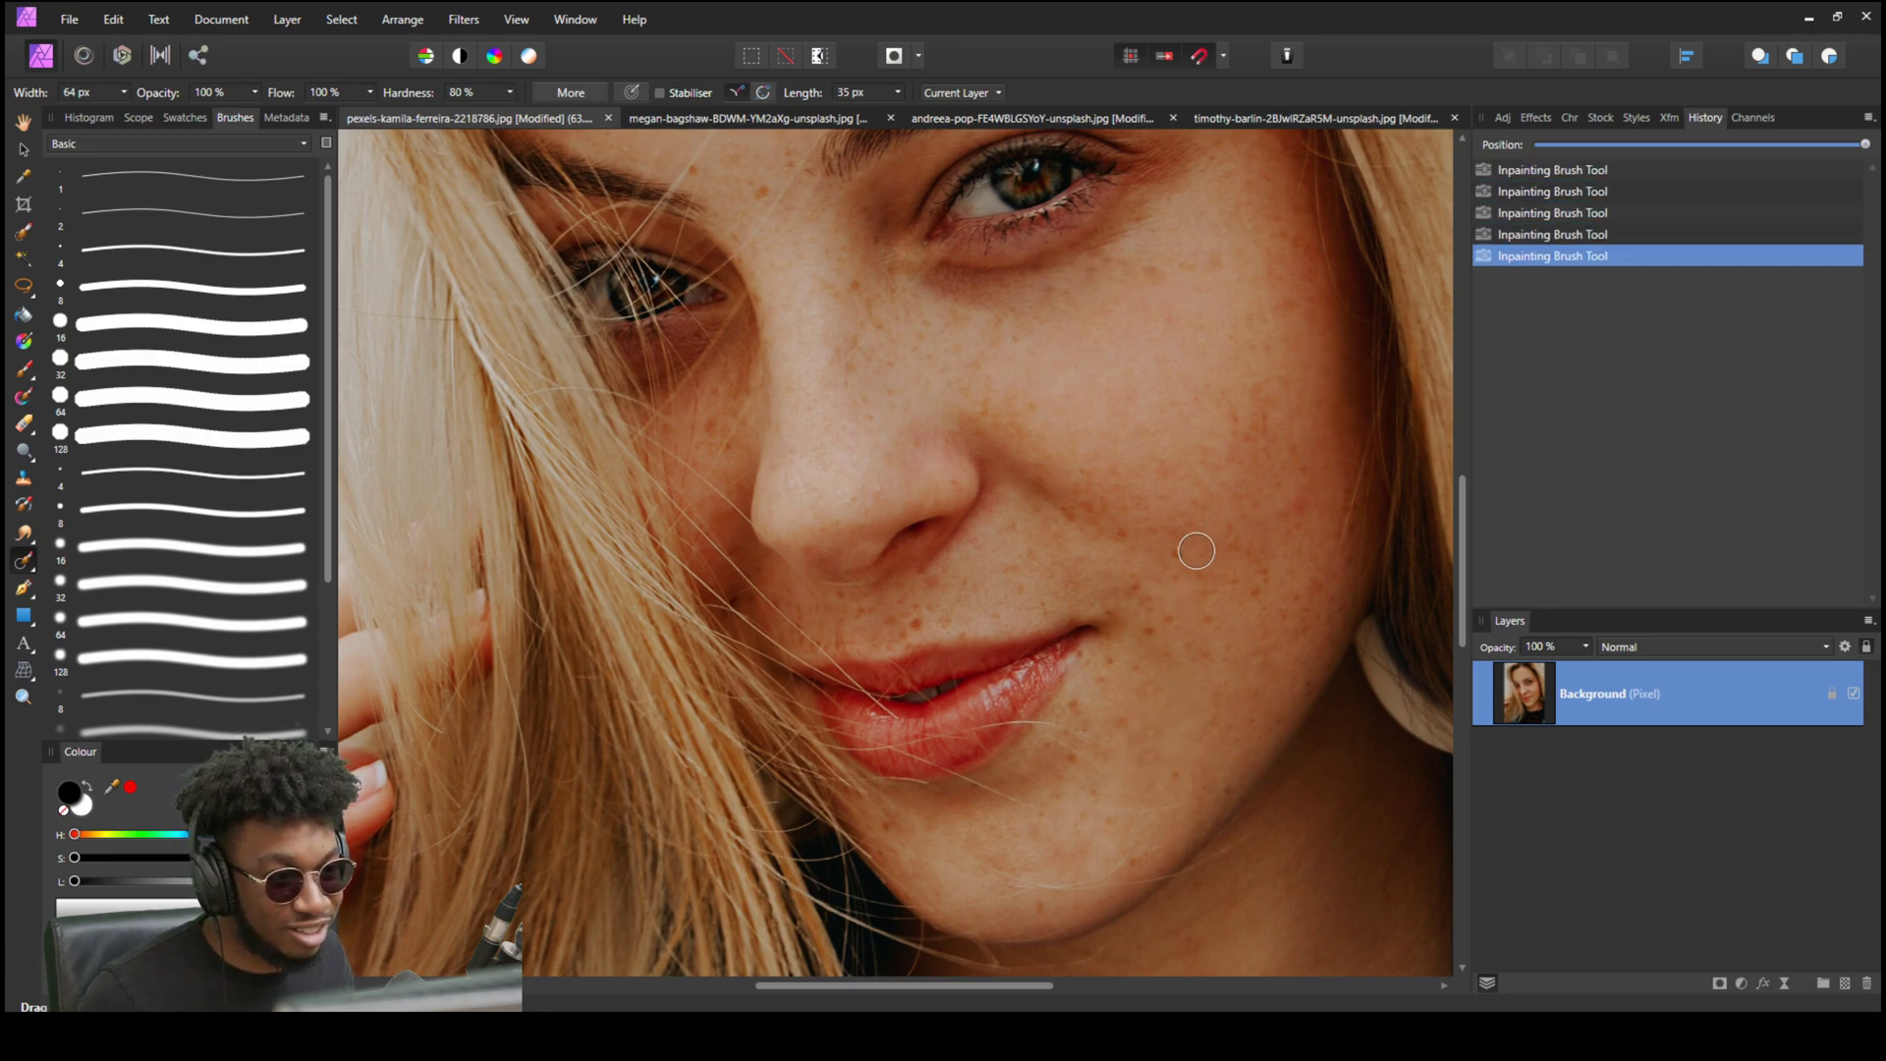
{"action": "mouse_move", "coordinate": [1110, 520]}
{"action": "left_mouse_down"}
{"action": "mouse_move", "coordinate": [1169, 526]}
{"action": "mouse_move", "coordinate": [1135, 617]}
{"action": "mouse_move", "coordinate": [1154, 631]}
{"action": "left_mouse_up"}
{"action": "left_click", "coordinate": [1172, 538]}
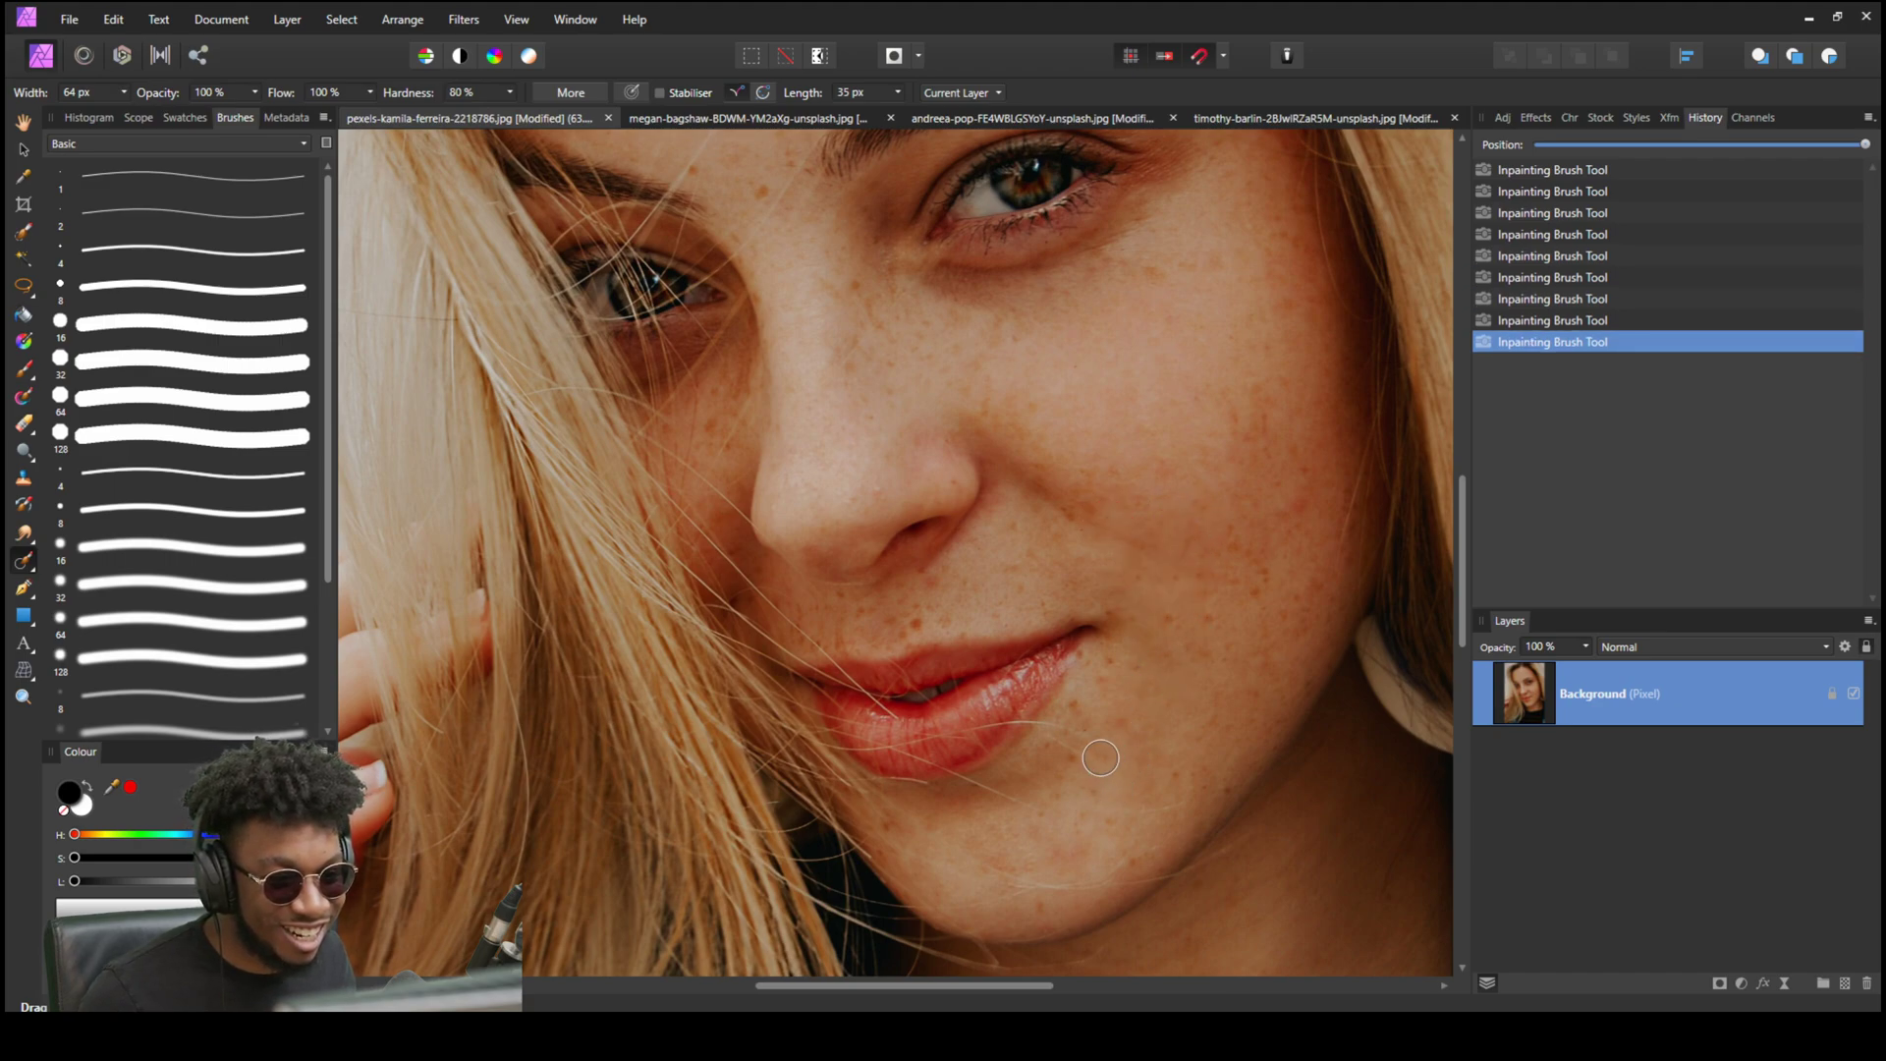
{"action": "left_click_drag", "start_coordinate": [1211, 774], "coordinate": [1171, 776]}
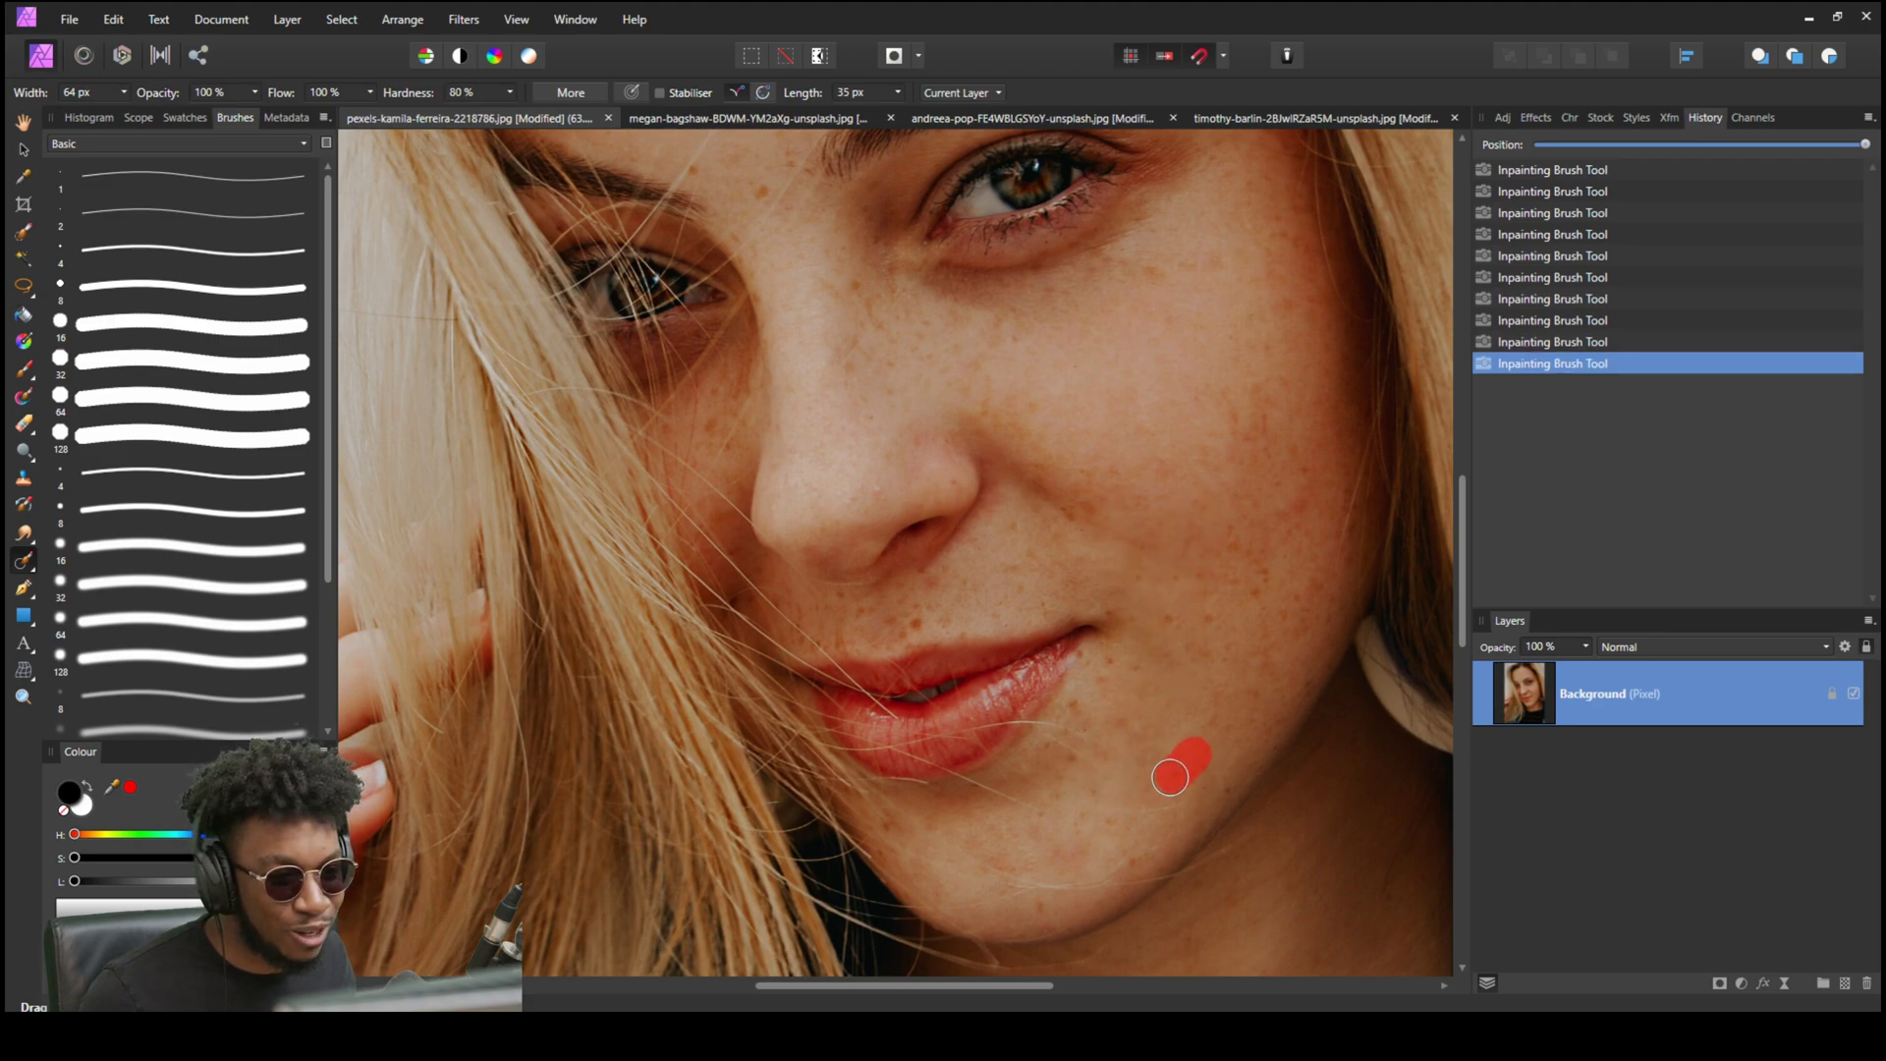
{"action": "left_click", "coordinate": [768, 187]}
Compare the retouched blonde portrait with its original by moving the history position back to the start.
{"action": "scroll", "coordinate": [1152, 437], "scroll_direction": "down", "scroll_amount": 5}
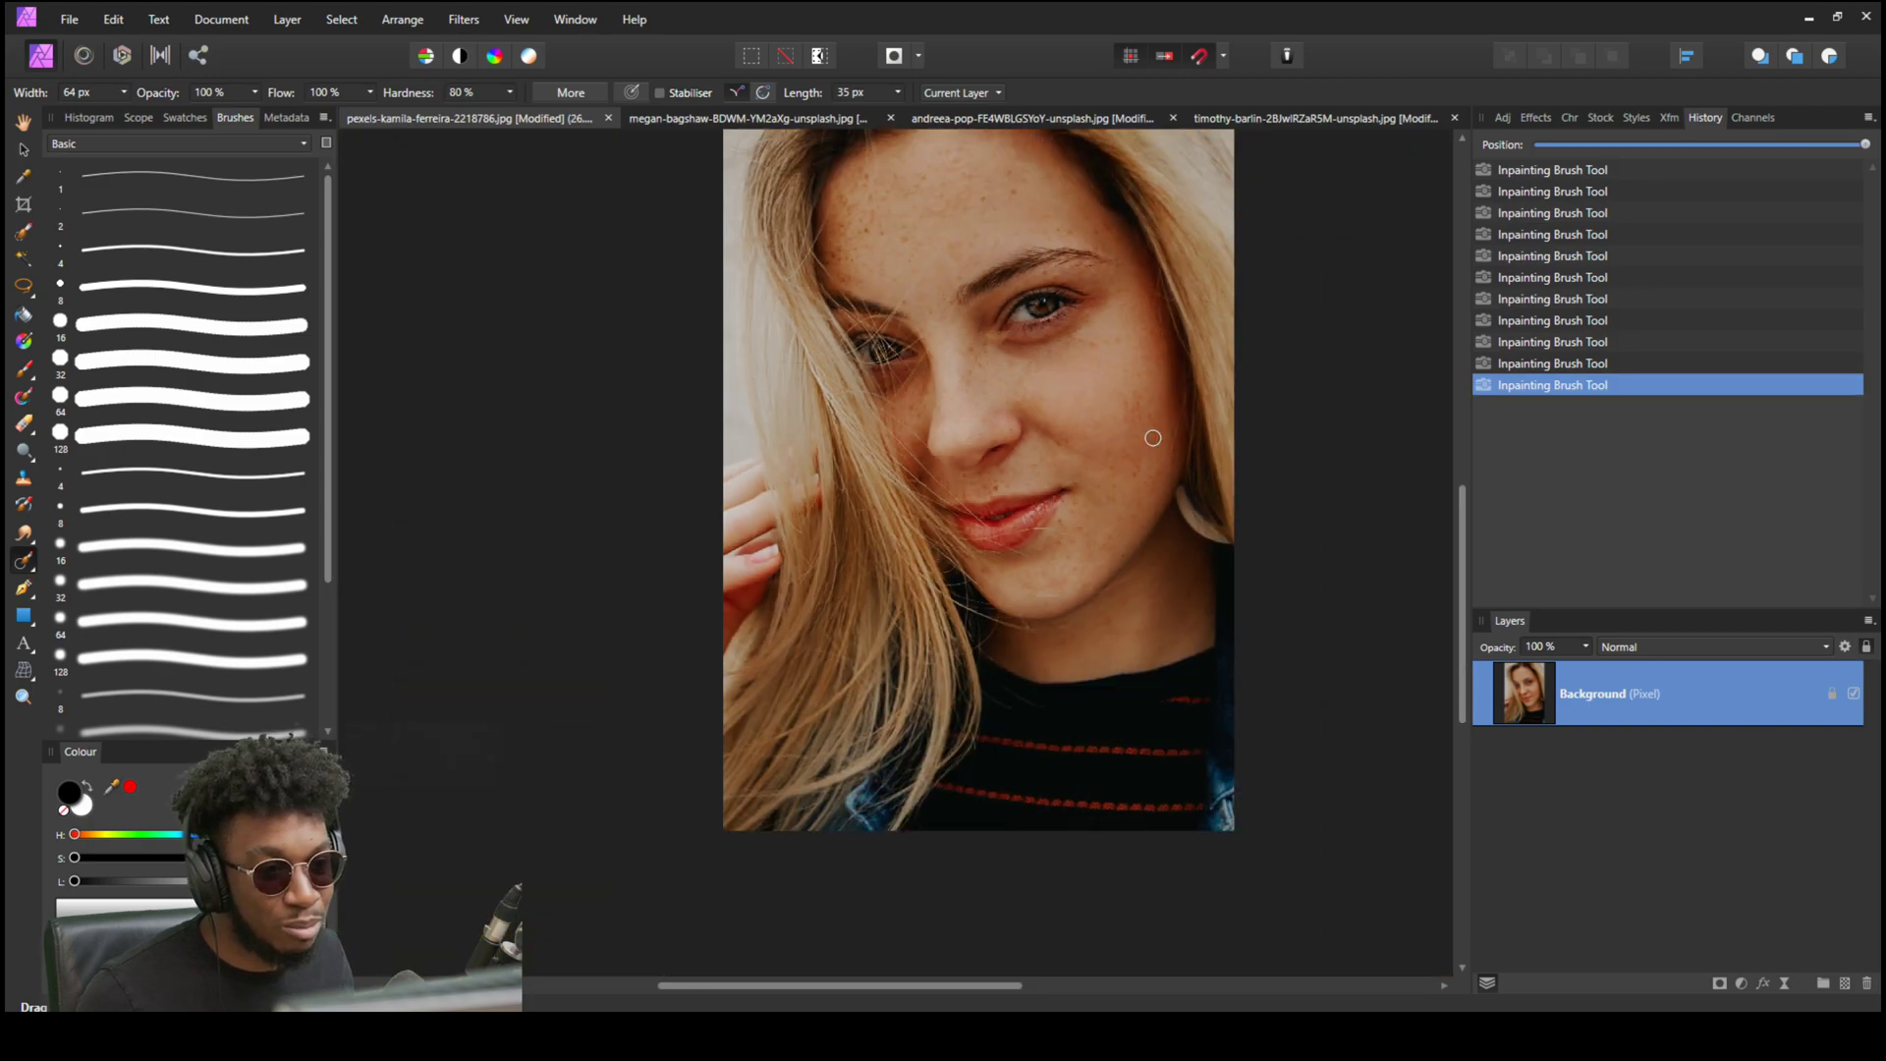
{"action": "left_click_drag", "start_coordinate": [1137, 395], "coordinate": [1149, 437]}
{"action": "left_click_drag", "start_coordinate": [1564, 146], "coordinate": [1513, 147]}
Select the Healing Brush Tool and bring up the portrait with blue glitter on the cheek.
{"action": "left_click", "coordinate": [27, 568]}
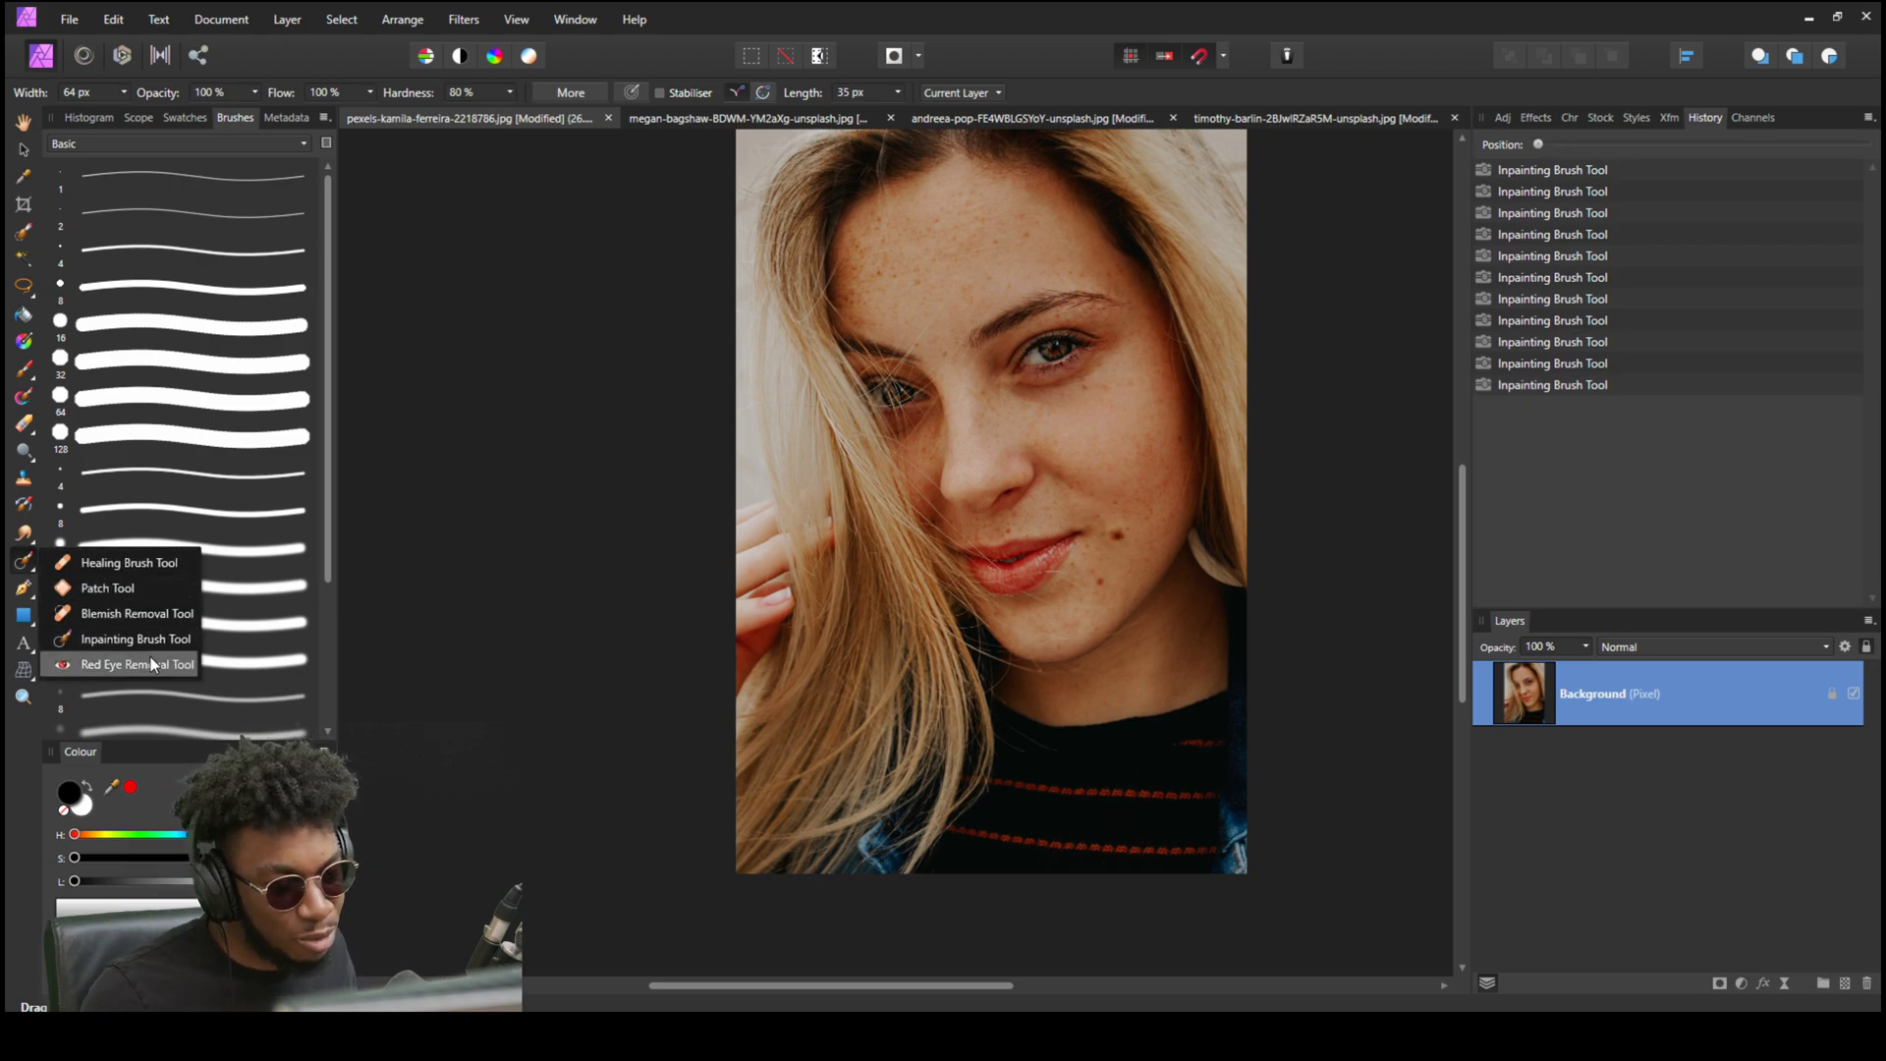
{"action": "left_click", "coordinate": [120, 562]}
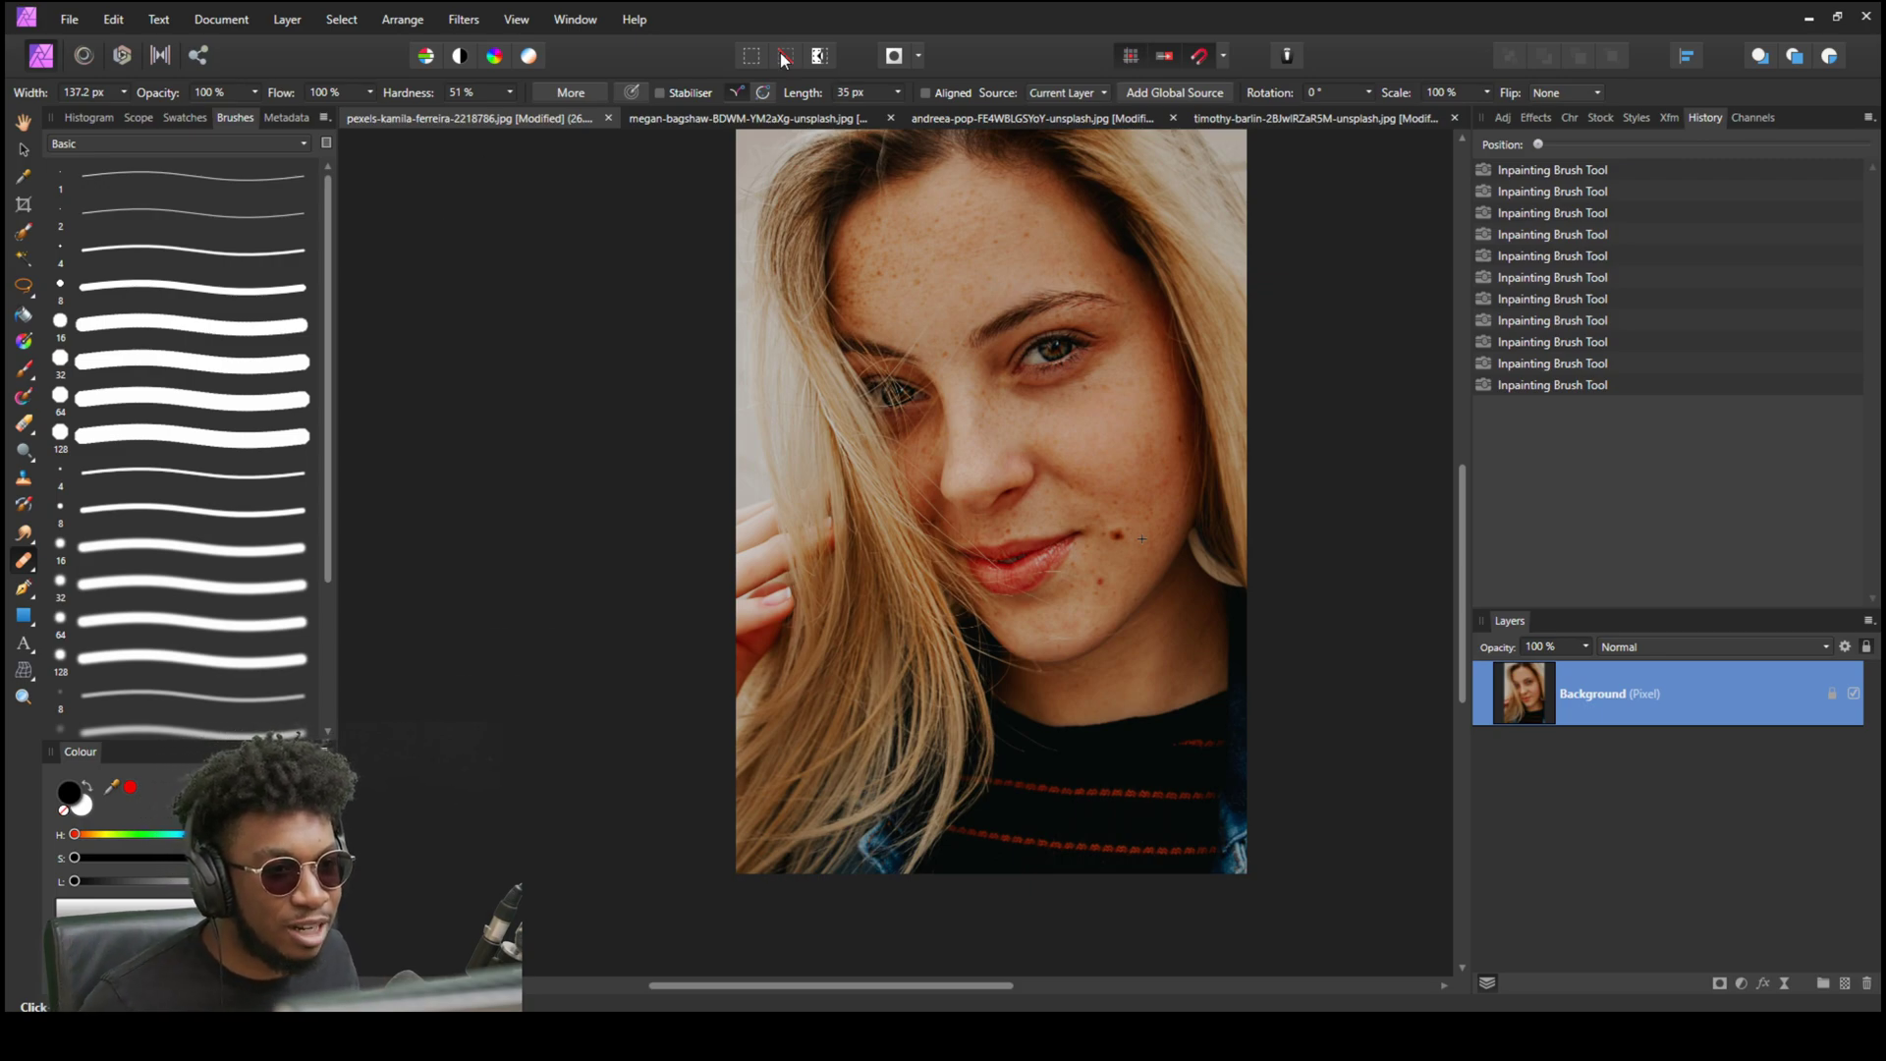
{"action": "left_click", "coordinate": [780, 116]}
{"action": "left_click", "coordinate": [1030, 116]}
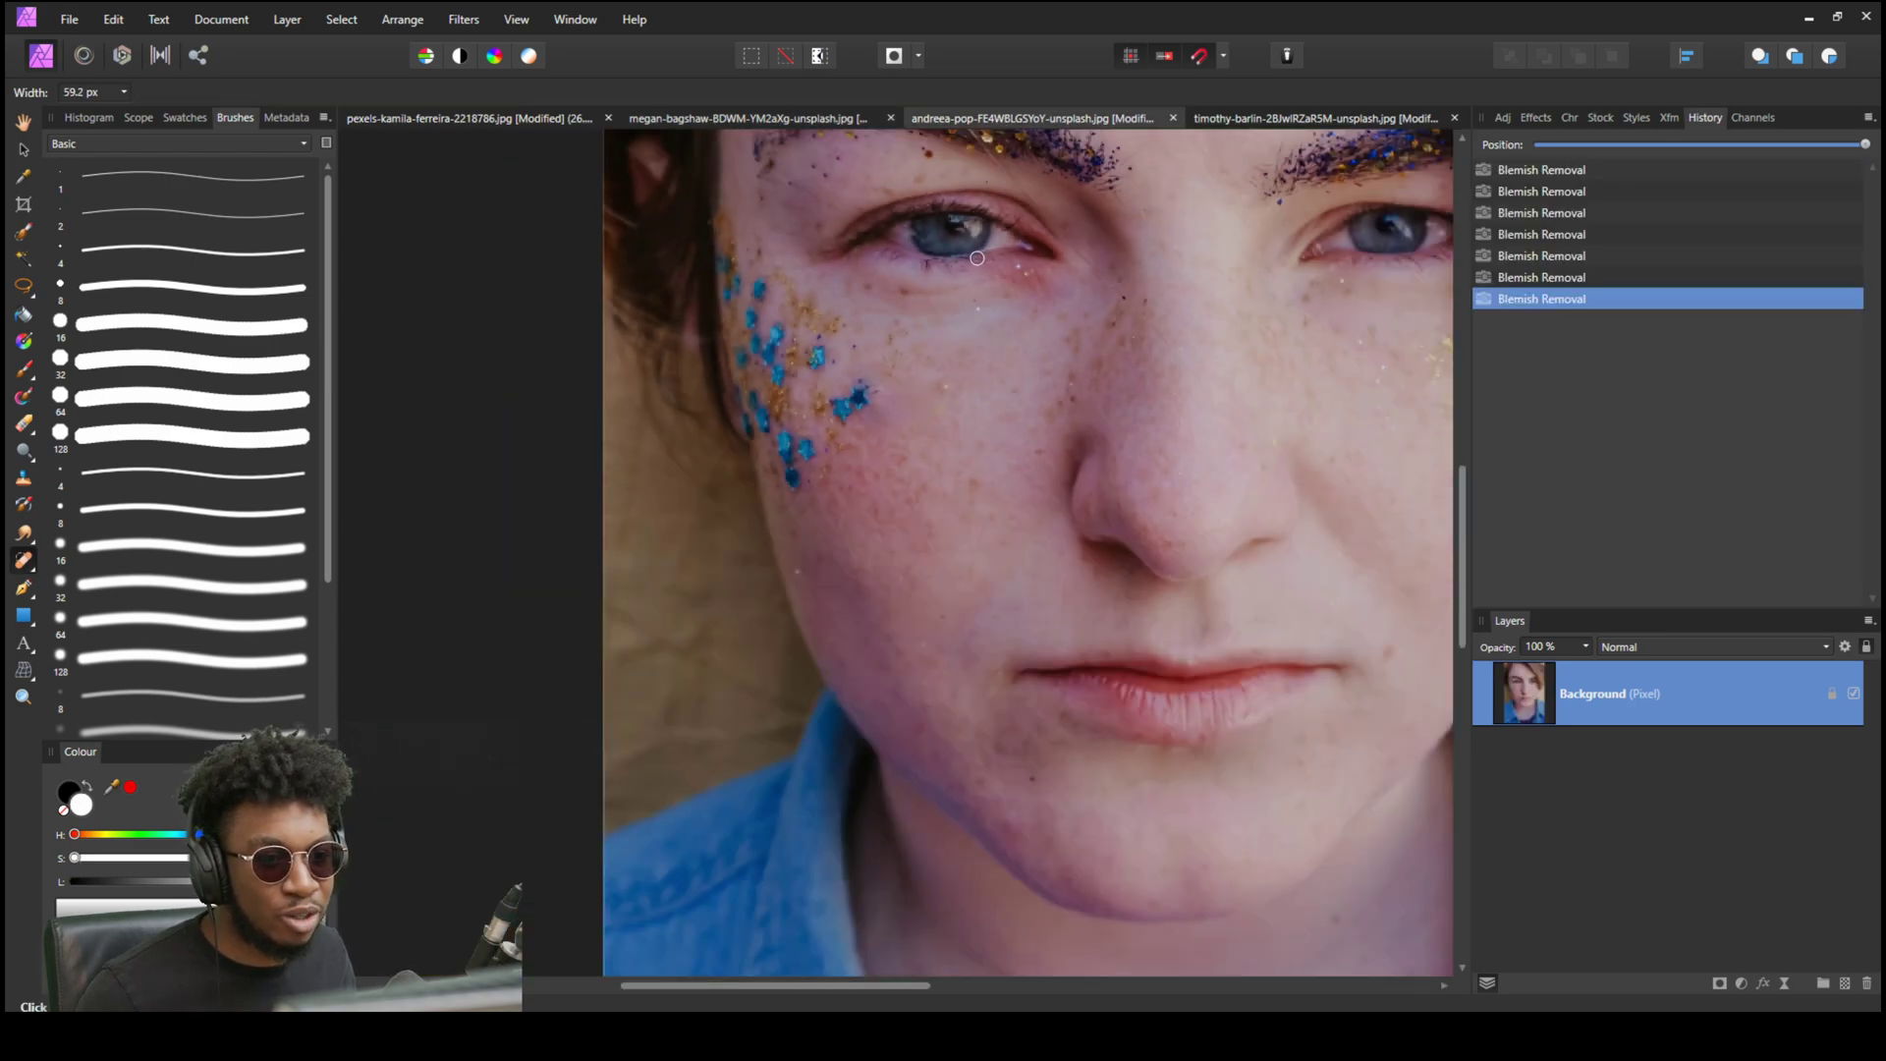
Switch to the dark-haired woman's portrait with freckled cheeks and rewind its history to the original state.
{"action": "scroll", "coordinate": [877, 356], "scroll_direction": "down", "scroll_amount": 3}
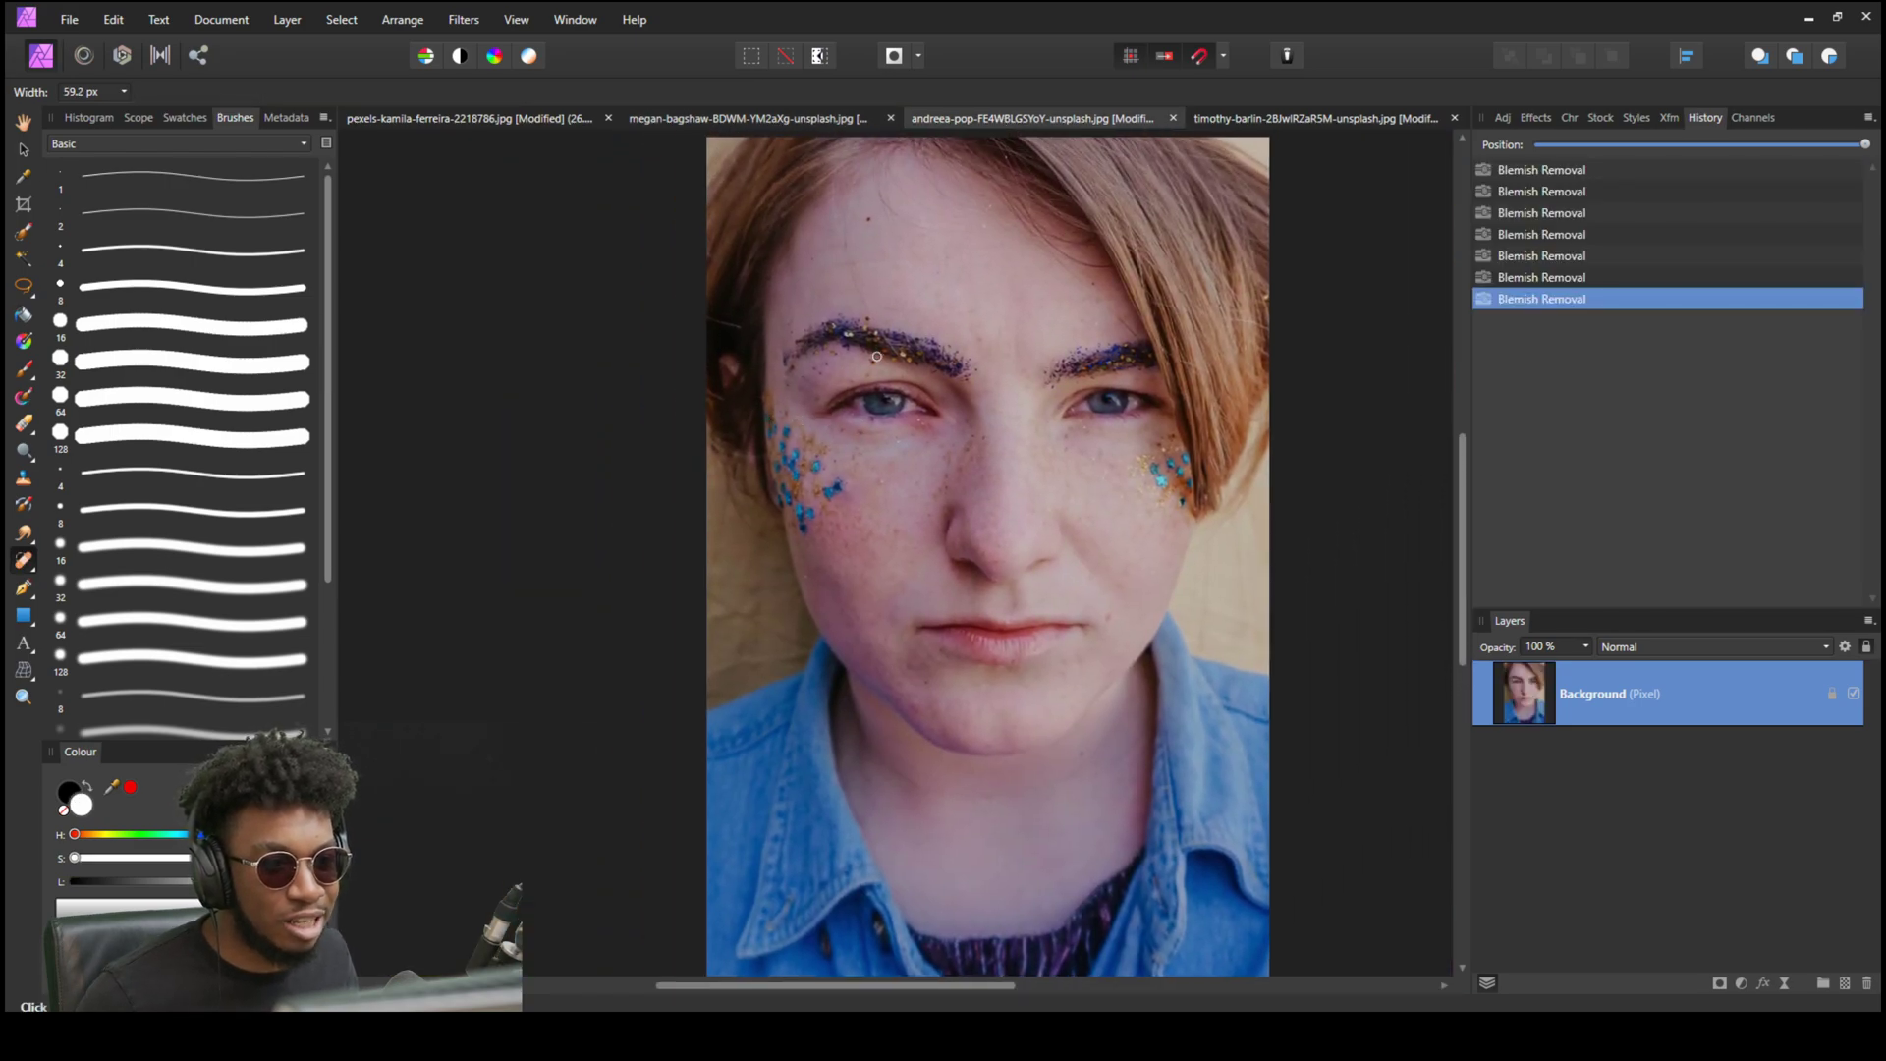
{"action": "left_click_drag", "start_coordinate": [876, 356], "coordinate": [866, 437]}
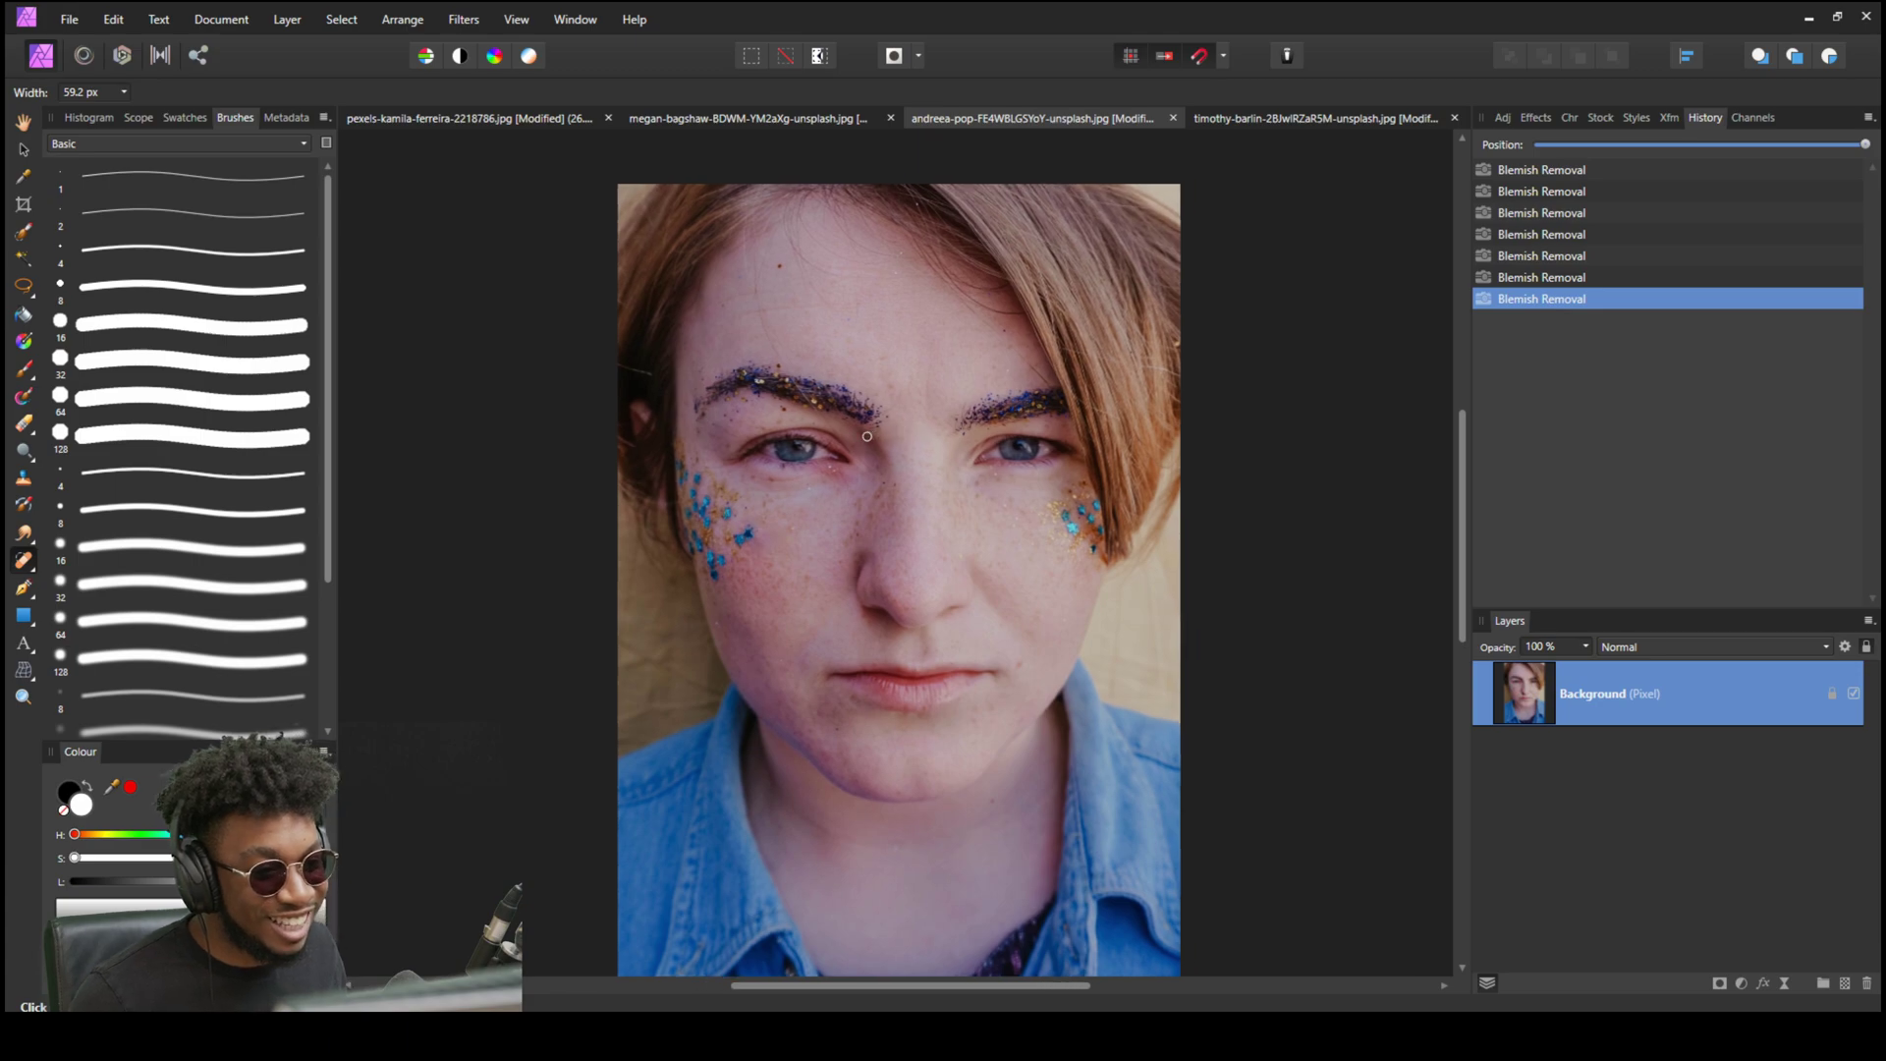
{"action": "left_click", "coordinate": [733, 119]}
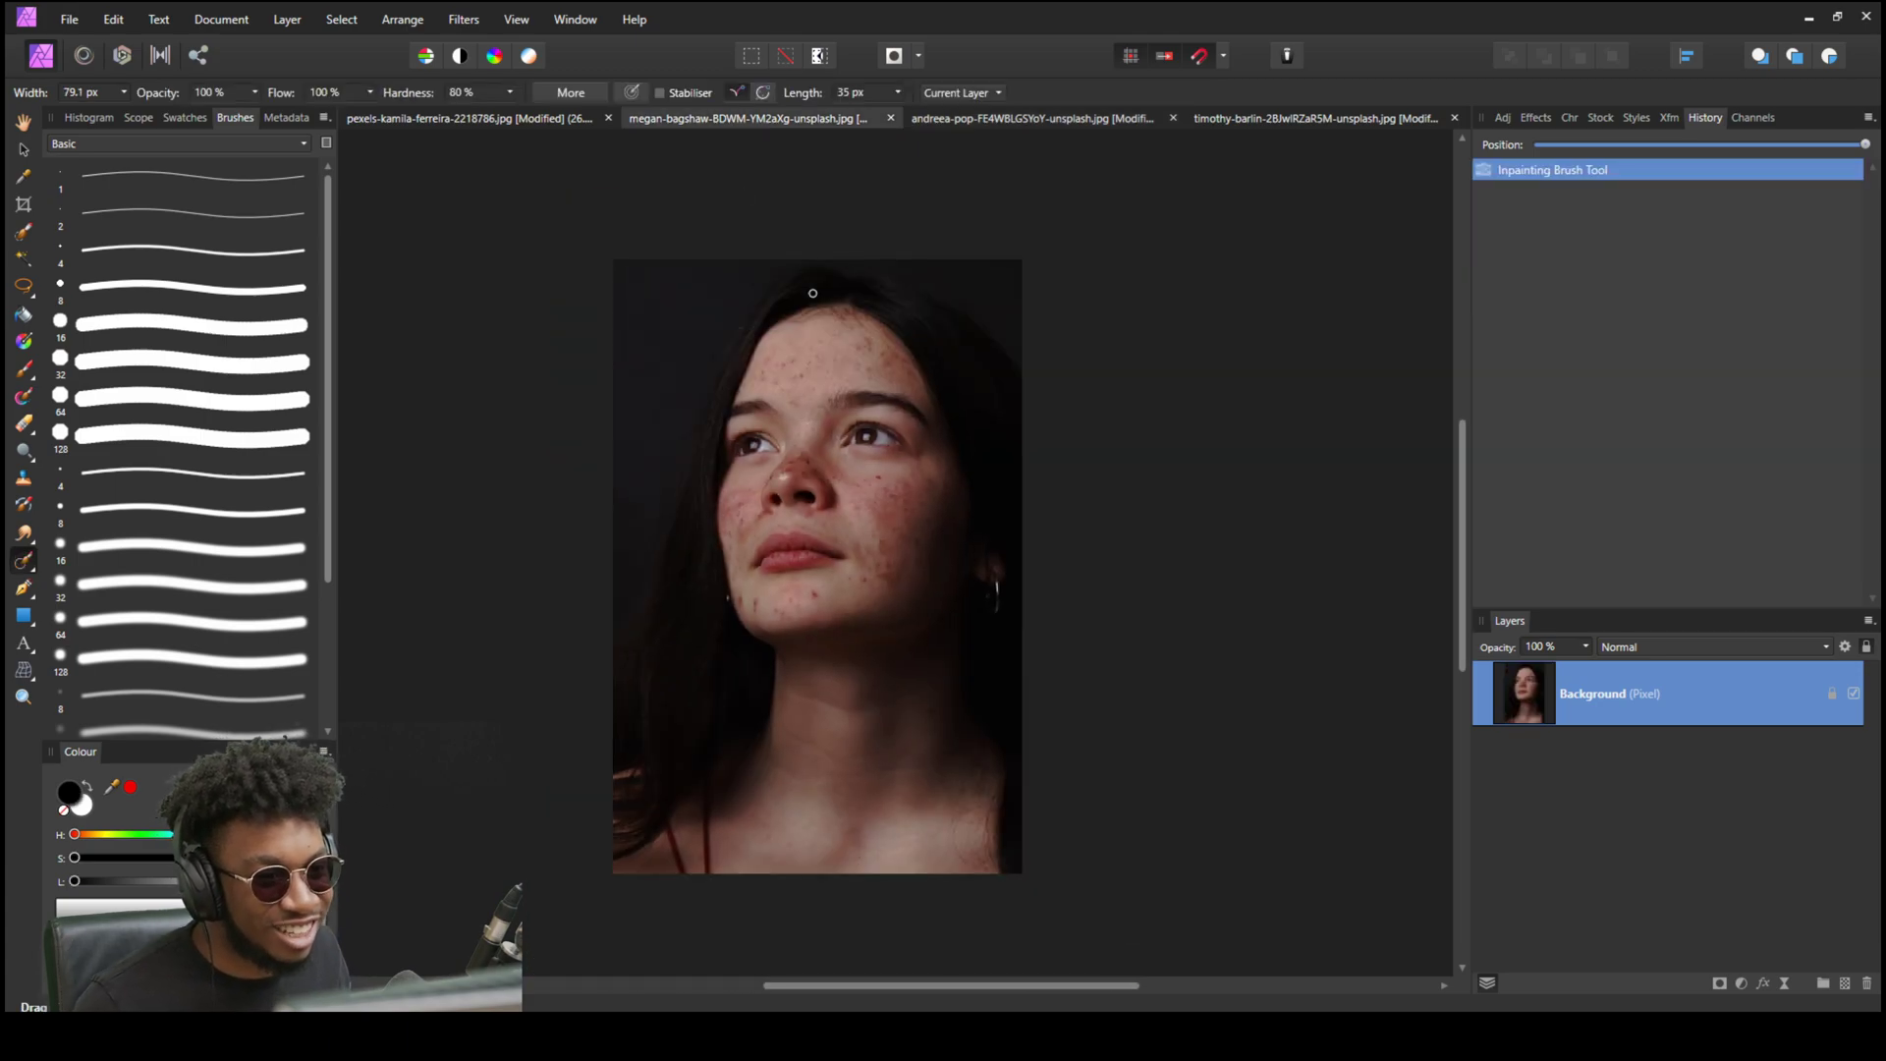
{"action": "scroll", "coordinate": [843, 440], "scroll_direction": "up", "scroll_amount": 3}
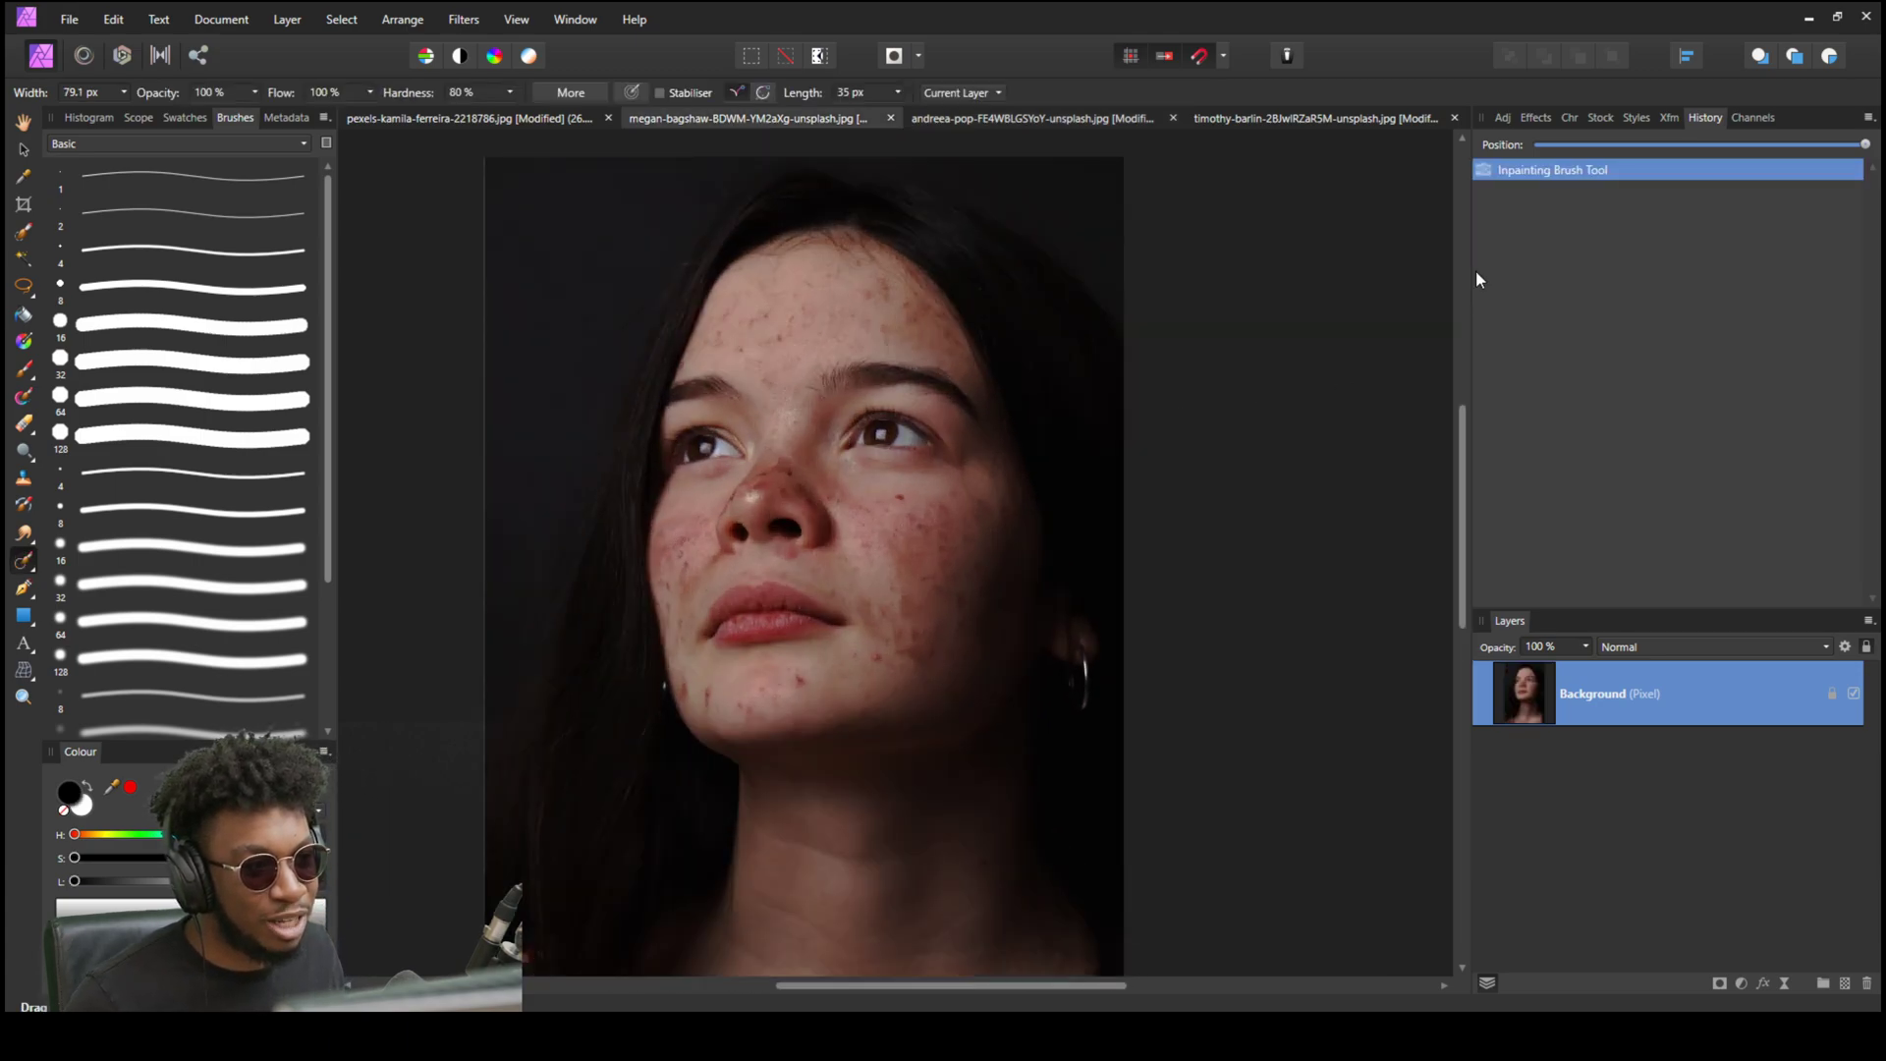
{"action": "left_click_drag", "start_coordinate": [1570, 148], "coordinate": [1458, 143]}
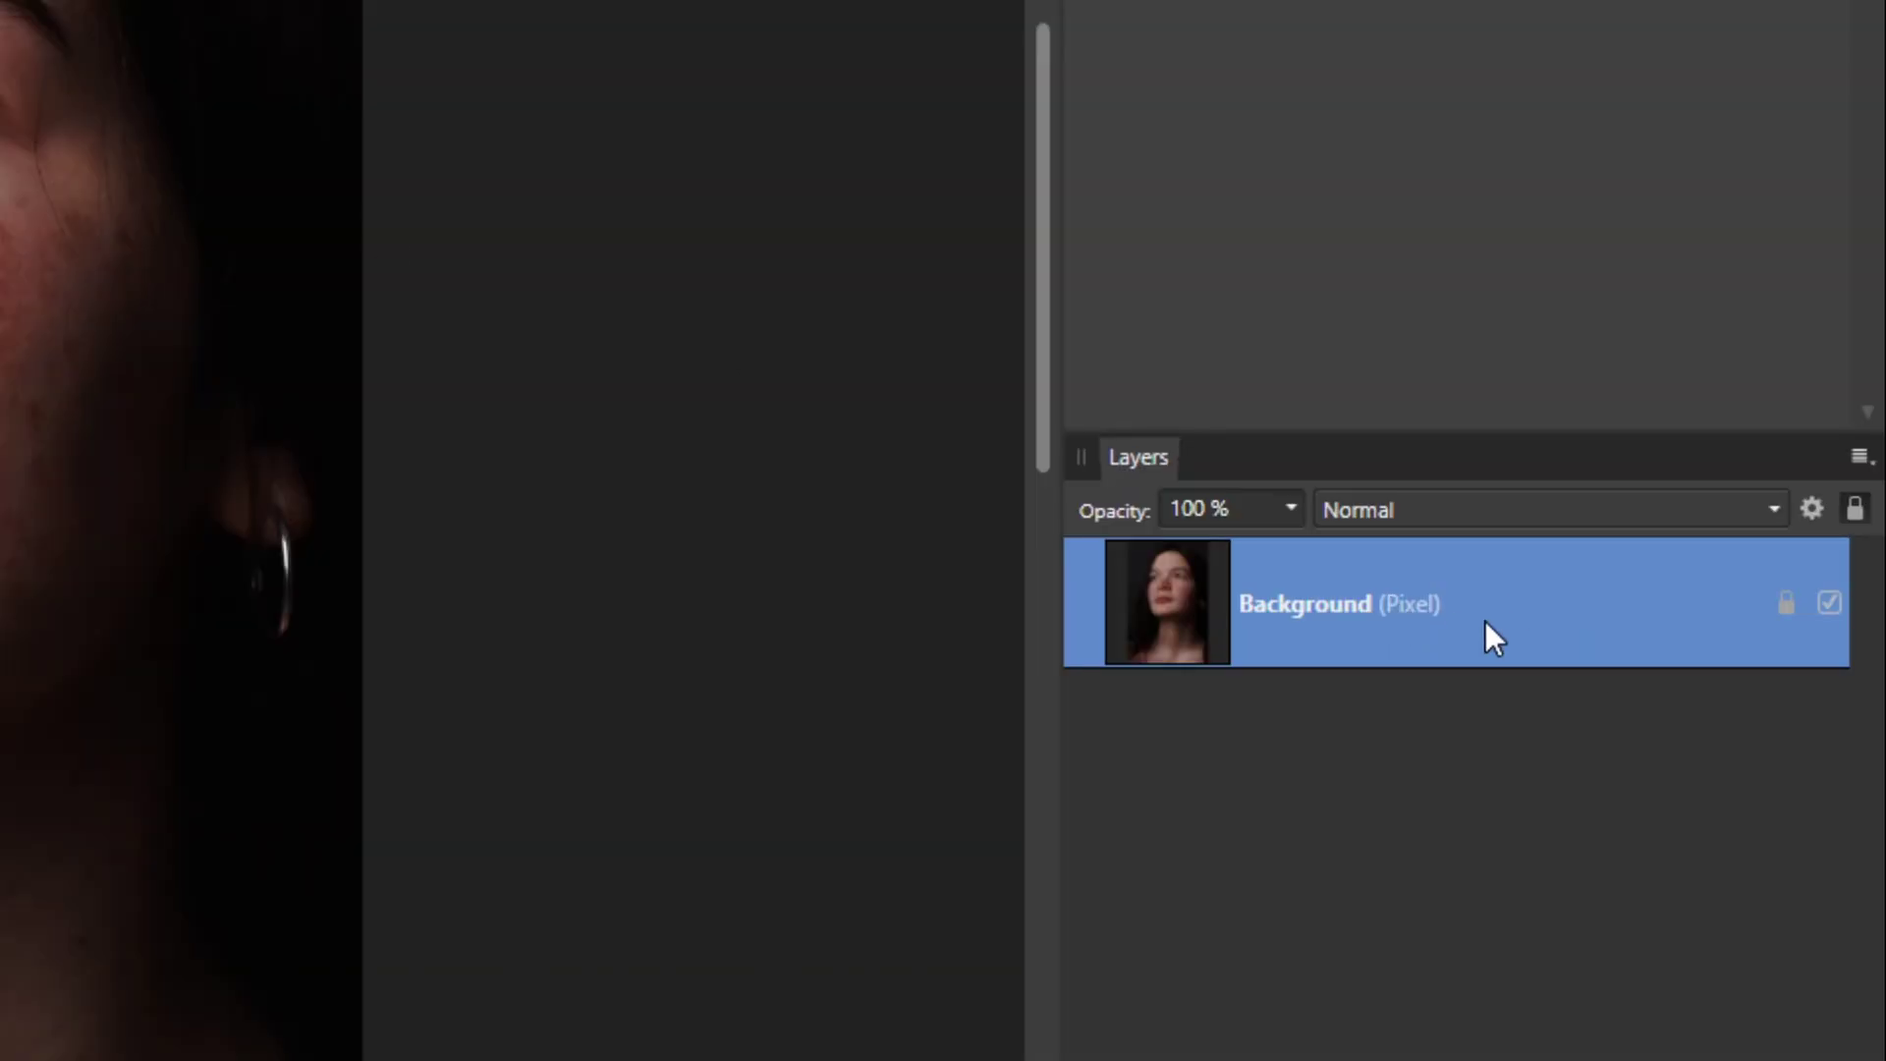
Duplicate the Background layer and open the Frequency Separation filter on the copy.
{"action": "key", "text": "ctrl+j"}
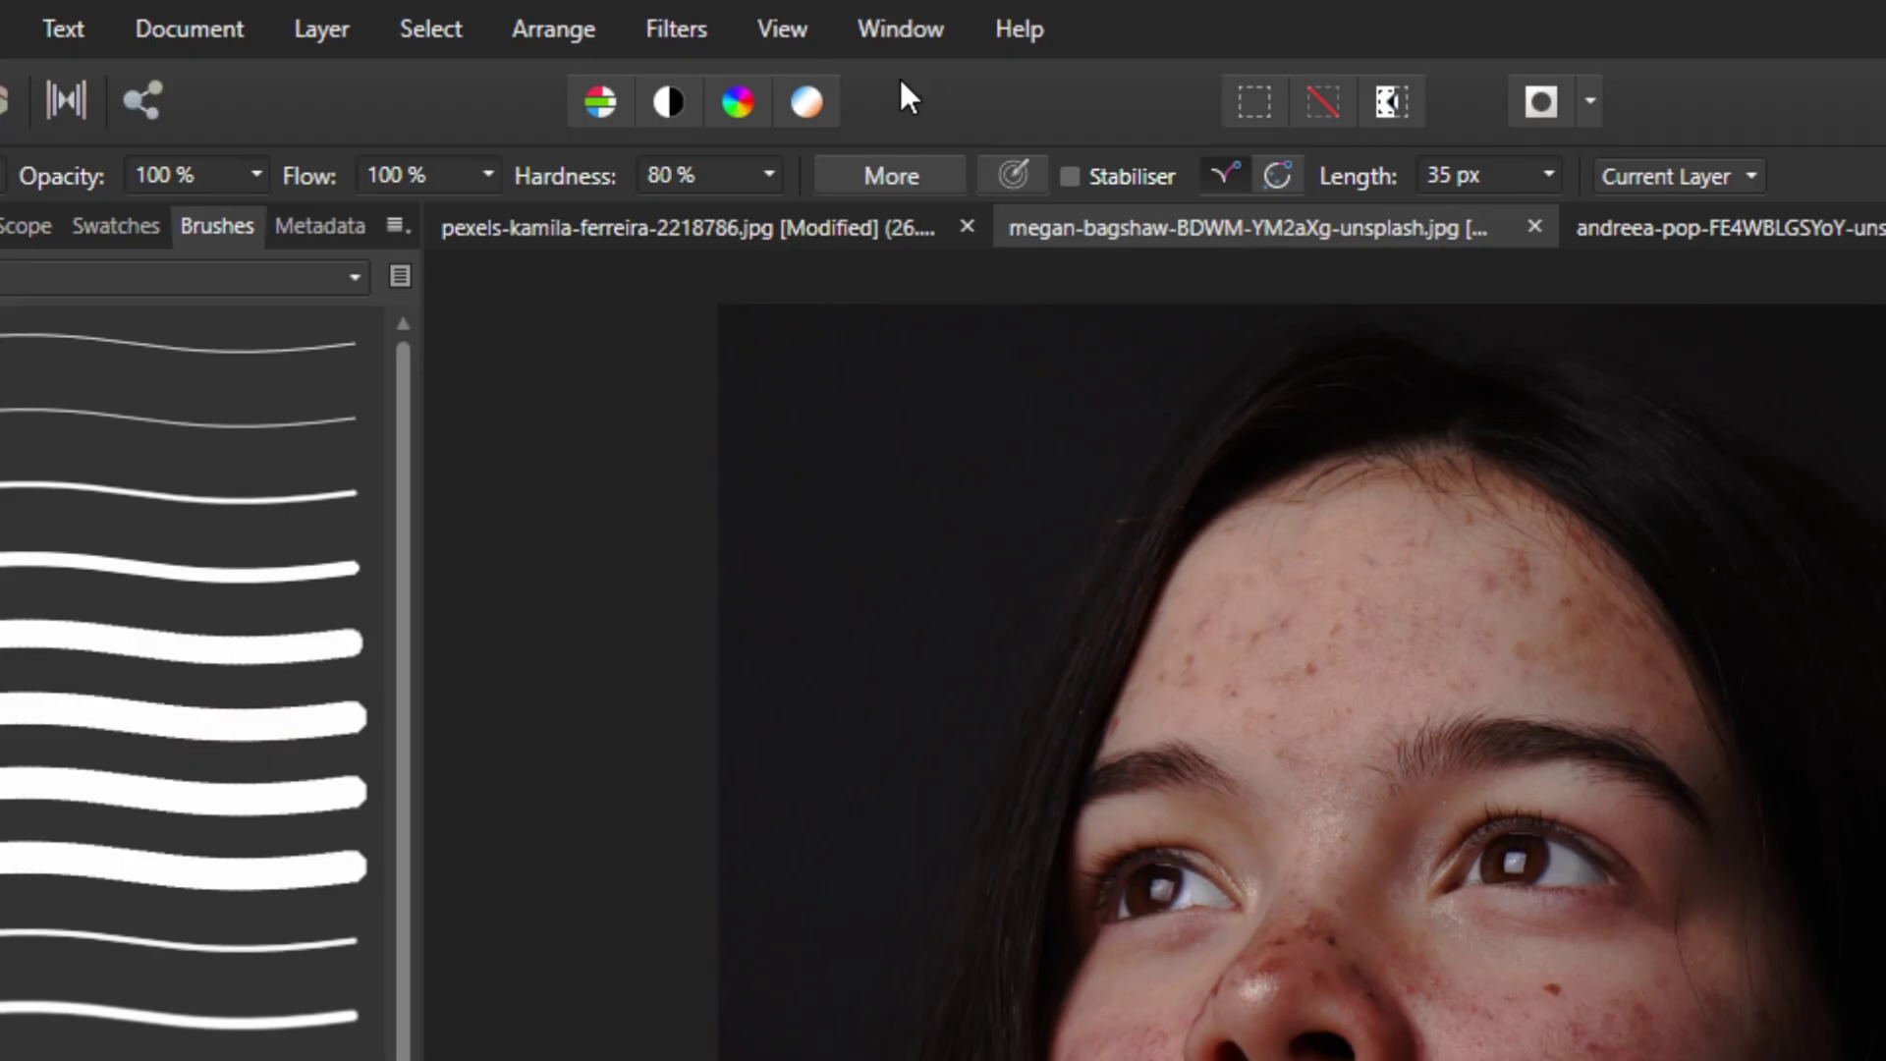
{"action": "left_click", "coordinate": [668, 22]}
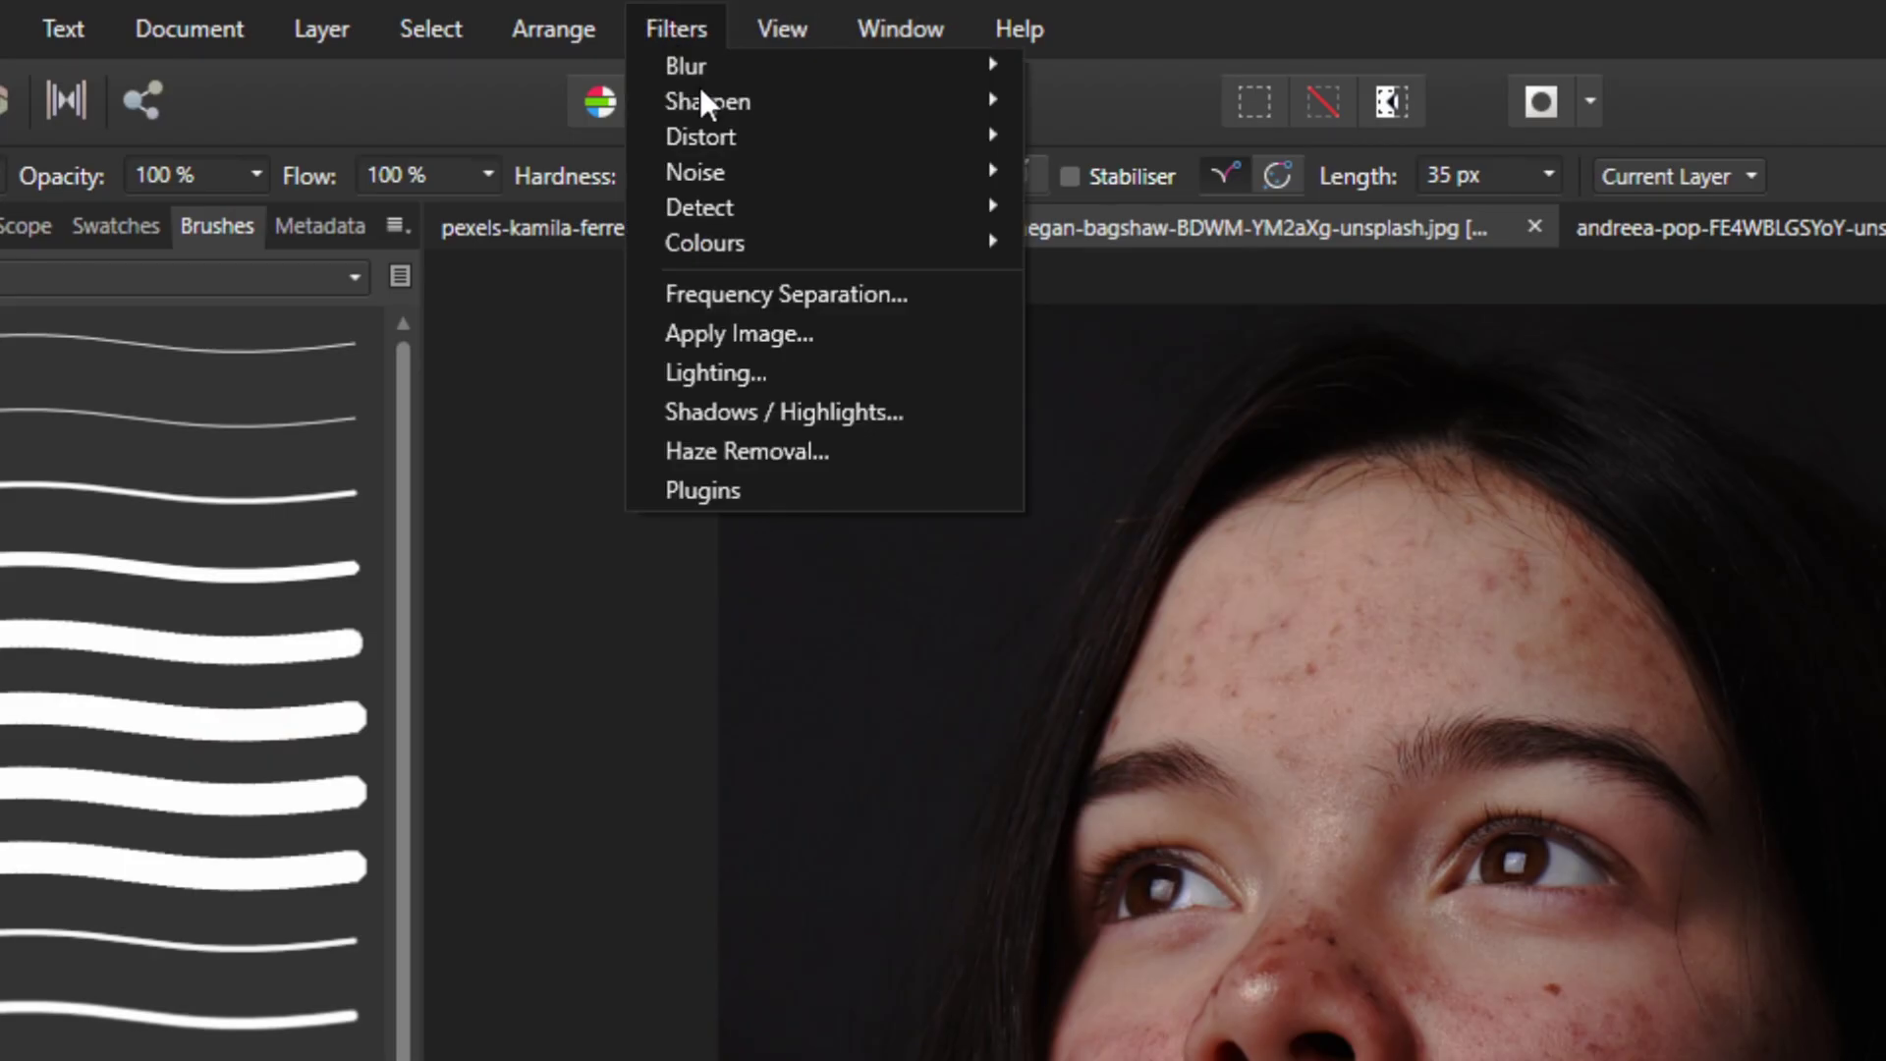
{"action": "left_click", "coordinate": [813, 295]}
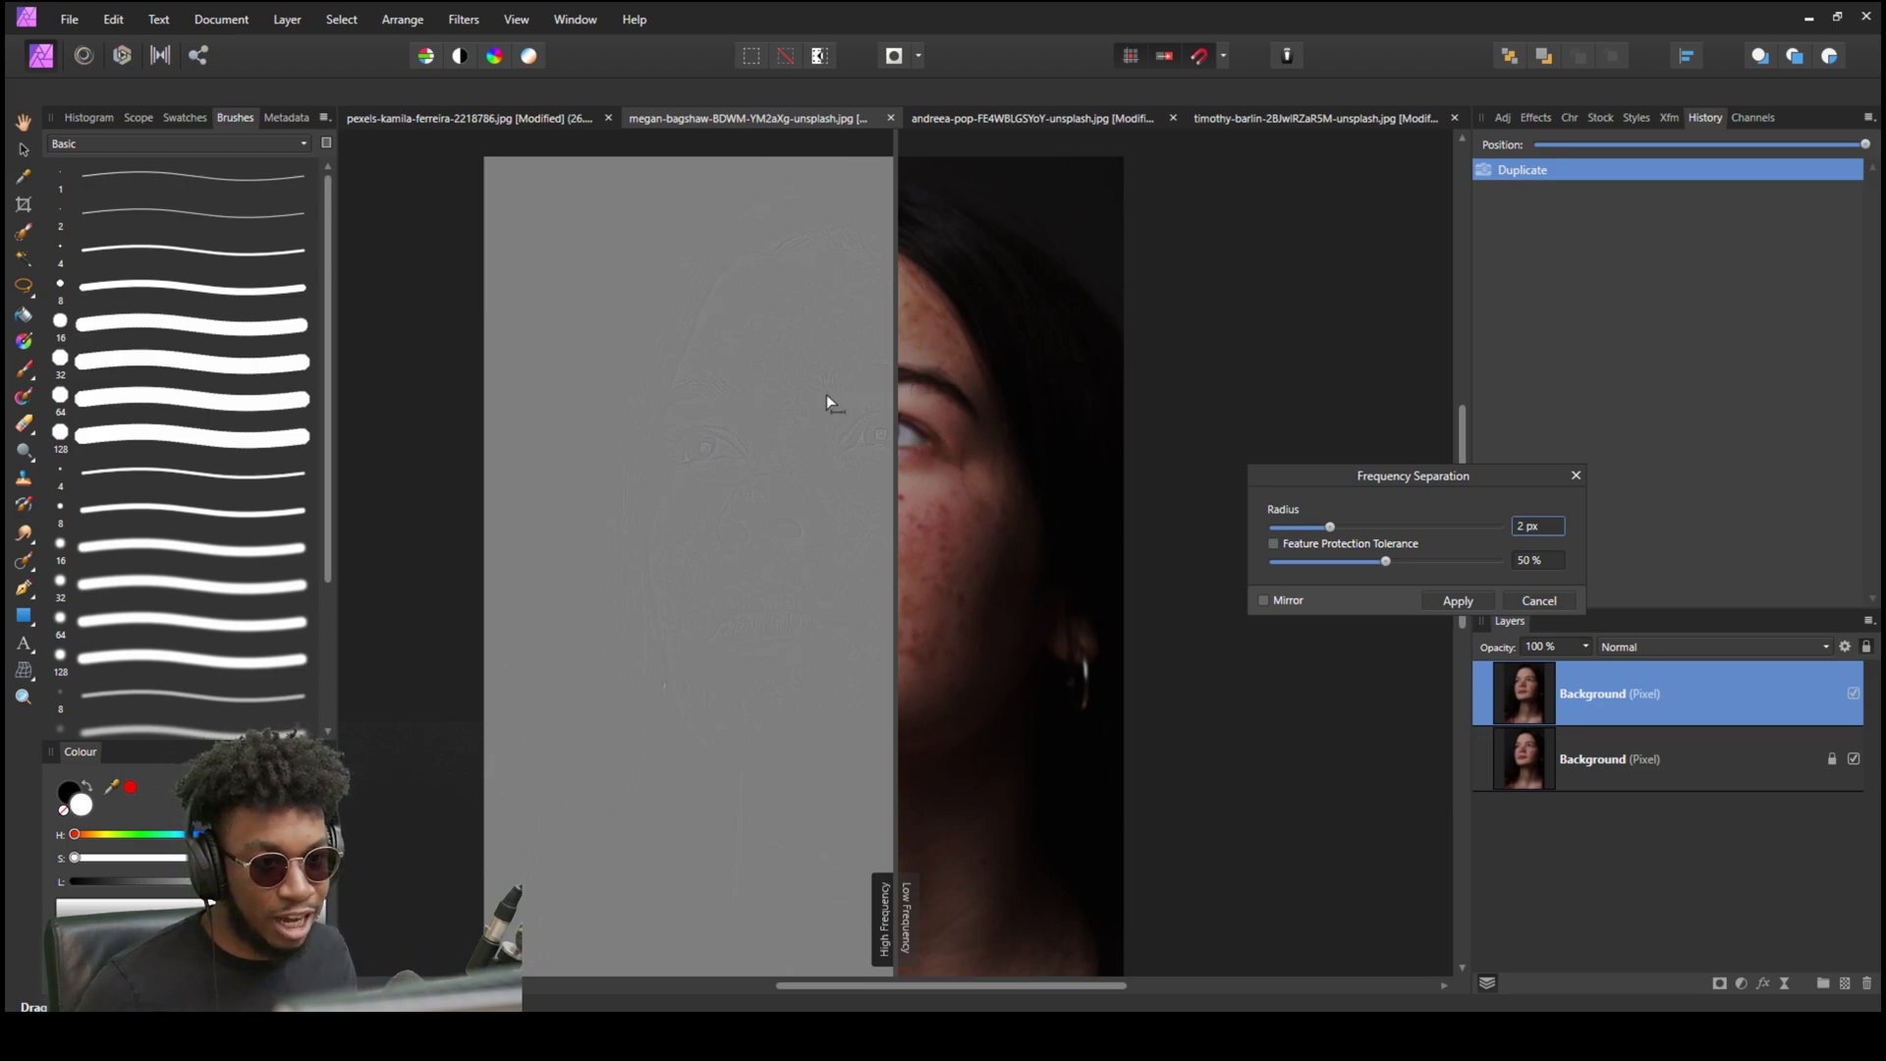
Compare the high and low frequency previews, adjust the separation radius and apply the filter.
{"action": "left_click_drag", "start_coordinate": [895, 472], "coordinate": [839, 530]}
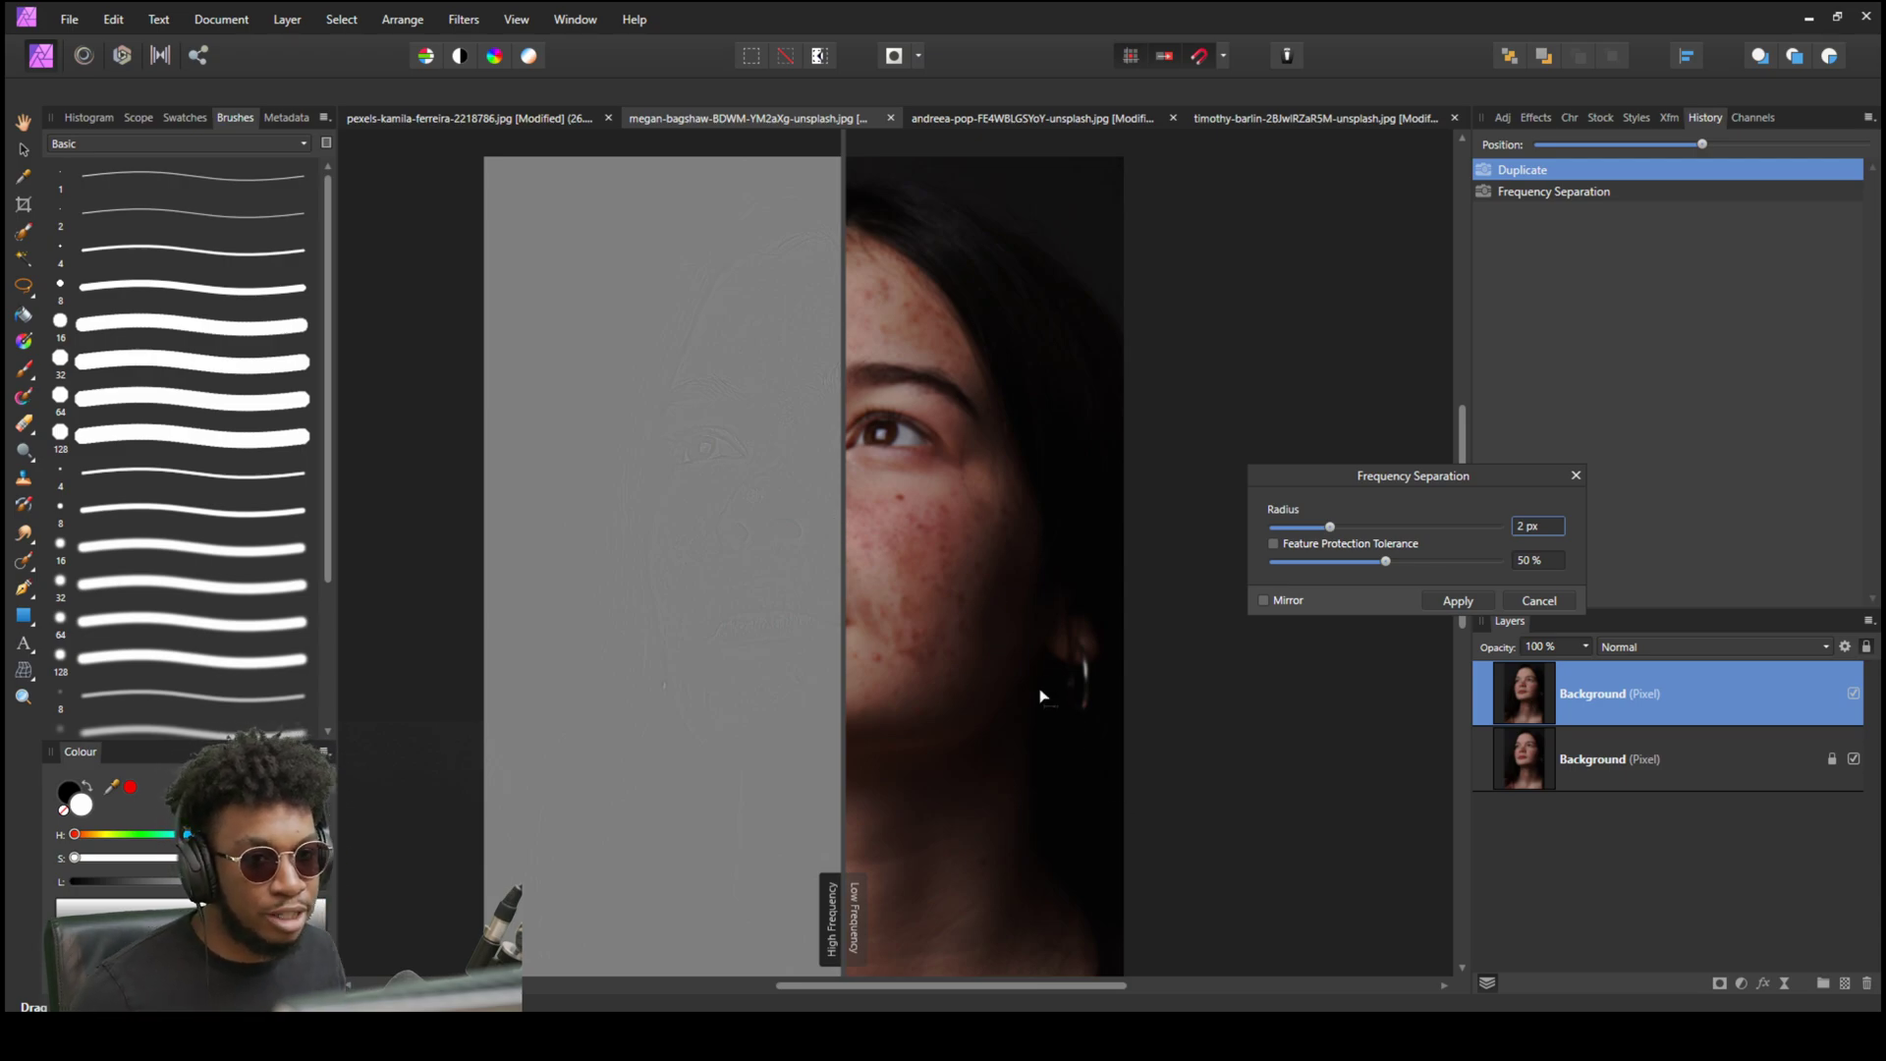
{"action": "left_click_drag", "start_coordinate": [1330, 526], "coordinate": [1350, 526]}
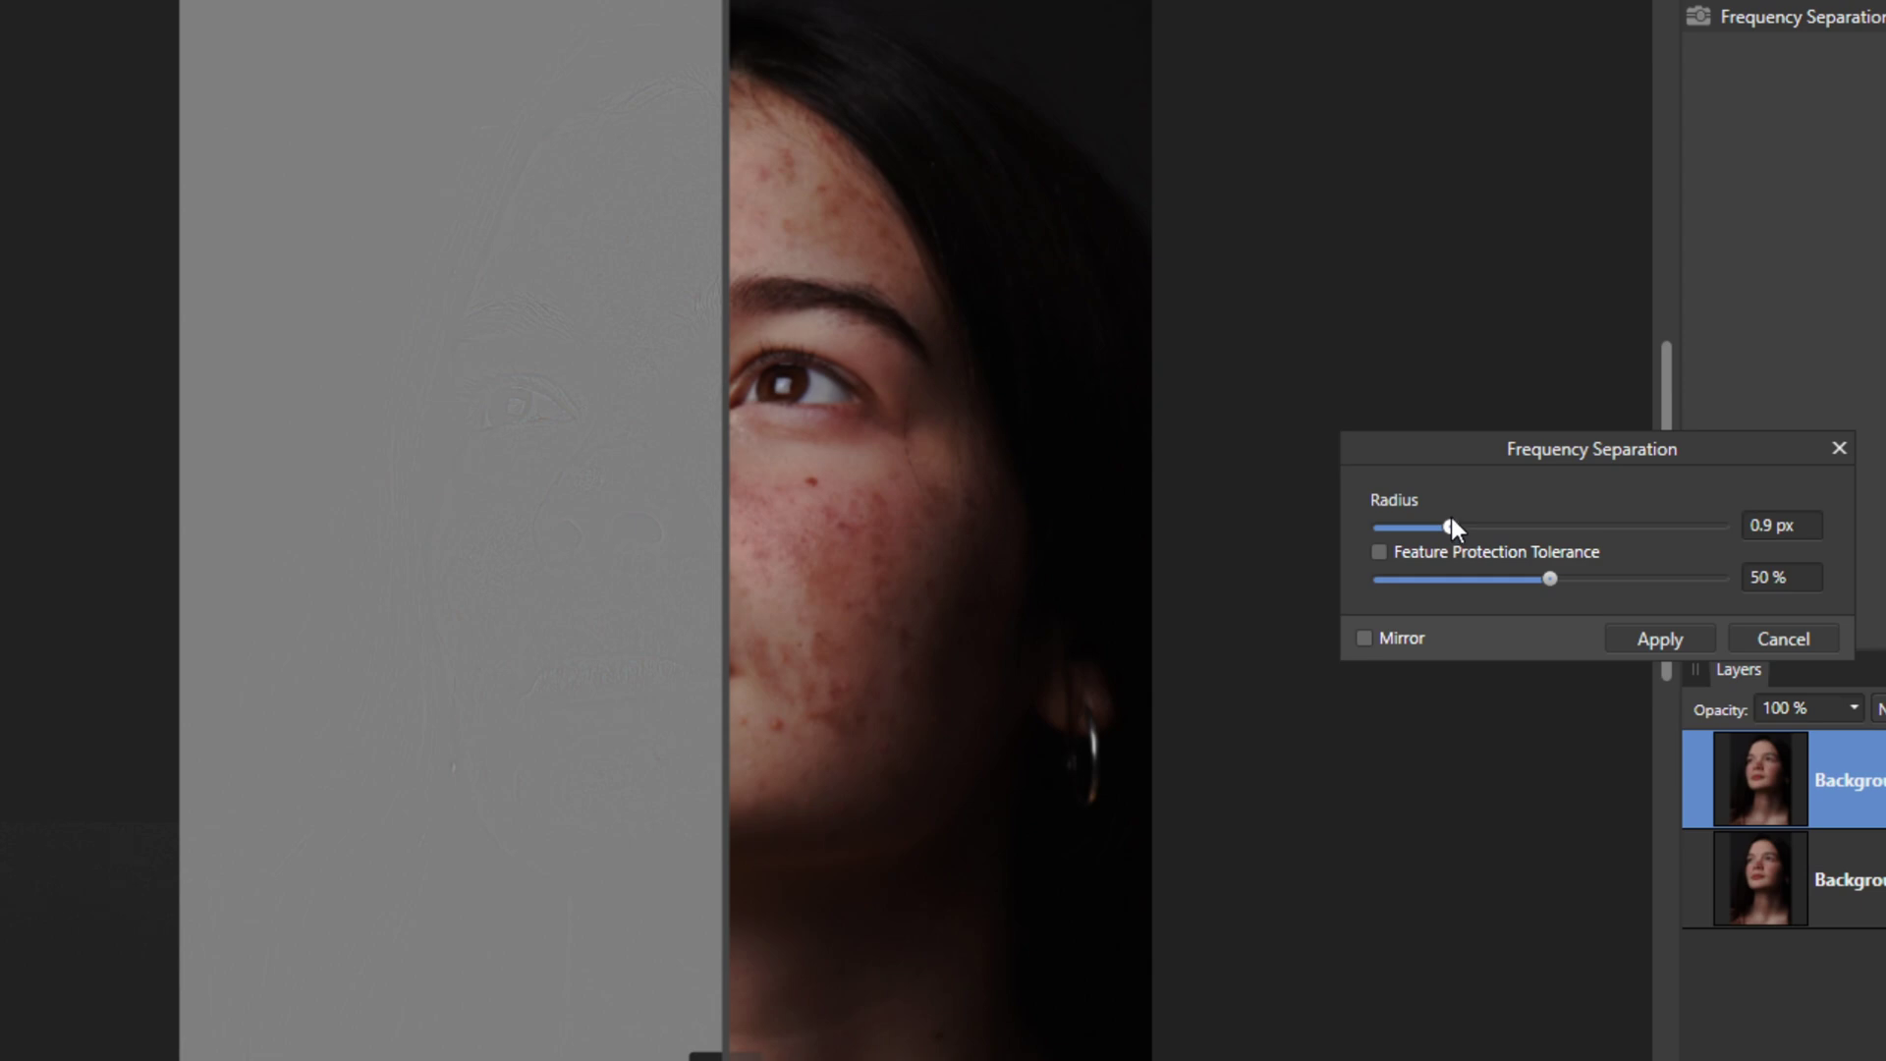
{"action": "left_click_drag", "start_coordinate": [1494, 524], "coordinate": [1517, 524]}
{"action": "mouse_move", "coordinate": [1504, 515]}
{"action": "left_mouse_down"}
{"action": "mouse_move", "coordinate": [1549, 526]}
{"action": "mouse_move", "coordinate": [1510, 526]}
{"action": "left_mouse_up"}
{"action": "left_click", "coordinate": [1660, 639]}
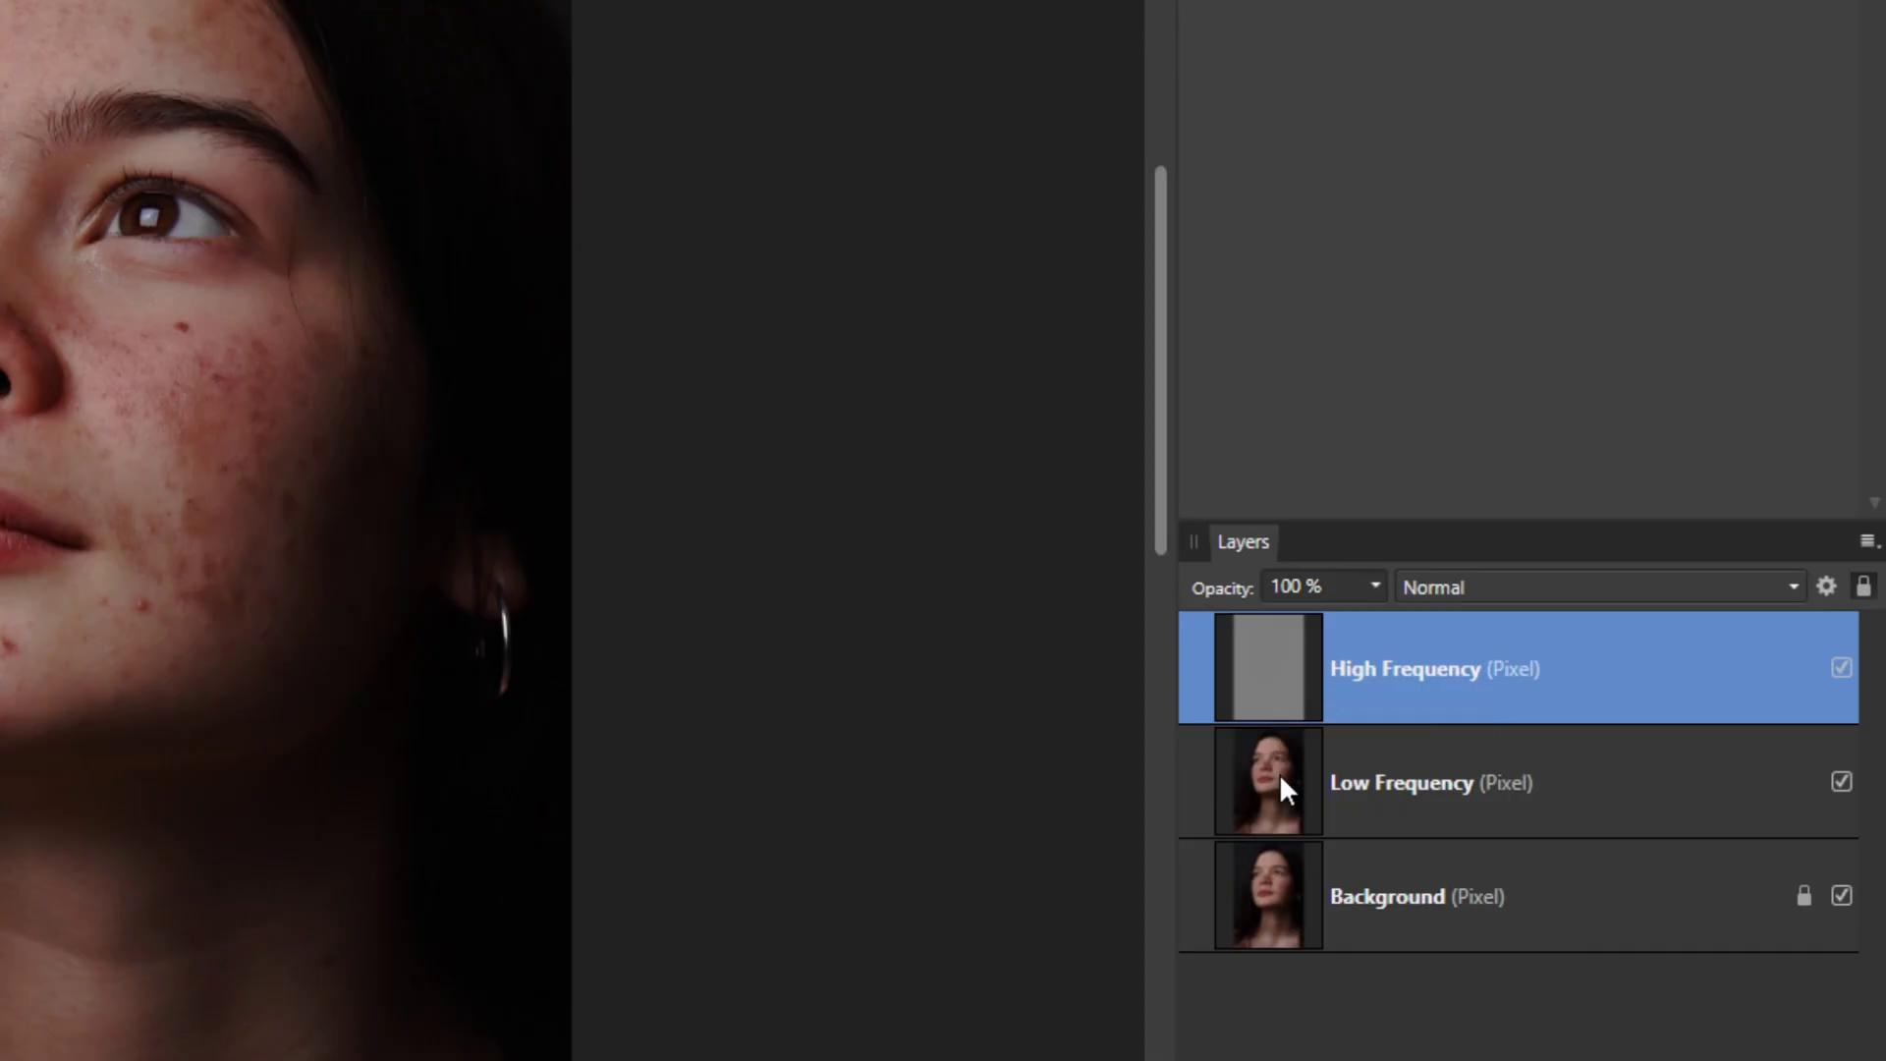
Make the Low Frequency layer active and switch to the Patch Tool.
{"action": "scroll", "coordinate": [59, 511], "scroll_direction": "up", "scroll_amount": 3}
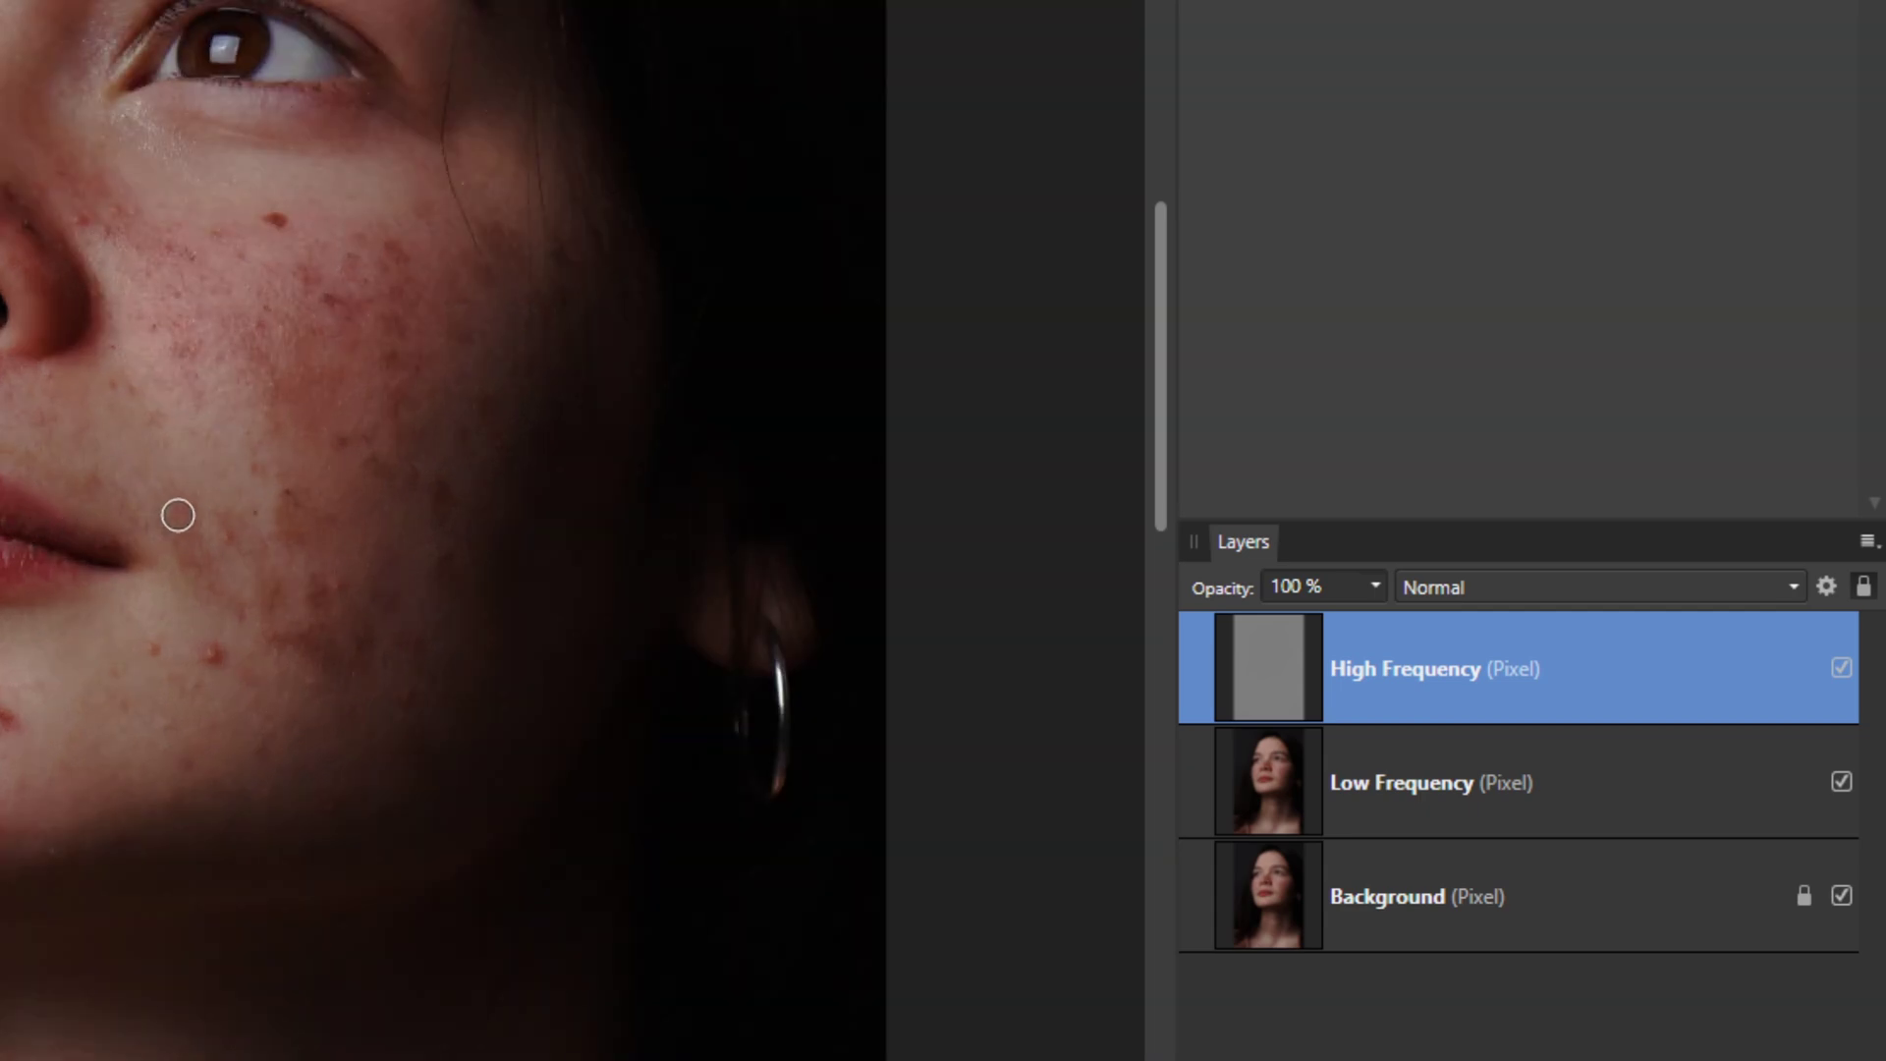
{"action": "scroll", "coordinate": [184, 501], "scroll_direction": "up", "scroll_amount": 1}
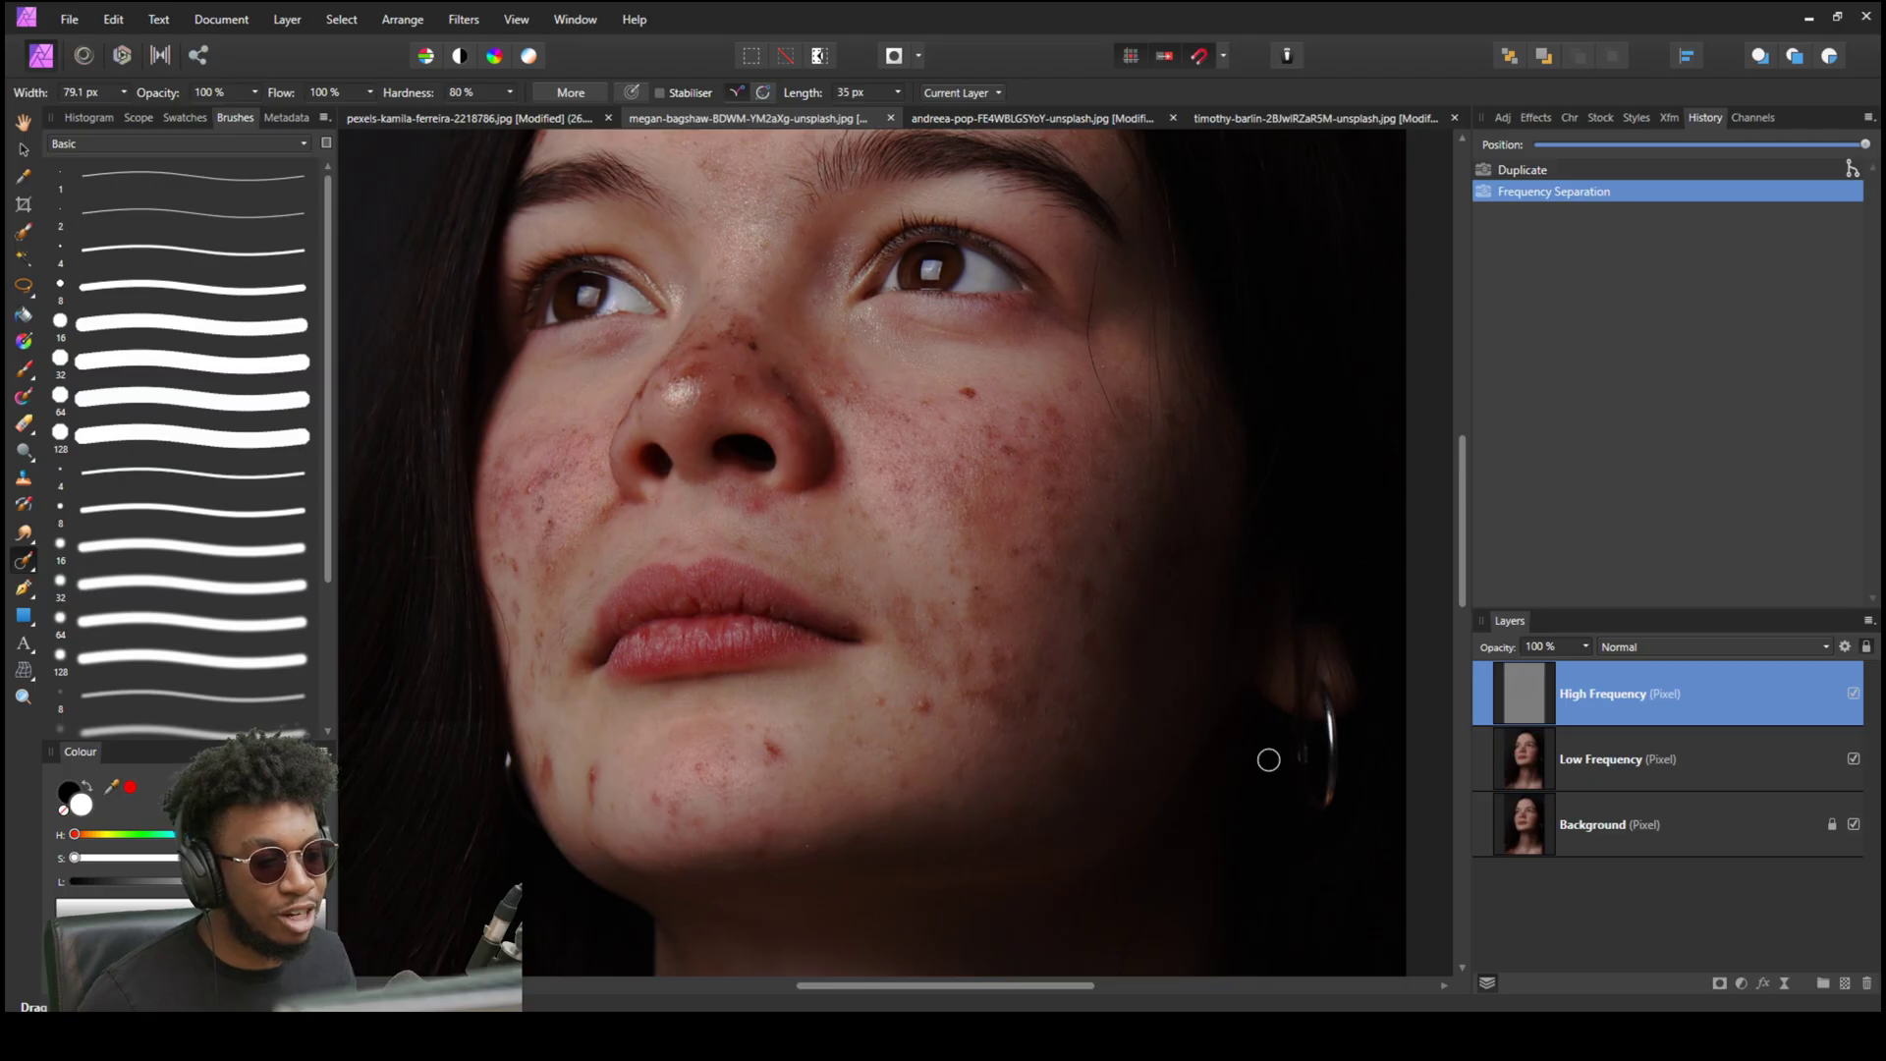
{"action": "left_click", "coordinate": [1370, 789]}
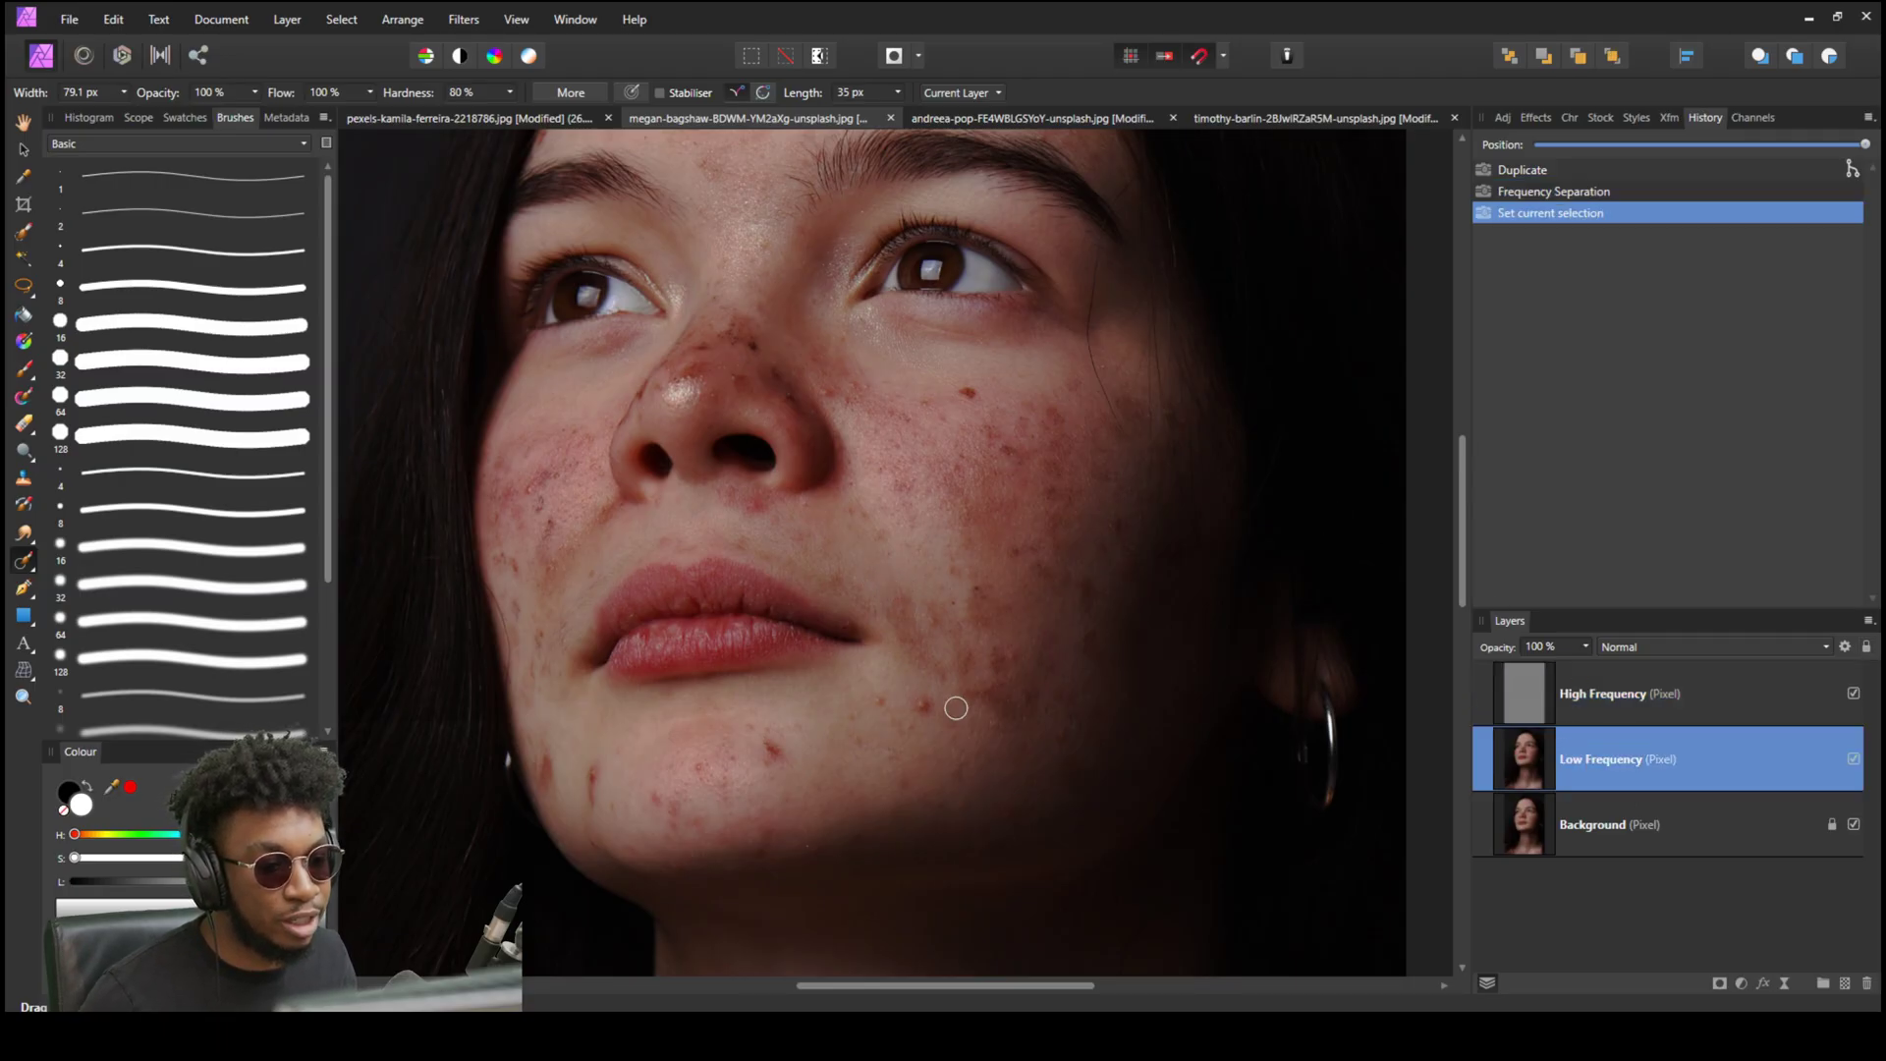
{"action": "left_click", "coordinate": [27, 560]}
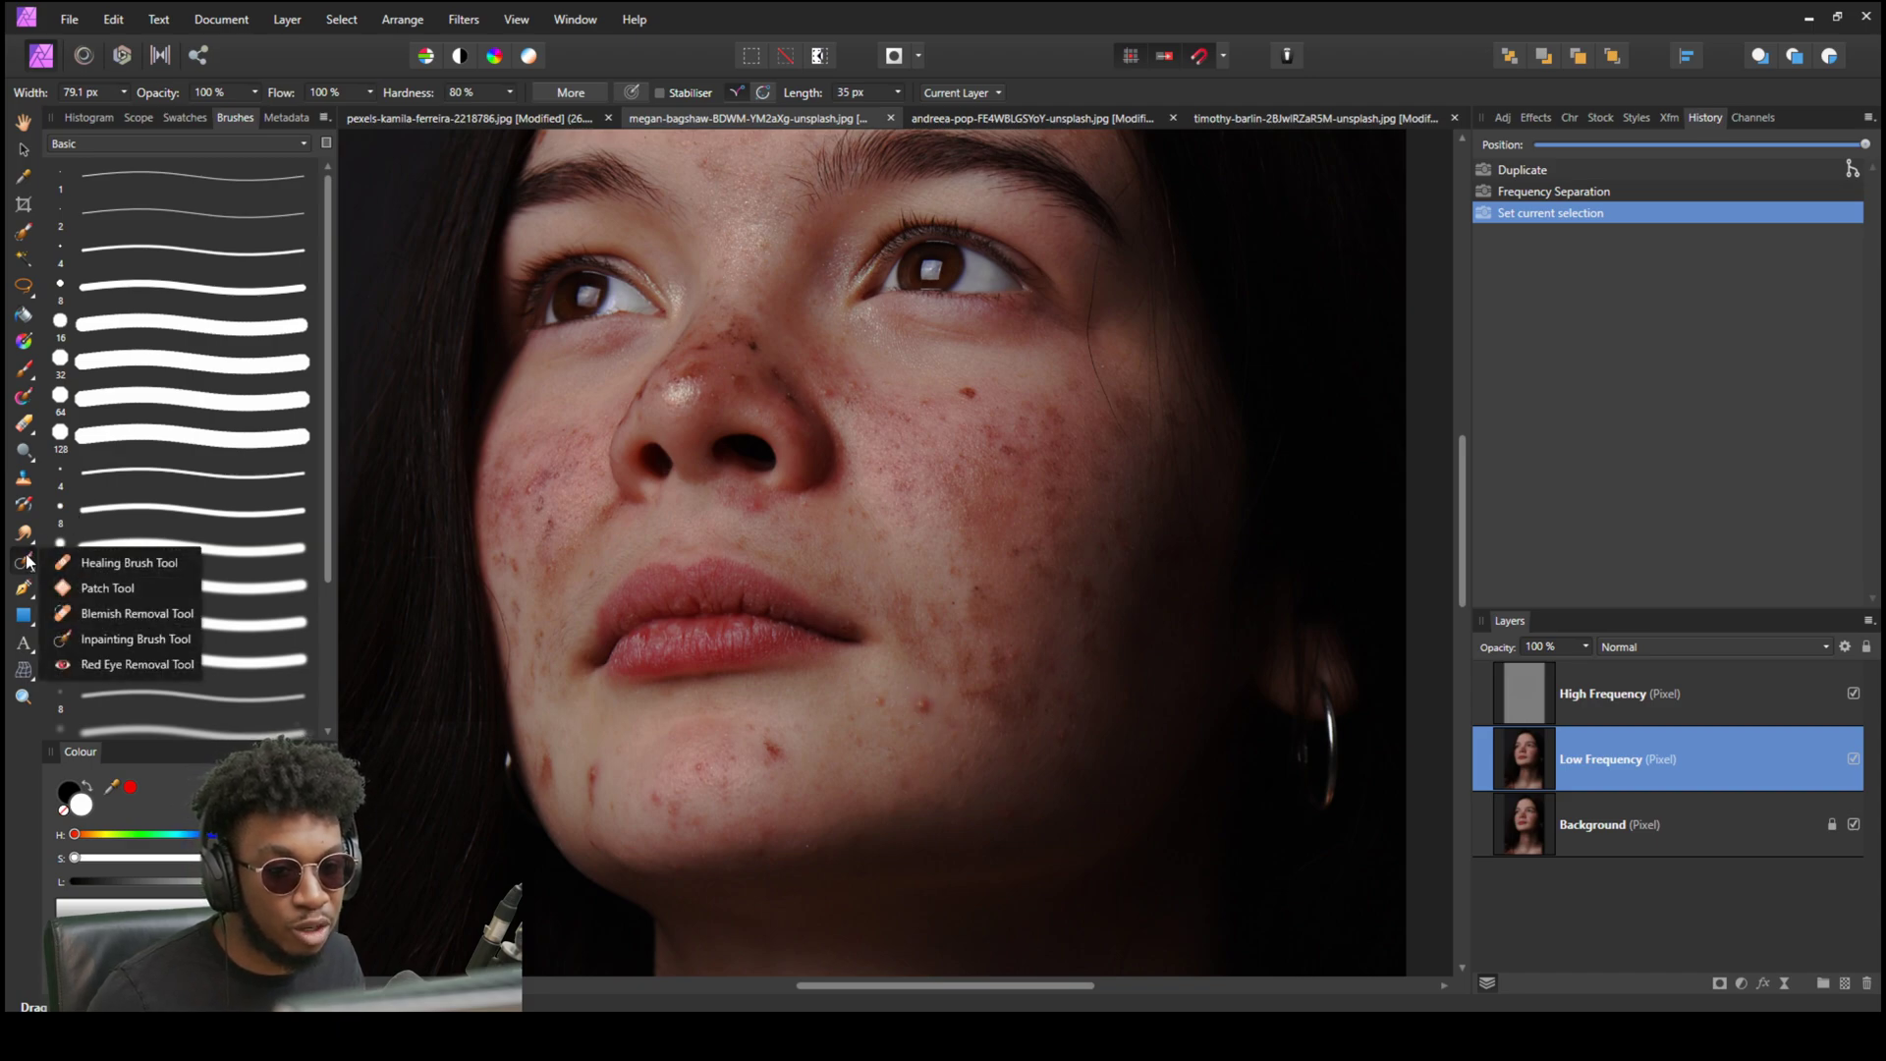
{"action": "left_click", "coordinate": [108, 588]}
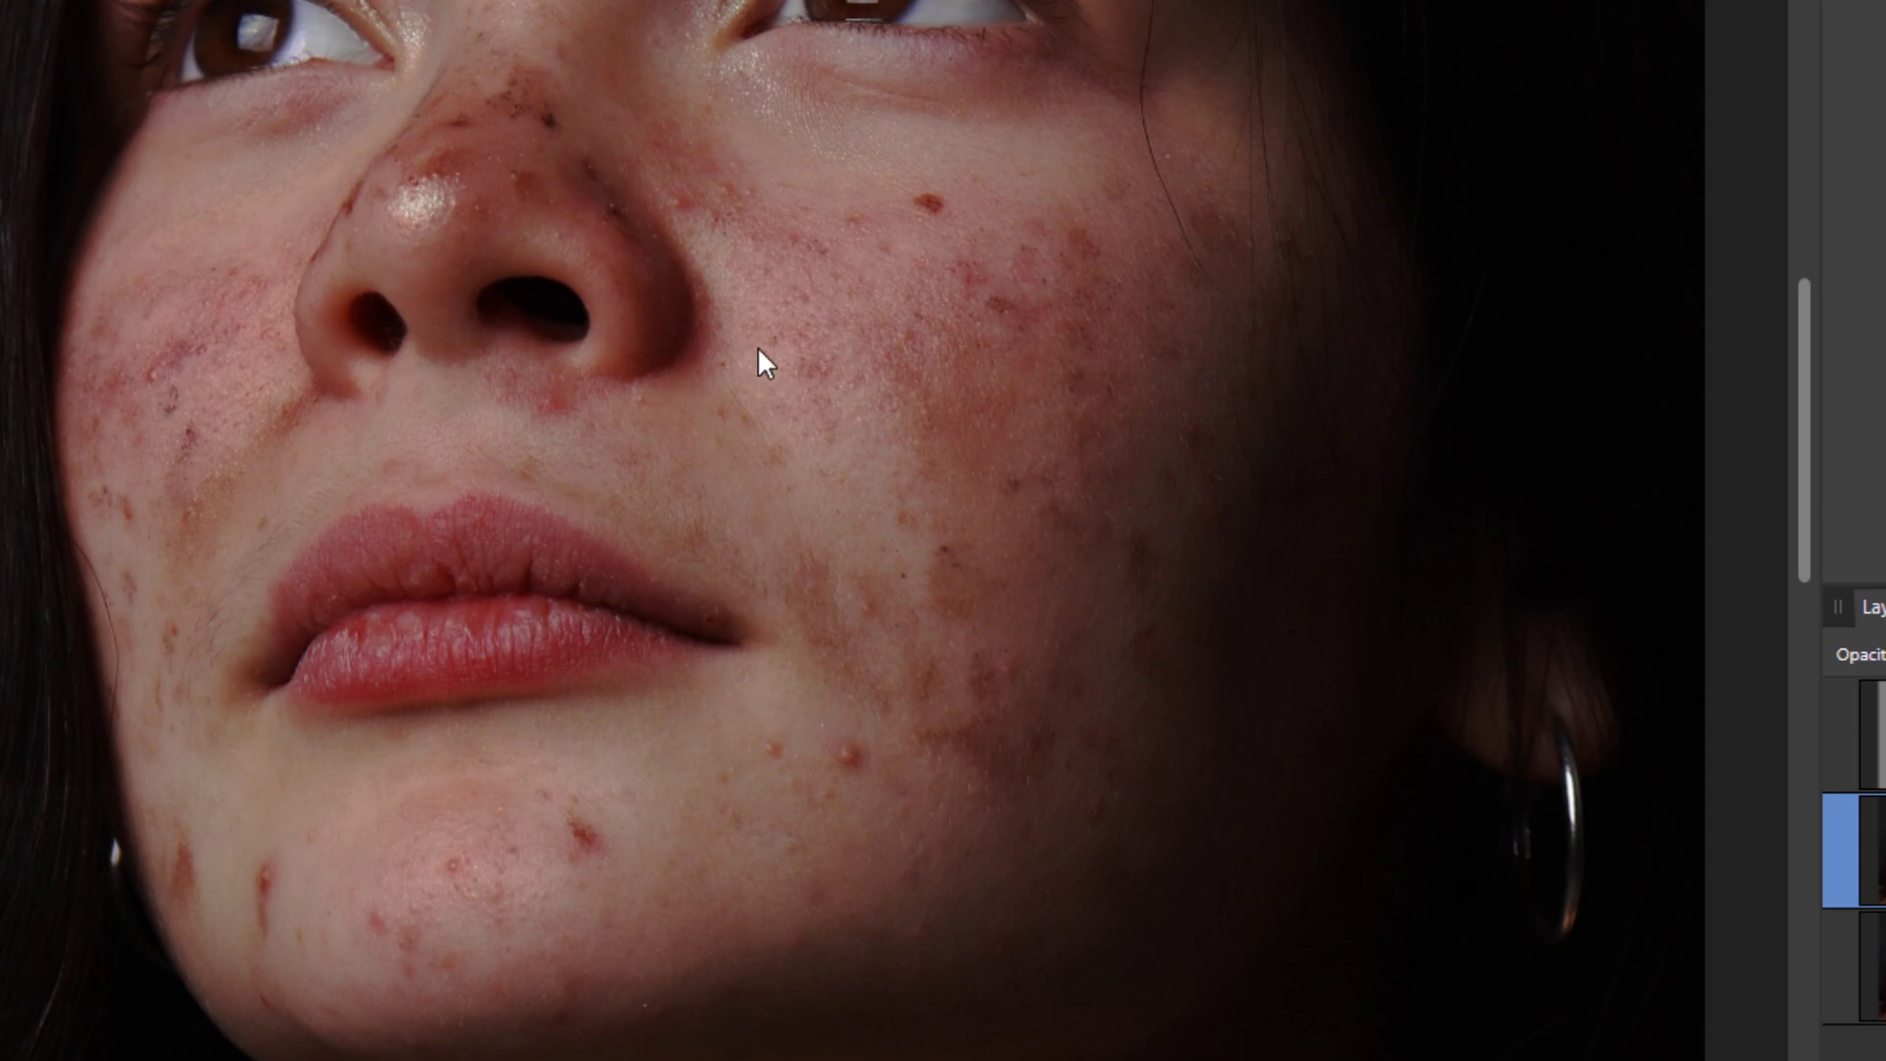
Patch the dark mole below the eye on the Low Frequency layer using clean skin nearby.
{"action": "scroll", "coordinate": [862, 310], "scroll_direction": "up", "scroll_amount": 2}
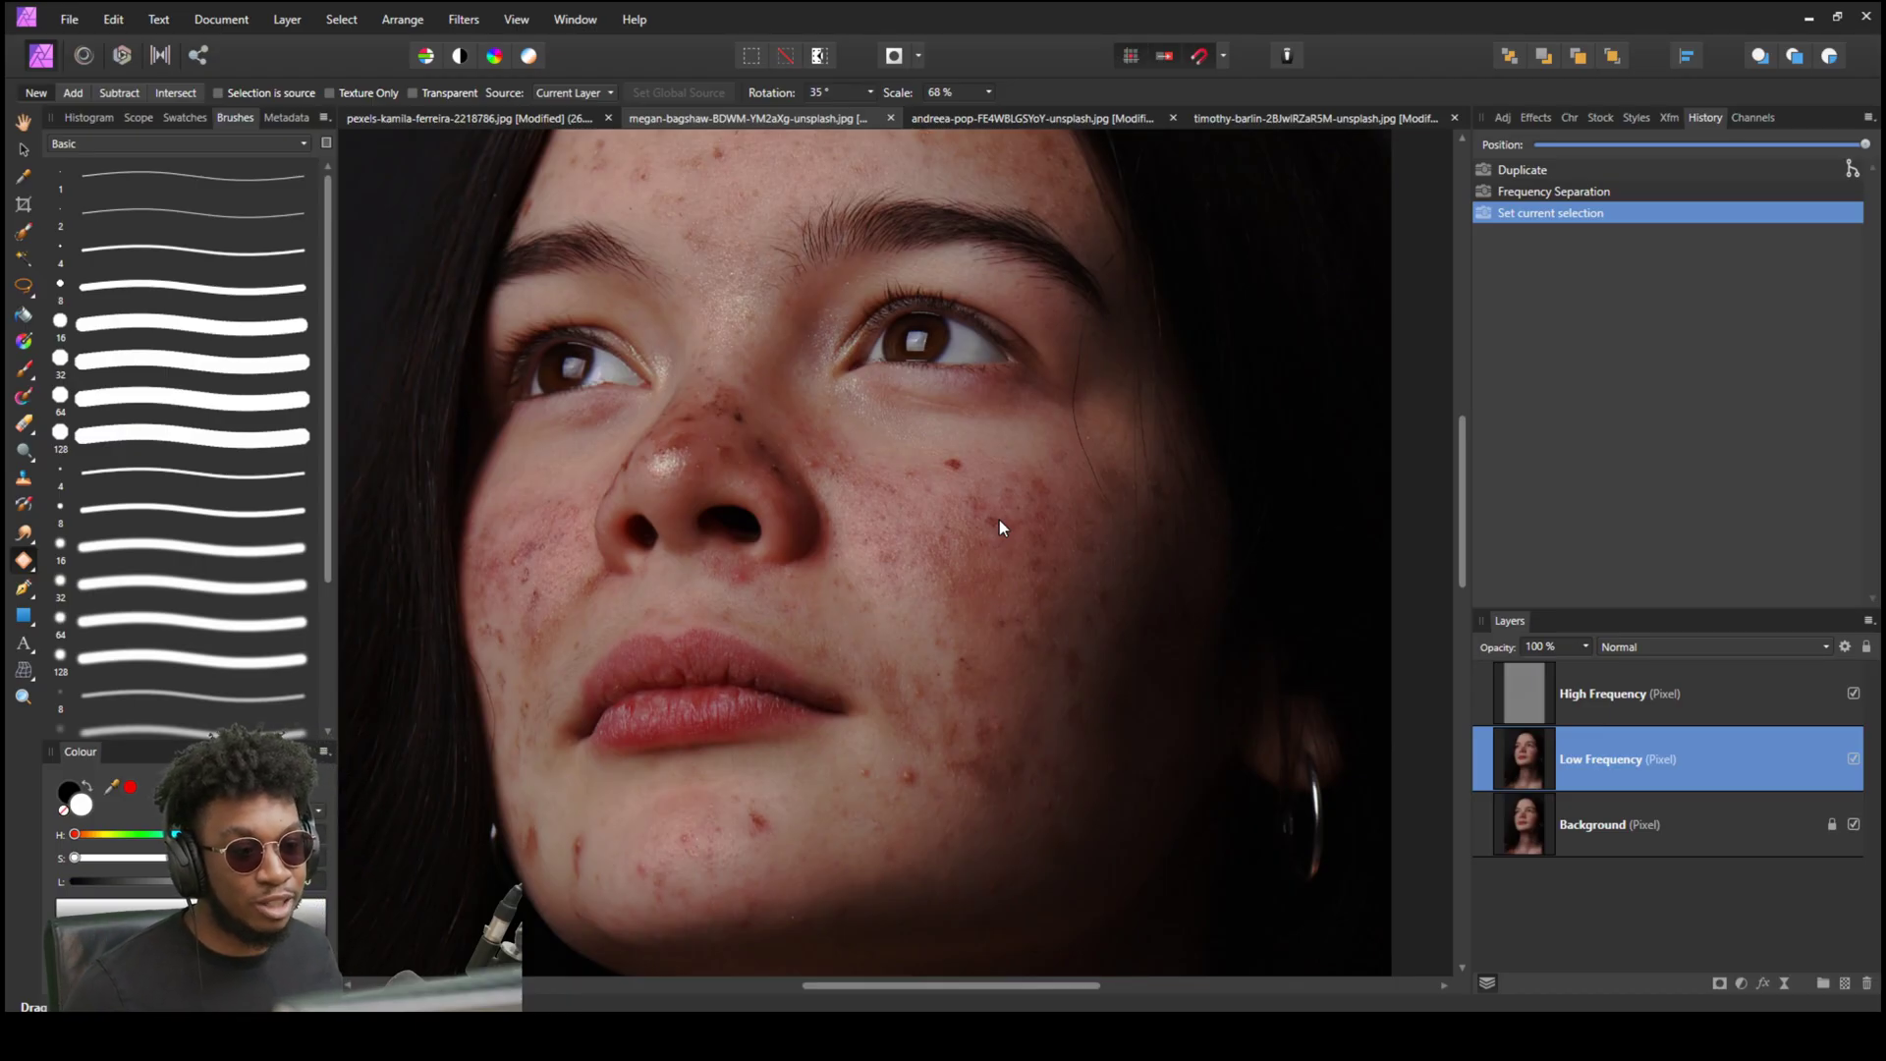
{"action": "scroll", "coordinate": [917, 434], "scroll_direction": "up", "scroll_amount": 2}
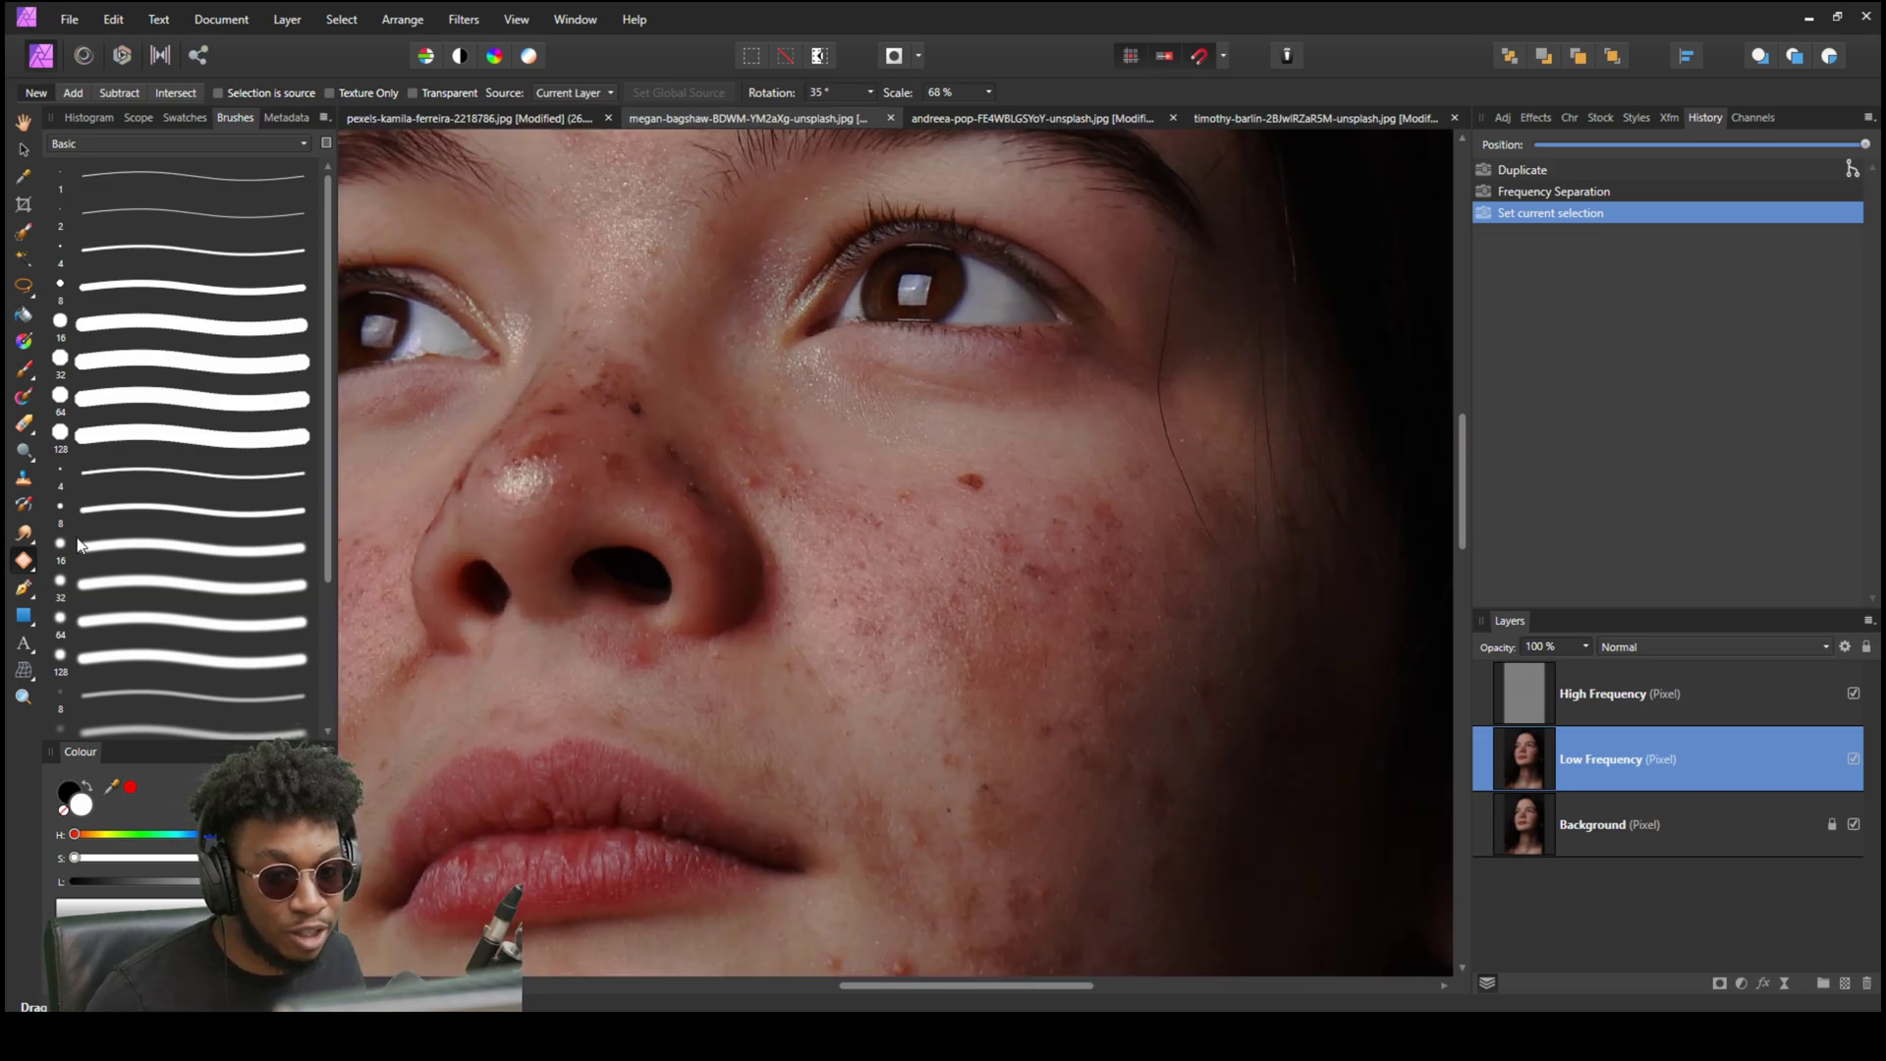
{"action": "left_click", "coordinate": [24, 562]}
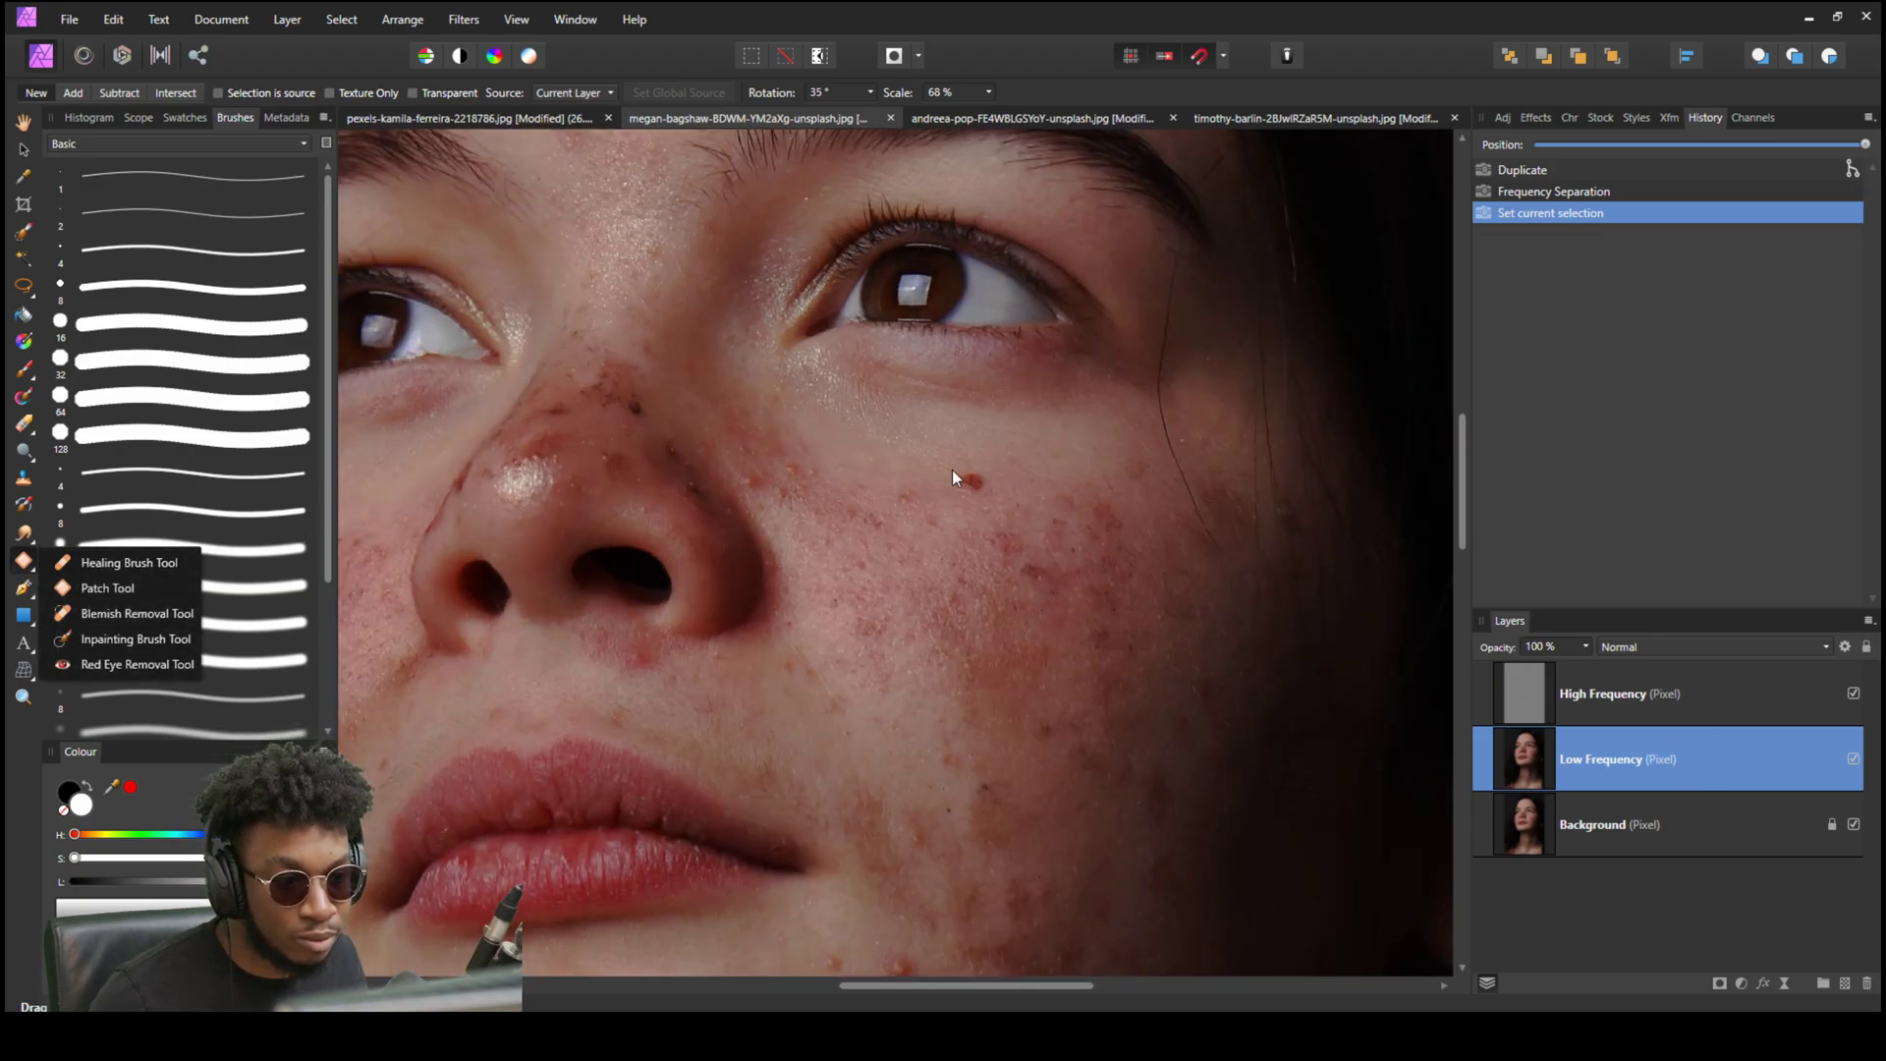
{"action": "left_click_drag", "start_coordinate": [994, 493], "coordinate": [958, 455]}
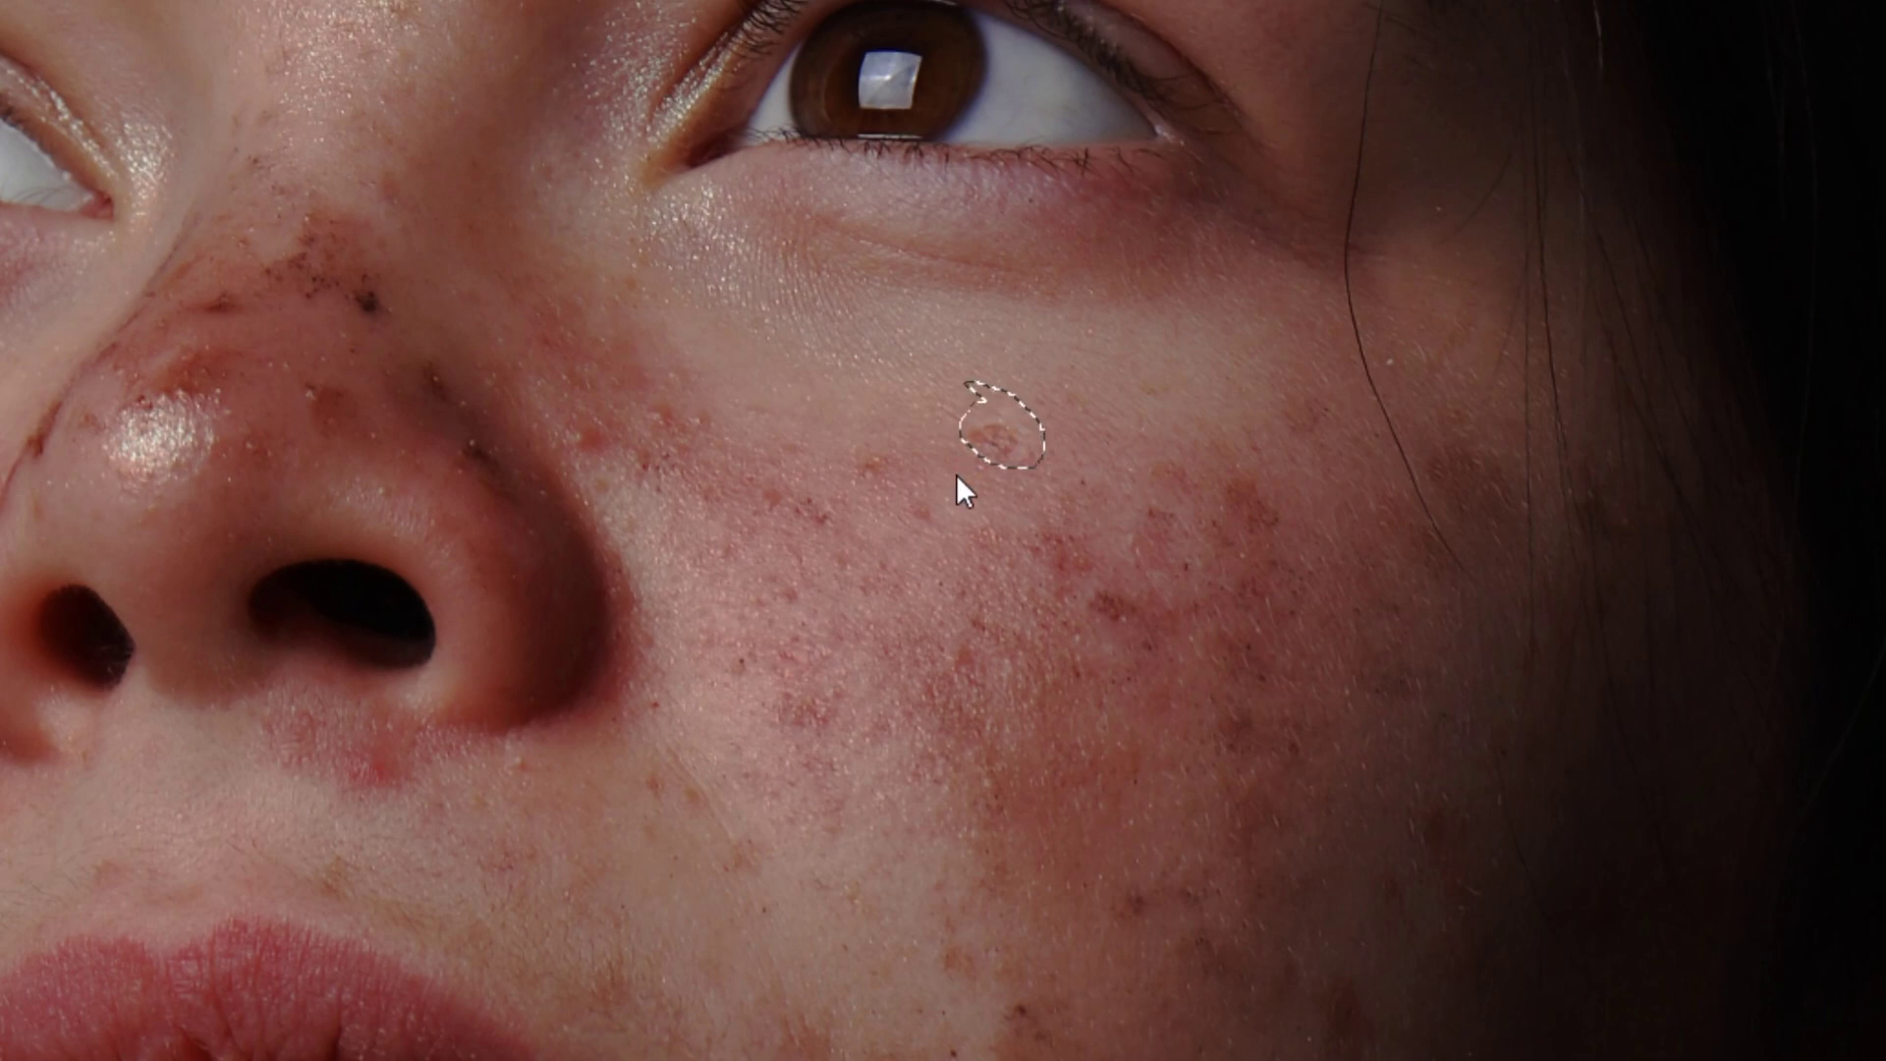
{"action": "left_click", "coordinate": [1004, 517]}
{"action": "key", "text": "shift+Delete"}
{"action": "key", "text": "shift+Delete"}
{"action": "left_click_drag", "start_coordinate": [956, 509], "coordinate": [982, 525]}
{"action": "key", "text": "shift+Delete"}
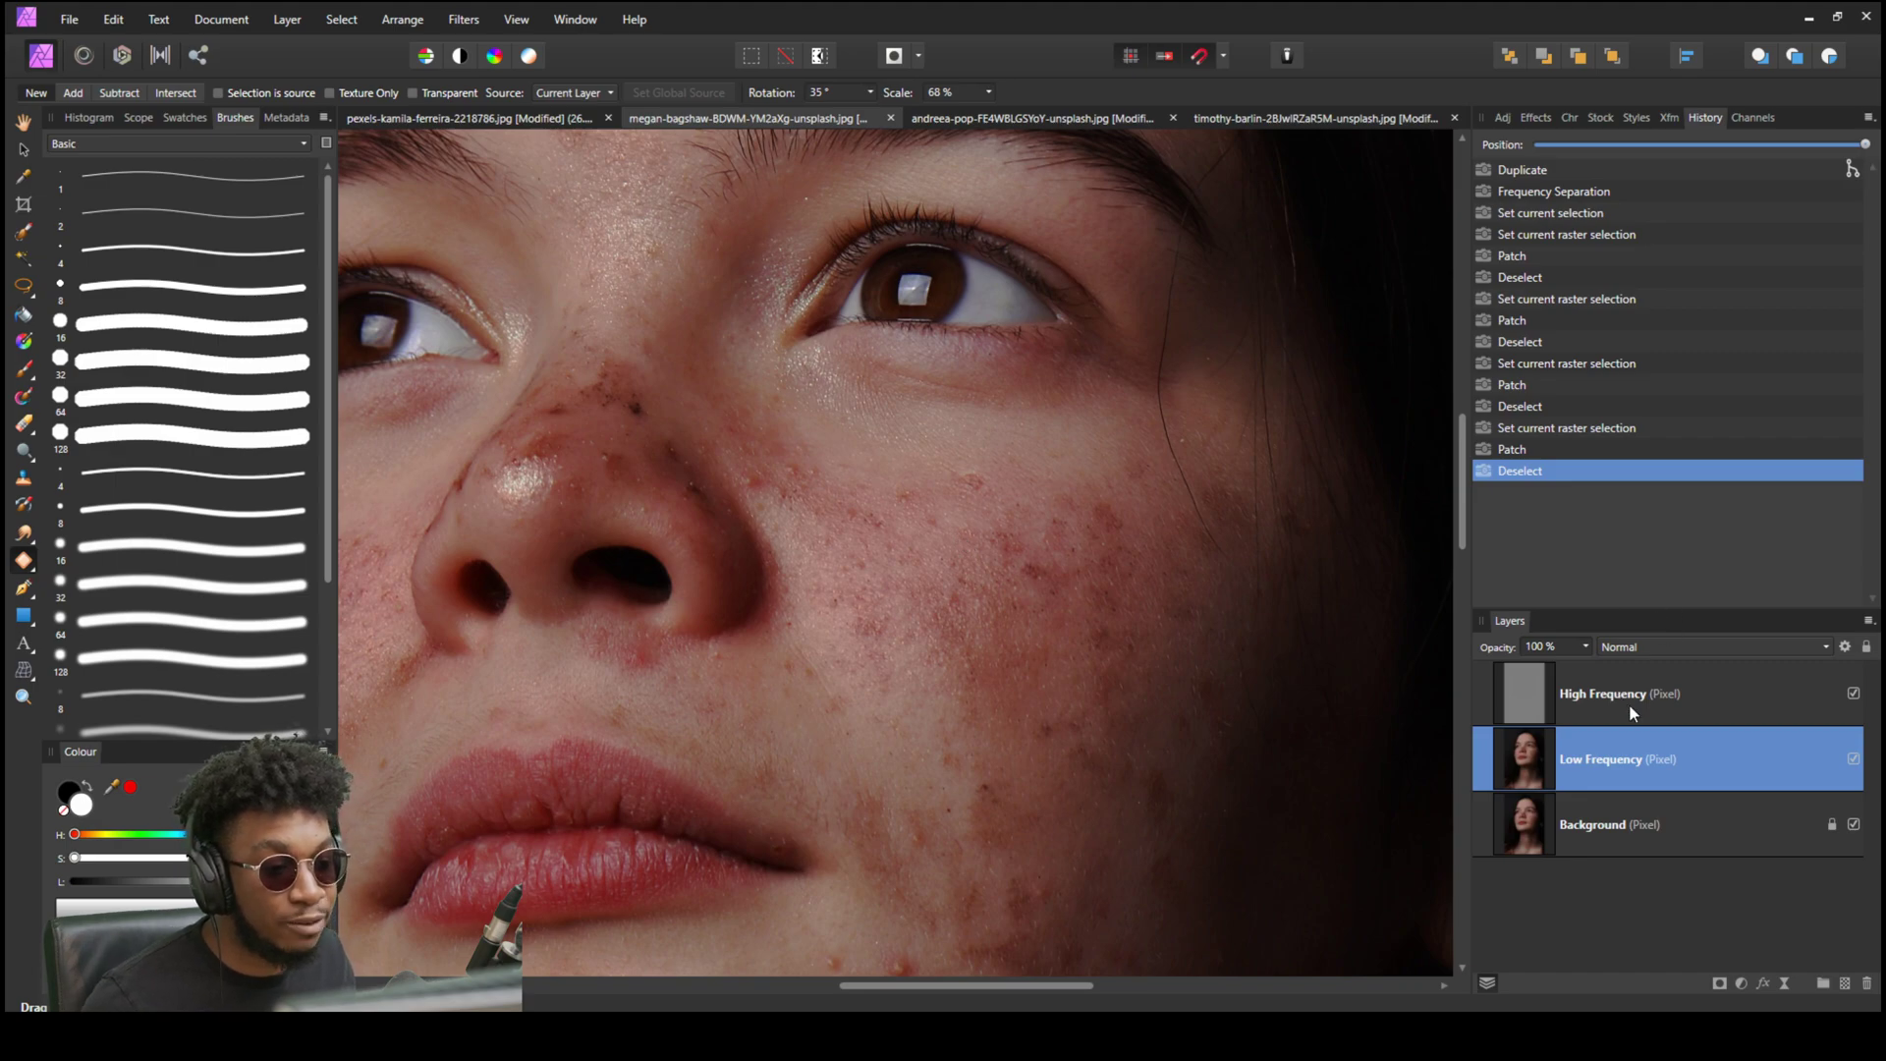
Select the High Frequency layer and patch the remaining texture of the mole below the eye.
{"action": "left_click", "coordinate": [1628, 704]}
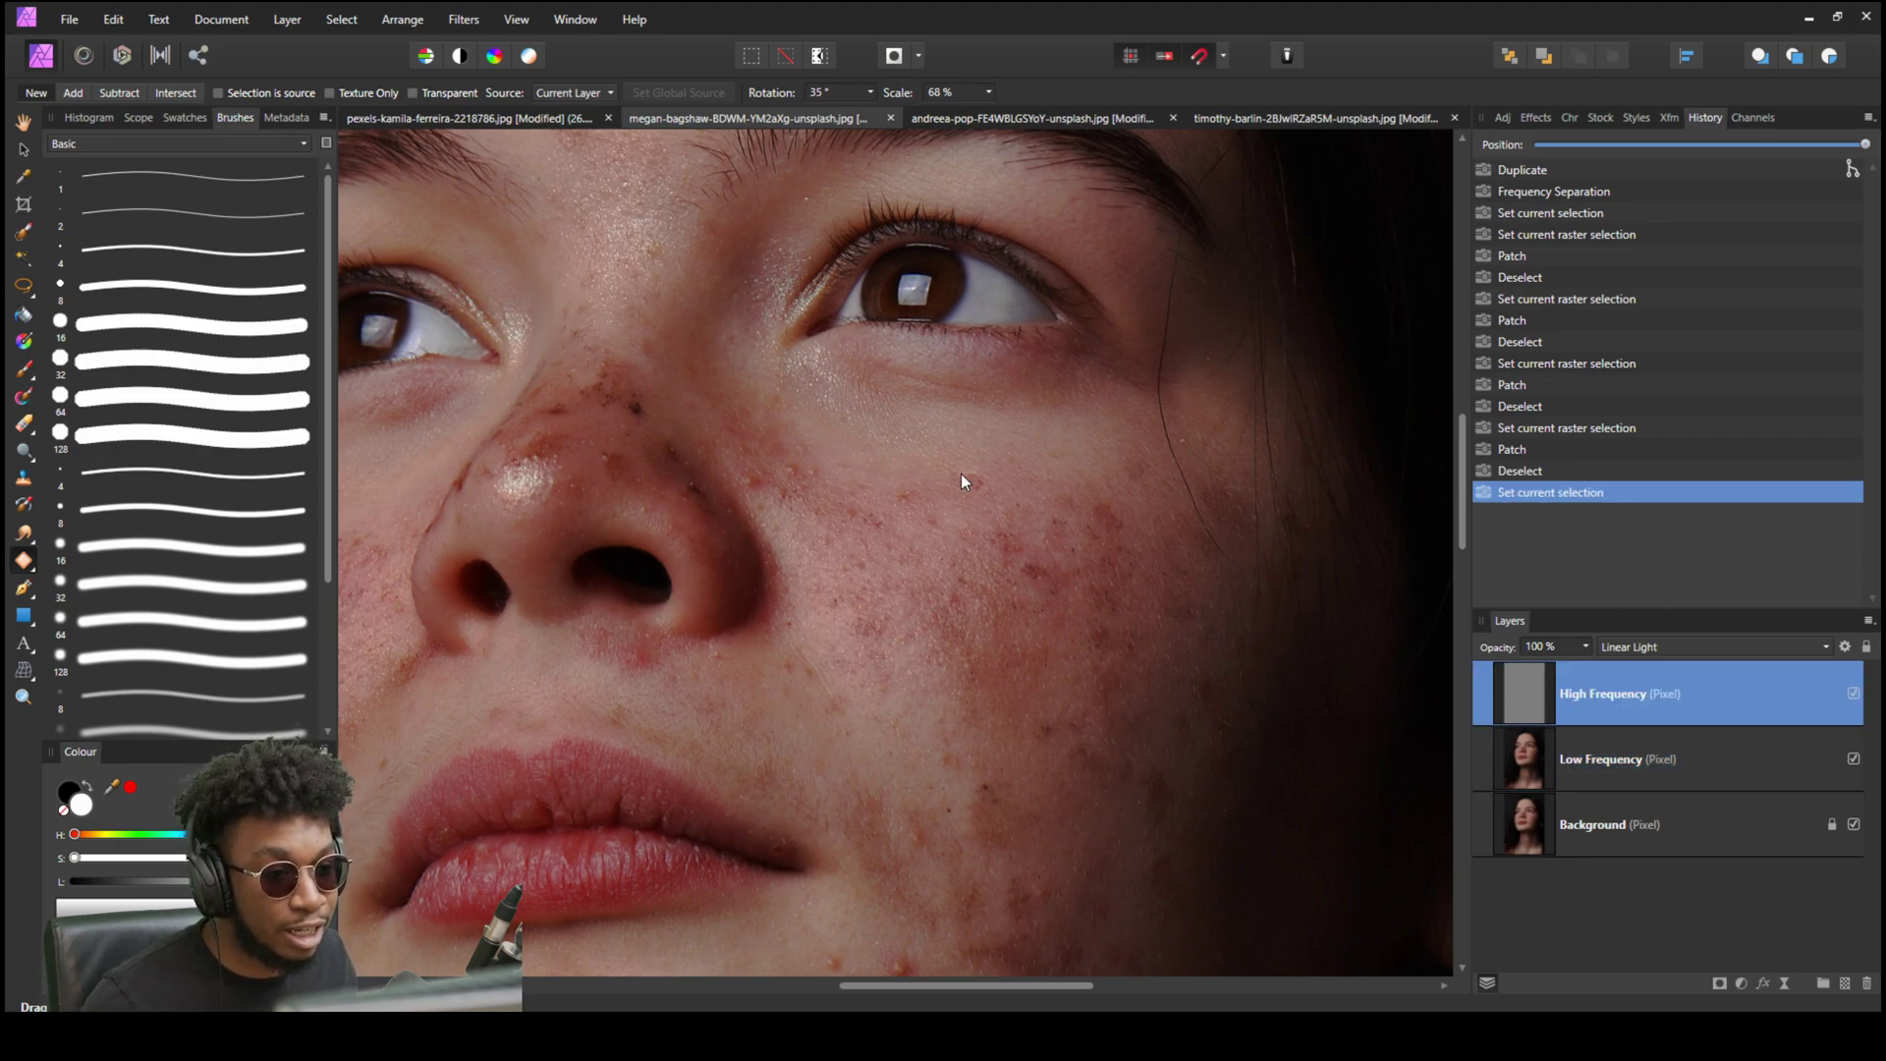
{"action": "mouse_move", "coordinate": [964, 463]}
{"action": "left_mouse_down"}
{"action": "mouse_move", "coordinate": [1036, 470]}
{"action": "mouse_move", "coordinate": [1052, 425]}
{"action": "mouse_move", "coordinate": [974, 405]}
{"action": "left_mouse_up"}
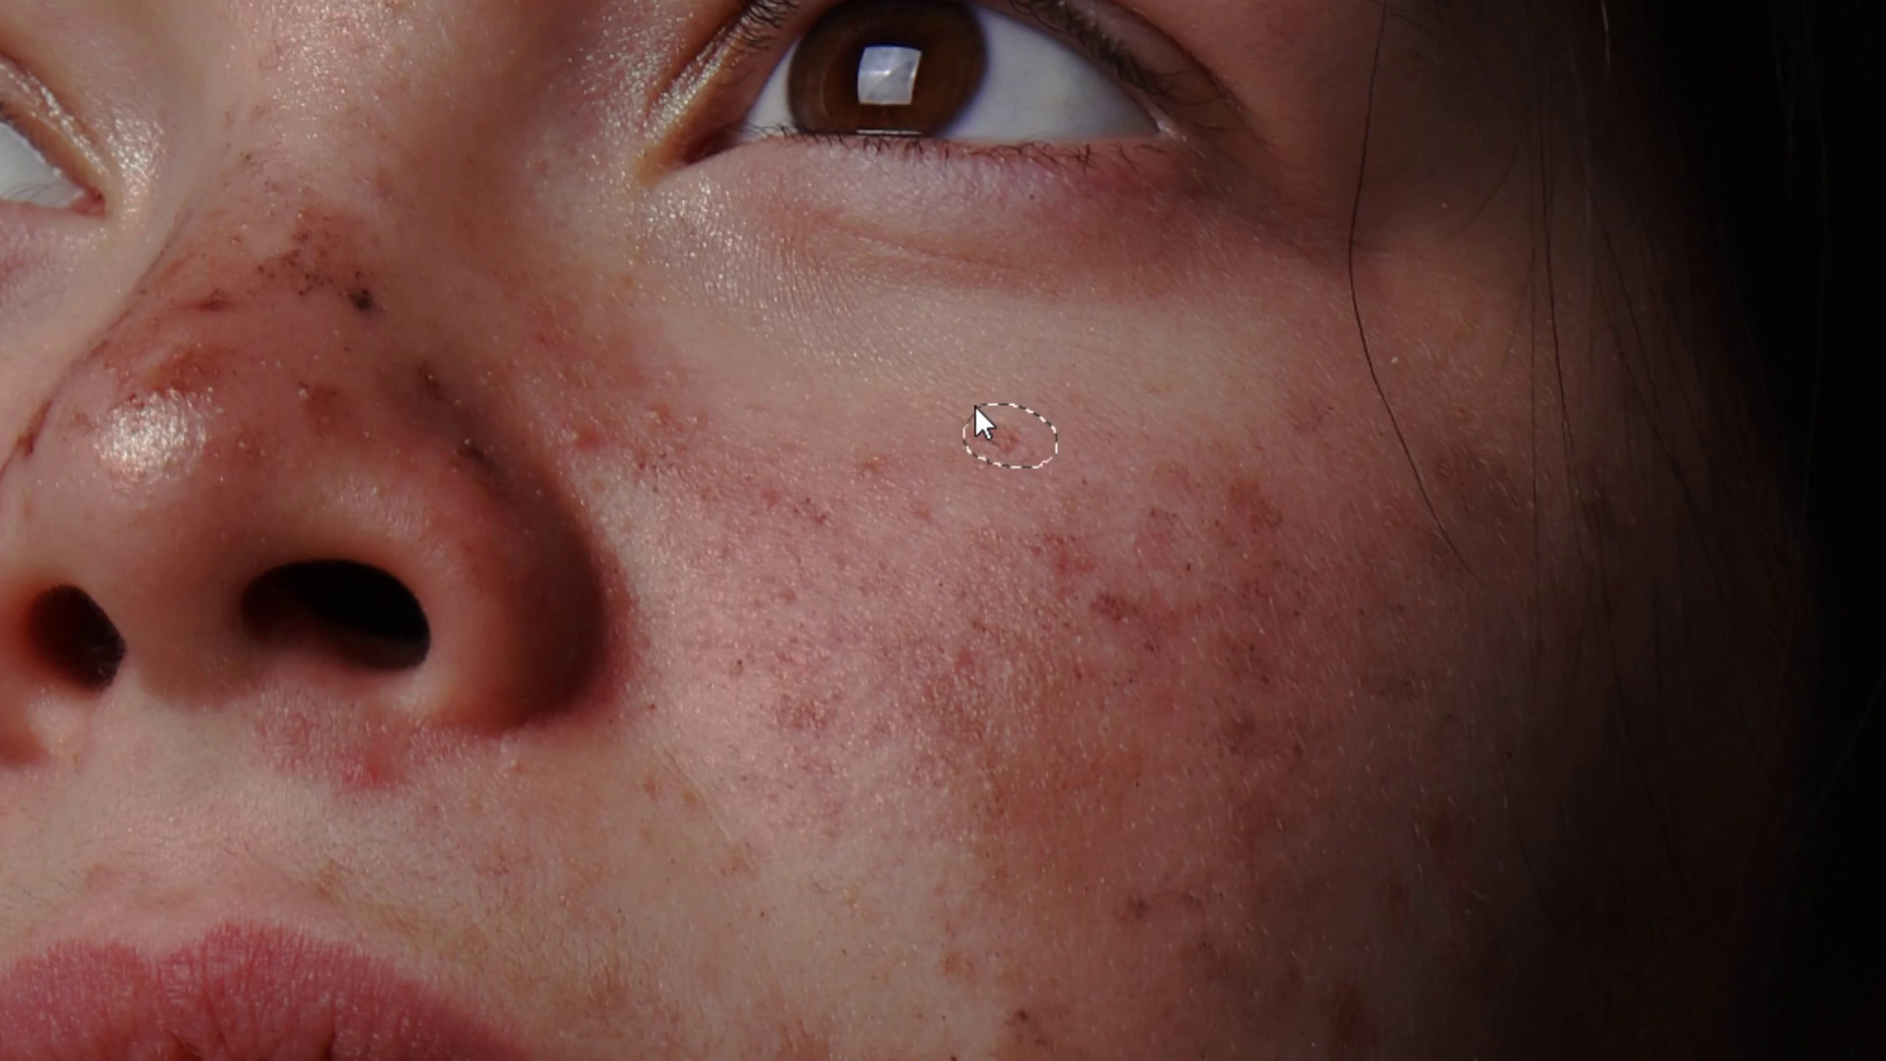
{"action": "left_click", "coordinate": [979, 505]}
{"action": "key", "text": "ctrl+d"}
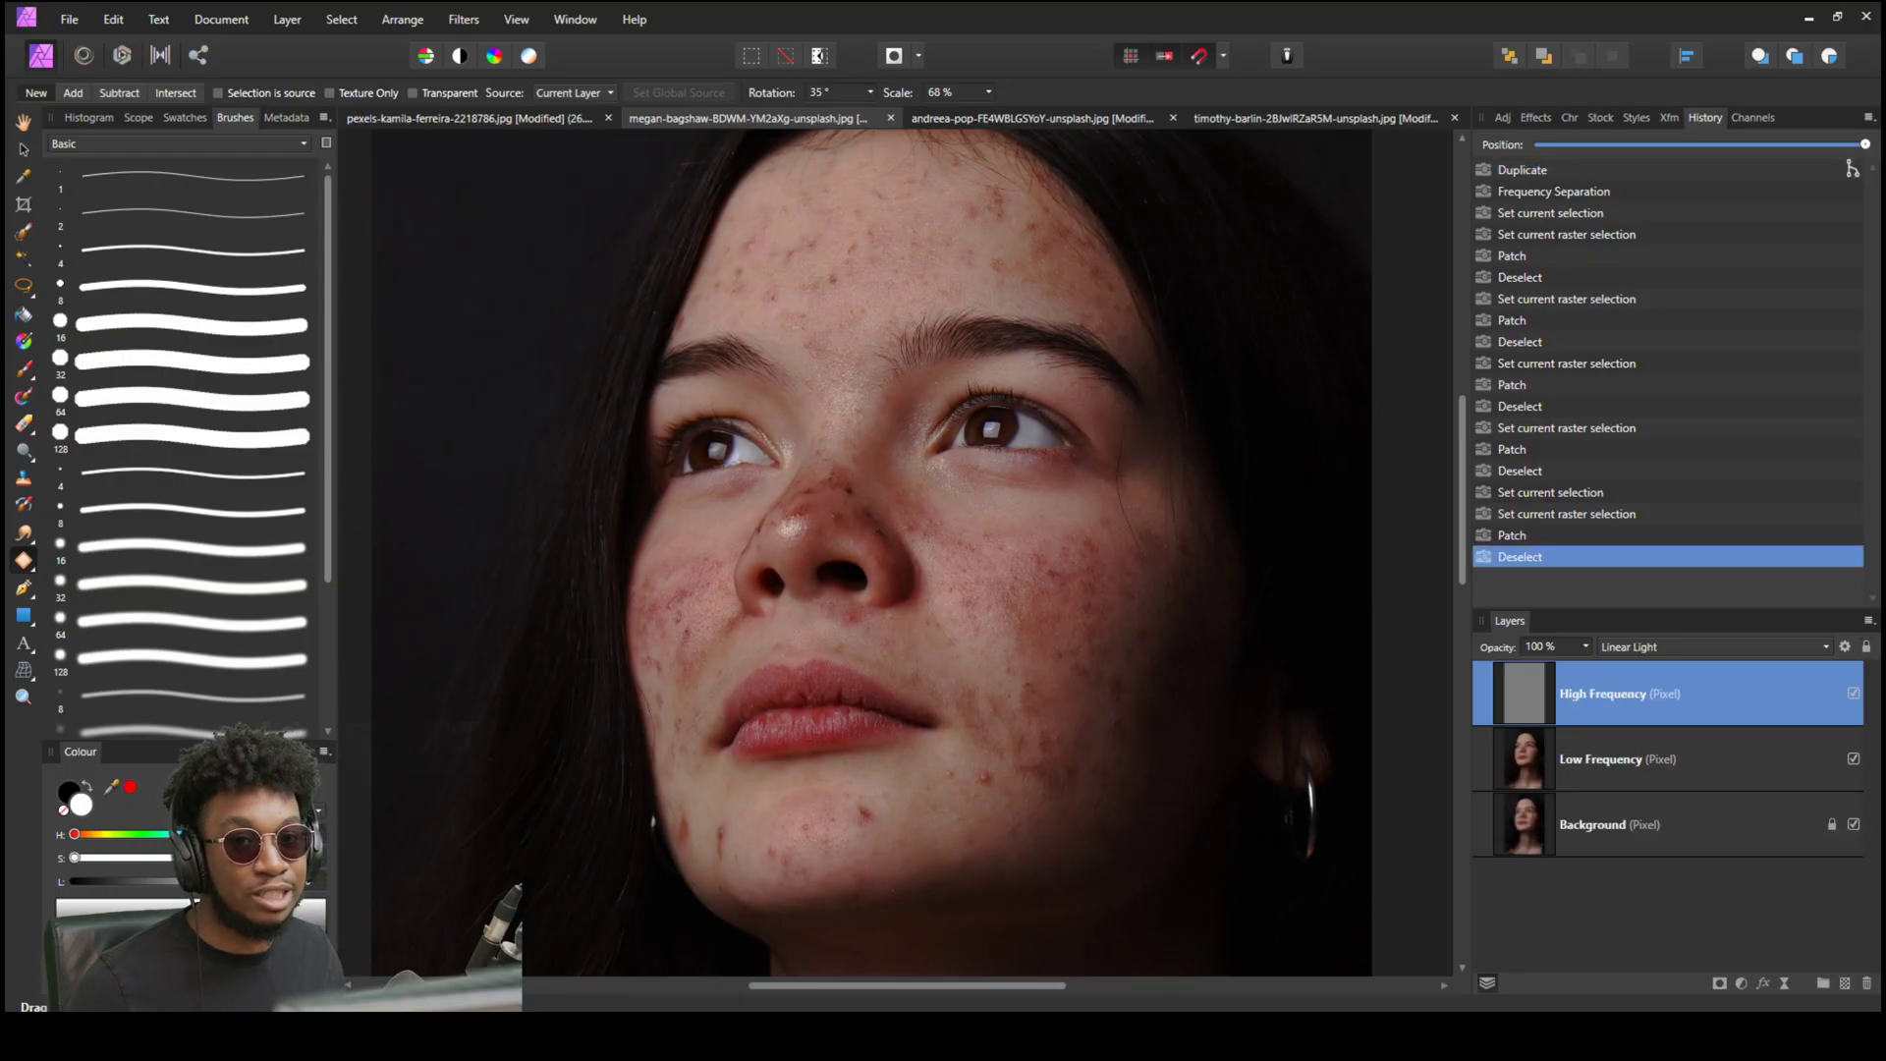
{"action": "mouse_move", "coordinate": [1864, 144]}
{"action": "left_mouse_down"}
{"action": "mouse_move", "coordinate": [1656, 145]}
{"action": "mouse_move", "coordinate": [1864, 144]}
{"action": "left_mouse_up"}
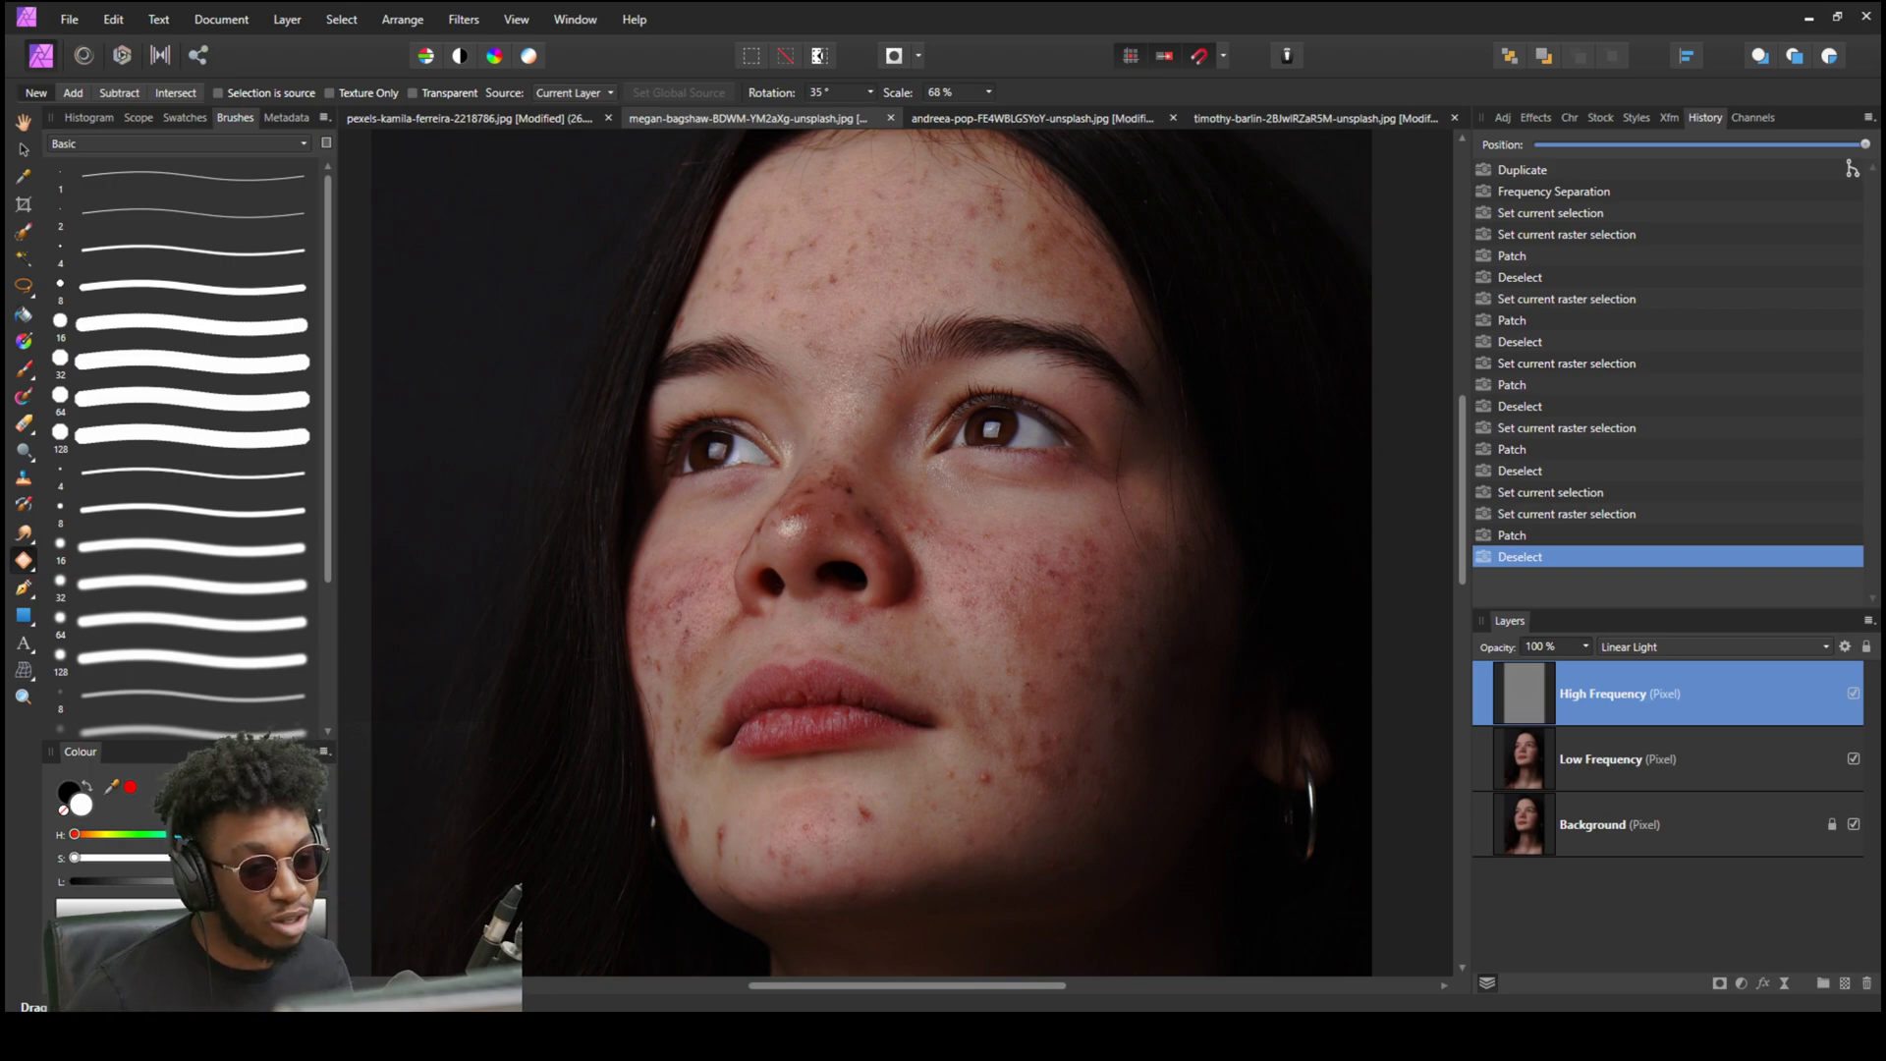
On the Low Frequency layer, patch the bumps beside the mouth corner and the dark red chin spot.
{"action": "left_click", "coordinate": [1625, 762]}
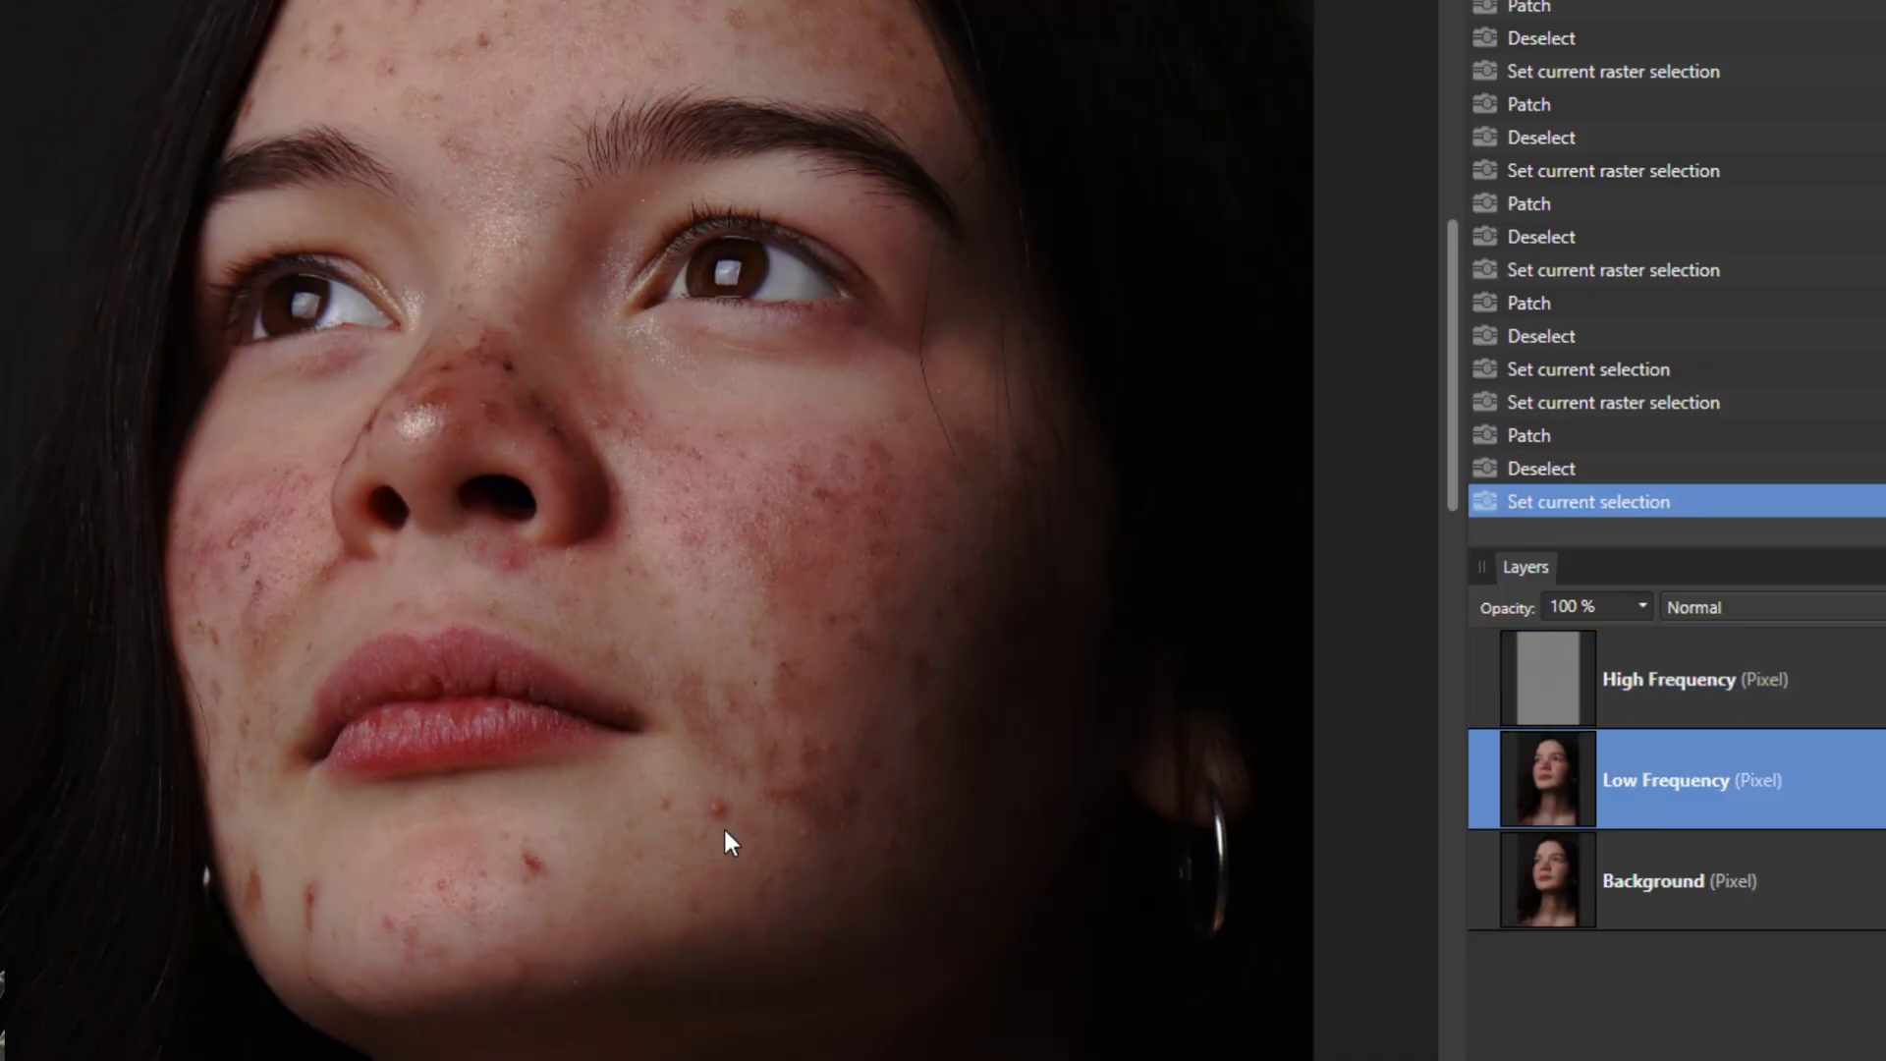
{"action": "scroll", "coordinate": [752, 786], "scroll_direction": "up", "scroll_amount": 6}
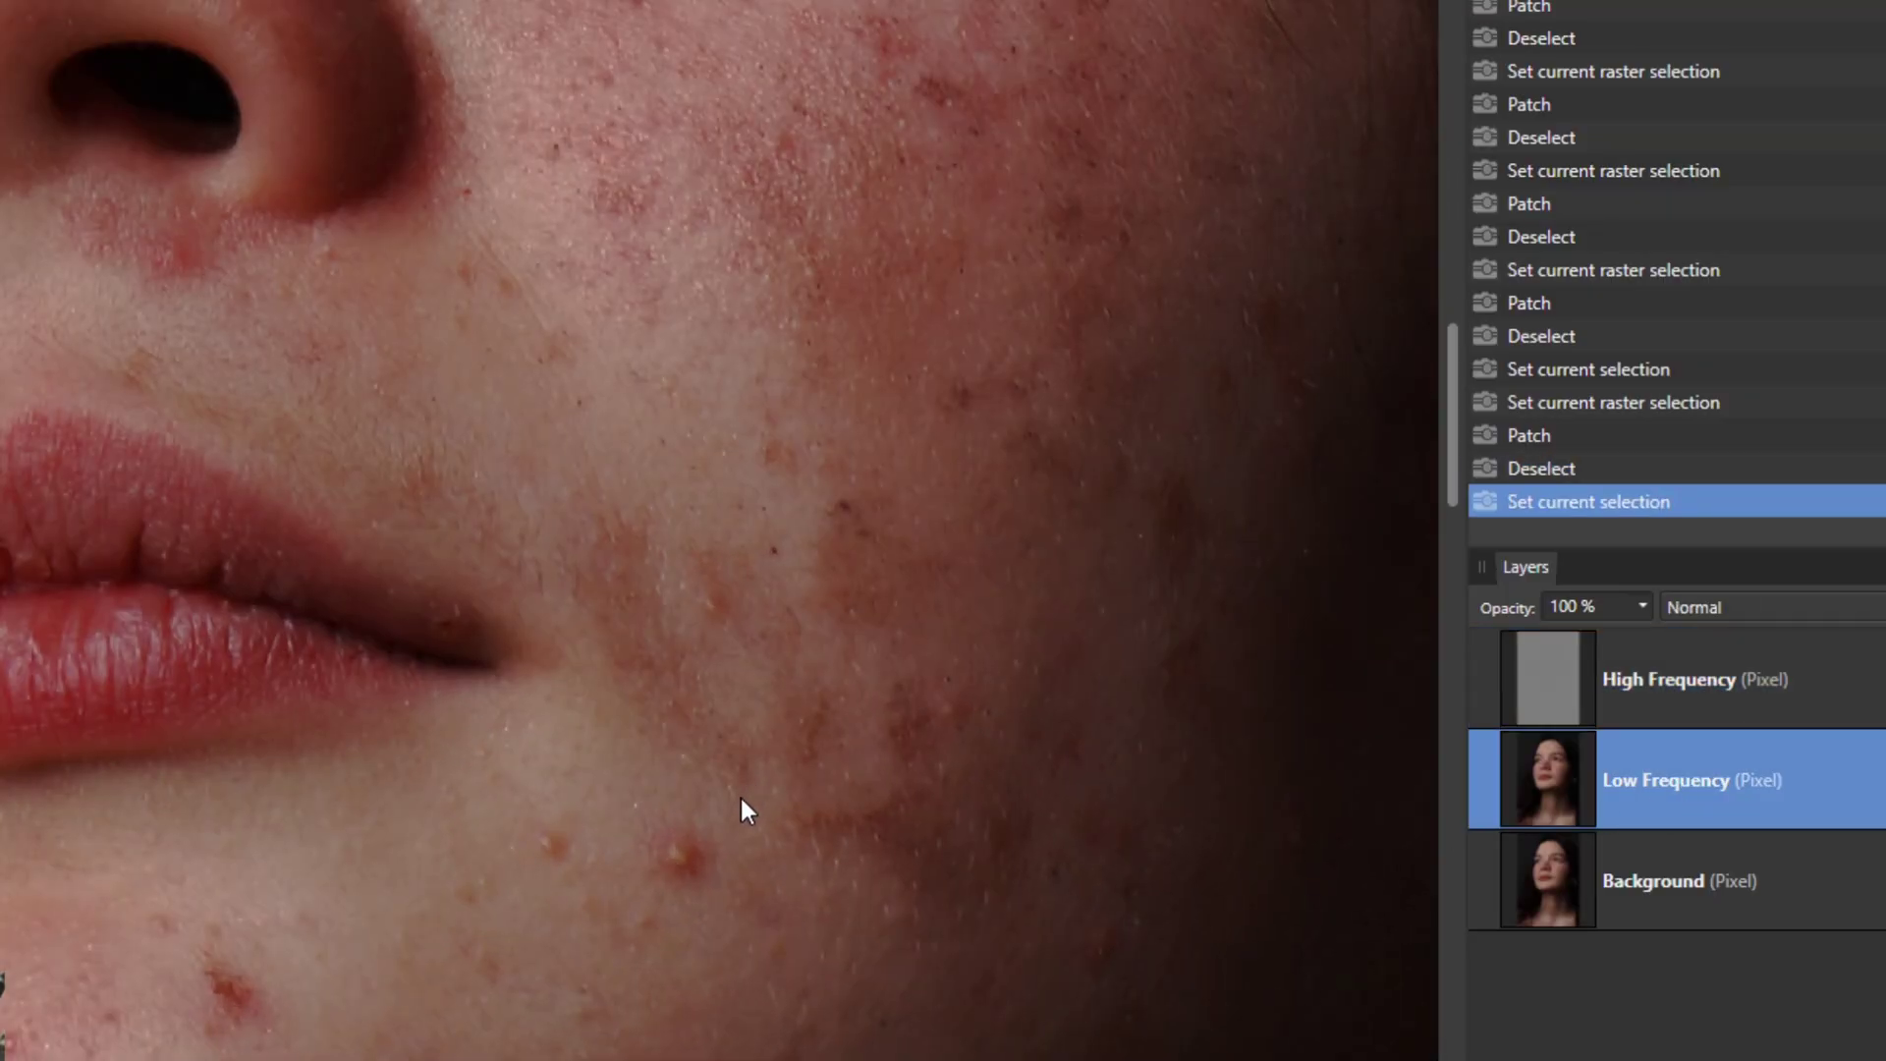
{"action": "mouse_move", "coordinate": [740, 793]}
{"action": "left_mouse_down"}
{"action": "mouse_move", "coordinate": [747, 630]}
{"action": "mouse_move", "coordinate": [671, 761]}
{"action": "mouse_move", "coordinate": [644, 635]}
{"action": "left_mouse_up"}
{"action": "left_click", "coordinate": [688, 775]}
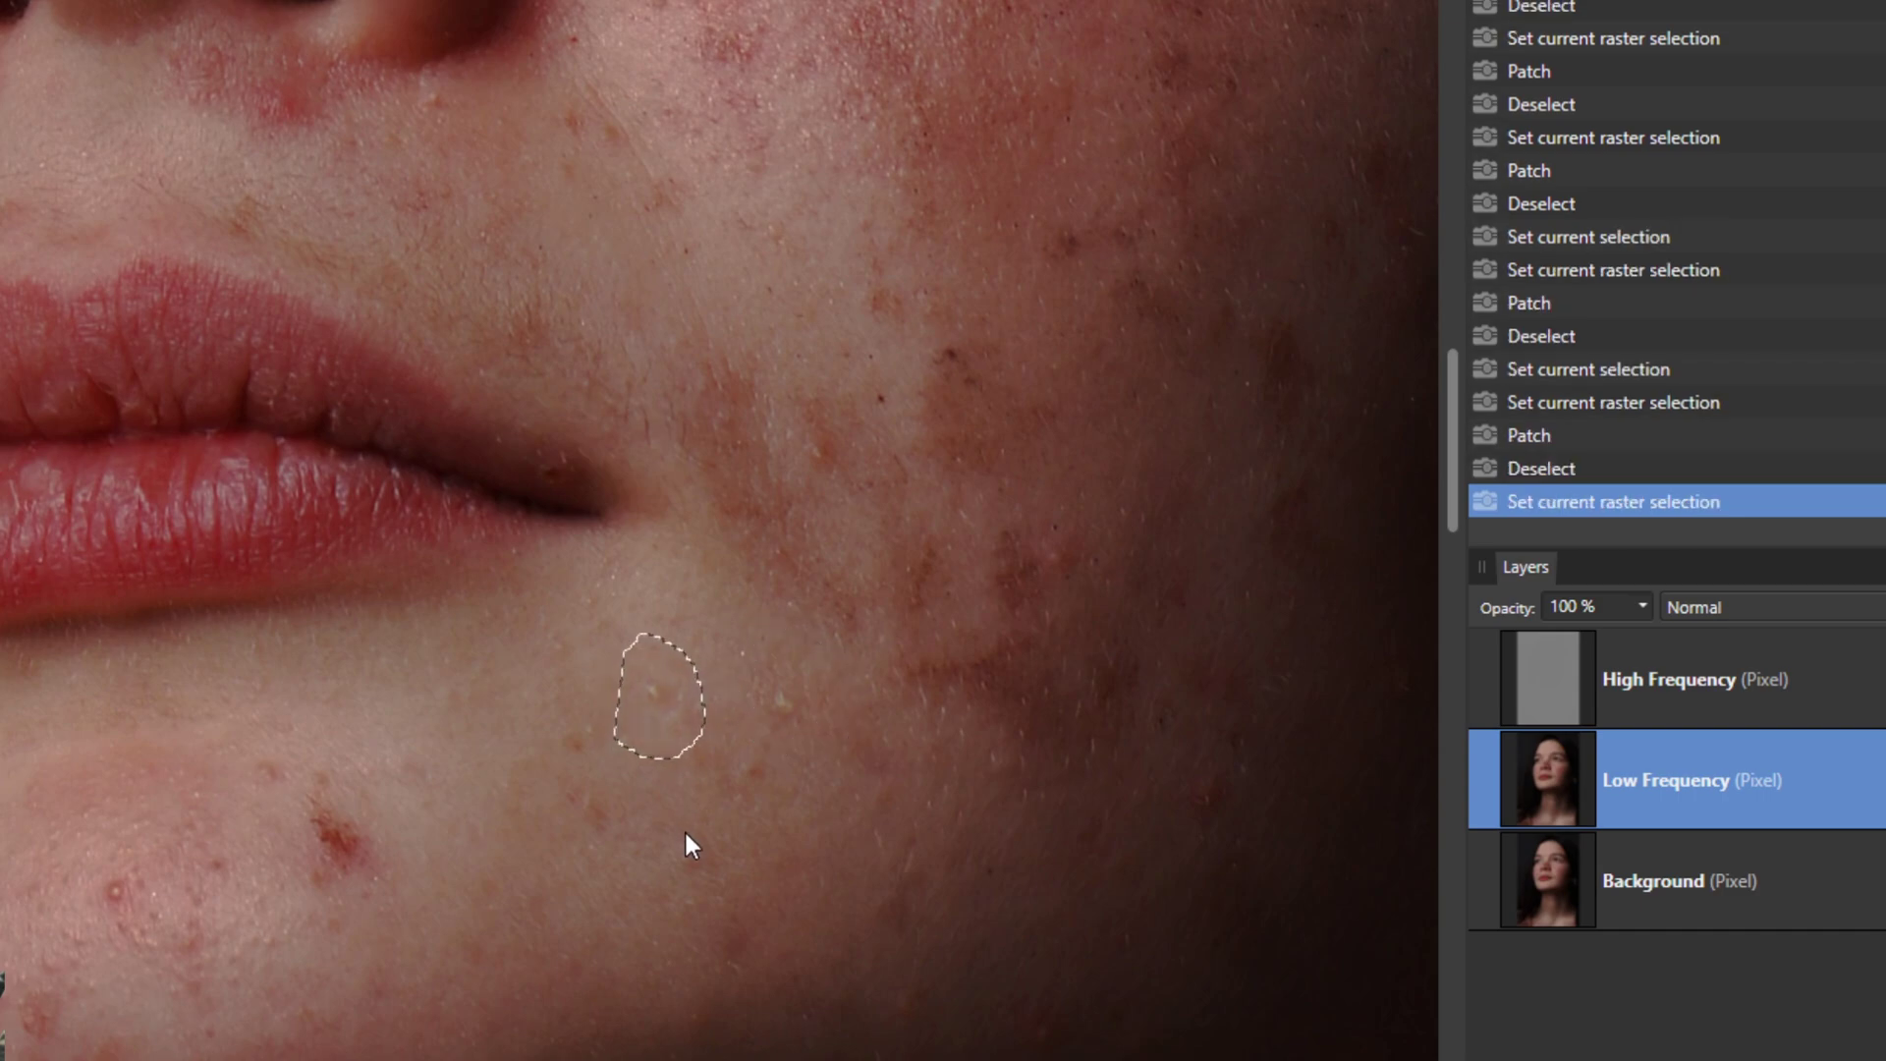
{"action": "left_click", "coordinate": [684, 831]}
{"action": "mouse_move", "coordinate": [322, 788]}
{"action": "left_mouse_down"}
{"action": "mouse_move", "coordinate": [324, 892]}
{"action": "mouse_move", "coordinate": [334, 788]}
{"action": "left_mouse_up"}
{"action": "left_click", "coordinate": [446, 905]}
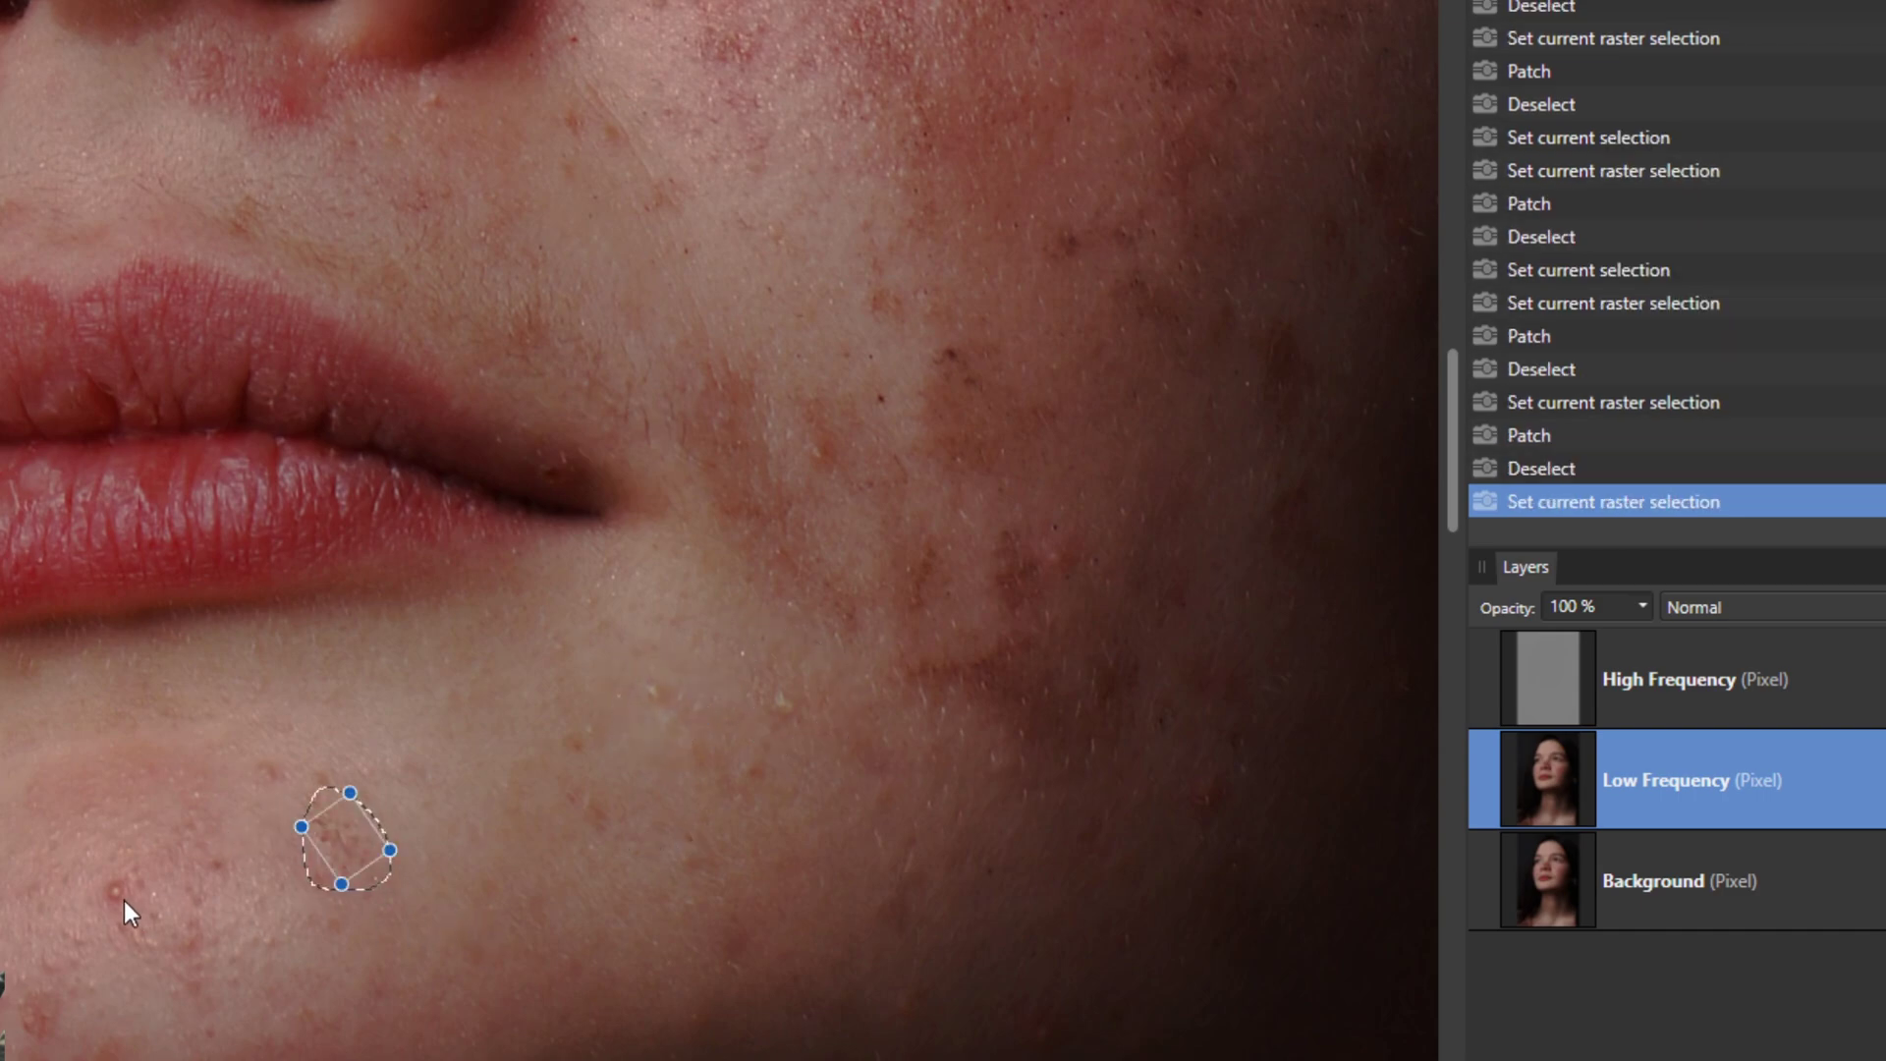
Patch the red spots across the middle and lower chin on the Low Frequency layer.
{"action": "left_click", "coordinate": [124, 908]}
{"action": "left_click_drag", "start_coordinate": [124, 922], "coordinate": [128, 917]}
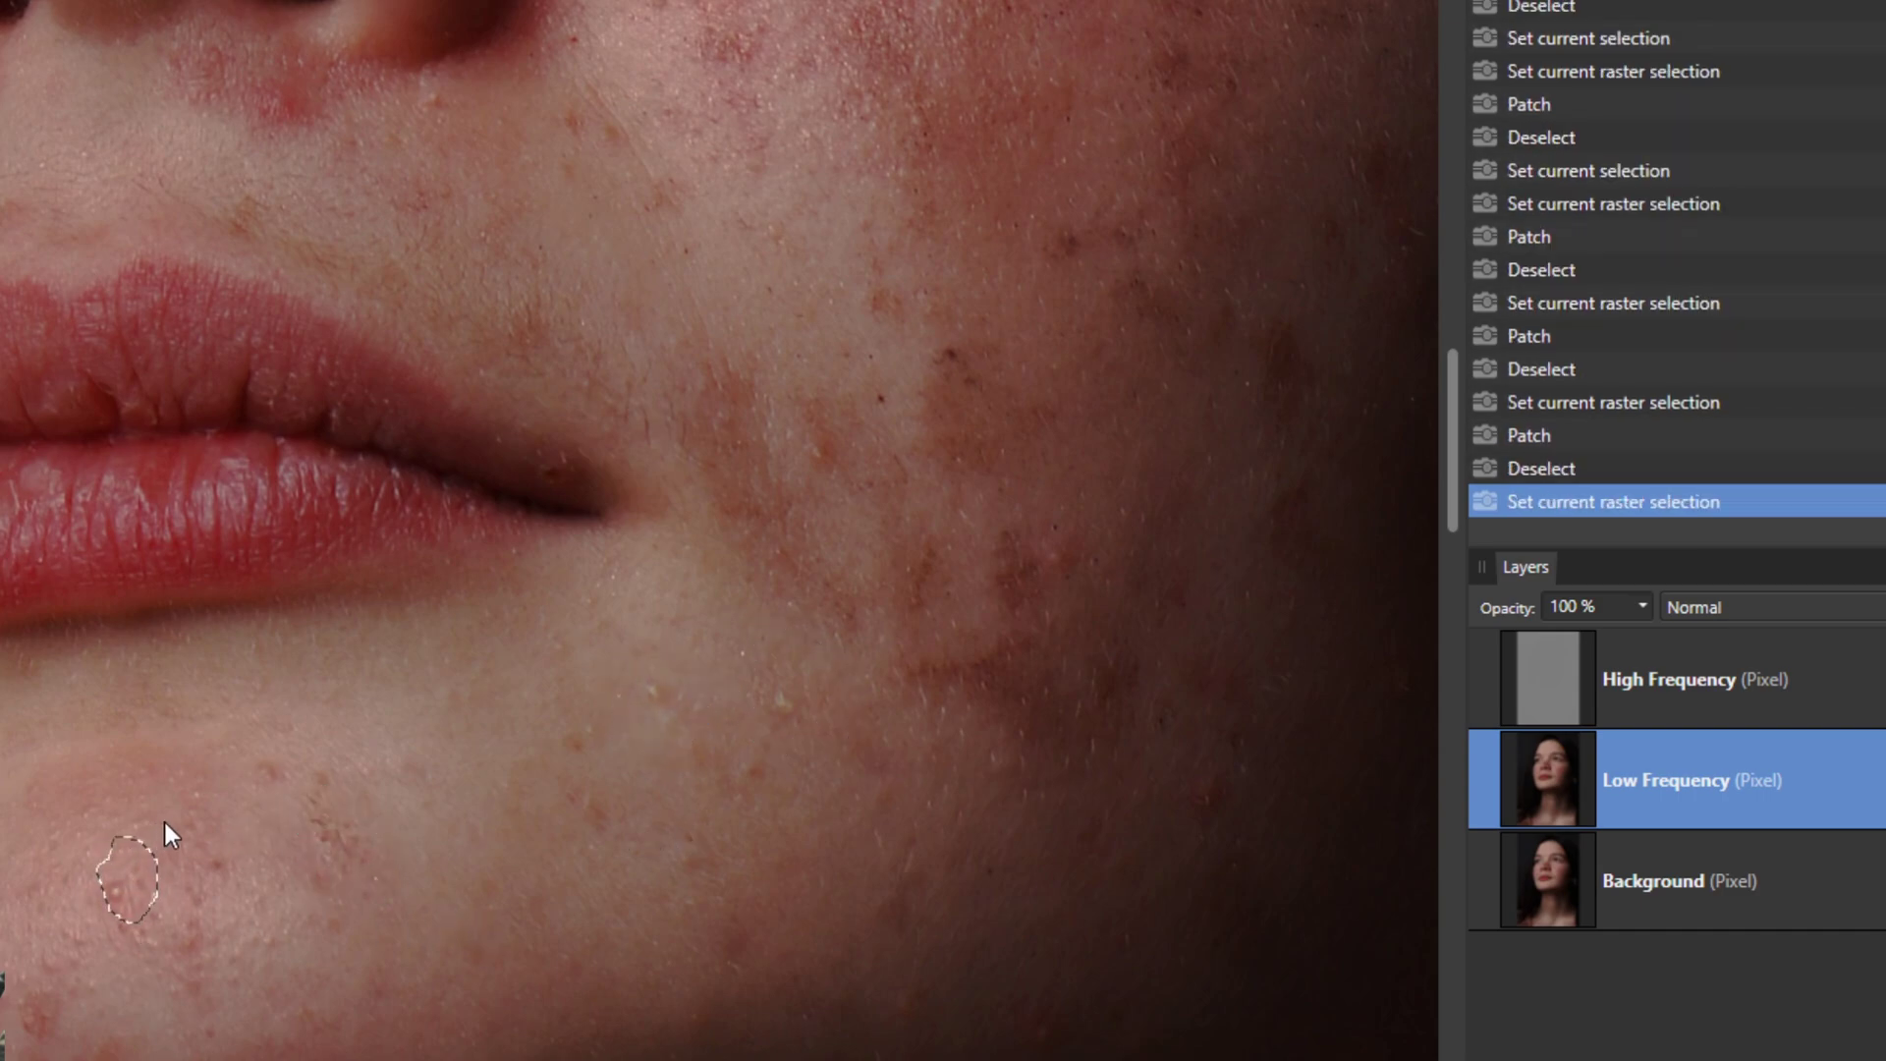
{"action": "left_click", "coordinate": [63, 947]}
{"action": "mouse_move", "coordinate": [84, 1018]}
{"action": "left_mouse_down"}
{"action": "mouse_move", "coordinate": [2, 936]}
{"action": "mouse_move", "coordinate": [9, 987]}
{"action": "left_mouse_up"}
{"action": "left_click", "coordinate": [157, 996]}
{"action": "key", "text": "ctrl+d"}
{"action": "left_click", "coordinate": [55, 876]}
{"action": "key", "text": "ctrl+d"}
{"action": "mouse_move", "coordinate": [108, 874]}
{"action": "left_mouse_down"}
{"action": "mouse_move", "coordinate": [115, 915]}
{"action": "mouse_move", "coordinate": [111, 871]}
{"action": "mouse_move", "coordinate": [63, 846]}
{"action": "mouse_move", "coordinate": [249, 808]}
{"action": "left_mouse_up"}
{"action": "left_click", "coordinate": [198, 887]}
{"action": "key", "text": "ctrl+d"}
Patch the reddish marks along the far side of the jaw on the Low Frequency layer.
{"action": "mouse_move", "coordinate": [61, 805]}
{"action": "left_mouse_down"}
{"action": "mouse_move", "coordinate": [29, 859]}
{"action": "mouse_move", "coordinate": [67, 776]}
{"action": "left_mouse_up"}
{"action": "left_click", "coordinate": [157, 758]}
{"action": "key", "text": "ctrl+d"}
{"action": "left_click", "coordinate": [114, 810]}
{"action": "key", "text": "ctrl+d"}
{"action": "left_click", "coordinate": [138, 779]}
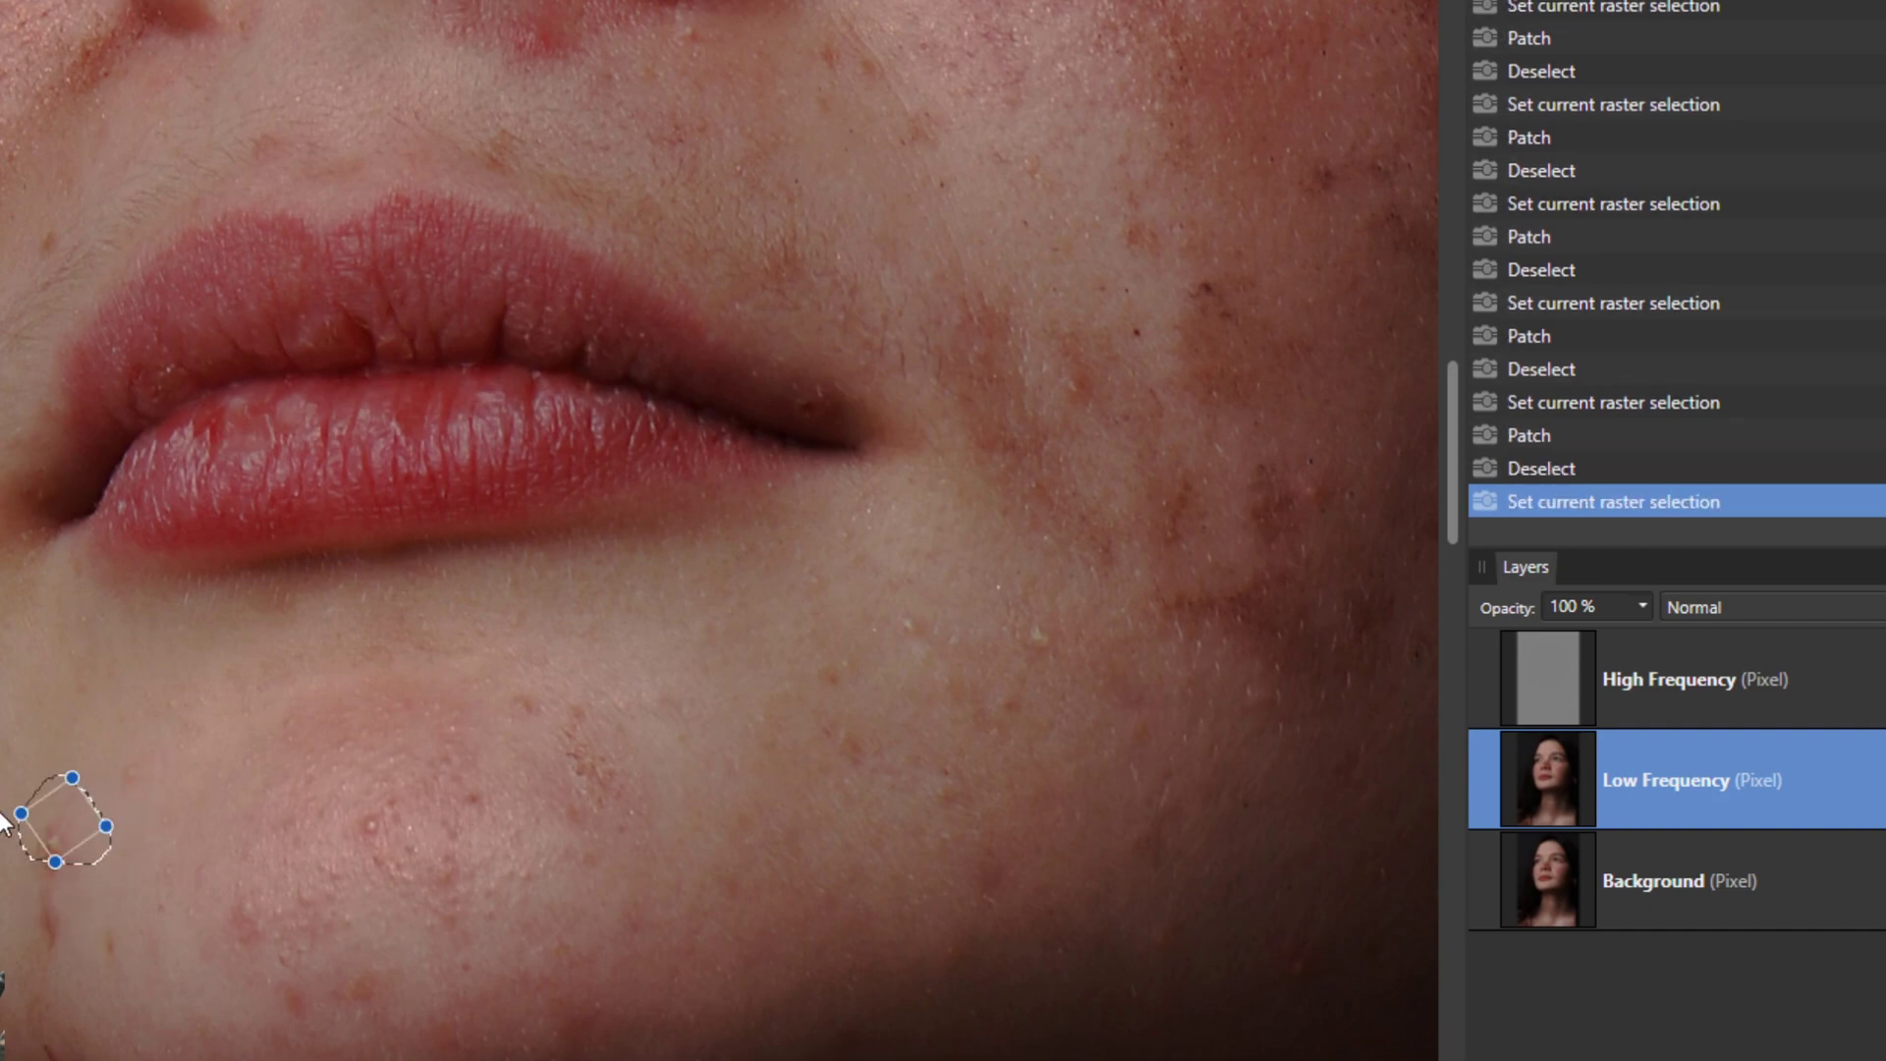
{"action": "key", "text": "ctrl+d"}
{"action": "left_click_drag", "start_coordinate": [22, 868], "coordinate": [61, 862]}
{"action": "left_click", "coordinate": [146, 786]}
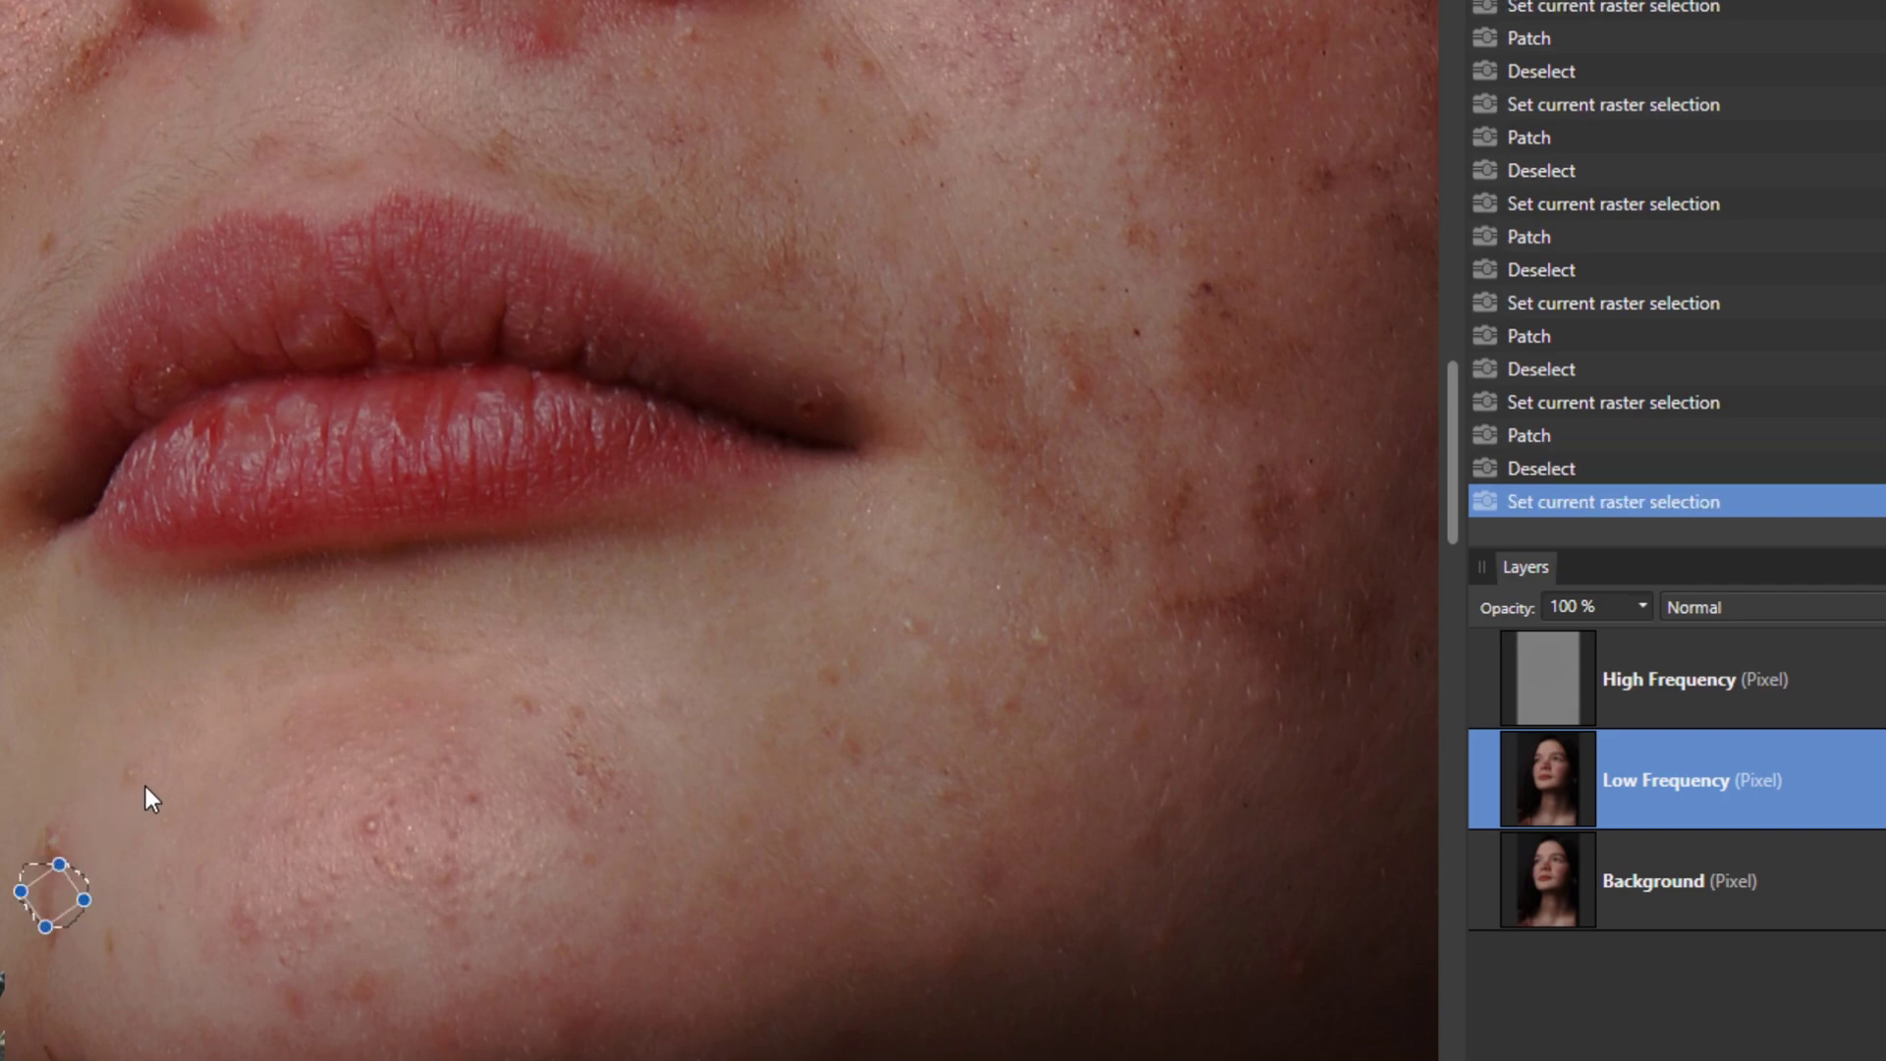
Select the High Frequency layer and patch the blemish texture in the centre of the chin.
{"action": "left_click", "coordinate": [1576, 699]}
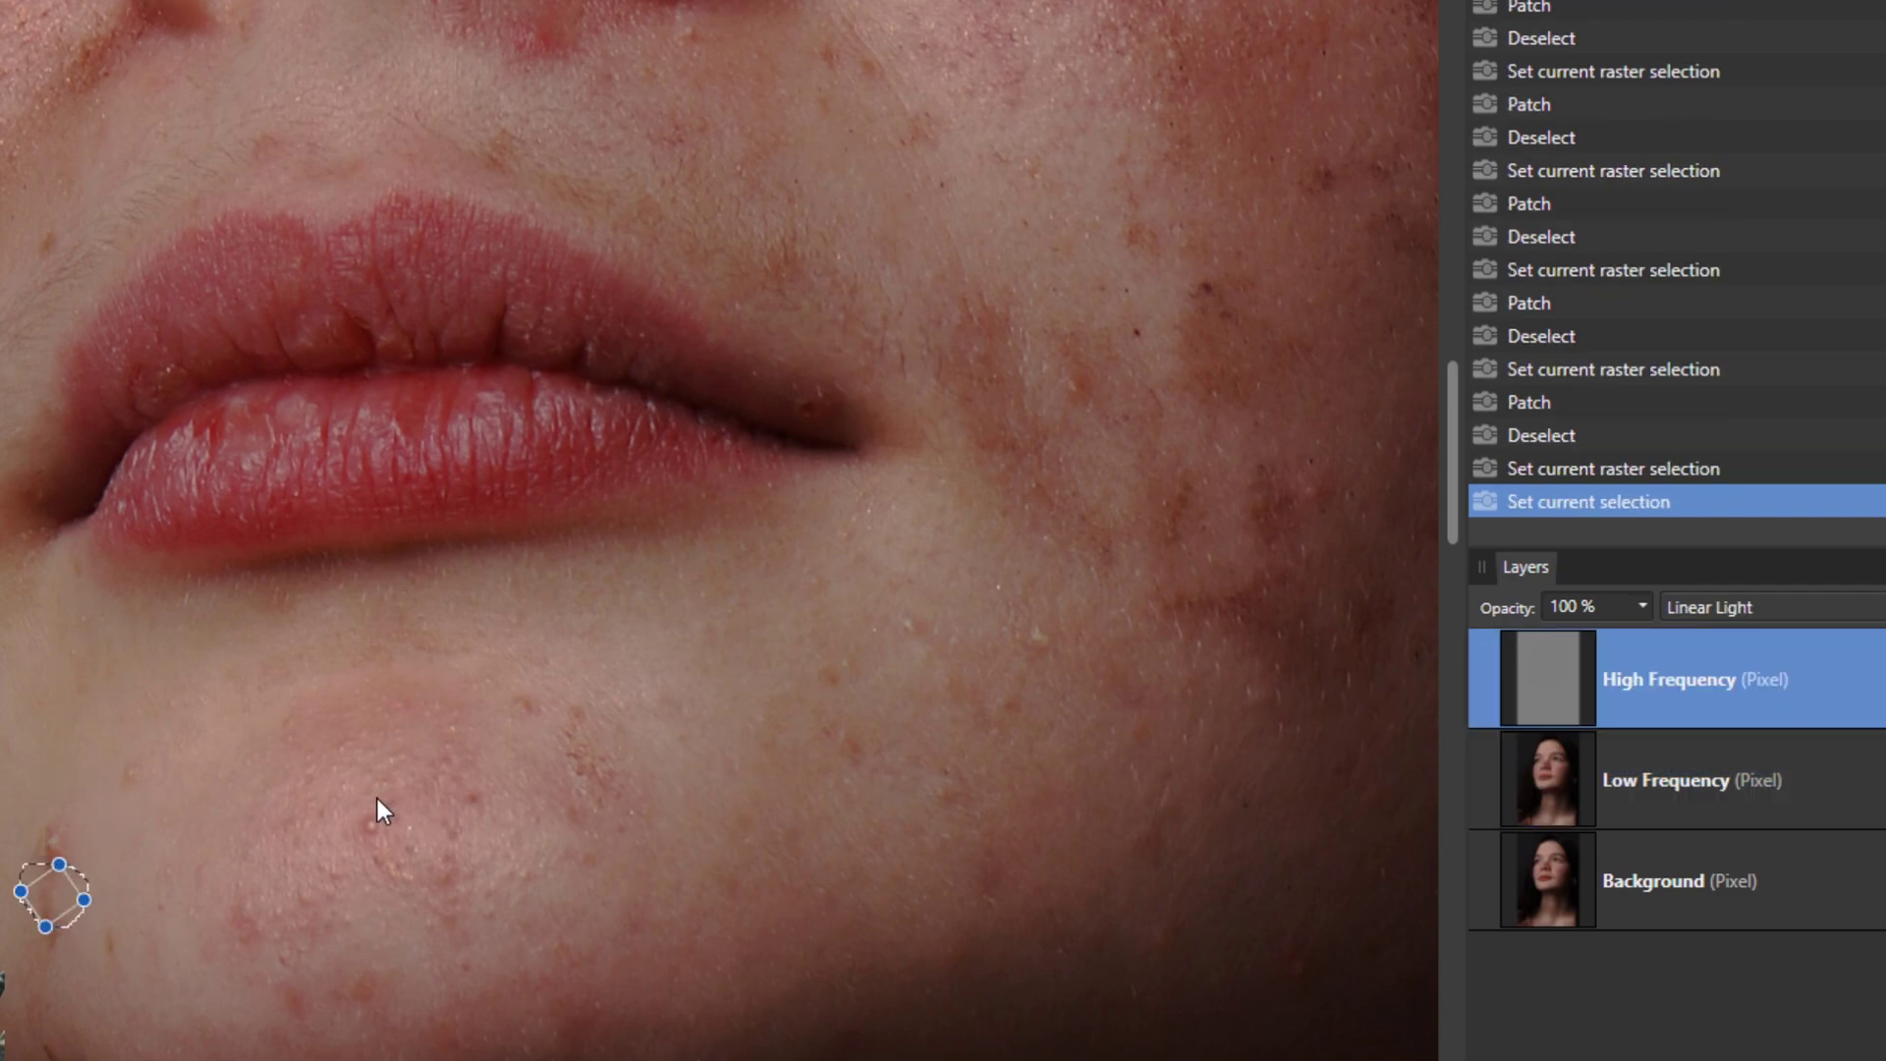
{"action": "key", "text": "ctrl+d"}
{"action": "mouse_move", "coordinate": [375, 845]}
{"action": "left_mouse_down"}
{"action": "mouse_move", "coordinate": [381, 786]}
{"action": "mouse_move", "coordinate": [499, 768]}
{"action": "mouse_move", "coordinate": [484, 767]}
{"action": "left_mouse_up"}
{"action": "key", "text": "ctrl+d"}
{"action": "left_click", "coordinate": [476, 861]}
{"action": "key", "text": "ctrl+d"}
{"action": "left_click_drag", "start_coordinate": [422, 871], "coordinate": [456, 847]}
{"action": "left_click", "coordinate": [511, 808]}
{"action": "key", "text": "ctrl+d"}
Patch the rough spots on the upper chin below the mouth corner on the High Frequency layer.
{"action": "mouse_move", "coordinate": [574, 735]}
{"action": "left_mouse_down"}
{"action": "mouse_move", "coordinate": [609, 763]}
{"action": "mouse_move", "coordinate": [589, 743]}
{"action": "left_mouse_up"}
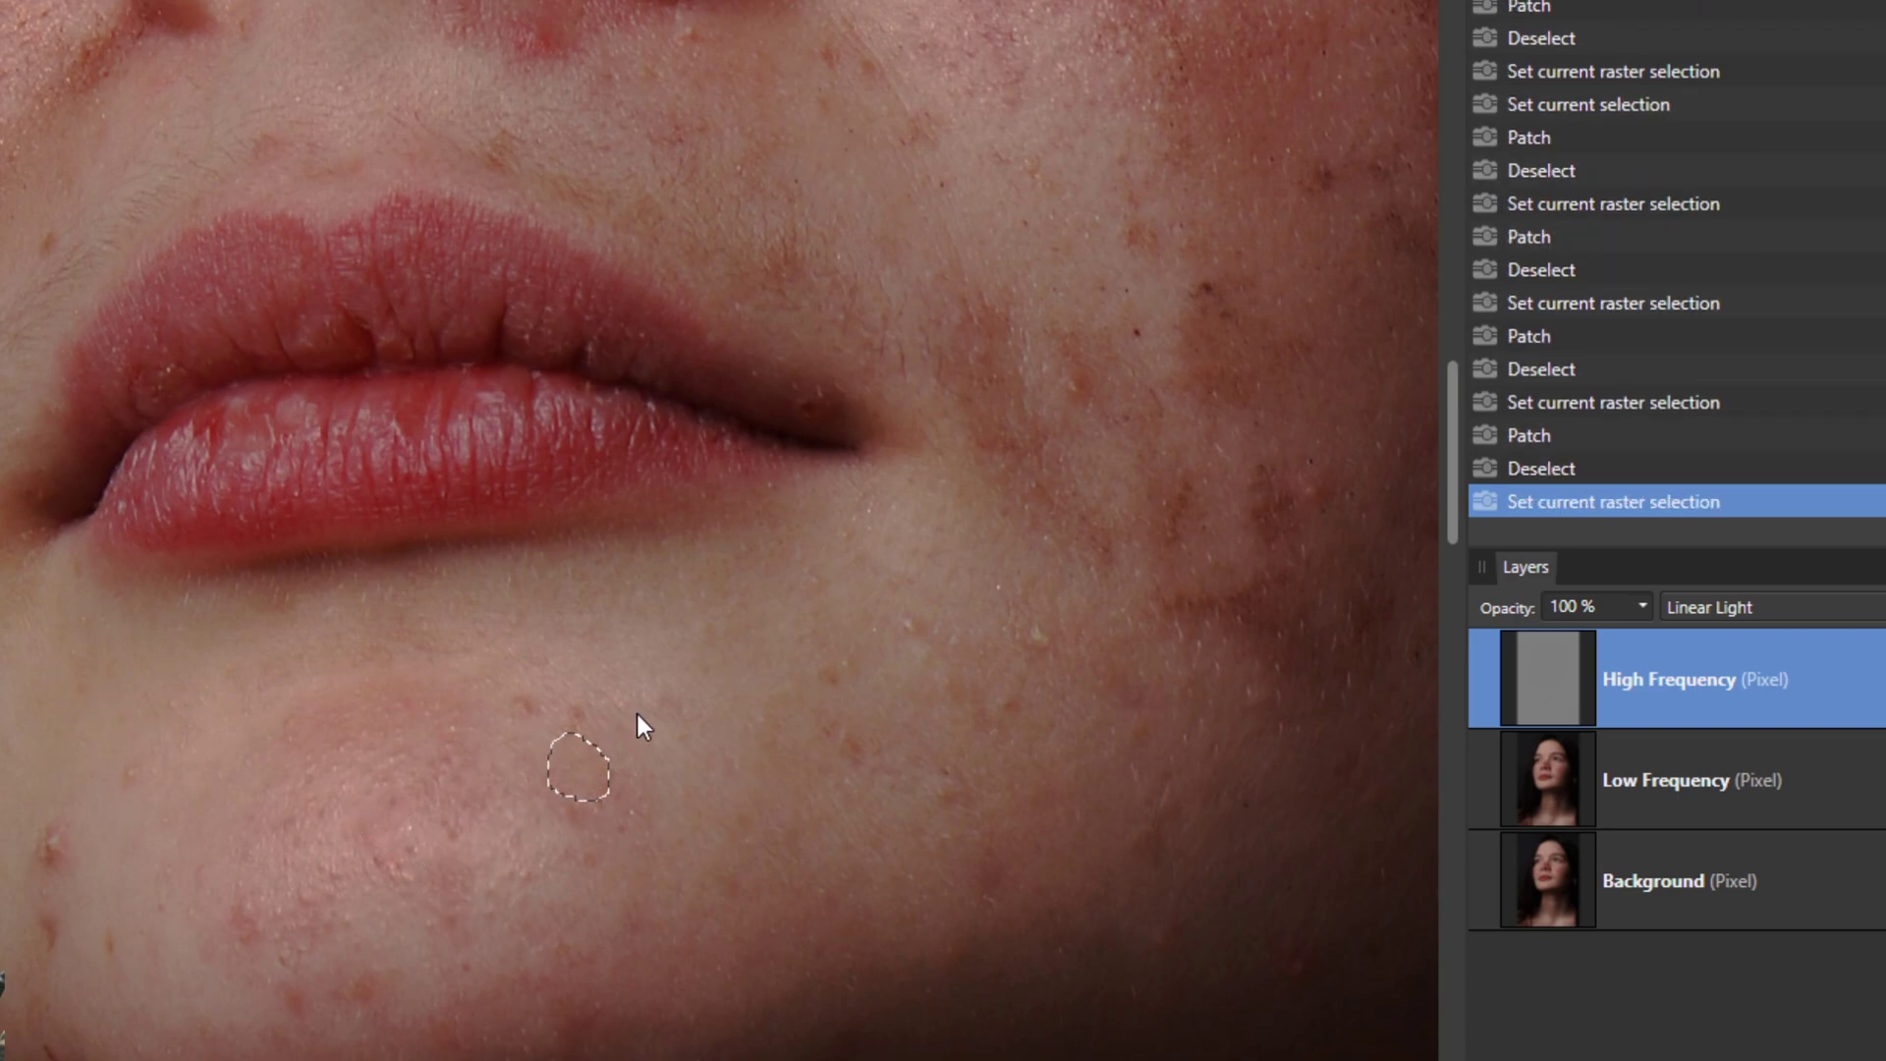
{"action": "left_click", "coordinate": [639, 715]}
{"action": "key", "text": "ctrl+d"}
{"action": "mouse_move", "coordinate": [535, 677]}
{"action": "left_mouse_down"}
{"action": "mouse_move", "coordinate": [545, 664]}
{"action": "mouse_move", "coordinate": [626, 693]}
{"action": "mouse_move", "coordinate": [617, 676]}
{"action": "left_mouse_up"}
{"action": "left_click", "coordinate": [618, 637]}
{"action": "key", "text": "ctrl+d"}
{"action": "left_click", "coordinate": [698, 662]}
{"action": "key", "text": "ctrl+d"}
Patch the blemish texture on the near side of the chin below the mouth corner on the High Frequency layer.
{"action": "mouse_move", "coordinate": [45, 818]}
{"action": "left_mouse_down"}
{"action": "mouse_move", "coordinate": [33, 835]}
{"action": "mouse_move", "coordinate": [61, 811]}
{"action": "left_mouse_up"}
{"action": "left_click", "coordinate": [140, 813]}
{"action": "key", "text": "ctrl+d"}
{"action": "mouse_move", "coordinate": [126, 752]}
{"action": "left_mouse_down"}
{"action": "mouse_move", "coordinate": [140, 799]}
{"action": "mouse_move", "coordinate": [152, 751]}
{"action": "left_mouse_up"}
{"action": "left_click", "coordinate": [189, 792]}
{"action": "key", "text": "ctrl+d"}
Patch the remaining raised spots along the near jaw side of the chin on the High Frequency layer.
{"action": "mouse_move", "coordinate": [45, 831]}
{"action": "left_mouse_down"}
{"action": "mouse_move", "coordinate": [35, 864]}
{"action": "mouse_move", "coordinate": [71, 827]}
{"action": "left_mouse_up"}
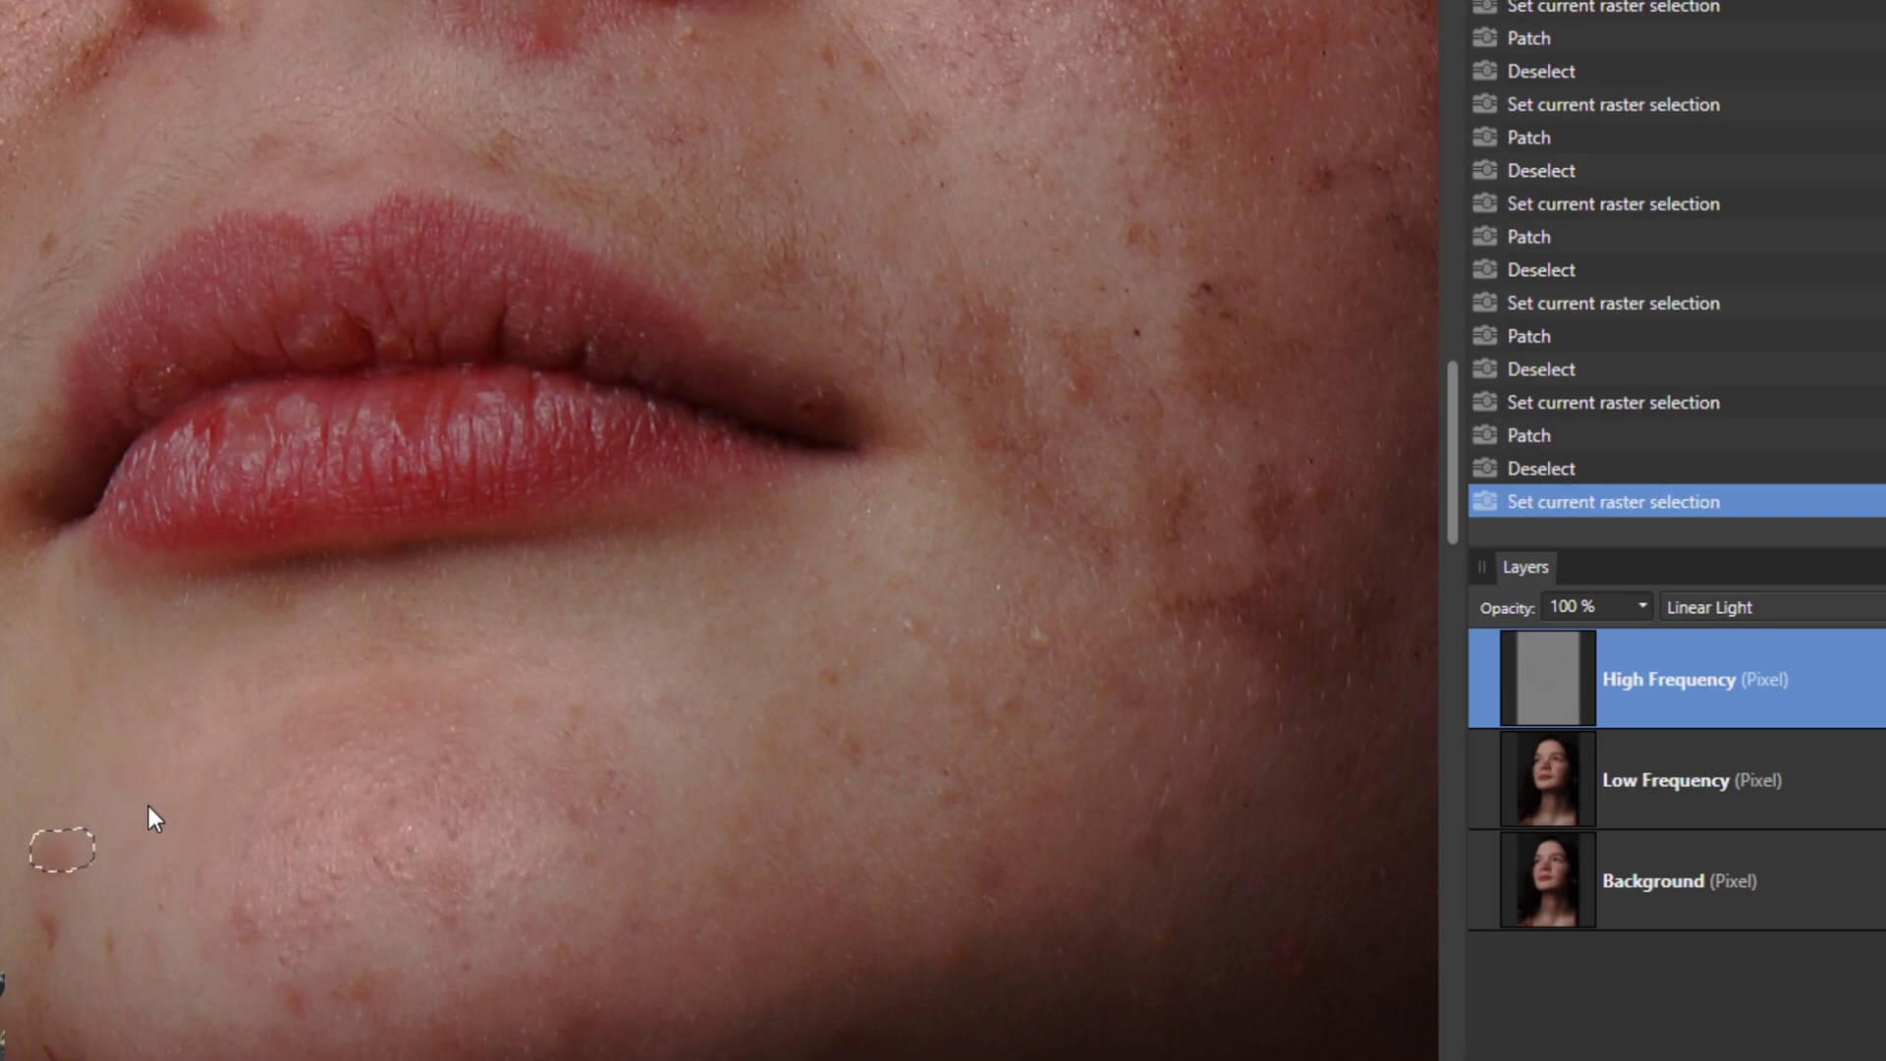
{"action": "left_click", "coordinate": [149, 806]}
{"action": "key", "text": "ctrl+d"}
{"action": "mouse_move", "coordinate": [61, 927]}
{"action": "left_mouse_down"}
{"action": "mouse_move", "coordinate": [65, 884]}
{"action": "mouse_move", "coordinate": [43, 888]}
{"action": "left_mouse_up"}
{"action": "key", "text": "ctrl+d"}
{"action": "left_click", "coordinate": [116, 825]}
{"action": "scroll", "coordinate": [599, 707], "scroll_direction": "down", "scroll_amount": 4}
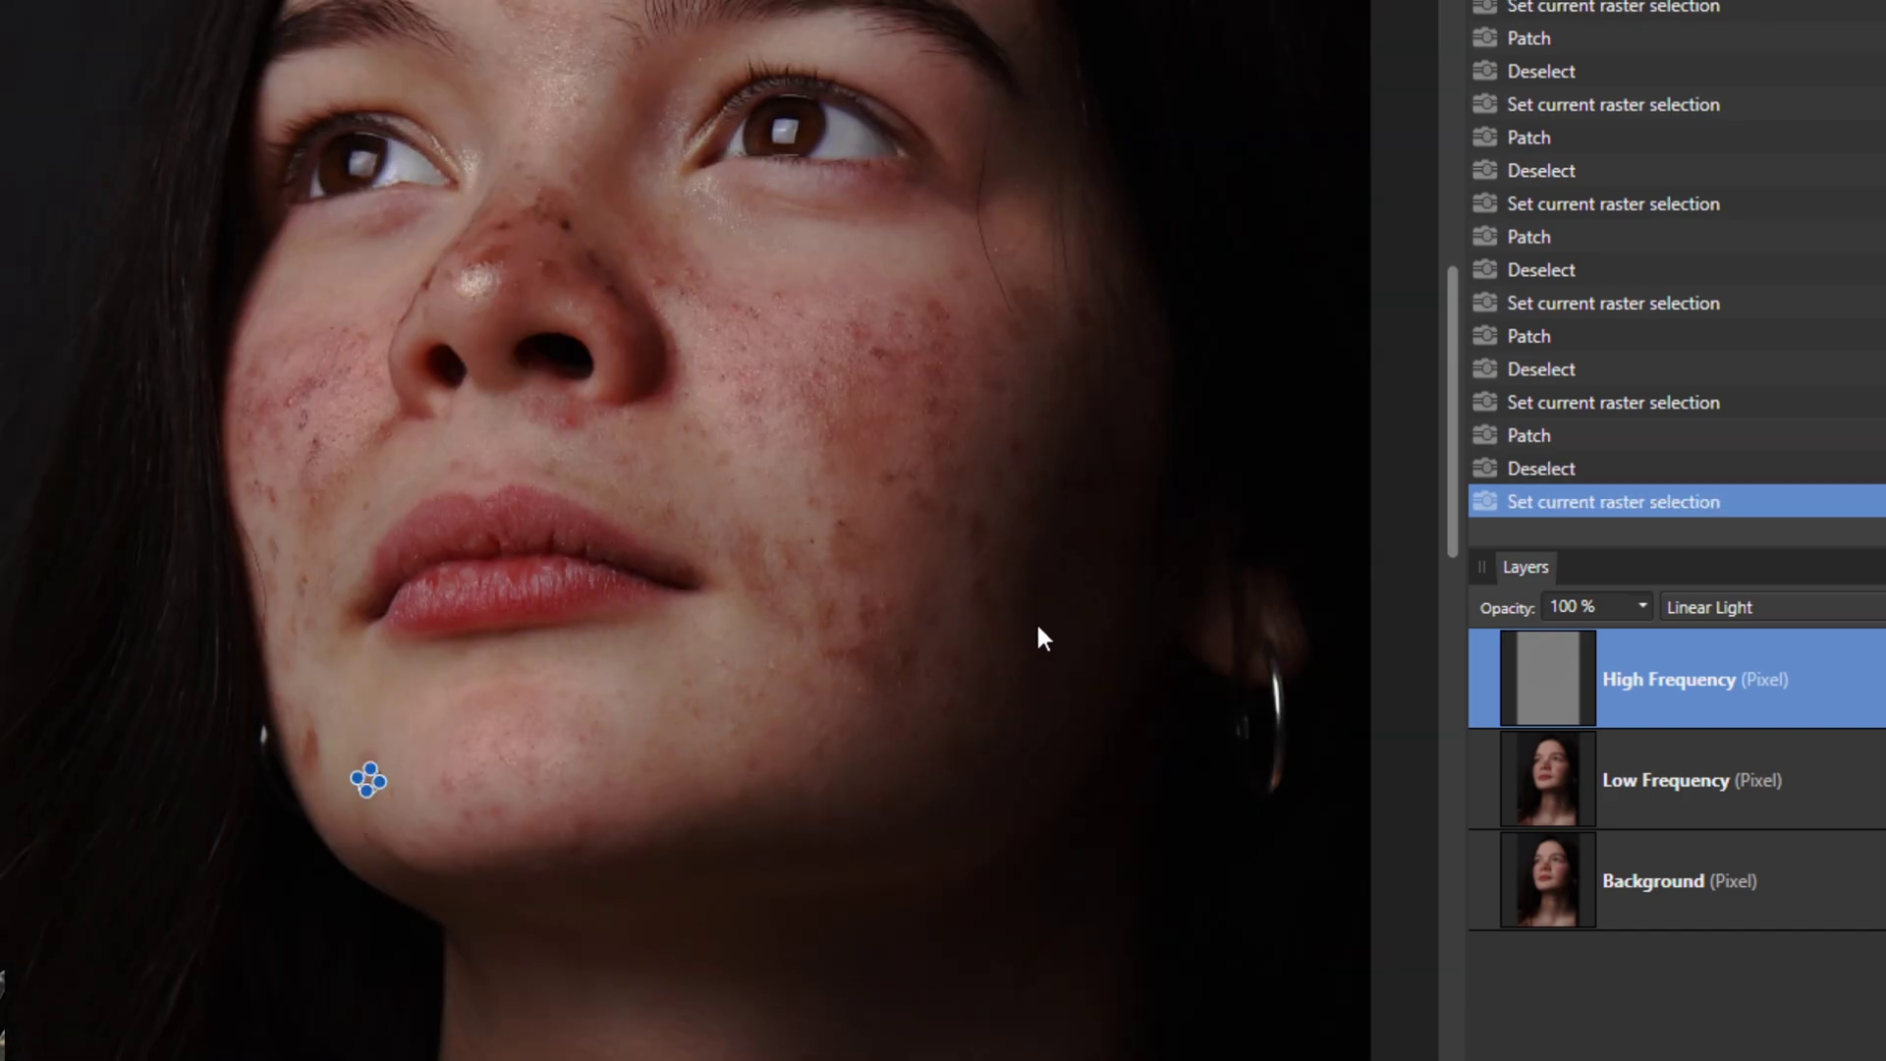
{"action": "key", "text": "ctrl+d"}
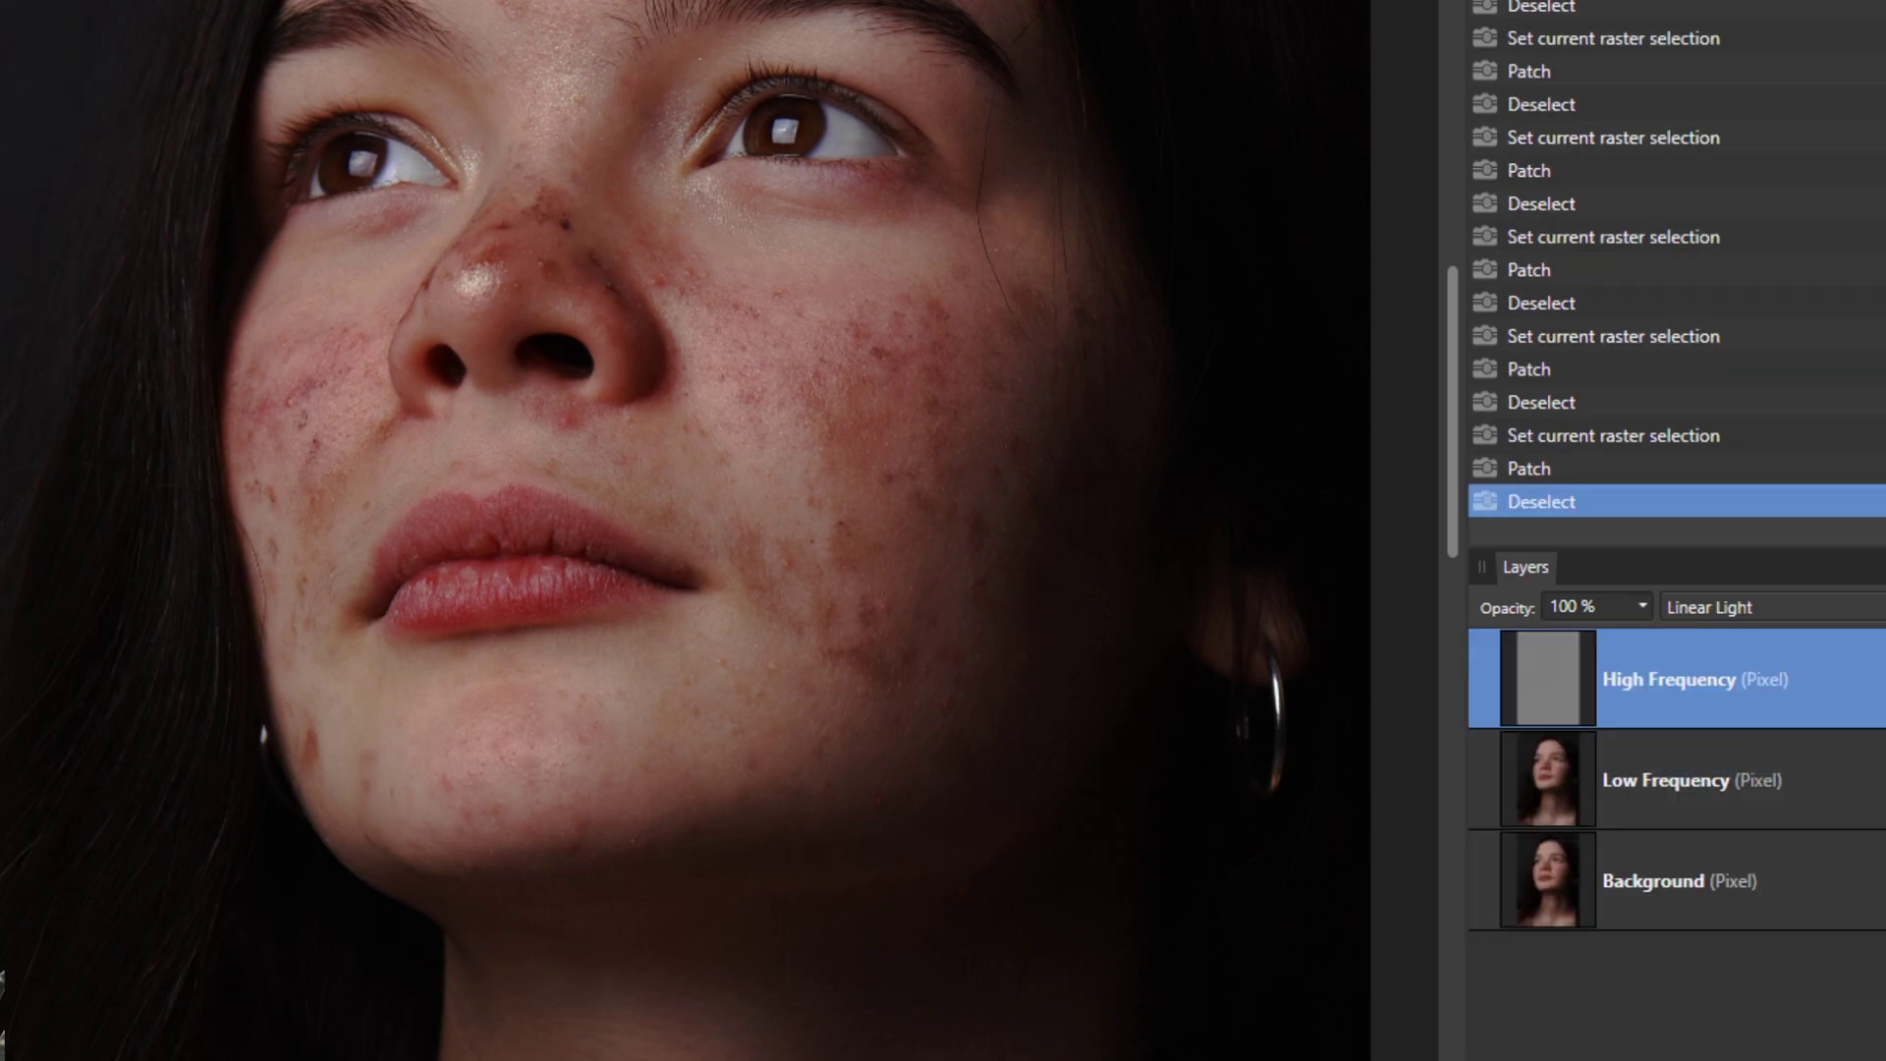
Select the Low Frequency layer and patch the reddish spots between the chin and the near jawline.
{"action": "scroll", "coordinate": [336, 800], "scroll_direction": "up", "scroll_amount": 4}
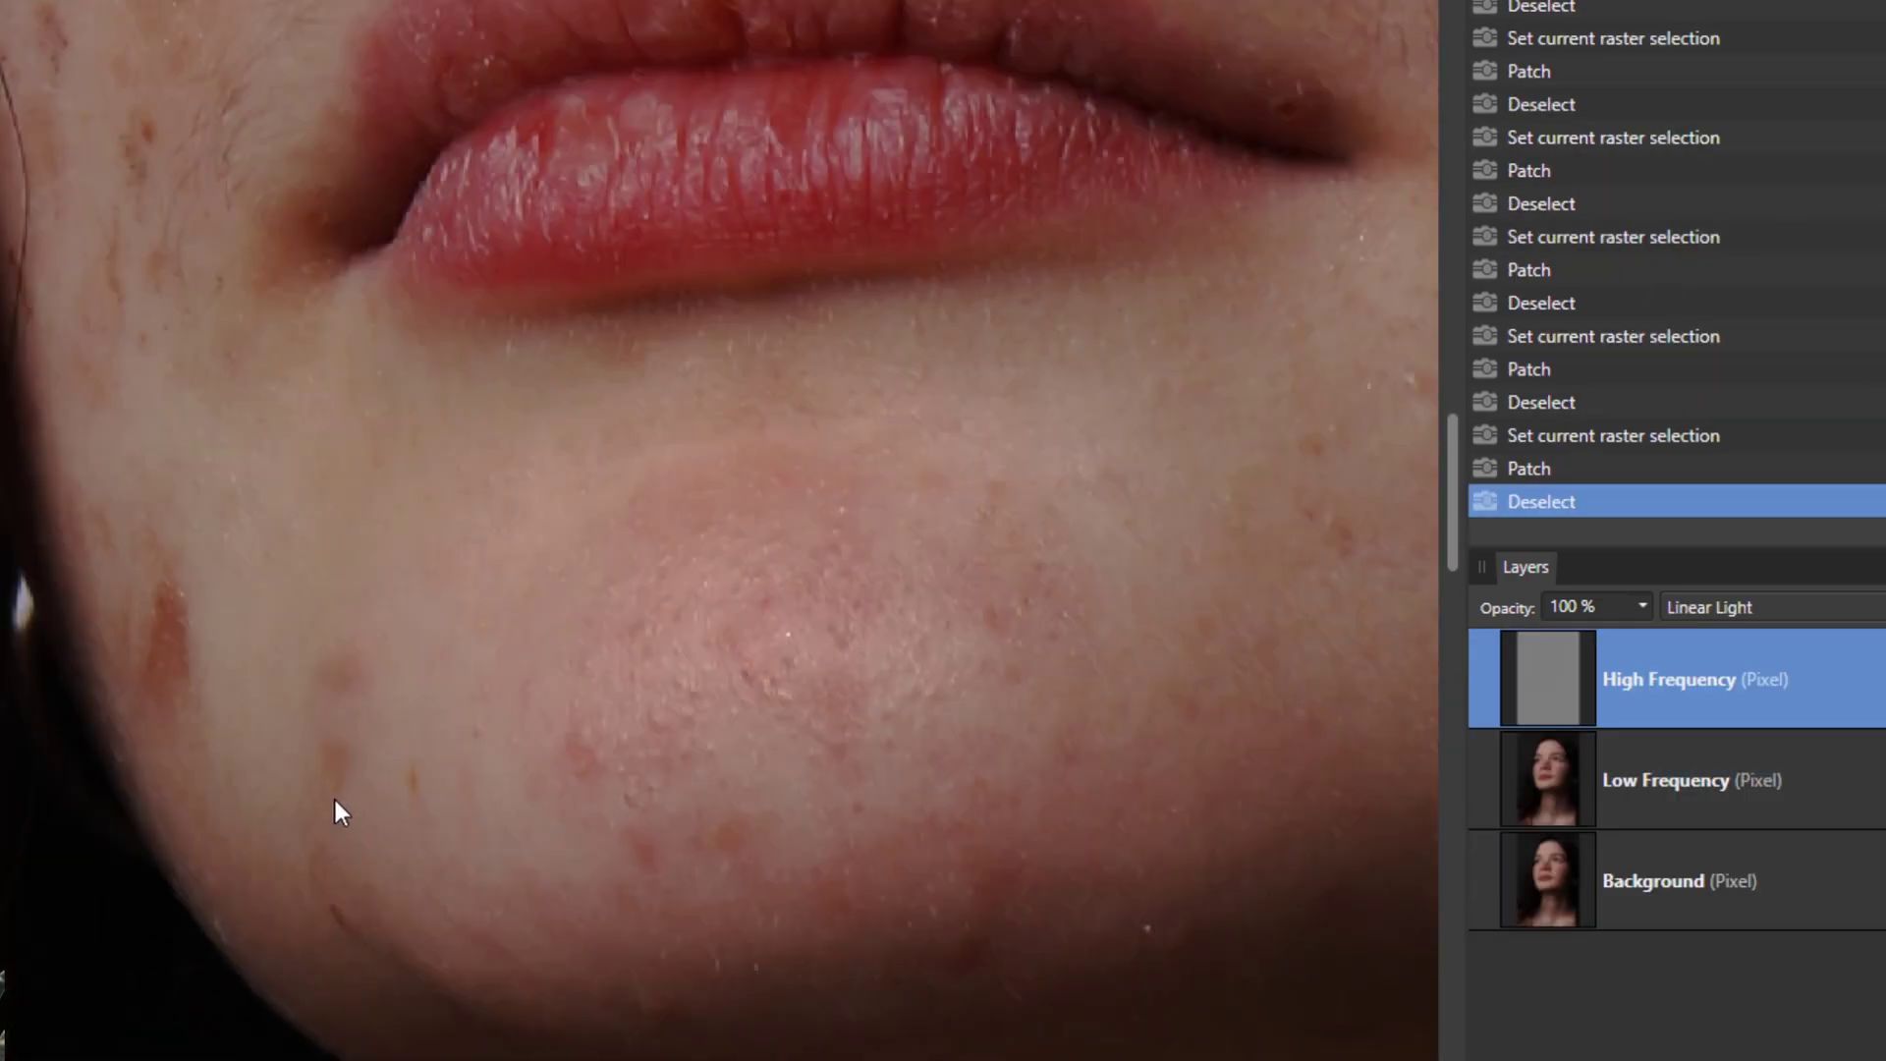
{"action": "left_click", "coordinate": [1516, 771]}
{"action": "left_click_drag", "start_coordinate": [321, 628], "coordinate": [334, 634]}
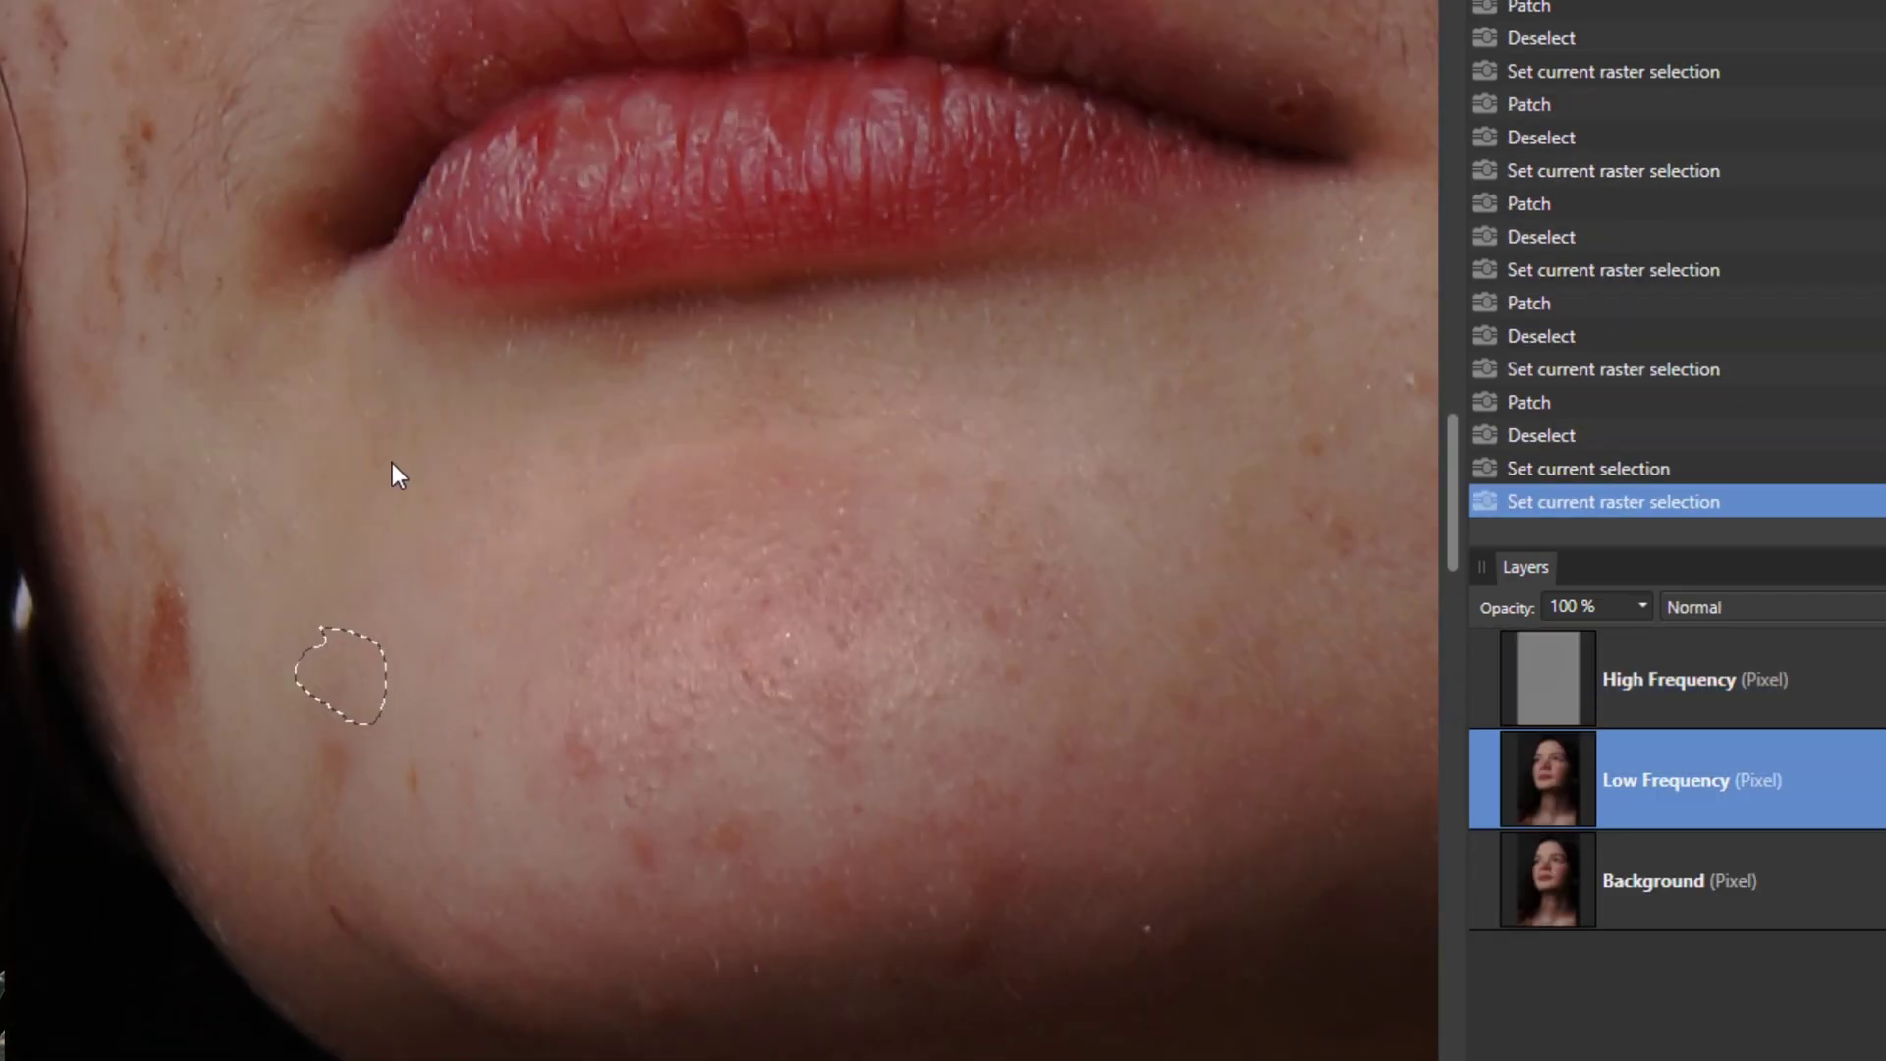
{"action": "left_click", "coordinate": [392, 465]}
{"action": "key", "text": "ctrl+d"}
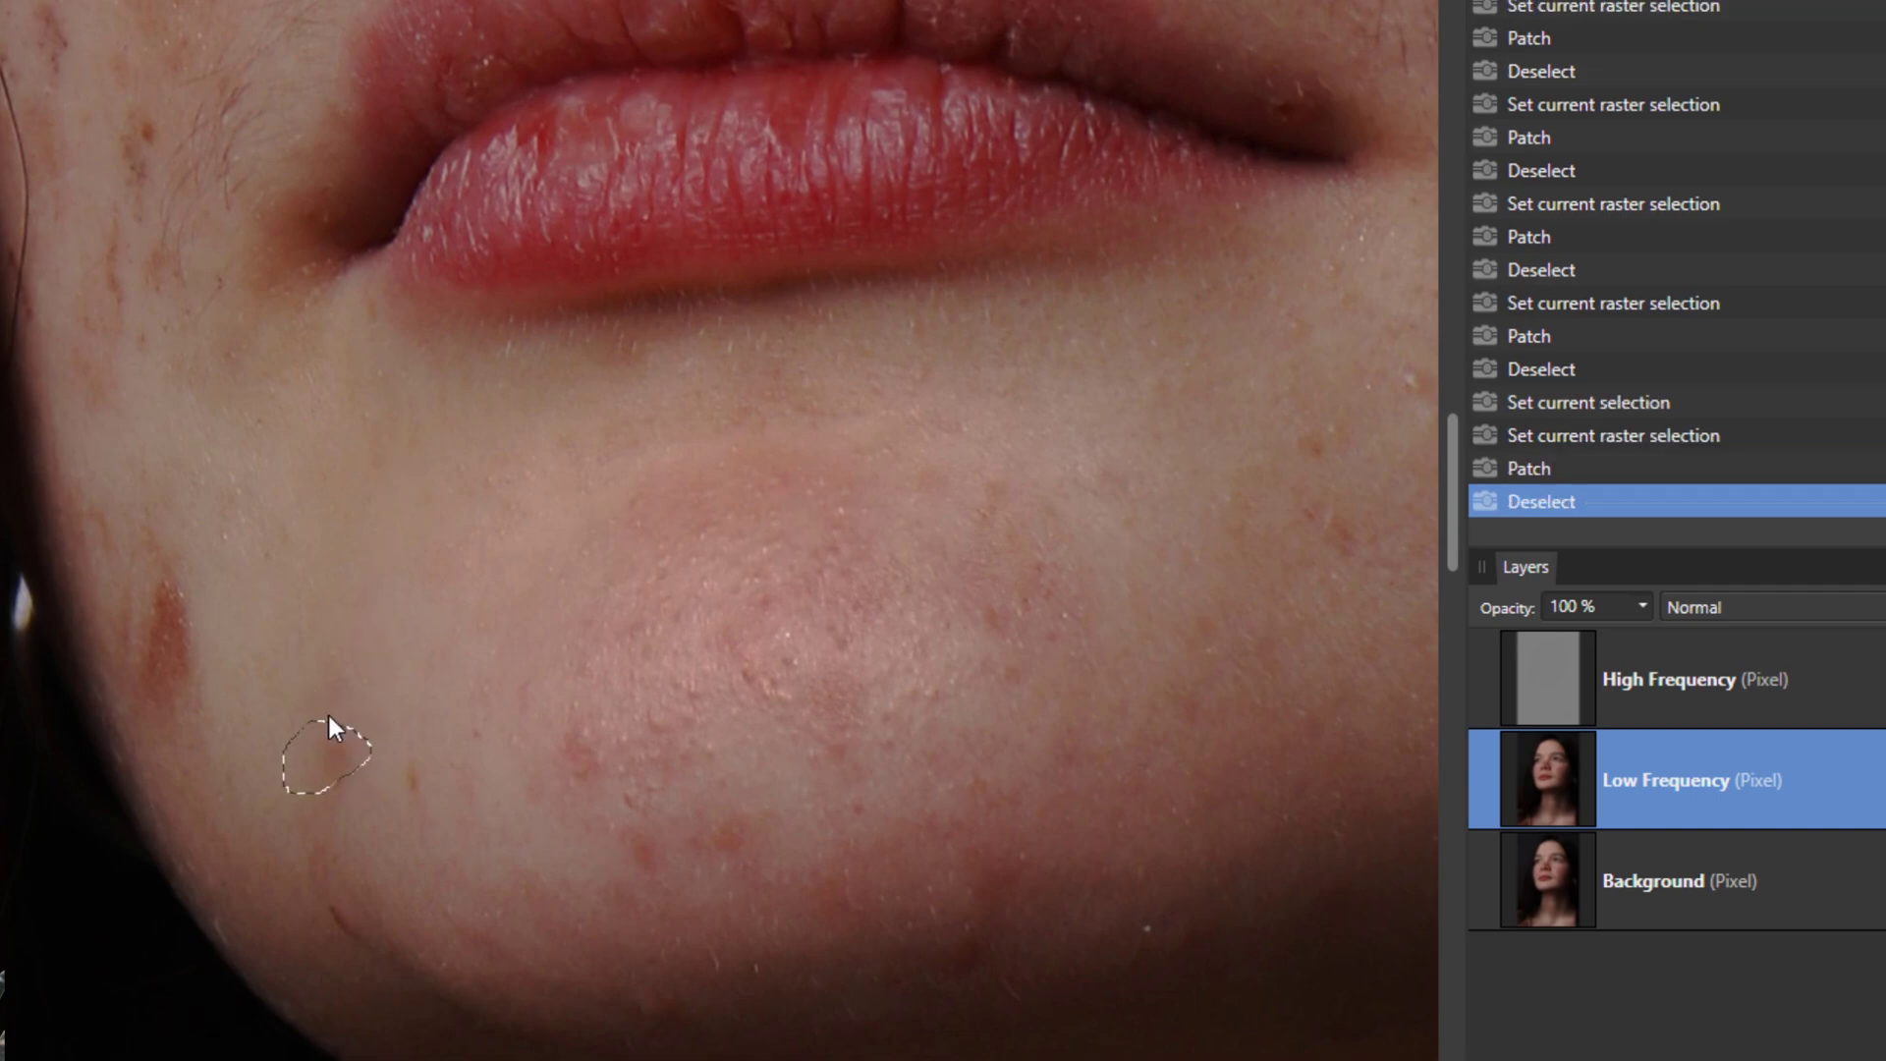
{"action": "mouse_move", "coordinate": [328, 715]}
{"action": "left_mouse_down"}
{"action": "mouse_move", "coordinate": [403, 806]}
{"action": "mouse_move", "coordinate": [433, 770]}
{"action": "left_mouse_up"}
{"action": "left_click", "coordinate": [444, 457]}
{"action": "key", "text": "ctrl+d"}
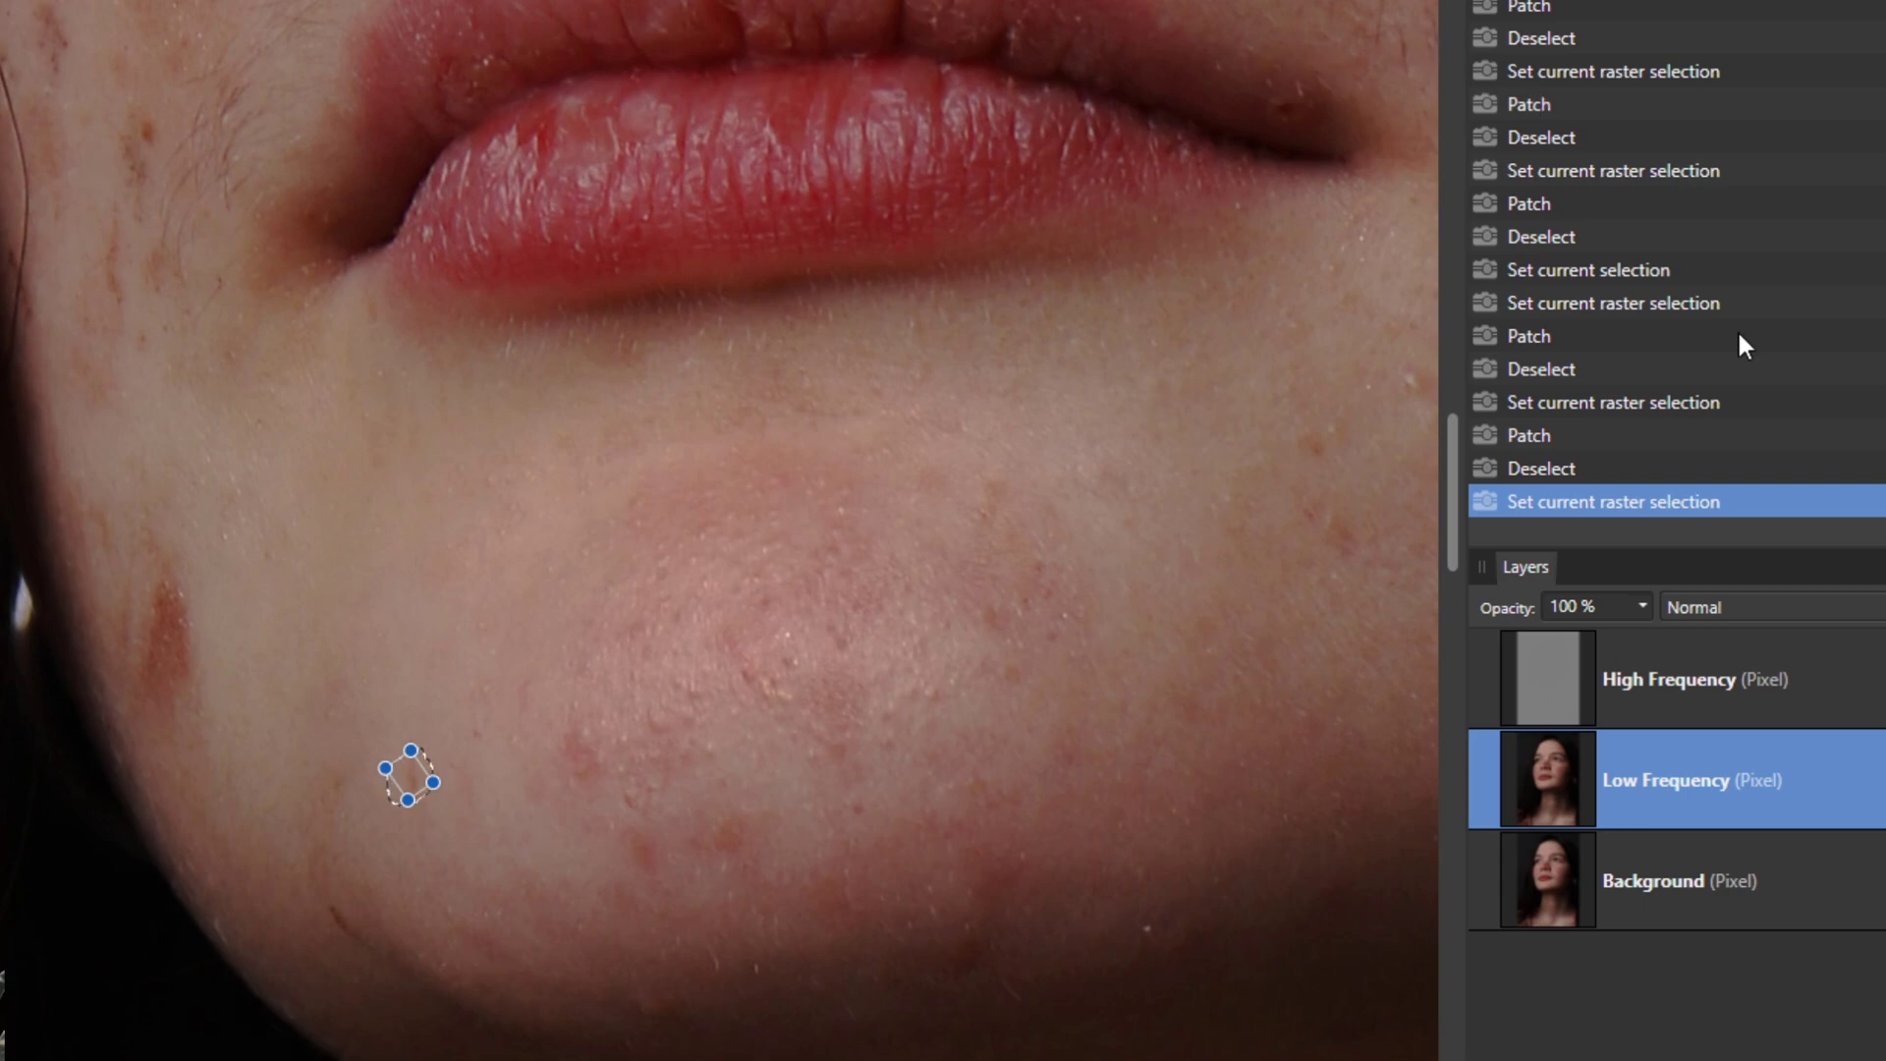
Select the High Frequency layer and patch the texture of the small spot beside the chin.
{"action": "left_click", "coordinate": [1675, 674]}
{"action": "left_click_drag", "start_coordinate": [432, 726], "coordinate": [475, 656]}
{"action": "key", "text": "ctrl+d"}
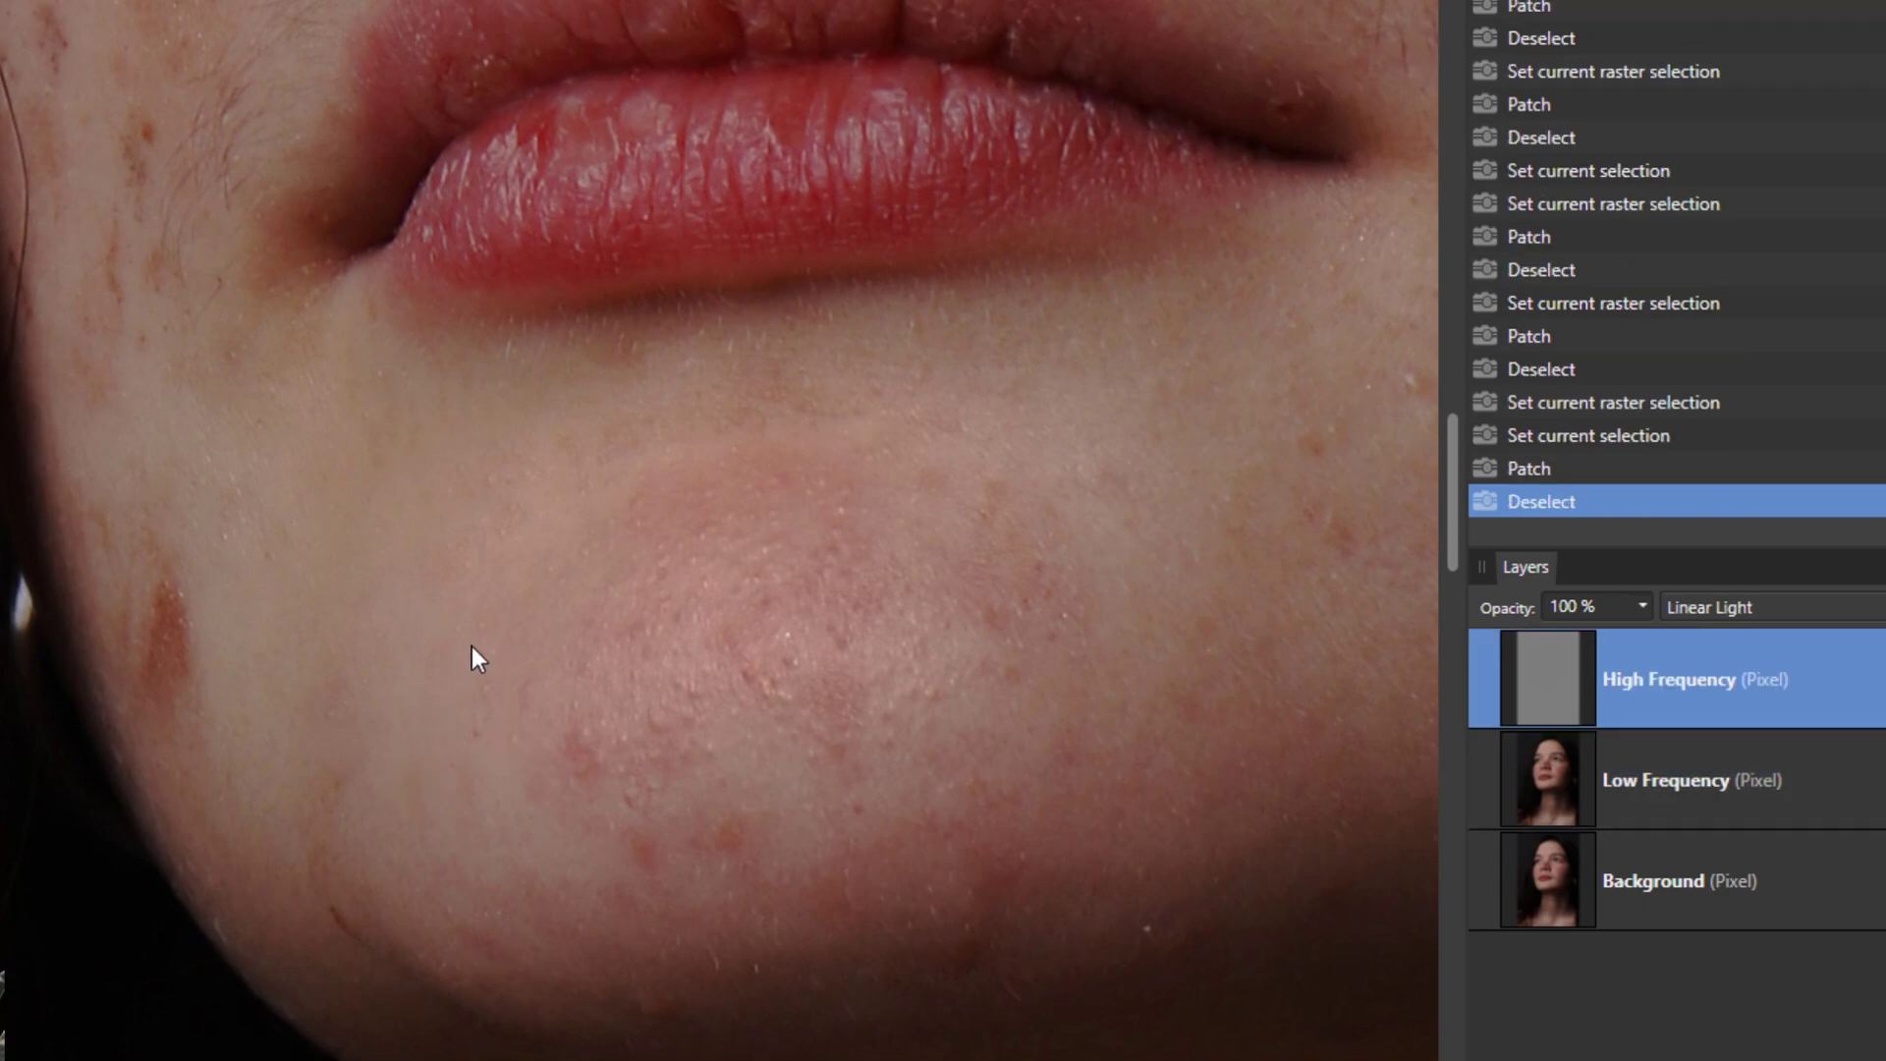
{"action": "scroll", "coordinate": [628, 656], "scroll_direction": "down", "scroll_amount": 10}
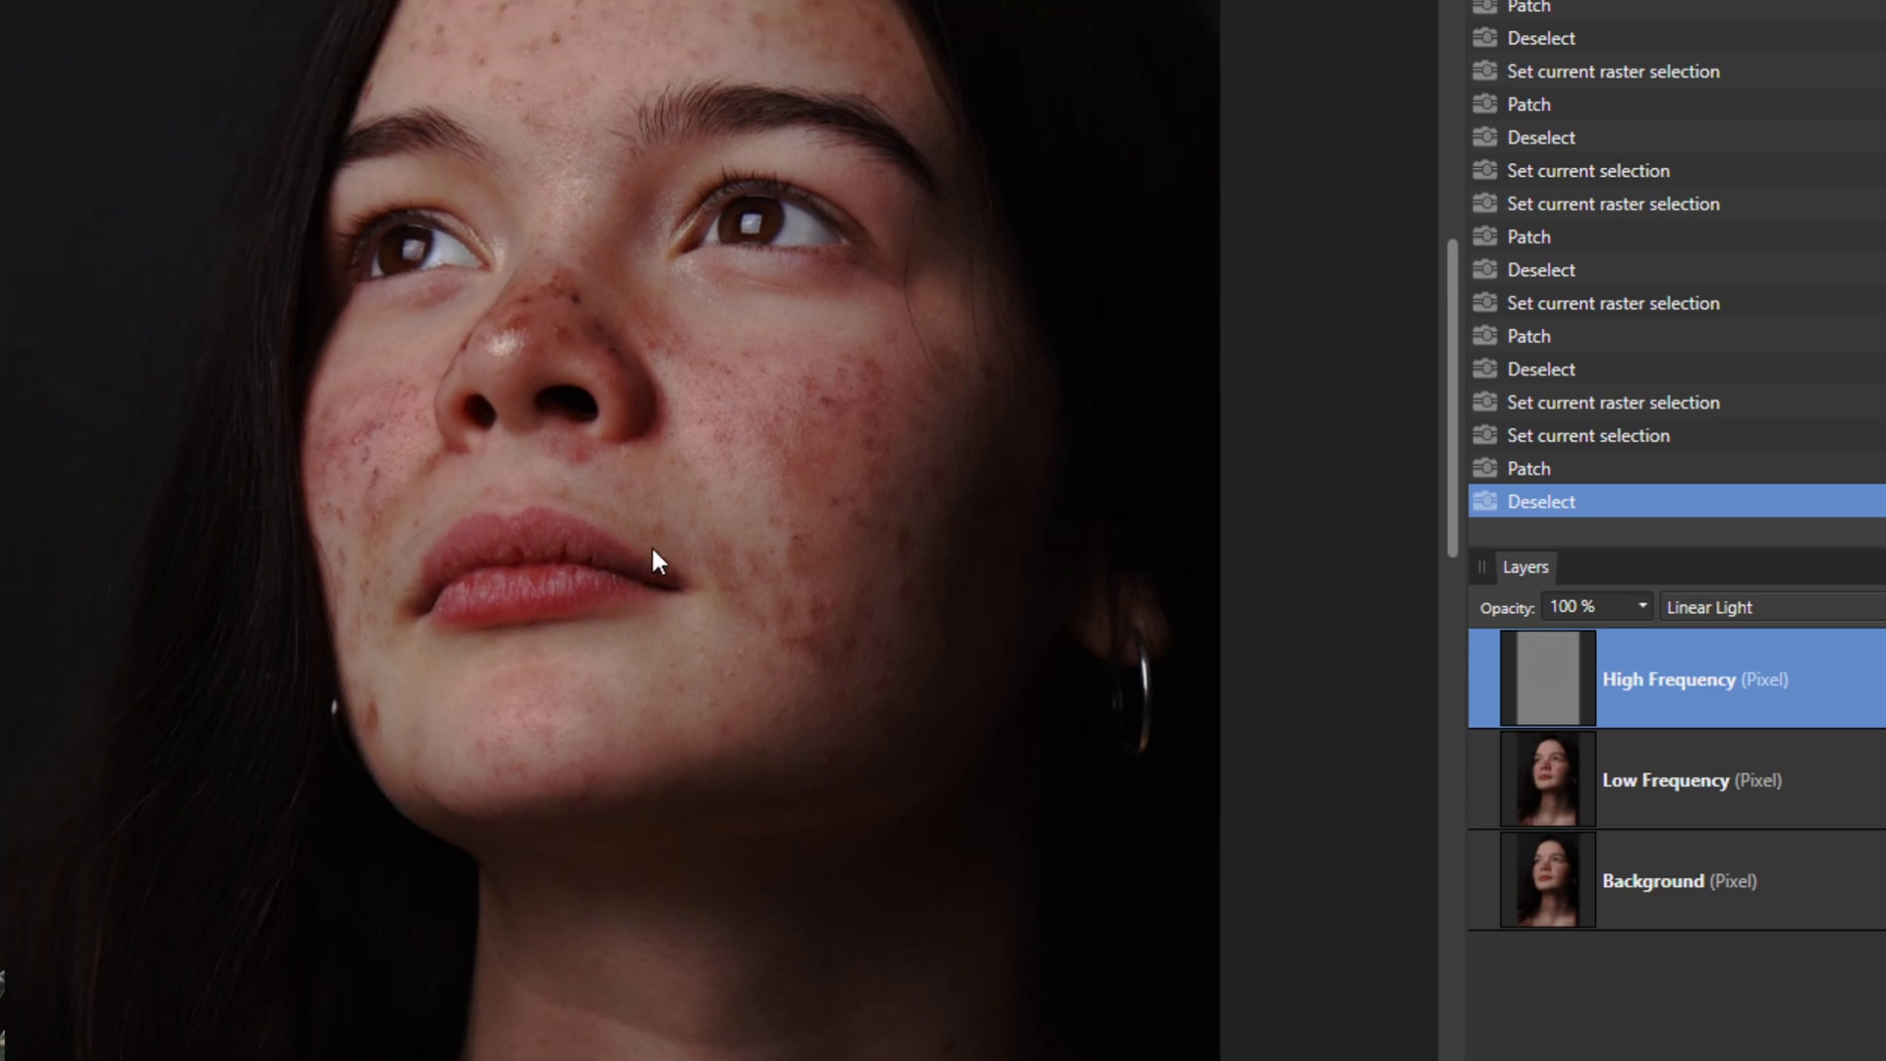
Compare the face before and after the chin patches by undoing and reapplying them.
{"action": "left_click_drag", "start_coordinate": [652, 548], "coordinate": [673, 599]}
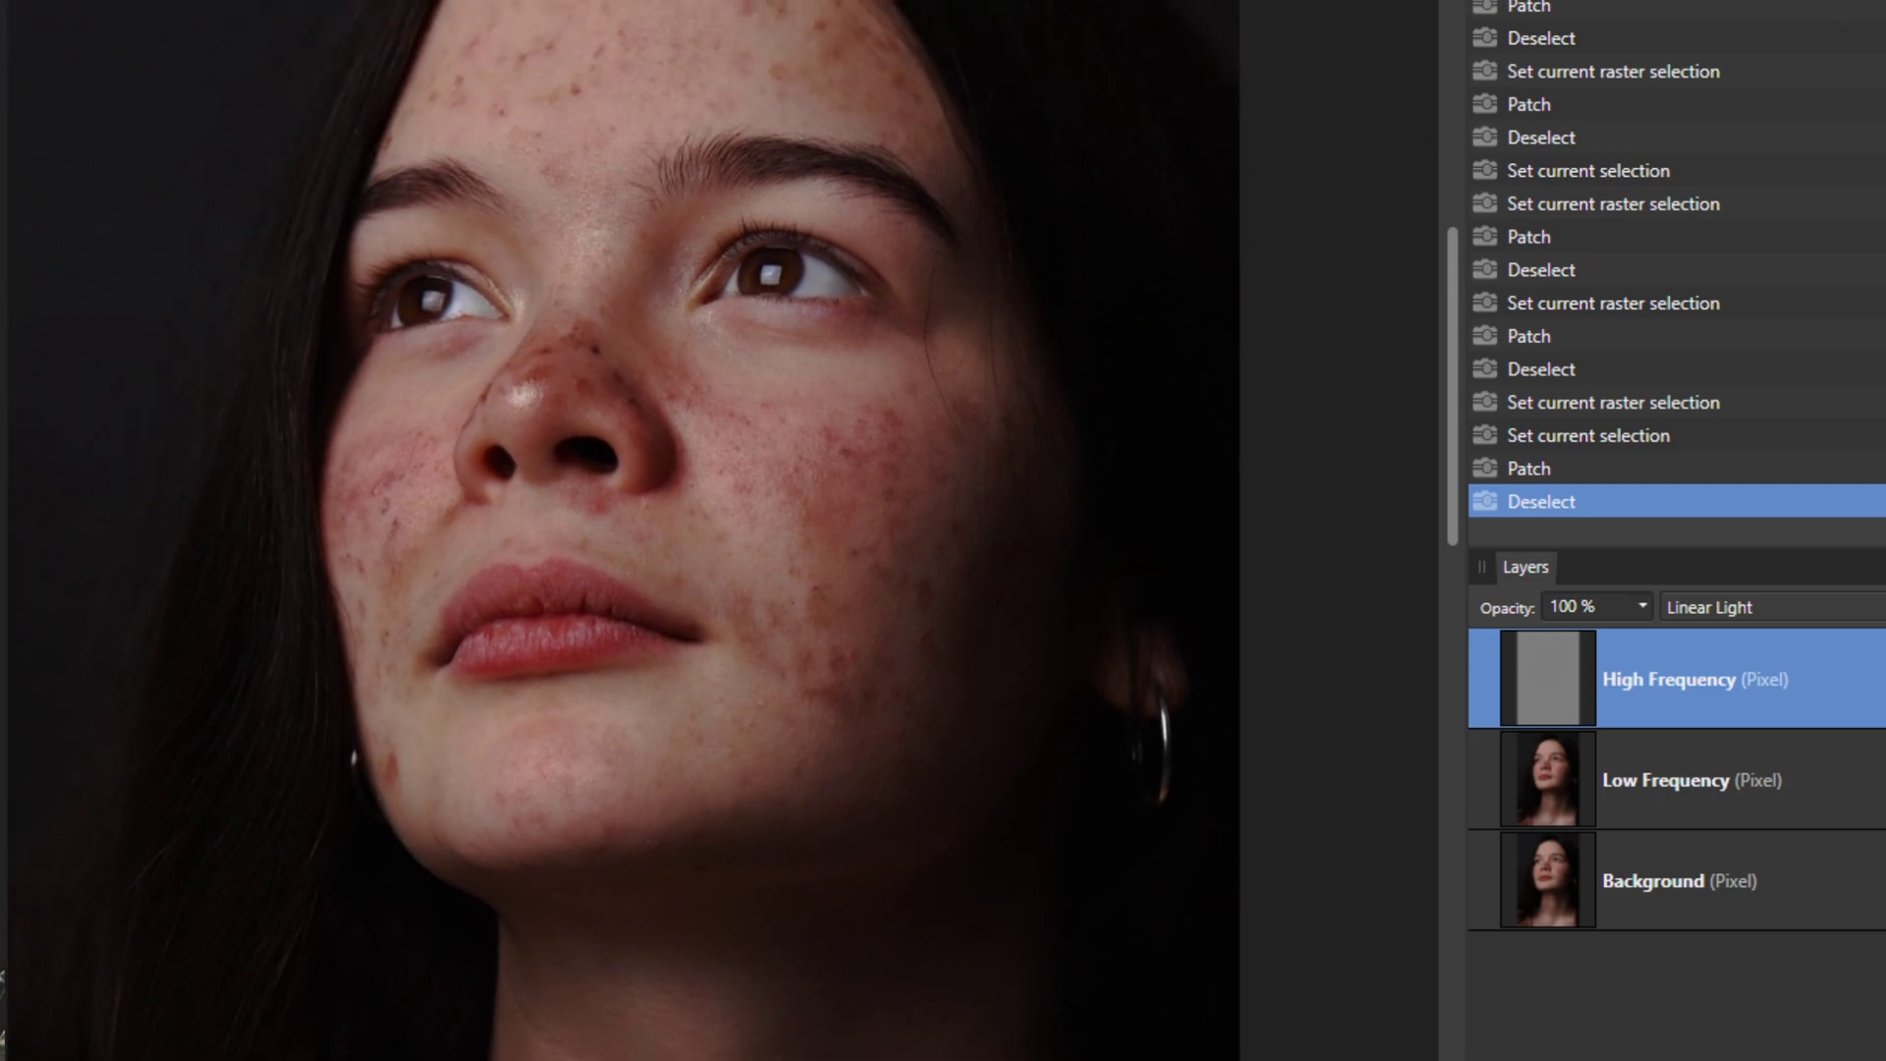
{"action": "key", "text": "ctrl+z"}
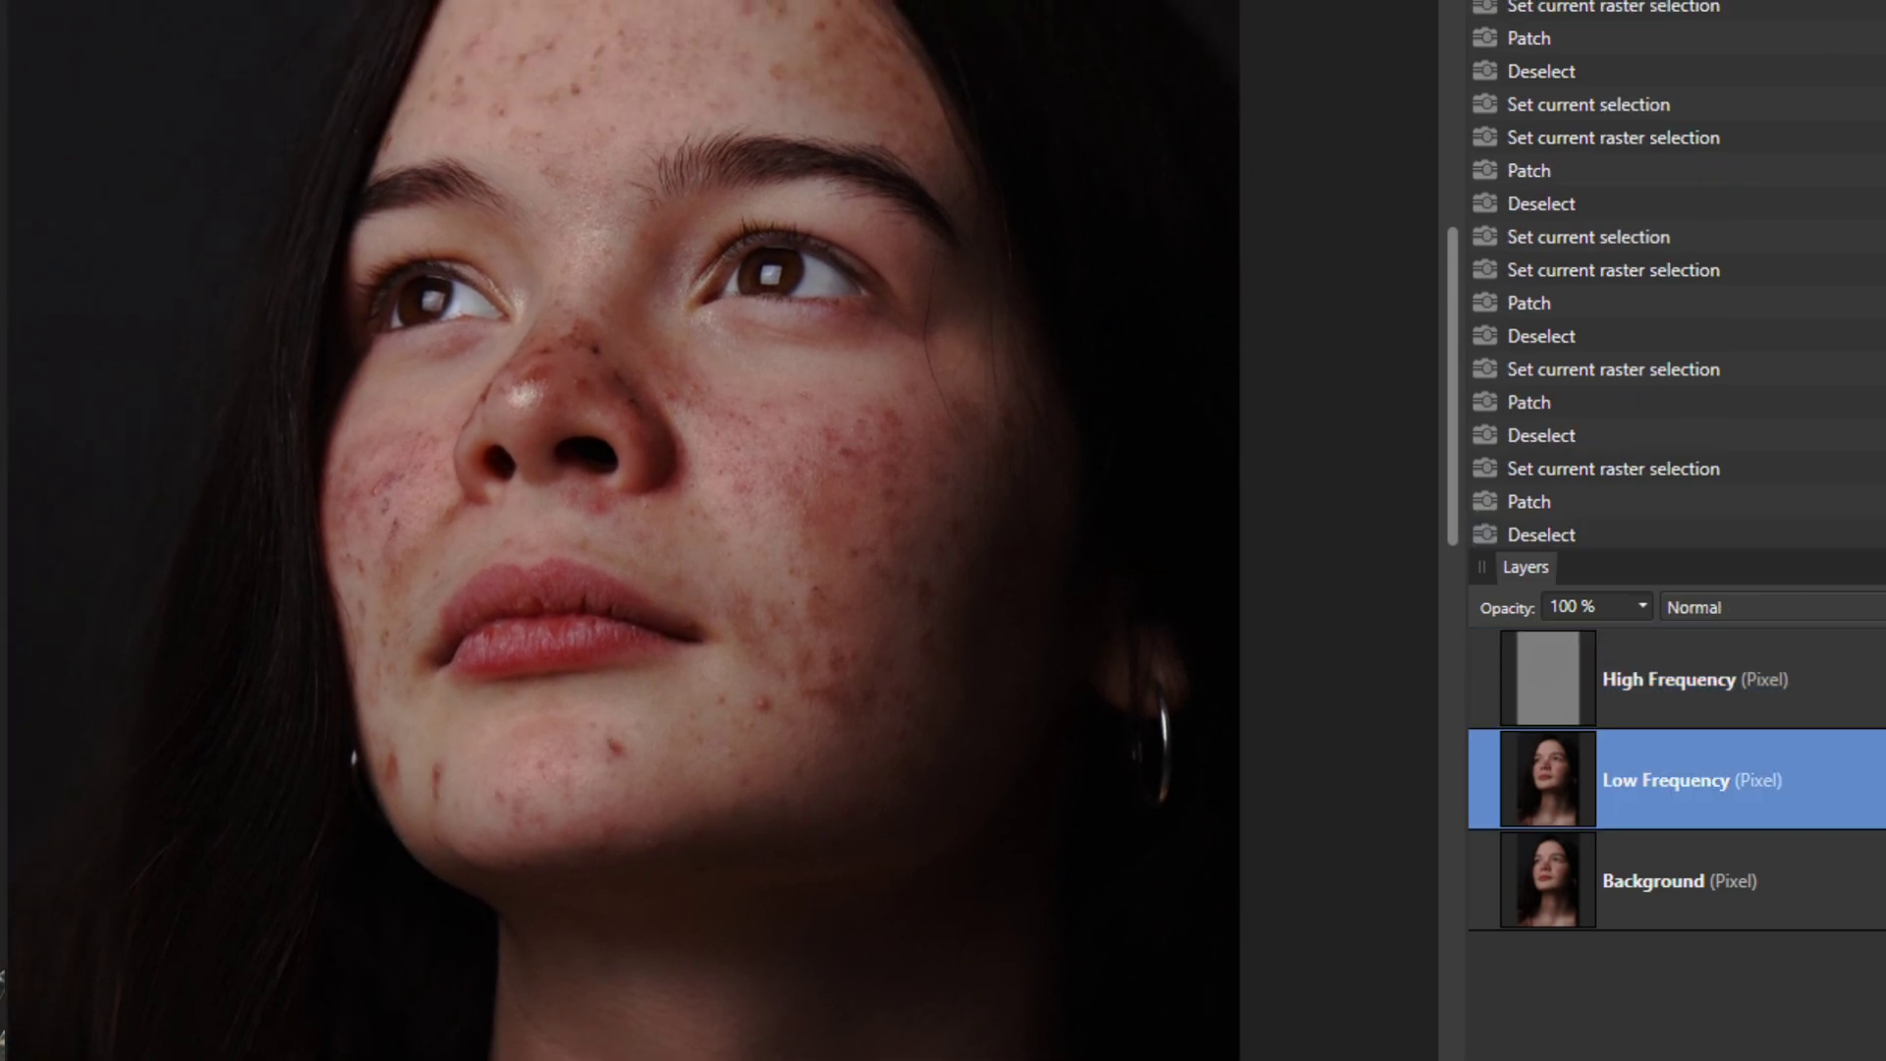
{"action": "key", "text": "ctrl+shift+z"}
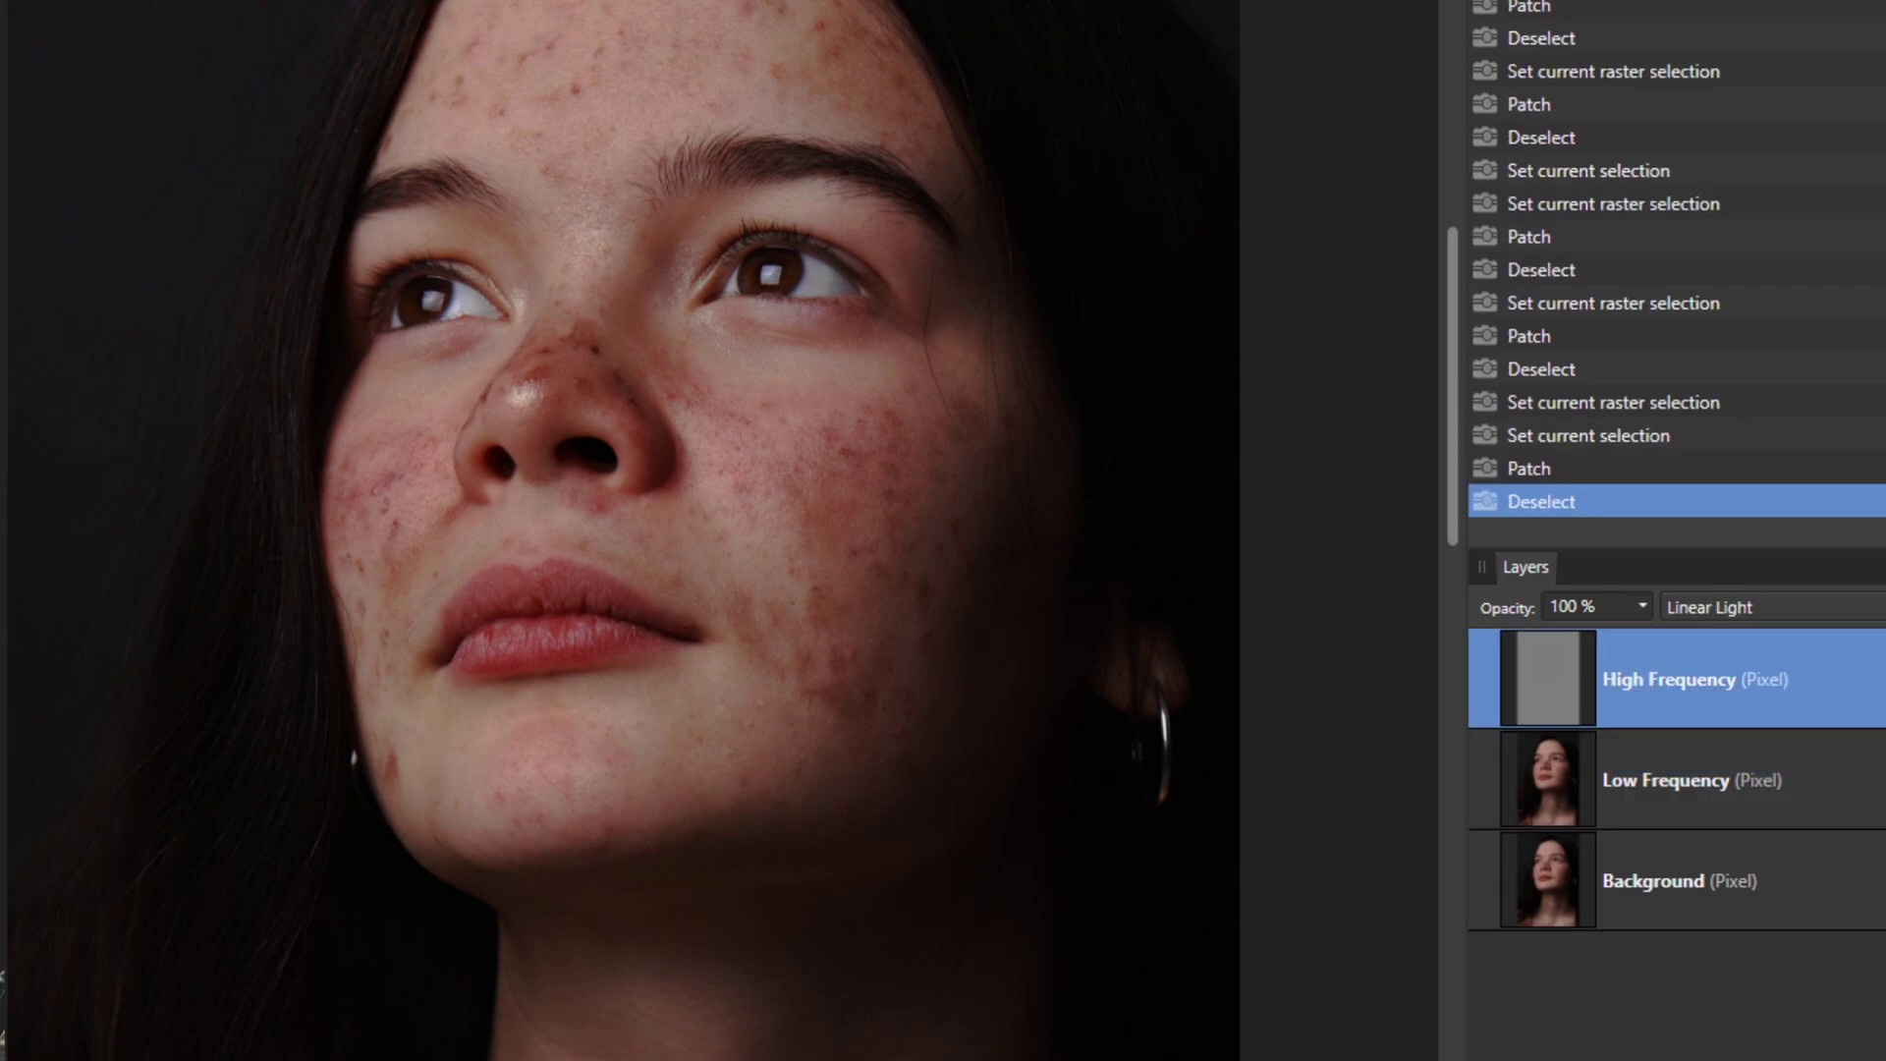
Choose the Healing Brush Tool and make the Low Frequency layer the one to retouch.
{"action": "scroll", "coordinate": [984, 639], "scroll_direction": "up", "scroll_amount": 3}
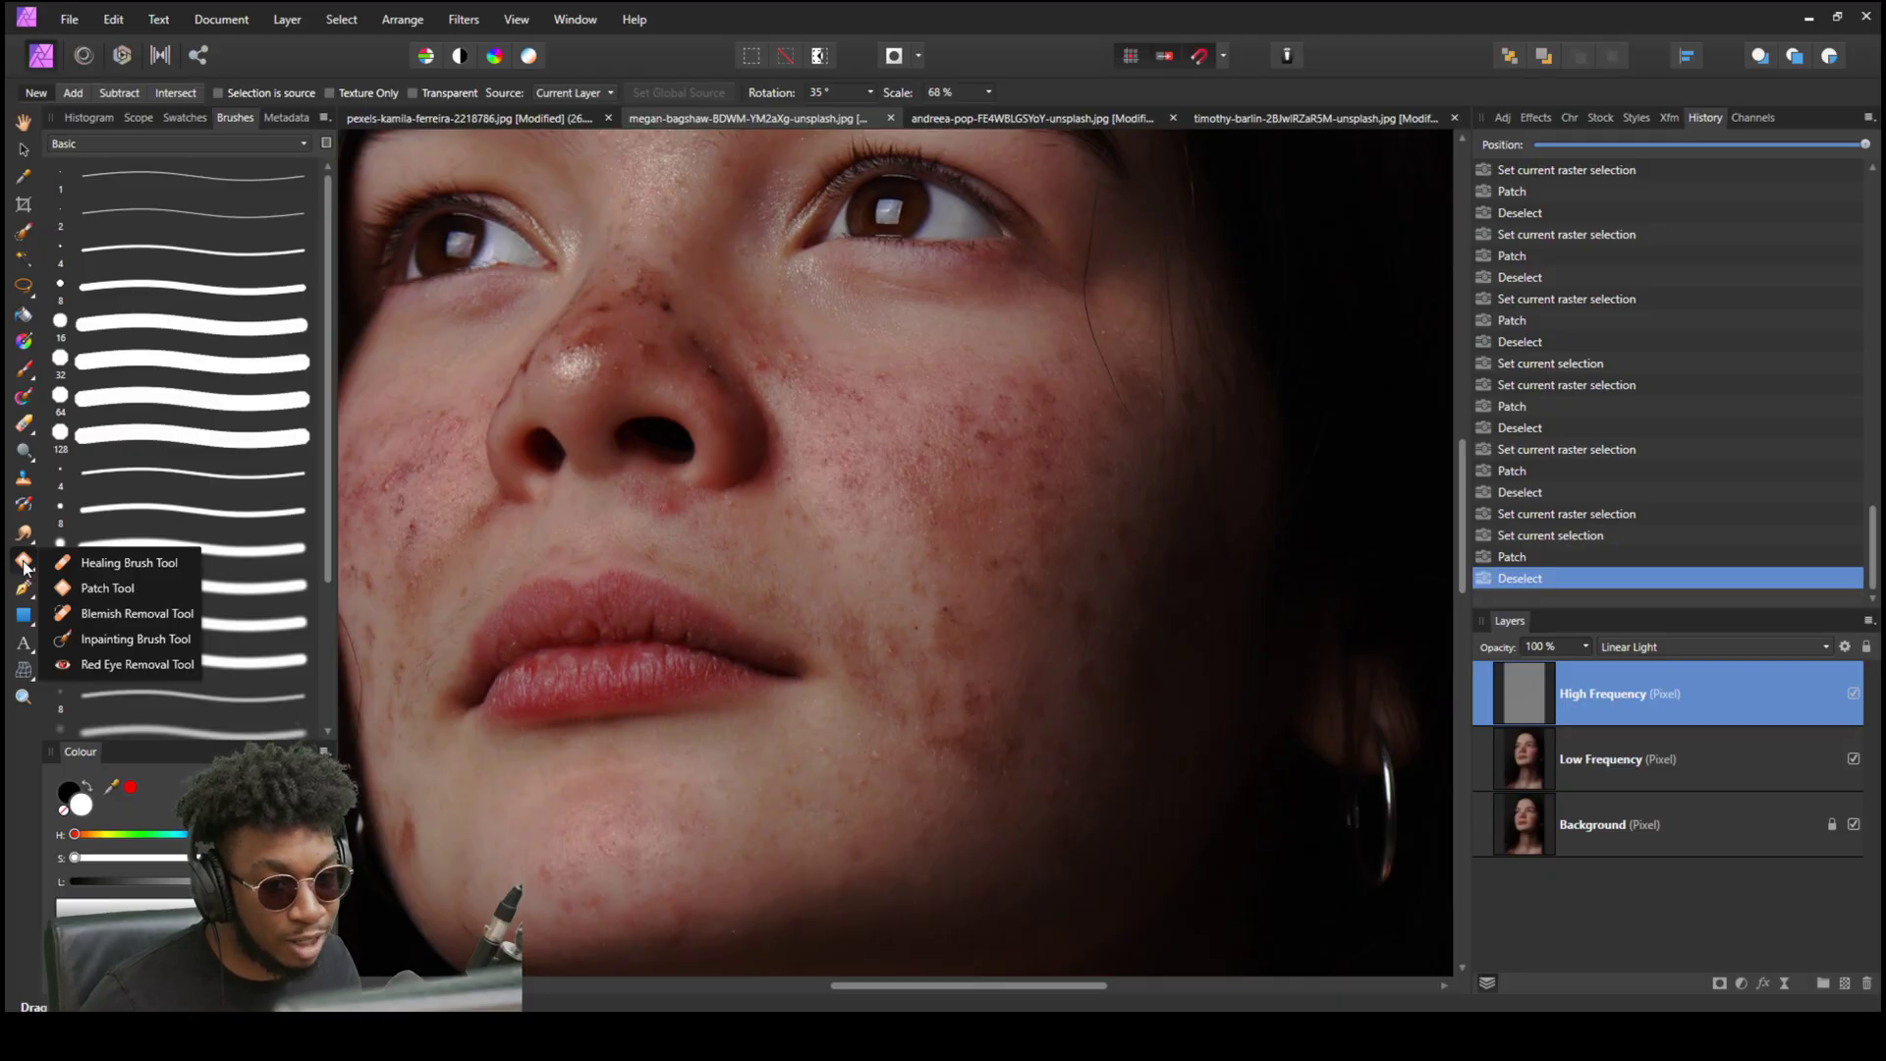
{"action": "left_click", "coordinate": [60, 567]}
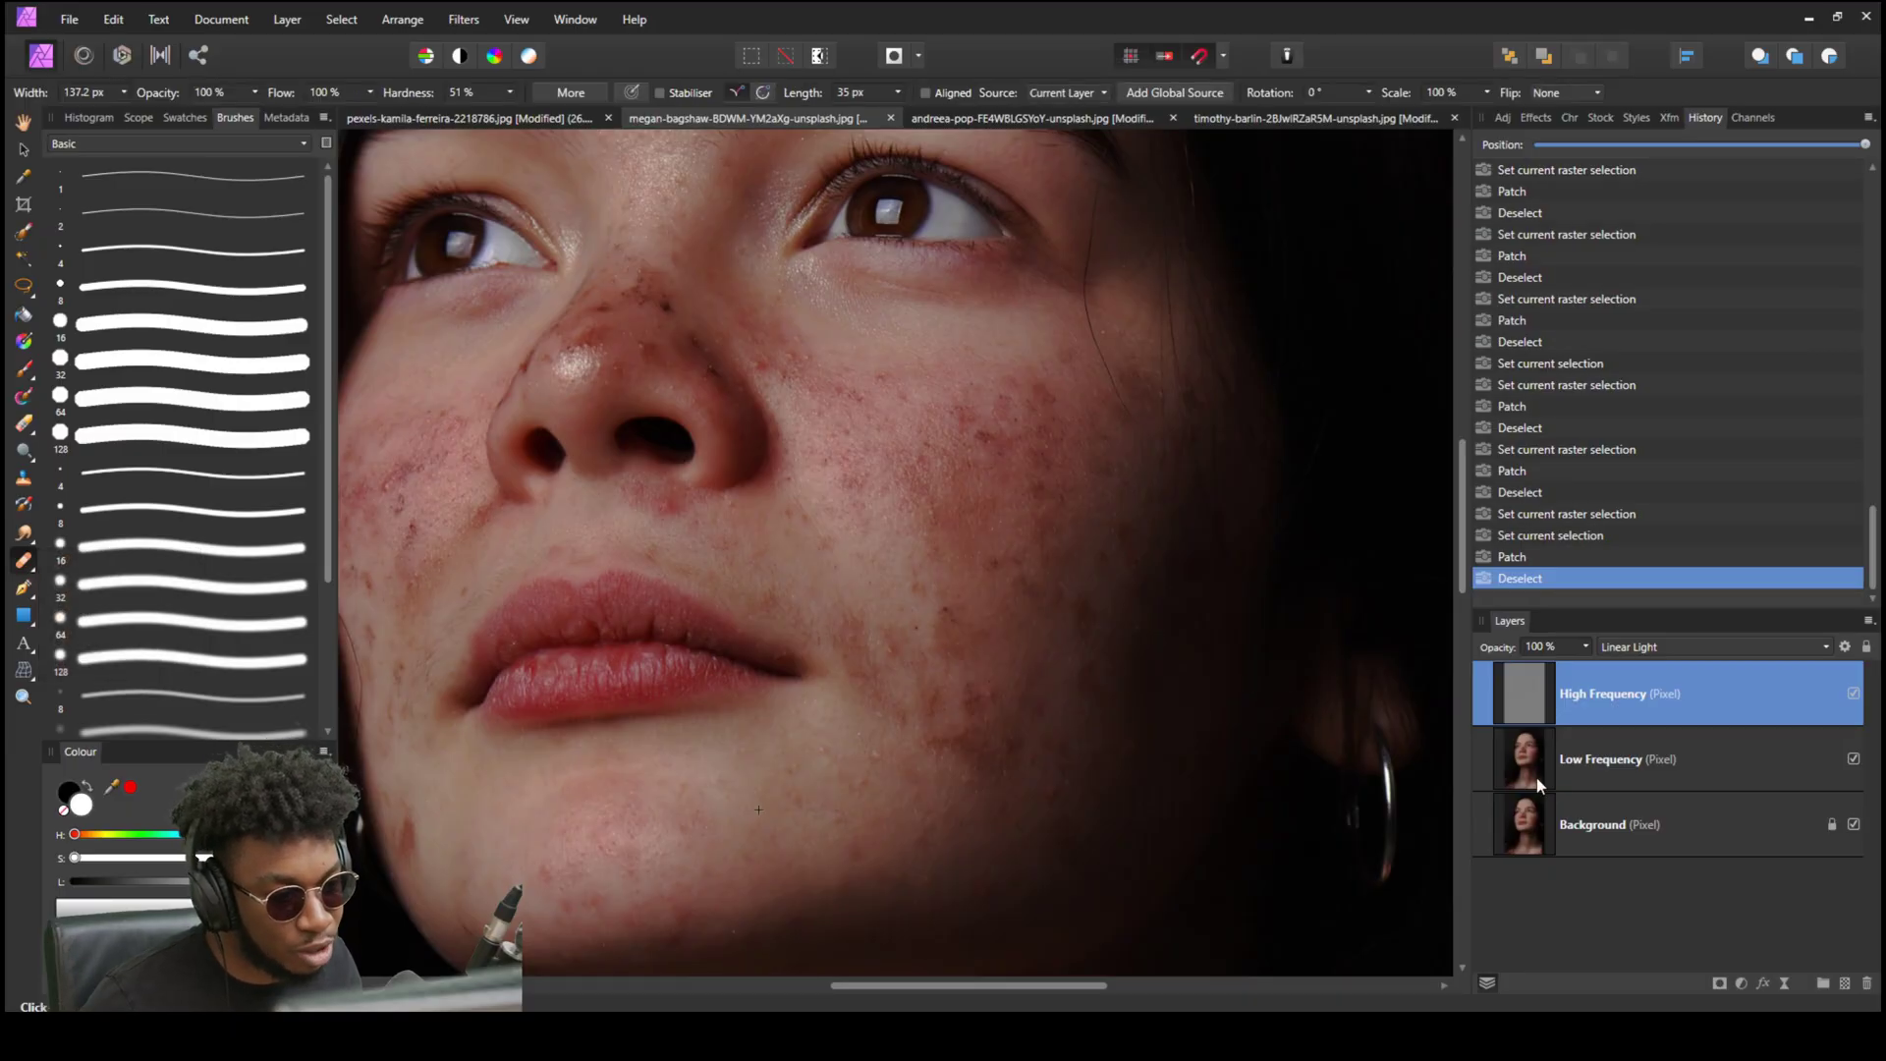
{"action": "left_click", "coordinate": [1601, 765]}
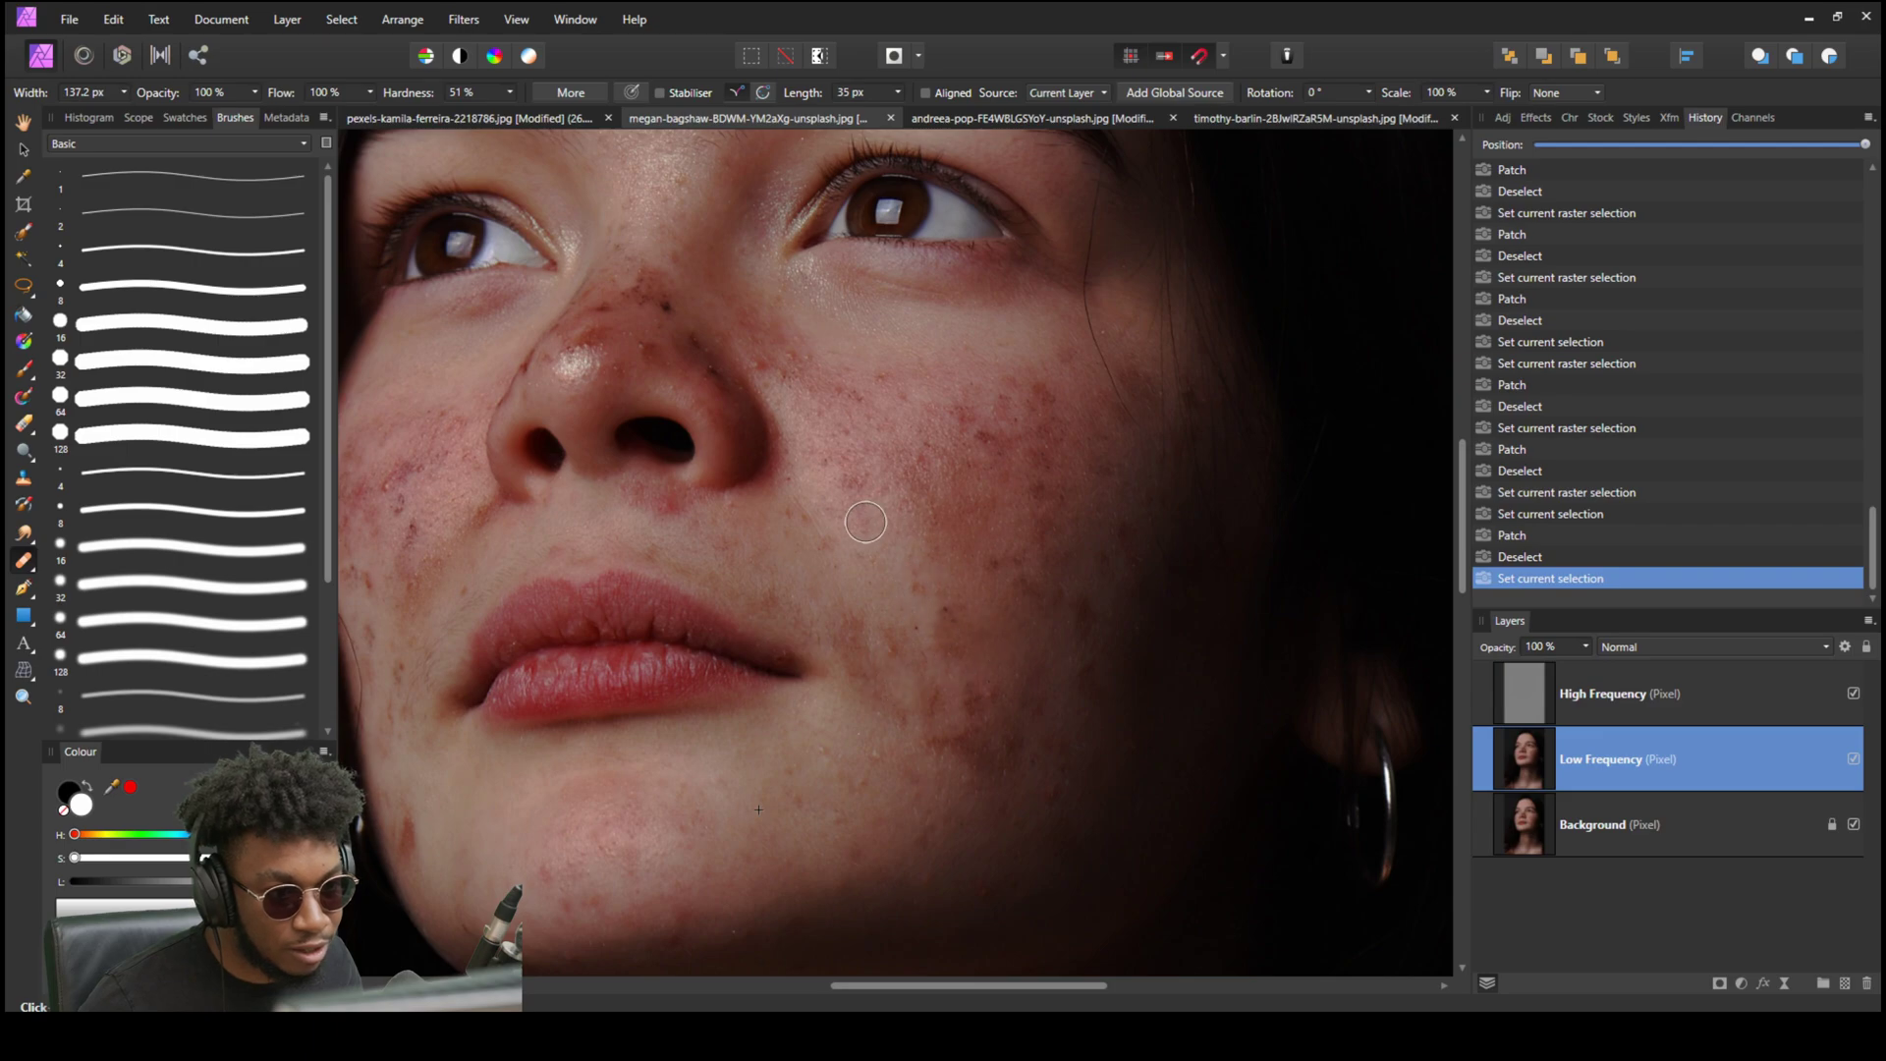
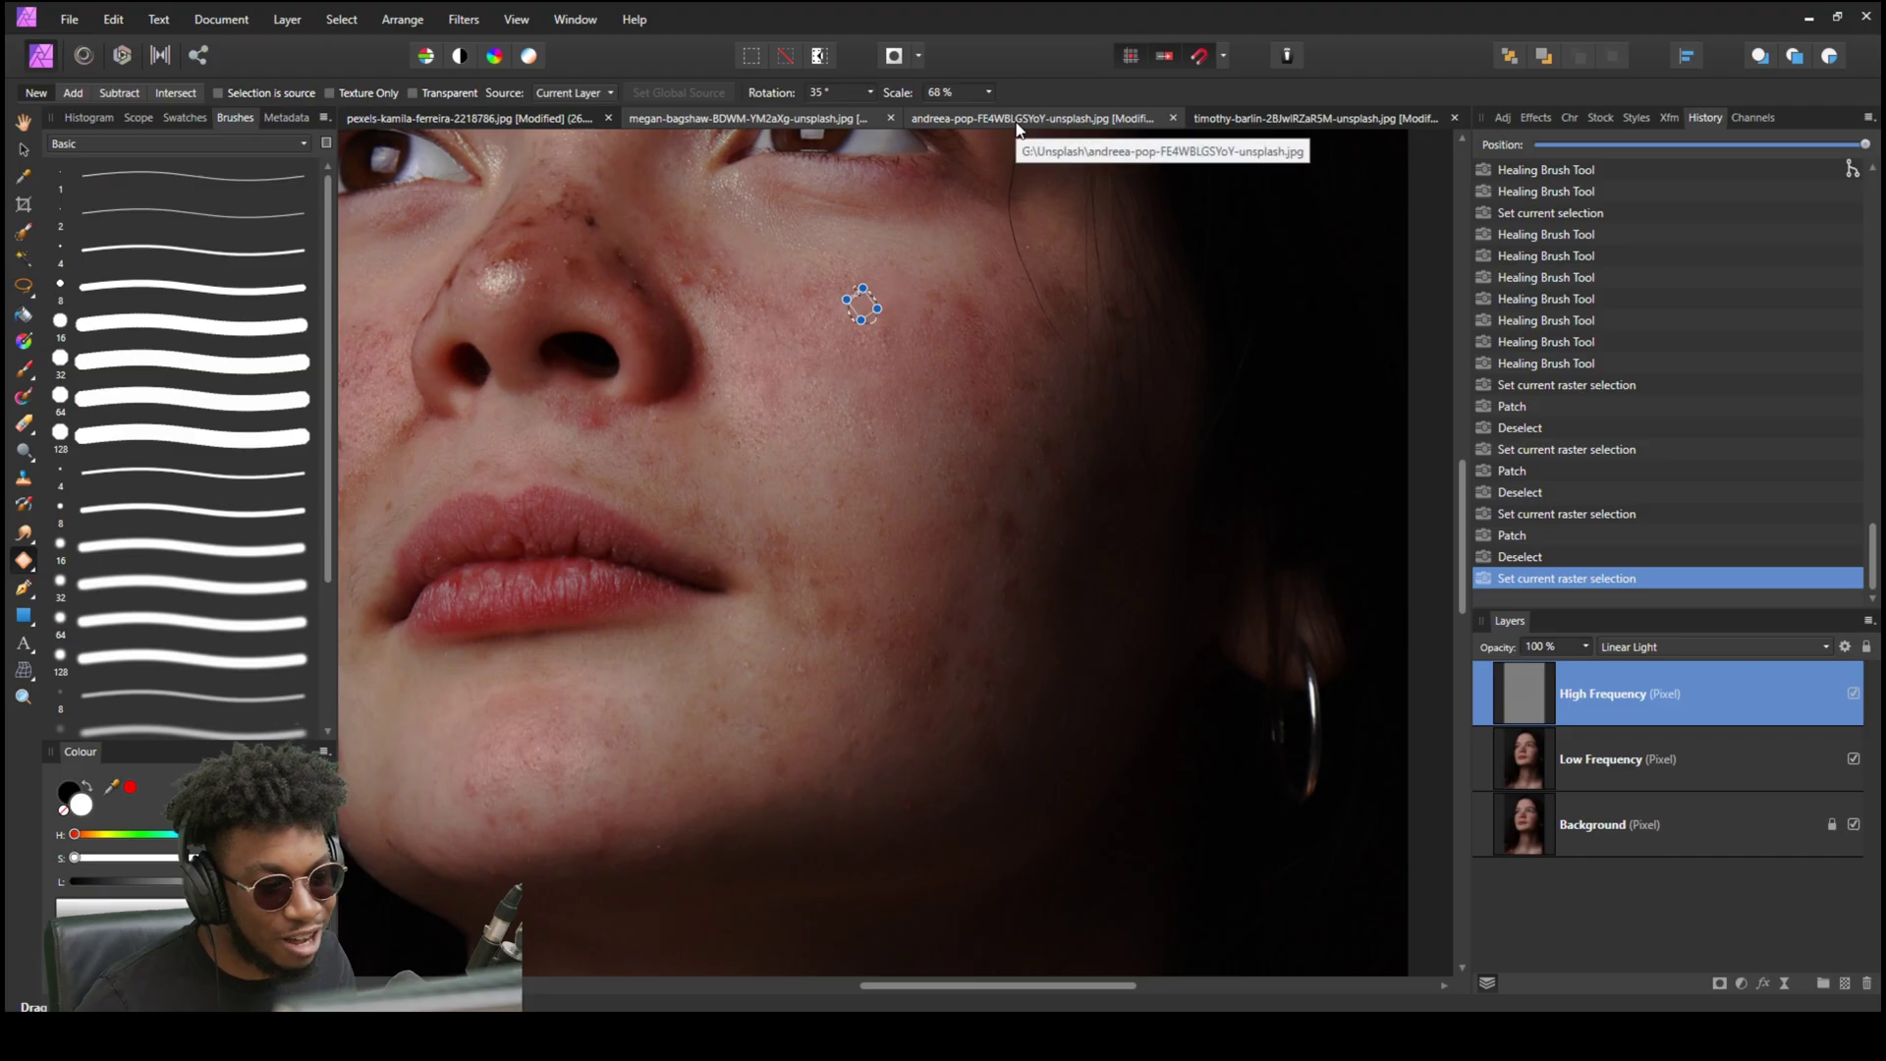
Switch to the portrait with glitter stars on the cheeks and choose the Inpainting Brush Tool.
{"action": "left_click", "coordinate": [1015, 124]}
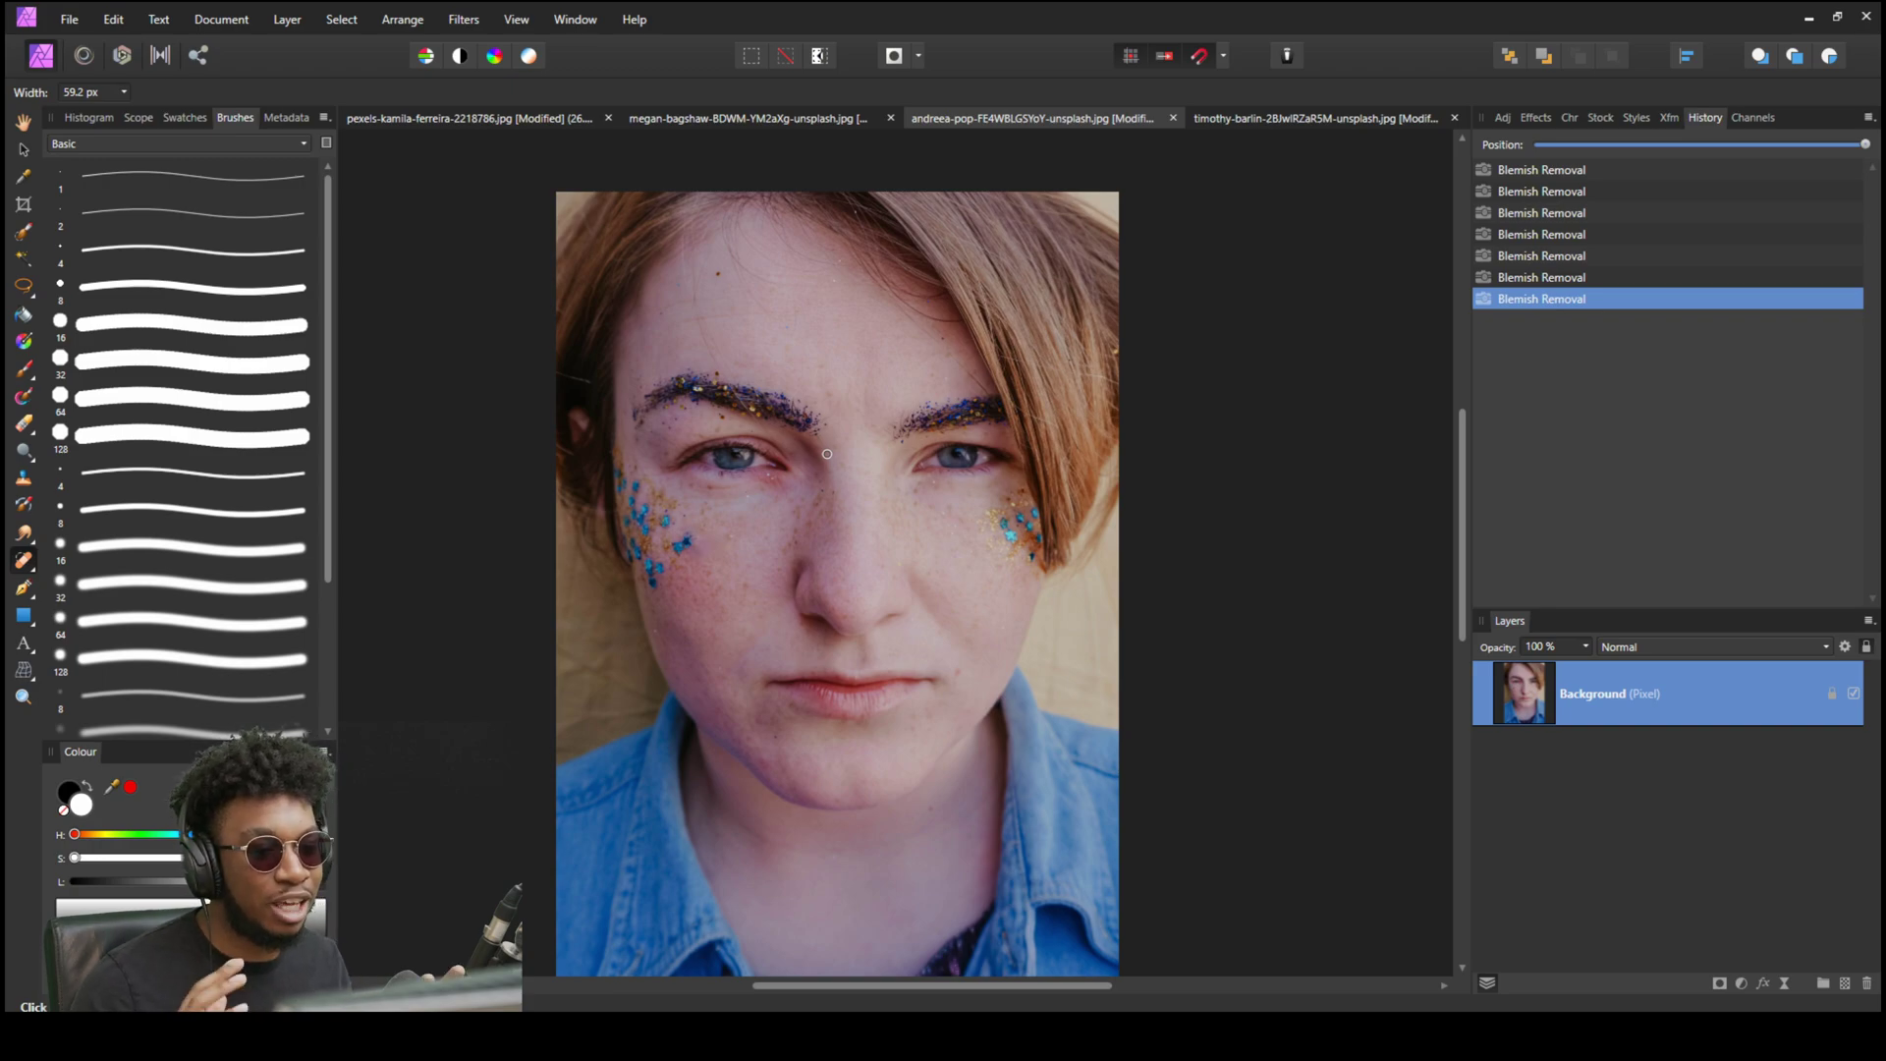
{"action": "left_click", "coordinate": [24, 560]}
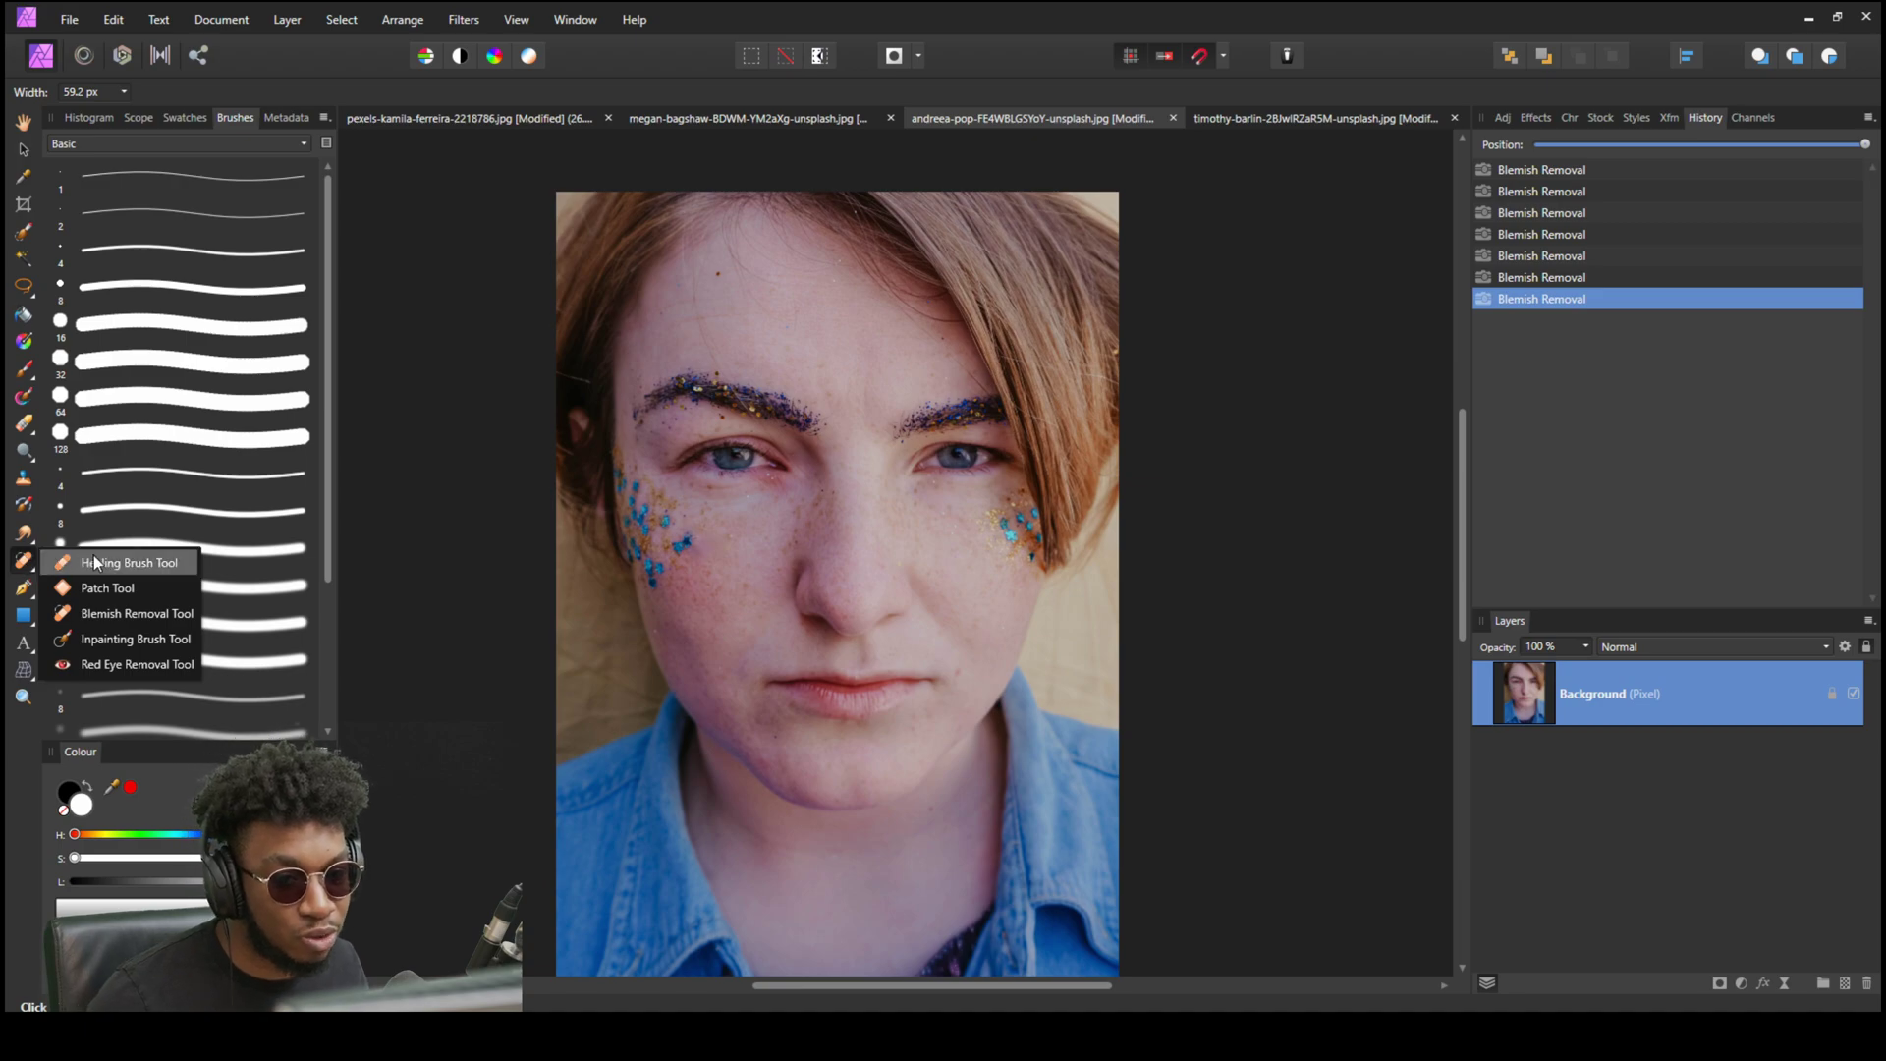
{"action": "left_click", "coordinate": [128, 638]}
{"action": "scroll", "coordinate": [678, 557], "scroll_direction": "up", "scroll_amount": 6}
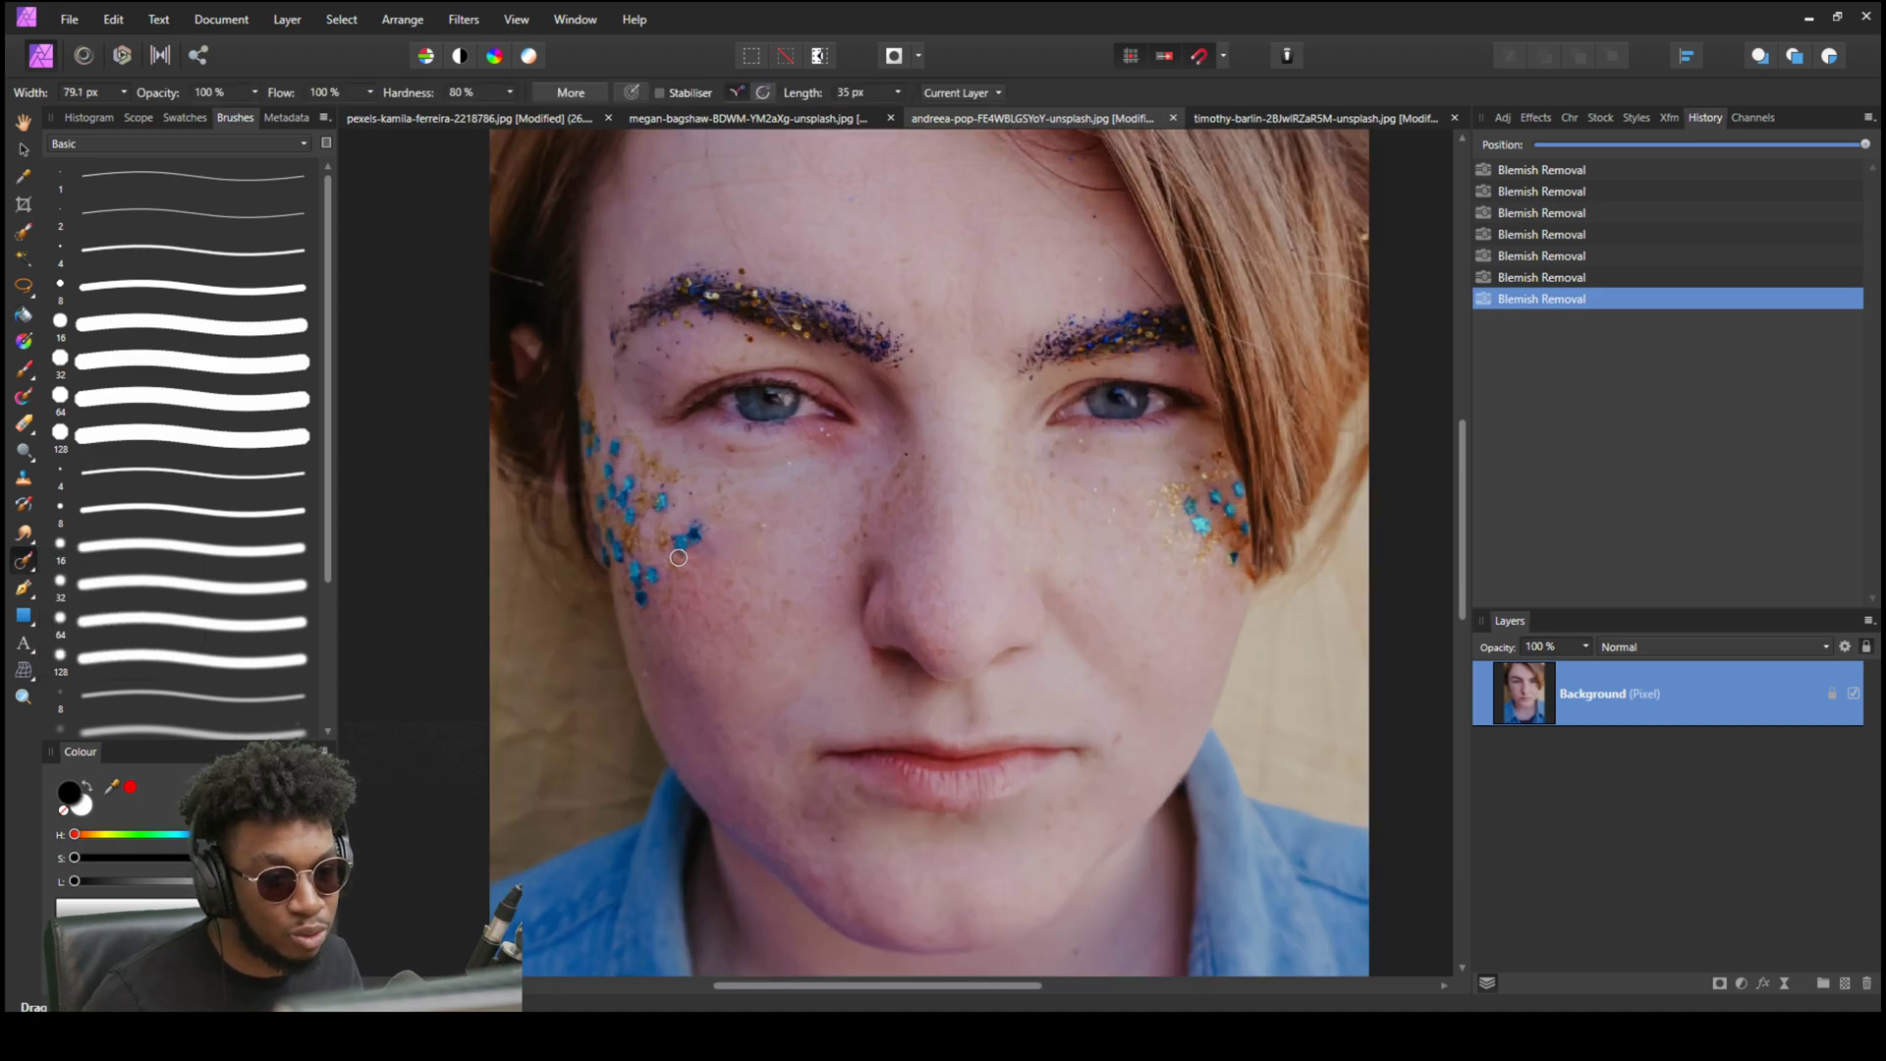
Try to inpaint the blue star on the cheek with an enlarged brush, and undo the stroke.
{"action": "key", "text": "]"}
{"action": "key", "text": "]"}
{"action": "left_click_drag", "start_coordinate": [713, 541], "coordinate": [688, 604]}
{"action": "key", "text": "]"}
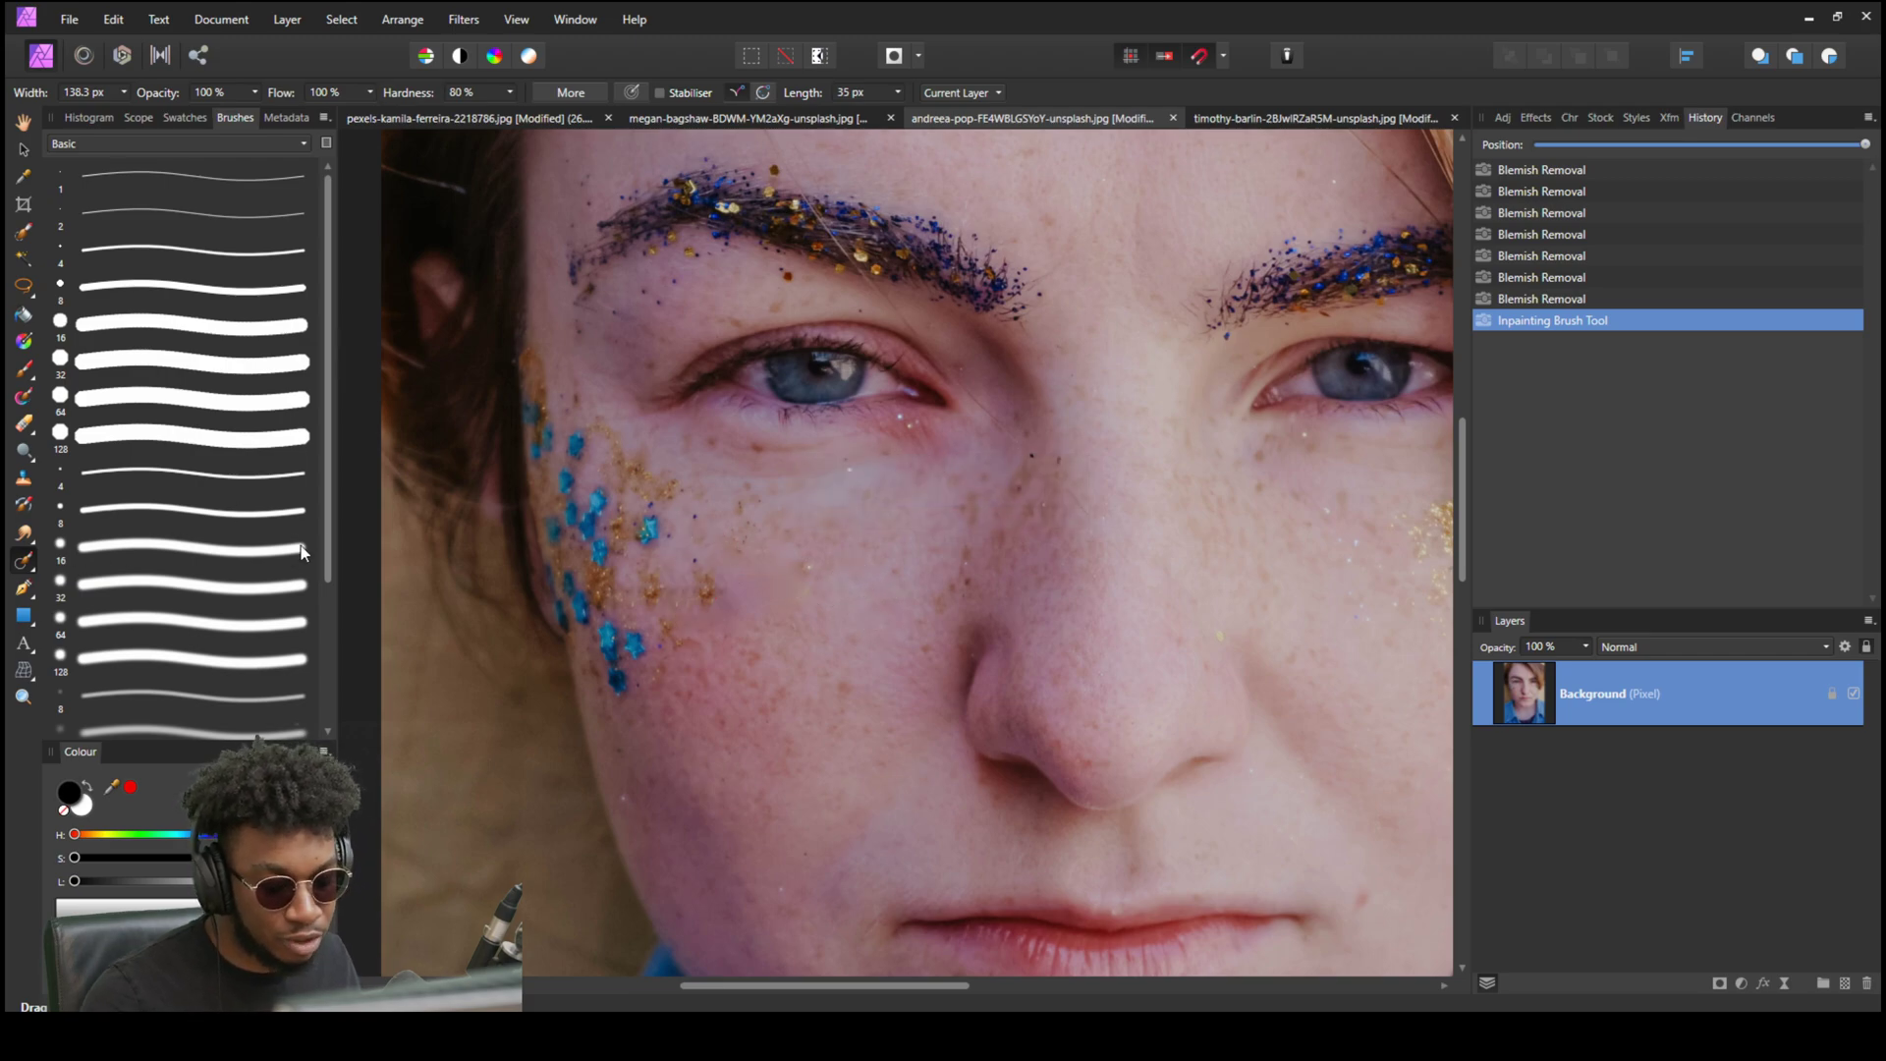
{"action": "key", "text": "ctrl+z"}
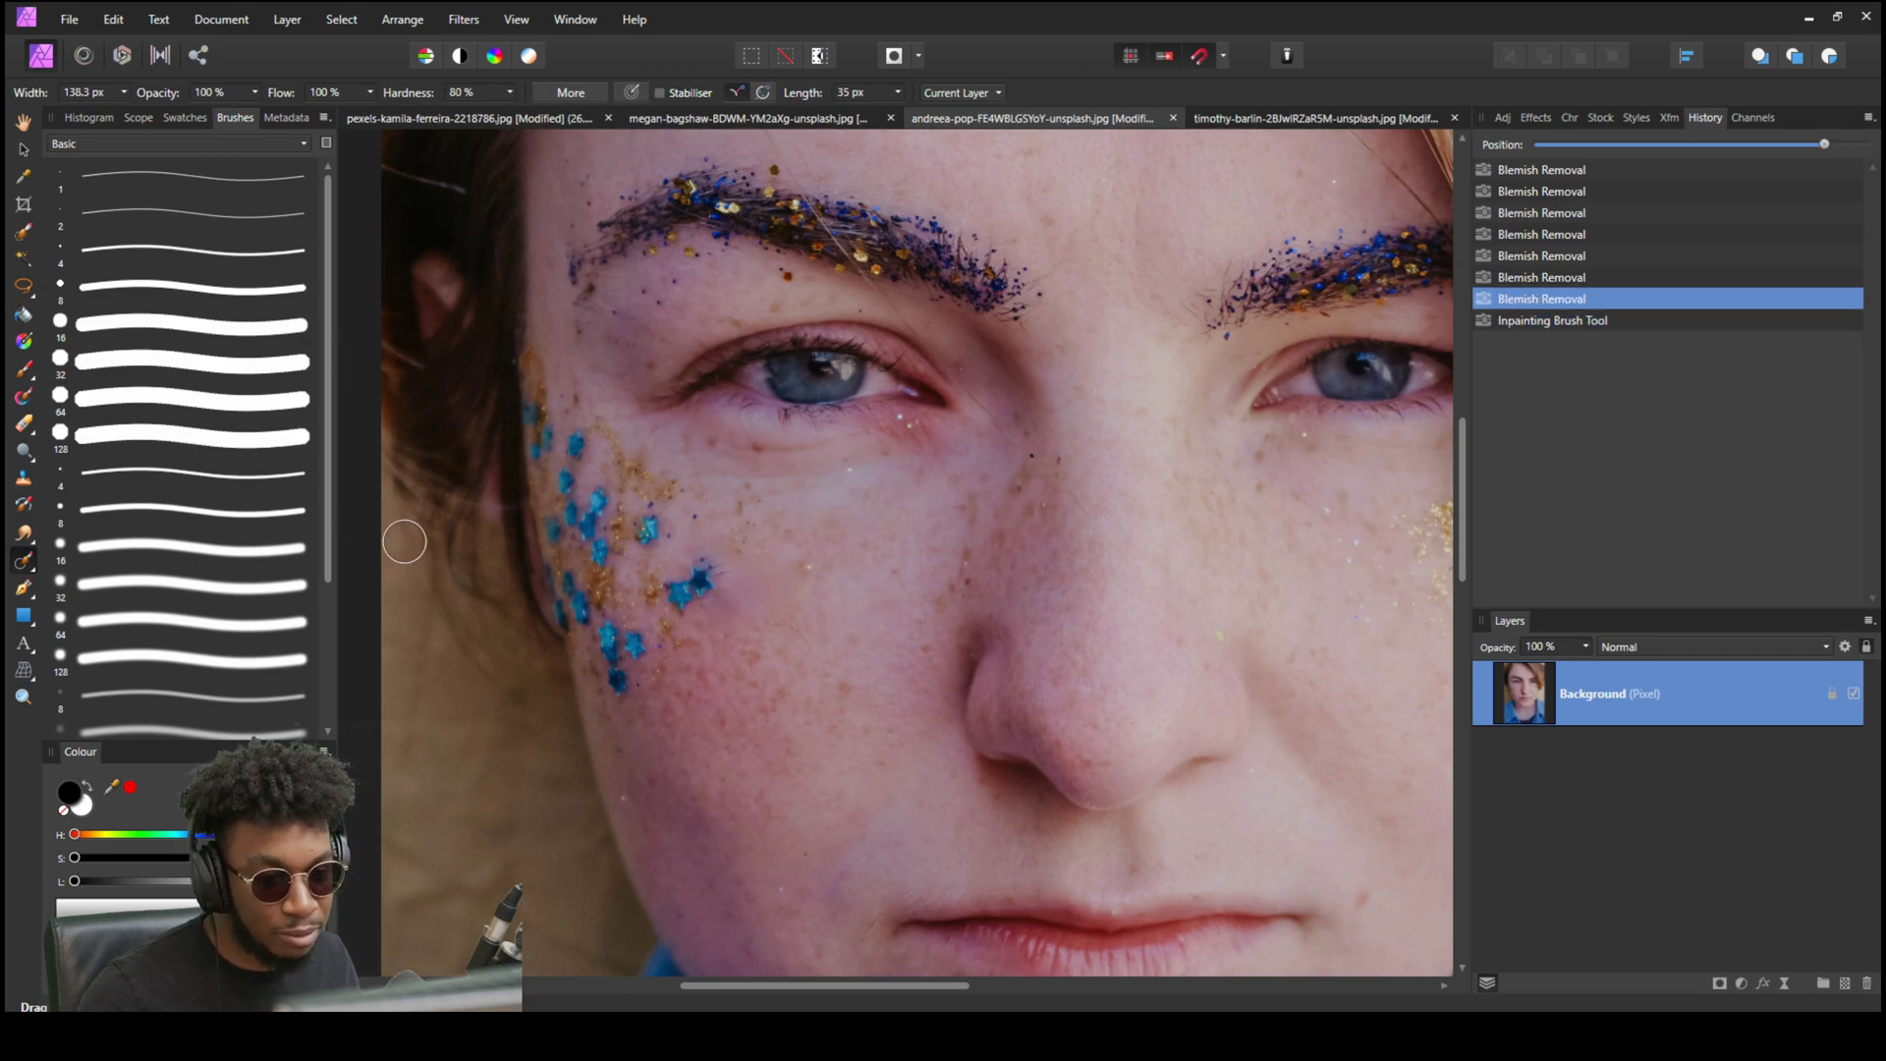
Choose the Patch Tool and roll the document history back to the state before all blemish removals.
{"action": "left_click", "coordinate": [23, 561]}
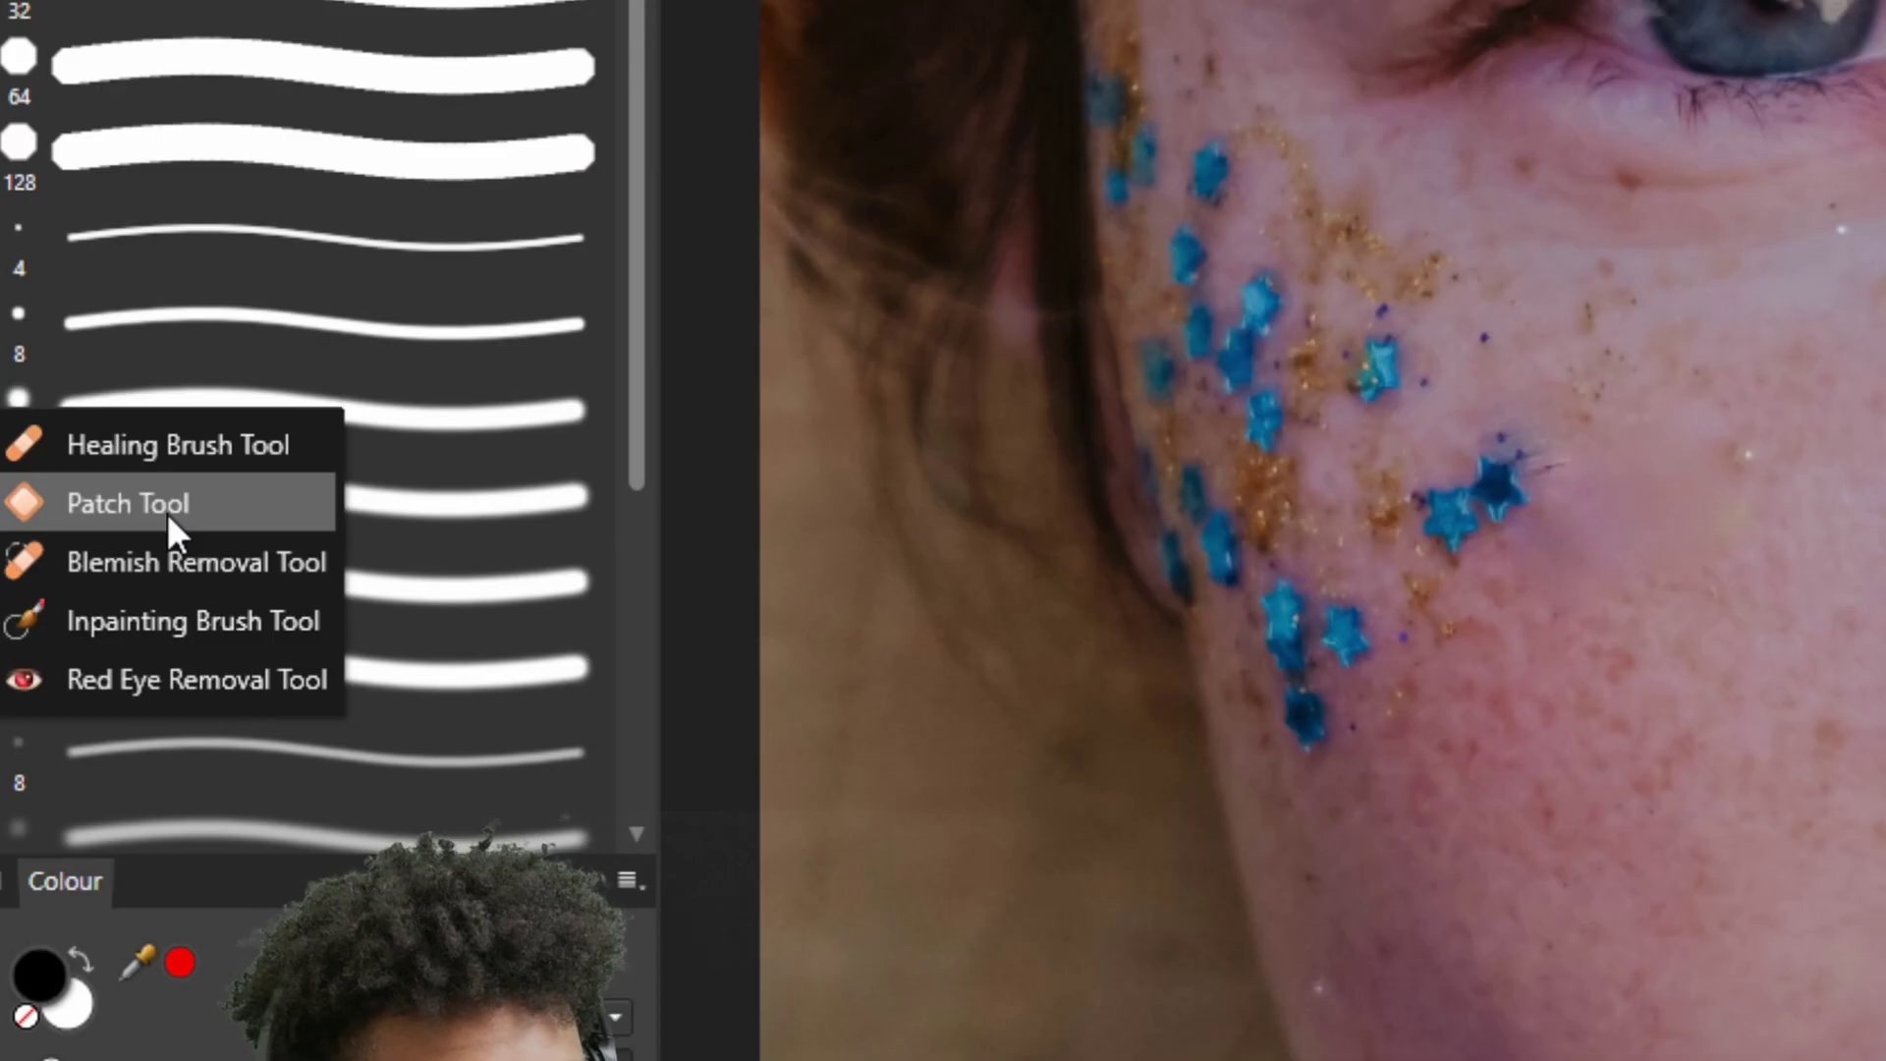
{"action": "left_click", "coordinate": [125, 594]}
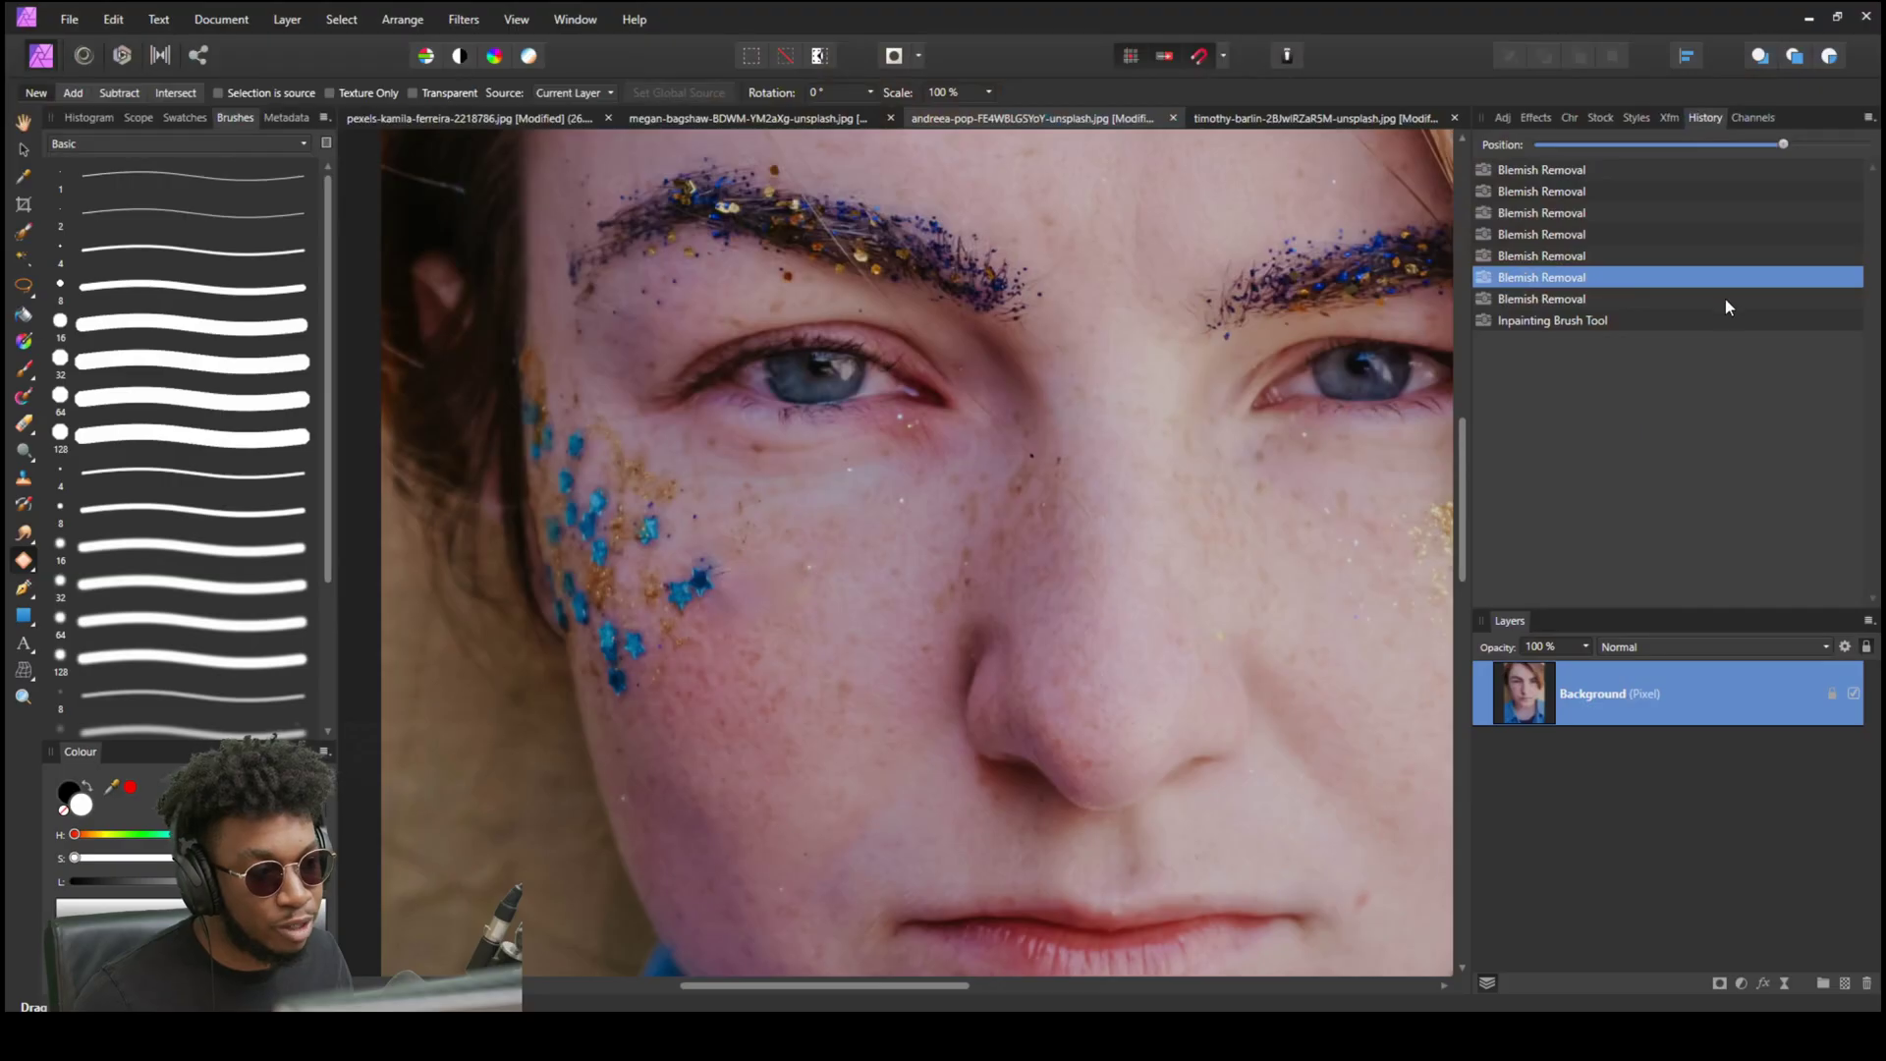
{"action": "left_click_drag", "start_coordinate": [1701, 144], "coordinate": [1538, 145]}
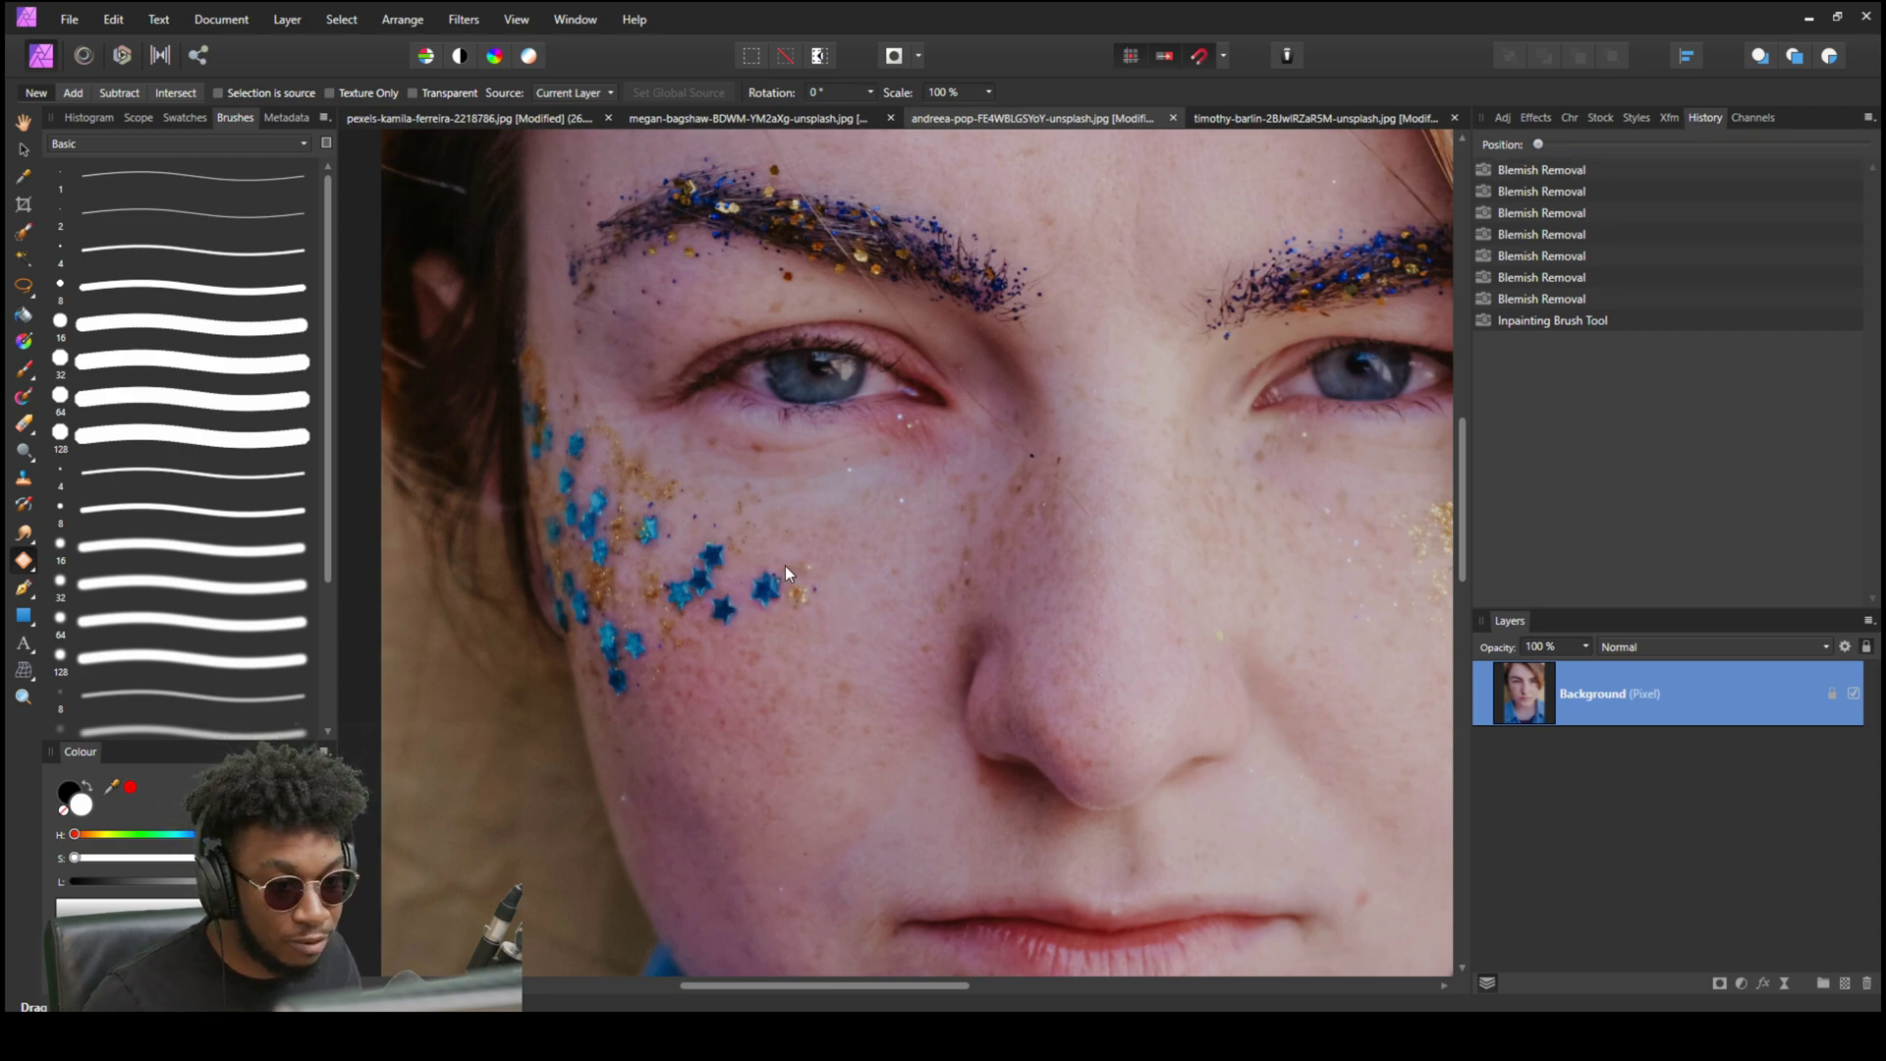
Patch the separate blue stars closest to the nose with clean cheek skin.
{"action": "mouse_move", "coordinate": [752, 568]}
{"action": "left_mouse_down"}
{"action": "mouse_move", "coordinate": [782, 617]}
{"action": "mouse_move", "coordinate": [764, 550]}
{"action": "left_mouse_up"}
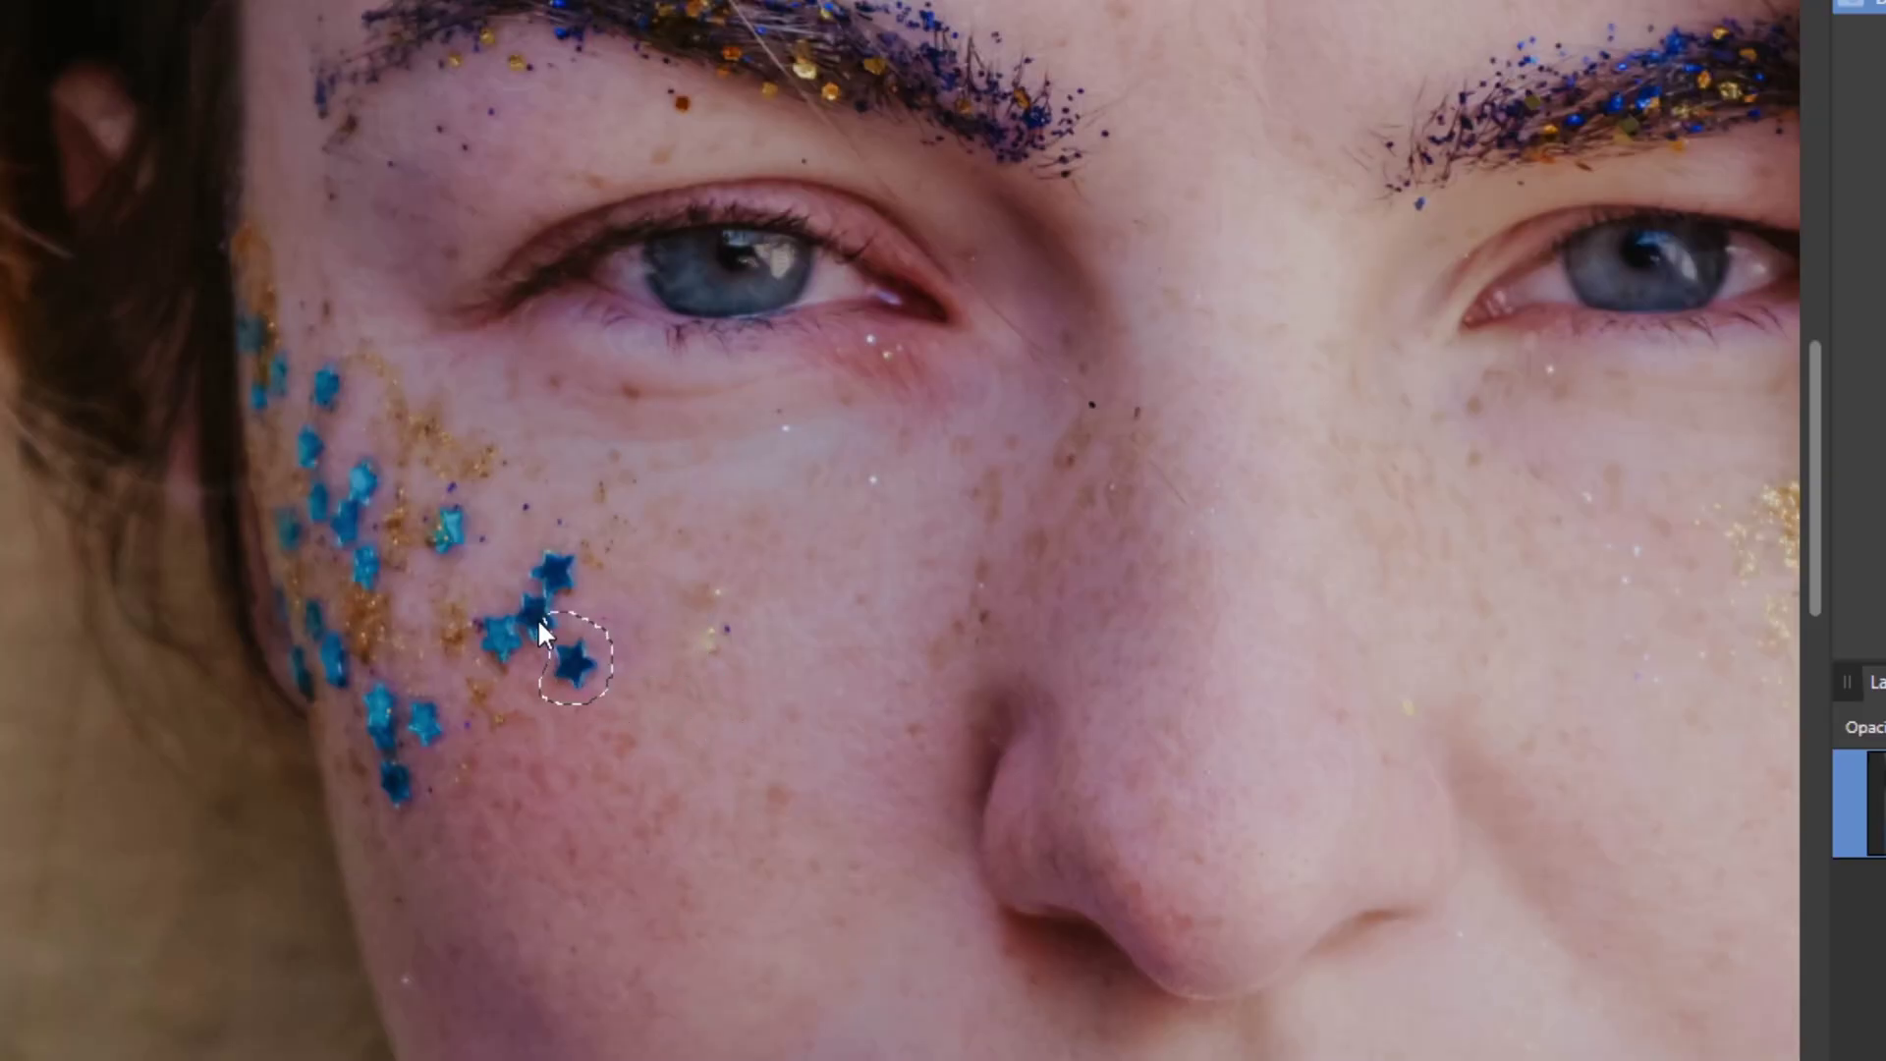
{"action": "left_click_drag", "start_coordinate": [538, 615], "coordinate": [542, 638]}
{"action": "left_click", "coordinate": [590, 770]}
{"action": "key", "text": "ctrl+d"}
{"action": "mouse_move", "coordinate": [548, 524]}
{"action": "left_mouse_down"}
{"action": "mouse_move", "coordinate": [521, 560]}
{"action": "mouse_move", "coordinate": [656, 636]}
{"action": "mouse_move", "coordinate": [661, 707]}
{"action": "left_mouse_up"}
{"action": "key", "text": "ctrl+d"}
{"action": "key", "text": "ctrl+d"}
Patch the last star of the inner cheek cluster and the bluish patch around it.
{"action": "left_click_drag", "start_coordinate": [513, 574], "coordinate": [582, 716]}
{"action": "key", "text": "ctrl+d"}
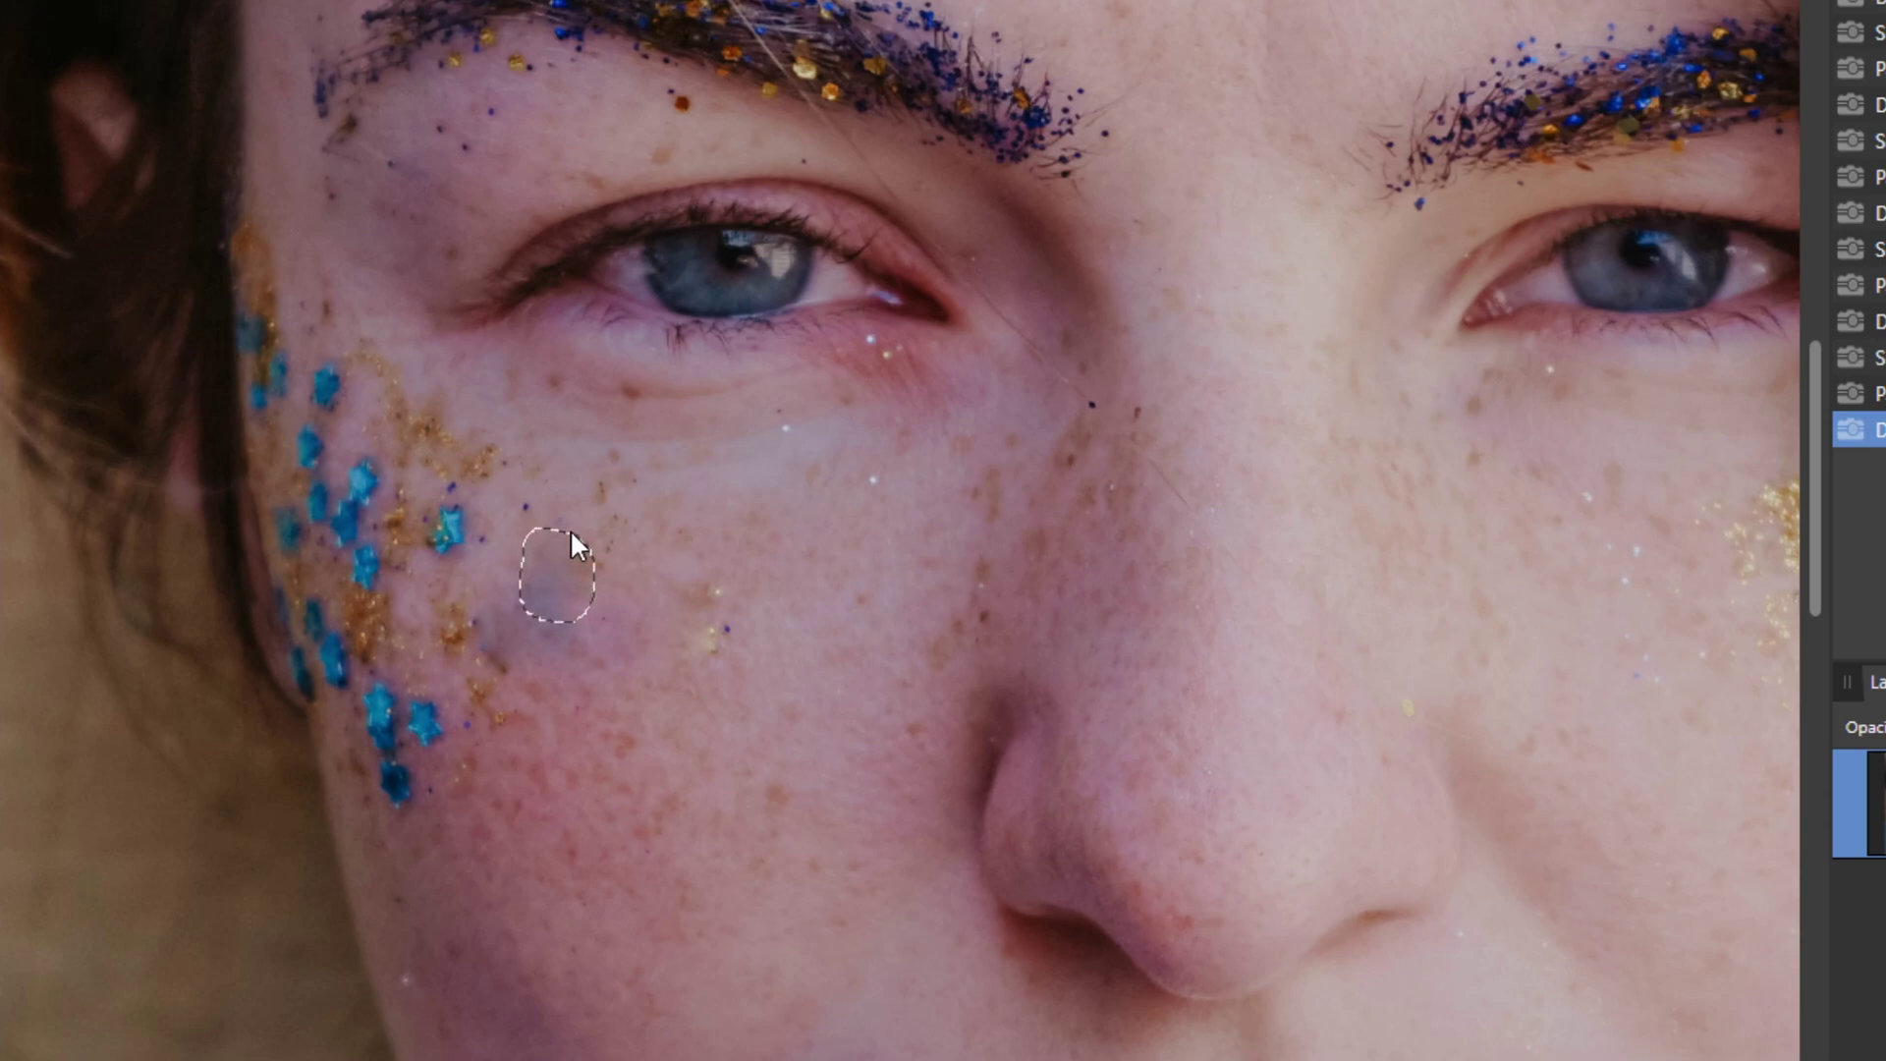
{"action": "left_click_drag", "start_coordinate": [571, 532], "coordinate": [724, 547]}
{"action": "key", "text": "ctrl+d"}
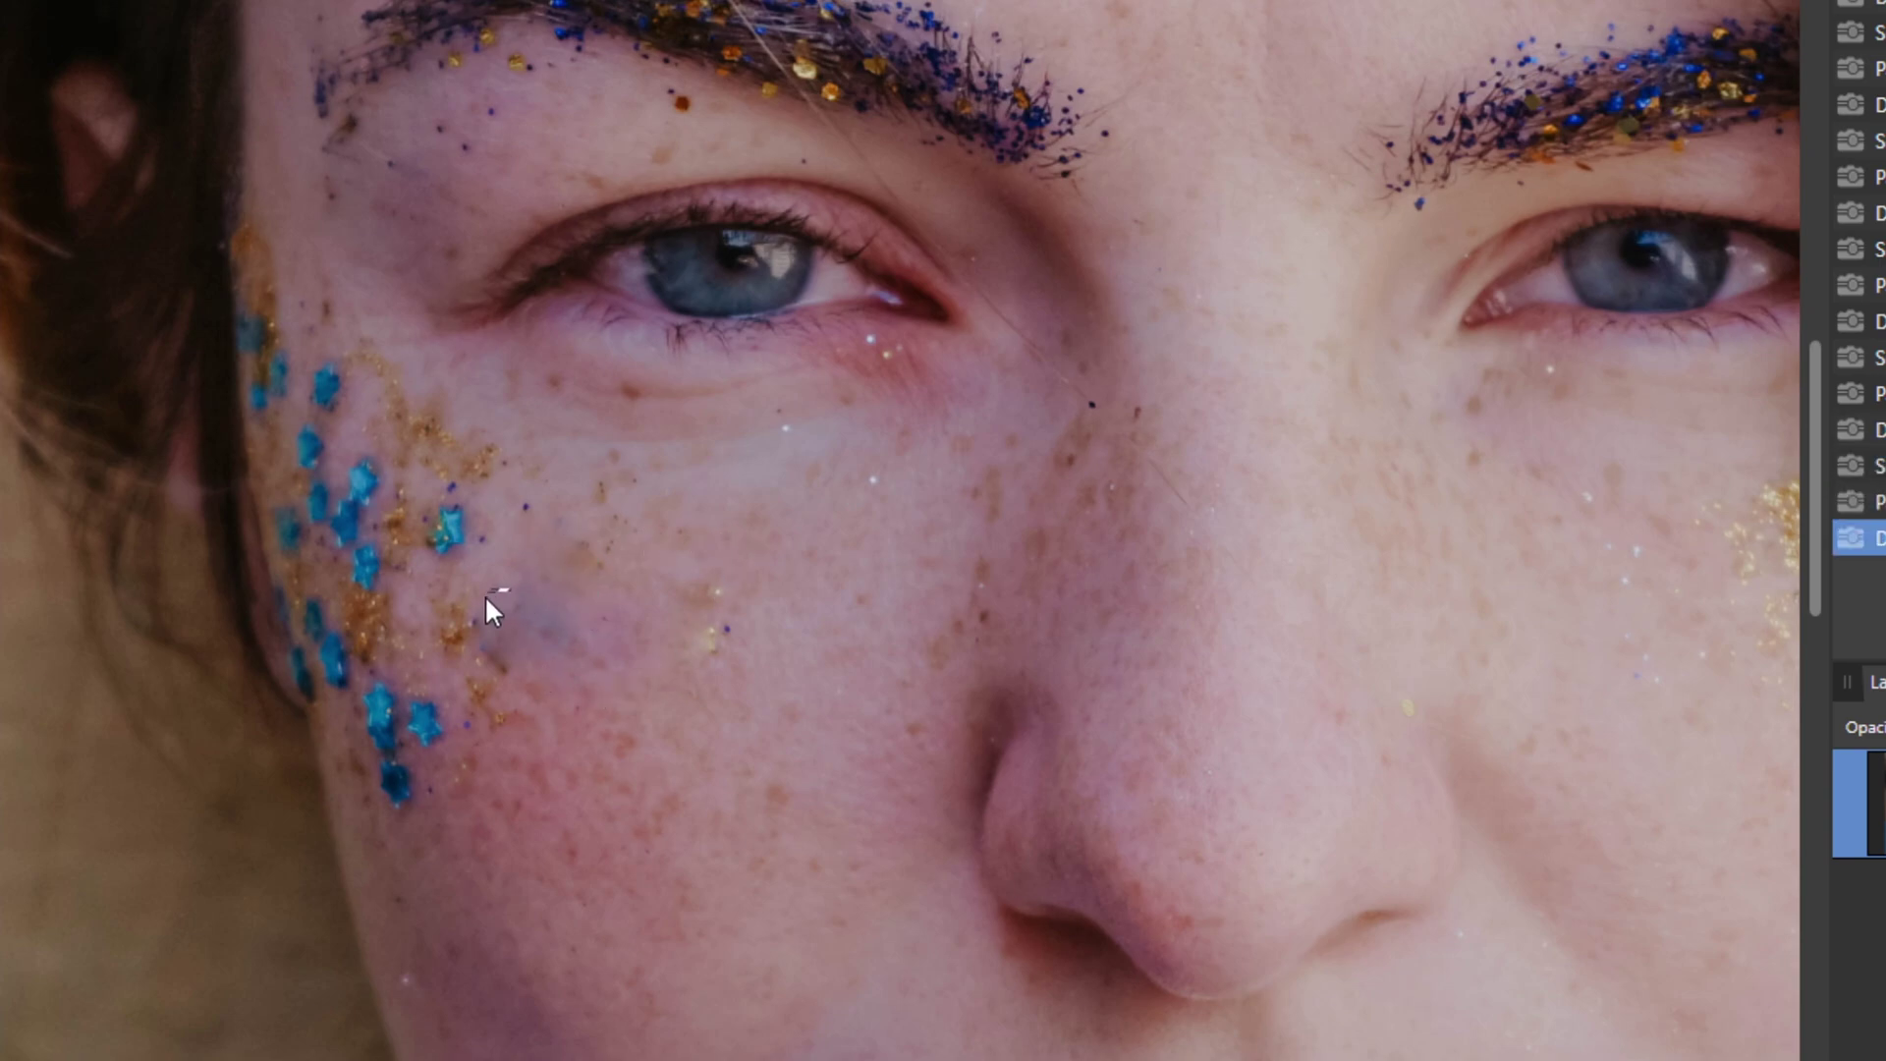
Patch the gold glitter in the middle of the cheek and the single blue star just above it.
{"action": "mouse_move", "coordinate": [537, 681]}
{"action": "left_mouse_down"}
{"action": "mouse_move", "coordinate": [531, 593]}
{"action": "mouse_move", "coordinate": [564, 791]}
{"action": "left_mouse_up"}
{"action": "left_click", "coordinate": [556, 776]}
{"action": "key", "text": "ctrl+d"}
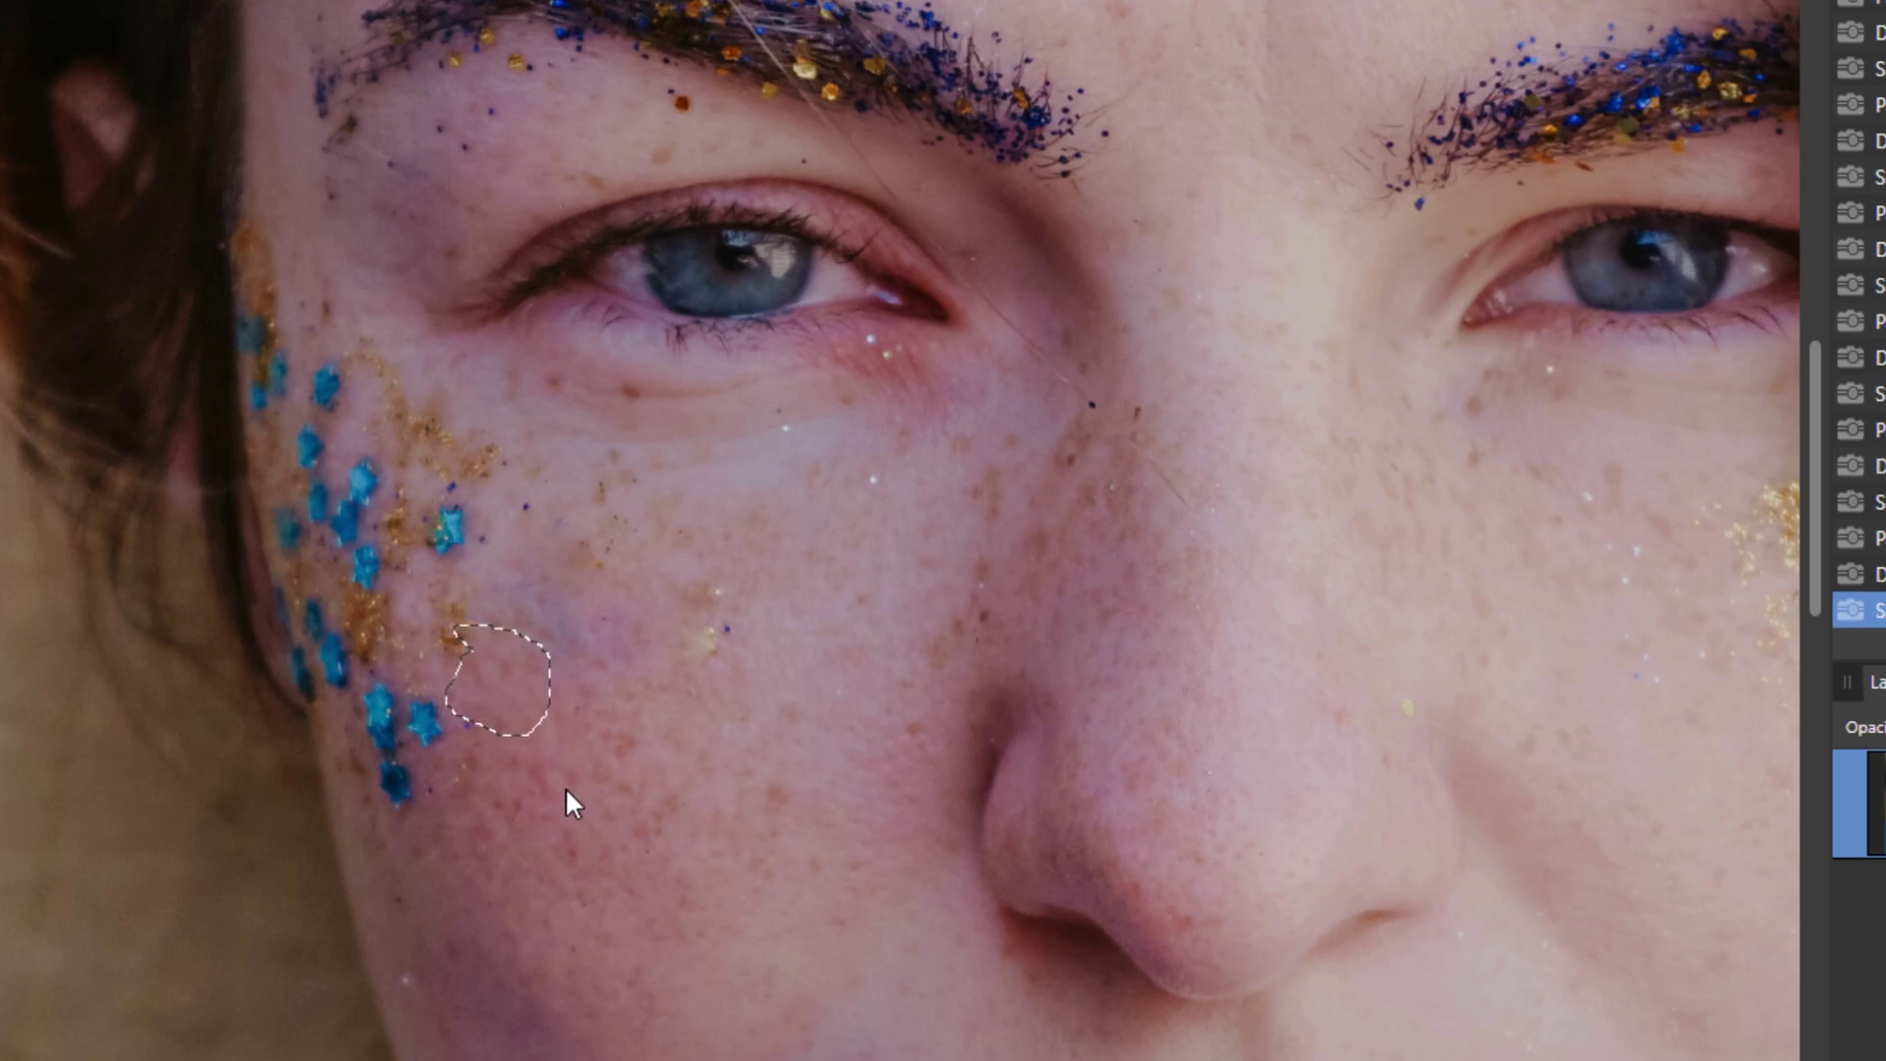
{"action": "key", "text": "ctrl+d"}
{"action": "left_click_drag", "start_coordinate": [485, 605], "coordinate": [511, 711]}
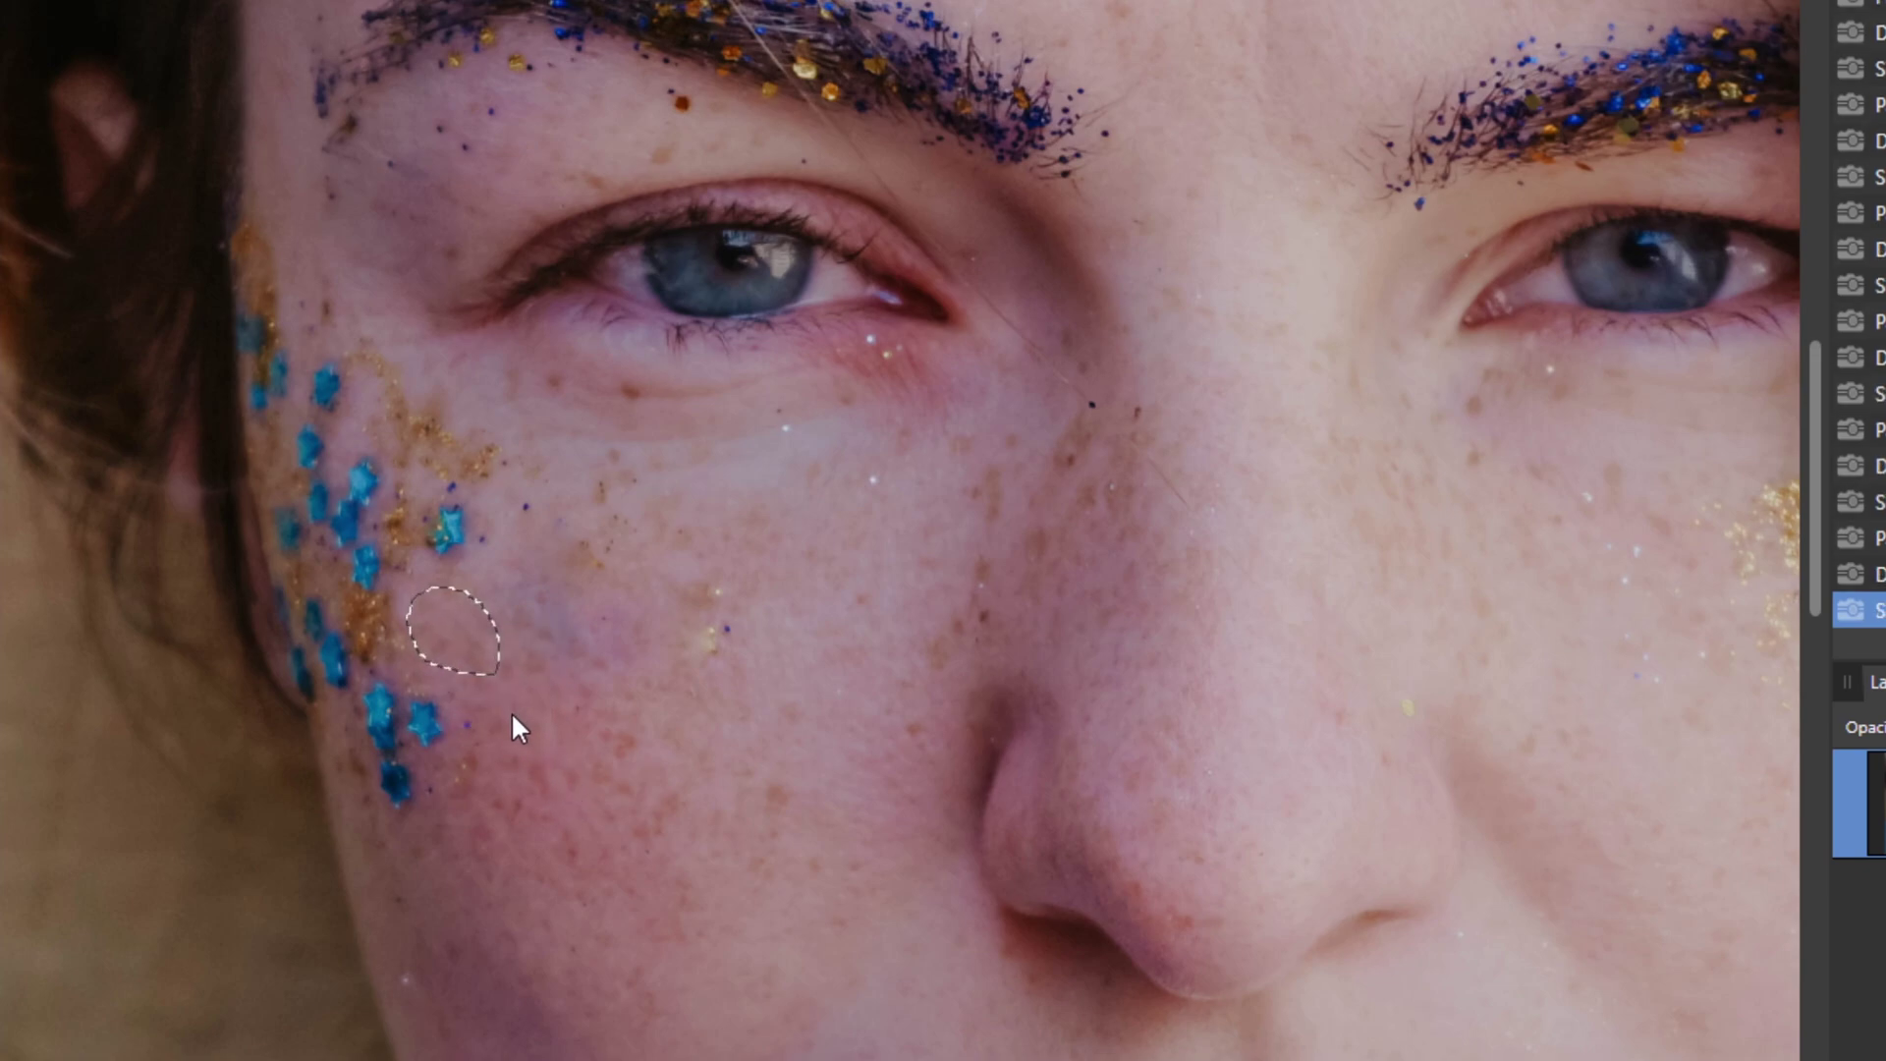
{"action": "mouse_move", "coordinate": [432, 493]}
{"action": "left_mouse_down"}
{"action": "mouse_move", "coordinate": [497, 550]}
{"action": "mouse_move", "coordinate": [525, 629]}
{"action": "left_mouse_up"}
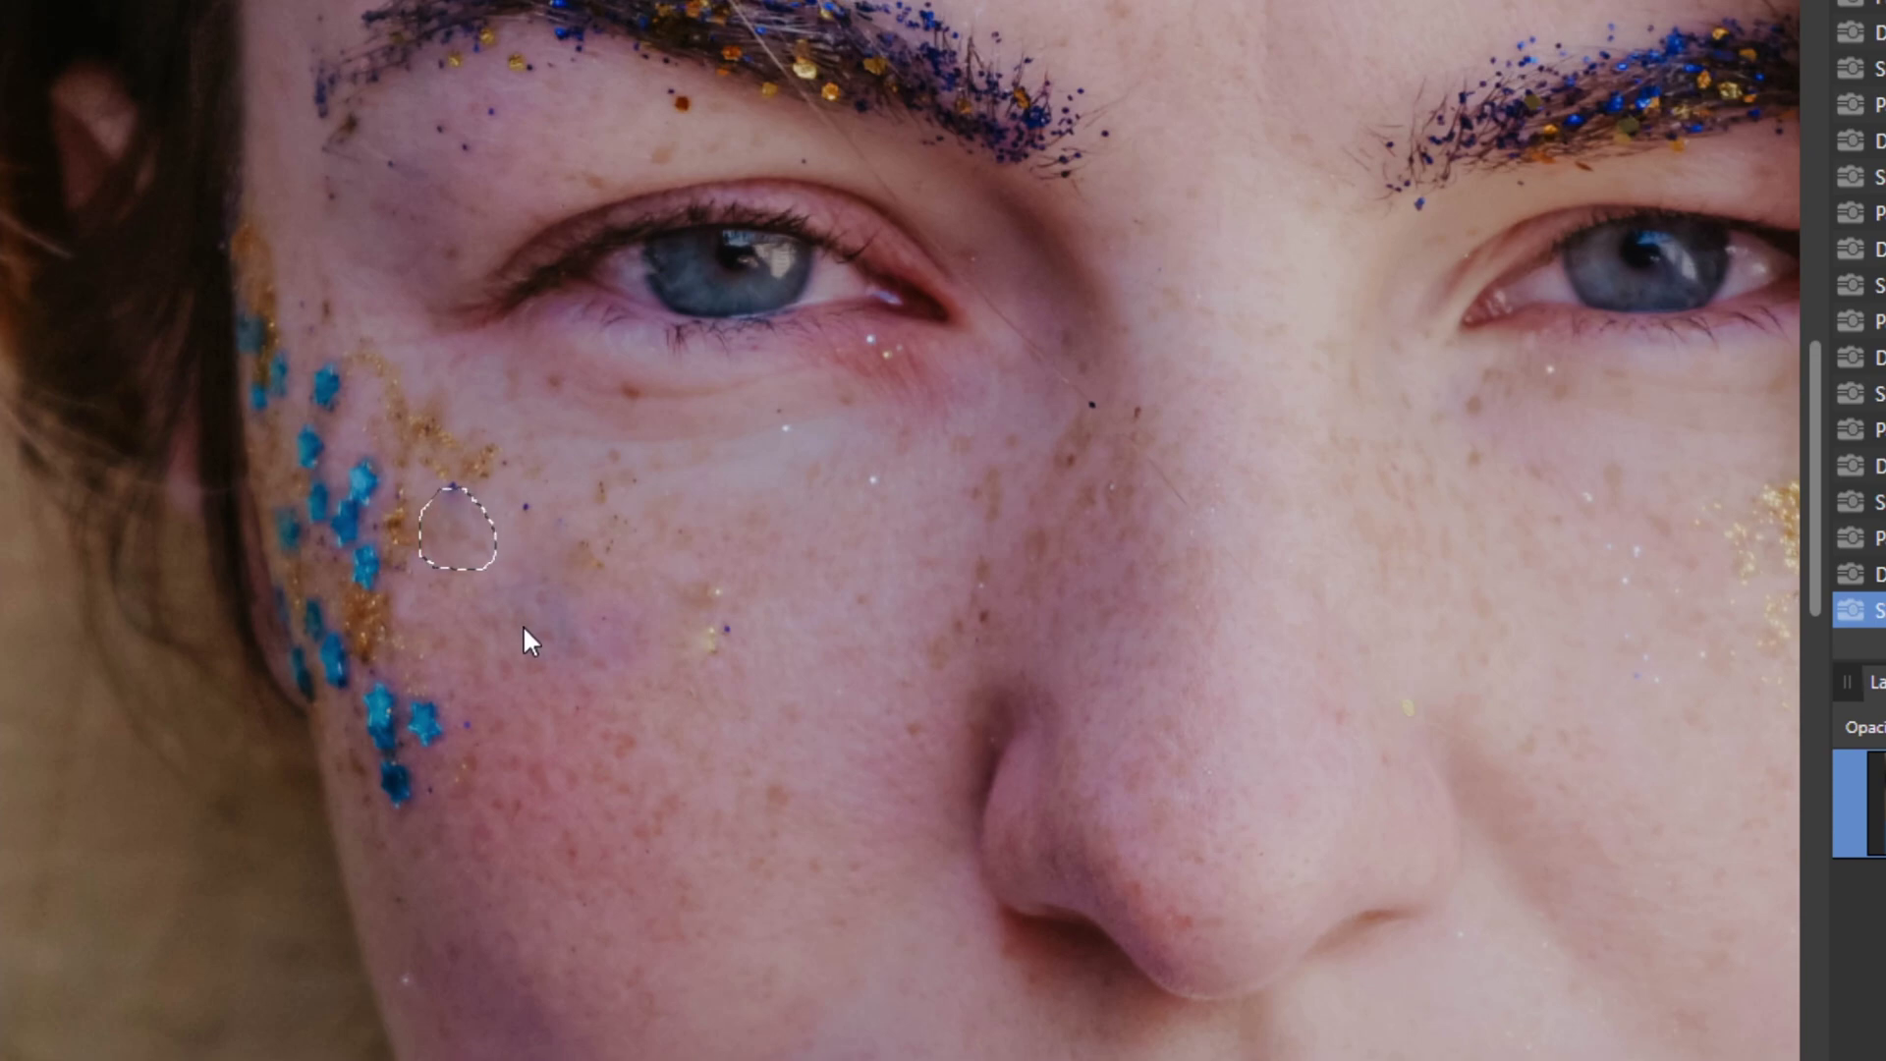
Patch the blue stars and their leftover tint at the lower end of the cheek's glitter cluster.
{"action": "left_click_drag", "start_coordinate": [416, 694], "coordinate": [533, 815]}
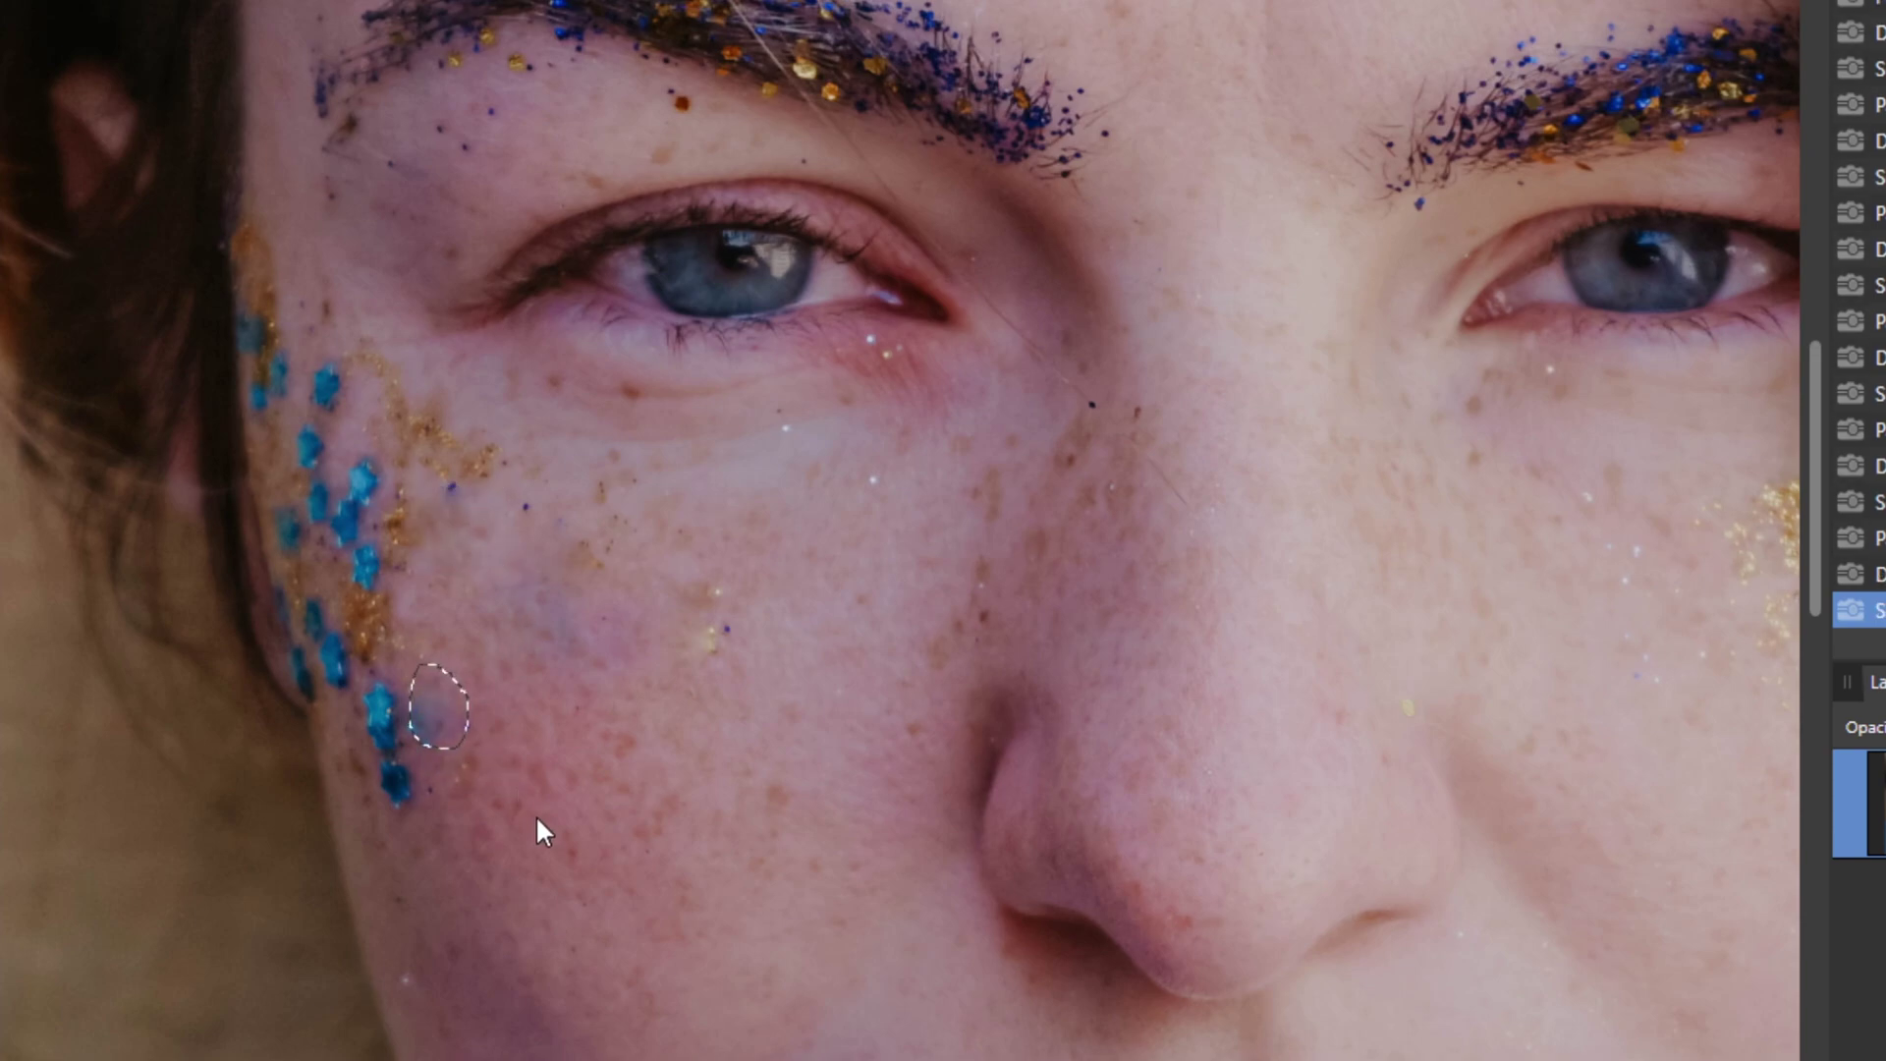
{"action": "mouse_move", "coordinate": [370, 674]}
{"action": "left_mouse_down"}
{"action": "mouse_move", "coordinate": [404, 740]}
{"action": "mouse_move", "coordinate": [456, 768]}
{"action": "left_mouse_up"}
{"action": "key", "text": "ctrl+d"}
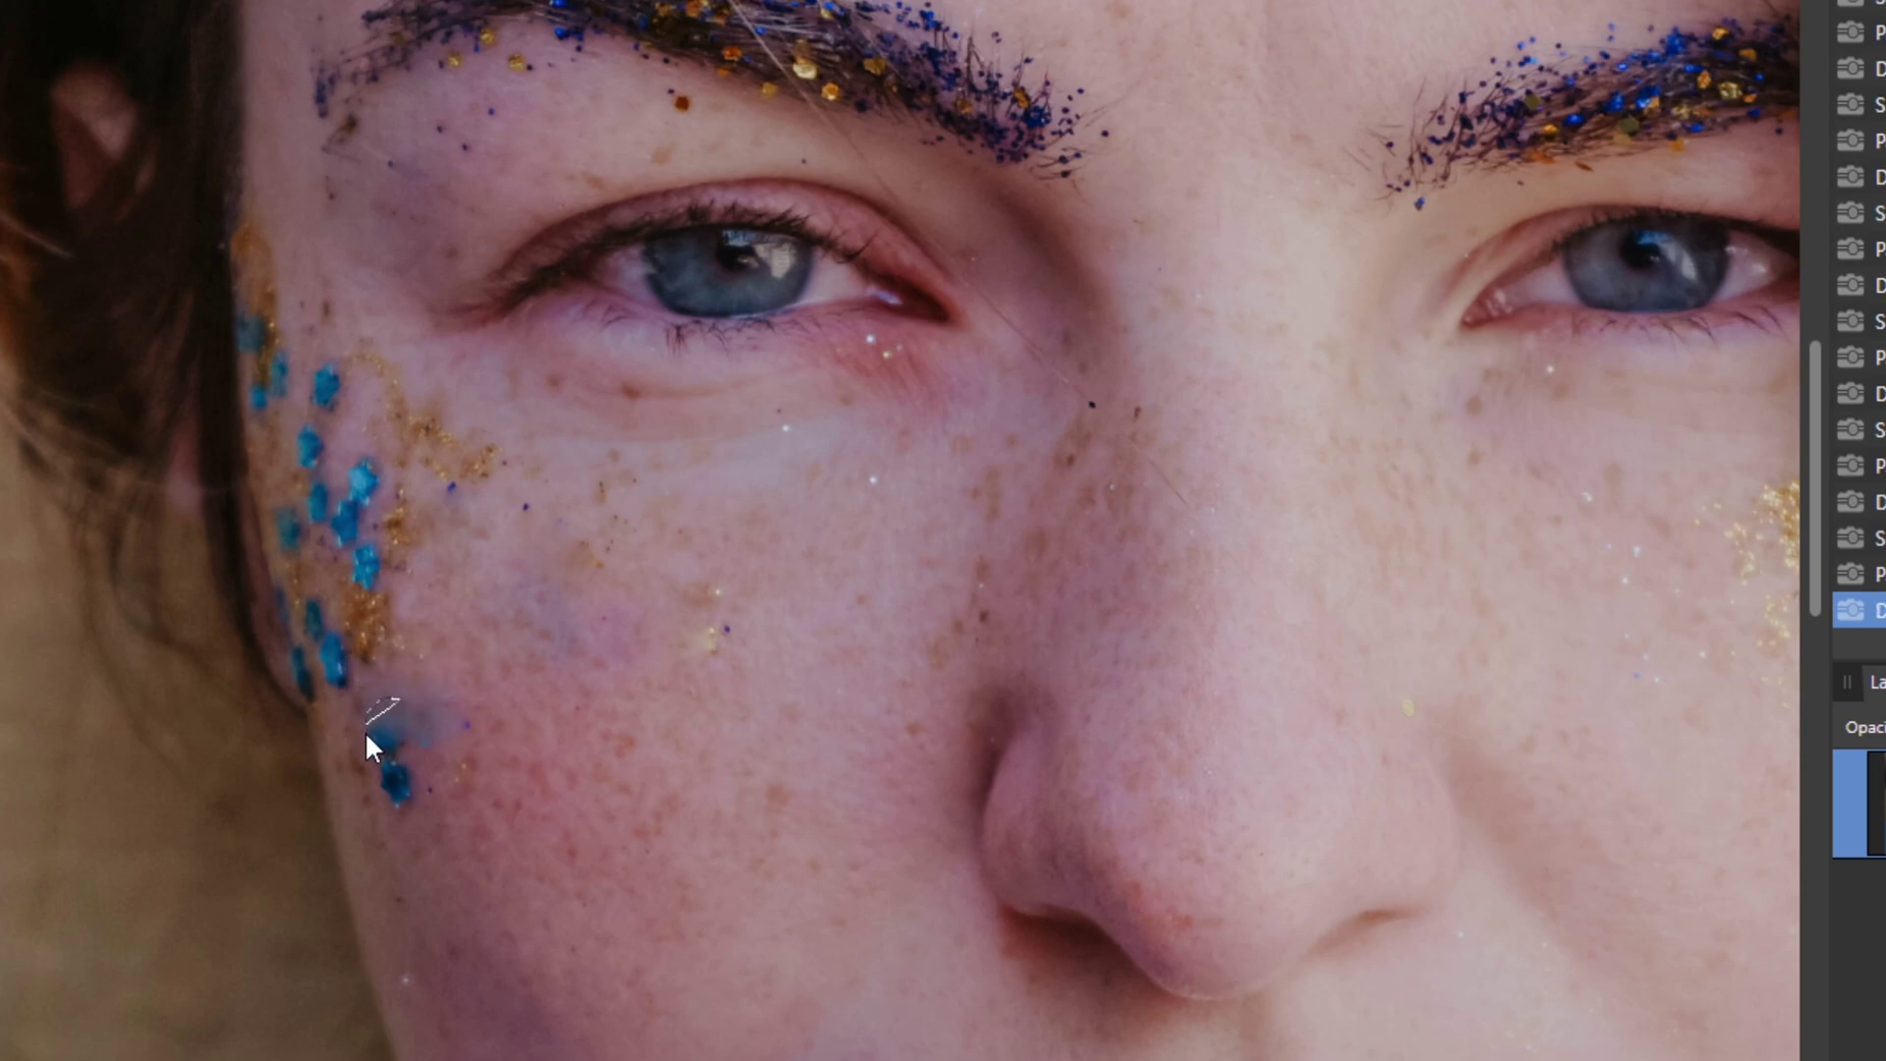
{"action": "mouse_move", "coordinate": [403, 708]}
{"action": "left_mouse_down"}
{"action": "mouse_move", "coordinate": [540, 783]}
{"action": "mouse_move", "coordinate": [499, 745]}
{"action": "left_mouse_up"}
{"action": "left_click_drag", "start_coordinate": [430, 817], "coordinate": [433, 872]}
{"action": "key", "text": "ctrl+d"}
{"action": "mouse_move", "coordinate": [367, 719]}
{"action": "left_mouse_down"}
{"action": "mouse_move", "coordinate": [450, 687]}
{"action": "mouse_move", "coordinate": [526, 809]}
{"action": "left_mouse_up"}
{"action": "key", "text": "ctrl+d"}
Compare the whole portrait with and without the cheek patches by undoing and redoing them all.
{"action": "key", "text": "ctrl+0"}
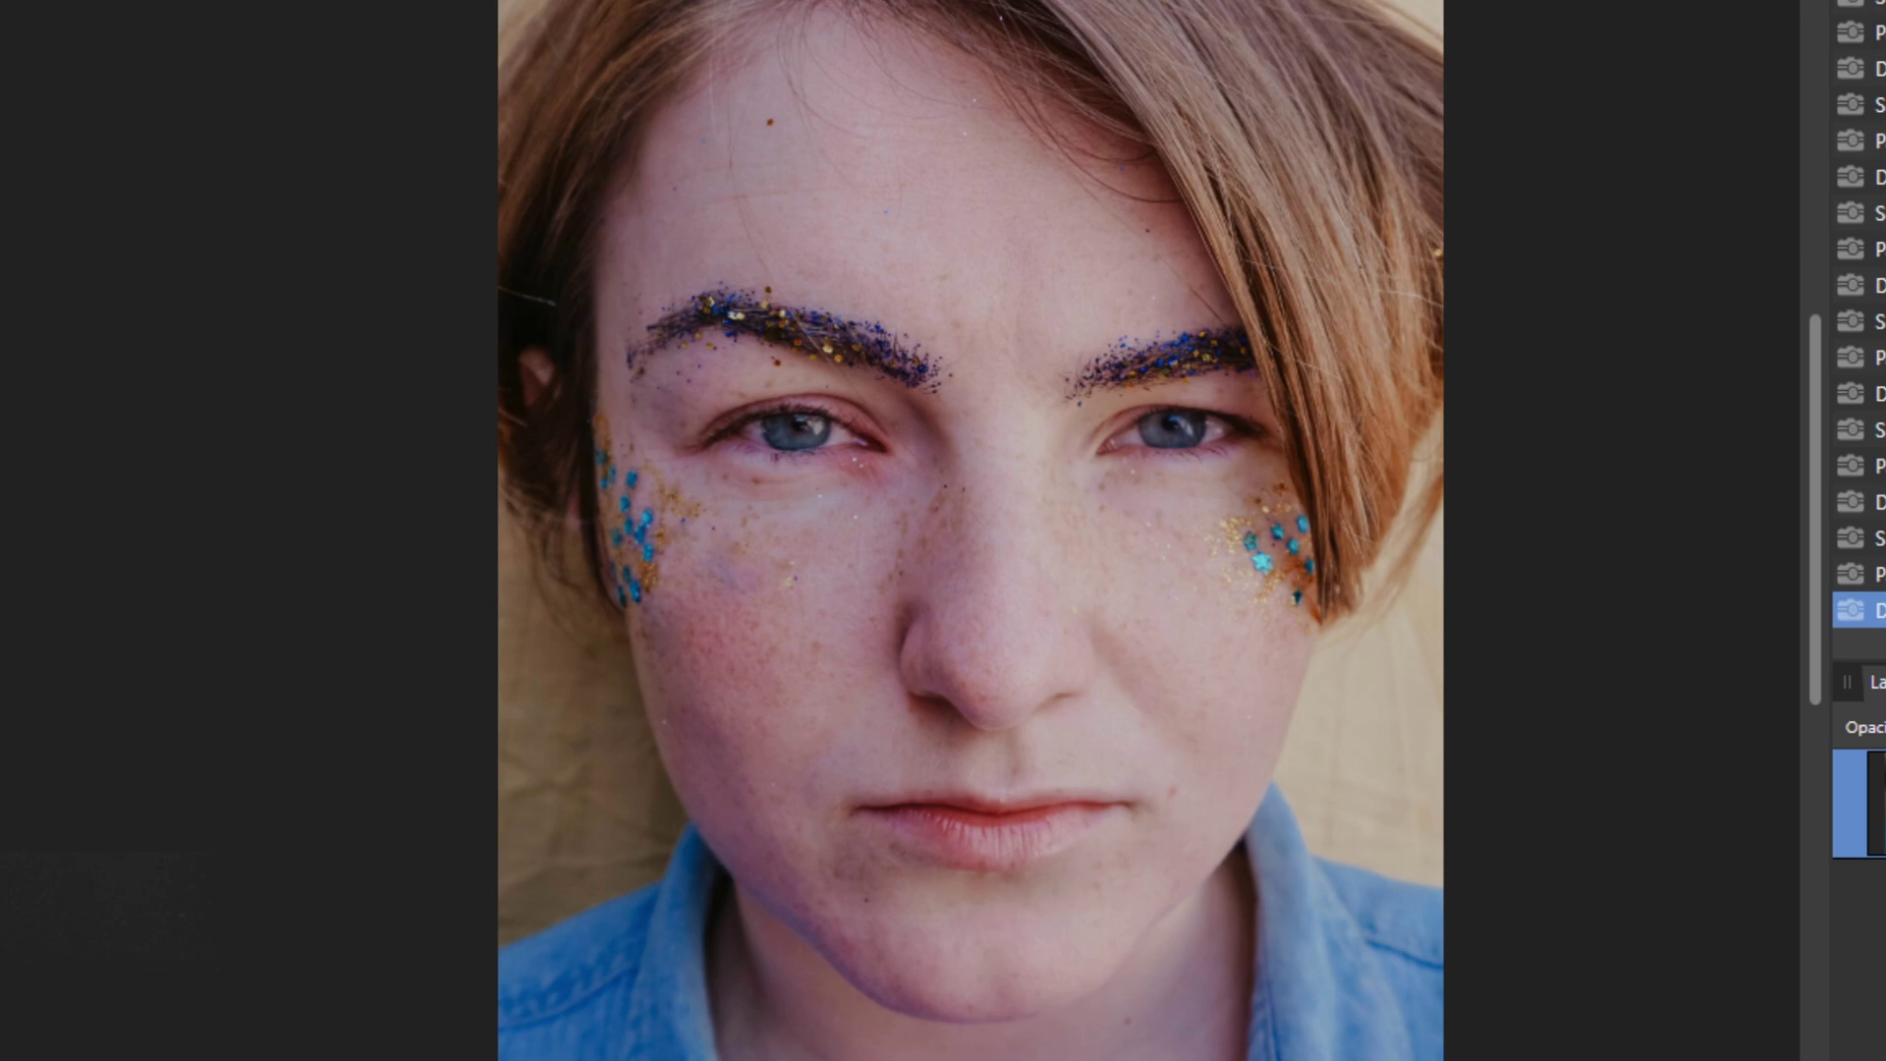
{"action": "key", "text": "ctrl+z"}
{"action": "key", "text": "ctrl+z"}
{"action": "key", "text": "ctrl+z"}
{"action": "key", "text": "ctrl+z"}
{"action": "key", "text": "ctrl+z"}
{"action": "key", "text": "ctrl+z"}
{"action": "key", "text": "ctrl+z"}
{"action": "key", "text": "ctrl+z"}
{"action": "key", "text": "ctrl+z"}
{"action": "key", "text": "ctrl+z"}
{"action": "key", "text": "ctrl+z"}
{"action": "key", "text": "ctrl+z"}
{"action": "key", "text": "ctrl+z"}
{"action": "key", "text": "ctrl+z"}
{"action": "key", "text": "ctrl+z"}
{"action": "key", "text": "ctrl+z"}
{"action": "key", "text": "ctrl+z"}
{"action": "key", "text": "ctrl+z"}
{"action": "key", "text": "ctrl+z"}
{"action": "key", "text": "ctrl+z"}
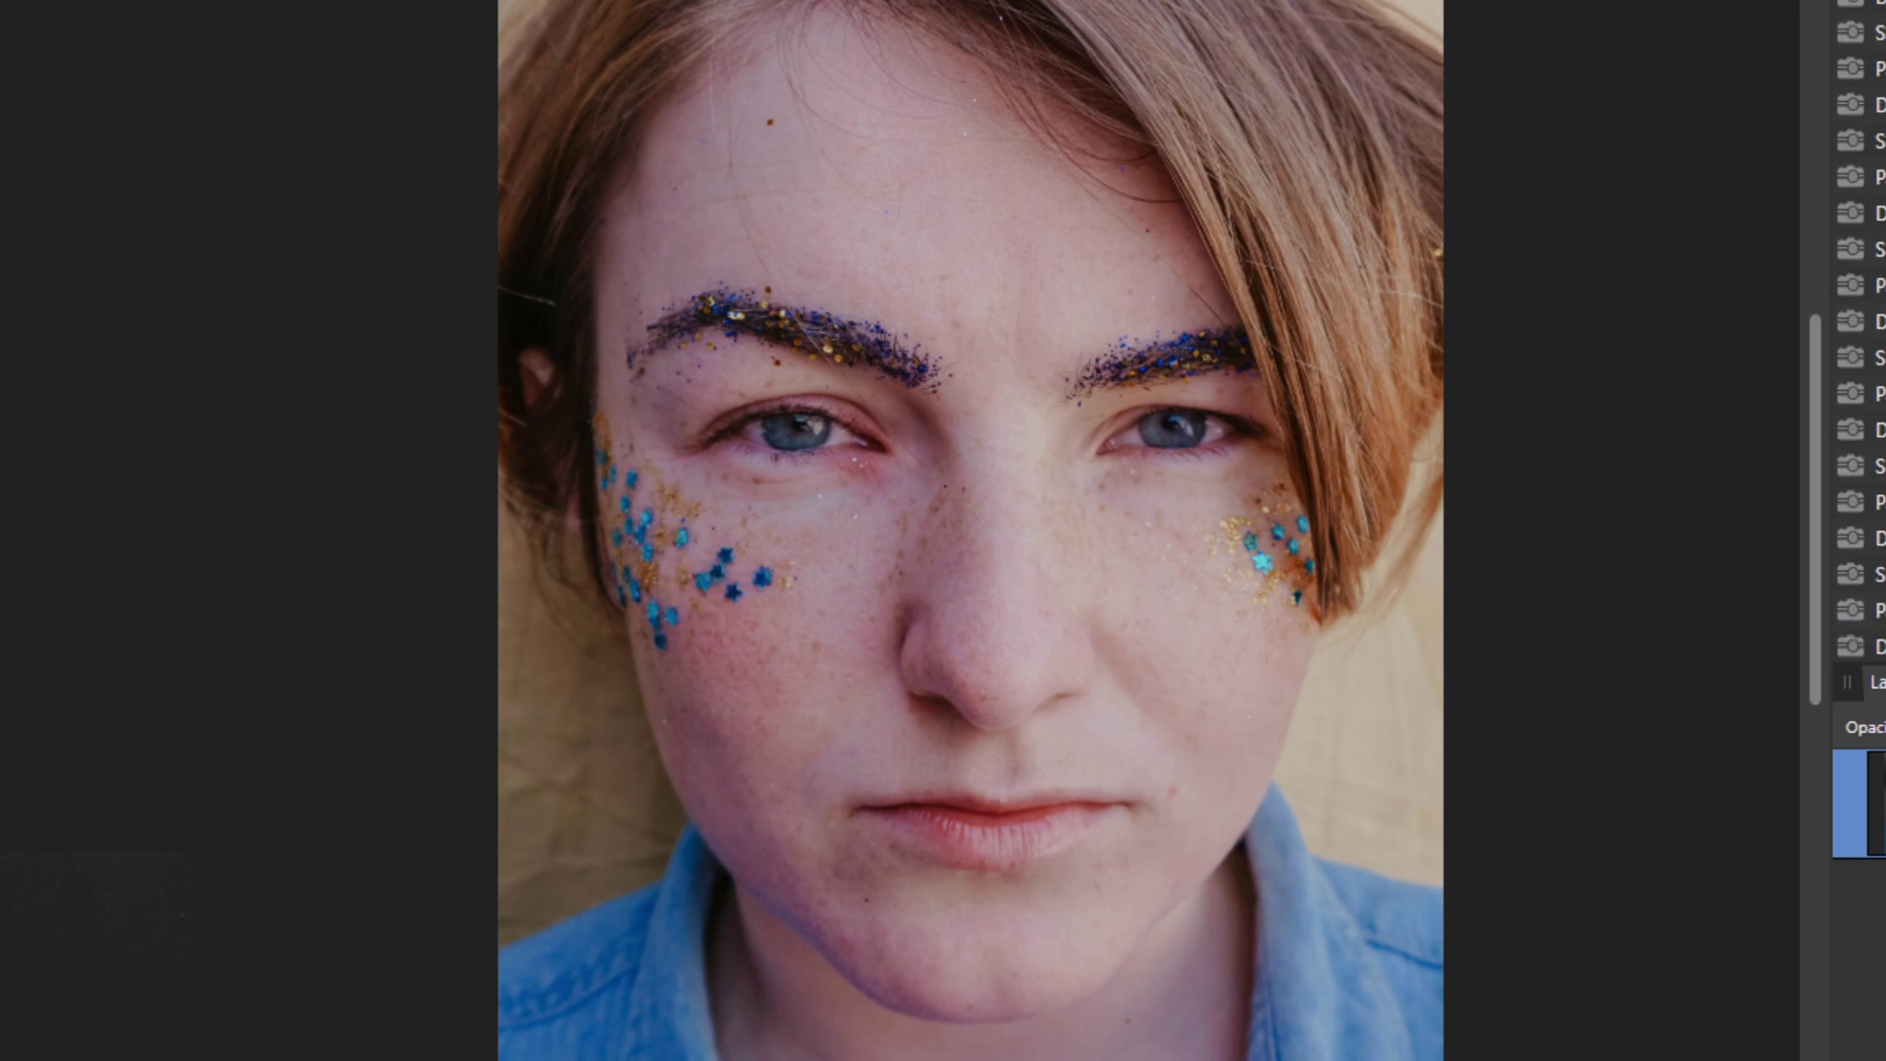
{"action": "key", "text": "ctrl+shift+z"}
{"action": "key", "text": "ctrl+shift+z"}
{"action": "key", "text": "ctrl+shift+z"}
{"action": "key", "text": "ctrl+shift+z"}
{"action": "key", "text": "ctrl+shift+z"}
{"action": "key", "text": "ctrl+shift+z"}
{"action": "key", "text": "ctrl+shift+z"}
{"action": "key", "text": "ctrl+shift+z"}
{"action": "key", "text": "ctrl+shift+z"}
{"action": "key", "text": "ctrl+shift+z"}
{"action": "key", "text": "ctrl+shift+z"}
{"action": "key", "text": "ctrl+shift+z"}
{"action": "key", "text": "ctrl+shift+z"}
{"action": "key", "text": "ctrl+shift+z"}
{"action": "key", "text": "ctrl+shift+z"}
{"action": "key", "text": "ctrl+shift+z"}
{"action": "key", "text": "ctrl+shift+z"}
{"action": "key", "text": "ctrl+shift+z"}
{"action": "key", "text": "ctrl+shift+z"}
{"action": "key", "text": "ctrl+shift+z"}
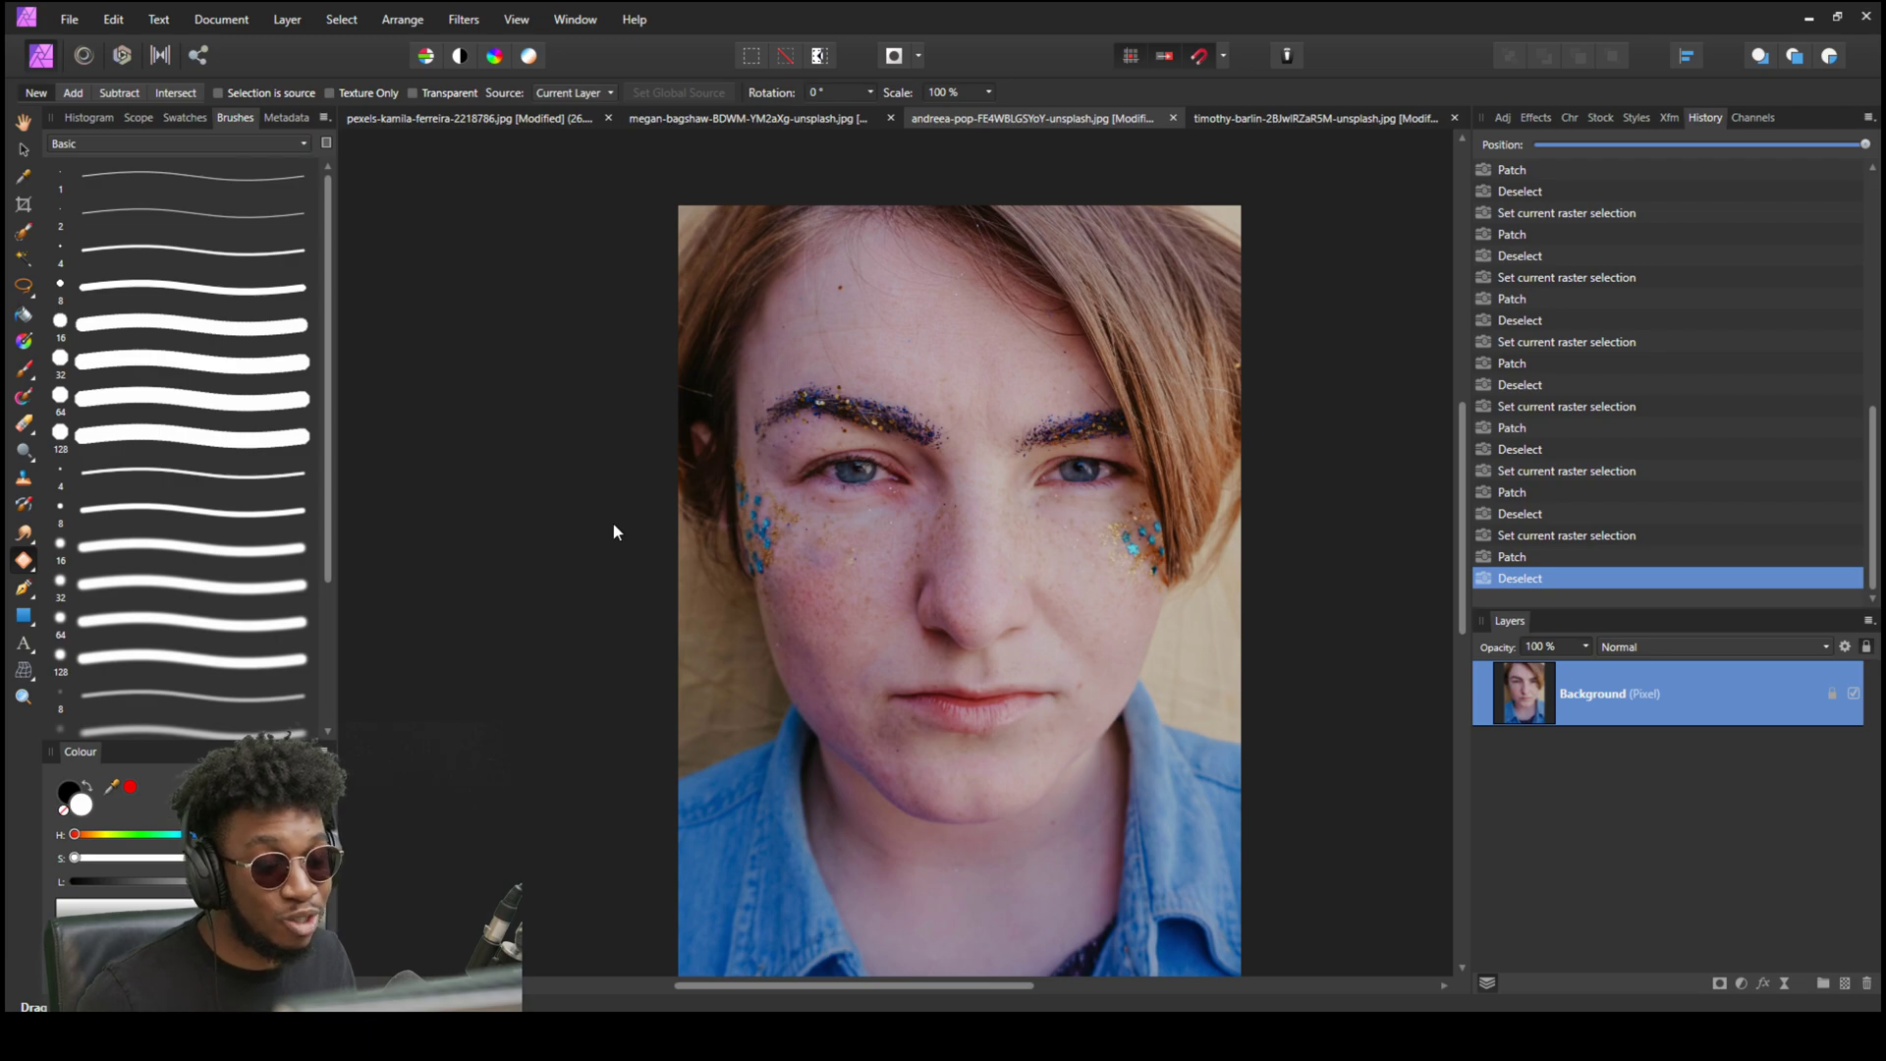
Inspect the patched cheek up close and revert the portrait to its original unpatched state in the history.
{"action": "scroll", "coordinate": [875, 592], "scroll_direction": "up", "scroll_amount": 4}
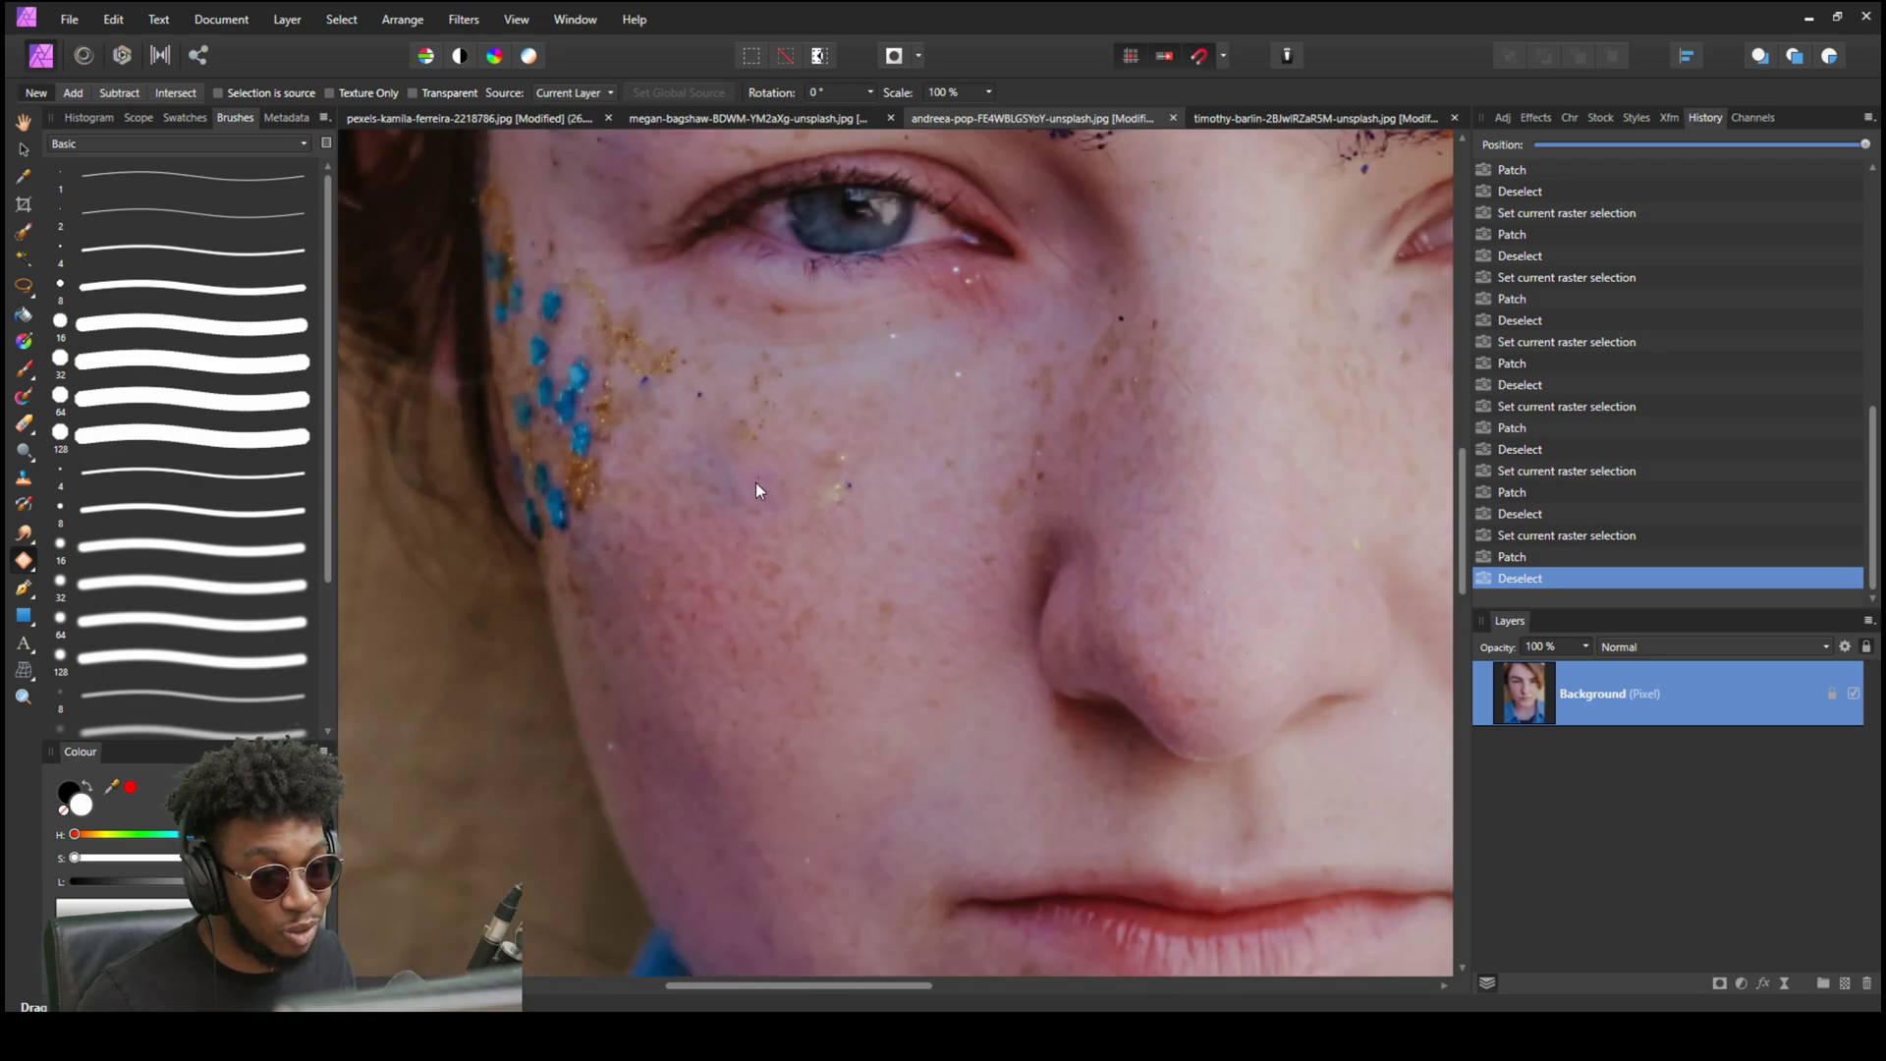
{"action": "scroll", "coordinate": [829, 501], "scroll_direction": "down", "scroll_amount": 5}
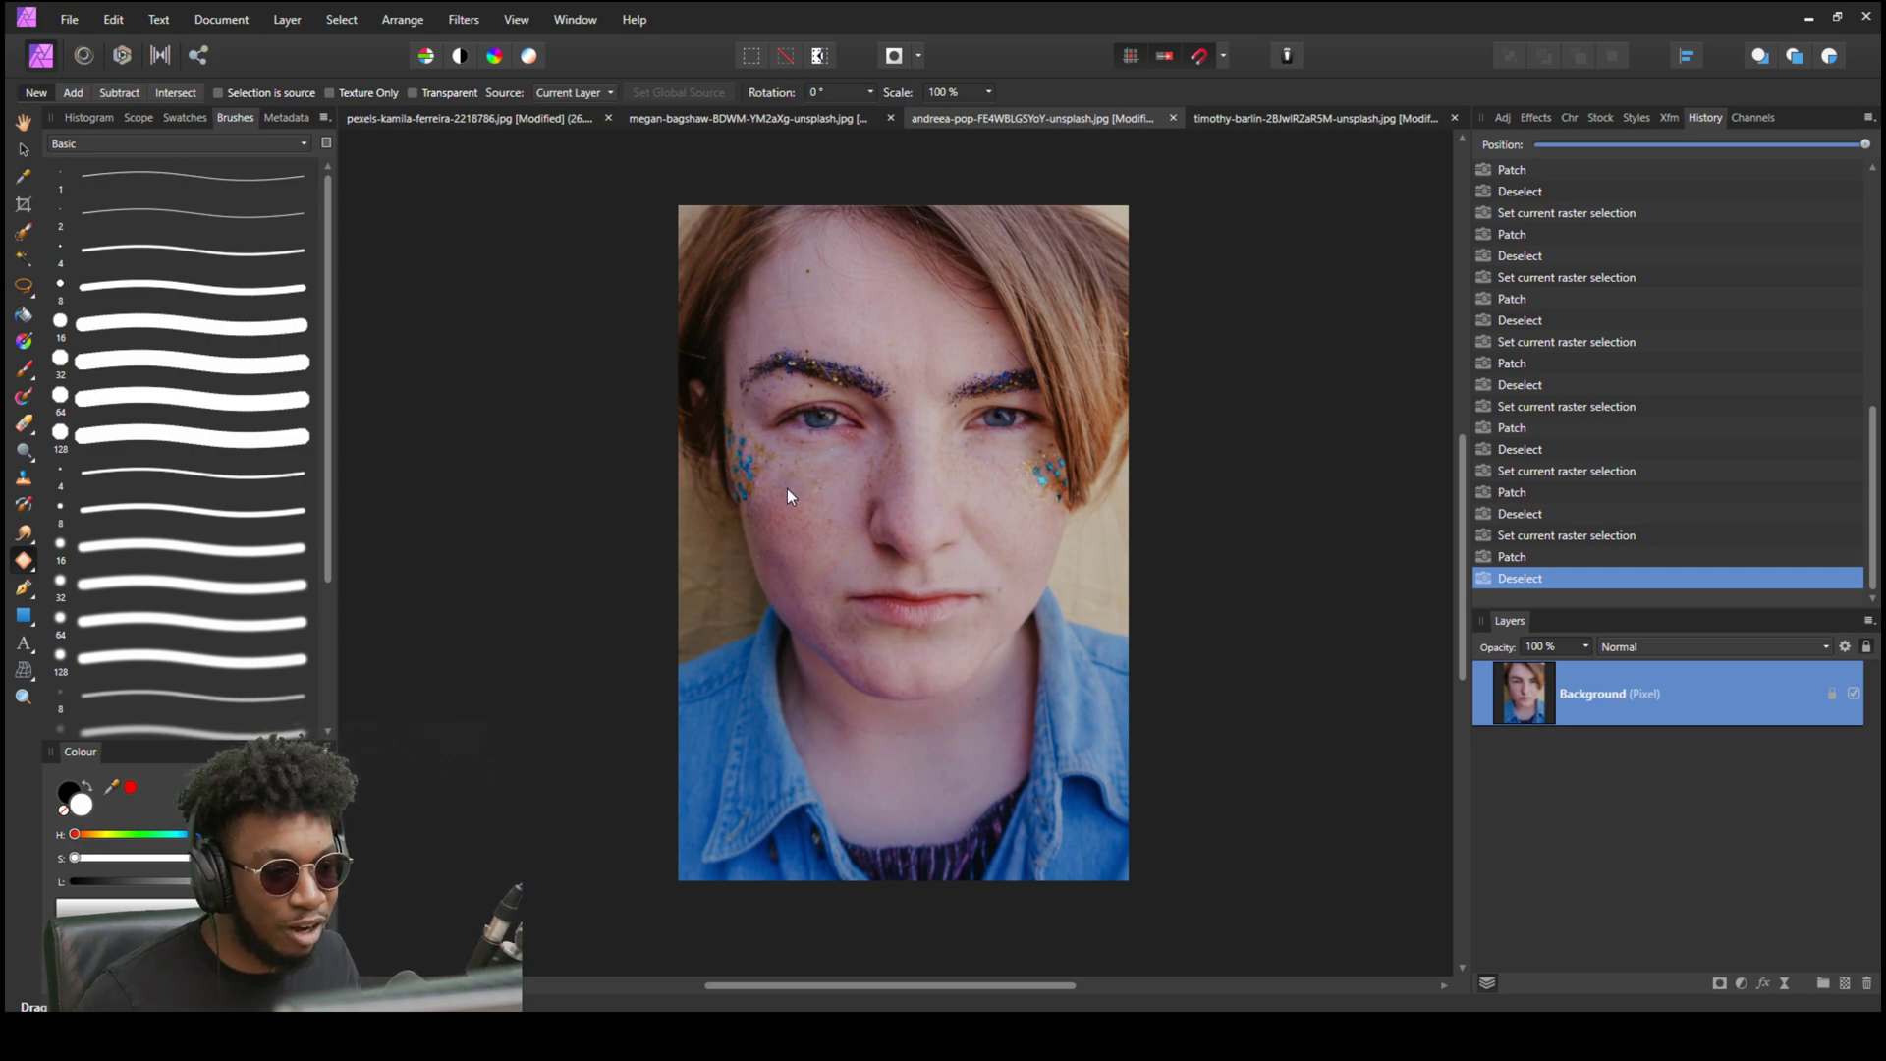
{"action": "left_click_drag", "start_coordinate": [1866, 145], "coordinate": [1539, 144]}
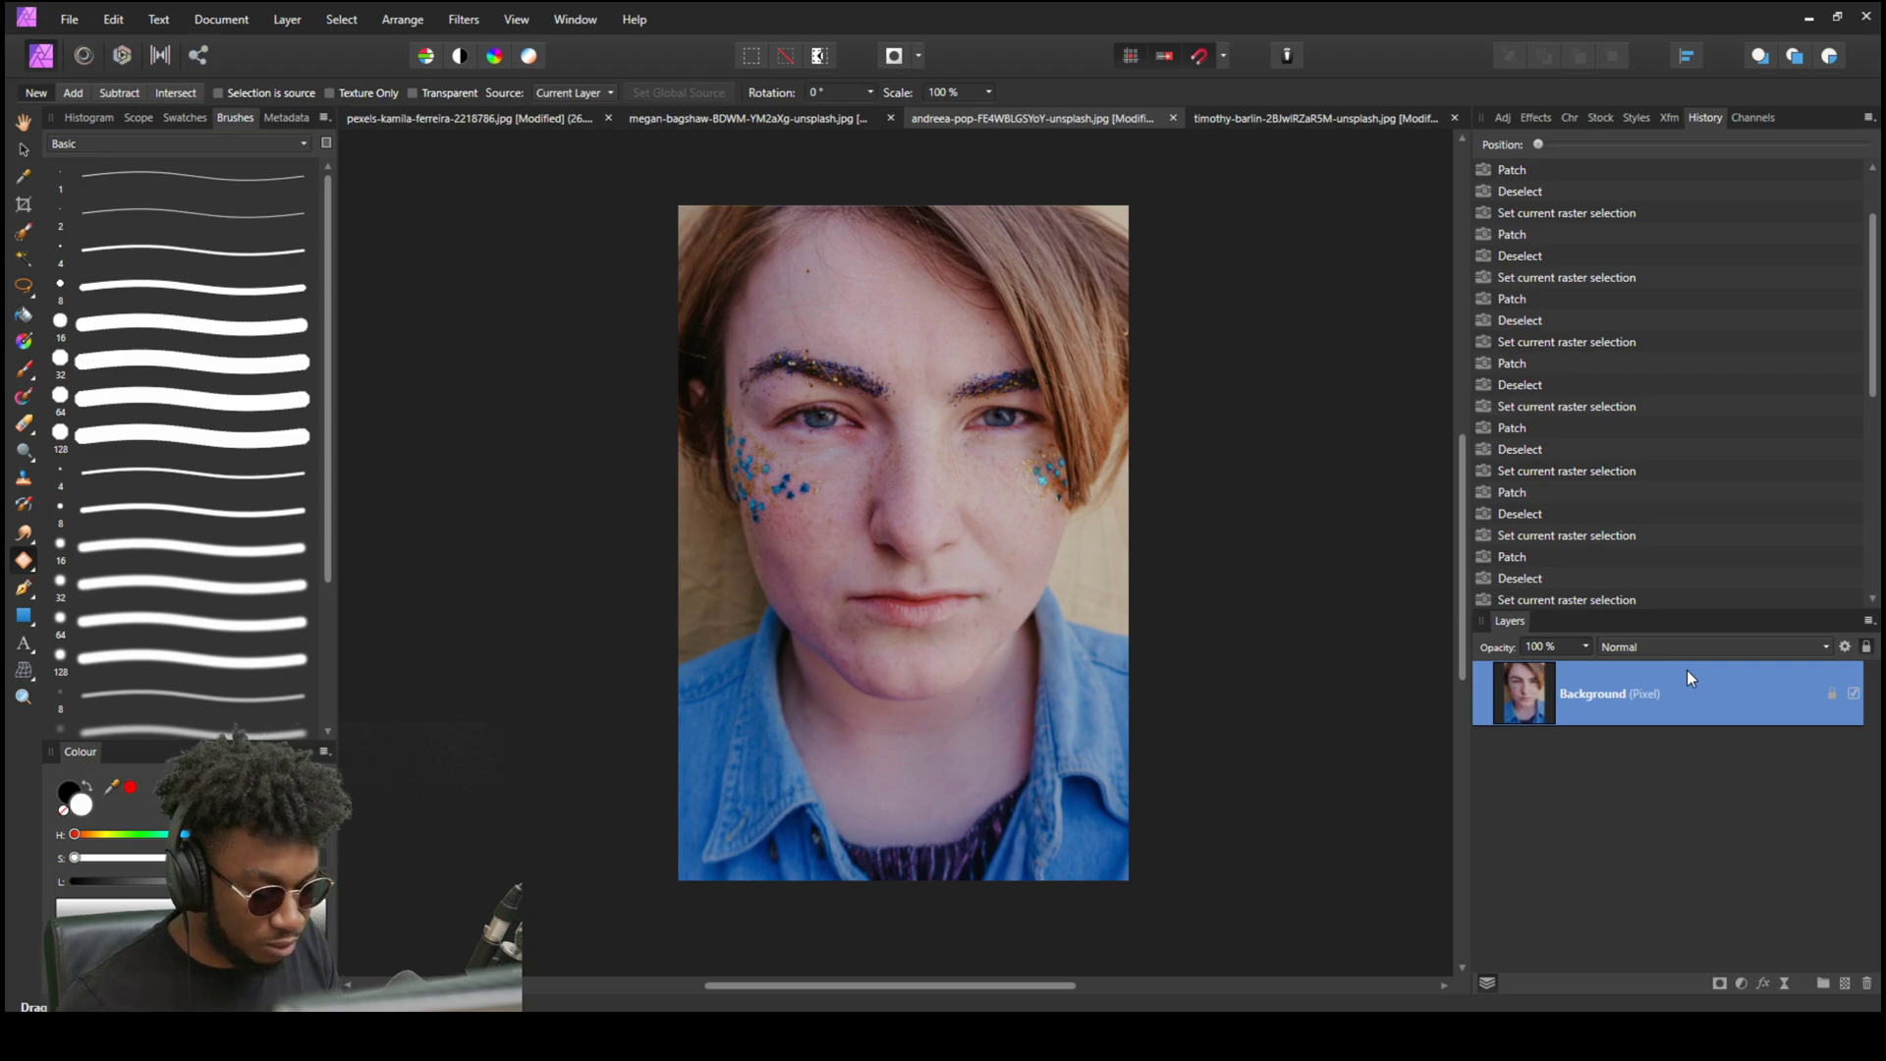
Duplicate the Background layer and apply the Frequency Separation filter to the copy.
{"action": "key", "text": "ctrl+j"}
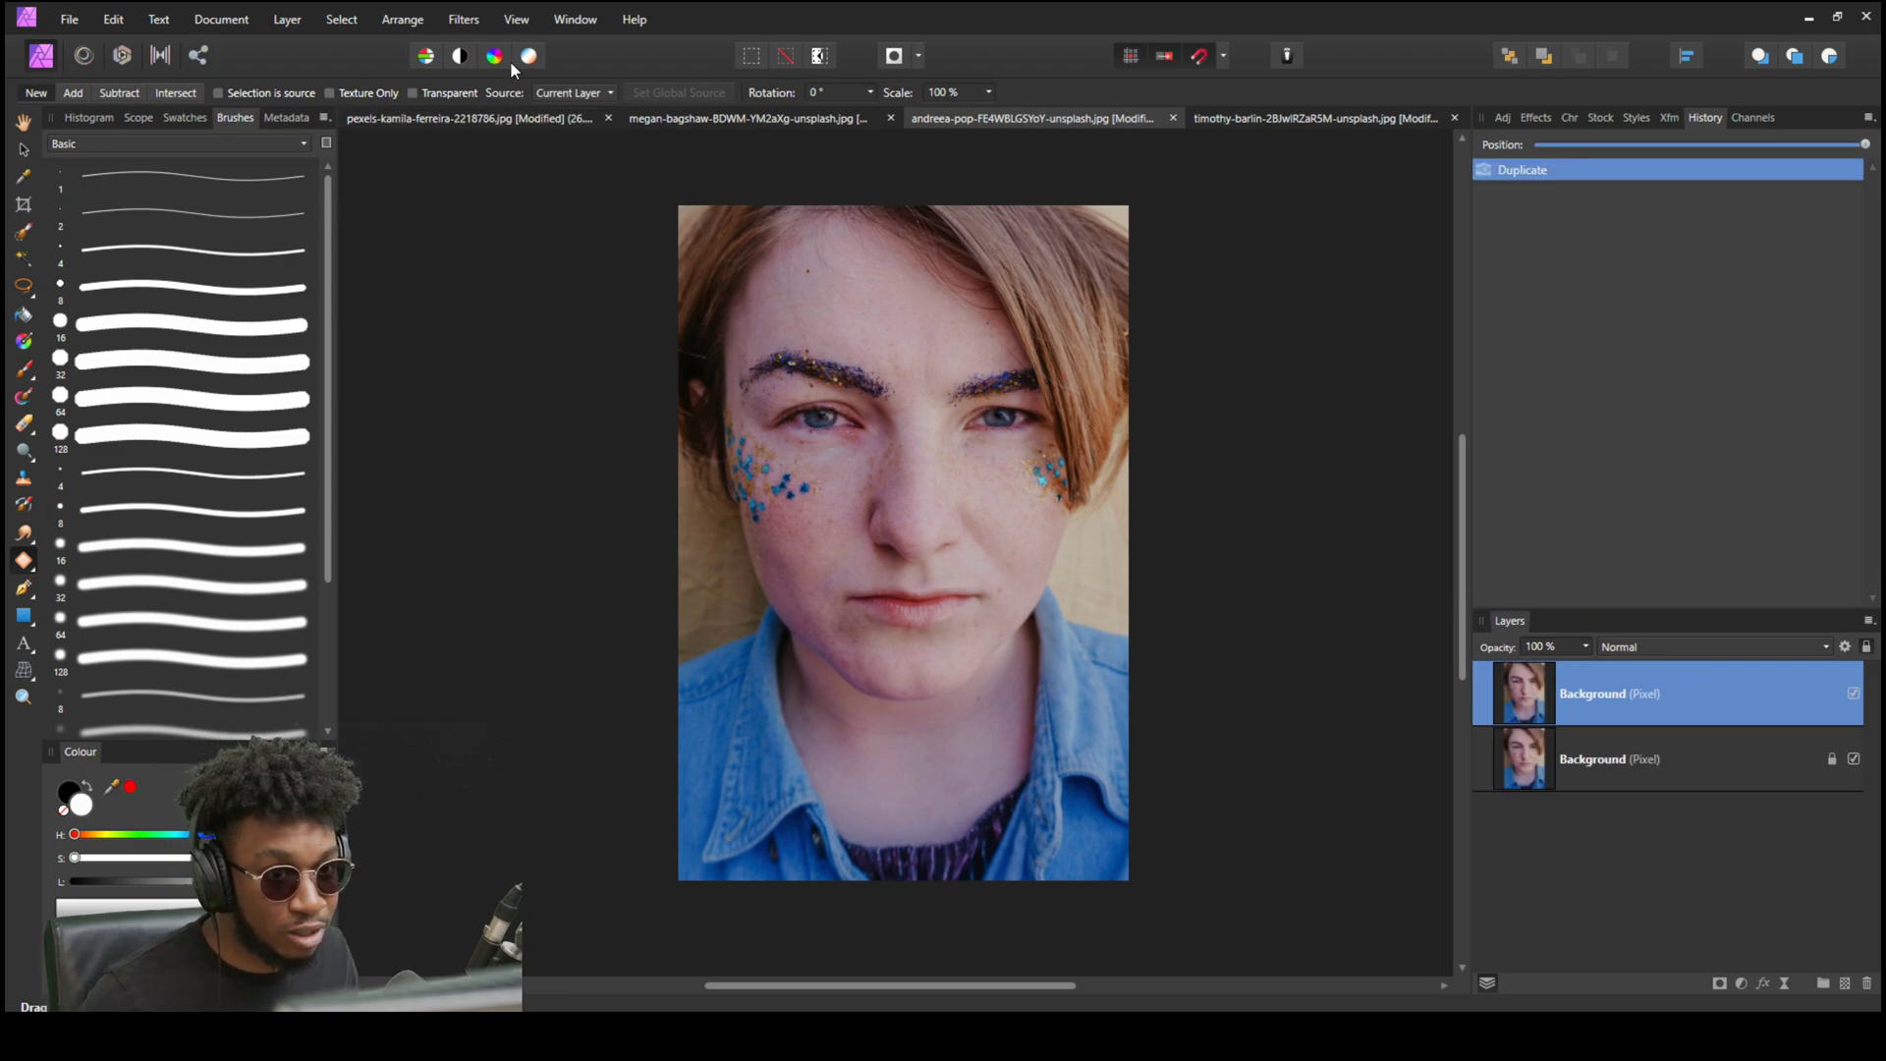
{"action": "left_click", "coordinate": [464, 19]}
{"action": "left_click", "coordinate": [511, 149]}
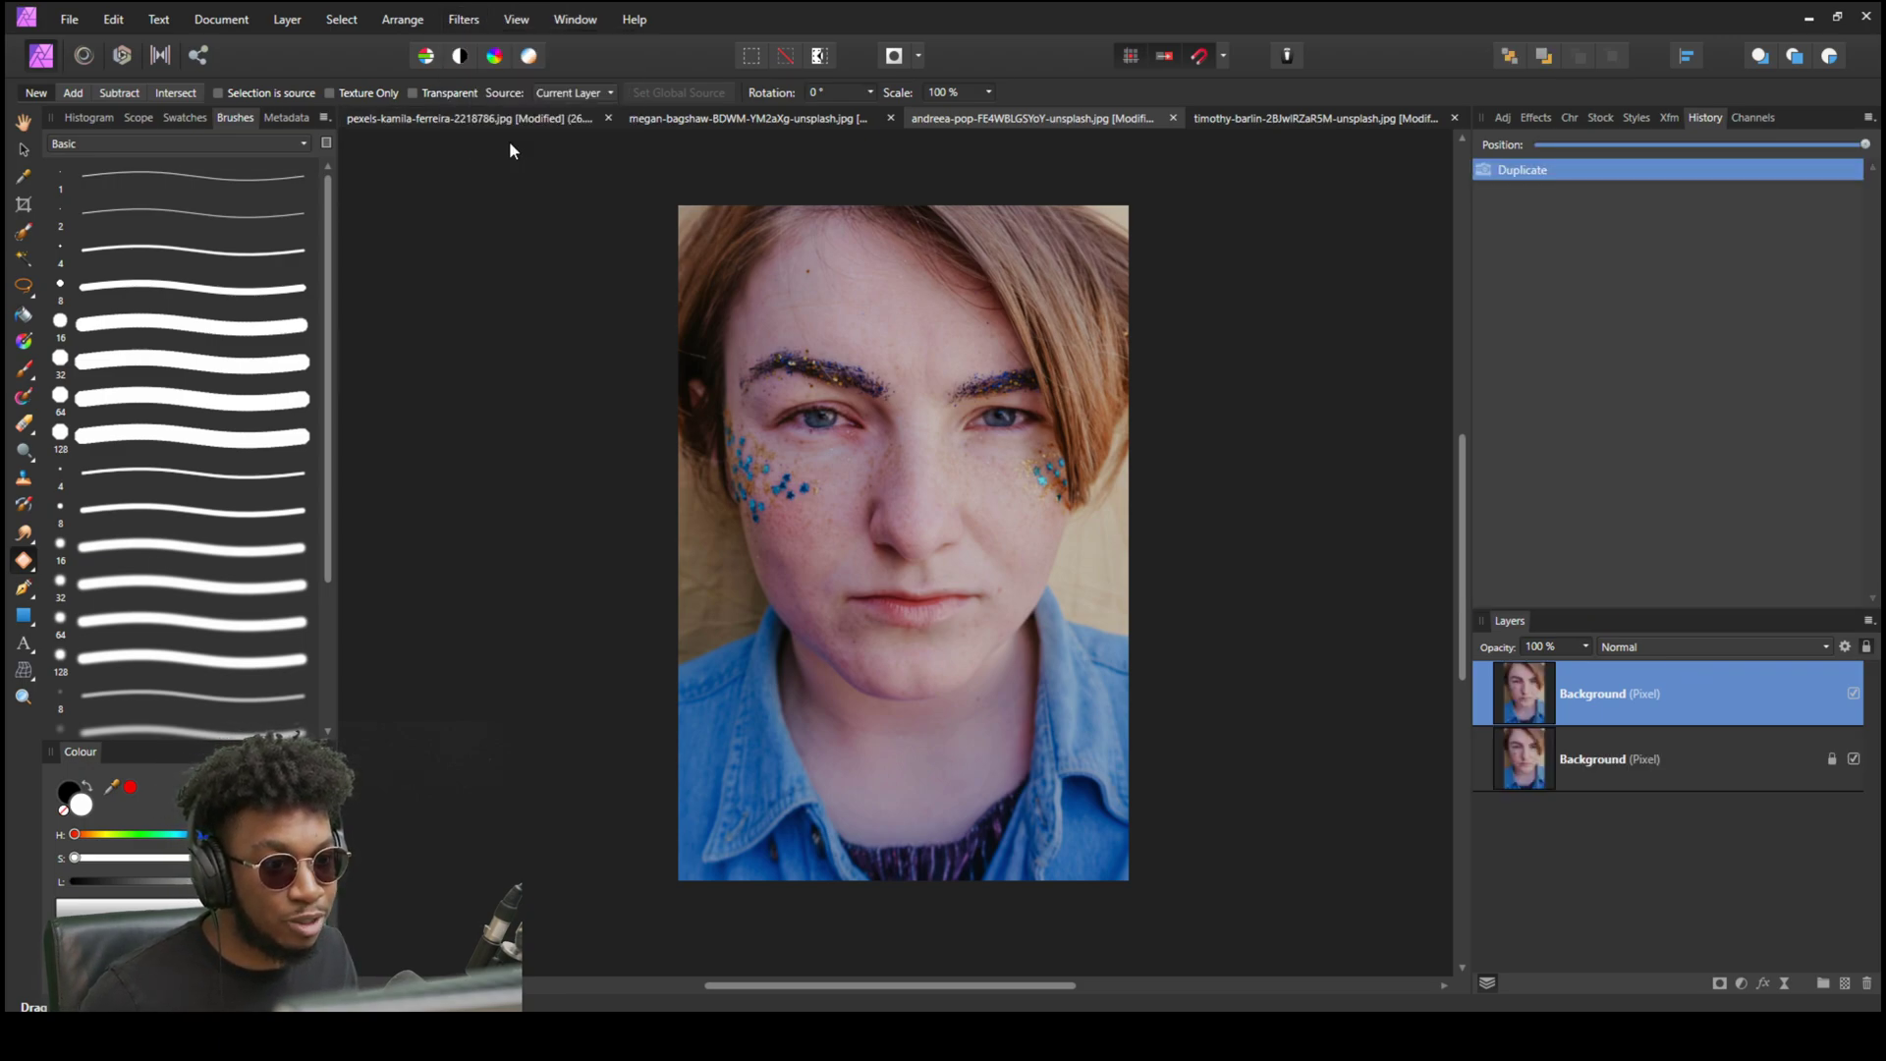
{"action": "left_click_drag", "start_coordinate": [895, 505], "coordinate": [910, 501]}
{"action": "left_click_drag", "start_coordinate": [1426, 509], "coordinate": [1495, 519]}
{"action": "left_click", "coordinate": [1719, 655]}
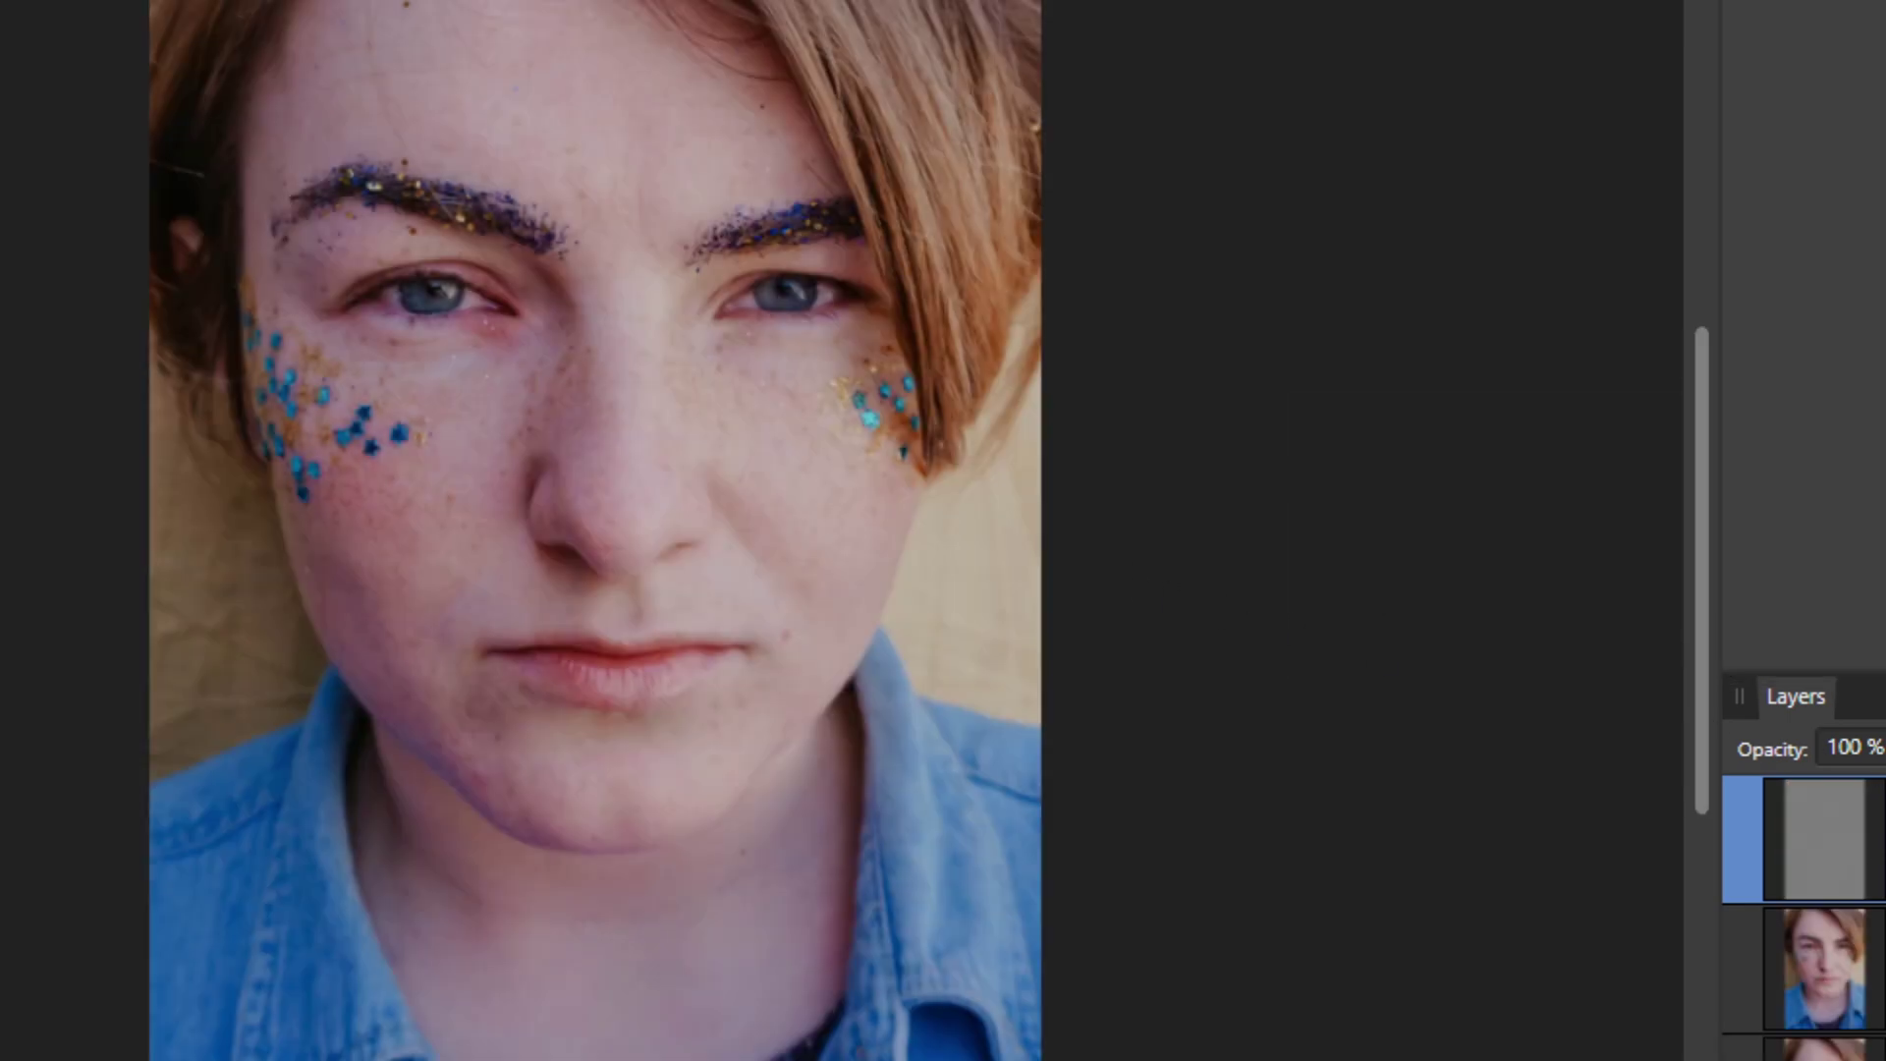
On the Low Frequency layer, patch the colour of the inner cheek cluster's star nearest the nose.
{"action": "left_click", "coordinate": [1852, 968]}
{"action": "scroll", "coordinate": [599, 564], "scroll_direction": "up", "scroll_amount": 6}
{"action": "left_click_drag", "start_coordinate": [599, 564], "coordinate": [1463, 830]}
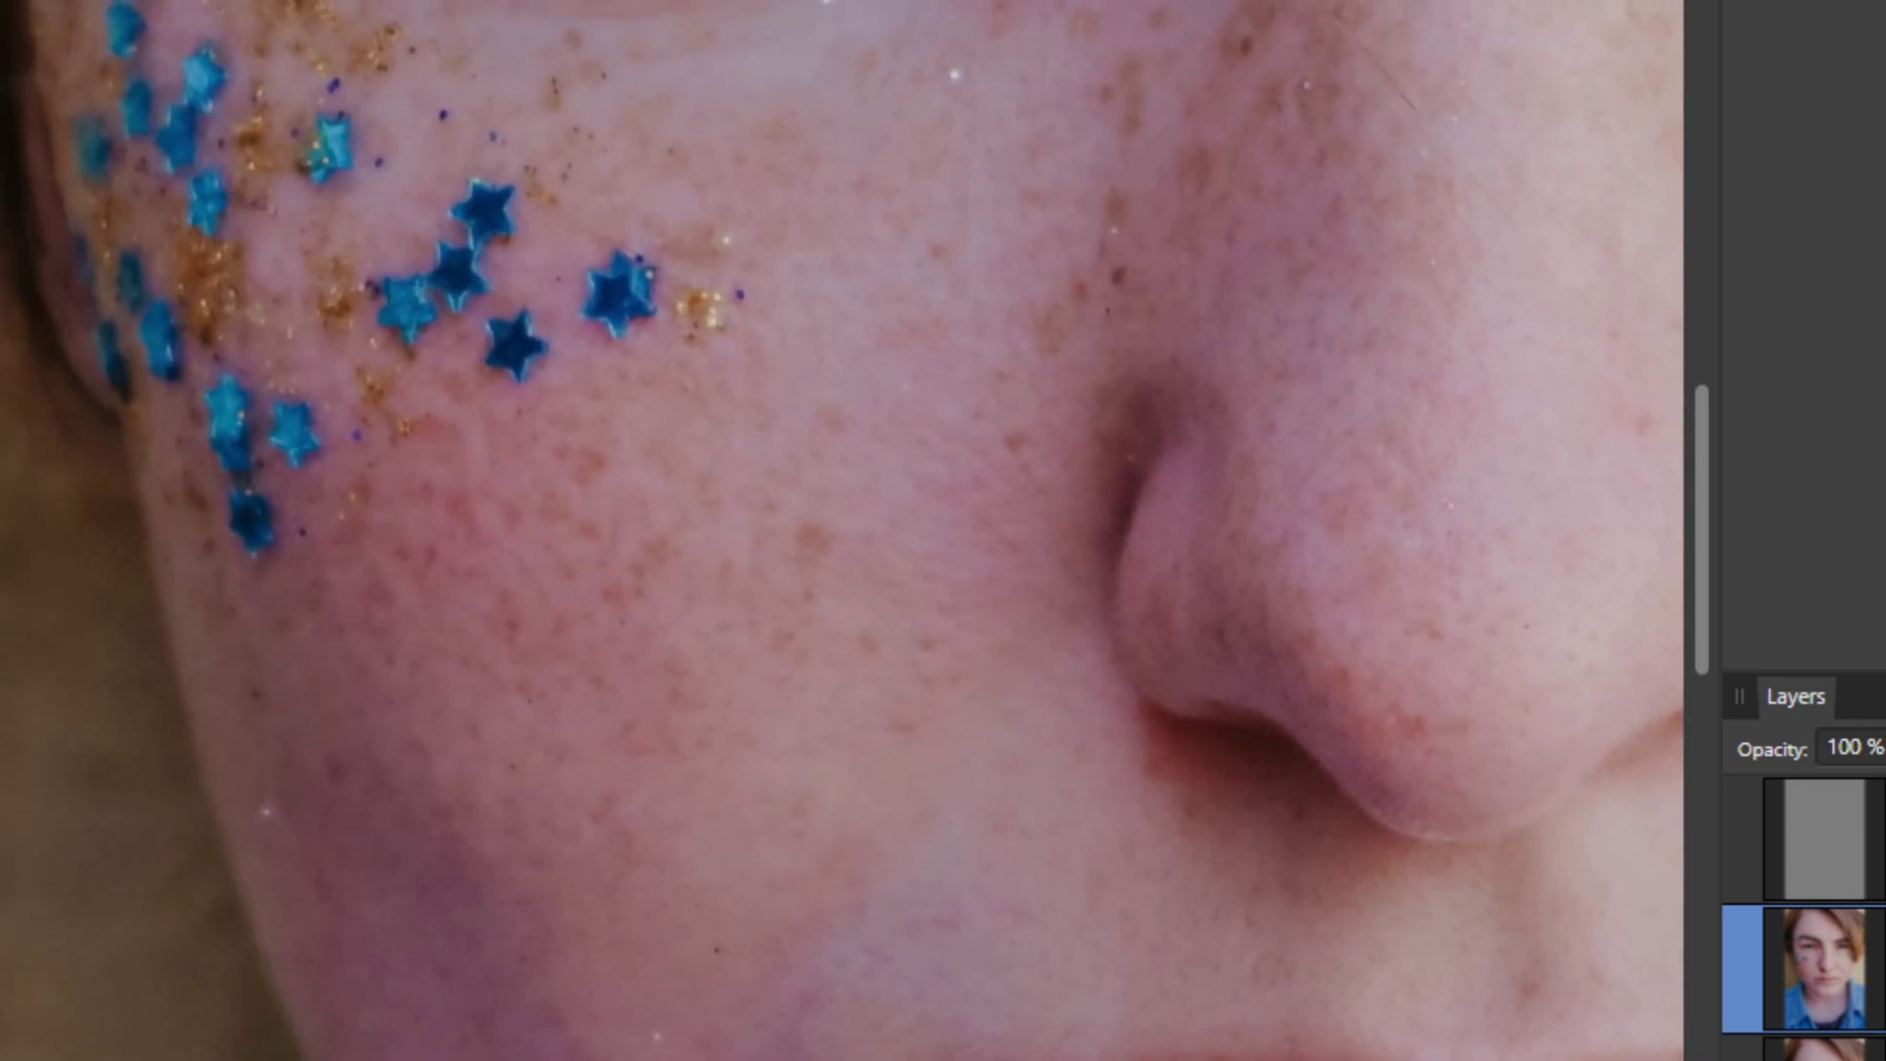
{"action": "mouse_move", "coordinate": [605, 233]}
{"action": "left_mouse_down"}
{"action": "mouse_move", "coordinate": [571, 287]}
{"action": "mouse_move", "coordinate": [649, 366]}
{"action": "mouse_move", "coordinate": [679, 260]}
{"action": "mouse_move", "coordinate": [592, 226]}
{"action": "left_mouse_up"}
{"action": "key", "text": "Delete"}
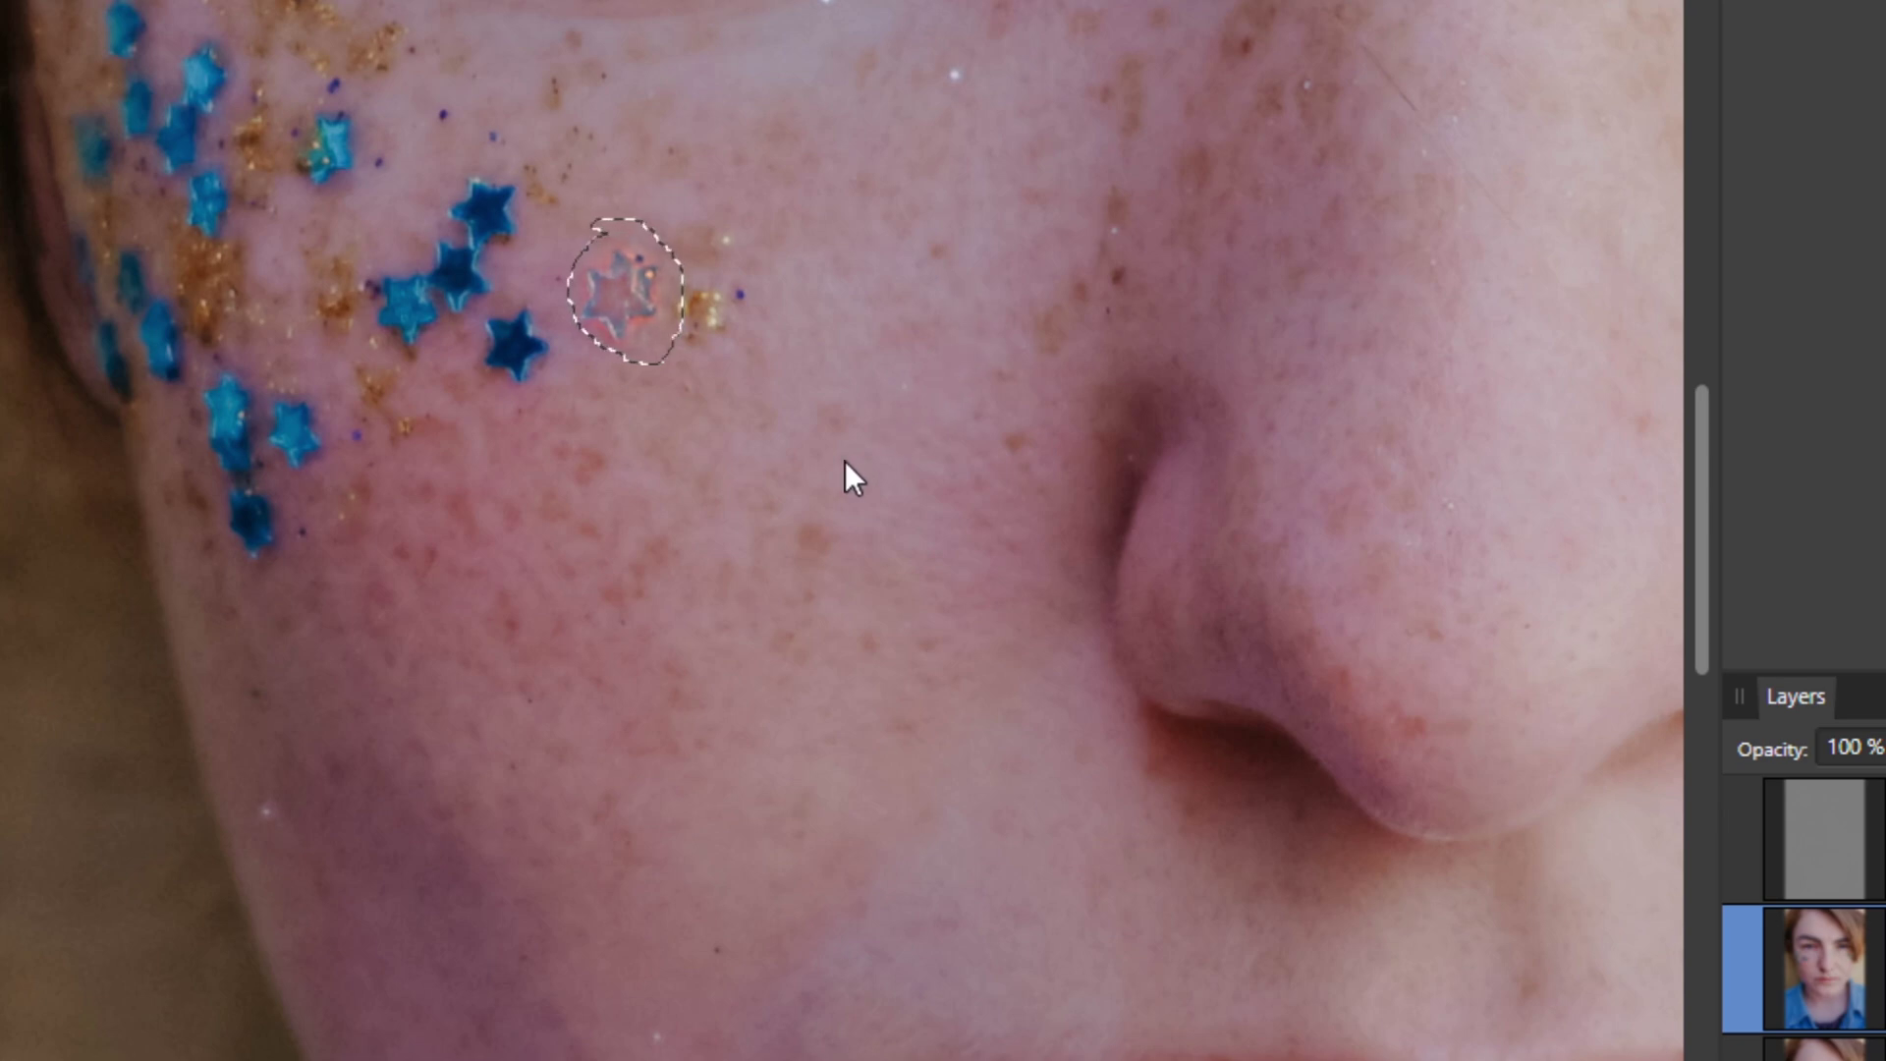
{"action": "key", "text": "ctrl+d"}
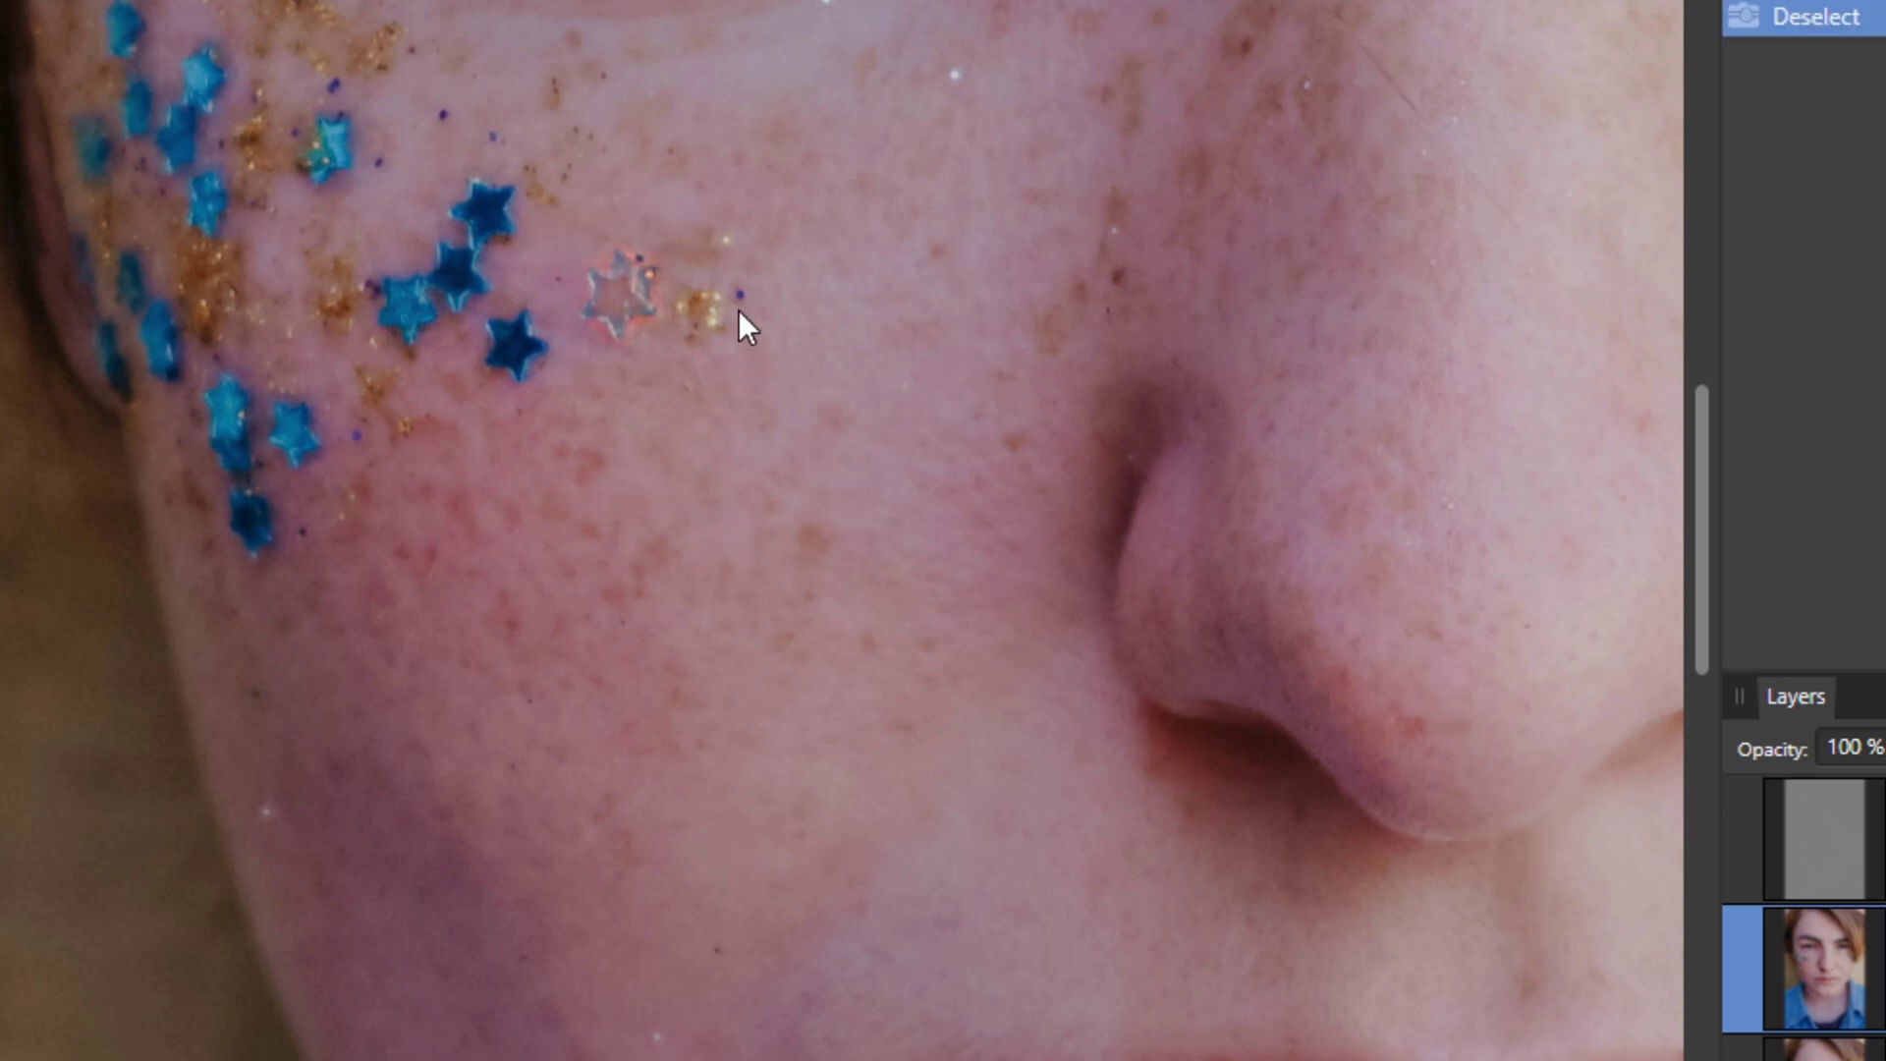
Patch the colour of the gold glitter nearest the nose and of the inner cluster's lower and upper stars.
{"action": "left_click", "coordinate": [560, 477]}
{"action": "key", "text": "ctrl+d"}
{"action": "mouse_move", "coordinate": [509, 291]}
{"action": "left_mouse_down"}
{"action": "mouse_move", "coordinate": [454, 349]}
{"action": "mouse_move", "coordinate": [515, 293]}
{"action": "mouse_move", "coordinate": [509, 514]}
{"action": "left_mouse_up"}
{"action": "key", "text": "ctrl+d"}
{"action": "mouse_move", "coordinate": [432, 120]}
{"action": "left_mouse_down"}
{"action": "mouse_move", "coordinate": [534, 233]}
{"action": "mouse_move", "coordinate": [460, 163]}
{"action": "mouse_move", "coordinate": [675, 145]}
{"action": "left_mouse_up"}
{"action": "key", "text": "ctrl+d"}
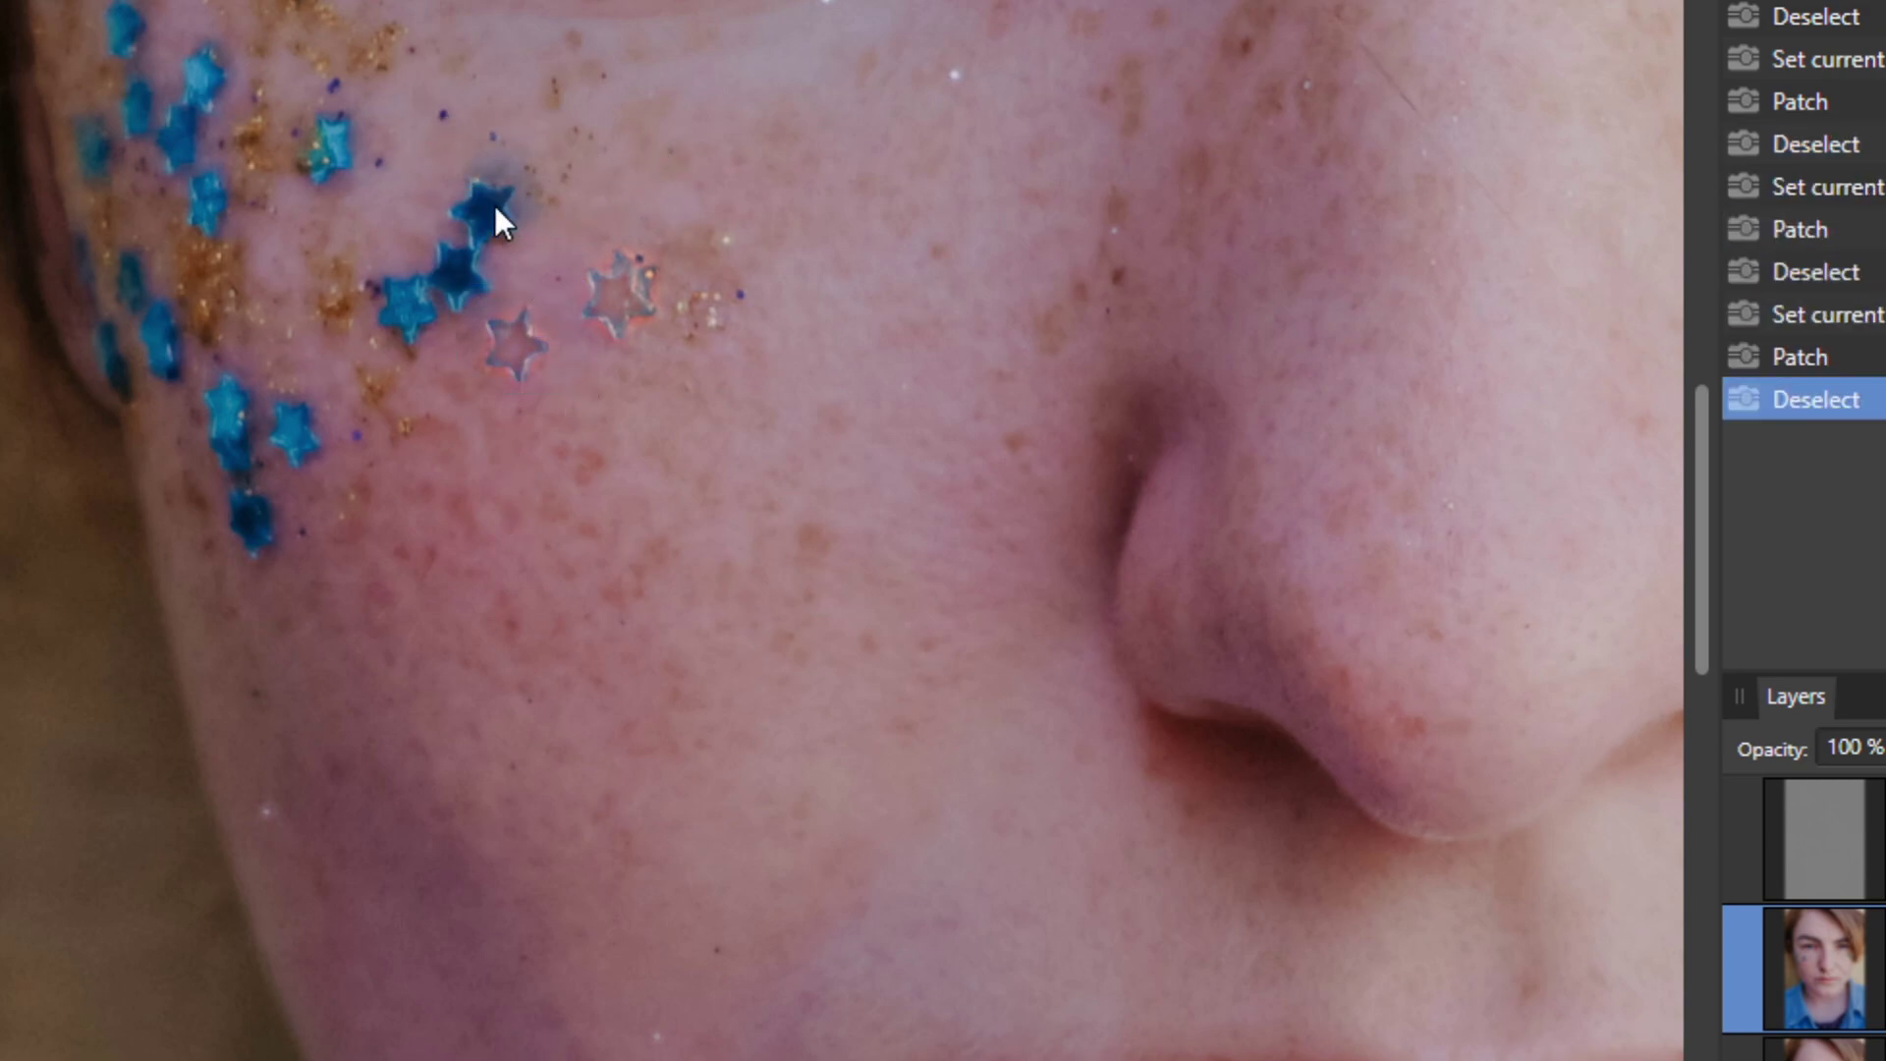
{"action": "mouse_move", "coordinate": [468, 234]}
{"action": "left_mouse_down"}
{"action": "mouse_move", "coordinate": [472, 134]}
{"action": "mouse_move", "coordinate": [721, 154]}
{"action": "left_mouse_up"}
{"action": "key", "text": "ctrl+d"}
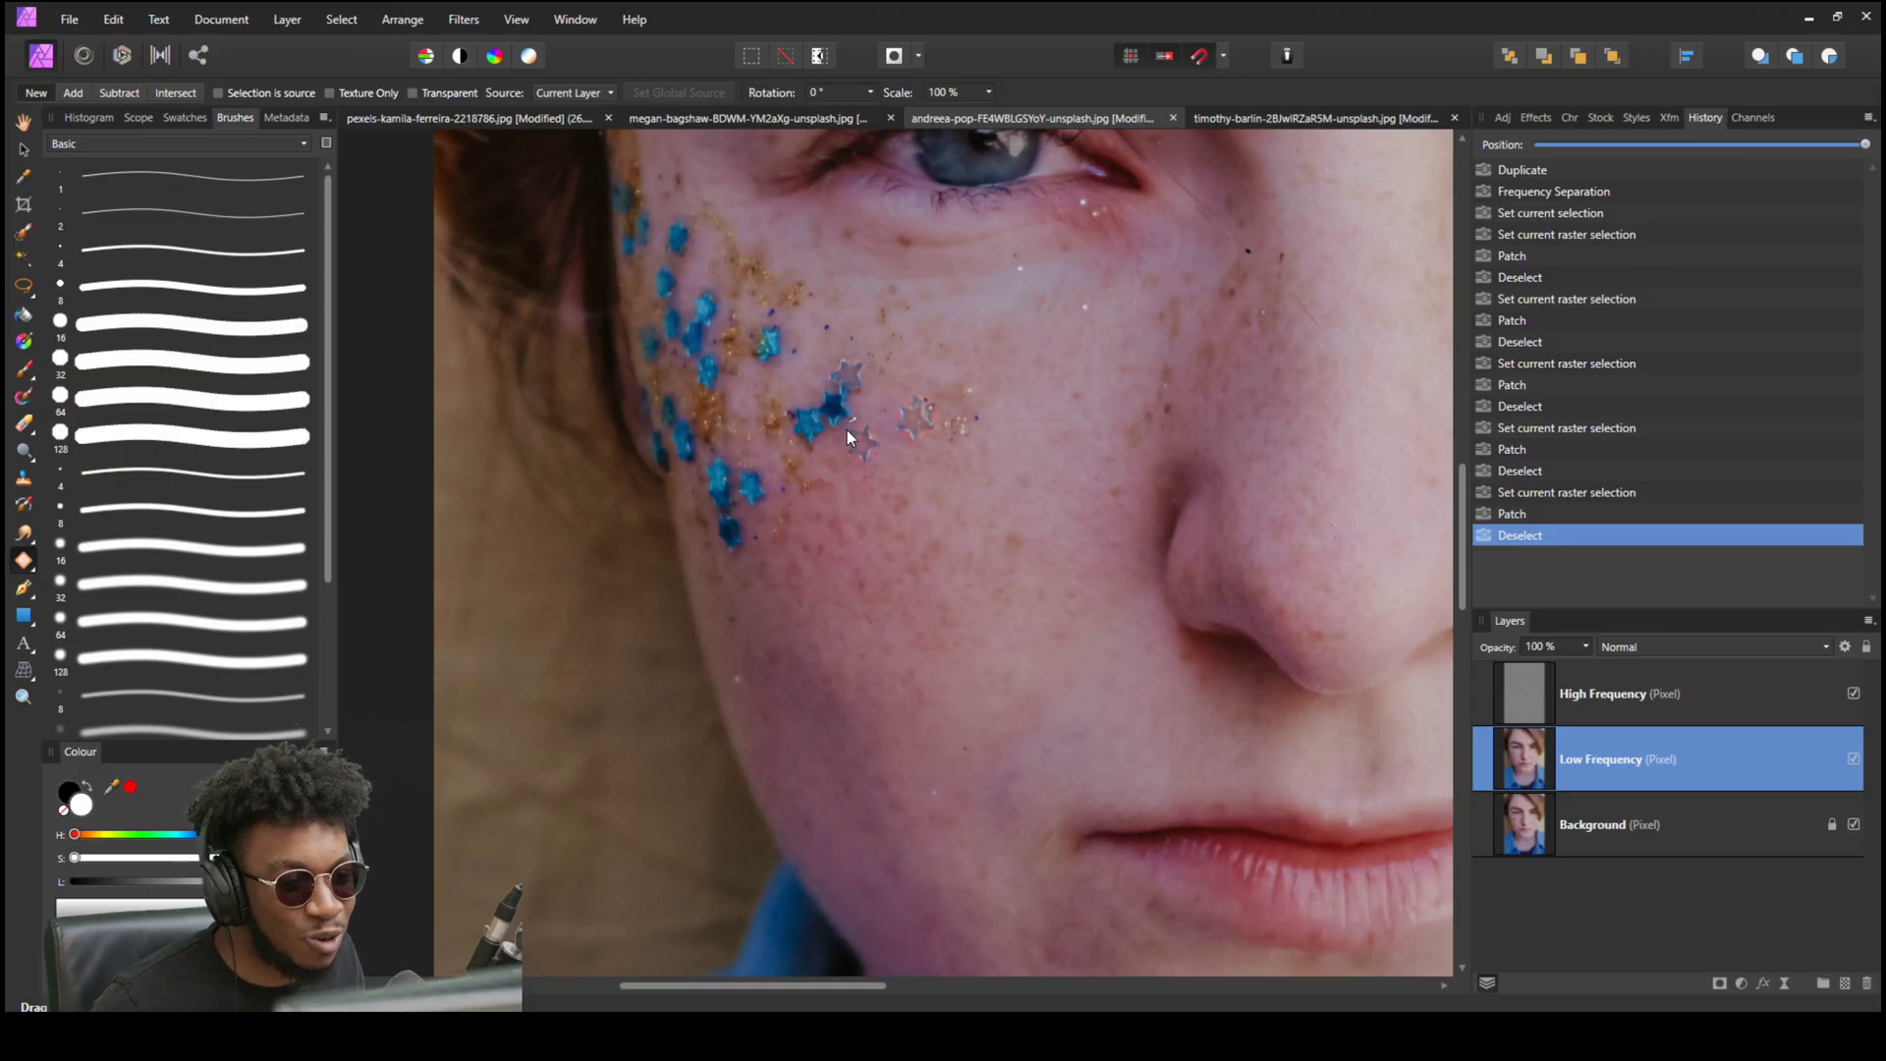
Patch the colour of the two remaining joined stars in the inner cheek cluster using clean skin around them.
{"action": "left_click_drag", "start_coordinate": [865, 416], "coordinate": [882, 511]}
{"action": "key", "text": "ctrl+d"}
{"action": "mouse_move", "coordinate": [917, 387]}
{"action": "left_mouse_down"}
{"action": "mouse_move", "coordinate": [894, 434]}
{"action": "mouse_move", "coordinate": [993, 386]}
{"action": "mouse_move", "coordinate": [1020, 401]}
{"action": "mouse_move", "coordinate": [982, 426]}
{"action": "mouse_move", "coordinate": [948, 407]}
{"action": "mouse_move", "coordinate": [846, 434]}
{"action": "mouse_move", "coordinate": [888, 458]}
{"action": "mouse_move", "coordinate": [851, 428]}
{"action": "left_mouse_up"}
{"action": "key", "text": "ctrl+d"}
{"action": "key", "text": "ctrl+d"}
{"action": "left_click", "coordinate": [863, 348]}
{"action": "key", "text": "ctrl+d"}
{"action": "mouse_move", "coordinate": [859, 346]}
{"action": "left_mouse_down"}
{"action": "mouse_move", "coordinate": [835, 361]}
{"action": "mouse_move", "coordinate": [852, 347]}
{"action": "mouse_move", "coordinate": [822, 445]}
{"action": "mouse_move", "coordinate": [792, 432]}
{"action": "mouse_move", "coordinate": [794, 401]}
{"action": "mouse_move", "coordinate": [766, 408]}
{"action": "mouse_move", "coordinate": [815, 384]}
{"action": "mouse_move", "coordinate": [829, 527]}
{"action": "left_mouse_up"}
{"action": "left_click", "coordinate": [982, 367]}
{"action": "left_click", "coordinate": [780, 416]}
{"action": "left_click", "coordinate": [821, 422]}
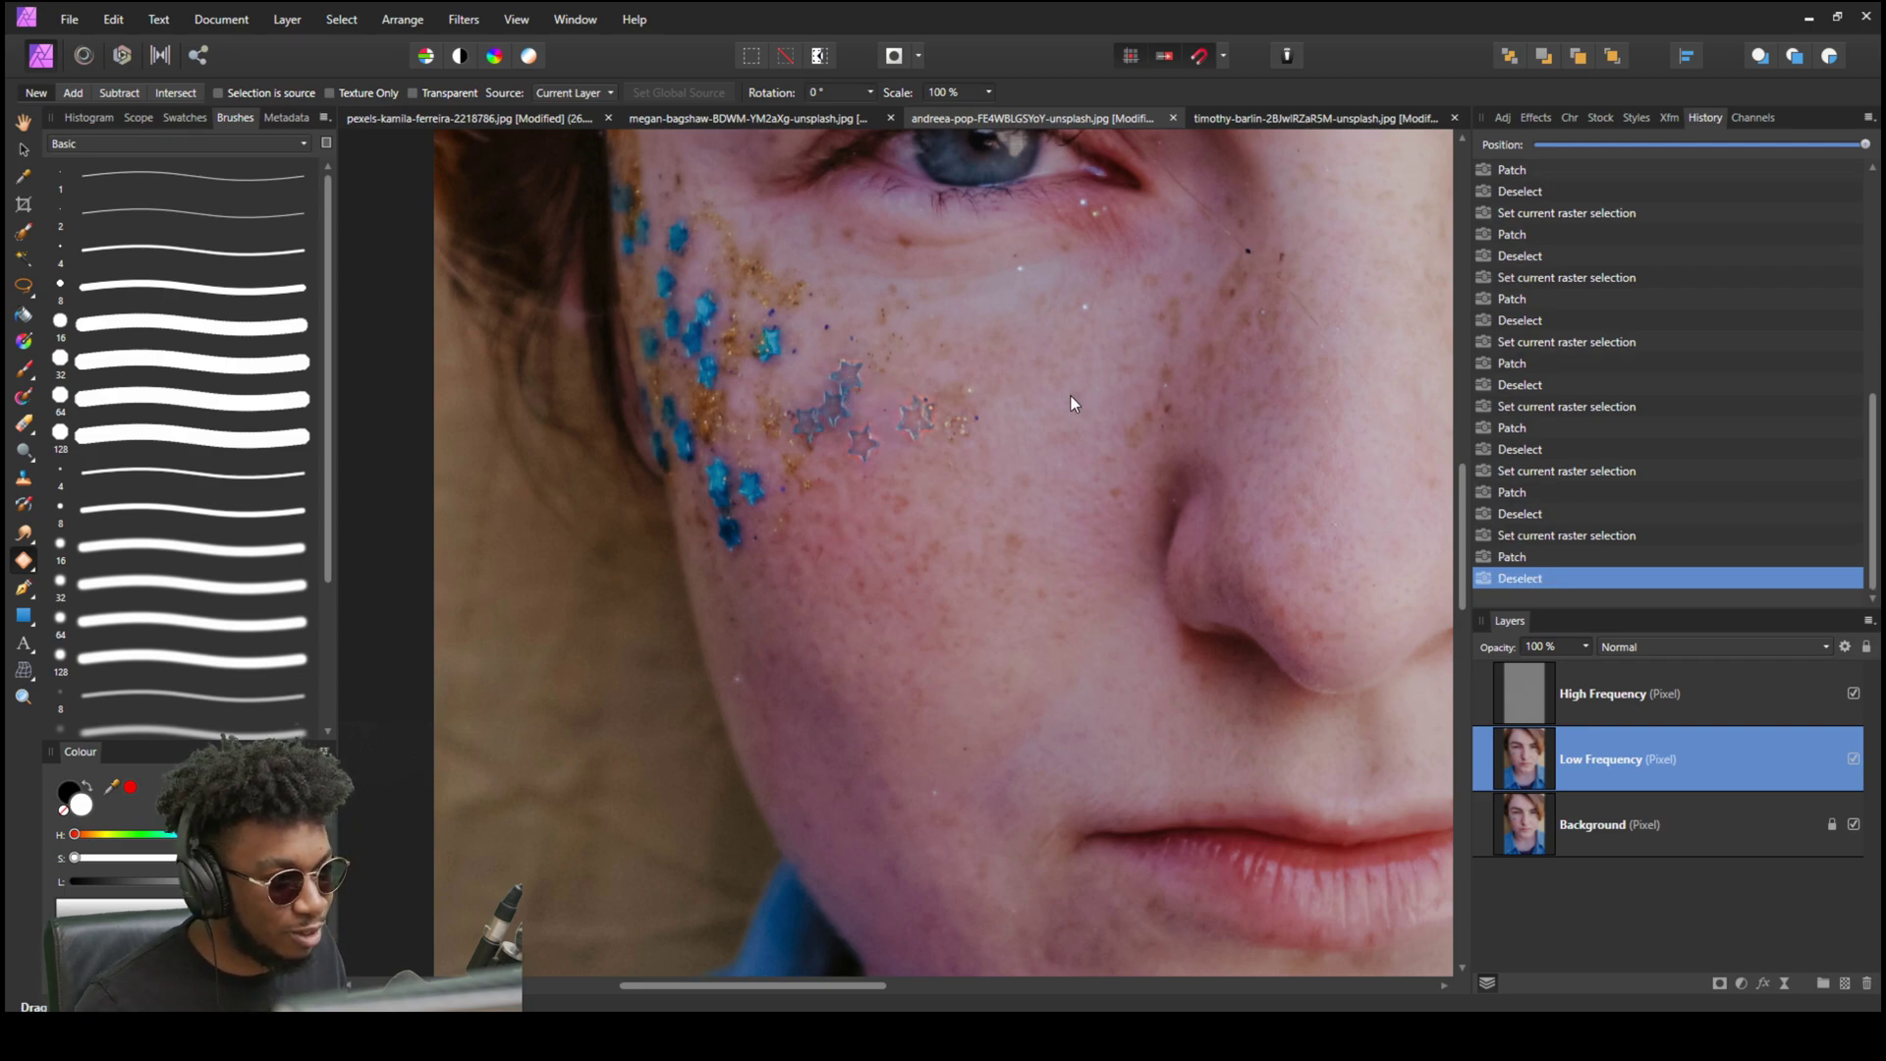
On the High Frequency layer, patch away the outlines of the star nearest the nose and the inner cluster's lower star.
{"action": "left_click", "coordinate": [1627, 669]}
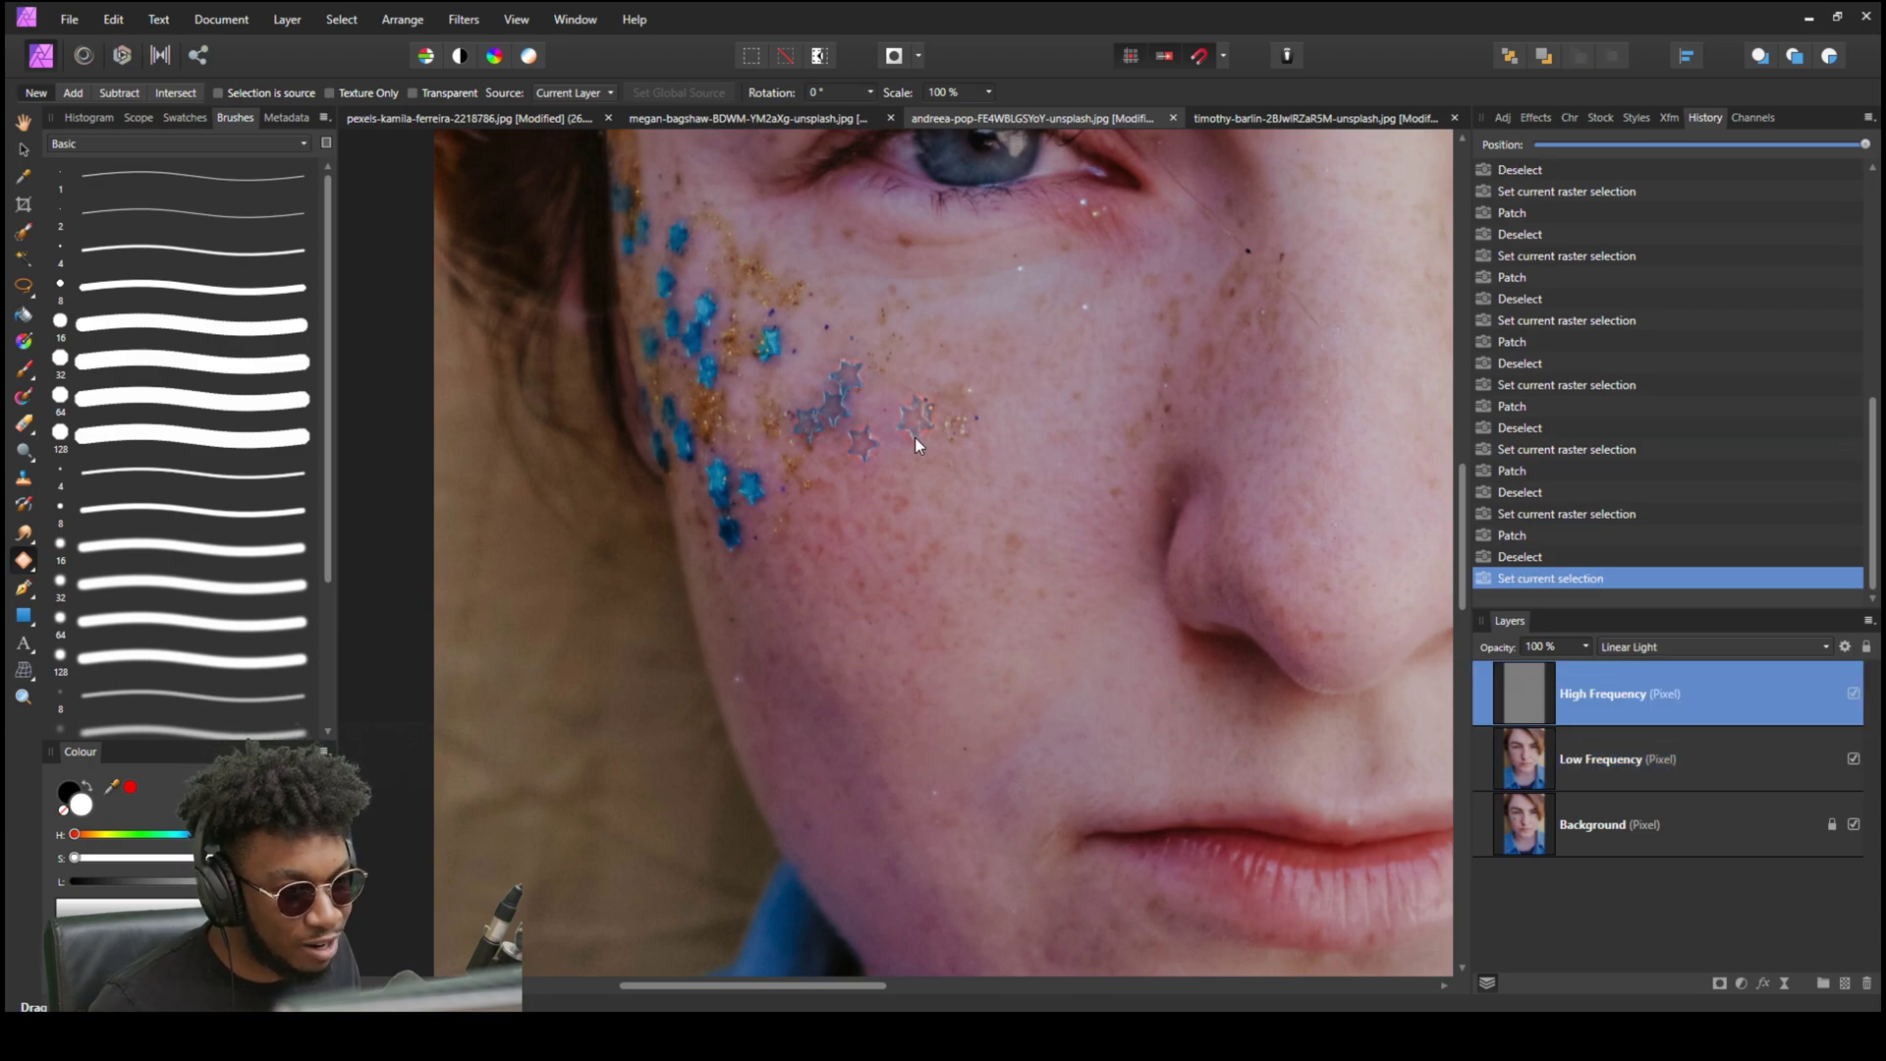
{"action": "left_click_drag", "start_coordinate": [914, 385], "coordinate": [907, 390]}
{"action": "left_click_drag", "start_coordinate": [914, 413], "coordinate": [923, 499]}
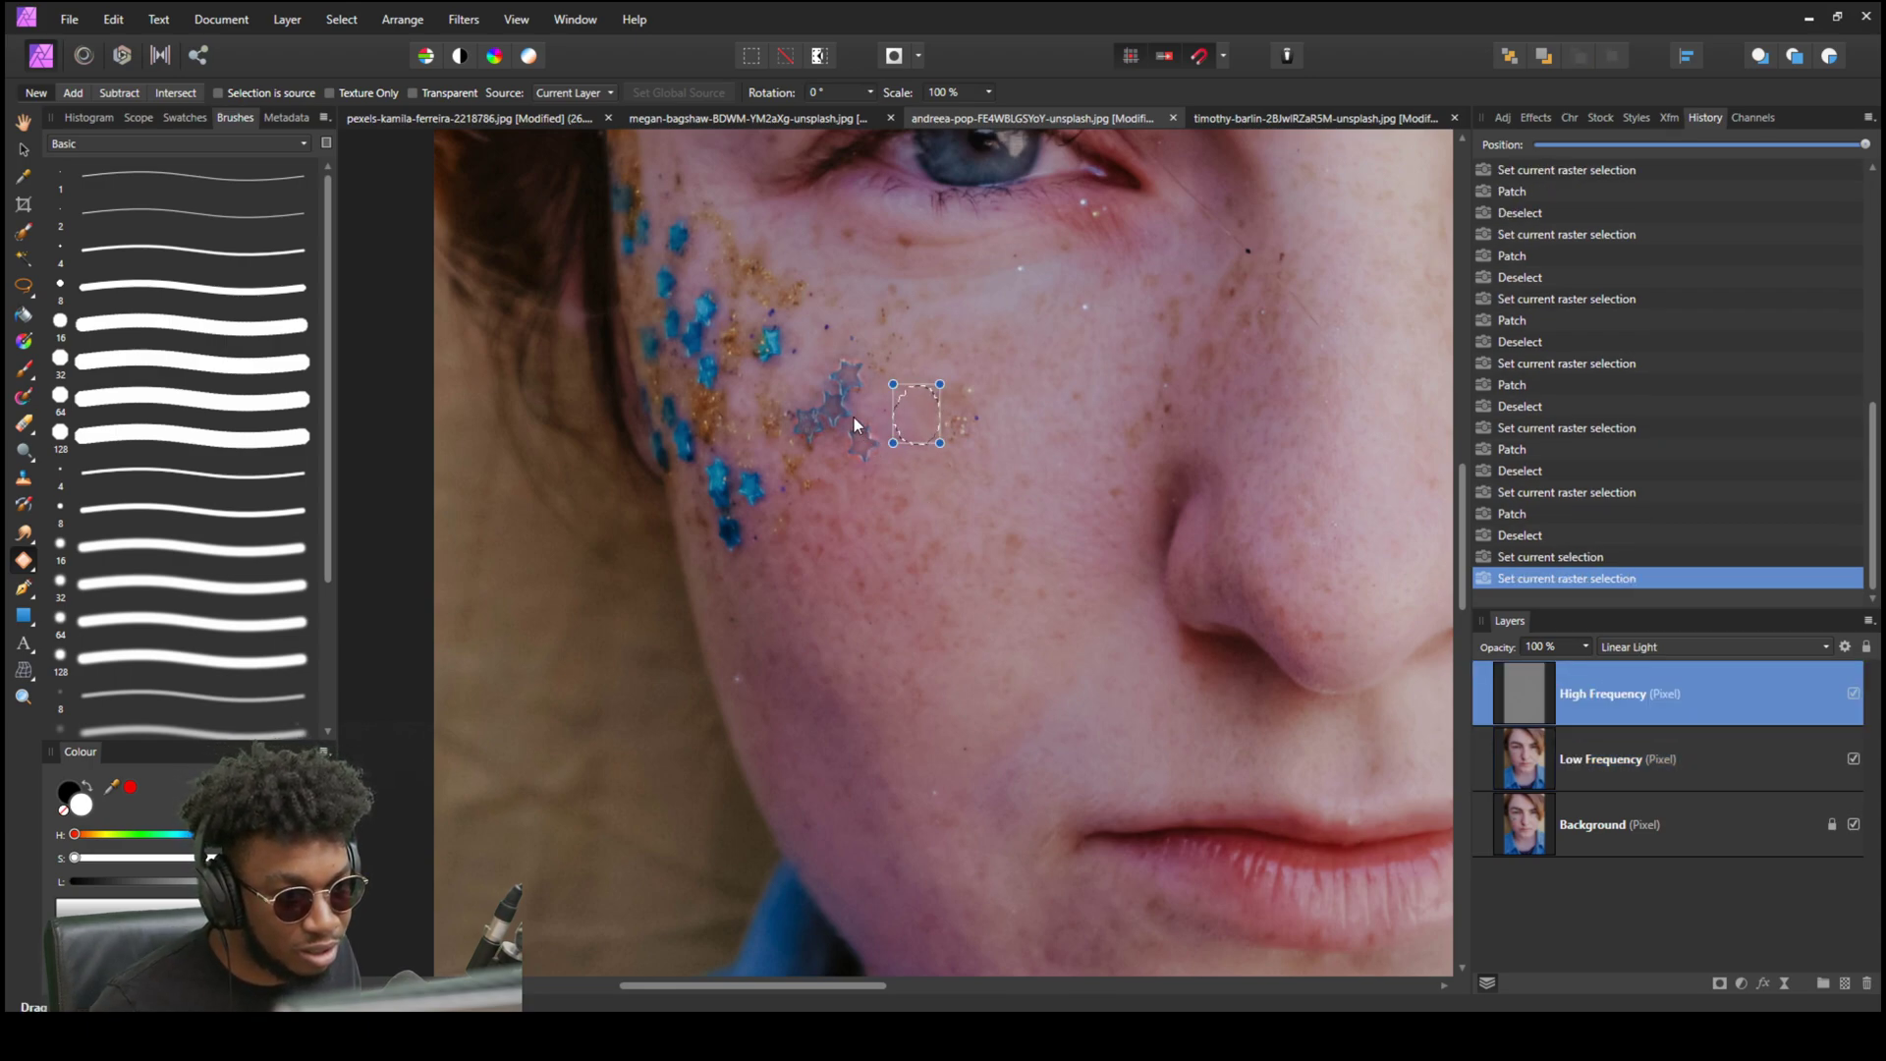
{"action": "key", "text": "ctrl+d"}
{"action": "left_click_drag", "start_coordinate": [869, 417], "coordinate": [868, 419]}
{"action": "left_click_drag", "start_coordinate": [868, 432], "coordinate": [876, 509]}
{"action": "key", "text": "ctrl+d"}
Patch away the outlines of the inner cluster's upper star and the joined stars below it.
{"action": "left_click_drag", "start_coordinate": [851, 348], "coordinate": [846, 350]}
{"action": "mouse_move", "coordinate": [849, 372]}
{"action": "left_mouse_down"}
{"action": "mouse_move", "coordinate": [923, 387]}
{"action": "mouse_move", "coordinate": [933, 408]}
{"action": "mouse_move", "coordinate": [828, 374]}
{"action": "mouse_move", "coordinate": [851, 502]}
{"action": "left_mouse_up"}
{"action": "key", "text": "ctrl+d"}
{"action": "key", "text": "ctrl+d"}
{"action": "mouse_move", "coordinate": [788, 398]}
{"action": "left_mouse_down"}
{"action": "mouse_move", "coordinate": [803, 449]}
{"action": "mouse_move", "coordinate": [829, 412]}
{"action": "mouse_move", "coordinate": [807, 444]}
{"action": "left_mouse_up"}
{"action": "left_click_drag", "start_coordinate": [845, 528], "coordinate": [858, 540]}
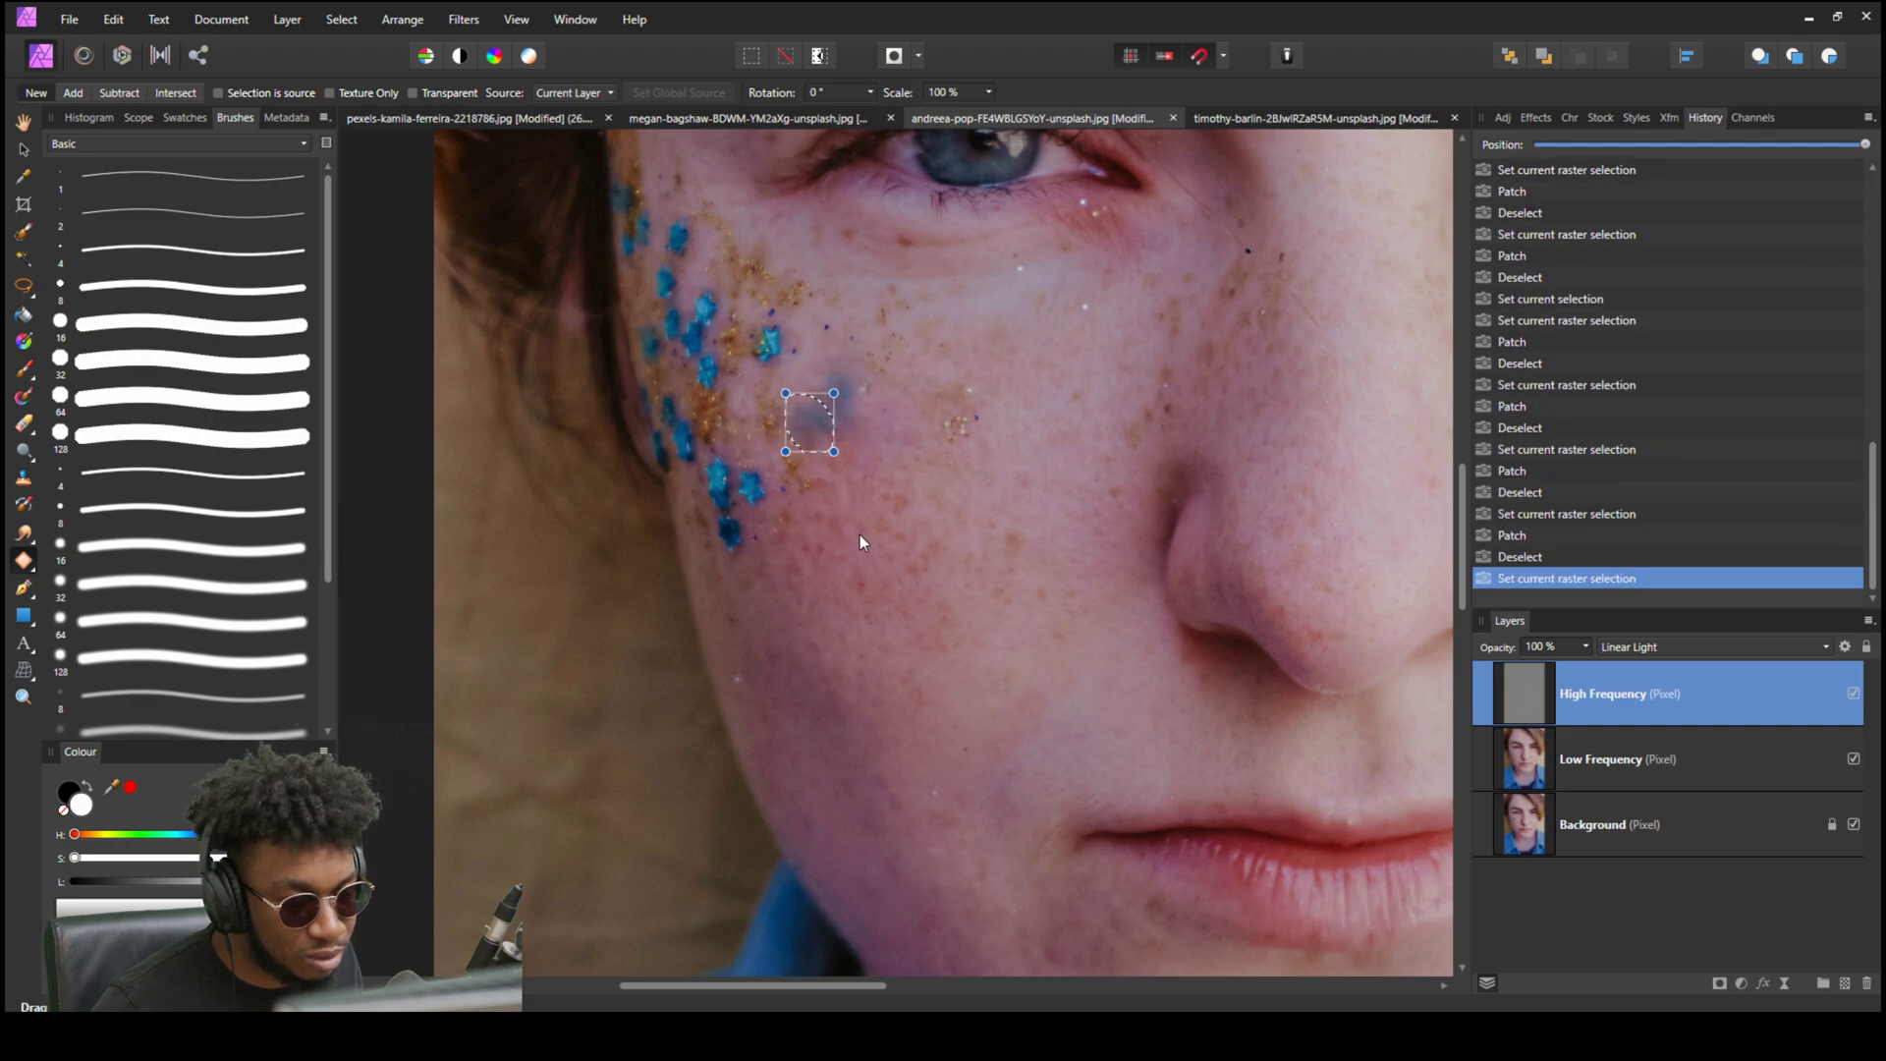
{"action": "key", "text": "ctrl+d"}
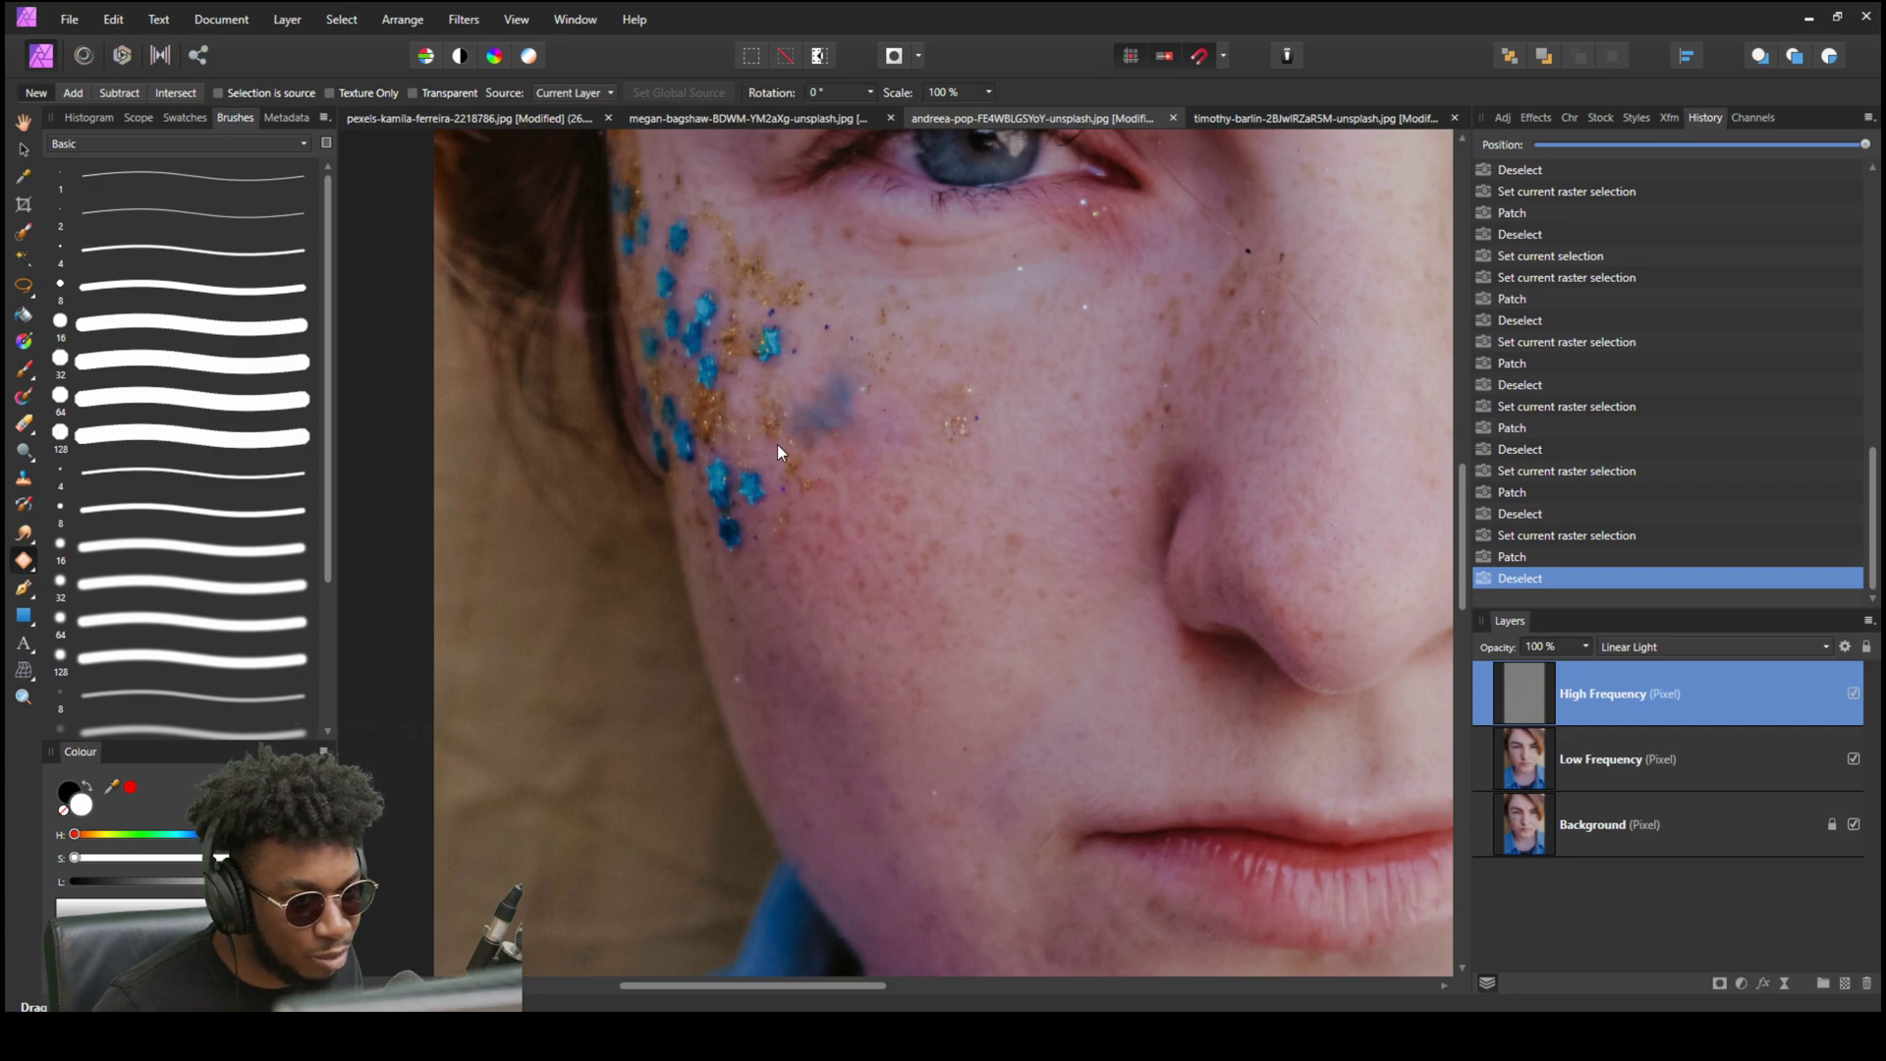
Patch the texture of the gold glitter around the inner cluster and of the star at the cheek's lower edge.
{"action": "mouse_move", "coordinate": [809, 473]}
{"action": "left_mouse_down"}
{"action": "mouse_move", "coordinate": [779, 442]}
{"action": "mouse_move", "coordinate": [810, 473]}
{"action": "mouse_move", "coordinate": [838, 455]}
{"action": "mouse_move", "coordinate": [880, 531]}
{"action": "left_mouse_up"}
{"action": "left_click", "coordinate": [859, 492]}
{"action": "key", "text": "ctrl+d"}
{"action": "left_click_drag", "start_coordinate": [945, 411], "coordinate": [981, 420]}
{"action": "key", "text": "ctrl+d"}
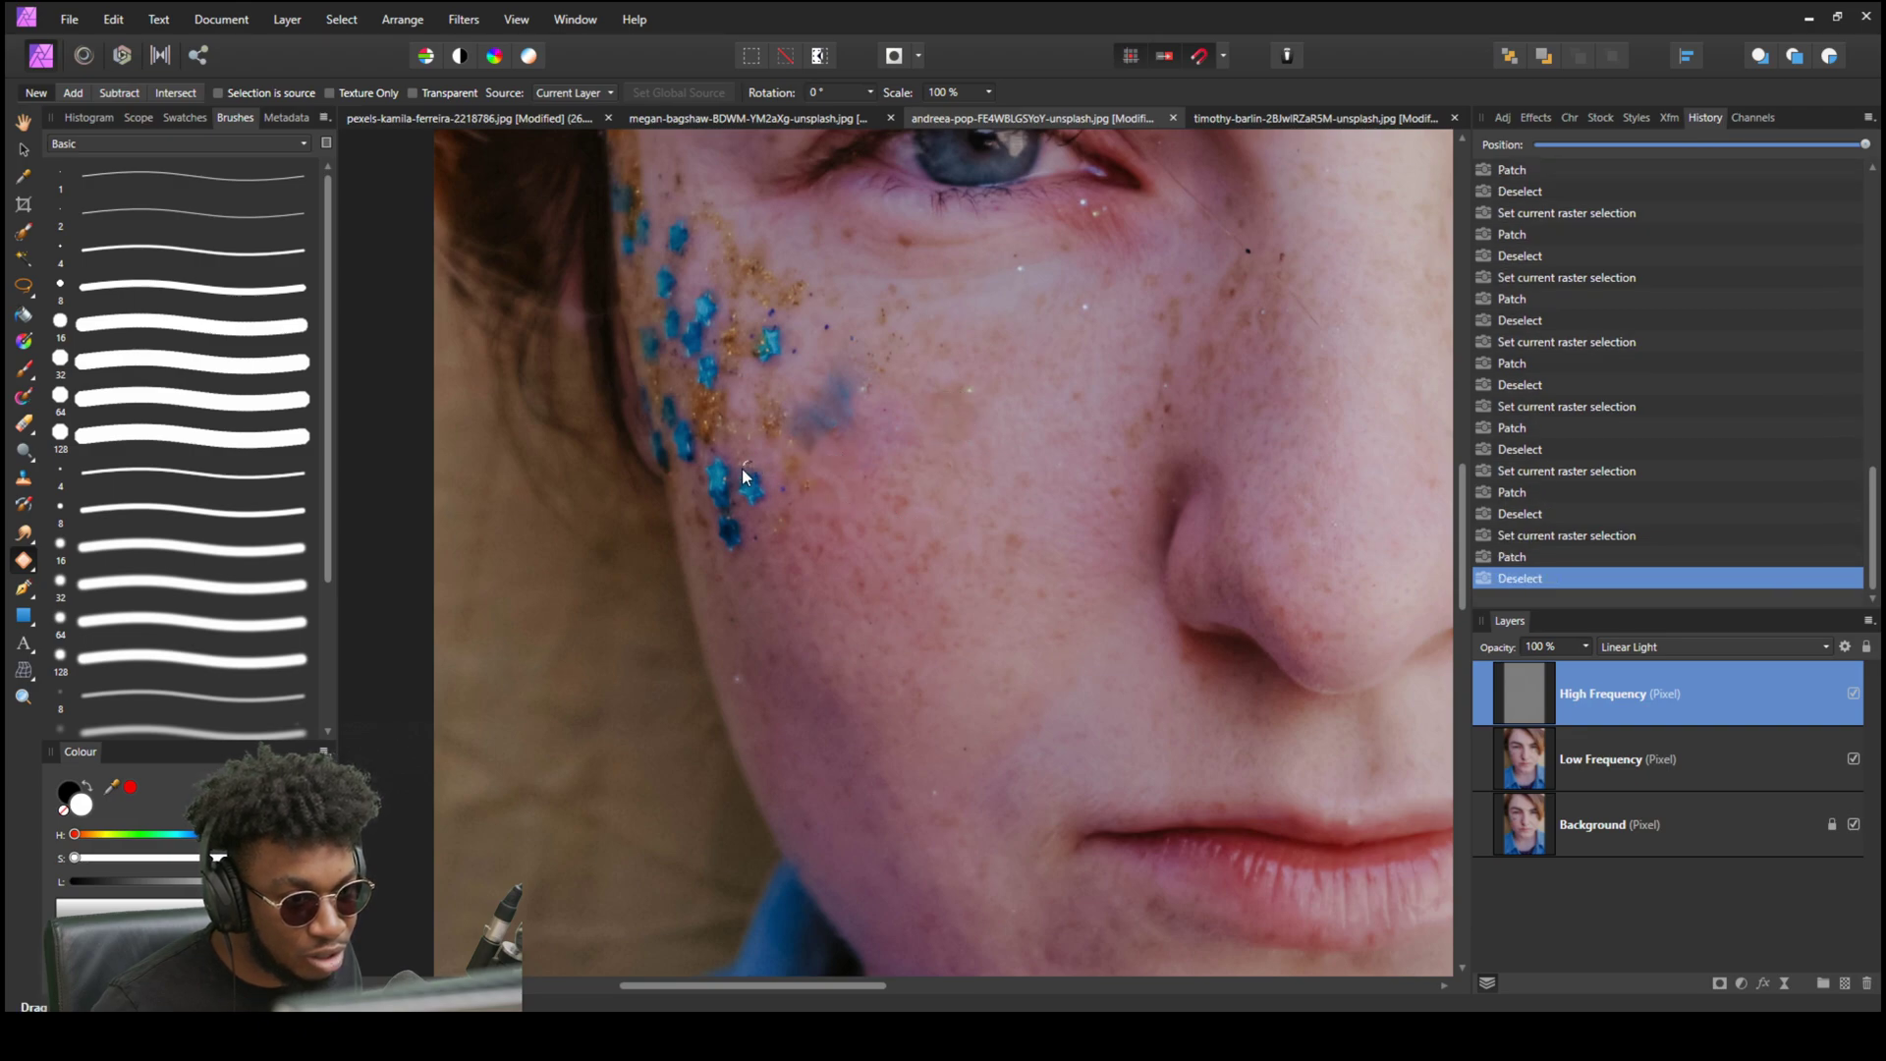
{"action": "left_click_drag", "start_coordinate": [772, 493], "coordinate": [755, 457]}
{"action": "left_click", "coordinate": [788, 569]}
{"action": "key", "text": "ctrl+d"}
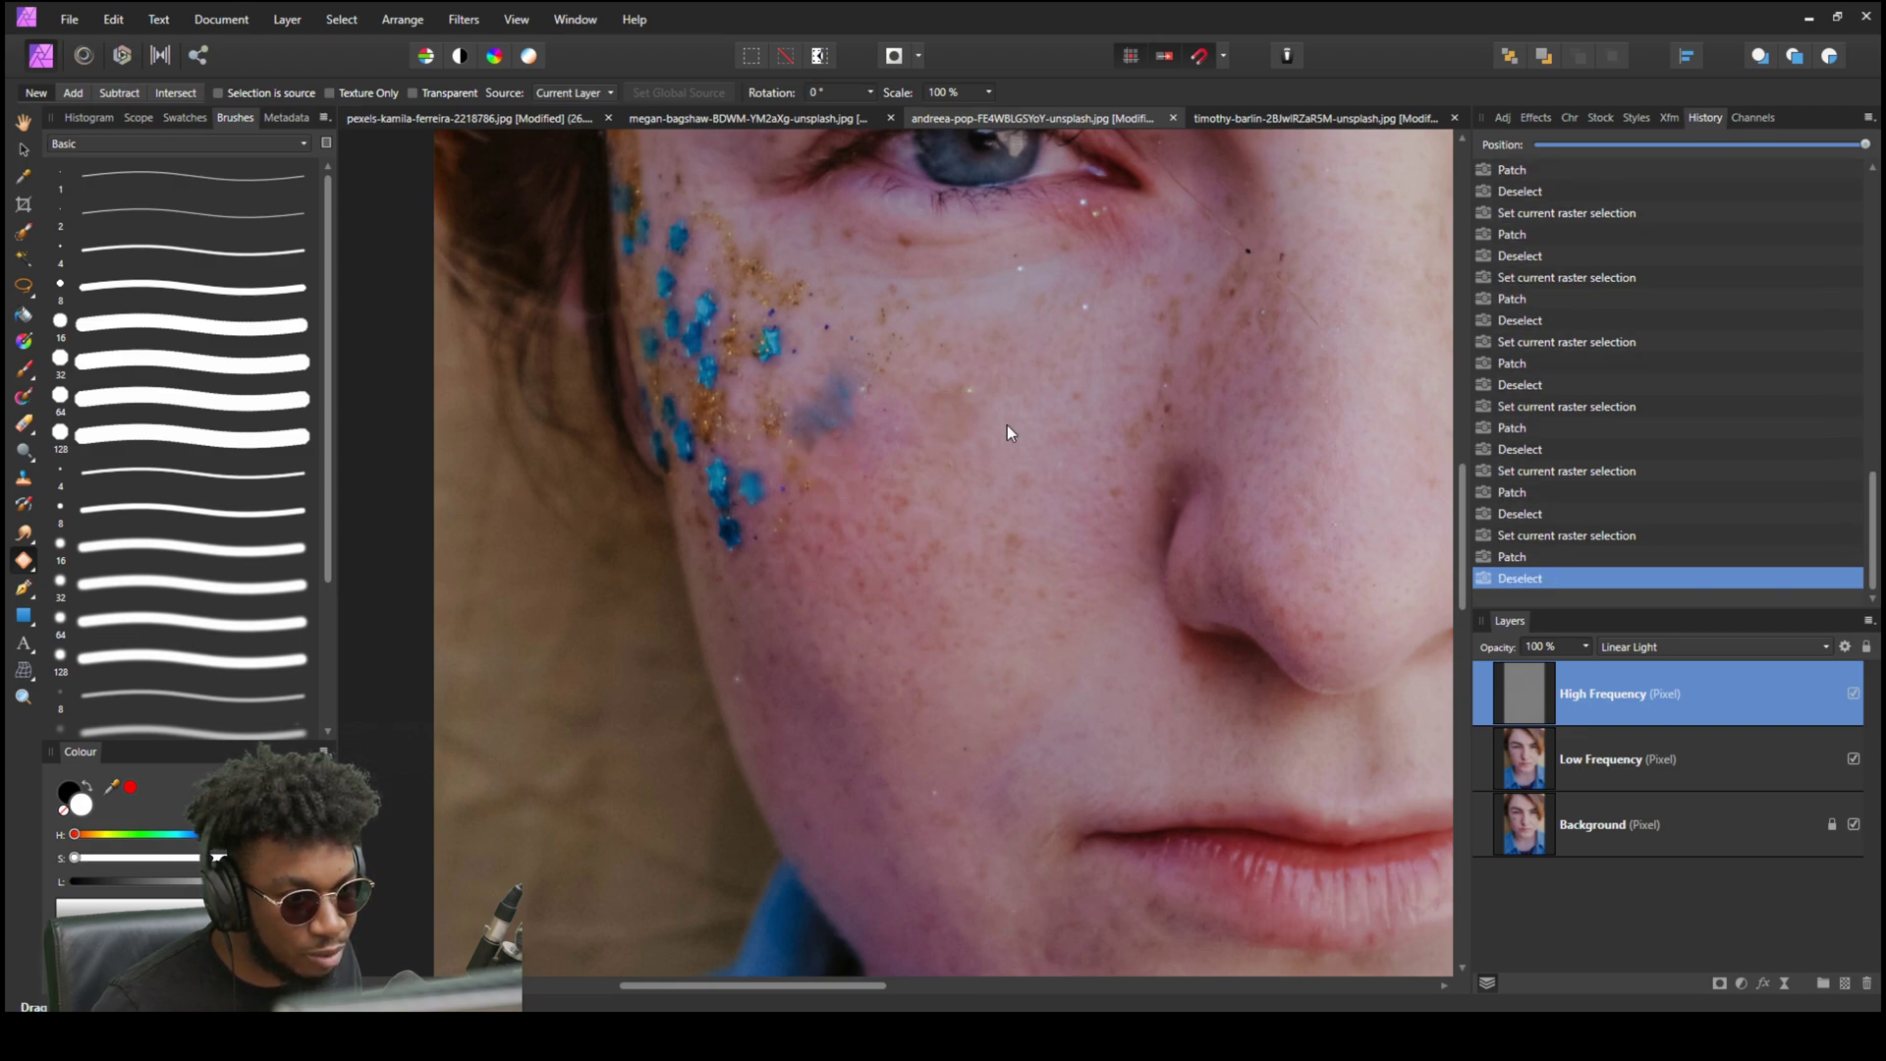
On the Low Frequency layer, patch the outer part of the bluish tint left by the inner stars.
{"action": "left_click", "coordinate": [1585, 751]}
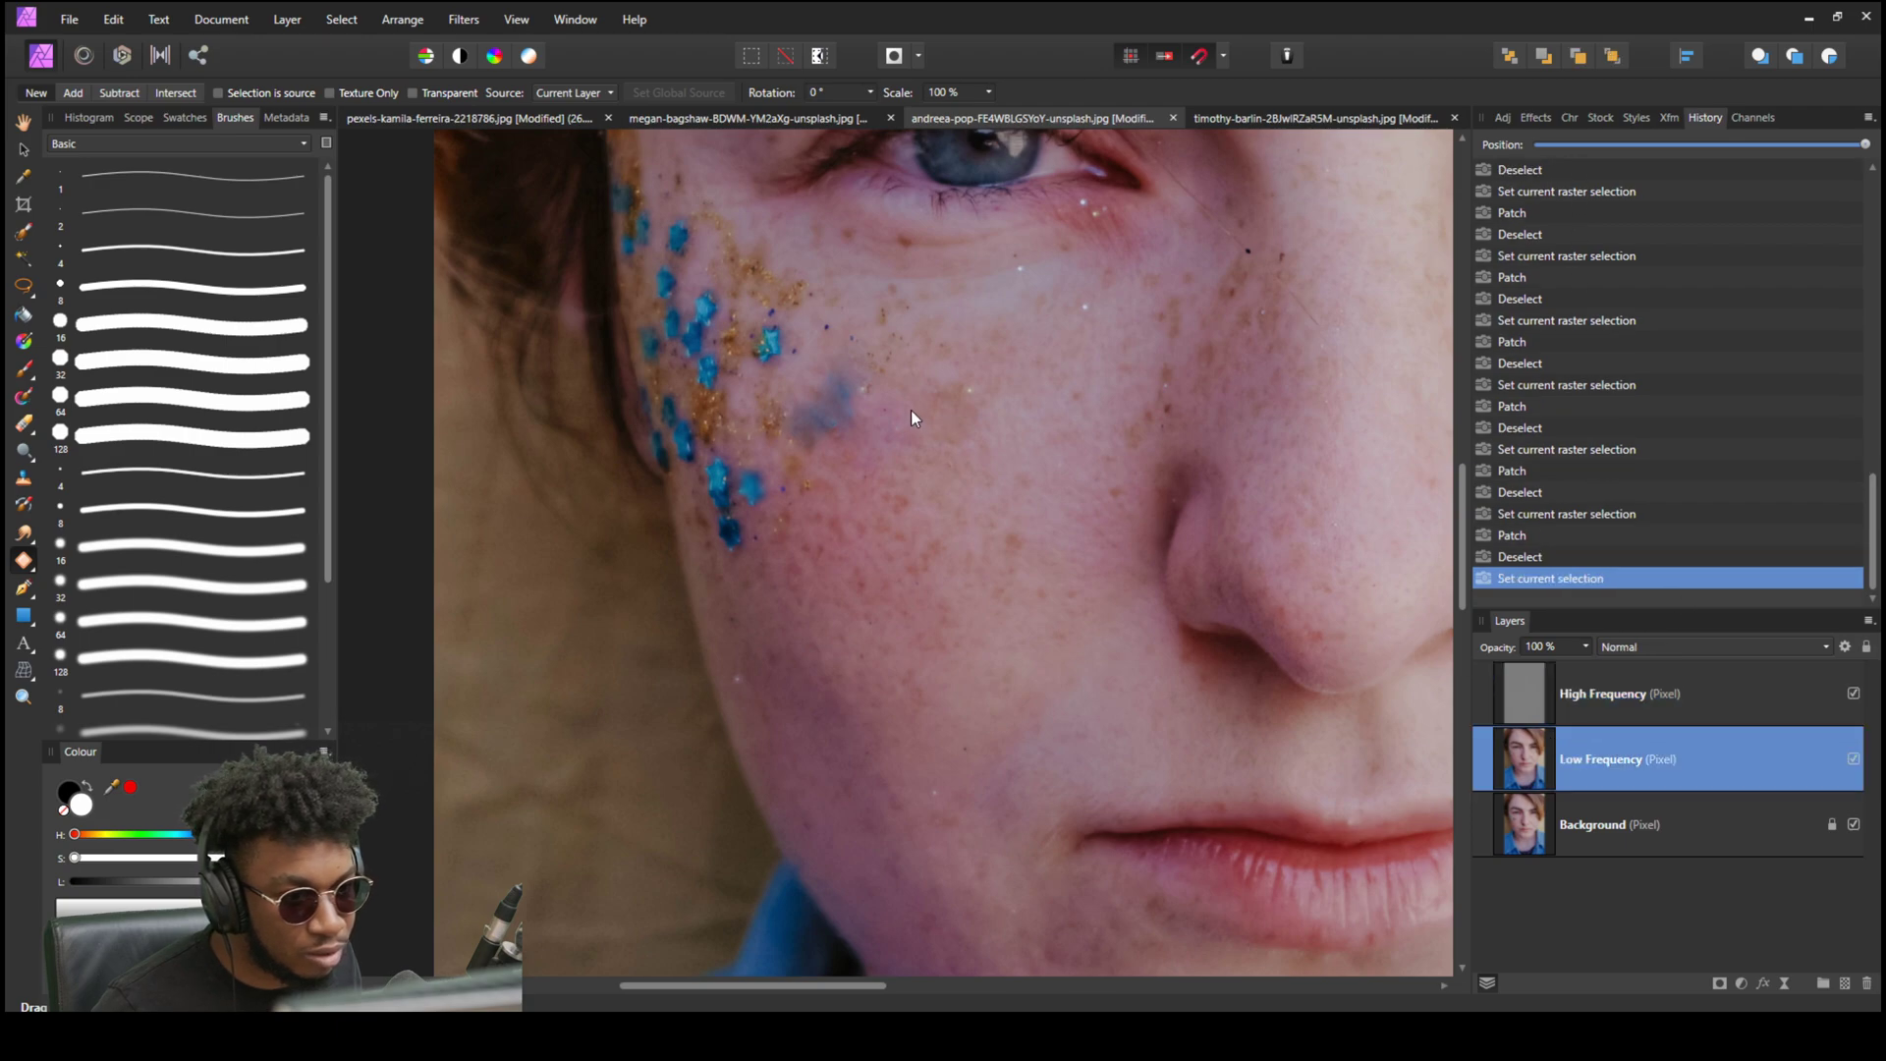
{"action": "mouse_move", "coordinate": [869, 411]}
{"action": "left_mouse_down"}
{"action": "mouse_move", "coordinate": [831, 362]}
{"action": "mouse_move", "coordinate": [799, 550]}
{"action": "left_mouse_up"}
{"action": "left_click", "coordinate": [888, 504]}
{"action": "key", "text": "ctrl+d"}
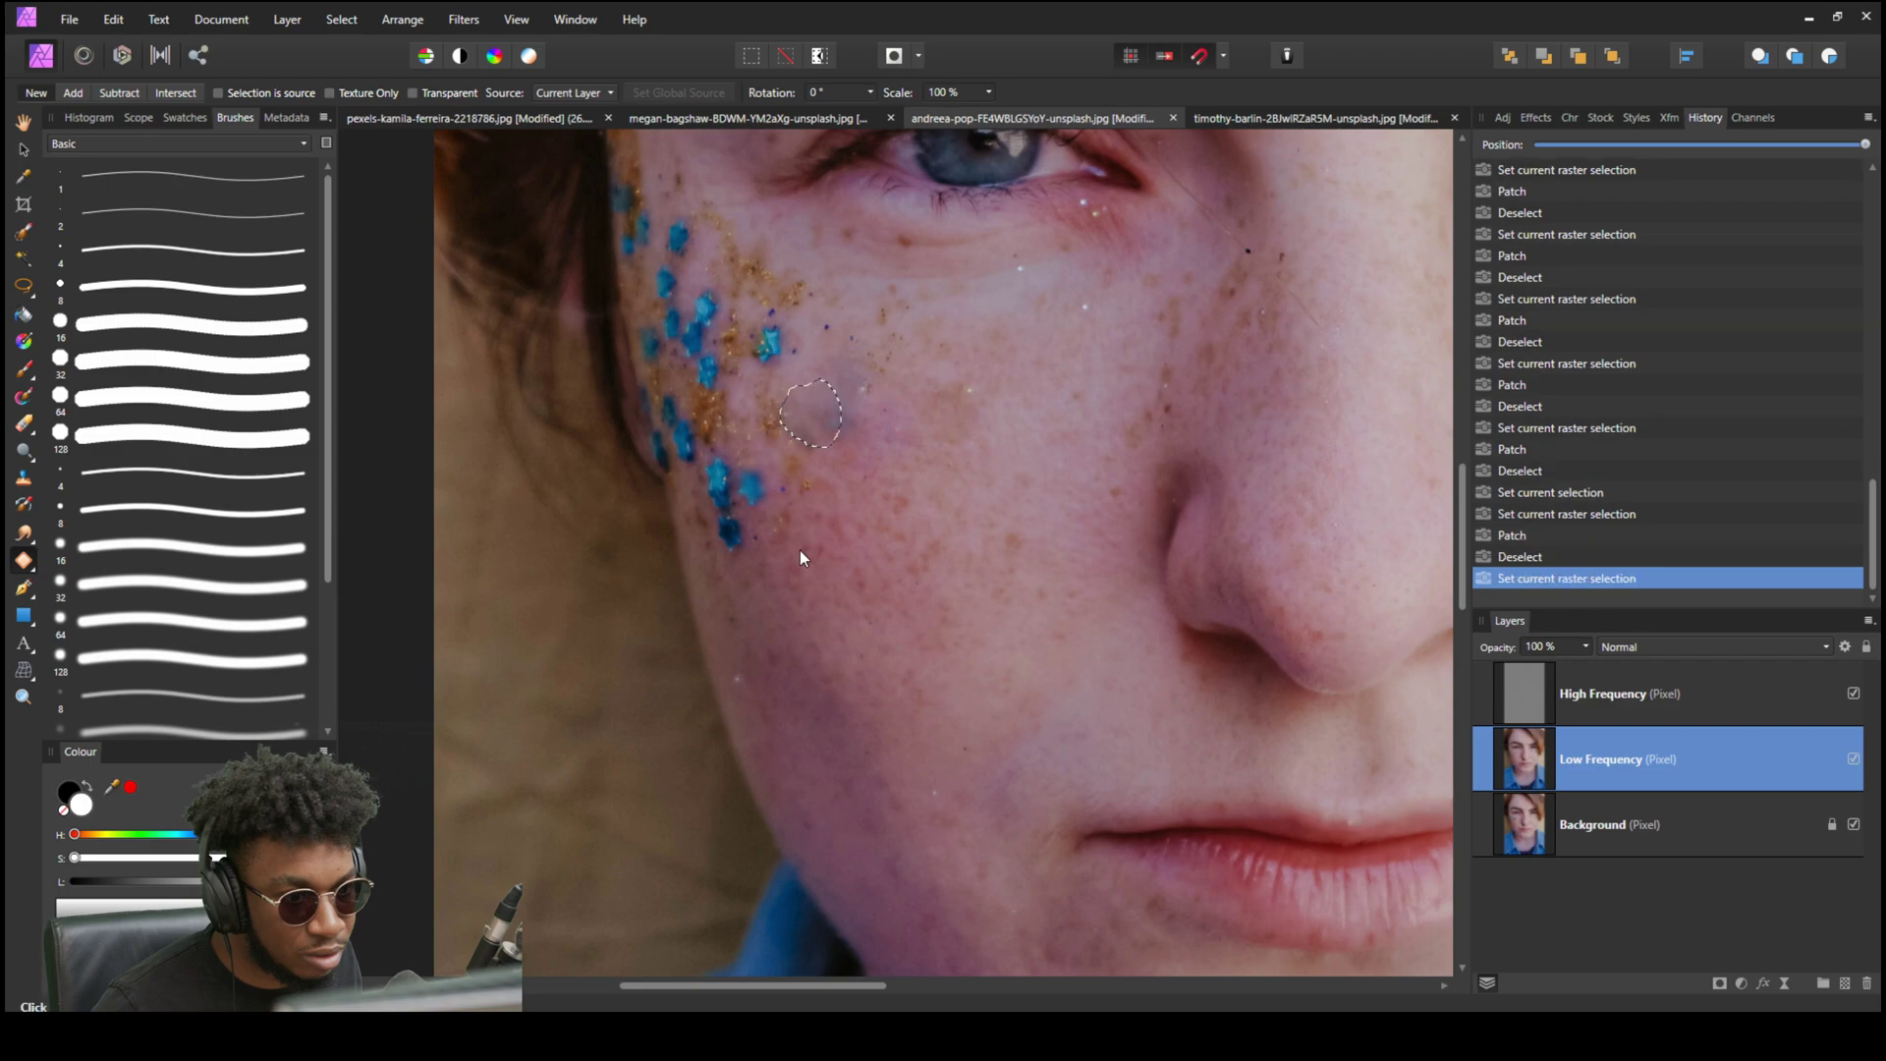
{"action": "key", "text": "ctrl+d"}
Patch the rest of the bluish tint and the skin beside it toward the nose.
{"action": "mouse_move", "coordinate": [811, 418]}
{"action": "left_mouse_down"}
{"action": "mouse_move", "coordinate": [853, 418]}
{"action": "mouse_move", "coordinate": [827, 425]}
{"action": "mouse_move", "coordinate": [854, 397]}
{"action": "mouse_move", "coordinate": [849, 444]}
{"action": "mouse_move", "coordinate": [883, 445]}
{"action": "mouse_move", "coordinate": [861, 403]}
{"action": "left_mouse_up"}
{"action": "left_click", "coordinate": [887, 515]}
{"action": "key", "text": "ctrl+d"}
{"action": "left_click", "coordinate": [880, 542]}
{"action": "left_click_drag", "start_coordinate": [903, 535], "coordinate": [825, 725]}
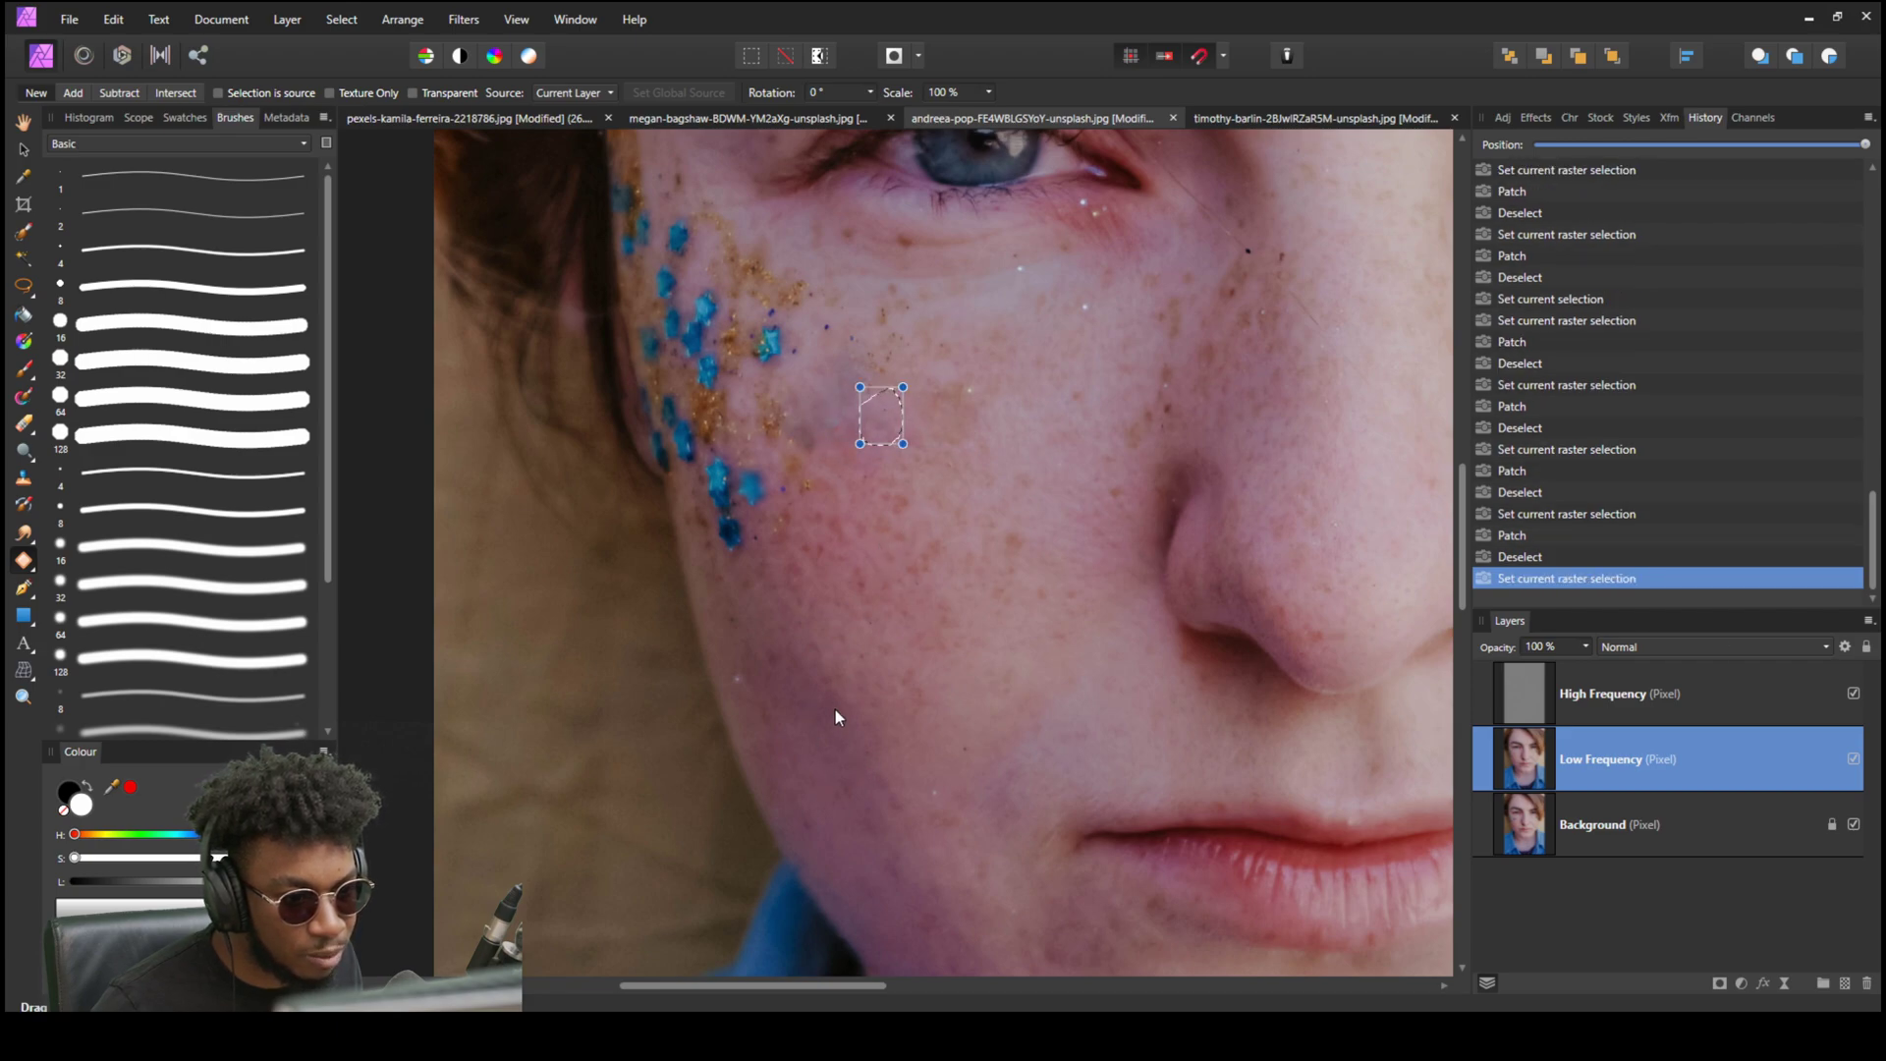
{"action": "left_click", "coordinate": [969, 672]}
{"action": "left_click_drag", "start_coordinate": [845, 365], "coordinate": [906, 452]}
On the High Frequency layer, patch the skin texture over the upper part of the former inner star cluster.
{"action": "left_click", "coordinate": [1570, 680]}
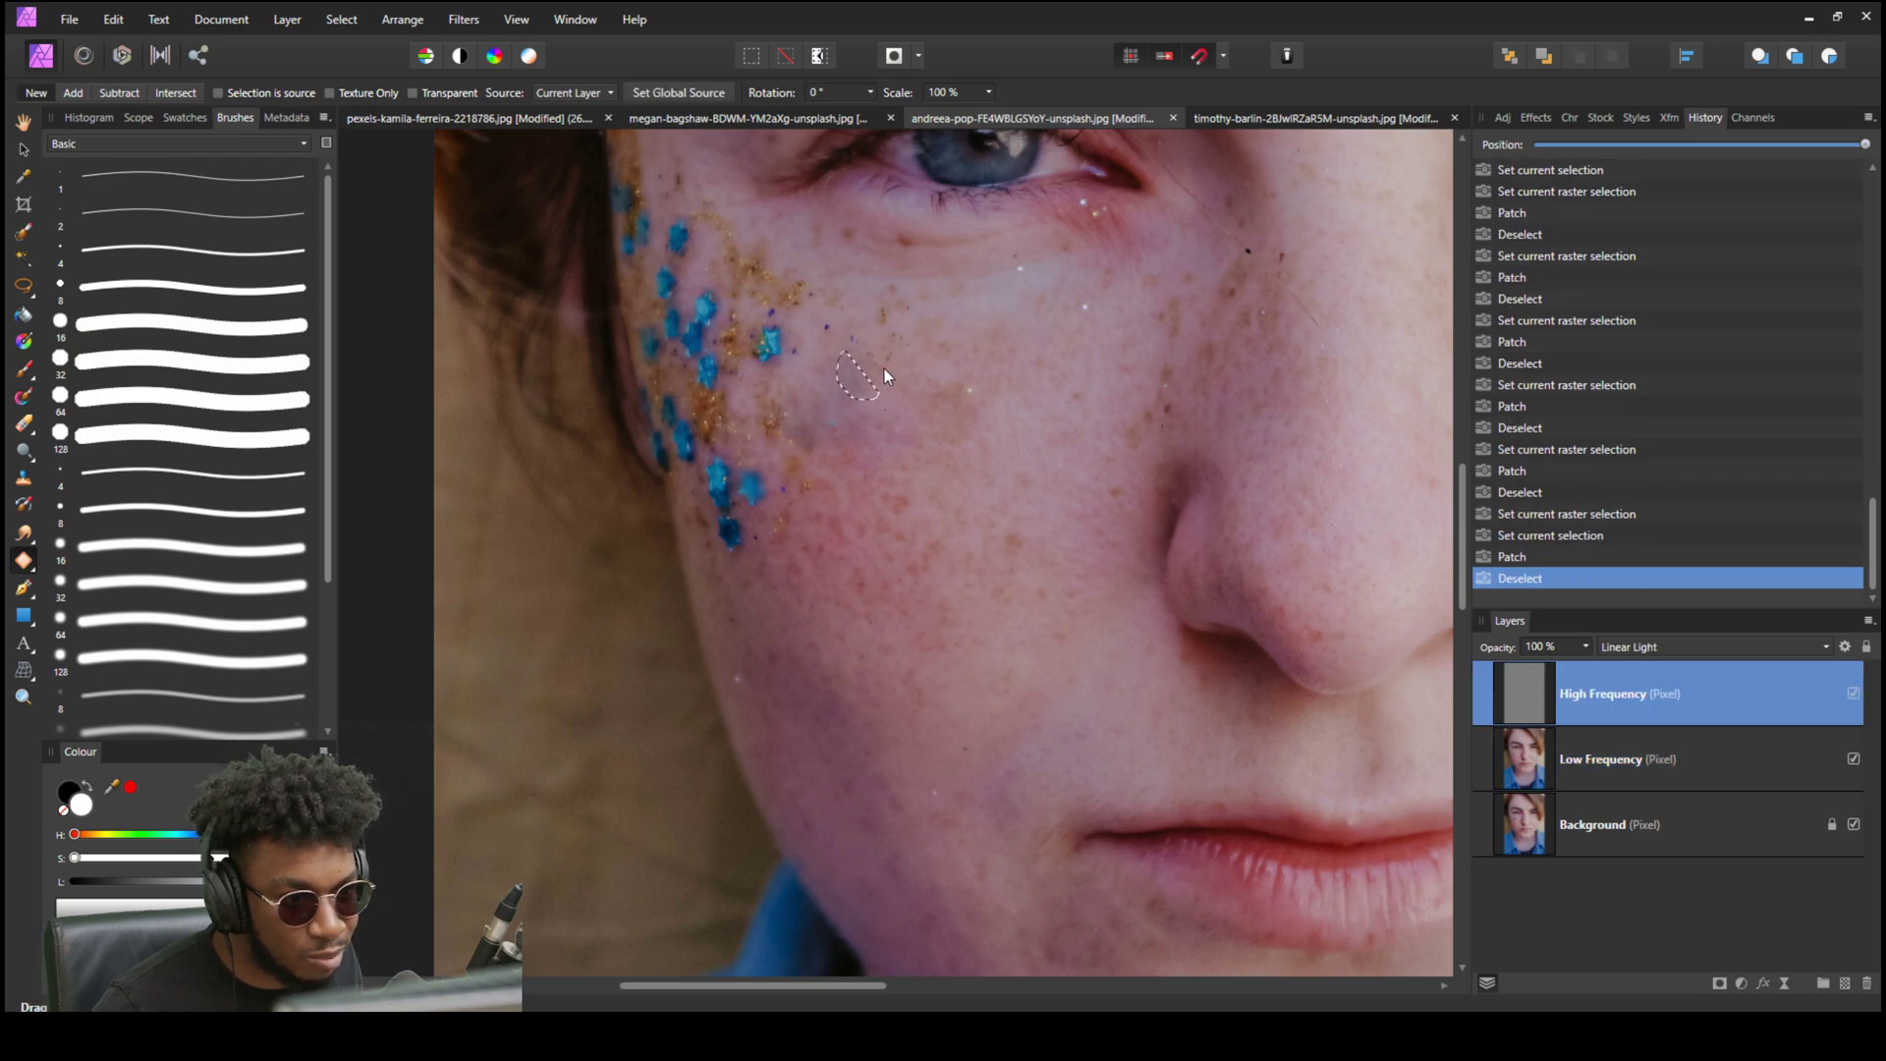
{"action": "left_click_drag", "start_coordinate": [886, 381], "coordinate": [882, 391]}
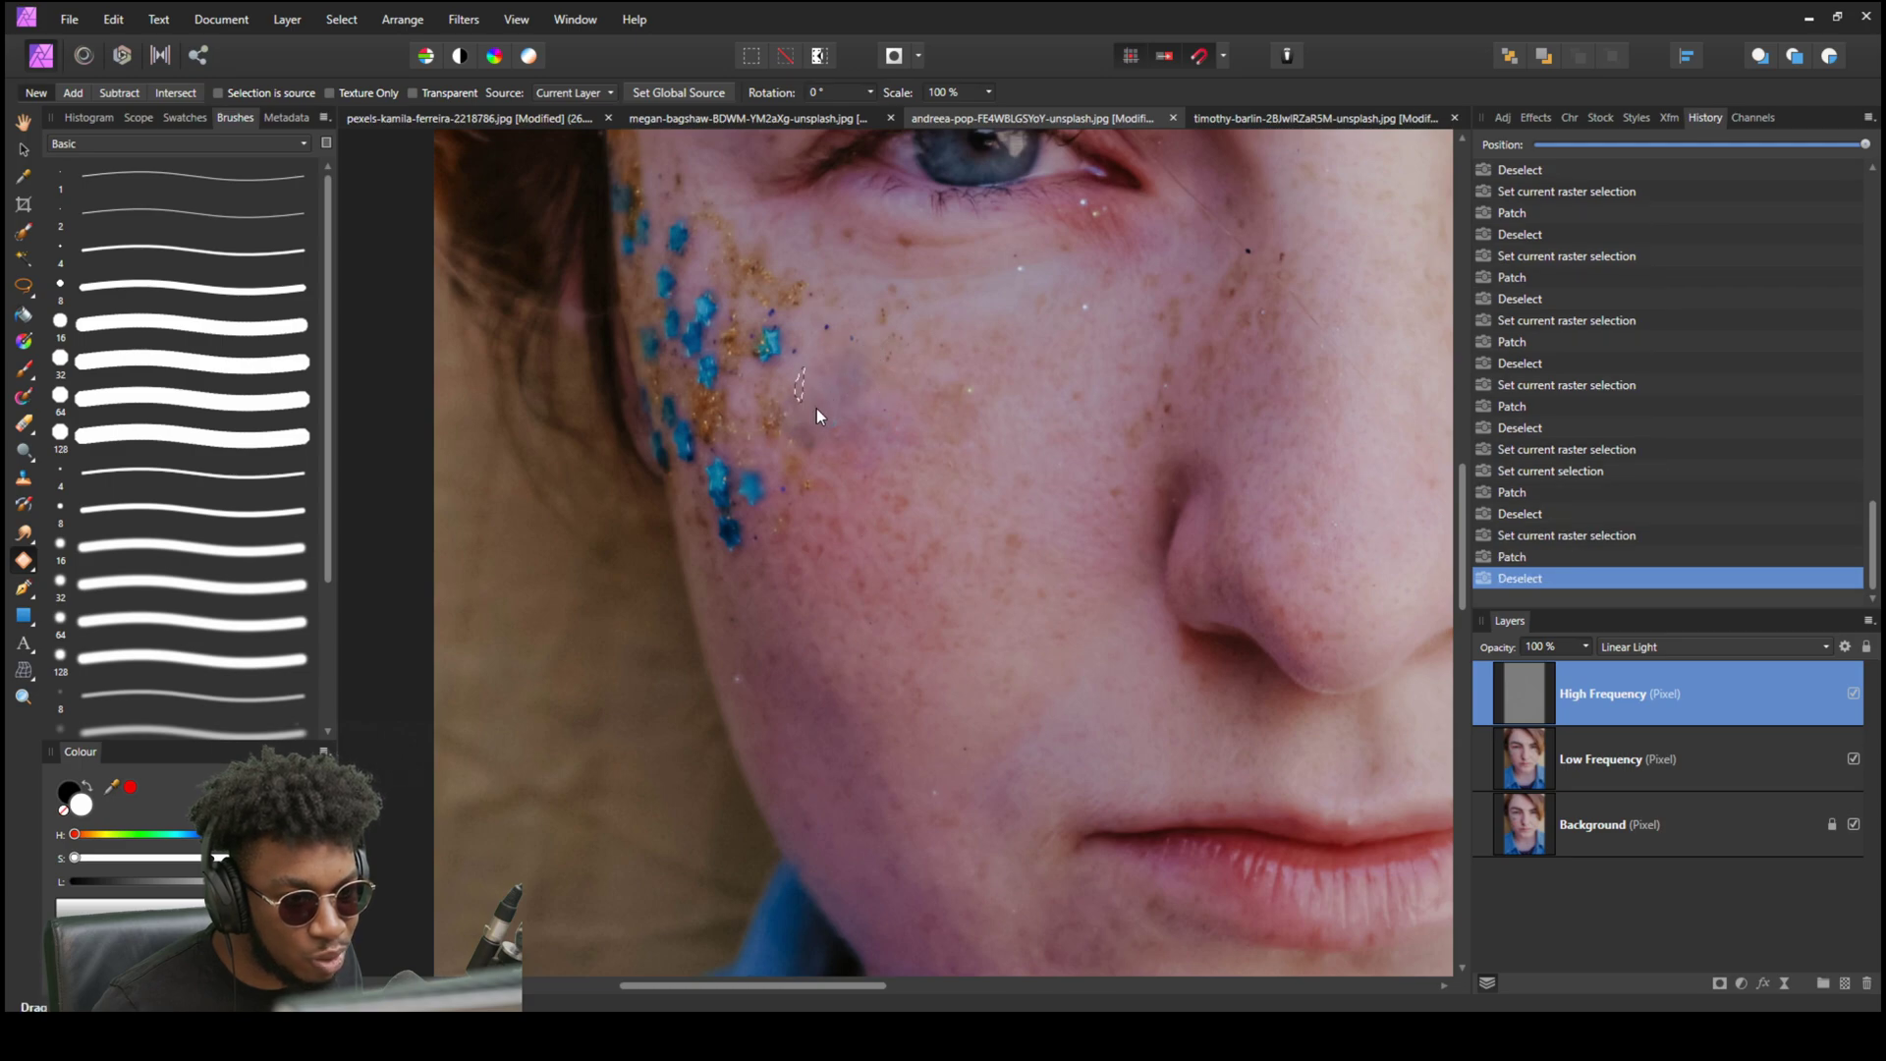
{"action": "left_click_drag", "start_coordinate": [810, 407], "coordinate": [818, 444]}
{"action": "left_click_drag", "start_coordinate": [787, 575], "coordinate": [1027, 427]}
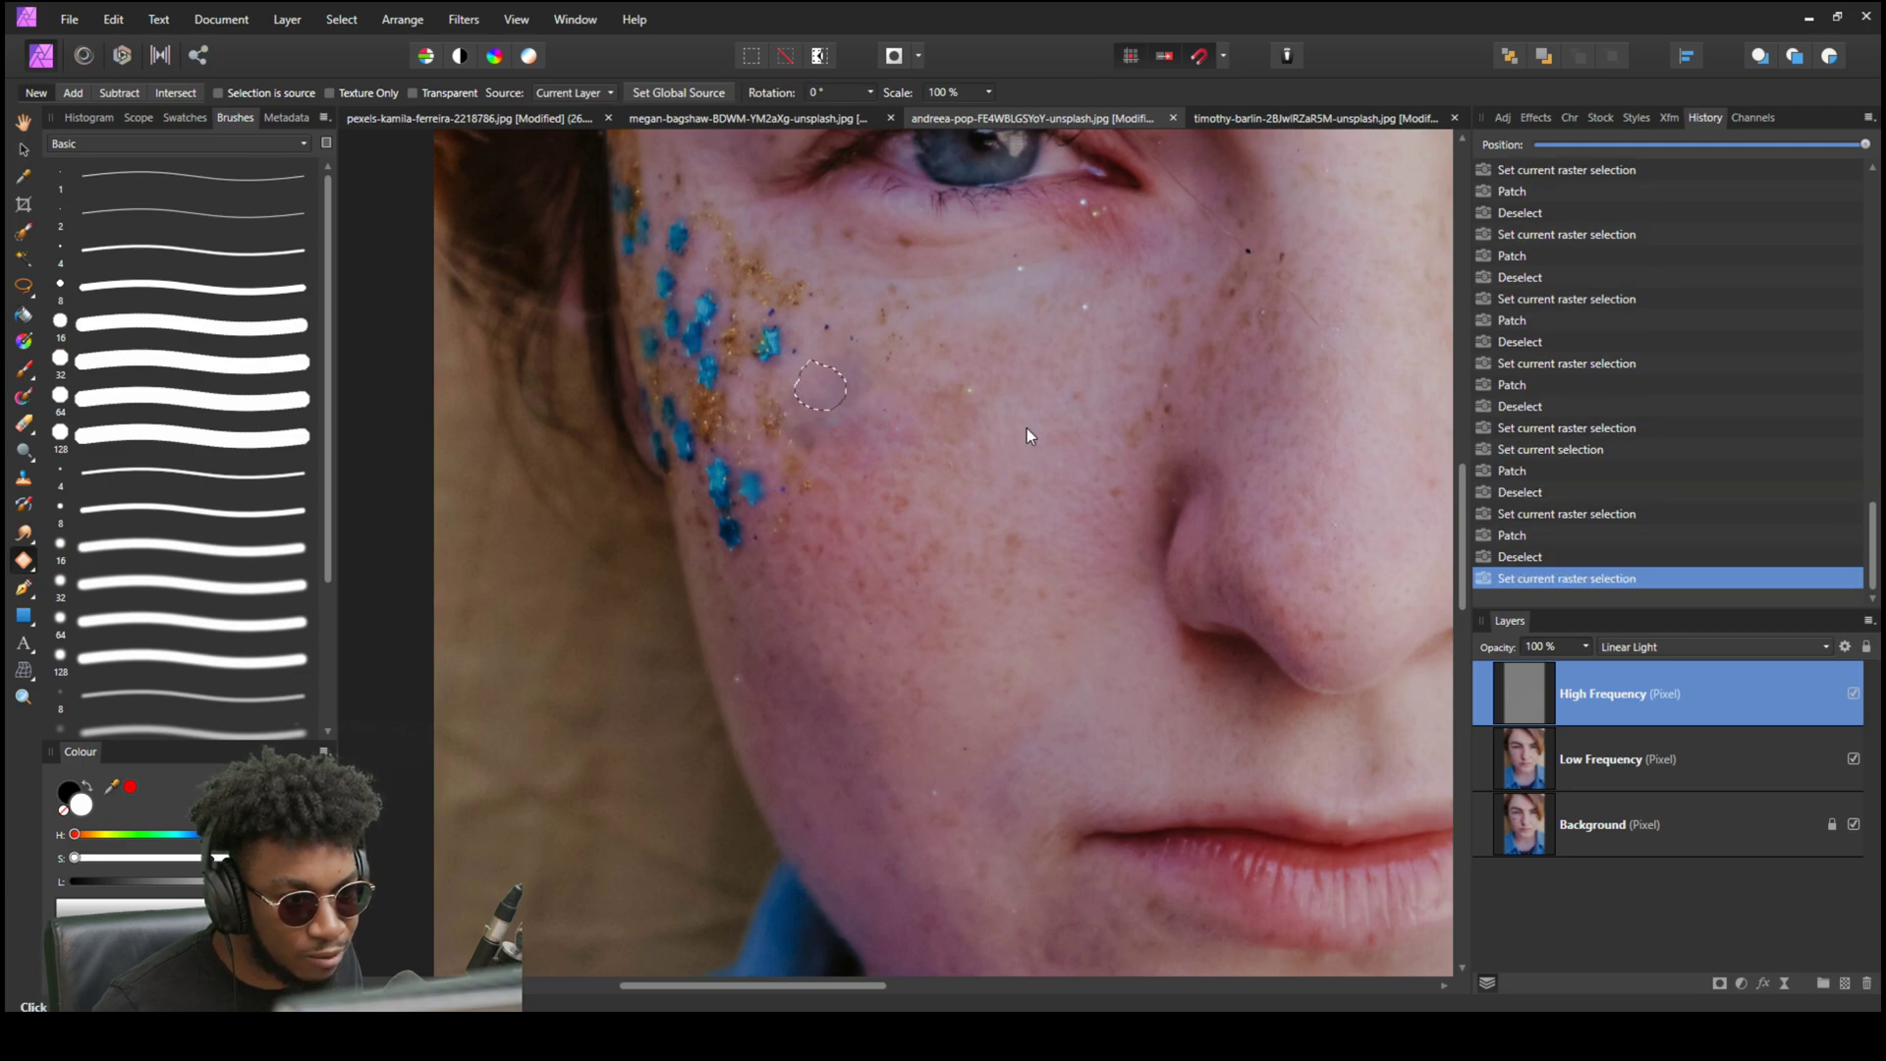
{"action": "mouse_move", "coordinate": [864, 387]}
{"action": "left_mouse_down"}
{"action": "mouse_move", "coordinate": [908, 353]}
{"action": "mouse_move", "coordinate": [870, 422]}
{"action": "mouse_move", "coordinate": [931, 425]}
{"action": "mouse_move", "coordinate": [825, 405]}
{"action": "mouse_move", "coordinate": [814, 448]}
{"action": "left_mouse_up"}
{"action": "left_click", "coordinate": [982, 493]}
Patch the skin texture along the outer and lower edges of the former inner star cluster.
{"action": "left_click", "coordinate": [893, 526]}
{"action": "key", "text": "ctrl+d"}
{"action": "left_click", "coordinate": [798, 401]}
{"action": "key", "text": "ctrl+d"}
{"action": "left_click", "coordinate": [772, 453]}
{"action": "key", "text": "ctrl+d"}
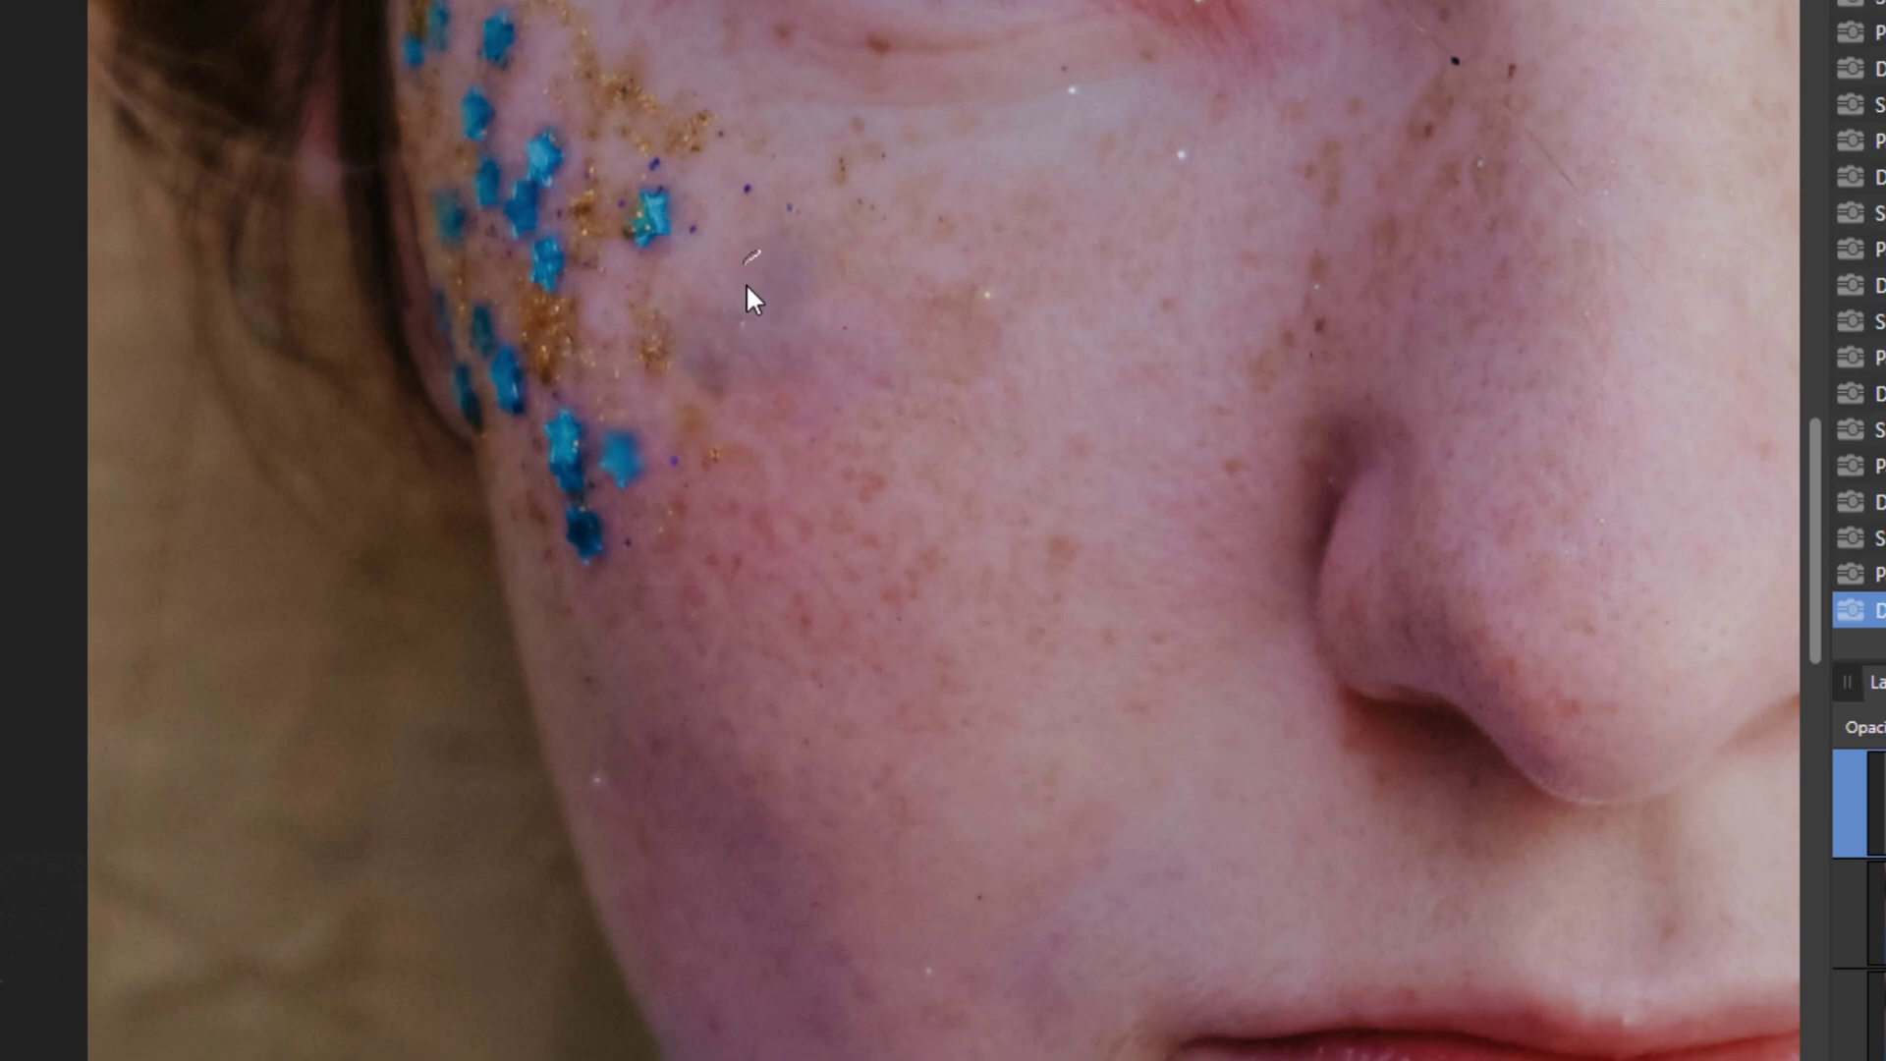
Patch the small marks and uneven skin texture in the middle of the cheek beside the former stars.
{"action": "left_click", "coordinate": [841, 467]}
{"action": "key", "text": "ctrl+d"}
{"action": "mouse_move", "coordinate": [910, 264]}
{"action": "left_mouse_down"}
{"action": "mouse_move", "coordinate": [906, 238]}
{"action": "mouse_move", "coordinate": [980, 259]}
{"action": "left_mouse_up"}
{"action": "left_click", "coordinate": [973, 270]}
{"action": "key", "text": "ctrl+d"}
{"action": "left_click", "coordinate": [982, 464]}
{"action": "key", "text": "ctrl+d"}
Patch the remaining texture flaws across the discoloured skin where the inner star cluster was.
{"action": "left_click_drag", "start_coordinate": [896, 320], "coordinate": [887, 368]}
{"action": "key", "text": "ctrl+d"}
{"action": "mouse_move", "coordinate": [772, 312]}
{"action": "left_mouse_down"}
{"action": "mouse_move", "coordinate": [773, 378]}
{"action": "mouse_move", "coordinate": [732, 302]}
{"action": "left_mouse_up"}
{"action": "left_click", "coordinate": [710, 338]}
{"action": "key", "text": "ctrl+d"}
{"action": "key", "text": "ctrl+d"}
Compare the whole portrait with and without the frequency separation patches by repeatedly undoing and redoing them.
{"action": "scroll", "coordinate": [776, 535], "scroll_direction": "down", "scroll_amount": 5}
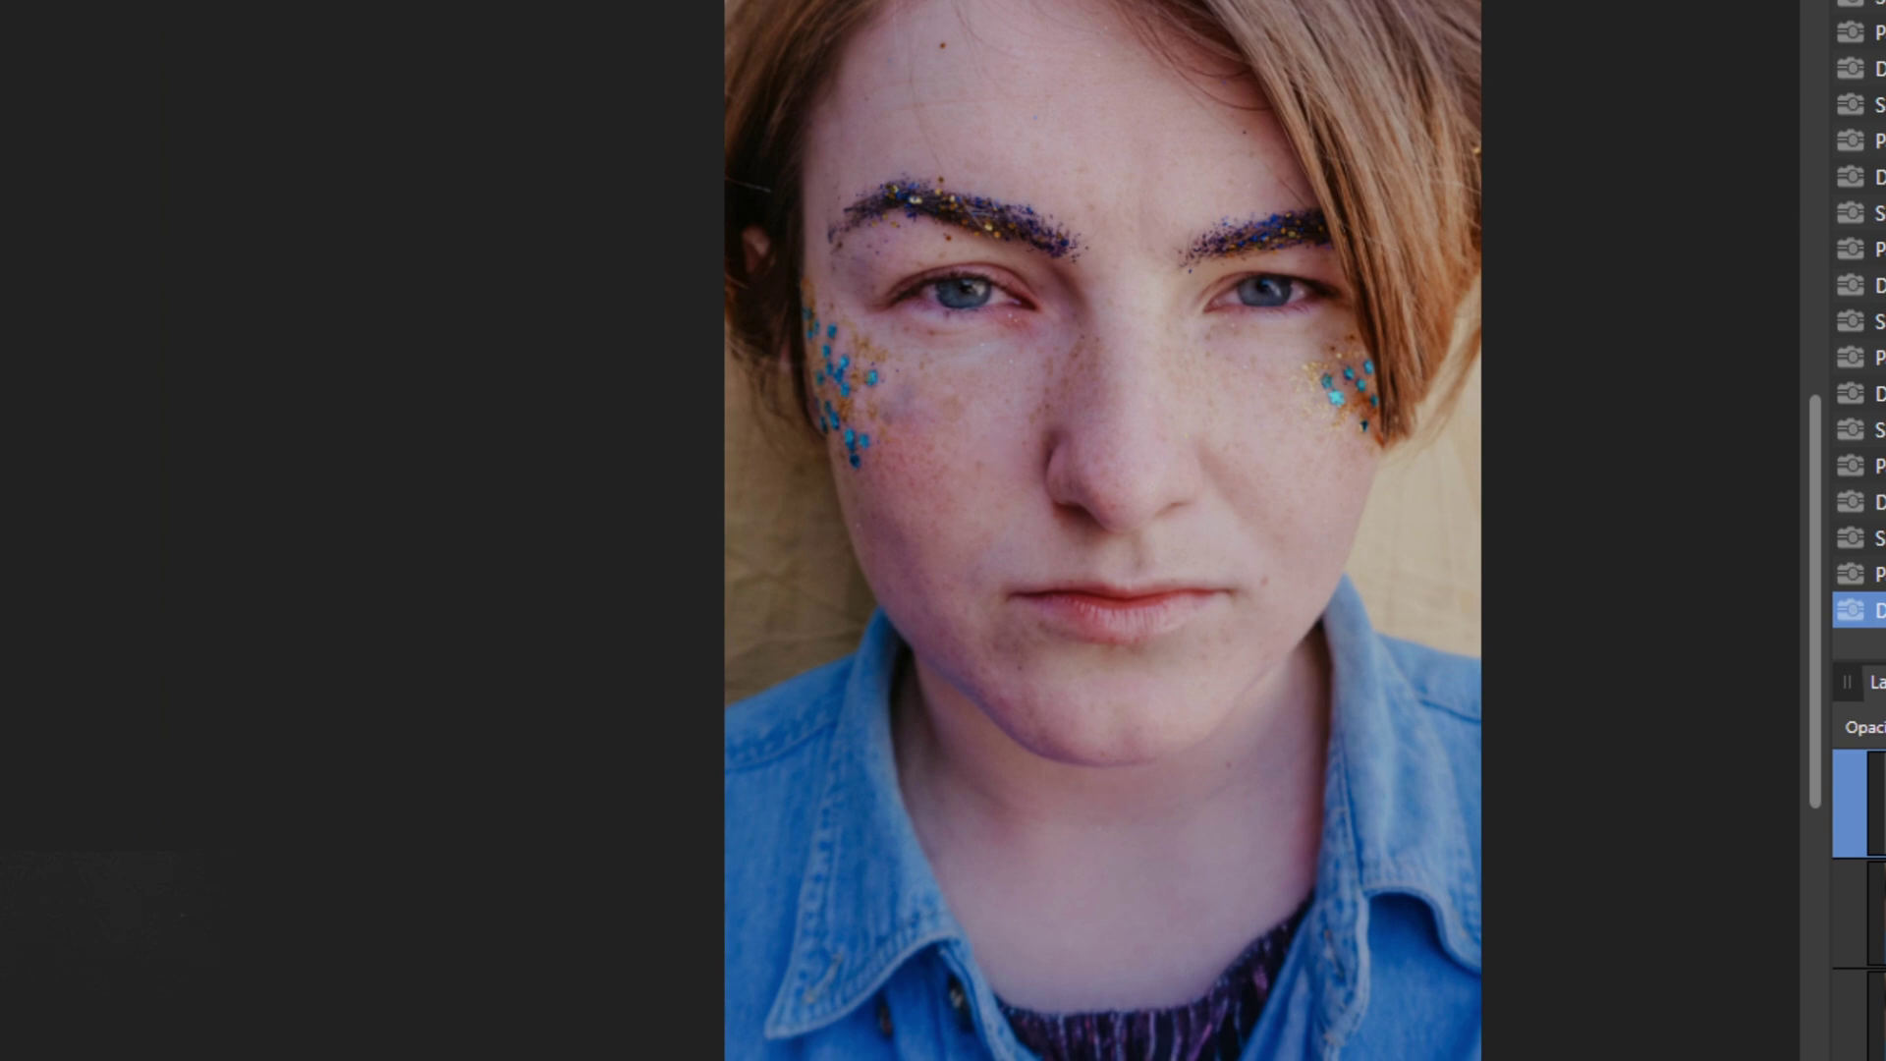
{"action": "left_click_drag", "start_coordinate": [898, 373], "coordinate": [907, 385]}
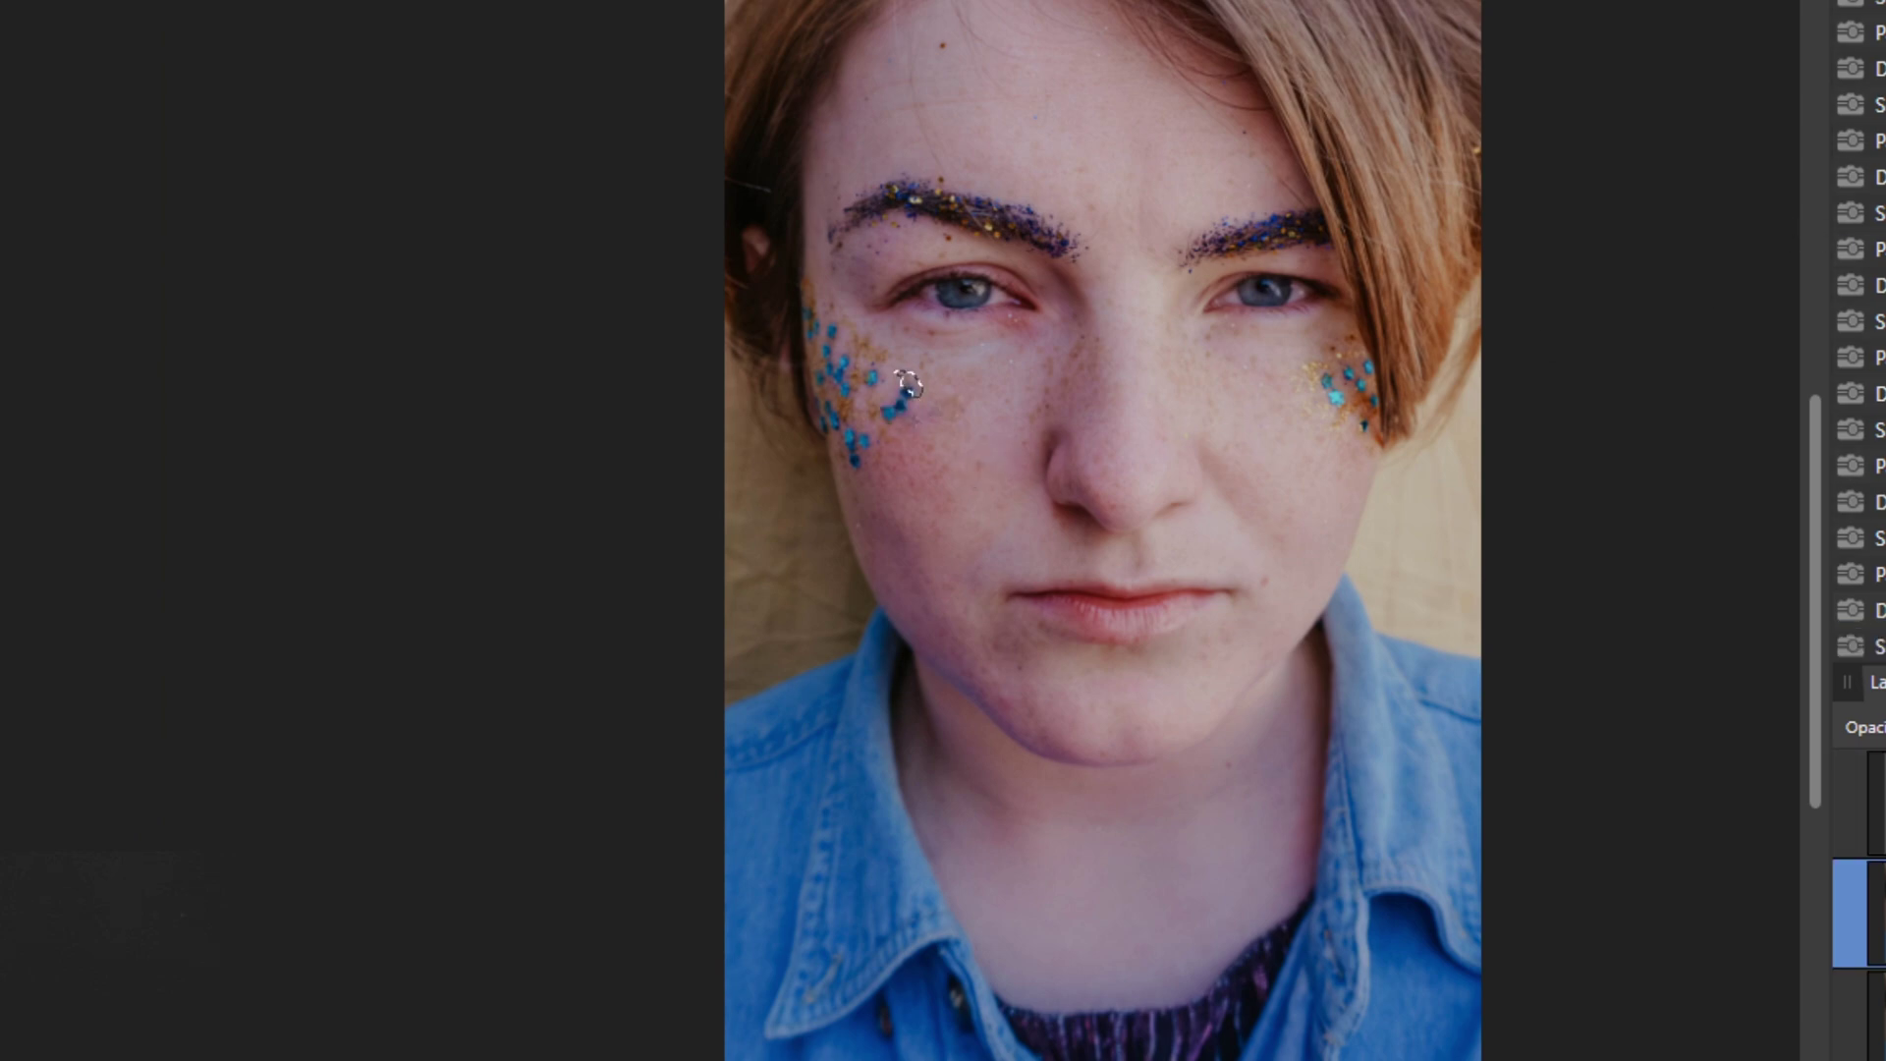
{"action": "key", "text": "ctrl+z"}
{"action": "key", "text": "ctrl+z"}
{"action": "key", "text": "ctrl+z"}
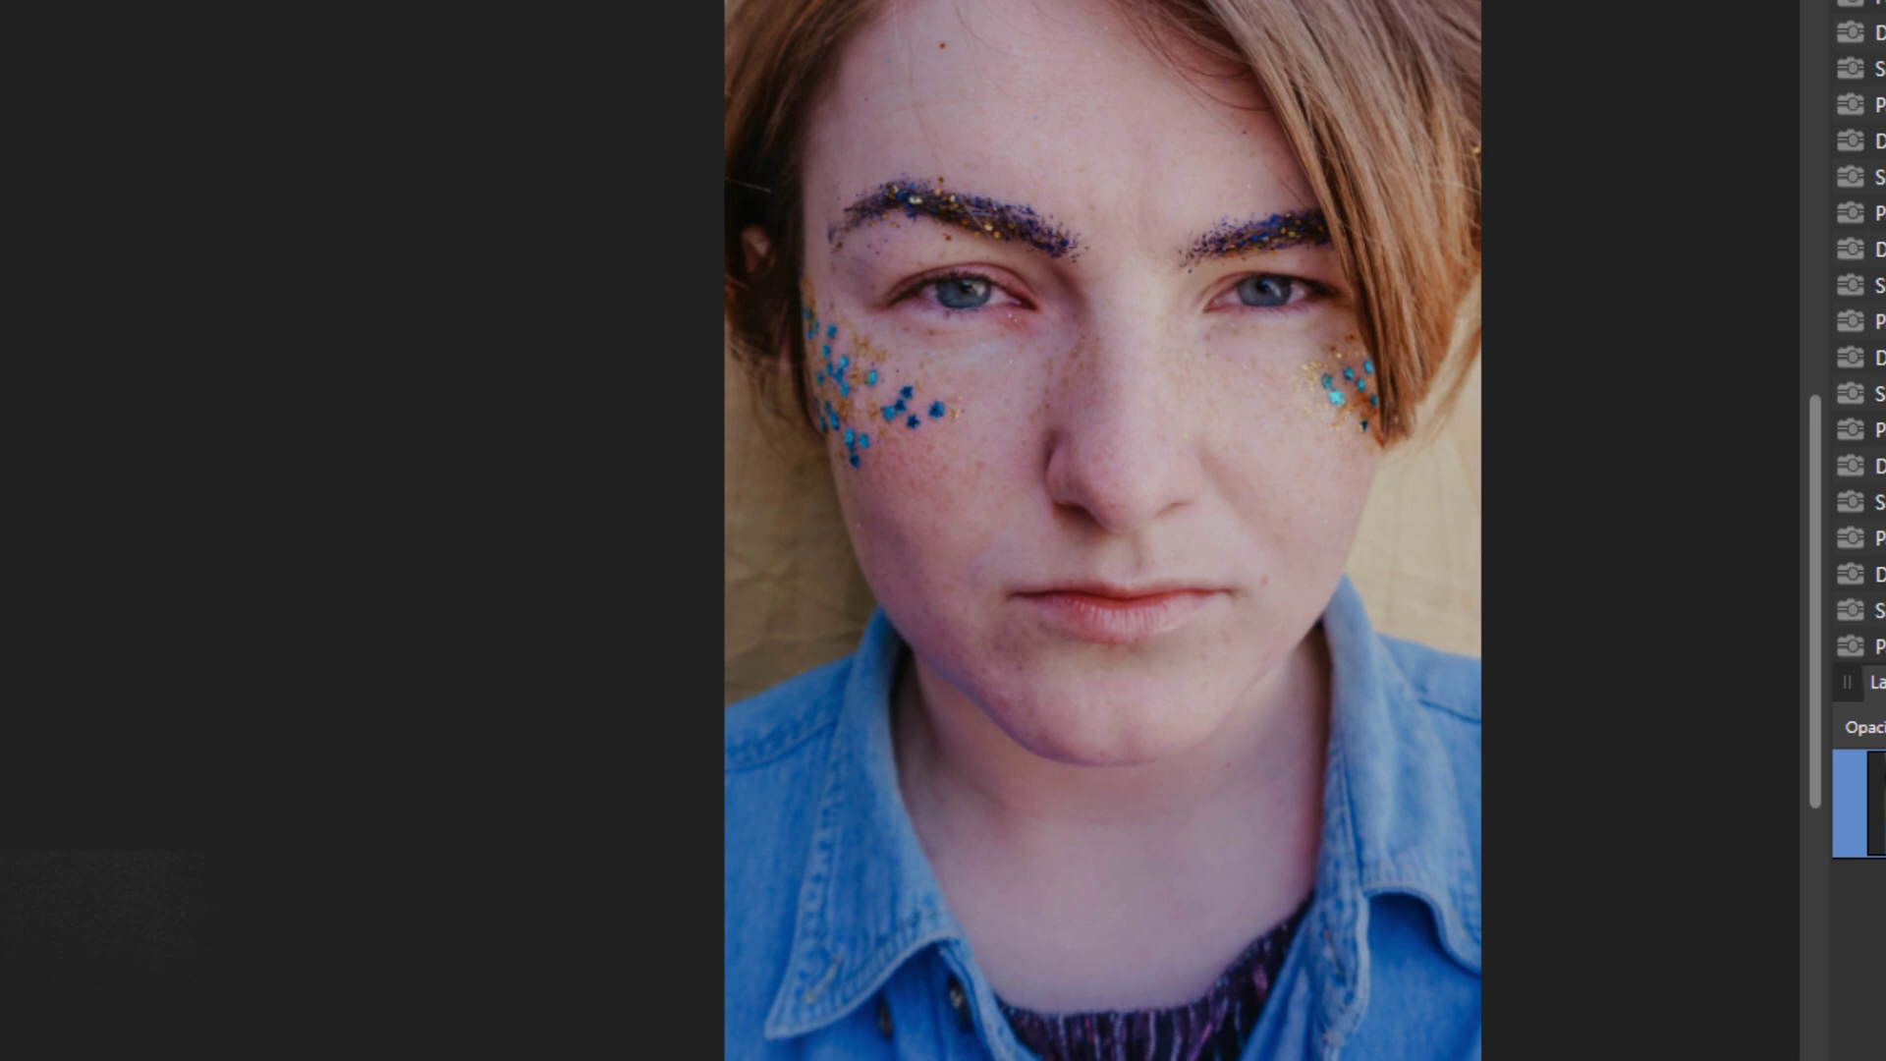
{"action": "key", "text": "ctrl+shift+z"}
{"action": "key", "text": "ctrl+shift+z"}
{"action": "key", "text": "ctrl+shift+z"}
{"action": "key", "text": "ctrl+z"}
{"action": "key", "text": "ctrl+z"}
{"action": "key", "text": "ctrl+z"}
{"action": "key", "text": "ctrl+z"}
{"action": "key", "text": "ctrl+z"}
{"action": "key", "text": "ctrl+shift+z"}
{"action": "key", "text": "ctrl+shift+z"}
{"action": "key", "text": "ctrl+shift+z"}
{"action": "key", "text": "ctrl+z"}
{"action": "key", "text": "ctrl+z"}
{"action": "key", "text": "ctrl+z"}
{"action": "key", "text": "ctrl+shift+z"}
{"action": "key", "text": "ctrl+shift+z"}
{"action": "key", "text": "ctrl+shift+z"}
{"action": "key", "text": "ctrl+z"}
{"action": "key", "text": "ctrl+z"}
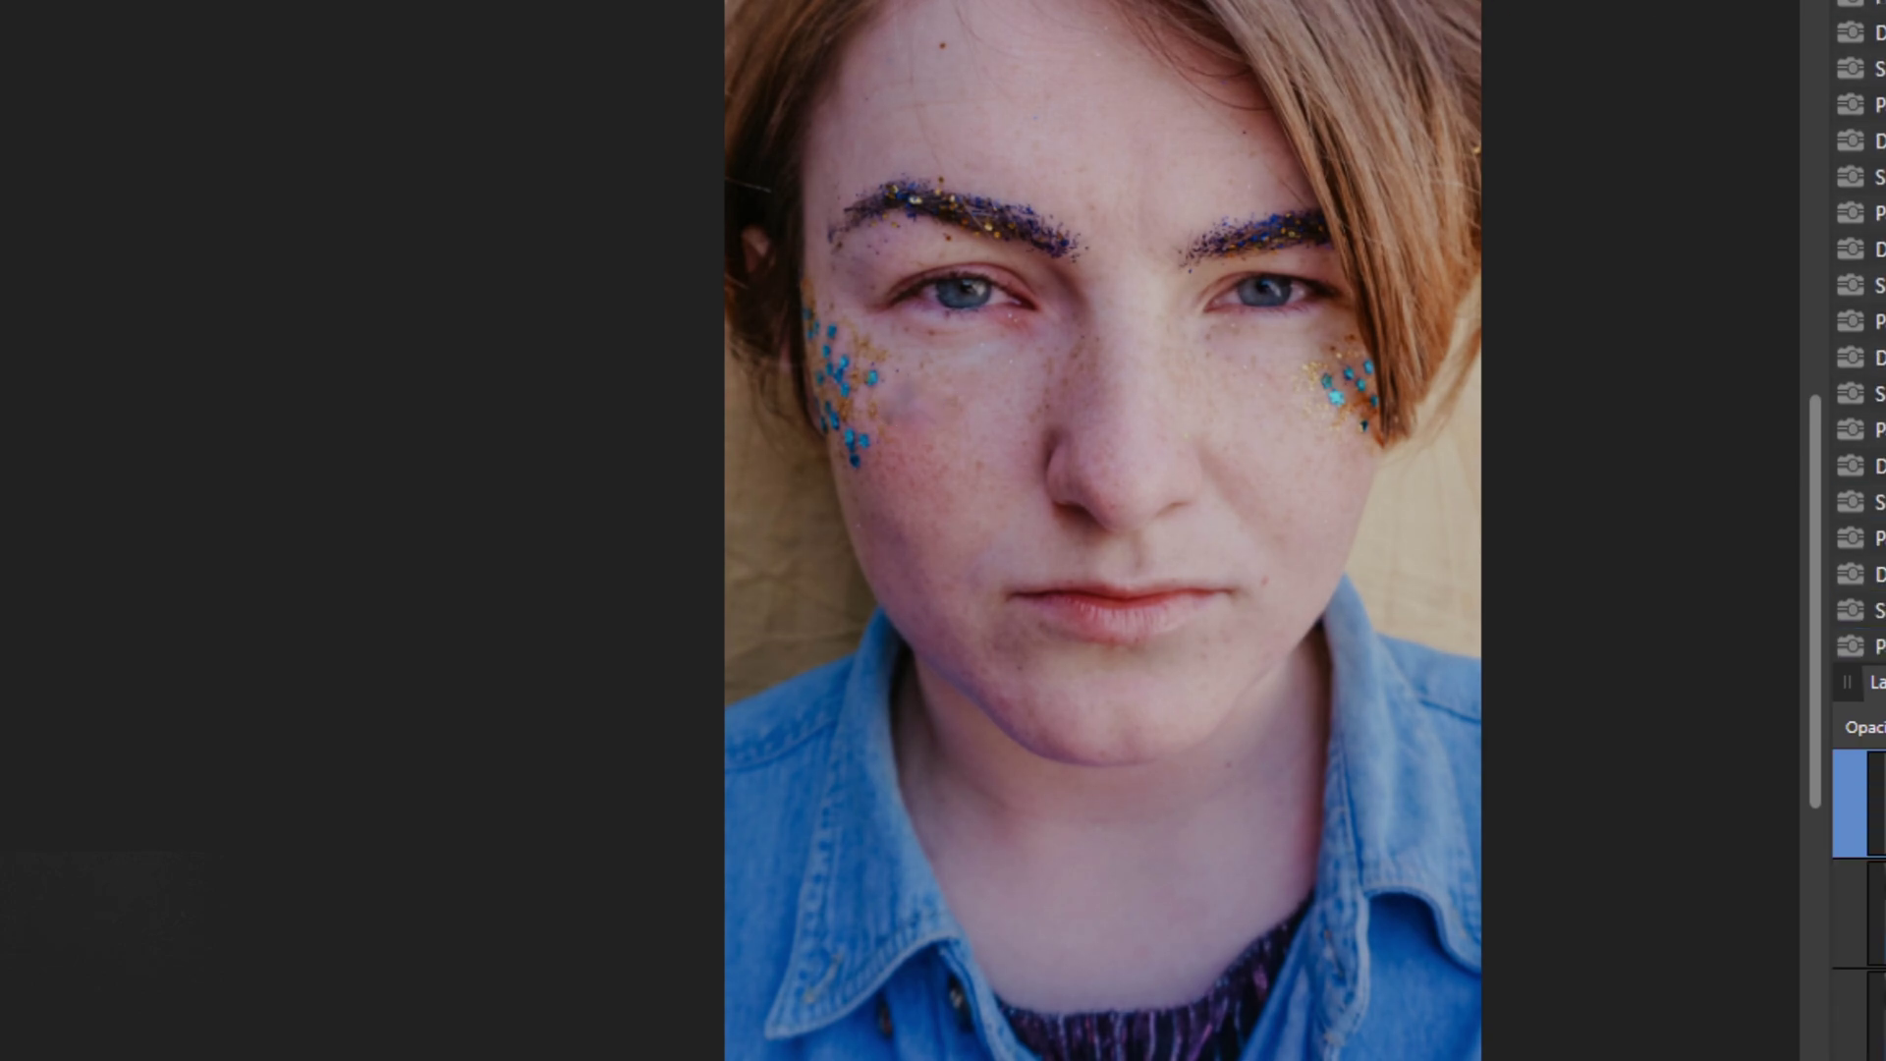
{"action": "key", "text": "ctrl+shift+z"}
{"action": "key", "text": "ctrl+shift+z"}
{"action": "key", "text": "ctrl+z"}
{"action": "key", "text": "ctrl+z"}
{"action": "key", "text": "ctrl+z"}
{"action": "key", "text": "ctrl+shift+z"}
{"action": "key", "text": "ctrl+shift+z"}
{"action": "key", "text": "ctrl+shift+z"}
{"action": "key", "text": "ctrl+z"}
{"action": "key", "text": "ctrl+z"}
{"action": "key", "text": "ctrl+z"}
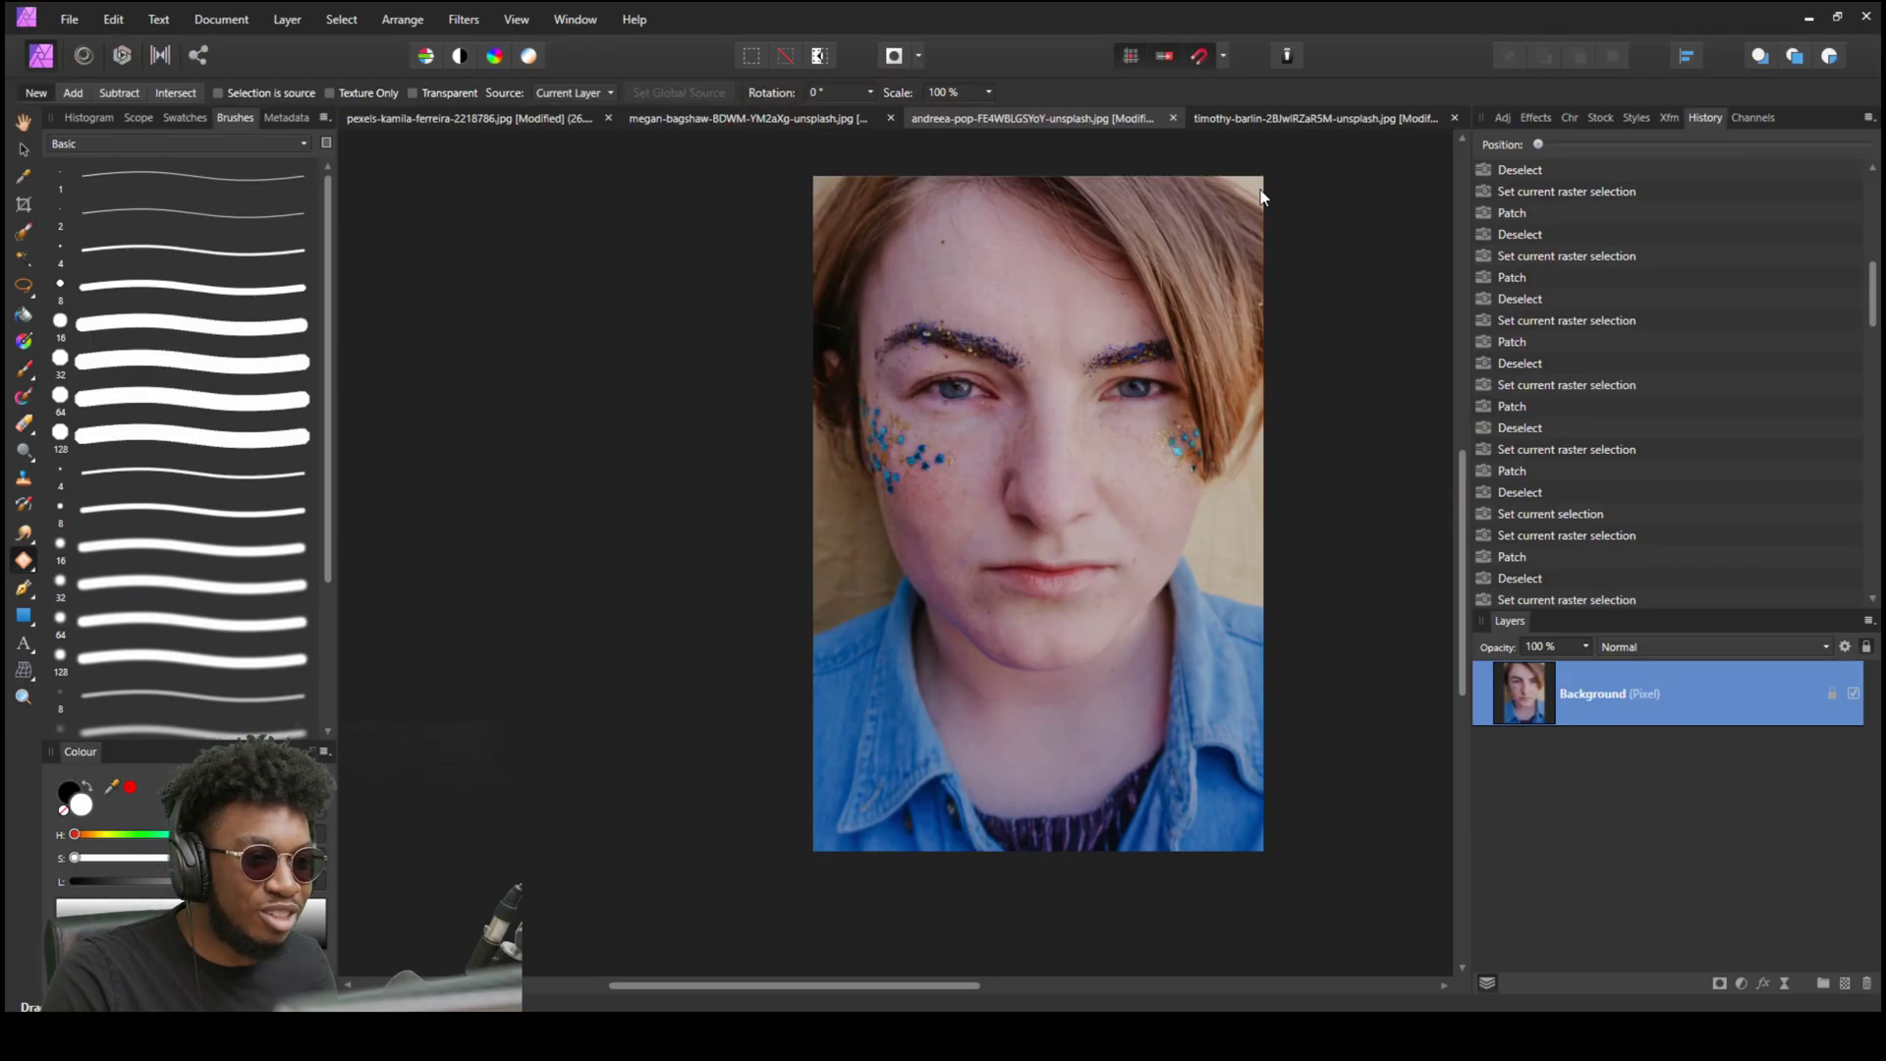
Switch to the megan-bagshaw portrait and compare its original and retouched states by rewinding and restoring the history.
{"action": "left_click", "coordinate": [1316, 118]}
{"action": "left_click", "coordinate": [816, 120]}
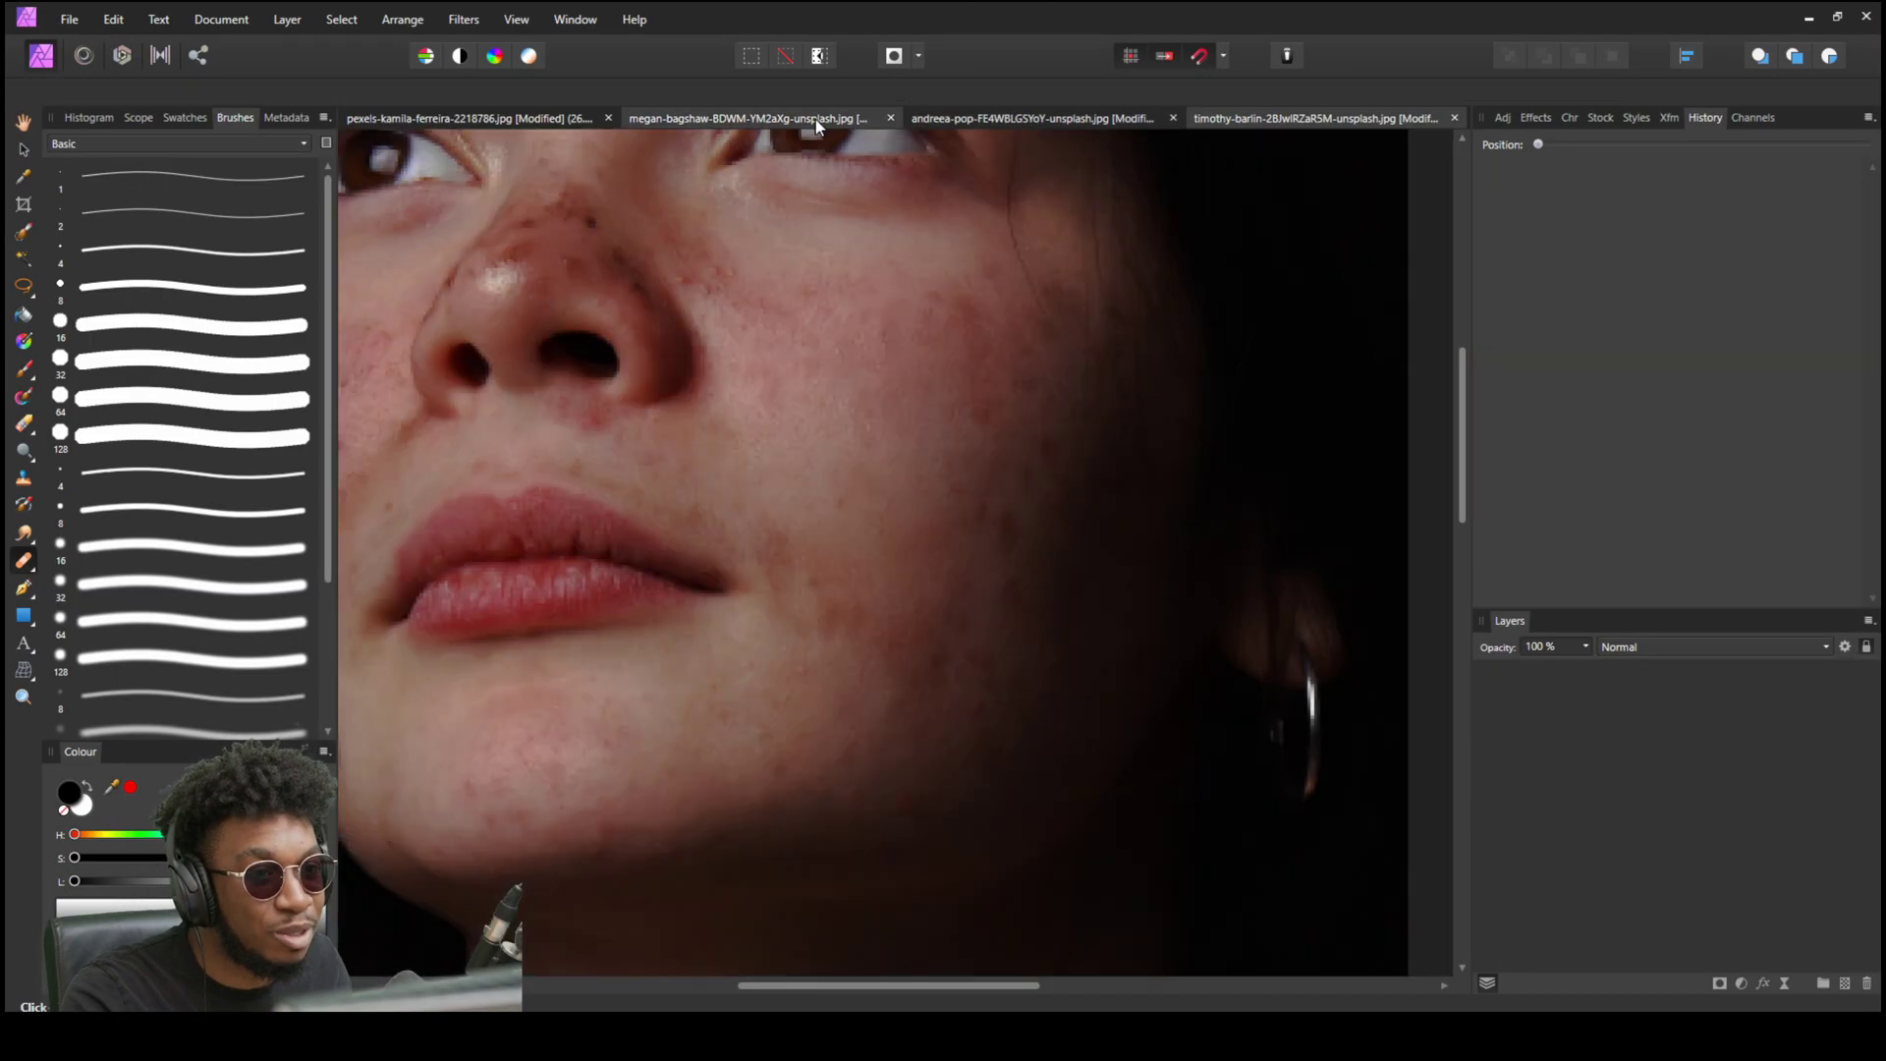
{"action": "left_click_drag", "start_coordinate": [1777, 146], "coordinate": [1280, 171]}
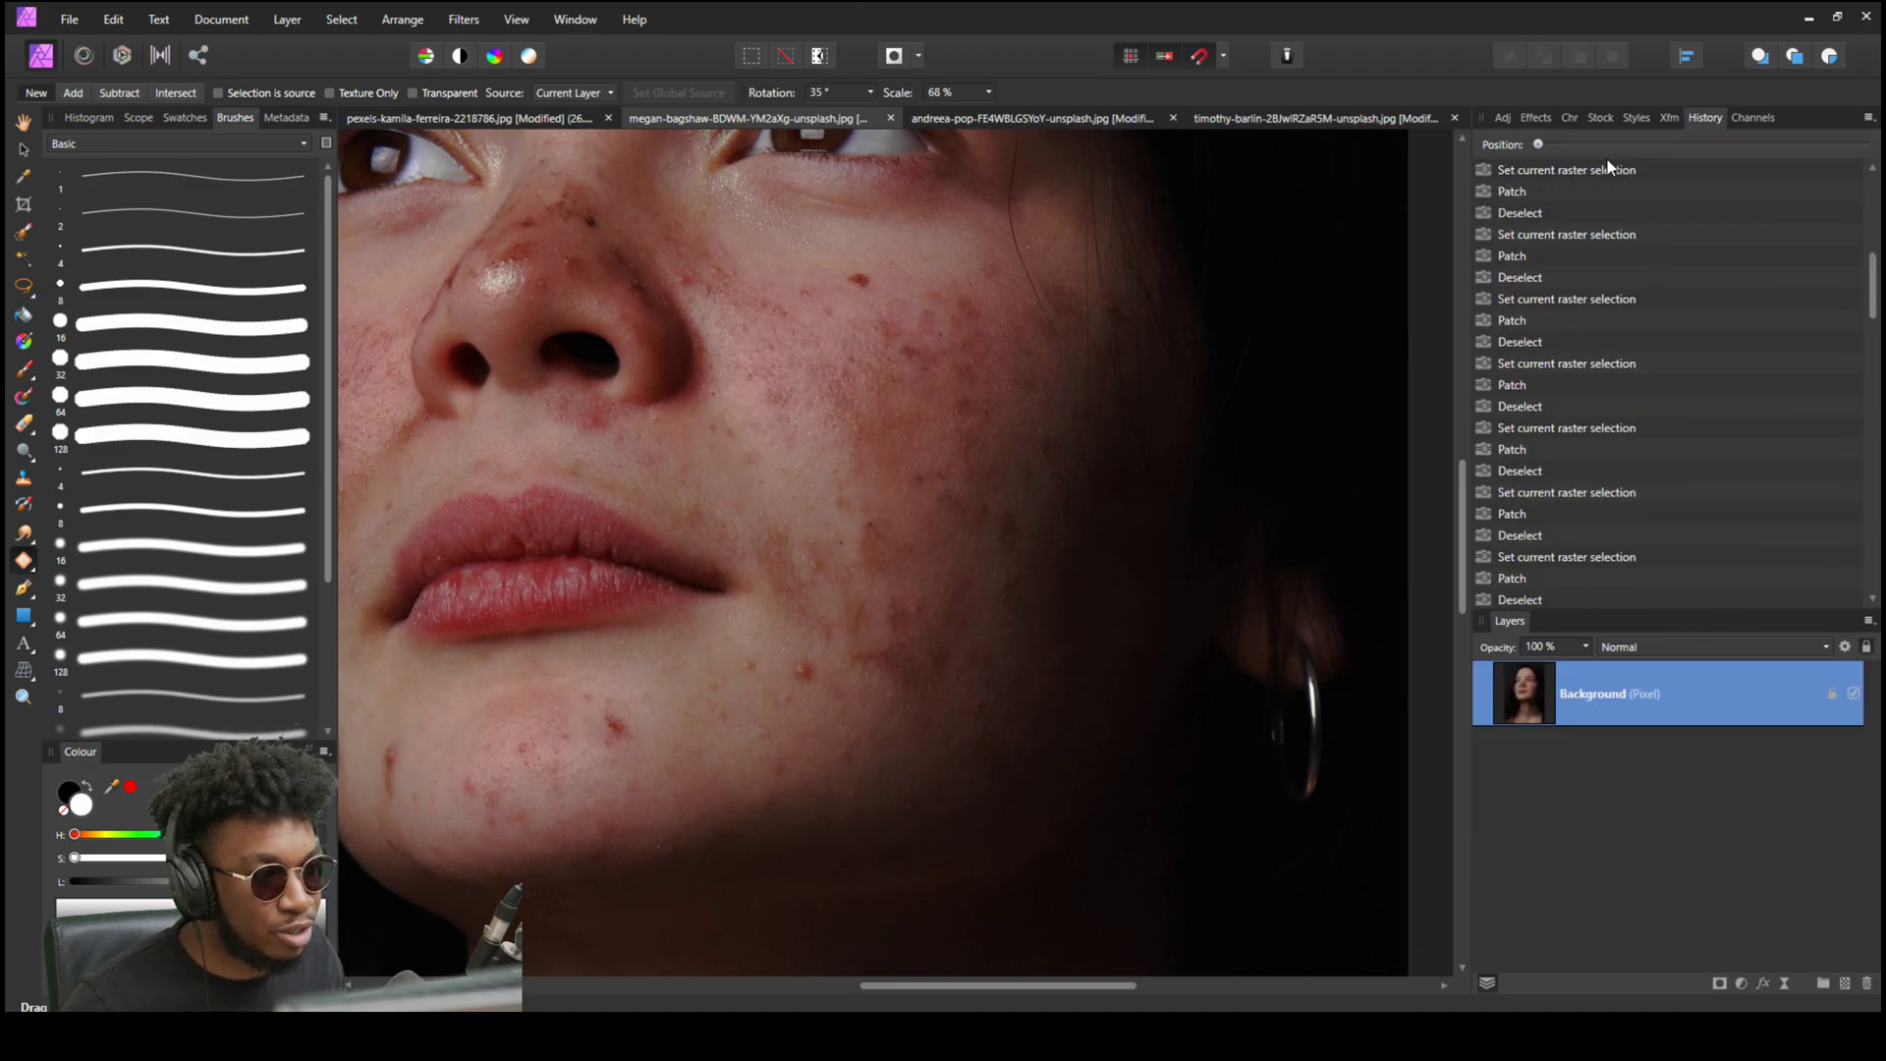
{"action": "left_click_drag", "start_coordinate": [1707, 144], "coordinate": [1864, 145]}
{"action": "scroll", "coordinate": [968, 518], "scroll_direction": "down", "scroll_amount": 5}
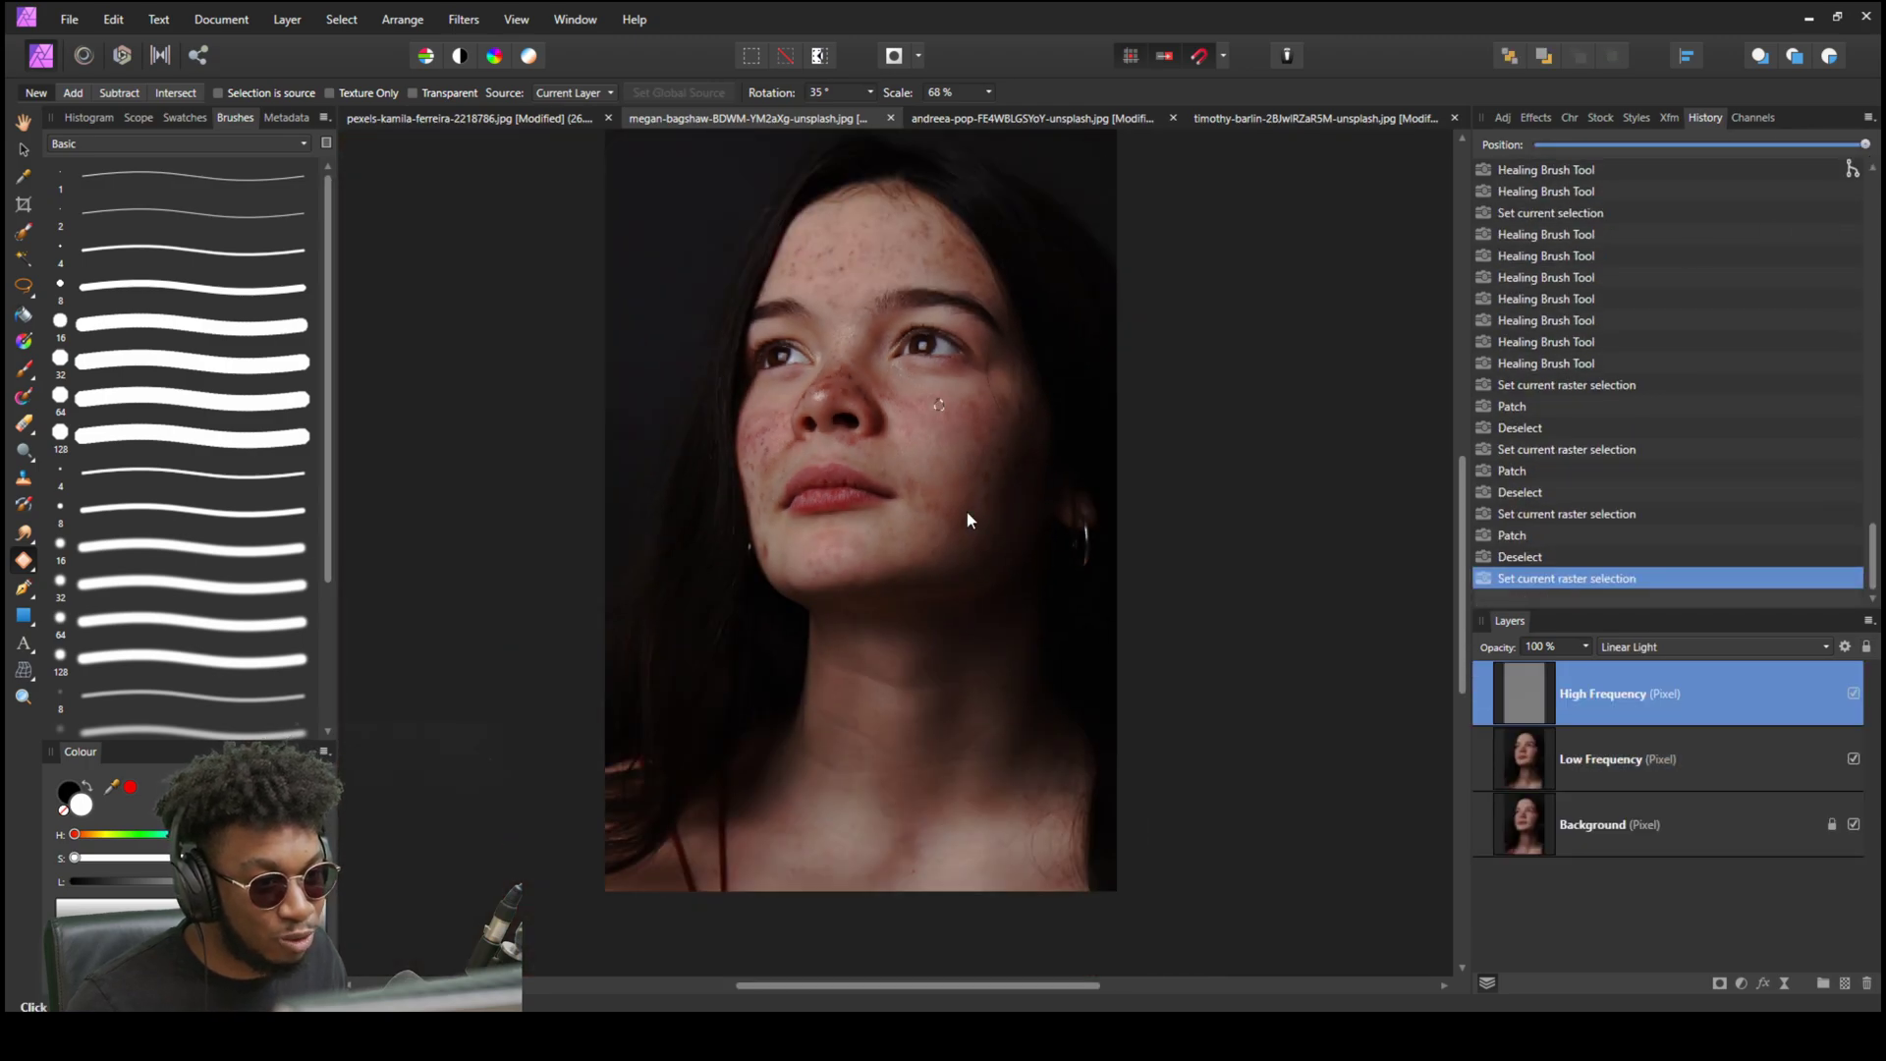
Patch the small texture marks on the outer cheek and beside the nose on the High Frequency layer.
{"action": "scroll", "coordinate": [966, 513], "scroll_direction": "up", "scroll_amount": 5}
{"action": "scroll", "coordinate": [1045, 507], "scroll_direction": "up", "scroll_amount": 1}
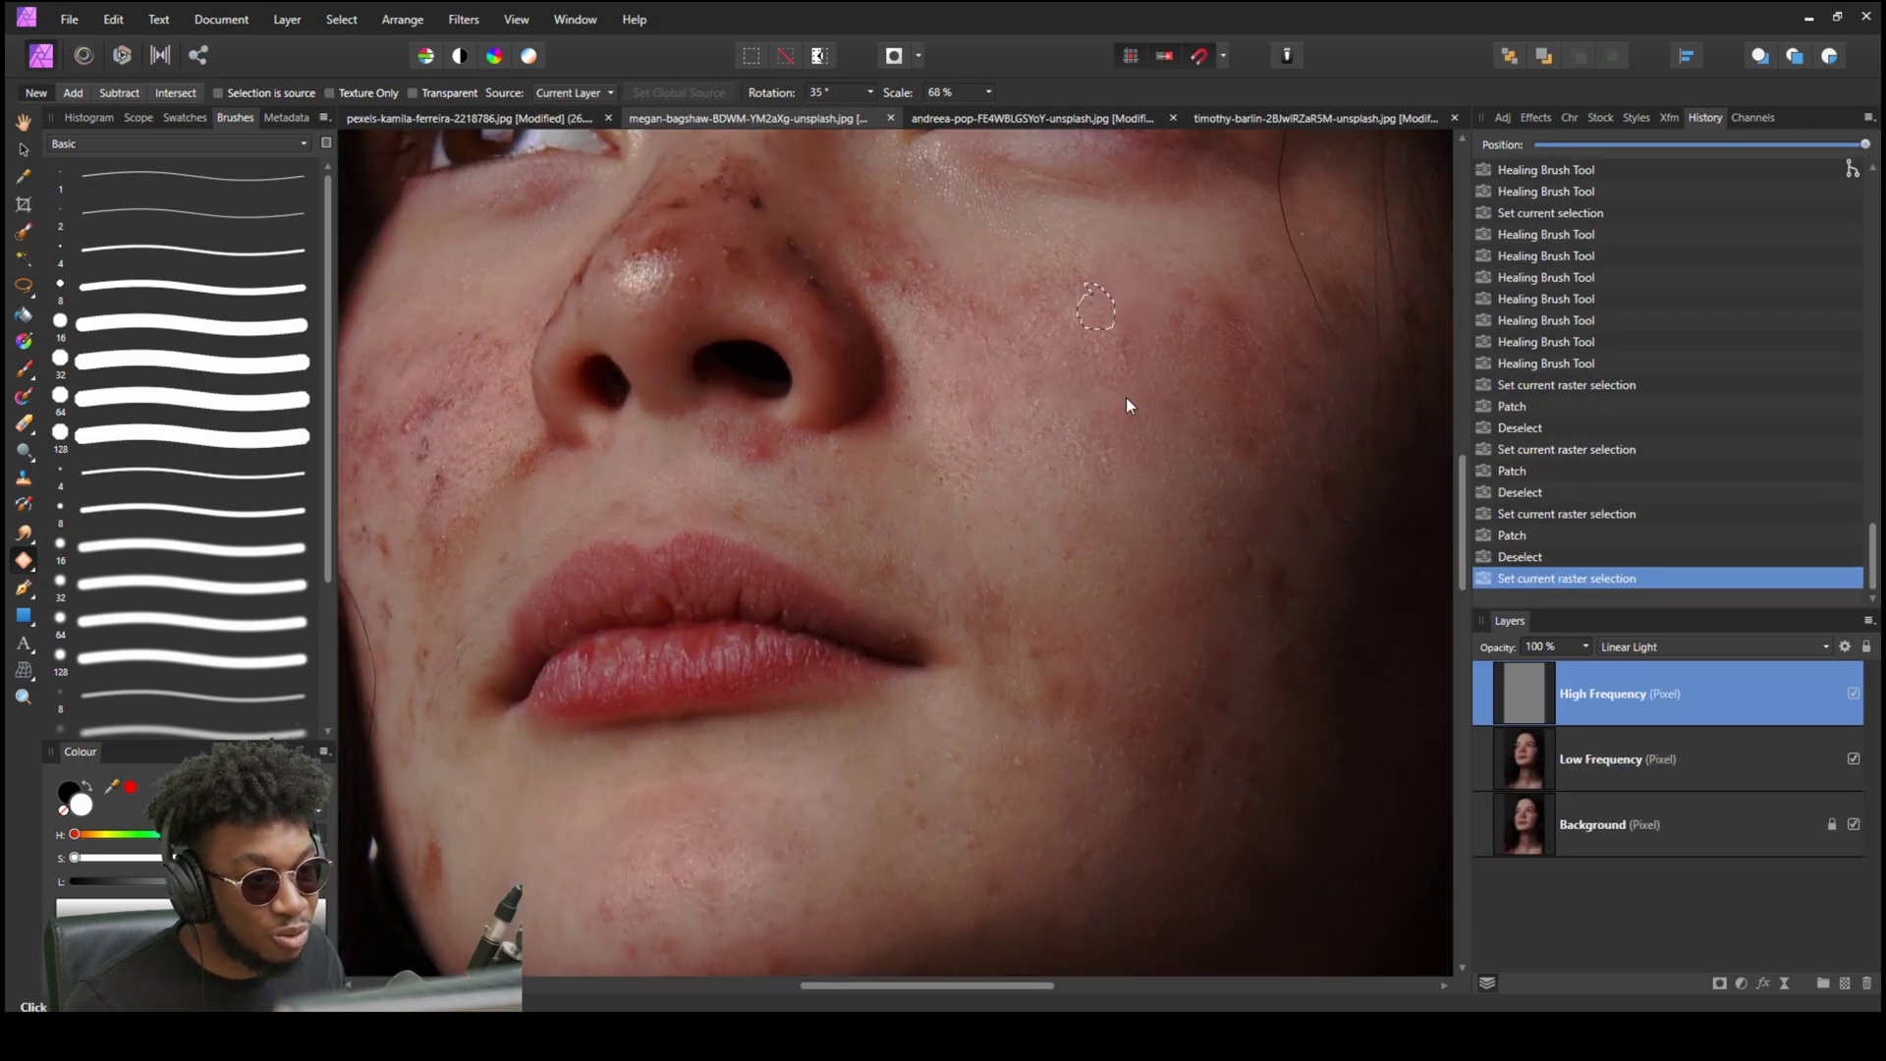
{"action": "mouse_move", "coordinate": [1216, 288]}
{"action": "left_mouse_down"}
{"action": "mouse_move", "coordinate": [1252, 328]}
{"action": "mouse_move", "coordinate": [1228, 284]}
{"action": "left_mouse_up"}
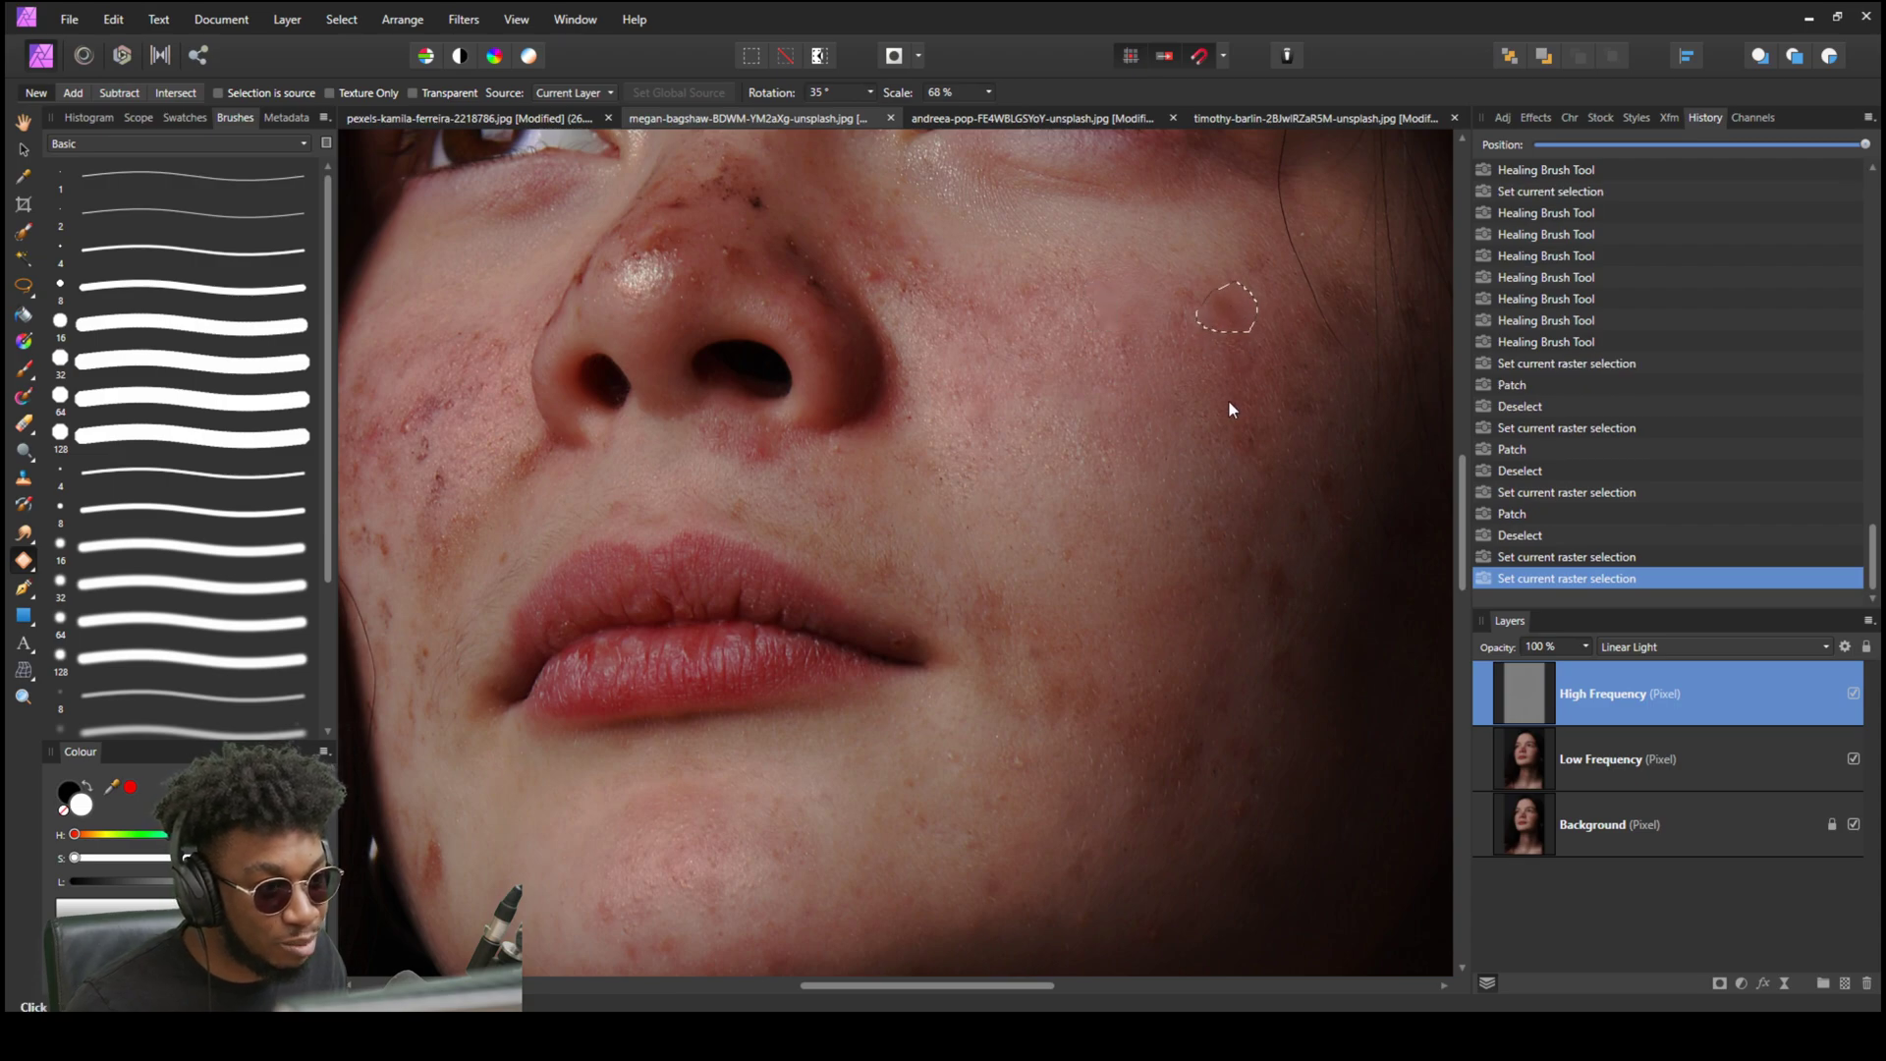
{"action": "left_click", "coordinate": [904, 255]}
{"action": "left_click_drag", "start_coordinate": [909, 243], "coordinate": [923, 244]}
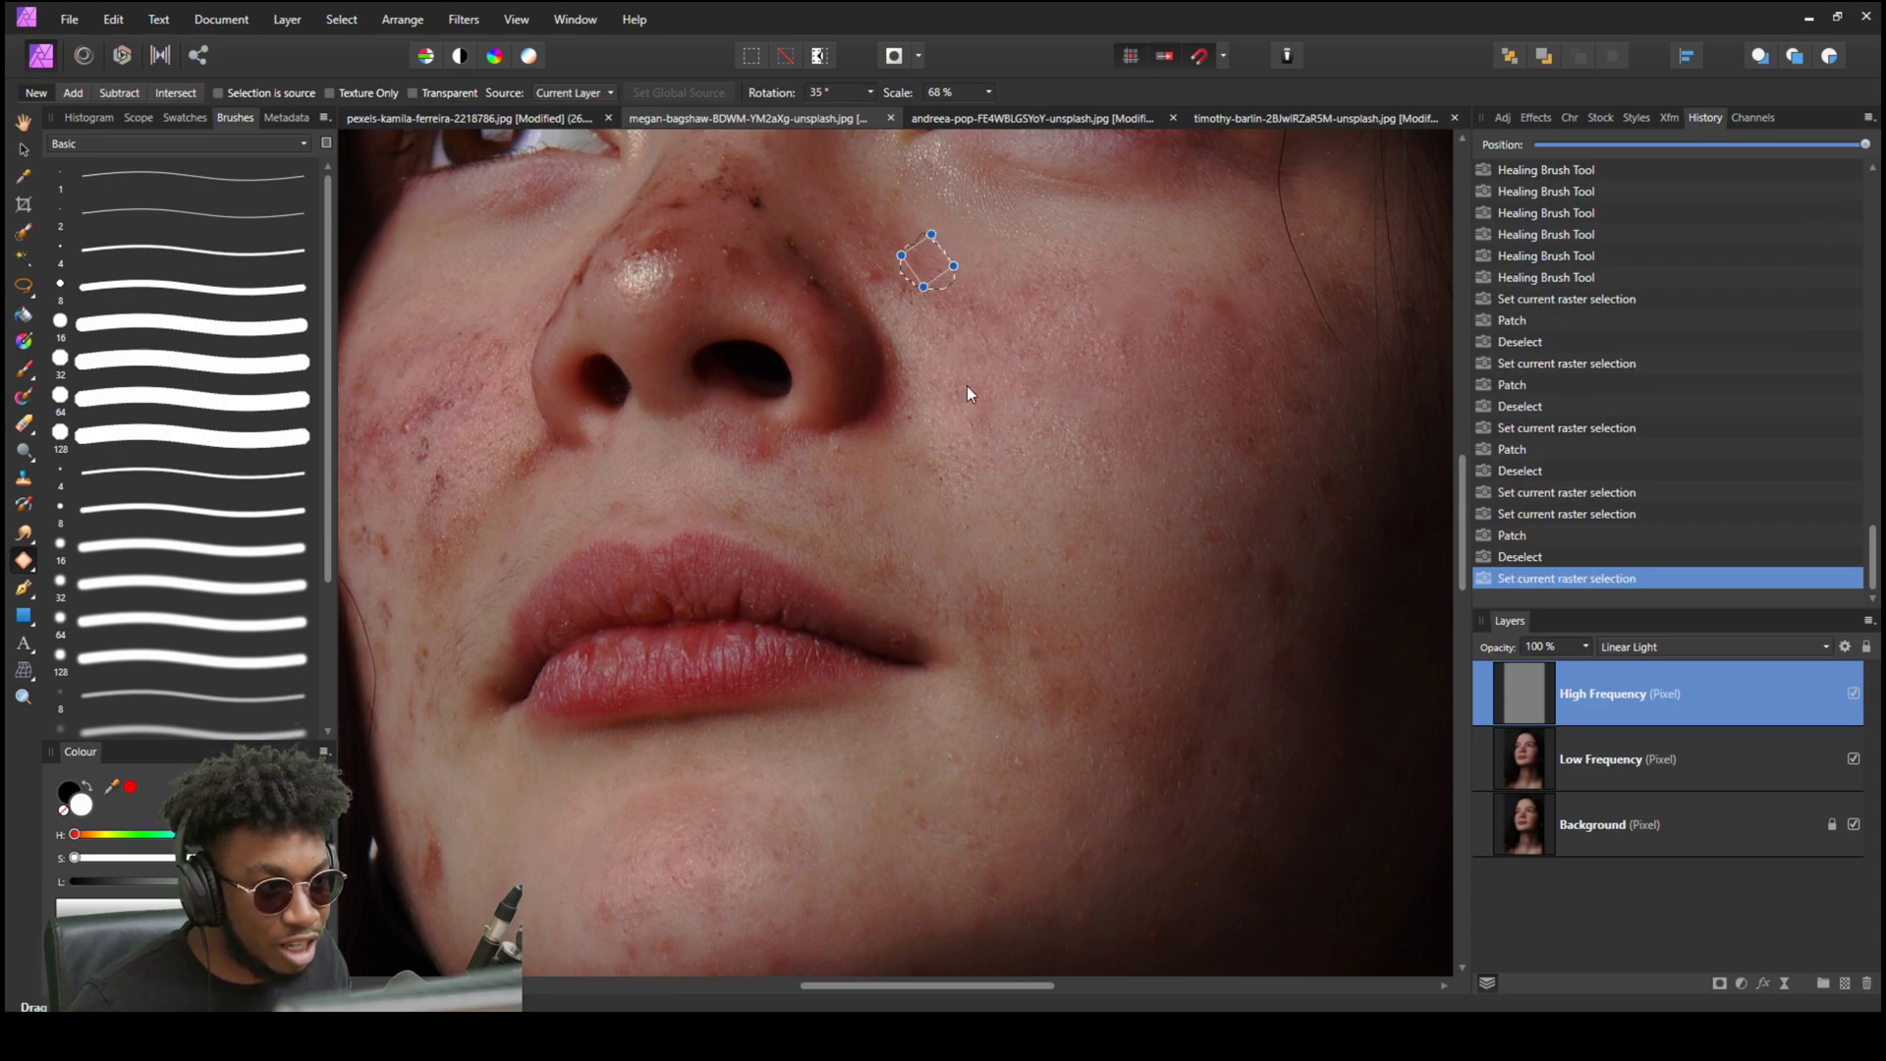
View the andreea-pop portrait for comparison and return to the megan-bagshaw portrait.
{"action": "left_click", "coordinate": [1312, 118]}
{"action": "left_click", "coordinate": [1096, 119]}
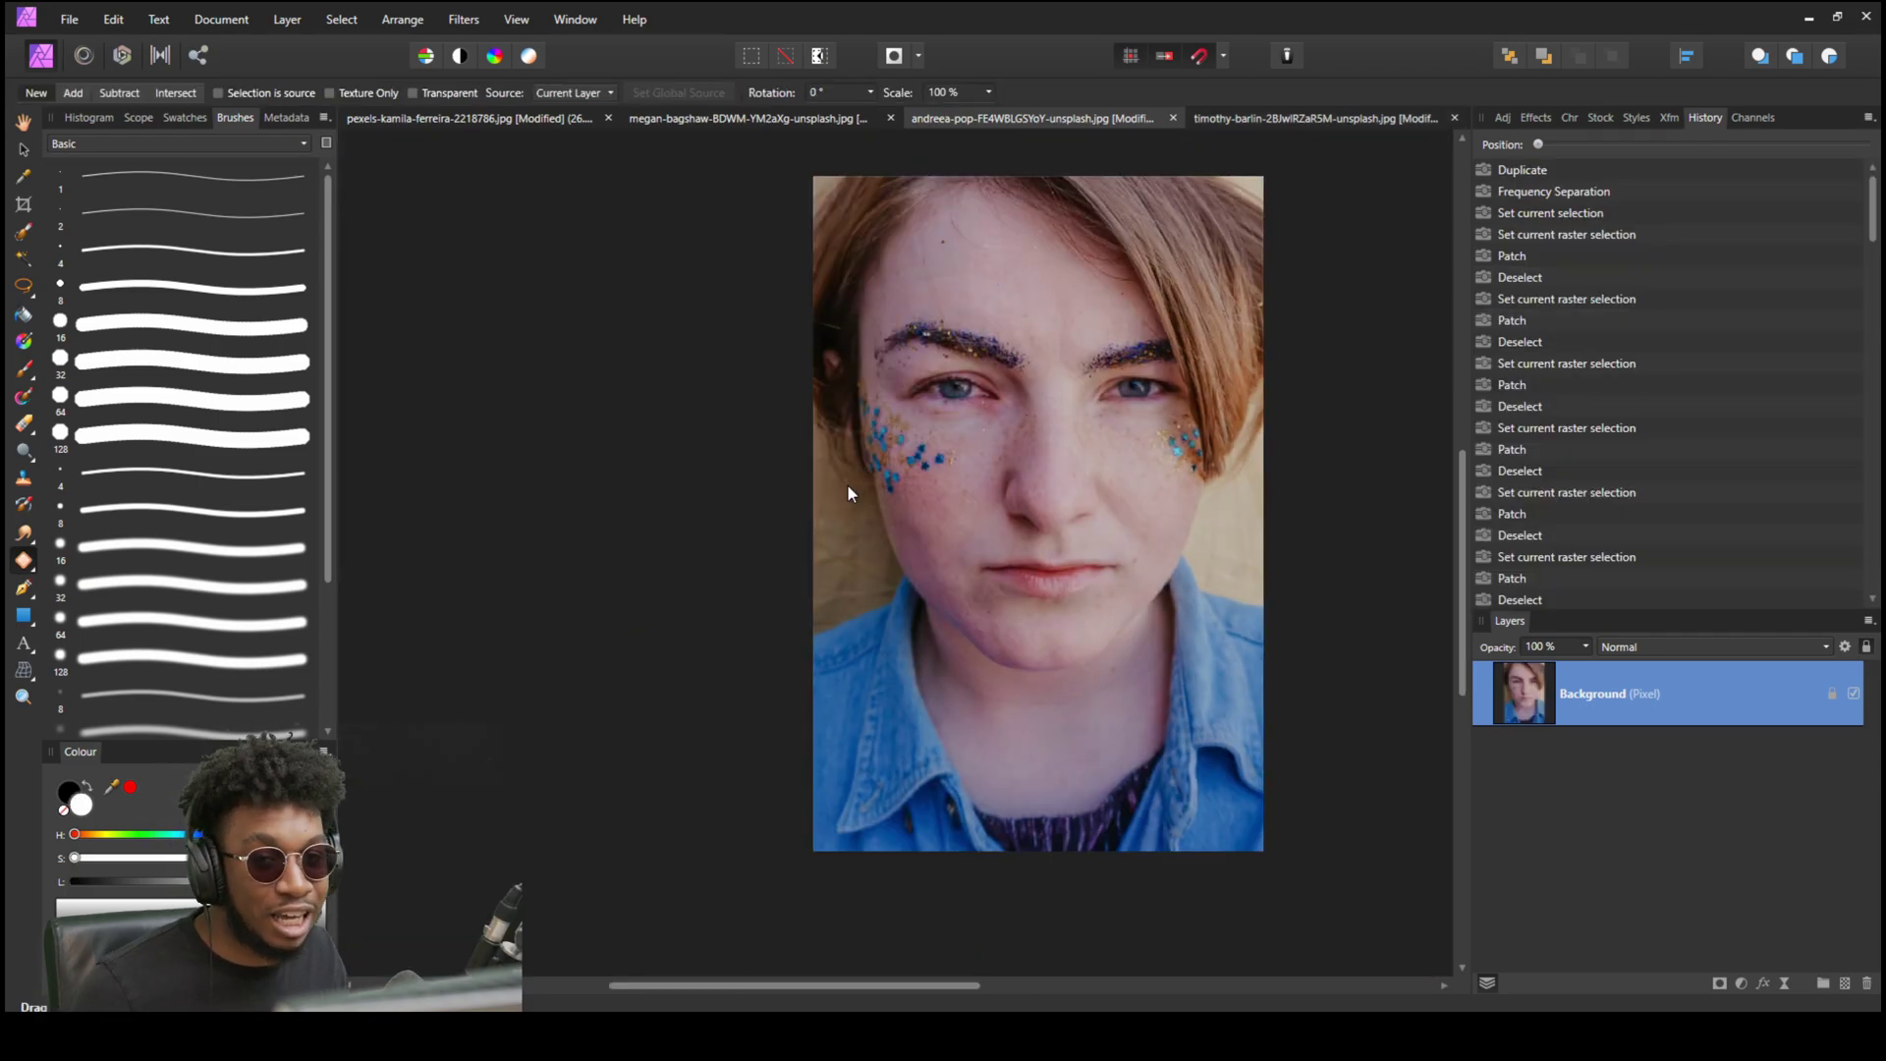
{"action": "left_click", "coordinate": [817, 116]}
Patch the textured blemishes on the cheek beside the corner of the mouth on the High Frequency layer.
{"action": "left_click_drag", "start_coordinate": [531, 418], "coordinate": [668, 581]}
{"action": "left_click_drag", "start_coordinate": [1028, 523], "coordinate": [805, 323]}
{"action": "key", "text": "ctrl+d"}
{"action": "left_click_drag", "start_coordinate": [944, 580], "coordinate": [934, 569]}
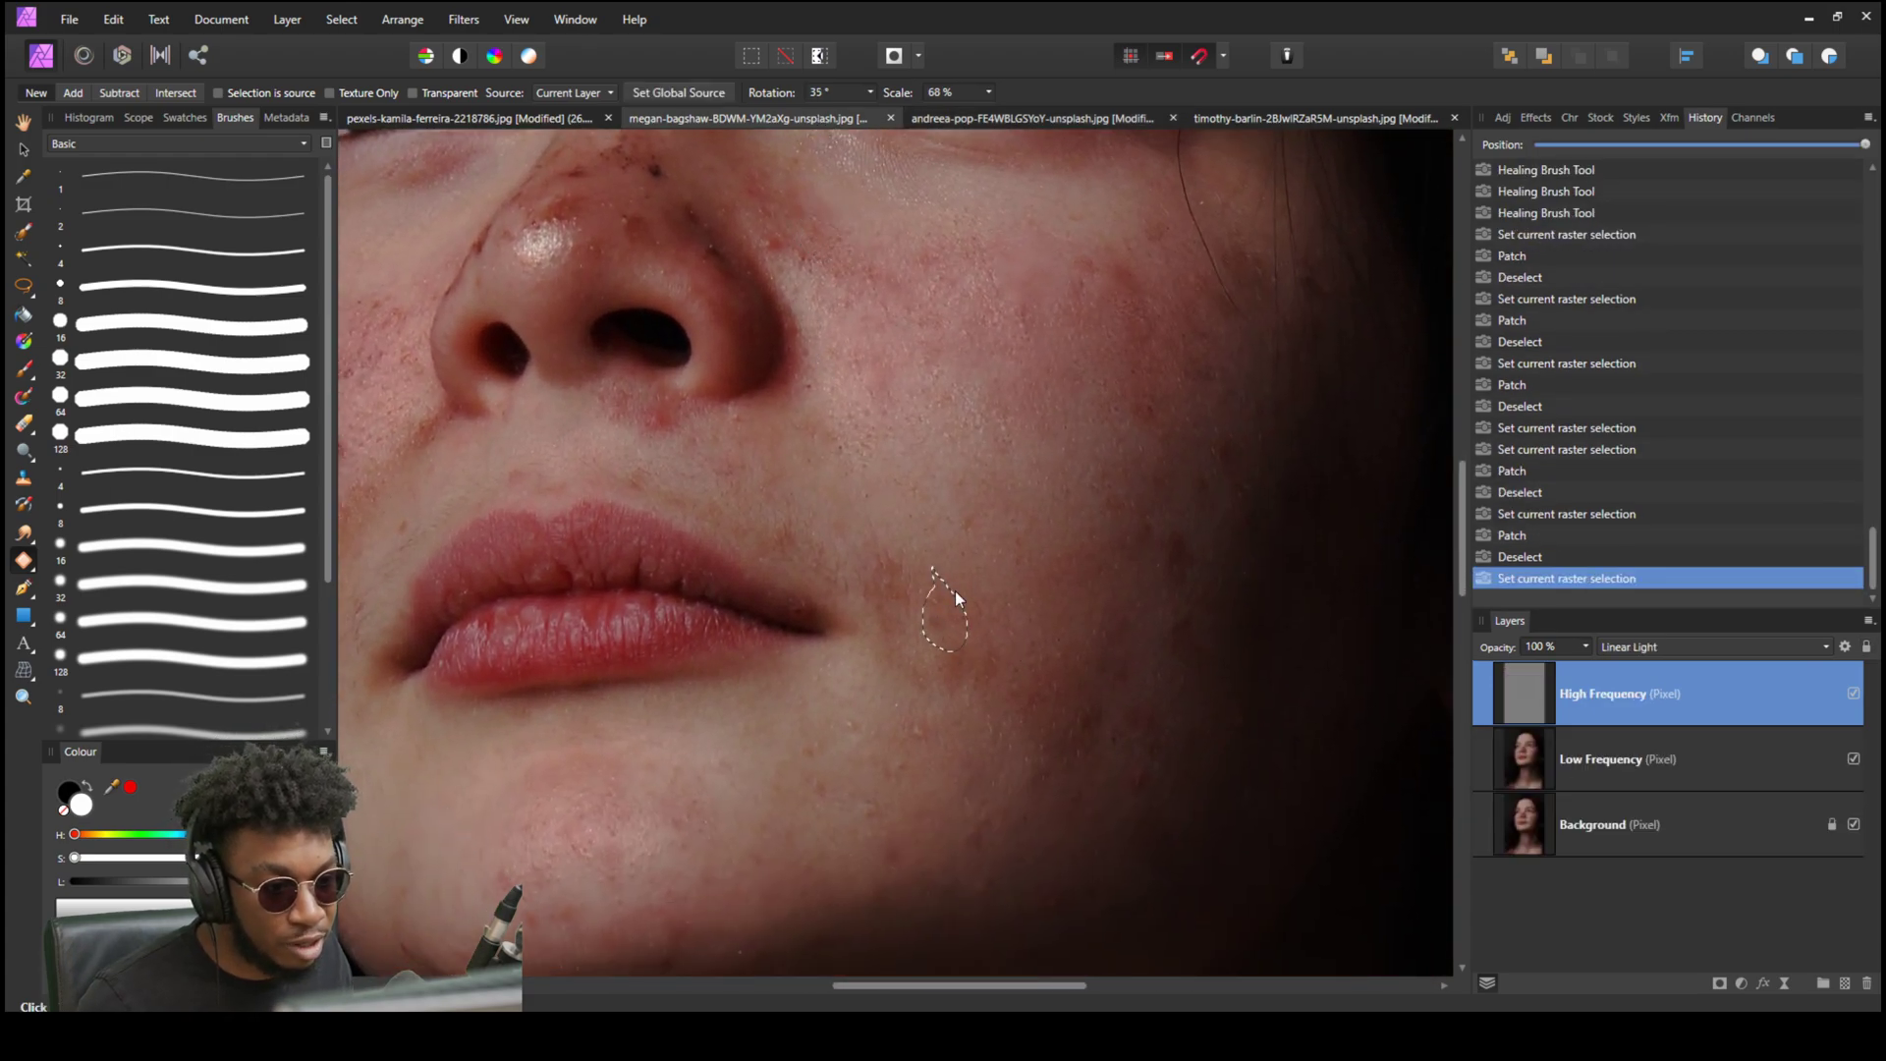
{"action": "left_click", "coordinate": [1029, 550]}
{"action": "key", "text": "ctrl+d"}
Patch the rough spots along the shadowed outer cheek and jaw on the High Frequency layer.
{"action": "mouse_move", "coordinate": [1136, 747]}
{"action": "left_mouse_down"}
{"action": "mouse_move", "coordinate": [1160, 805]}
{"action": "mouse_move", "coordinate": [1135, 746]}
{"action": "left_mouse_up"}
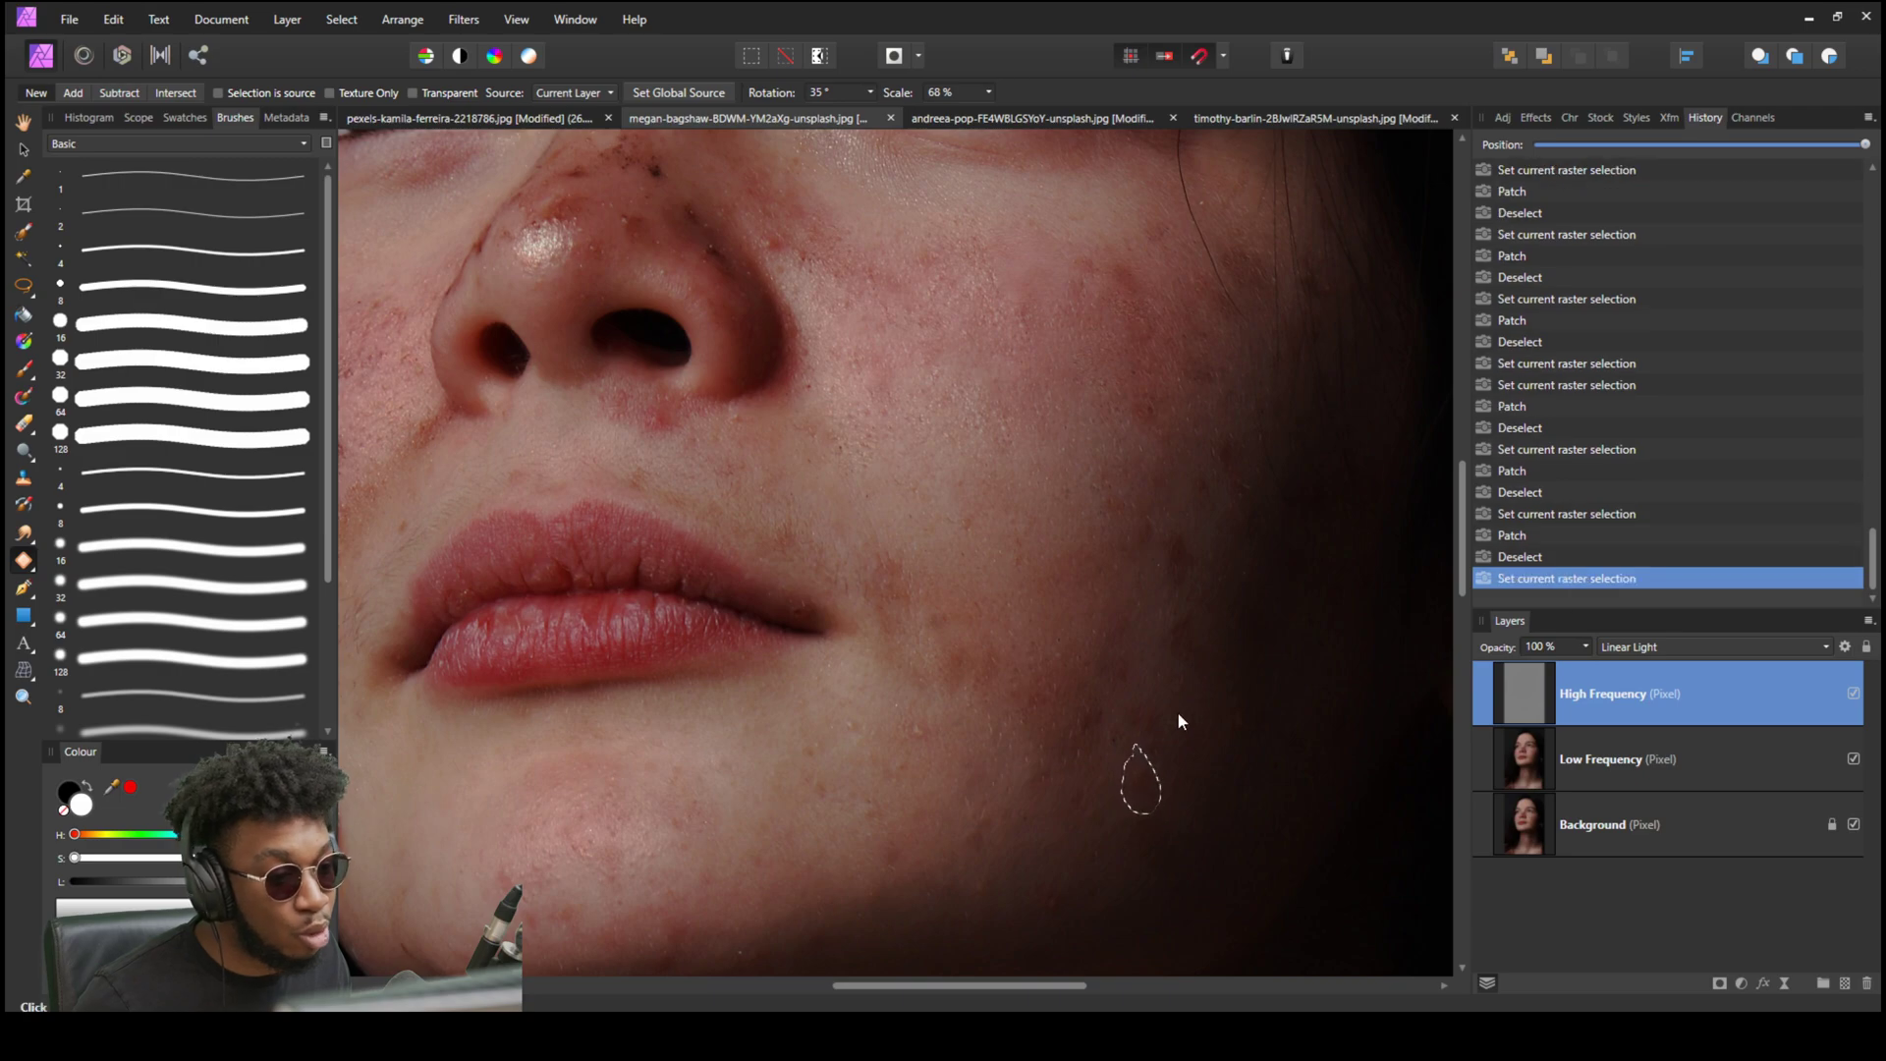
{"action": "left_click", "coordinate": [1179, 536]}
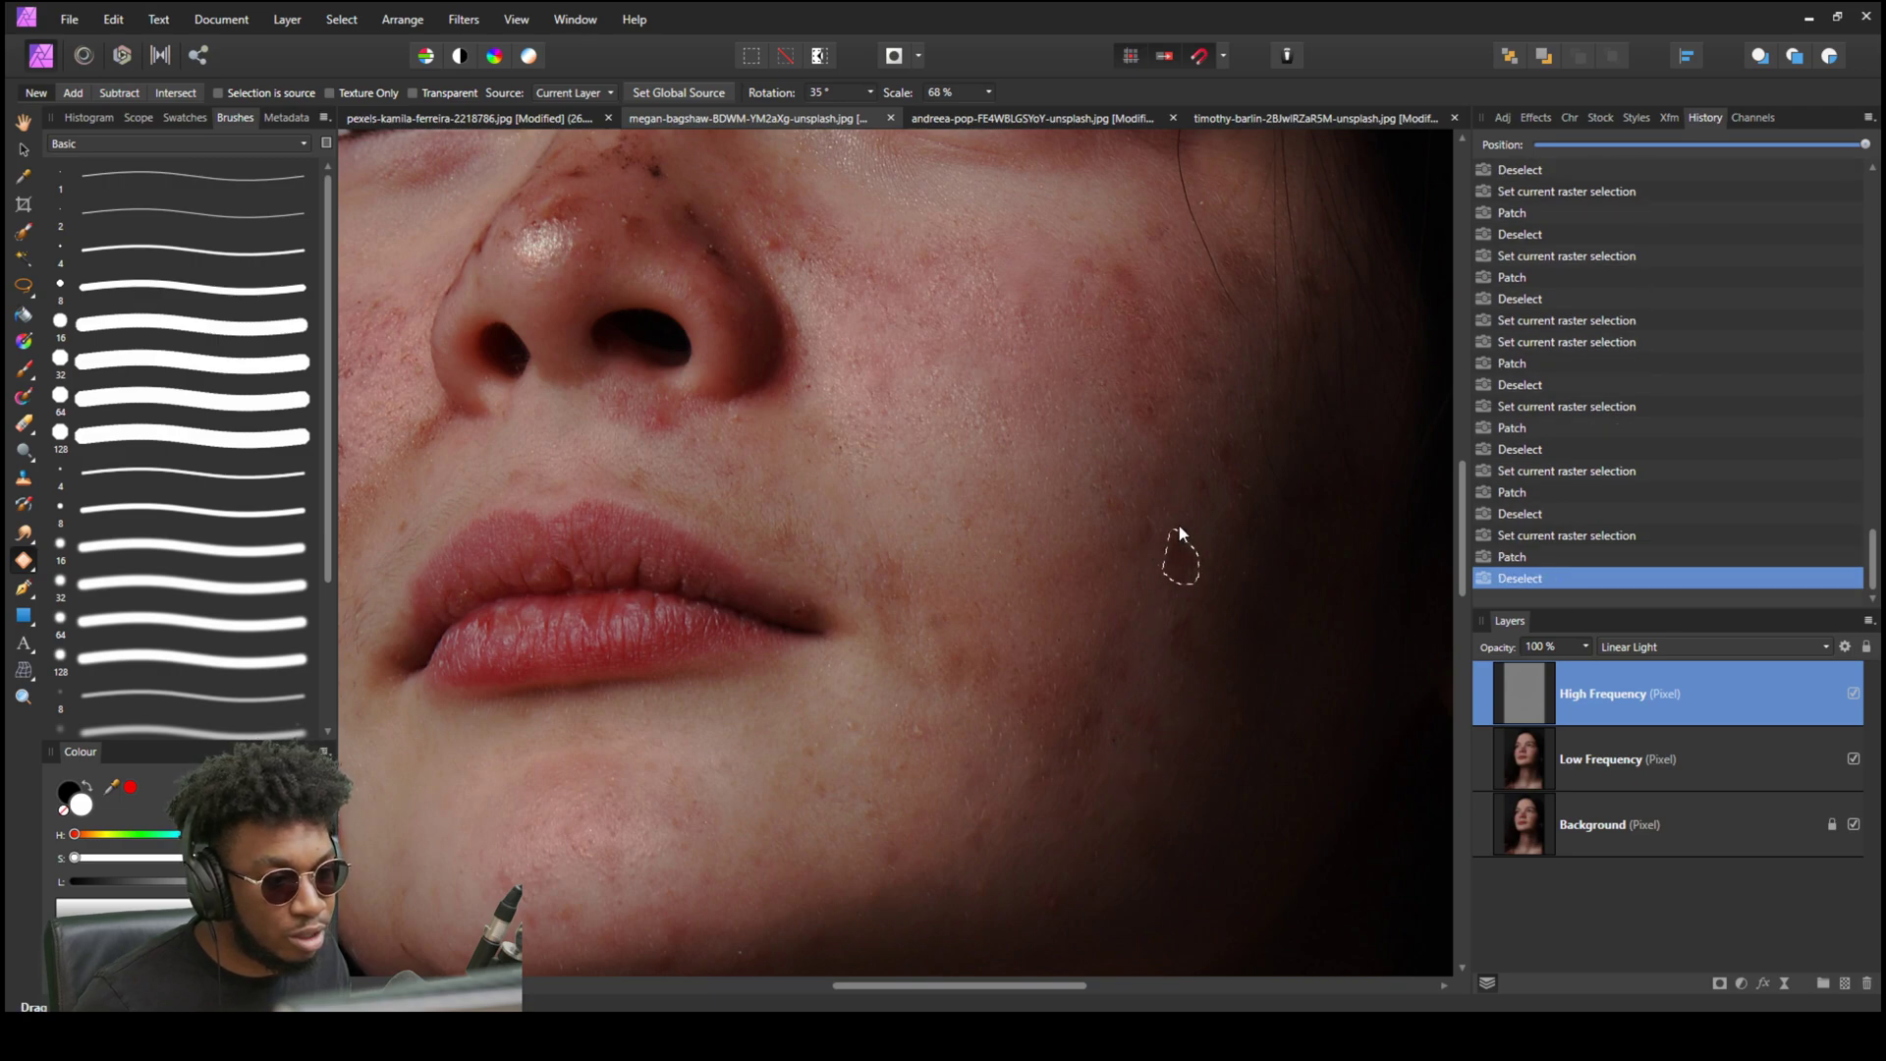
{"action": "left_click", "coordinate": [1105, 474]}
{"action": "key", "text": "ctrl+d"}
Patch the redness under the nostril and the discoloured skin below the mouth corner on the Low Frequency layer.
{"action": "mouse_move", "coordinate": [664, 407]}
{"action": "left_mouse_down"}
{"action": "mouse_move", "coordinate": [692, 414]}
{"action": "mouse_move", "coordinate": [666, 398]}
{"action": "left_mouse_up"}
{"action": "left_click", "coordinate": [1692, 766]}
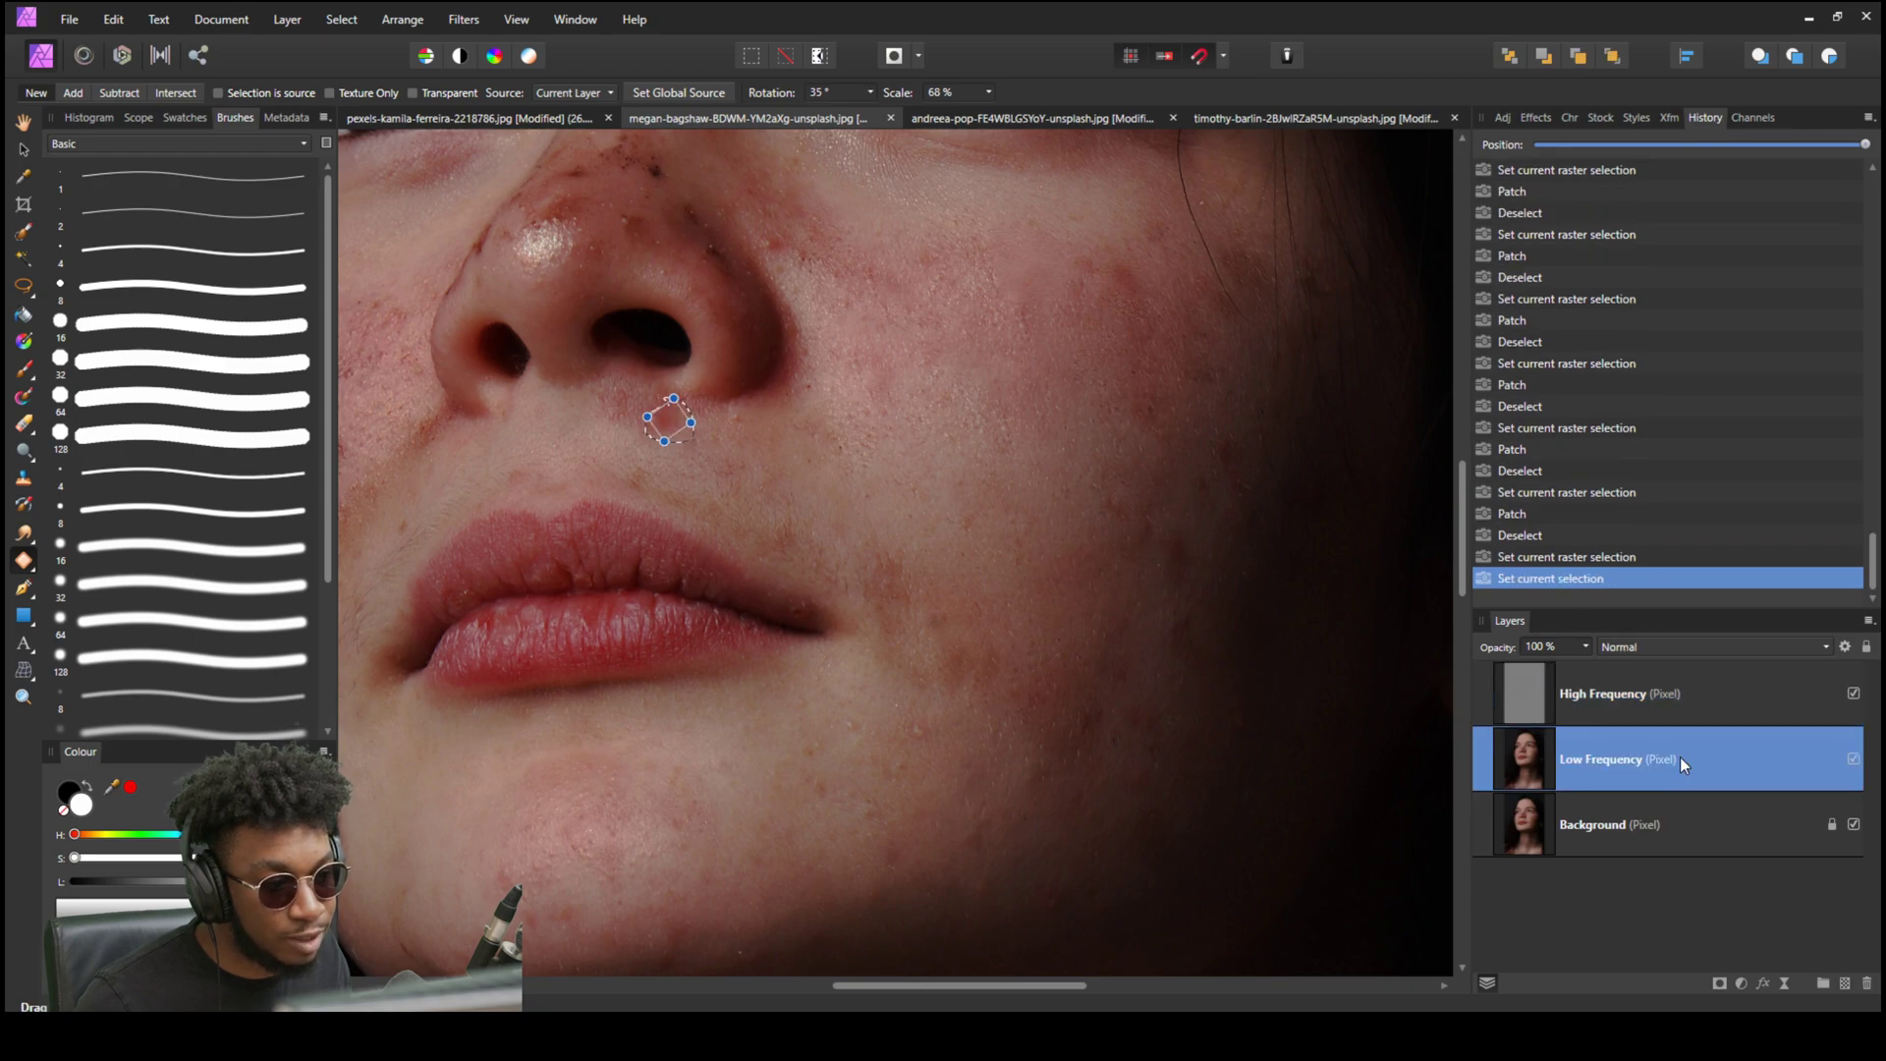
{"action": "mouse_move", "coordinate": [919, 711]}
{"action": "left_mouse_down"}
{"action": "mouse_move", "coordinate": [921, 695]}
{"action": "mouse_move", "coordinate": [864, 695]}
{"action": "left_mouse_up"}
{"action": "key", "text": "ctrl+d"}
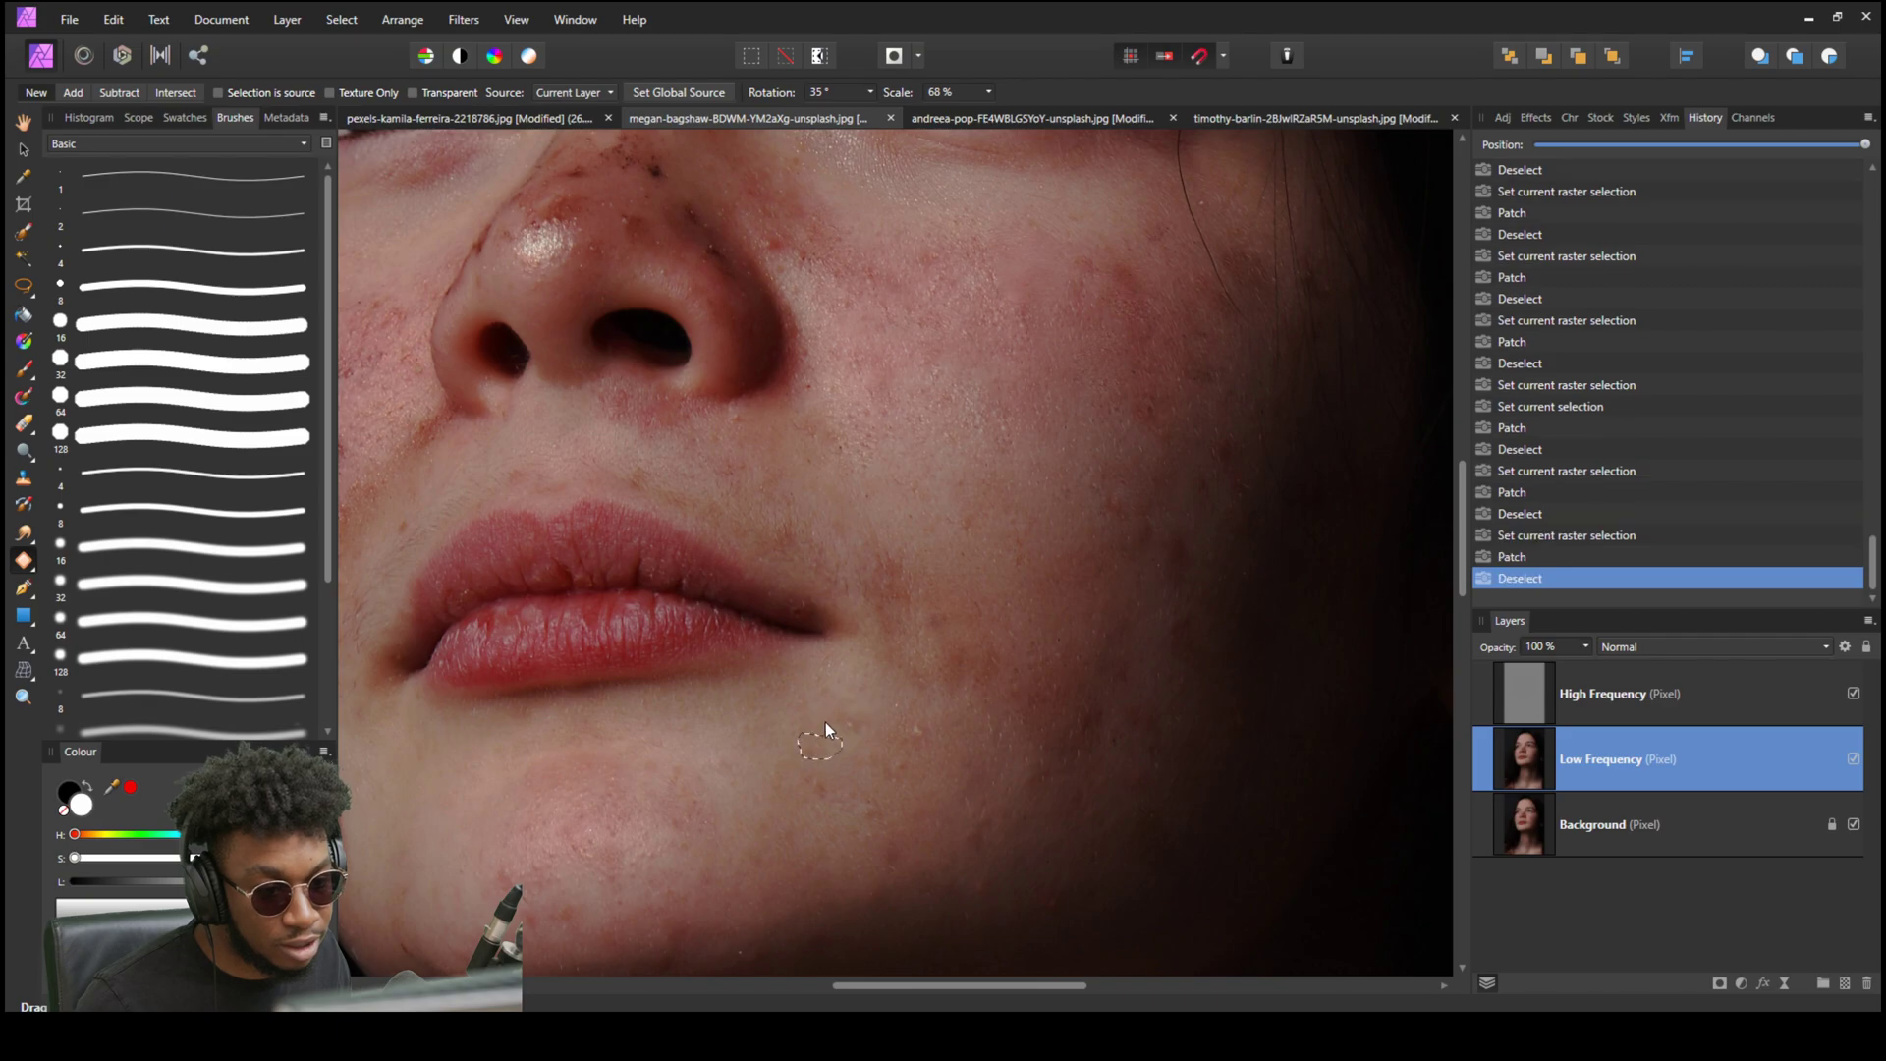